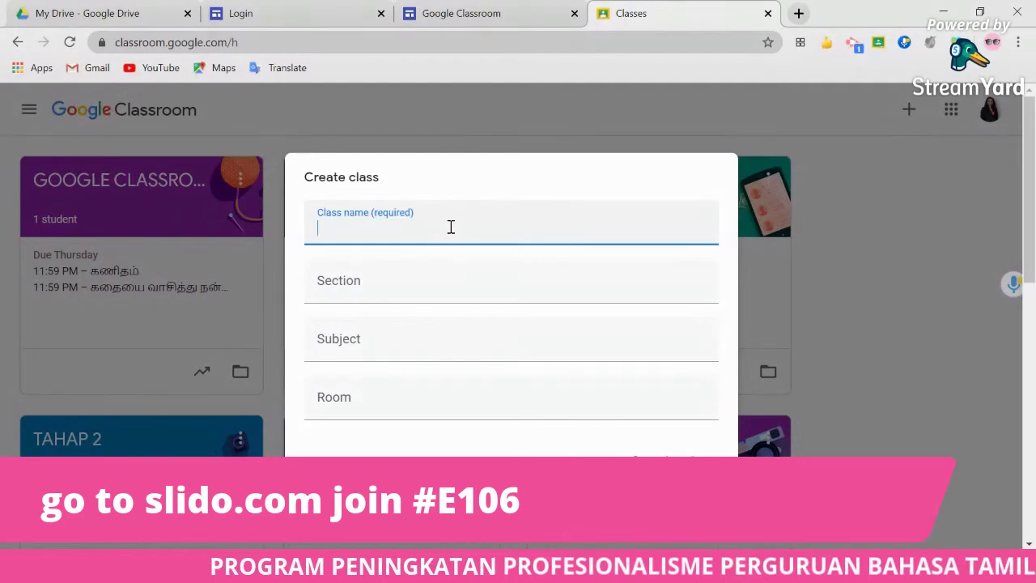
Step: Create the class 'GC PENANG TUTORIAL' with subject OTHERS
text(G TUTORIAL)
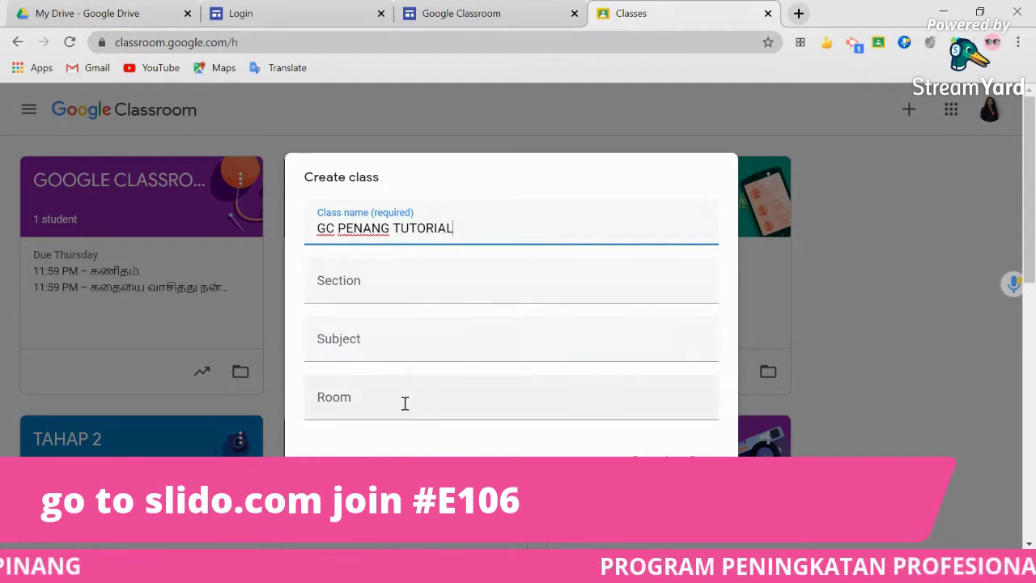
click(362, 339)
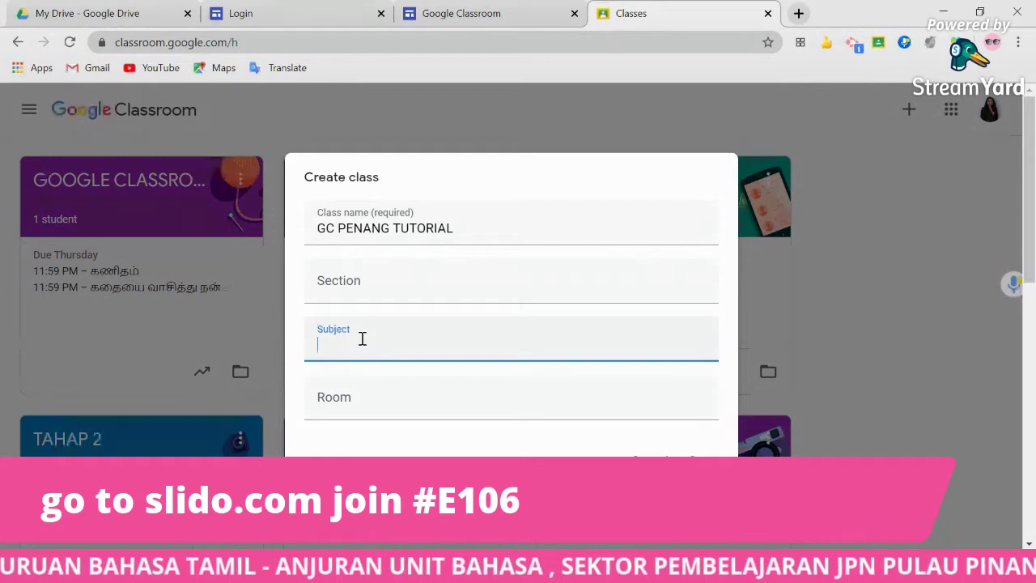
text(OTHERS)
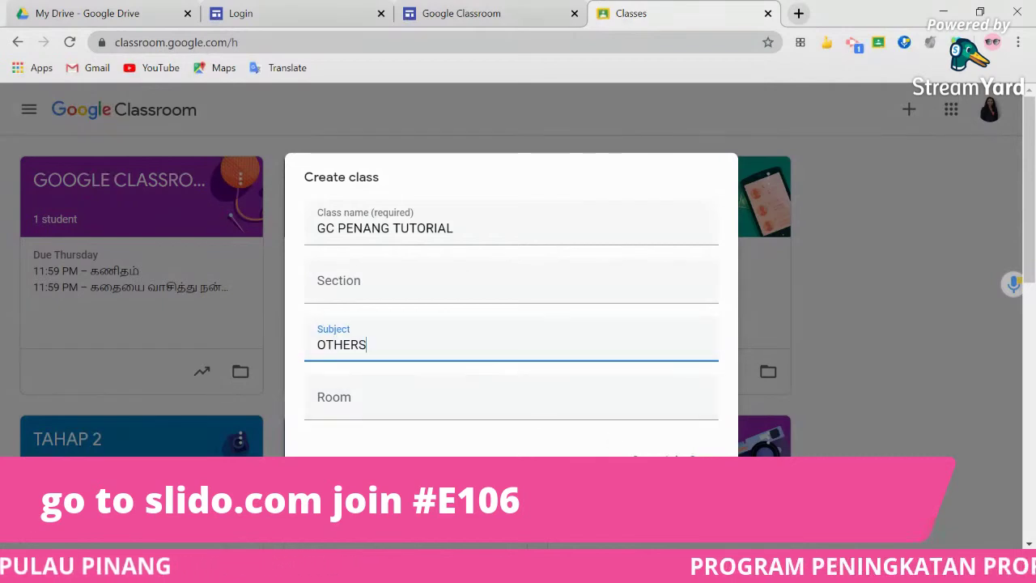
click(696, 453)
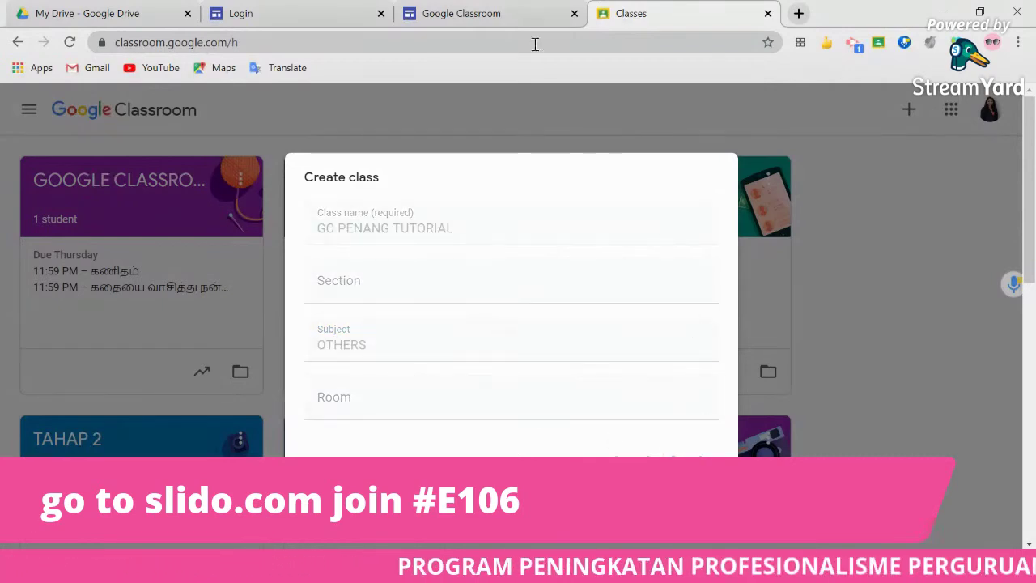
Step: Hide the 'go to slido.com join #E106' banner in StreamYard and return to Classroom
key(alt+Tab)
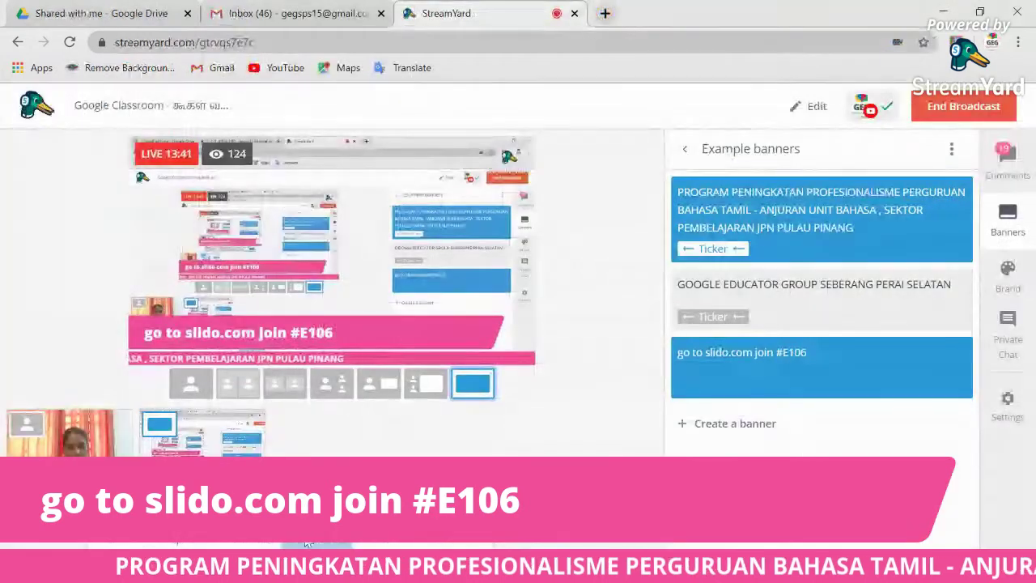
click(806, 368)
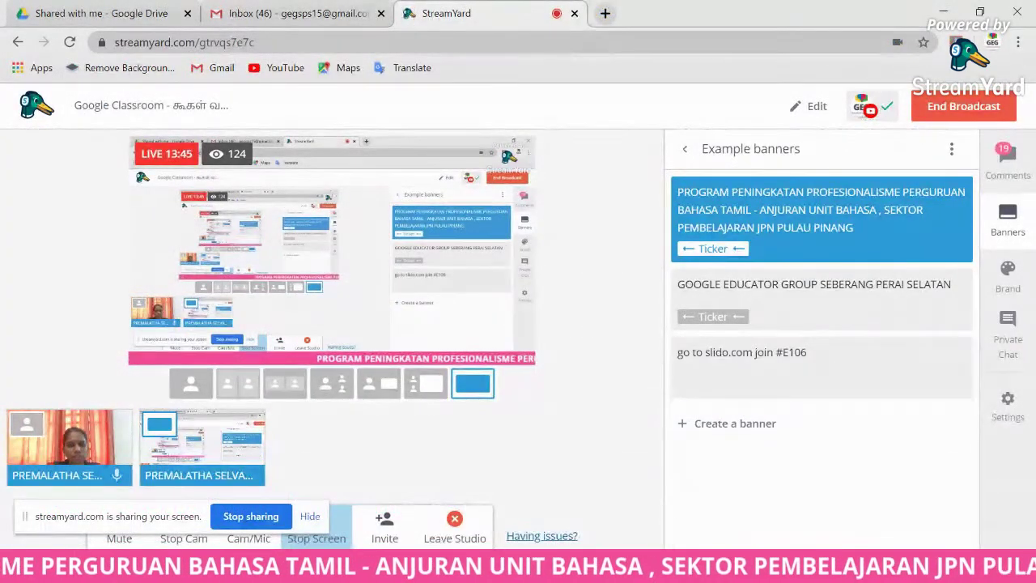
key(alt+Tab)
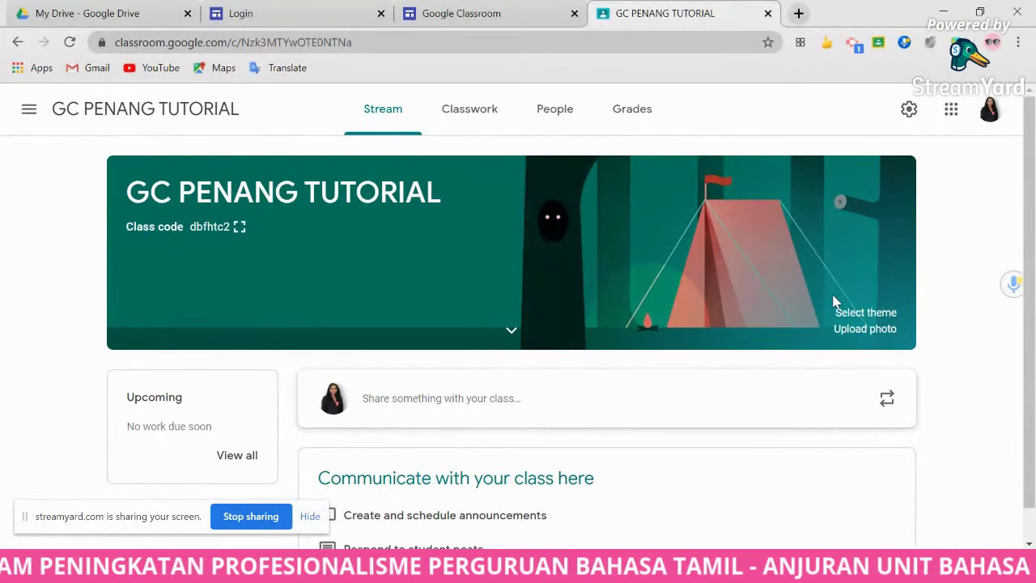
Step: Expand and collapse the class details, then show the class code enlarged
scroll(840, 292, down, 1)
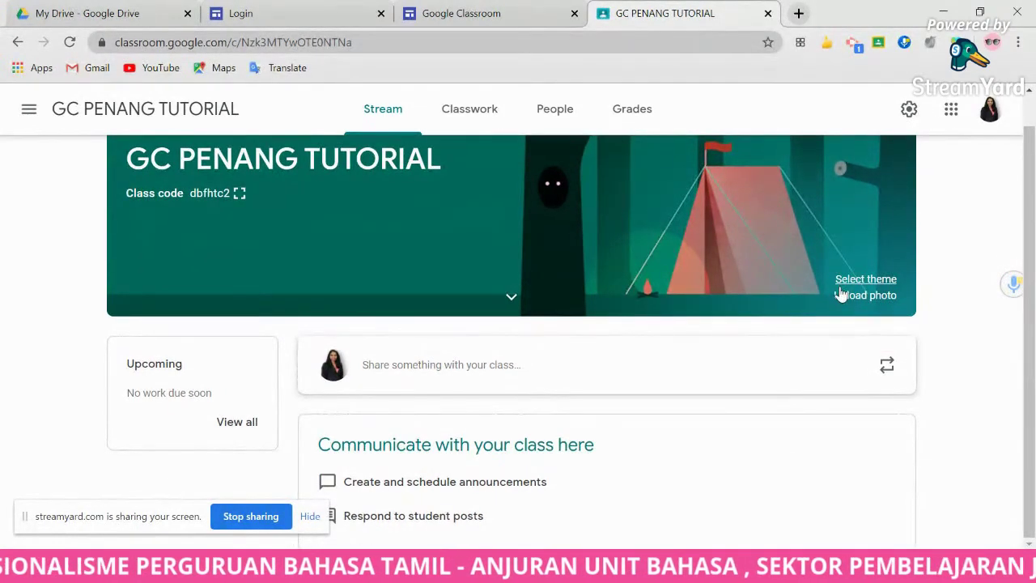
scroll(670, 285, up, 1)
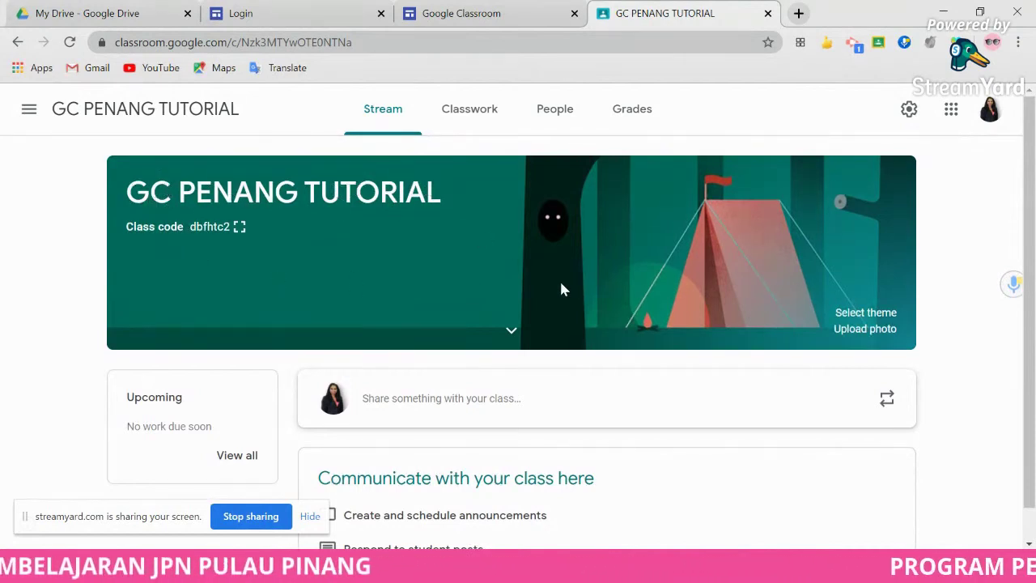
click(510, 334)
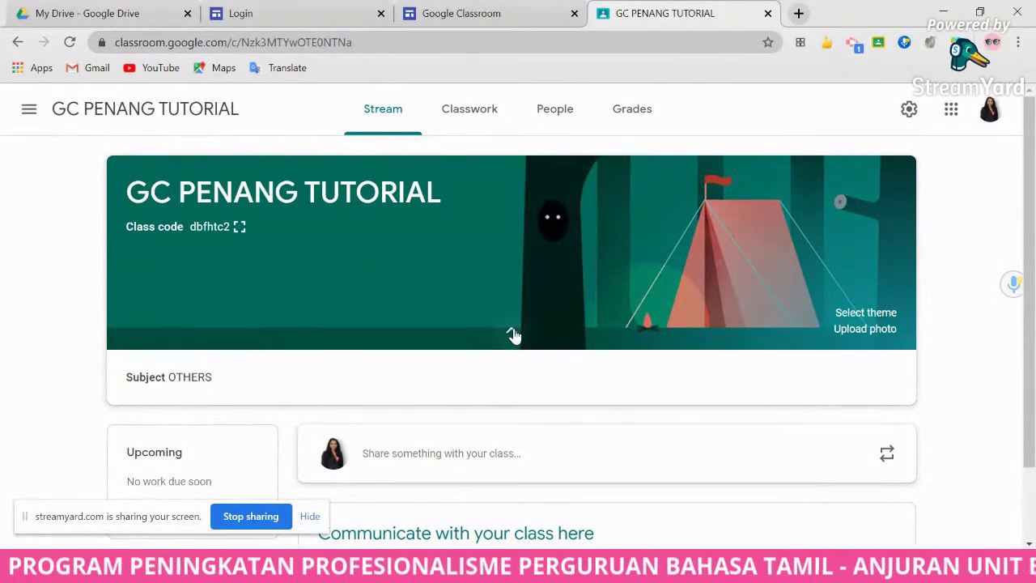
click(511, 332)
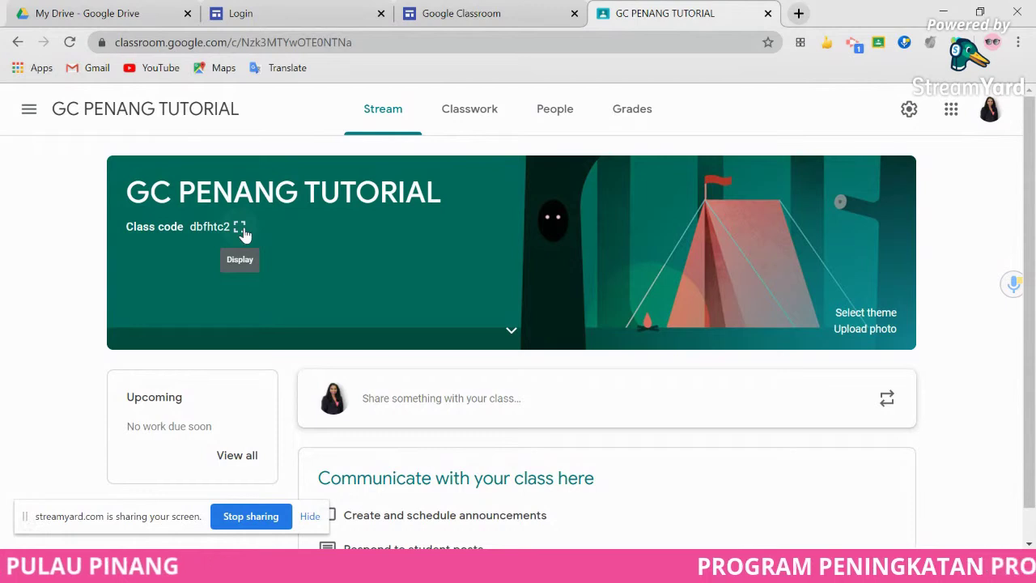
click(241, 228)
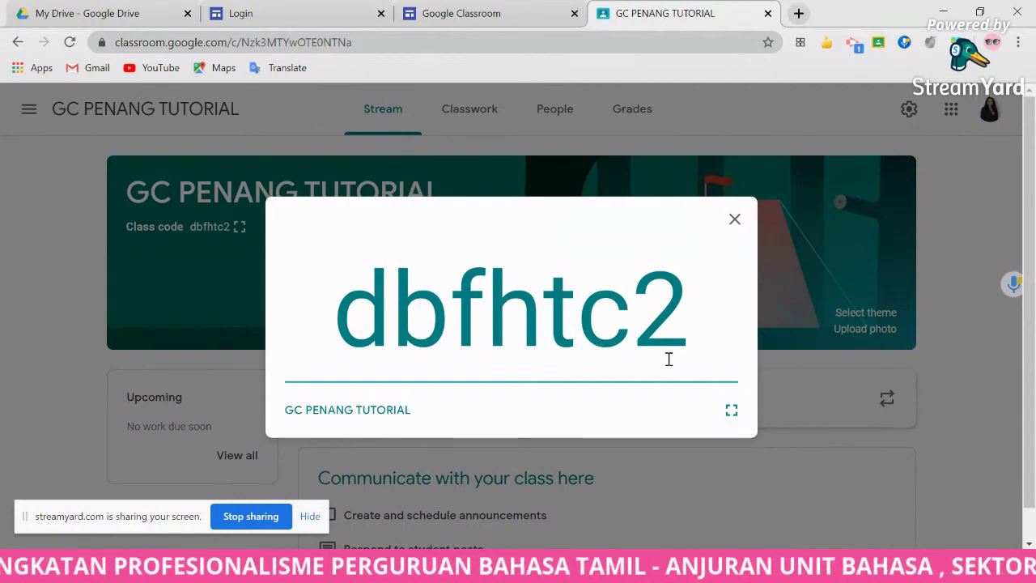
Step: View the class code full screen, then select the code text and switch to StreamYard
click(733, 414)
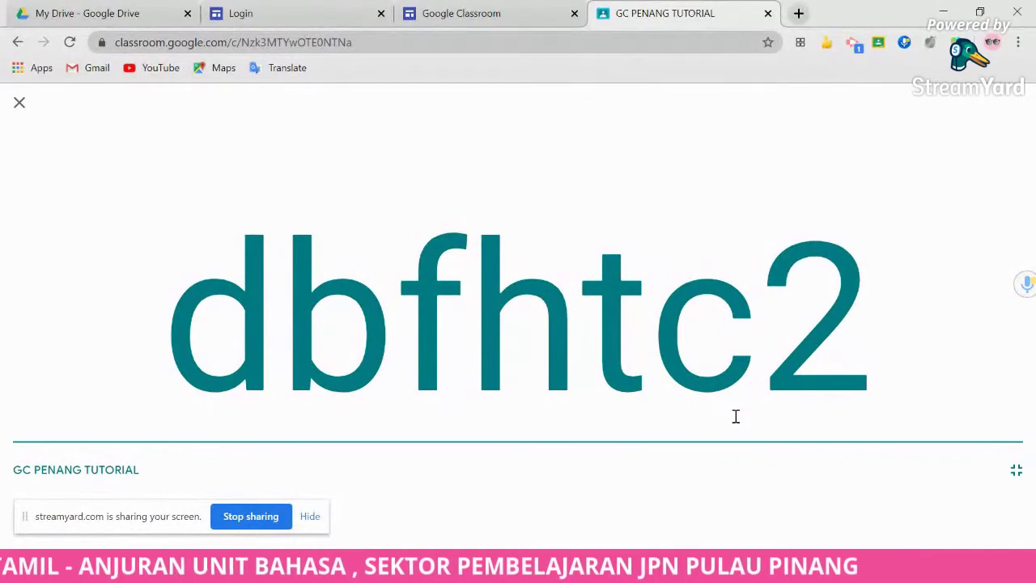
click(1015, 472)
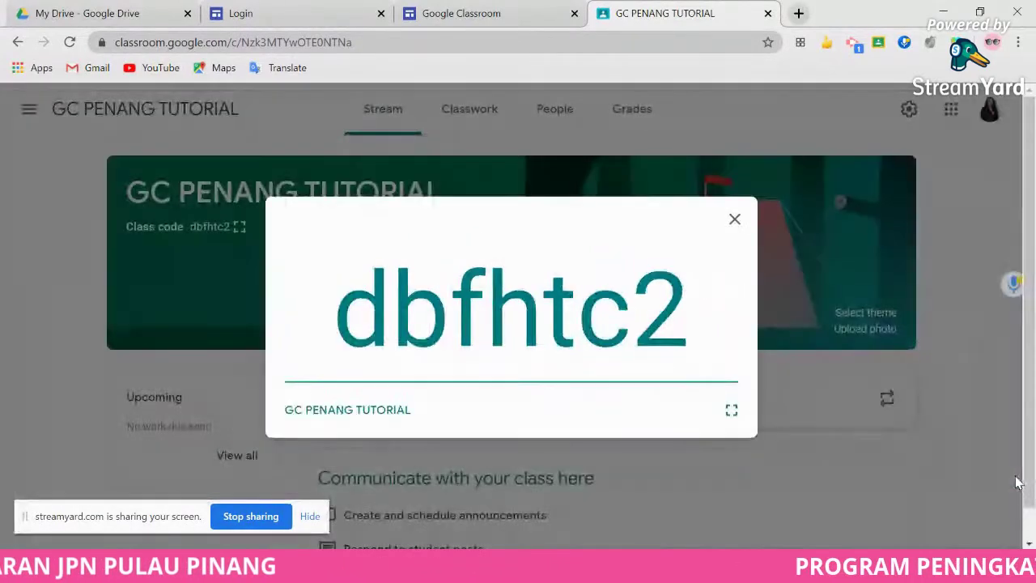
drag(344, 319, 669, 327)
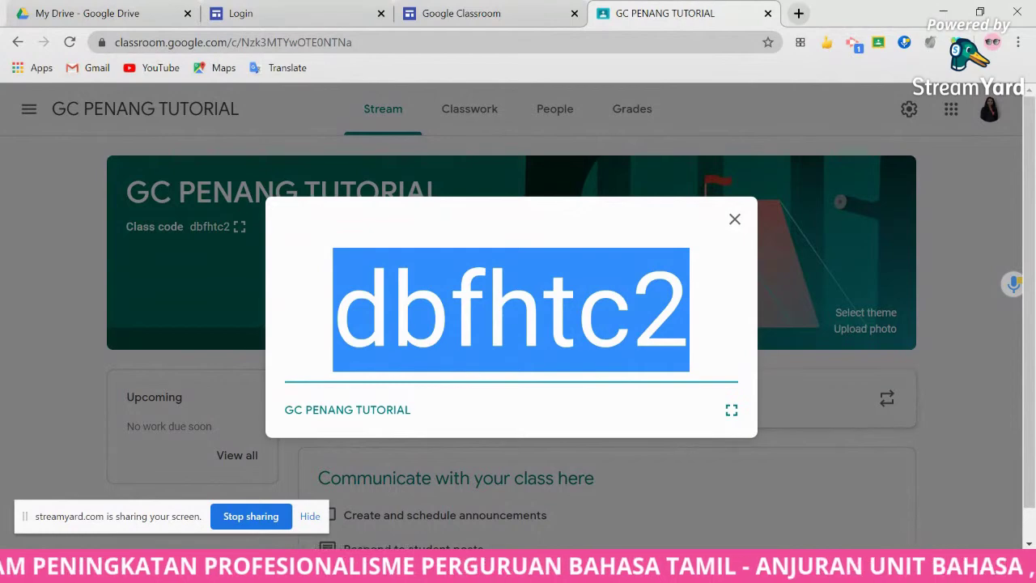
key(alt+Tab)
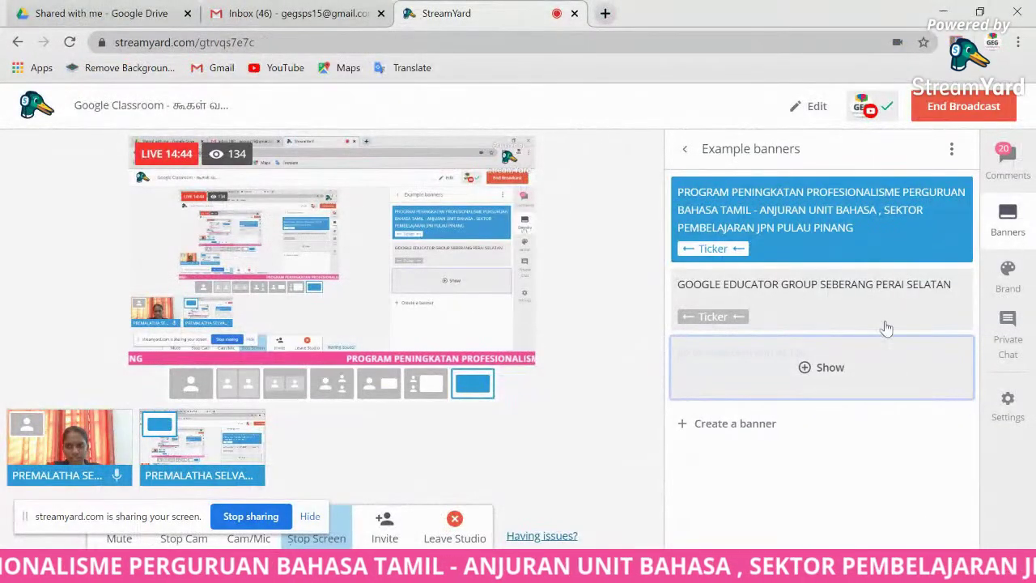
click(728, 424)
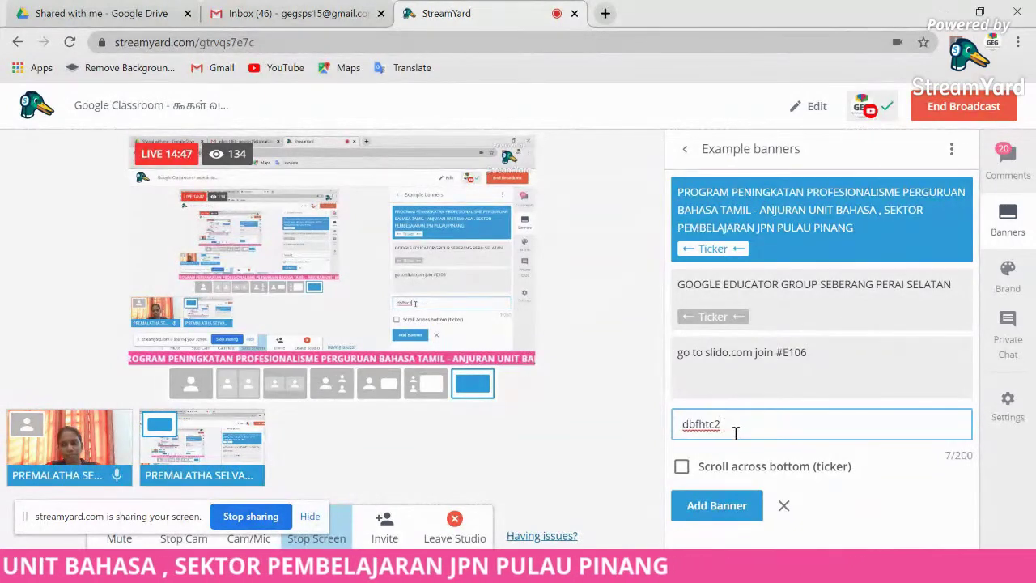
click(734, 505)
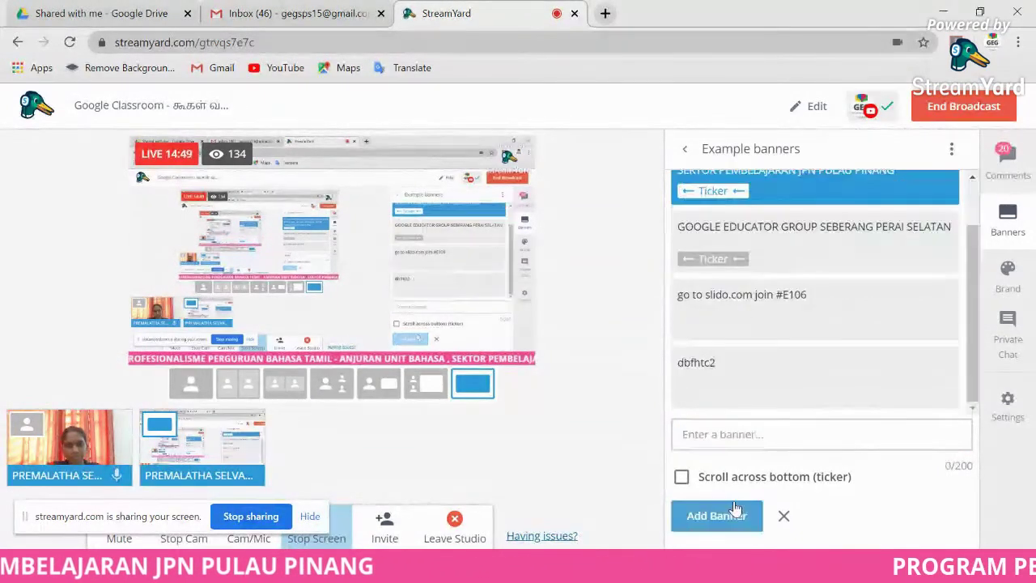
click(799, 382)
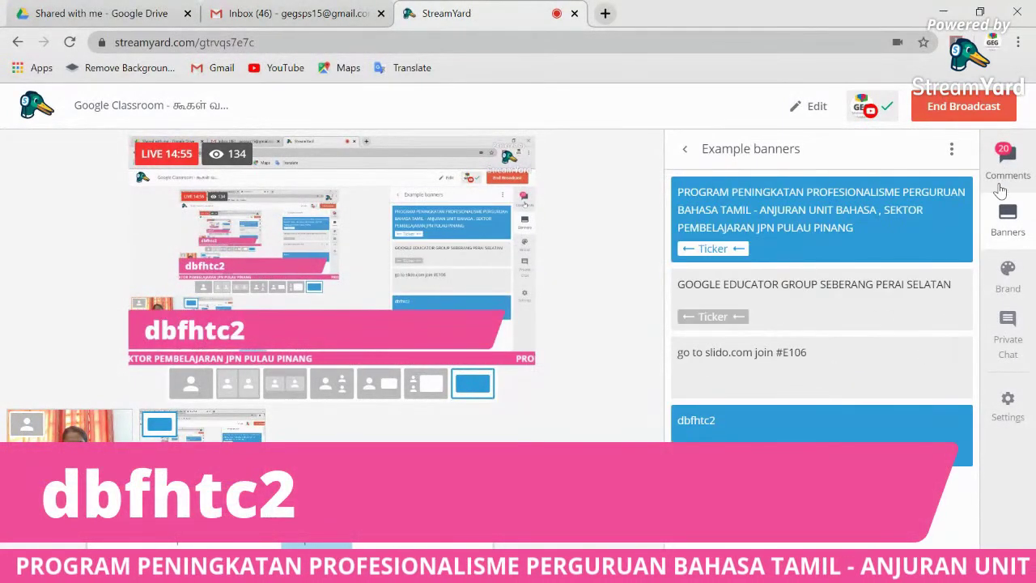
Step: Review viewers' comments, reveal a hidden comment, and go back to Classroom
click(1007, 160)
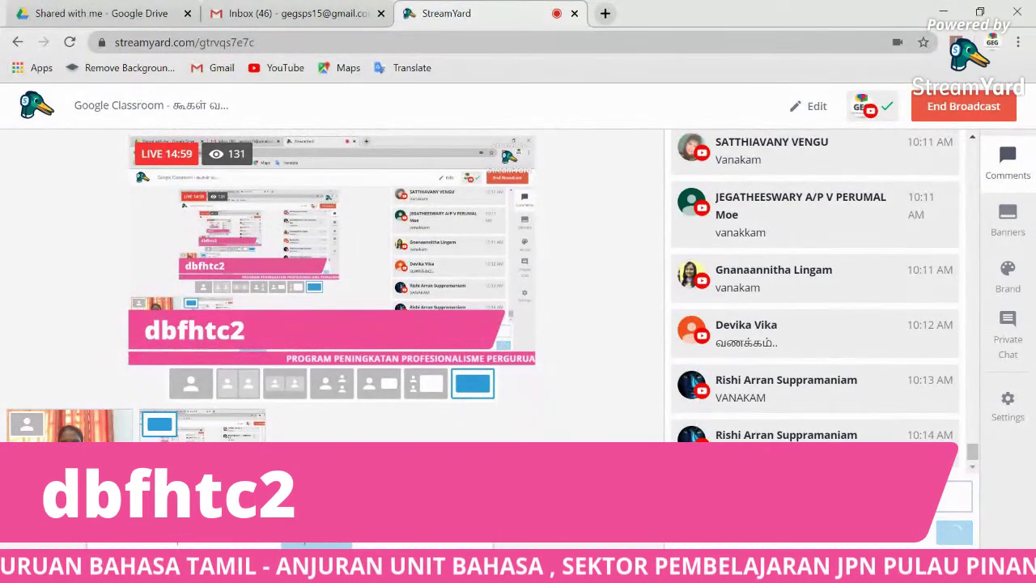
mouse_move(771, 302)
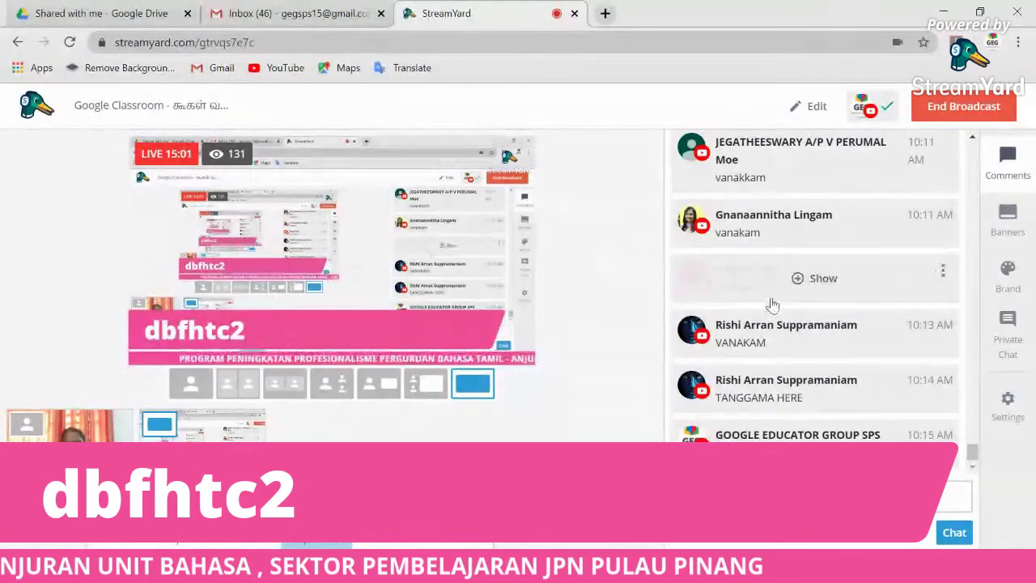
click(813, 279)
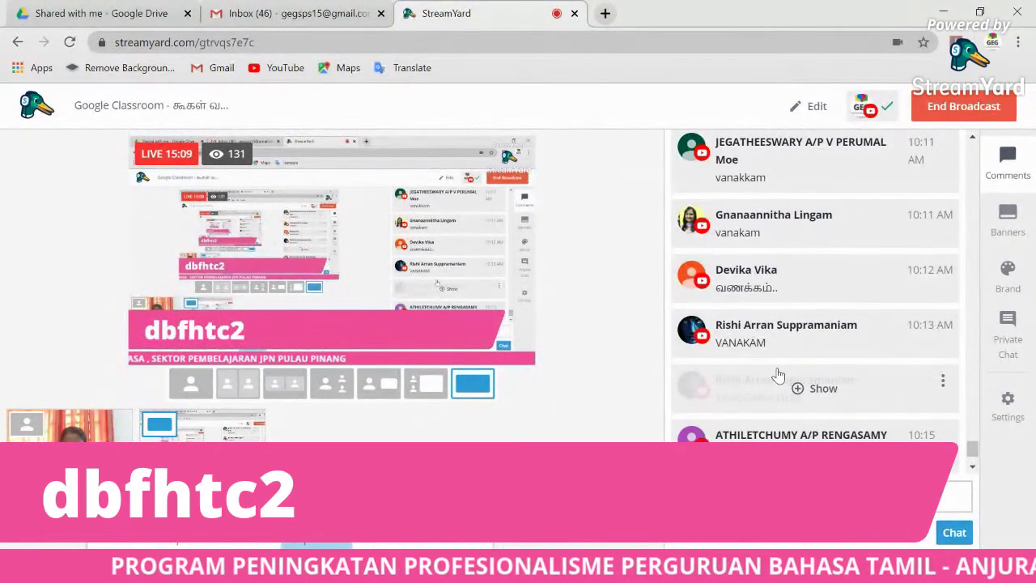
key(alt+Tab)
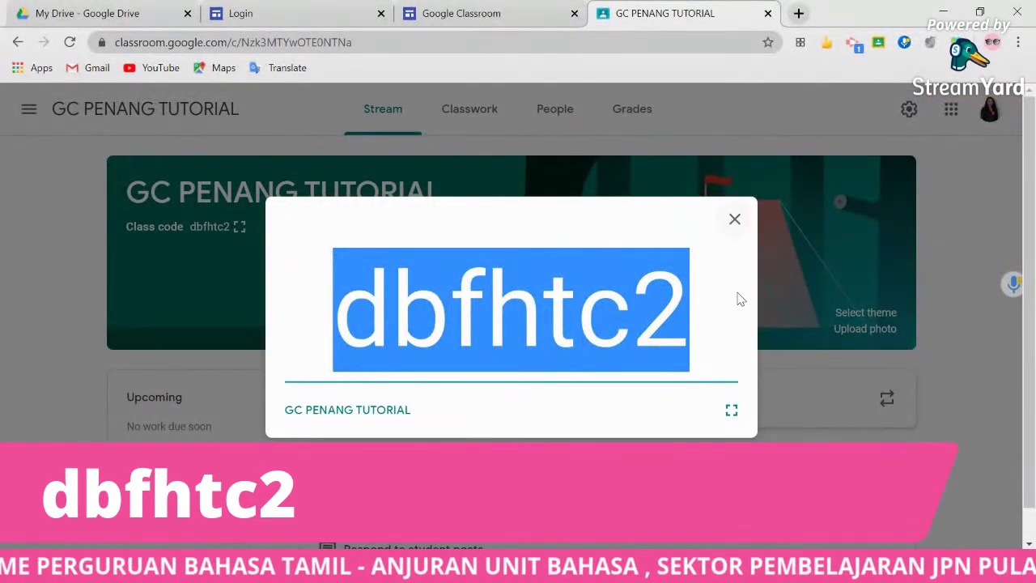
Step: Close the enlarged class code and view the People list of one teacher and one student
click(733, 223)
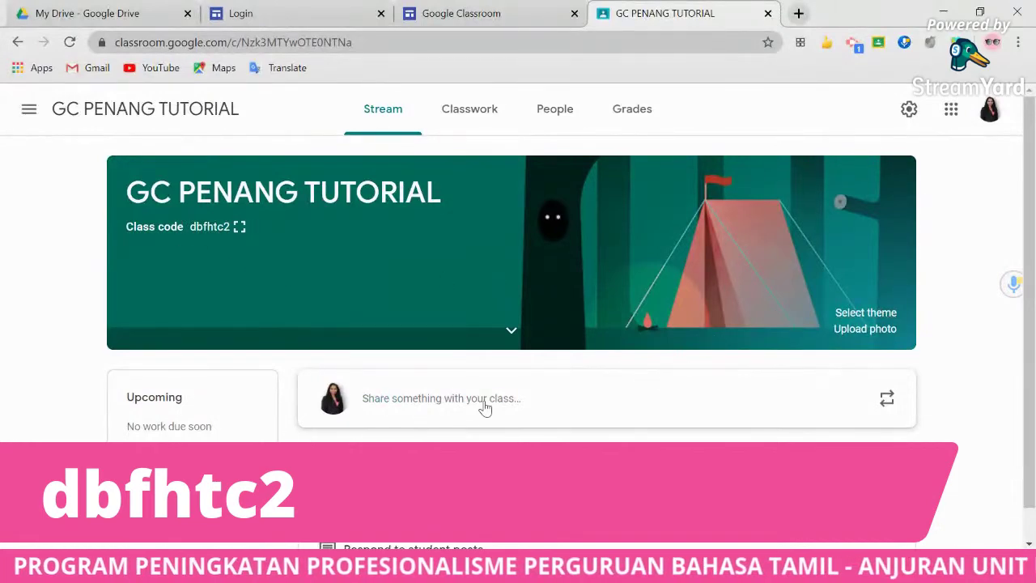
click(541, 110)
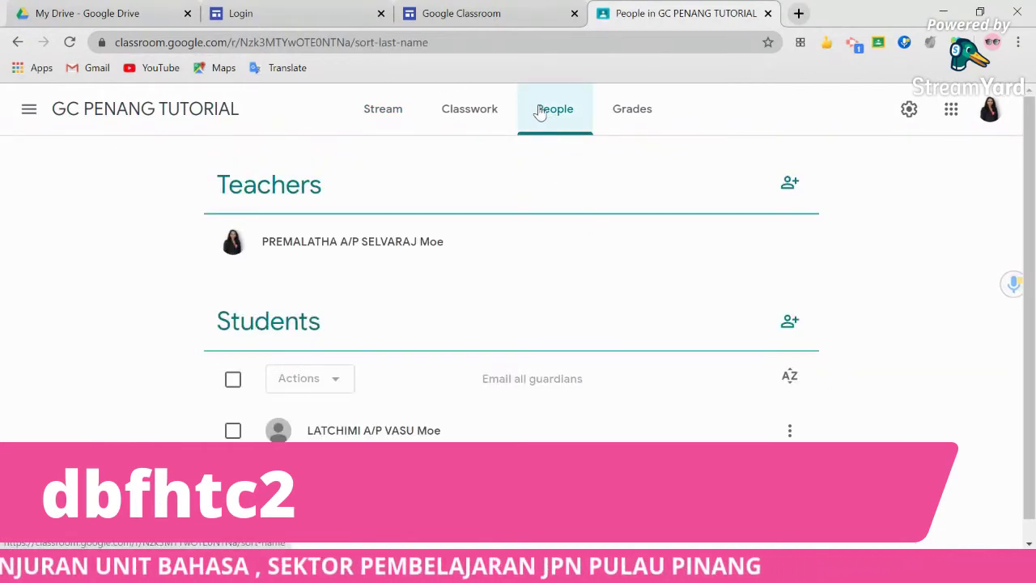
Step: Hide the screen-sharing notice and open a new blank browser tab
scroll(890, 346, down, 1)
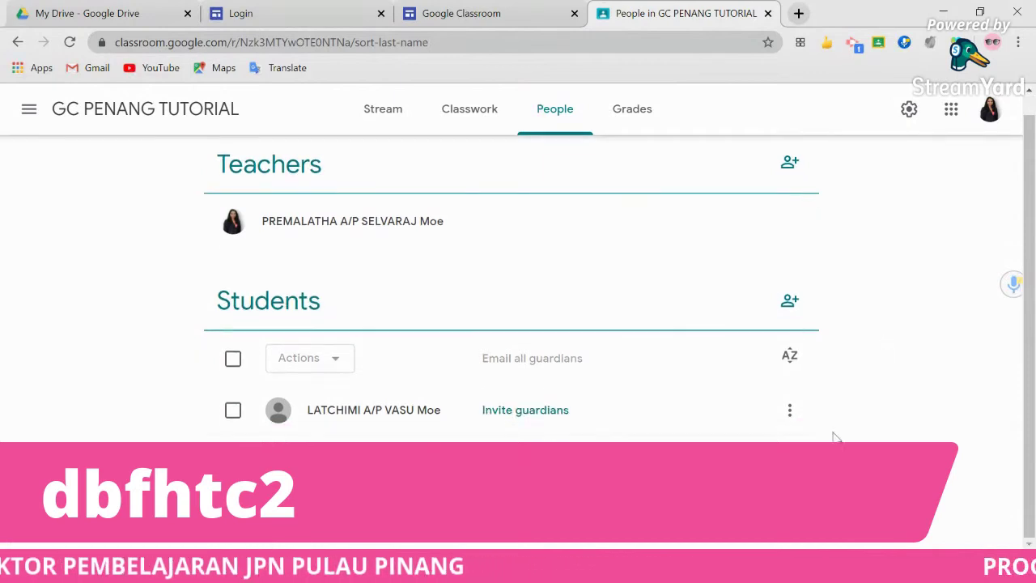
drag(132, 335, 123, 308)
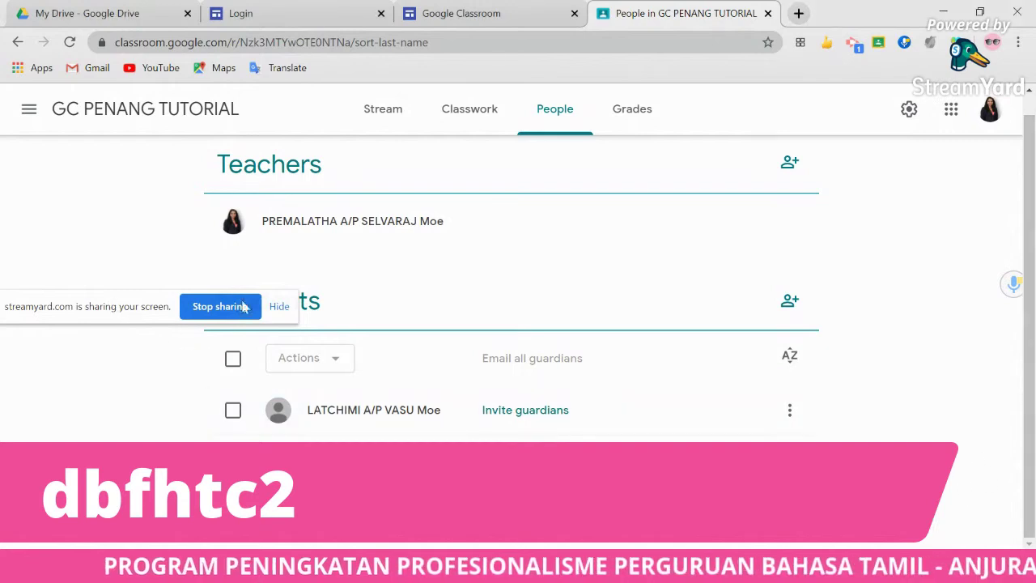
click(279, 306)
scroll(1033, 363, up, 1)
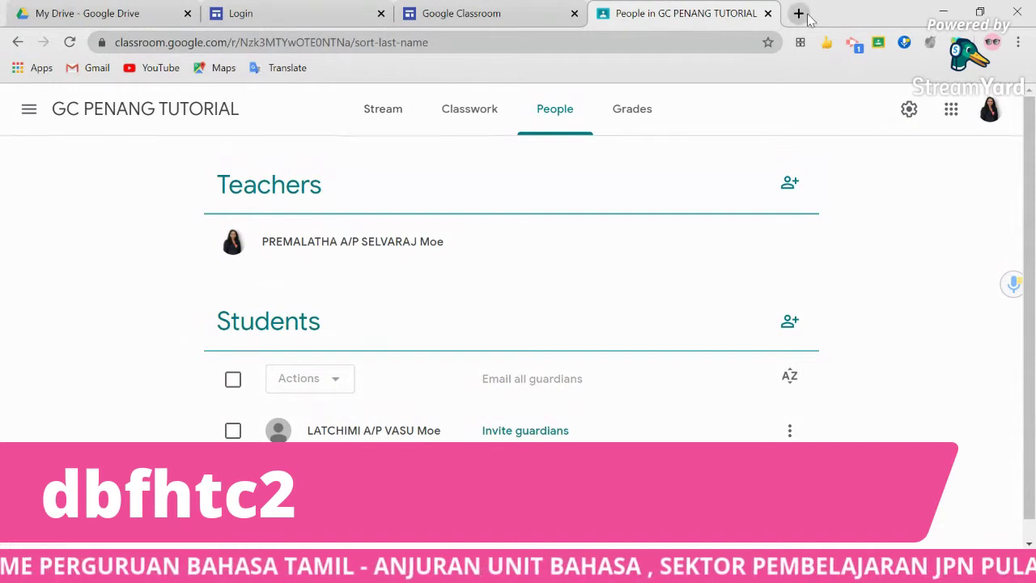
click(801, 14)
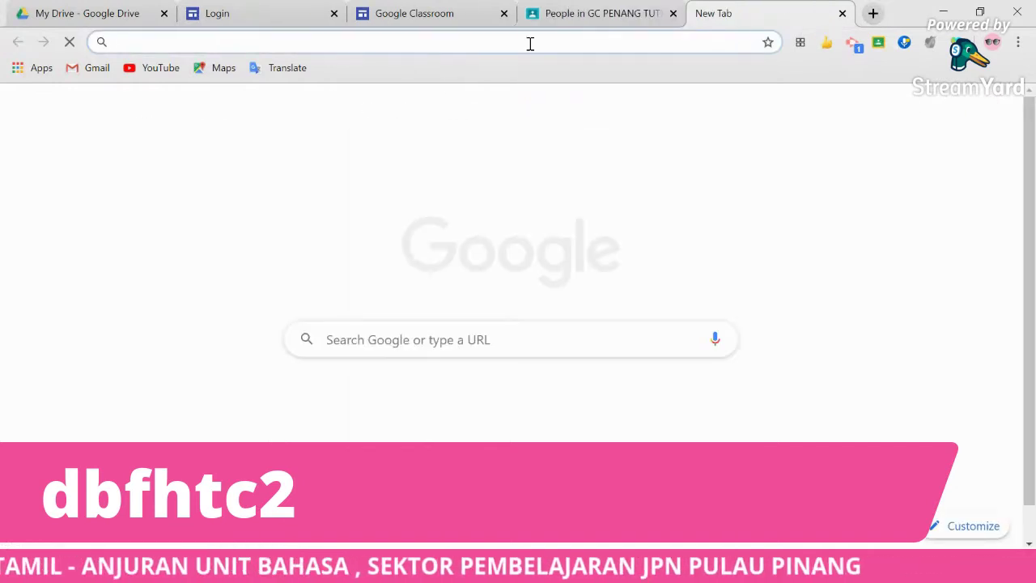
text(tn)
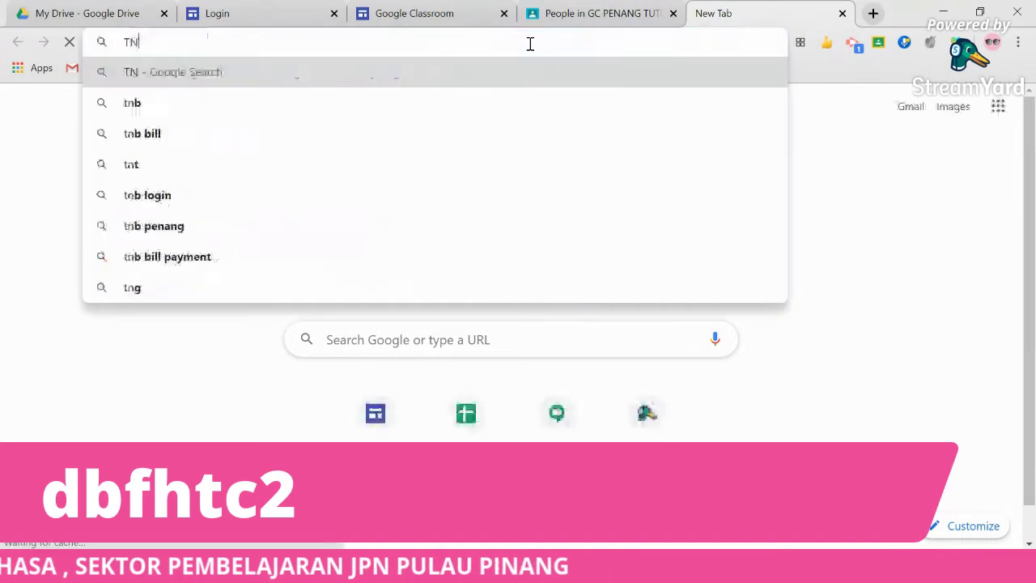
key(BackSpace)
key(BackSpace)
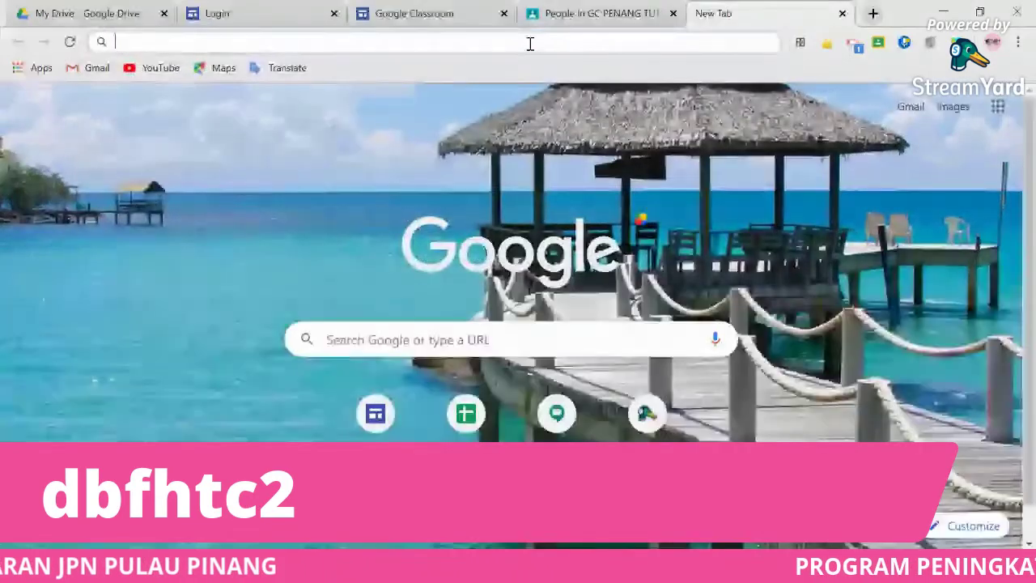
text(ty)
key(BackSpace)
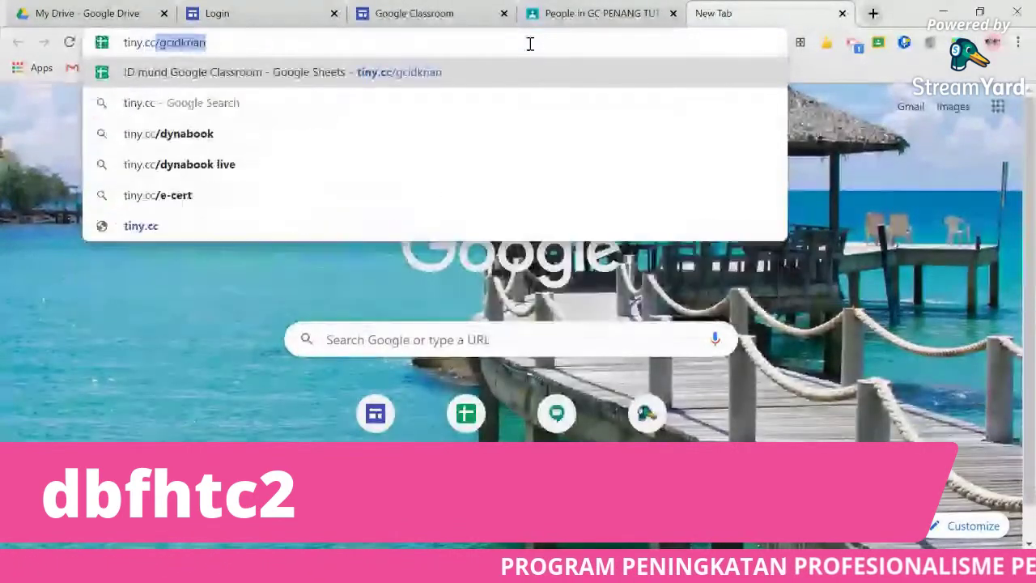
key(Right)
key(Return)
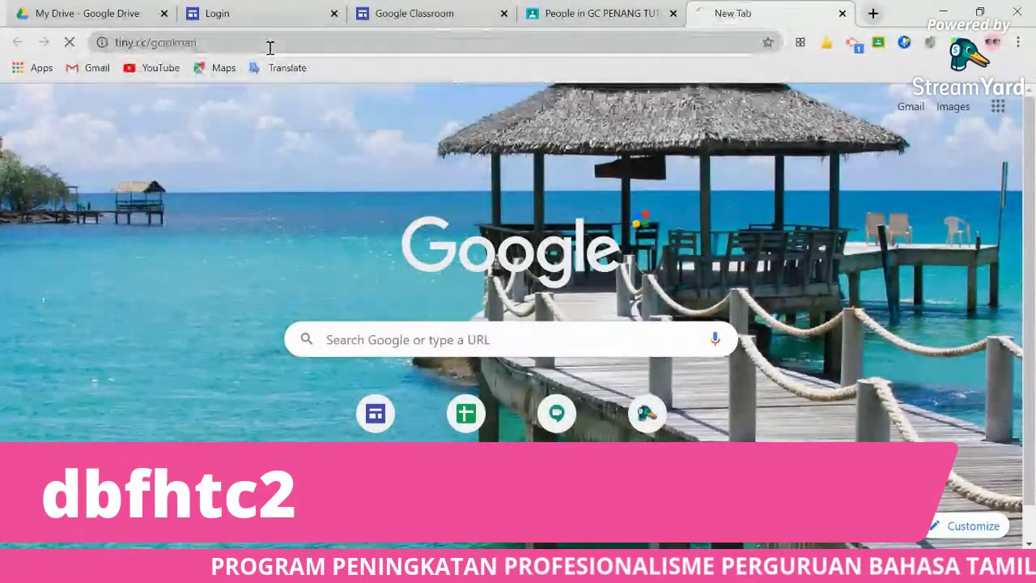
click(576, 7)
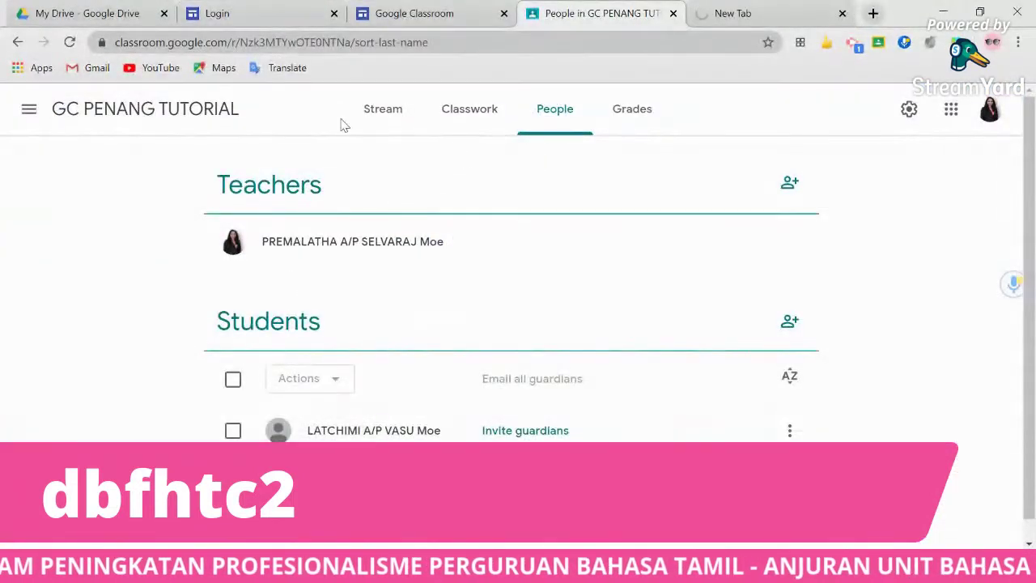
Step: Switch to the GC PENANG TUTORIAL Stream page
click(377, 122)
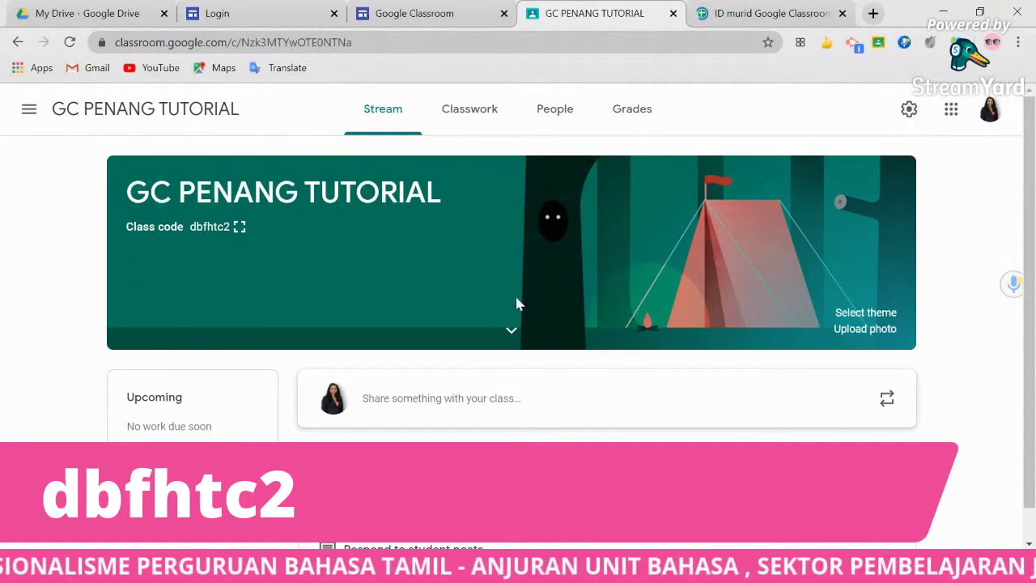
scroll(1034, 373, down, 2)
scroll(1034, 356, up, 2)
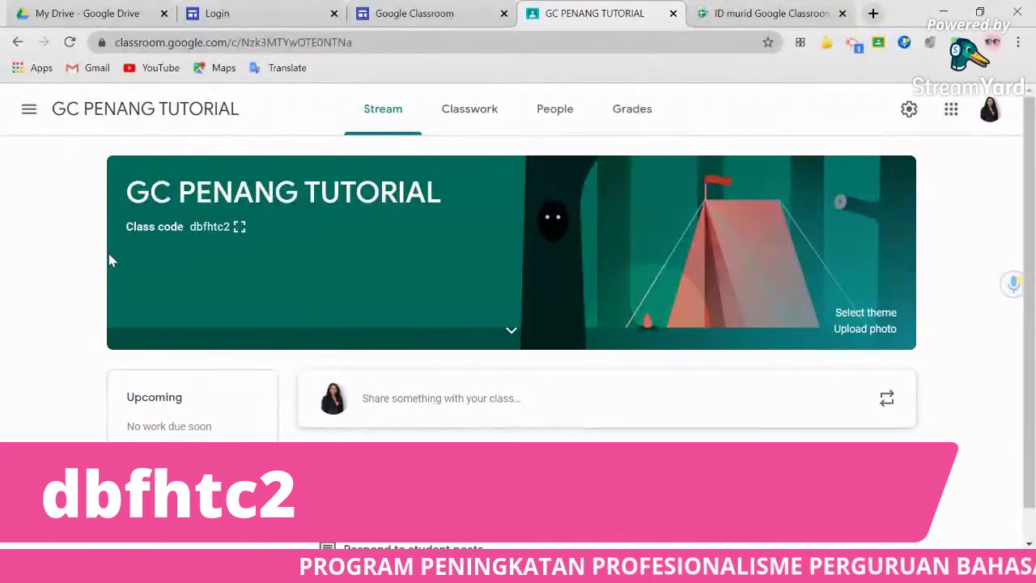
Step: Browse the banner theme gallery: English & History, Math & Science, Arts, Sports, Other
click(846, 317)
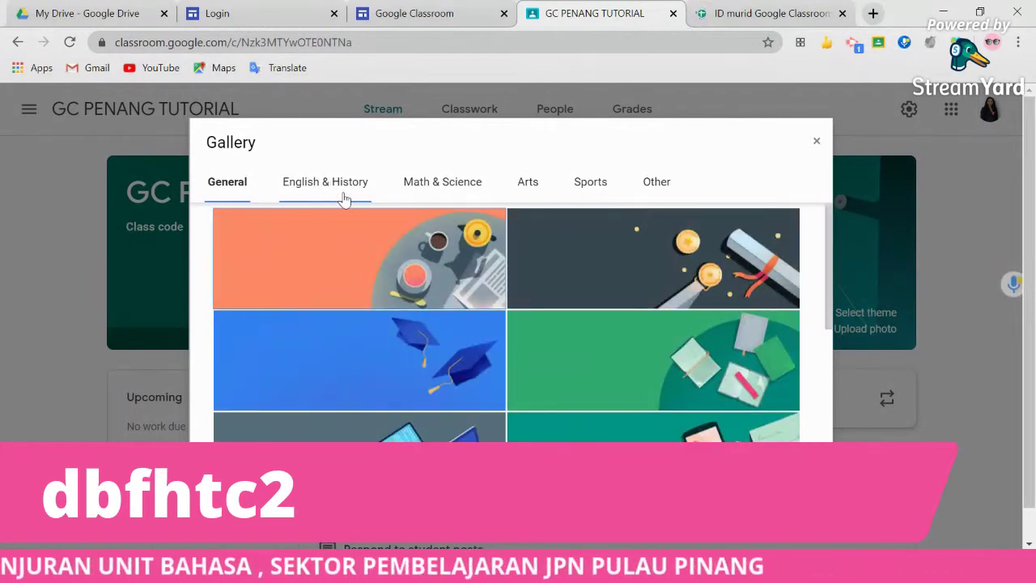
scroll(712, 336, down, 3)
scroll(453, 323, up, 5)
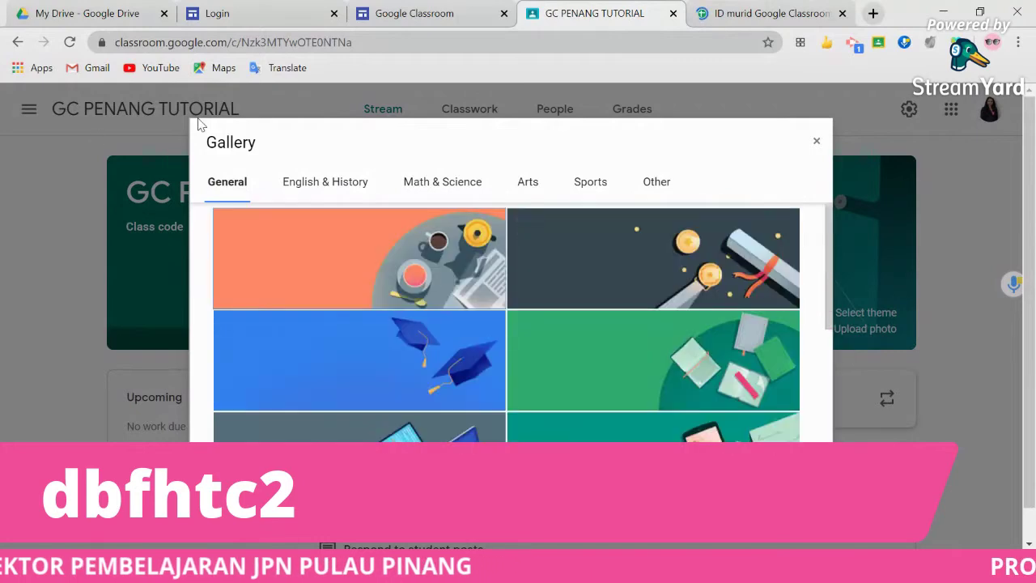
click(308, 179)
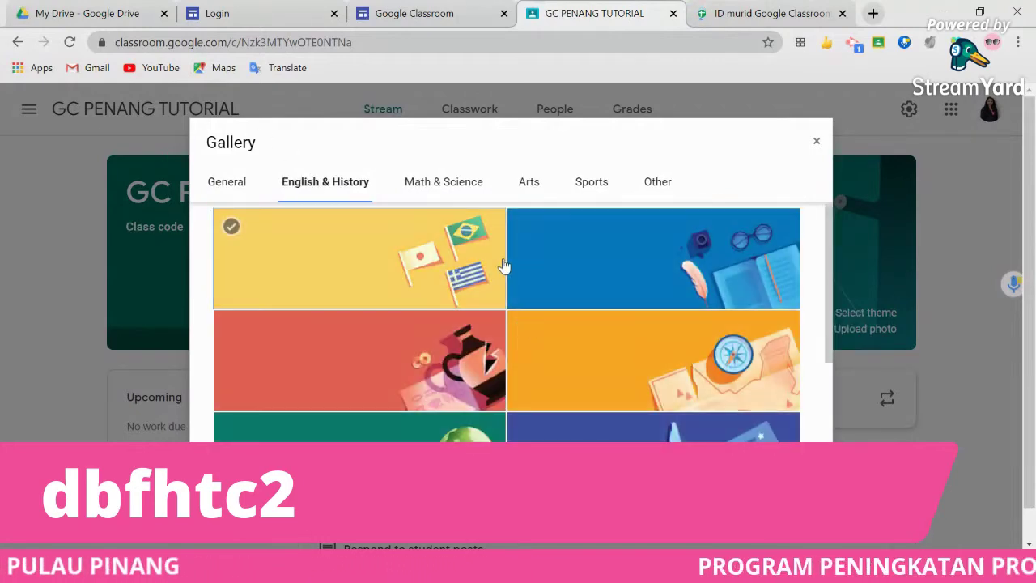
scroll(504, 271, down, 2)
click(485, 185)
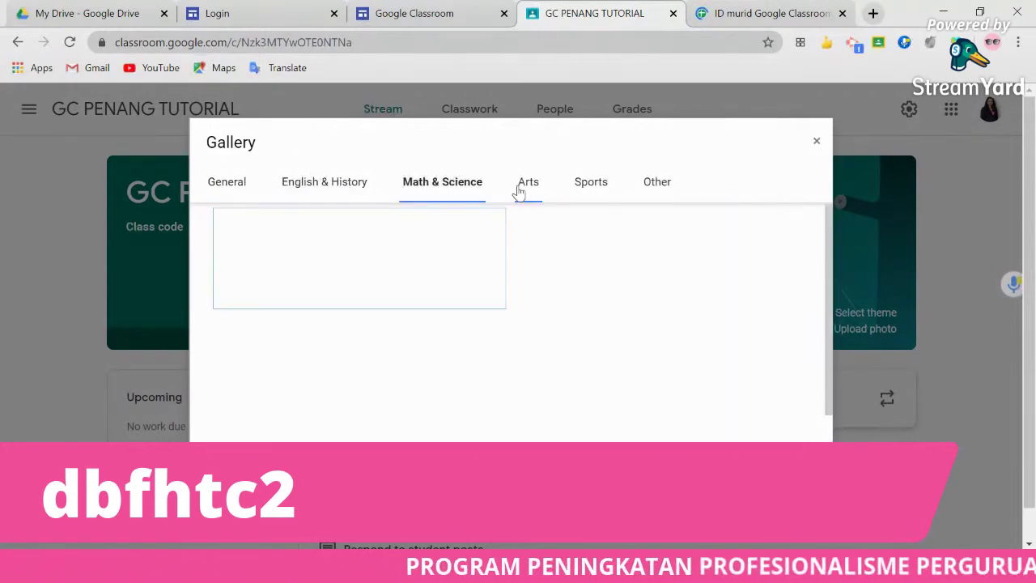
click(522, 188)
click(590, 188)
click(656, 190)
Step: Apply the purple camera theme from the Other category to the class banner
scroll(639, 323, down, 5)
scroll(627, 324, up, 4)
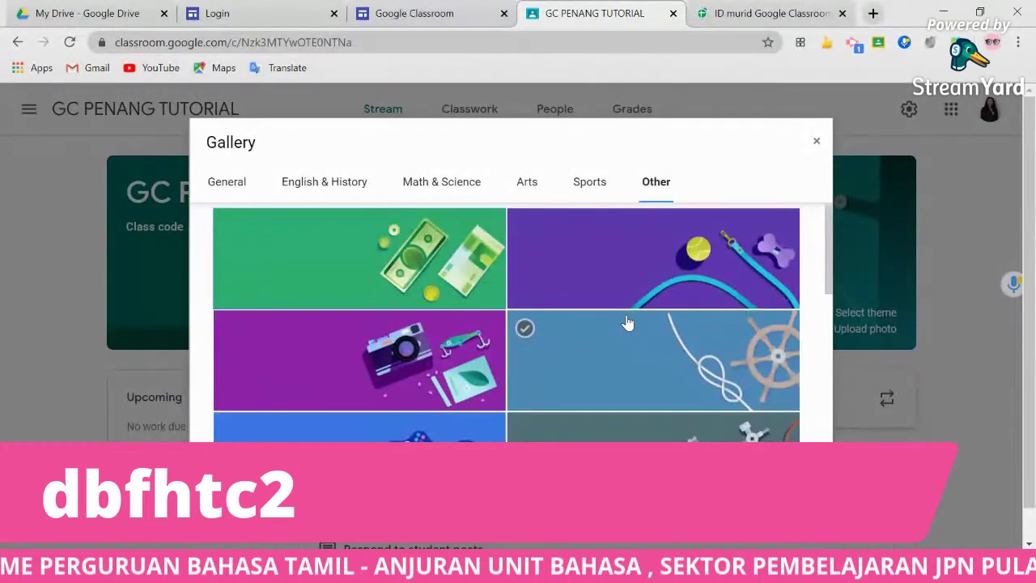
scroll(588, 302, down, 2)
scroll(588, 303, down, 1)
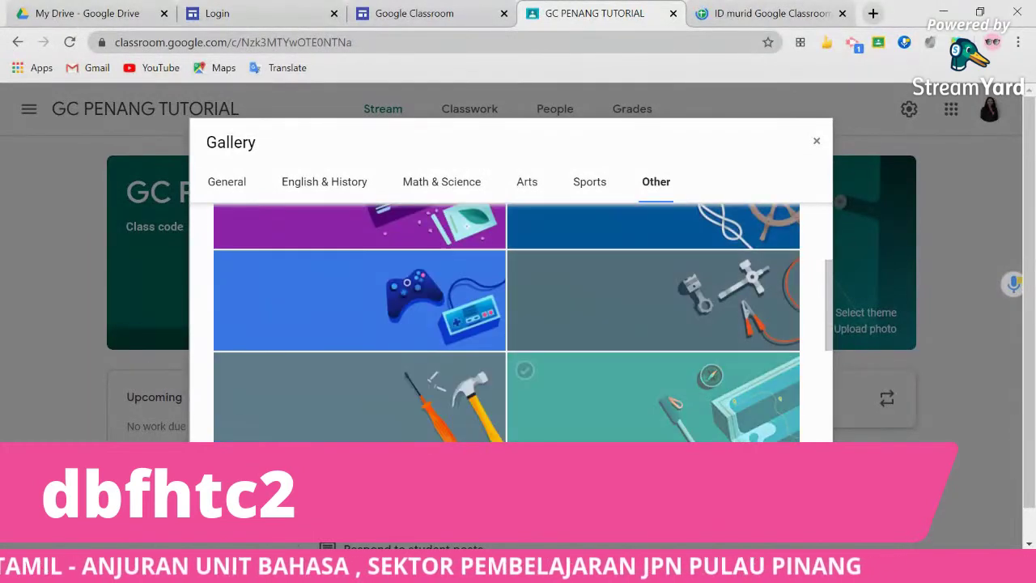
scroll(559, 409, down, 1)
scroll(367, 276, up, 2)
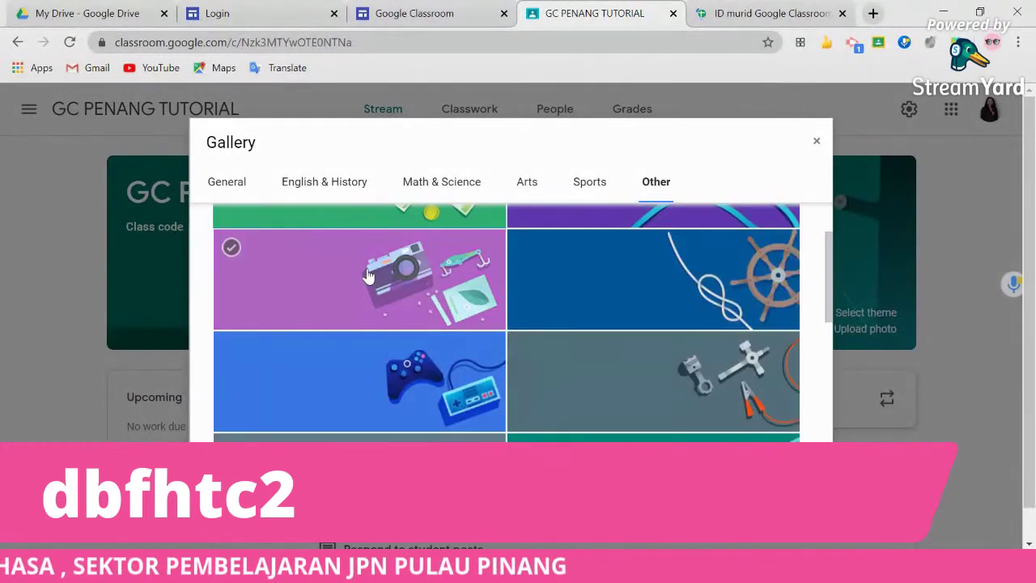
click(367, 276)
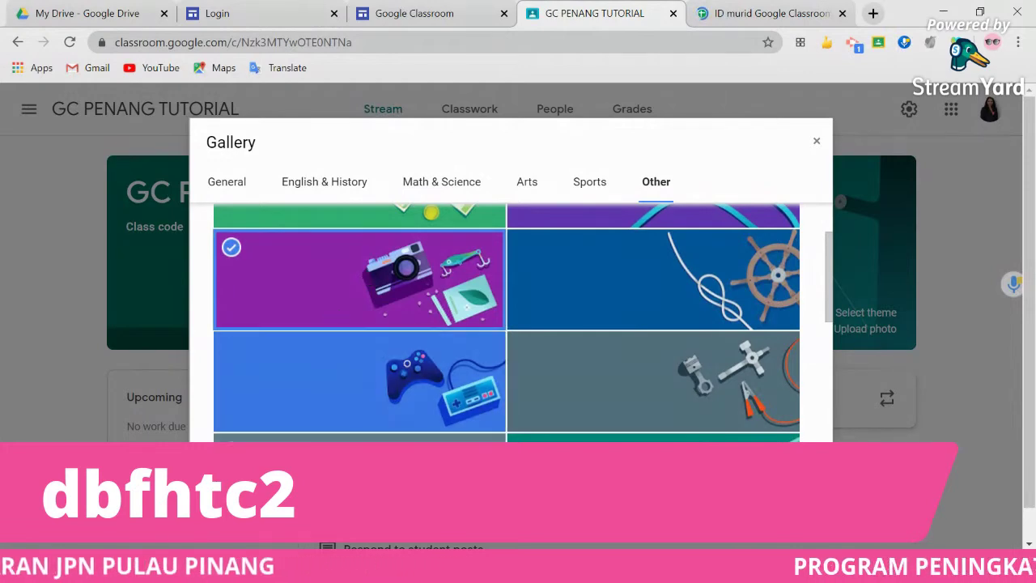
click(777, 501)
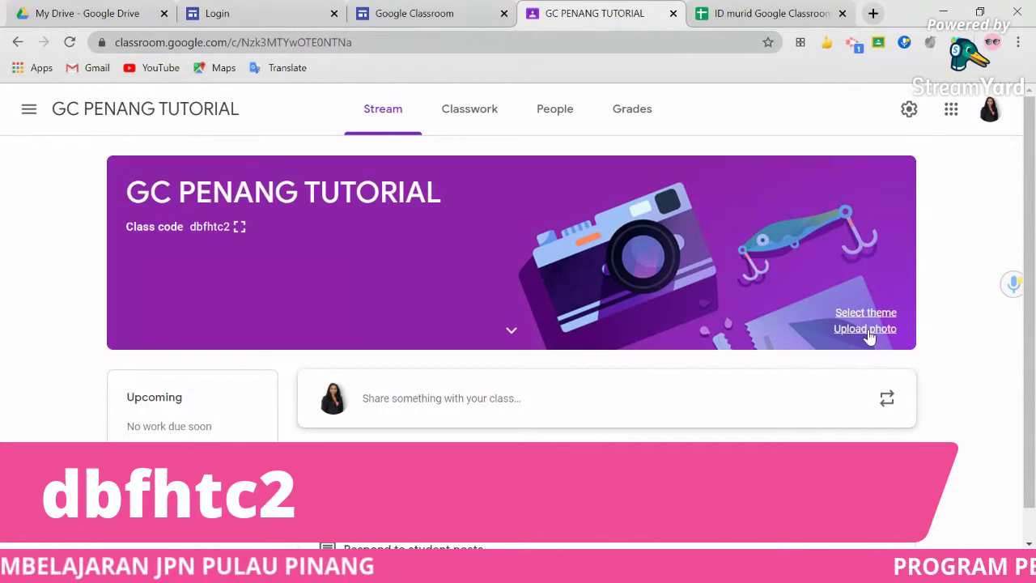
click(866, 329)
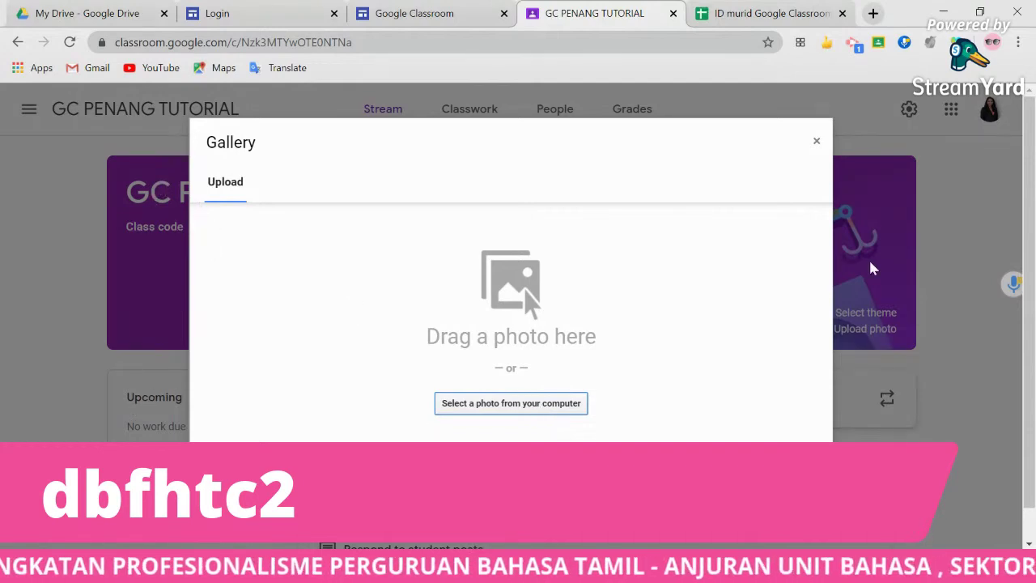
click(816, 142)
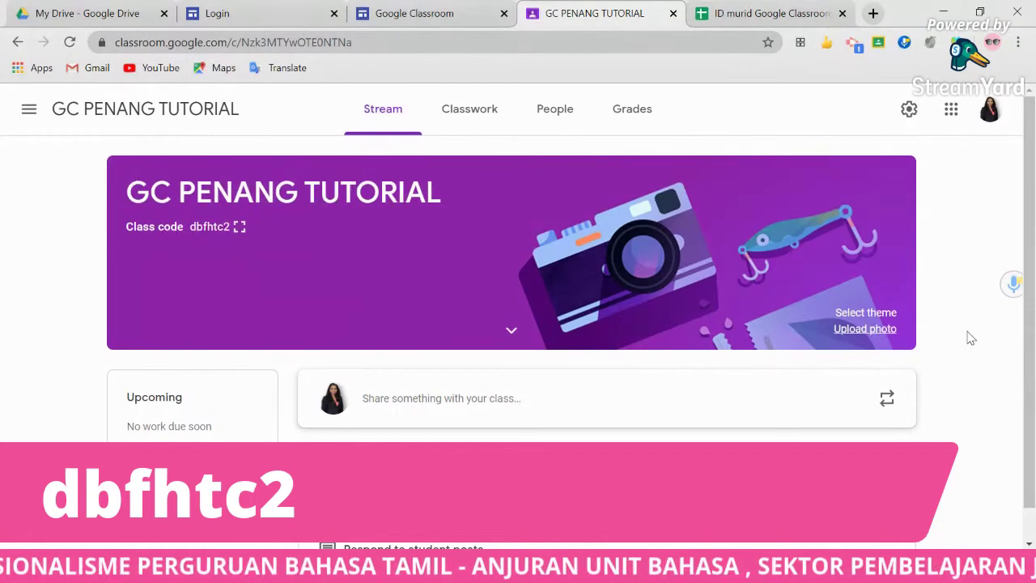
Step: Start a new class post reading 'வணக்கம்', typed as vanakkam on the Tamil keyboard
scroll(971, 338, down, 1)
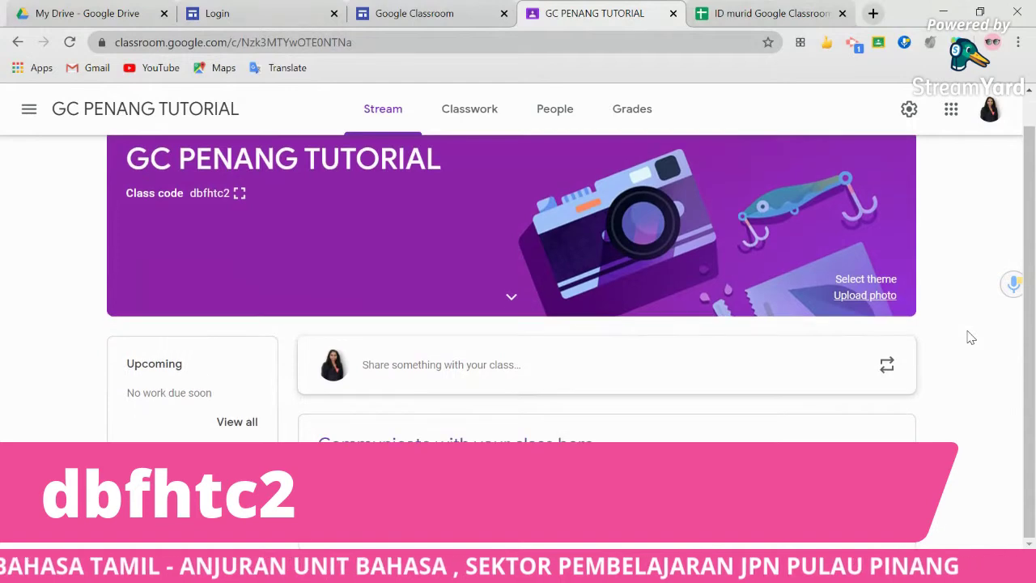
scroll(970, 338, up, 1)
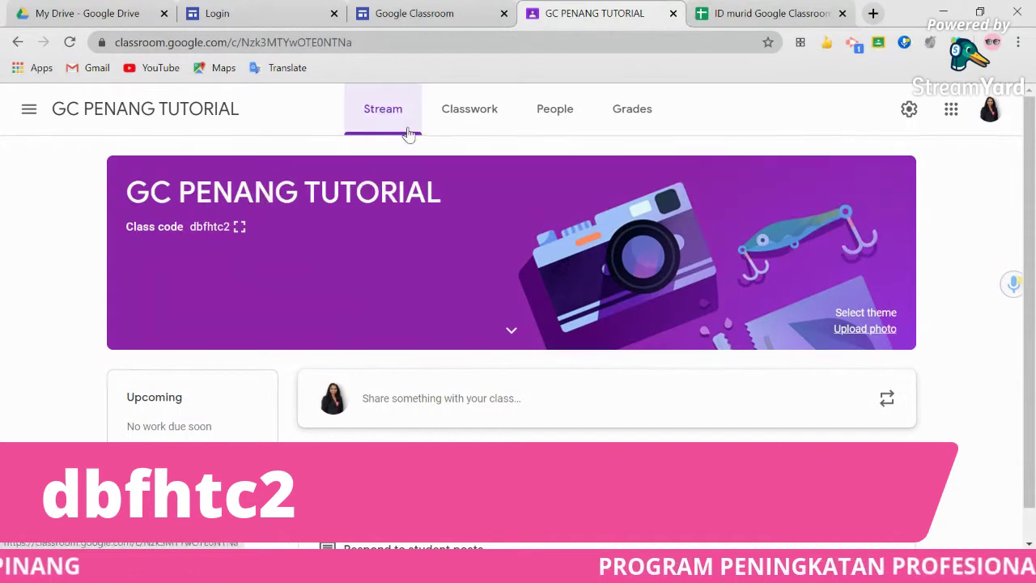
scroll(963, 458, down, 1)
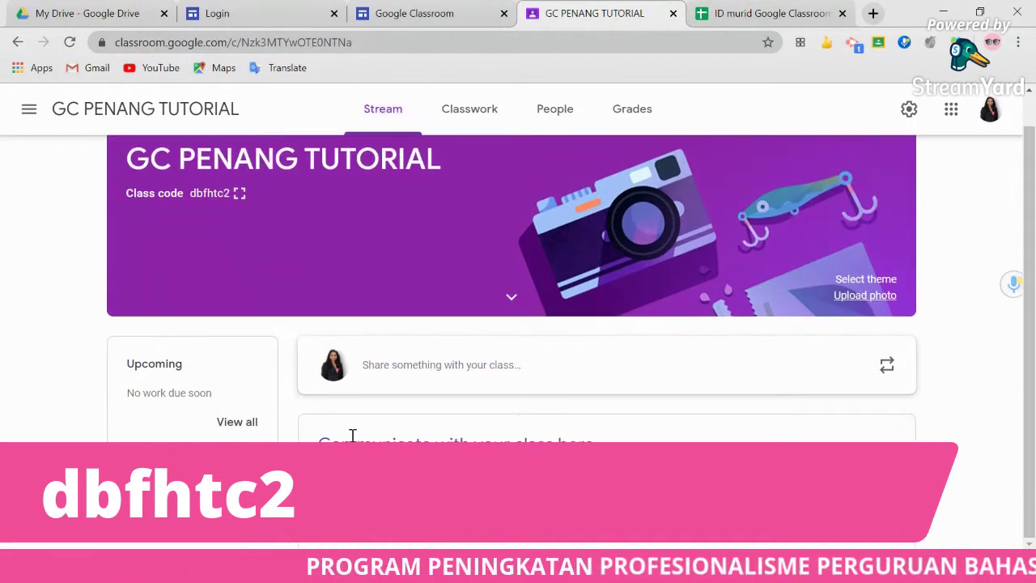
click(396, 377)
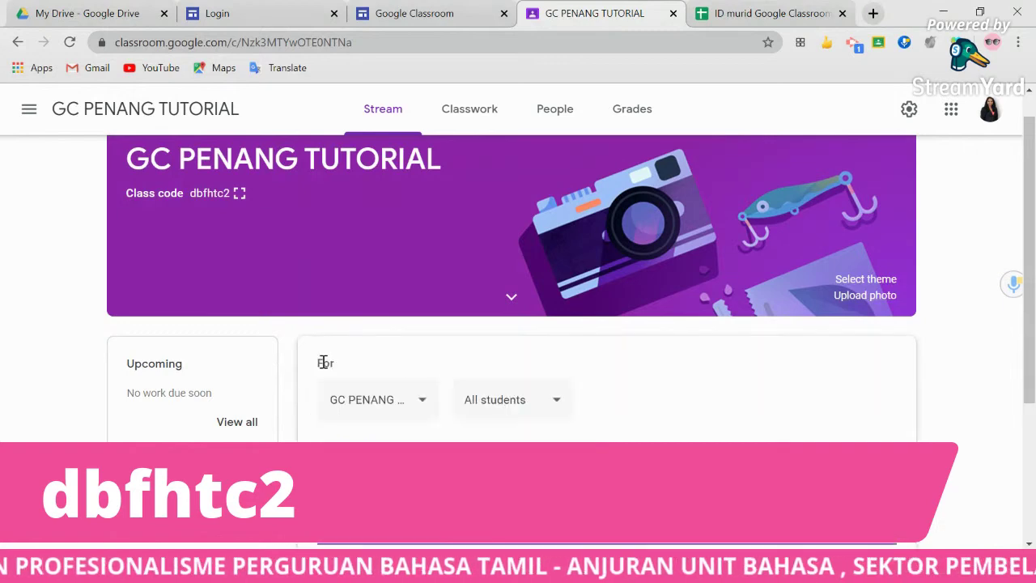
scroll(790, 420, down, 2)
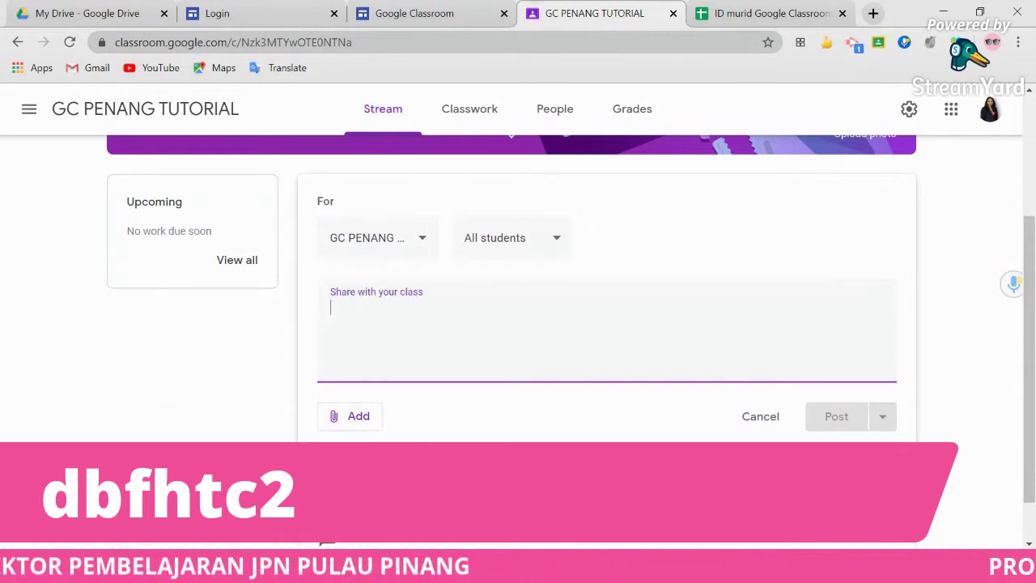
key(super+space)
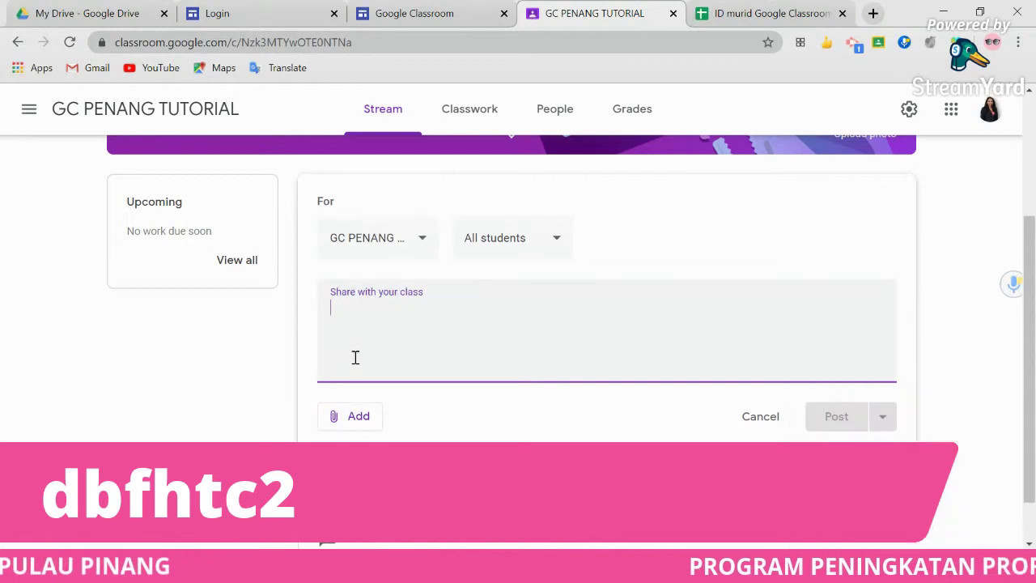
text(vanakkam)
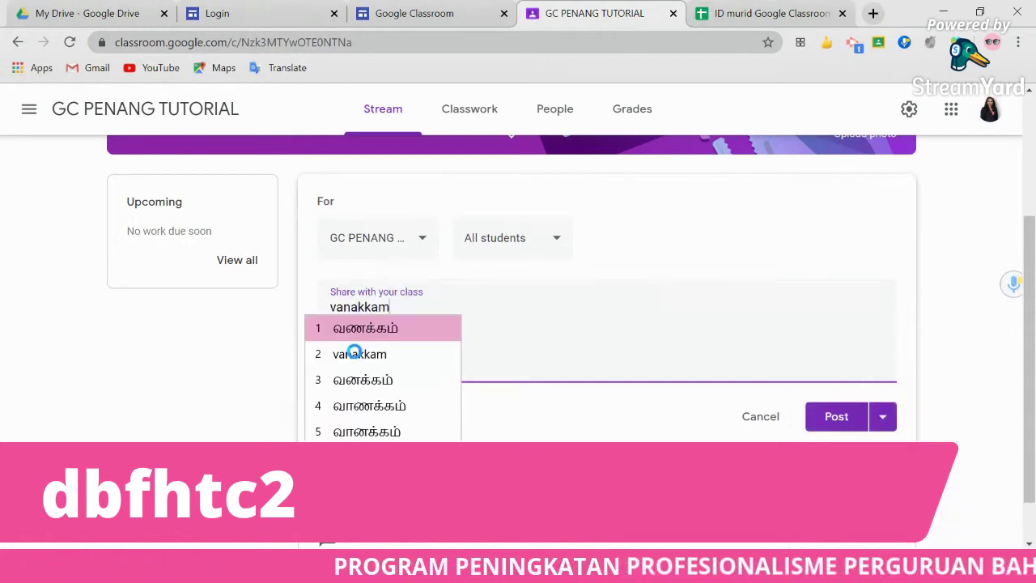
key(space)
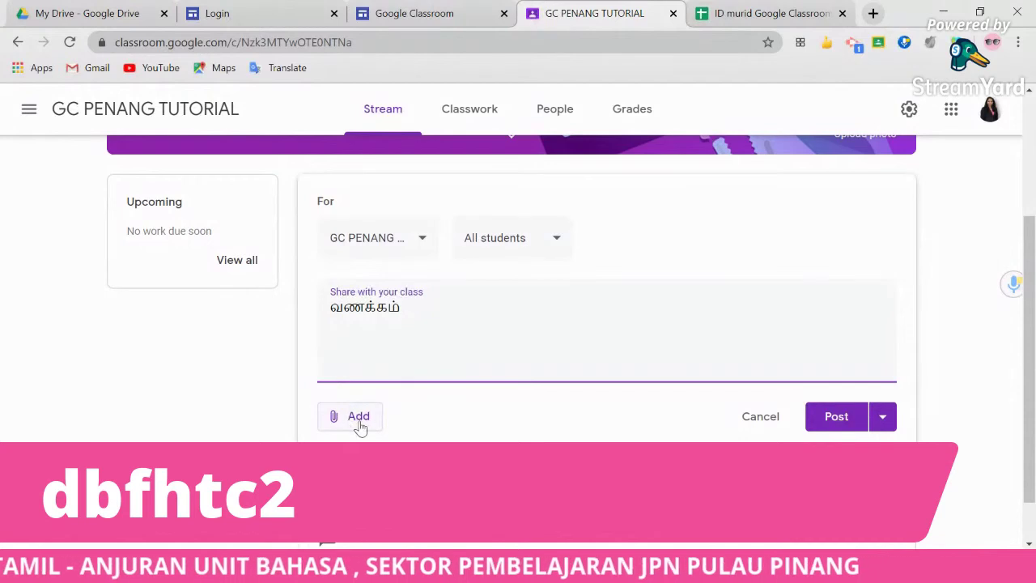
Step: Publish the வணக்கம் announcement to the class stream
click(550, 108)
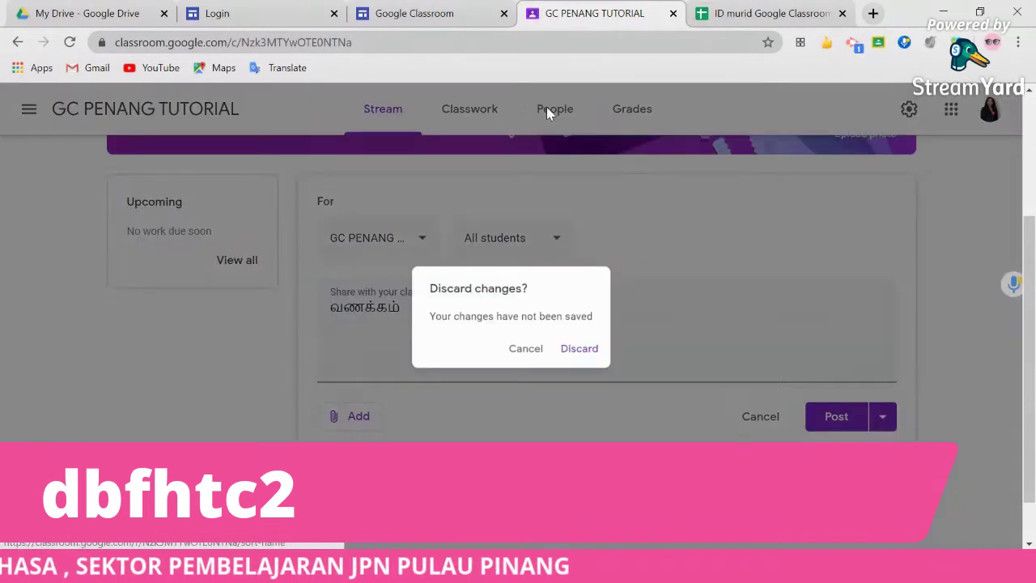
click(571, 353)
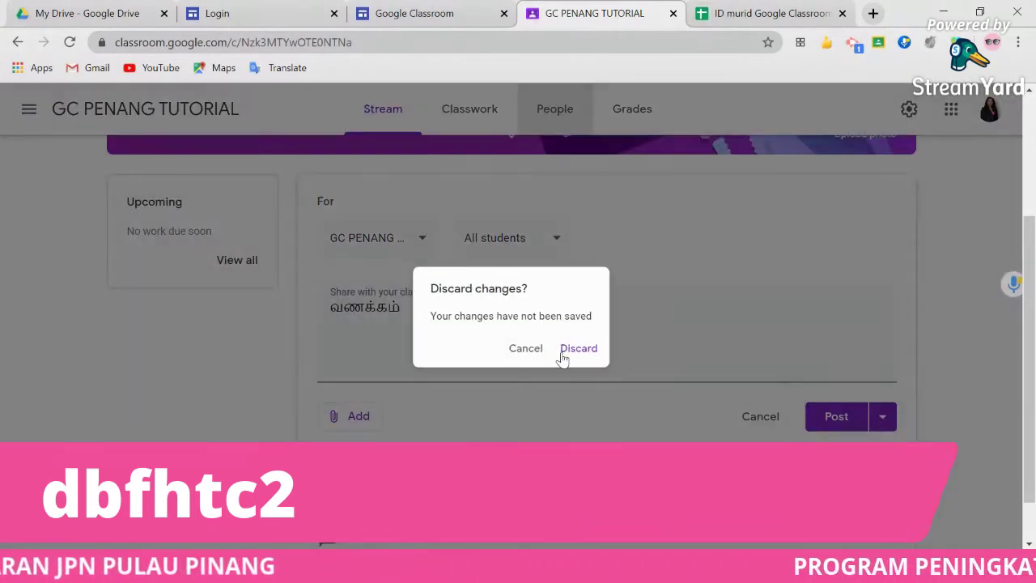
click(833, 416)
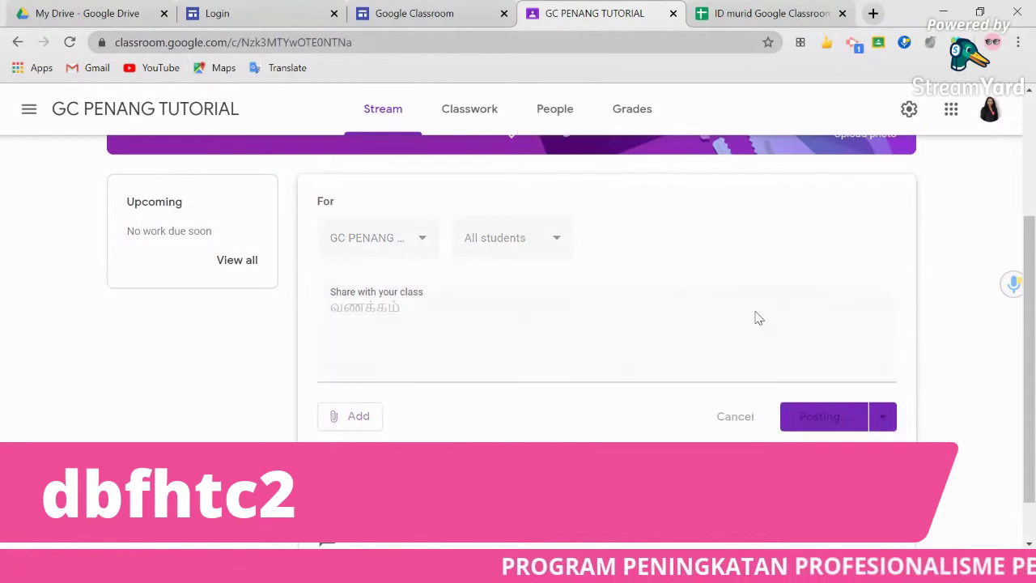
Step: Open the GC PENANG TUTORIAL People page and look over the enrolled students
click(558, 110)
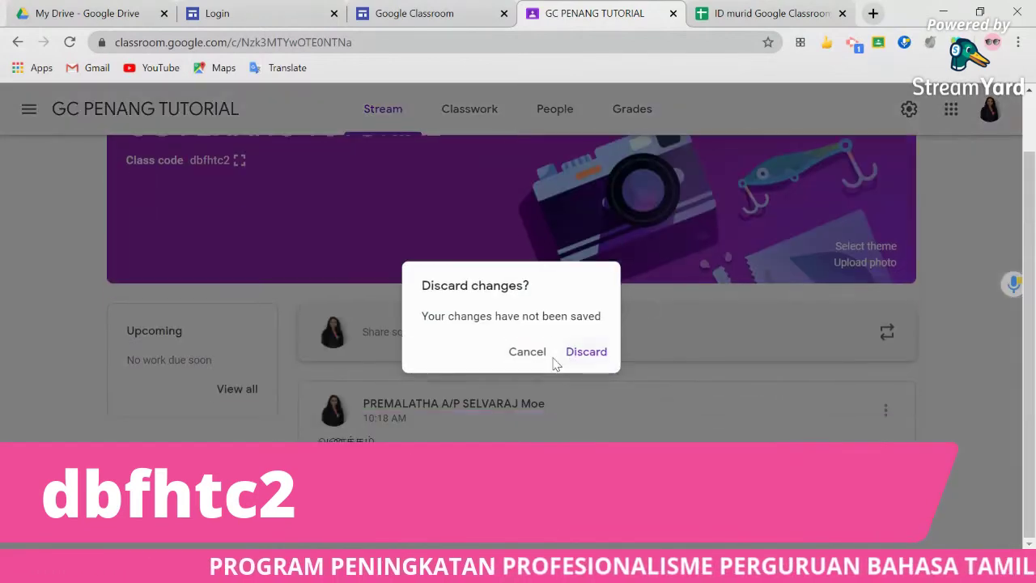
click(527, 353)
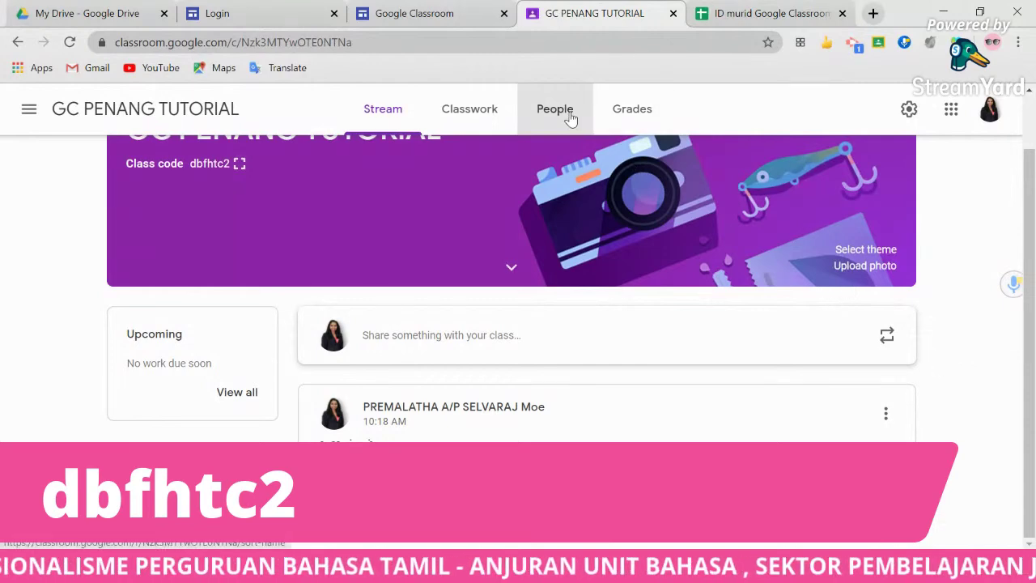
click(555, 109)
scroll(744, 413, down, 8)
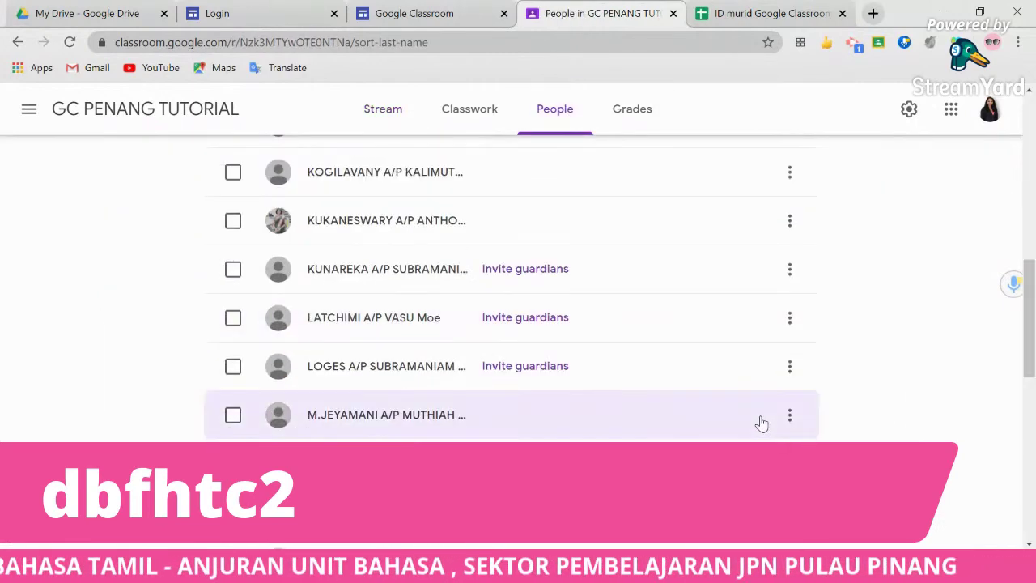
scroll(757, 417, up, 10)
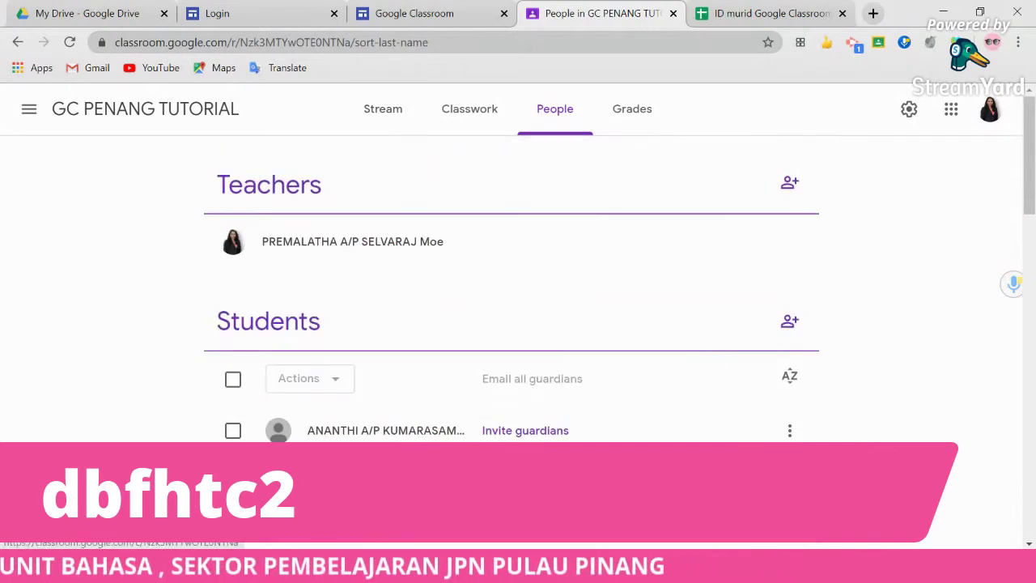
key(alt+Tab)
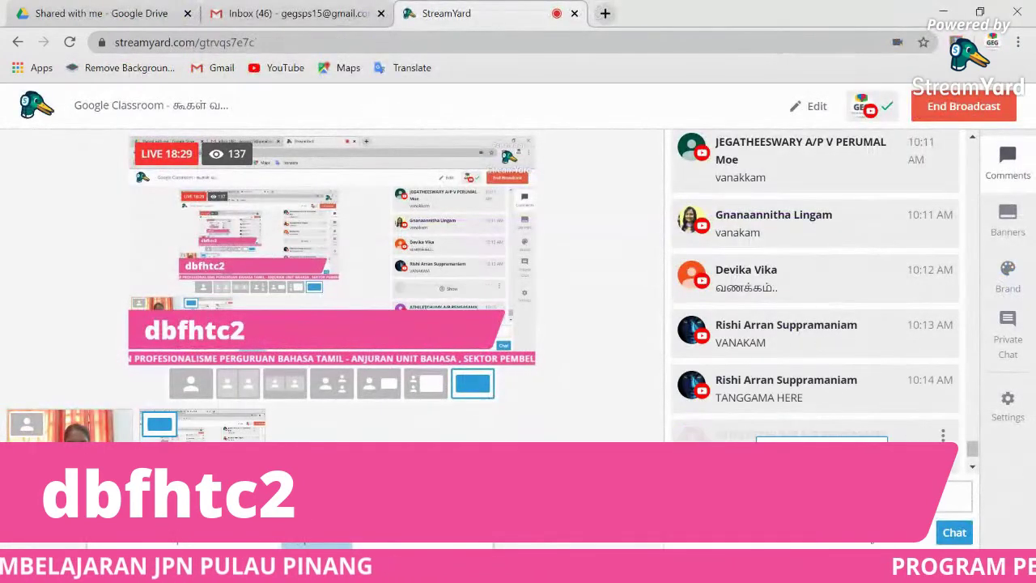
click(1007, 220)
click(808, 435)
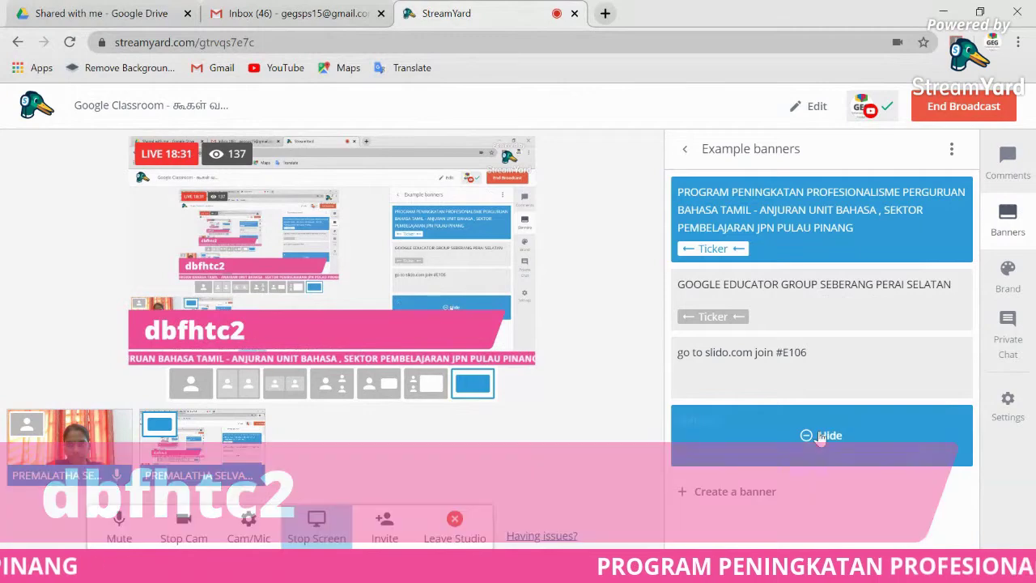
click(807, 435)
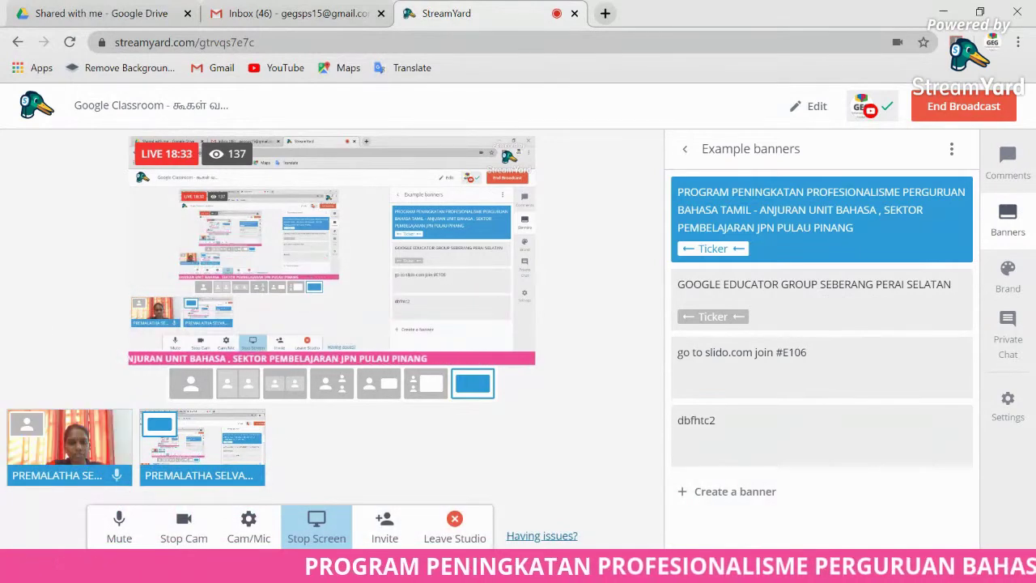
key(alt+Tab)
click(392, 106)
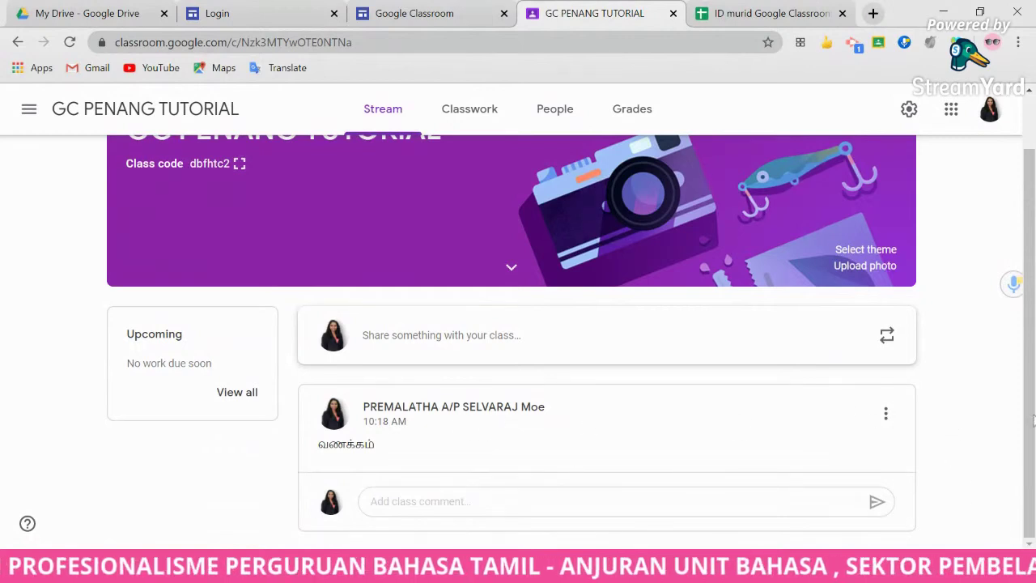
Step: Reopen the வணக்கம் announcement for editing and choose Google Drive as the attachment source
click(886, 415)
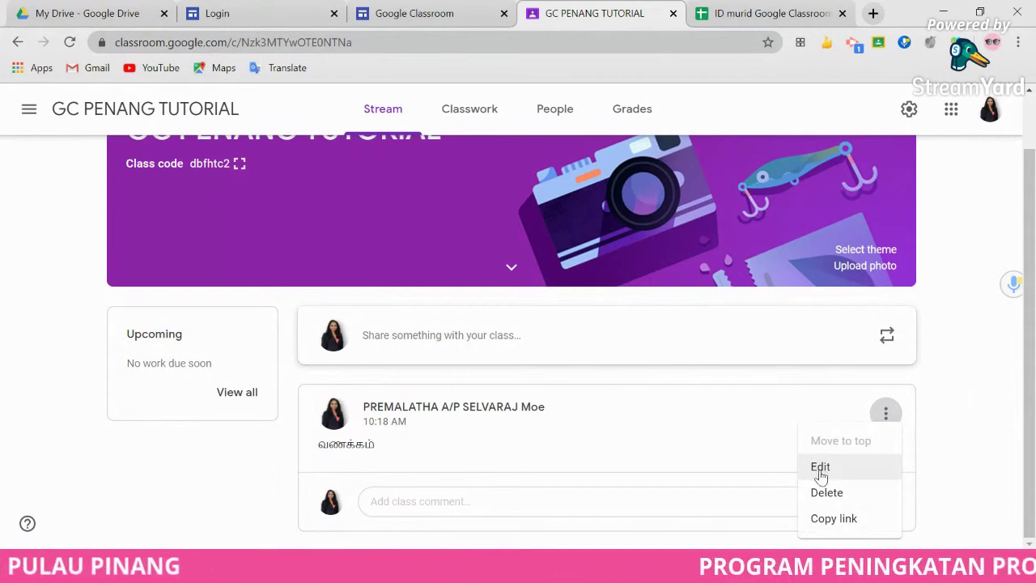
click(907, 423)
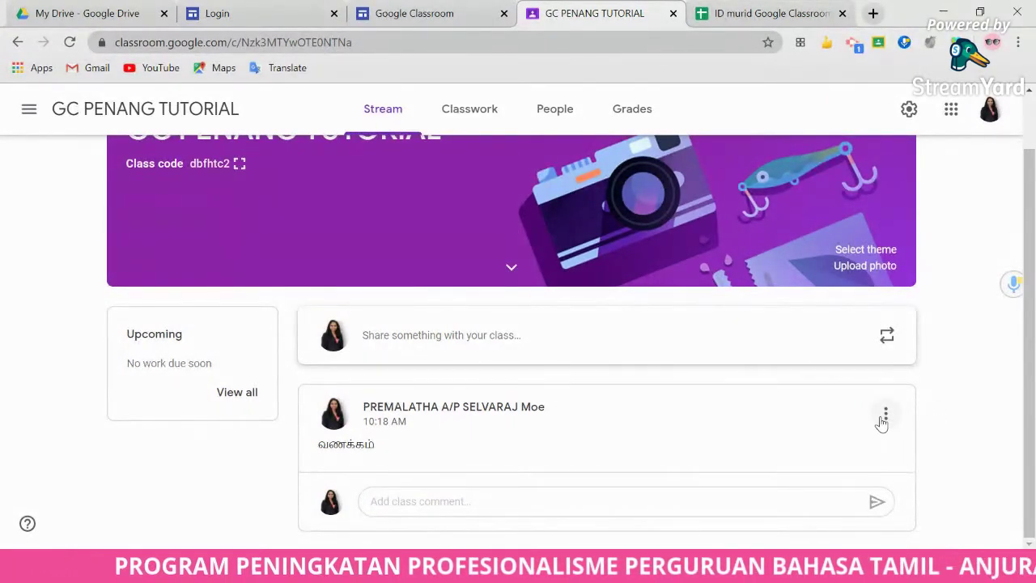
click(884, 418)
click(822, 467)
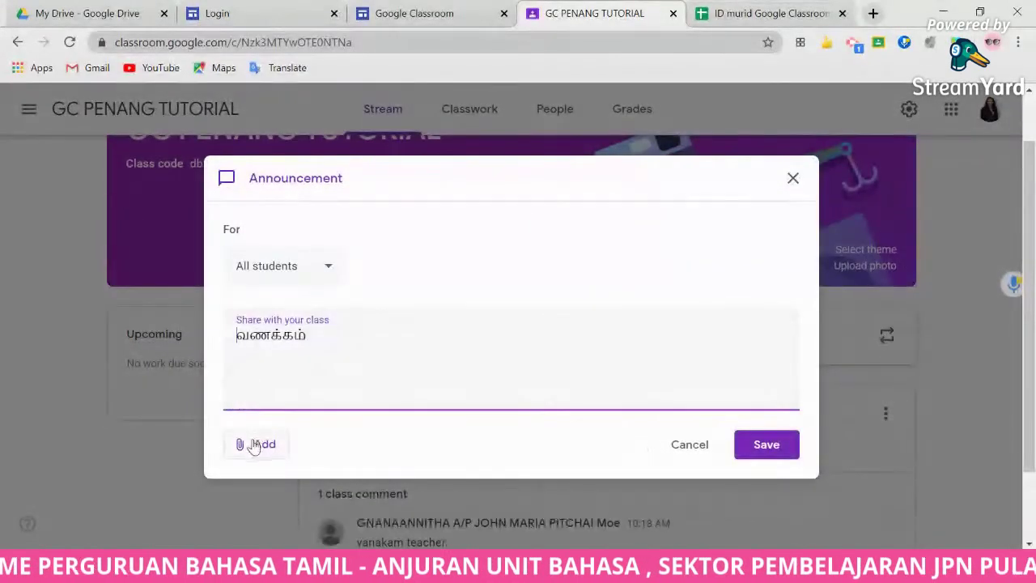
click(255, 446)
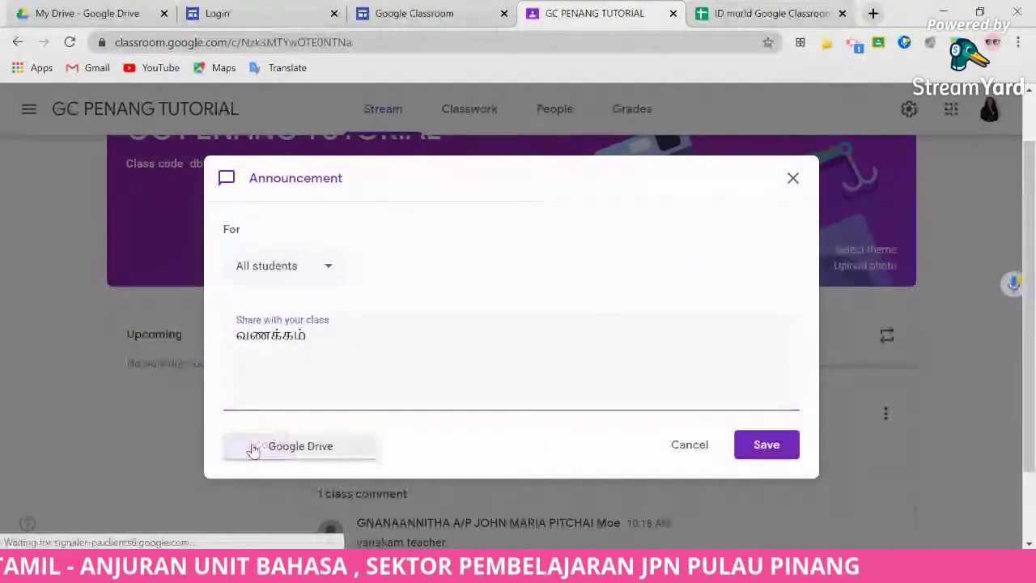
click(314, 448)
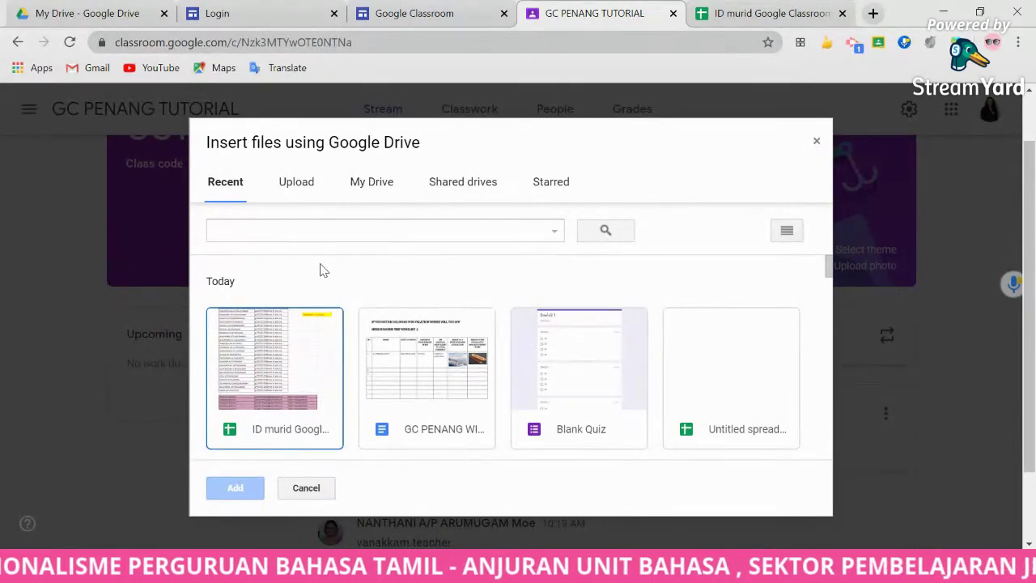
Step: Pick gc theme.png in the Drive picker and attach it to the announcement
click(482, 234)
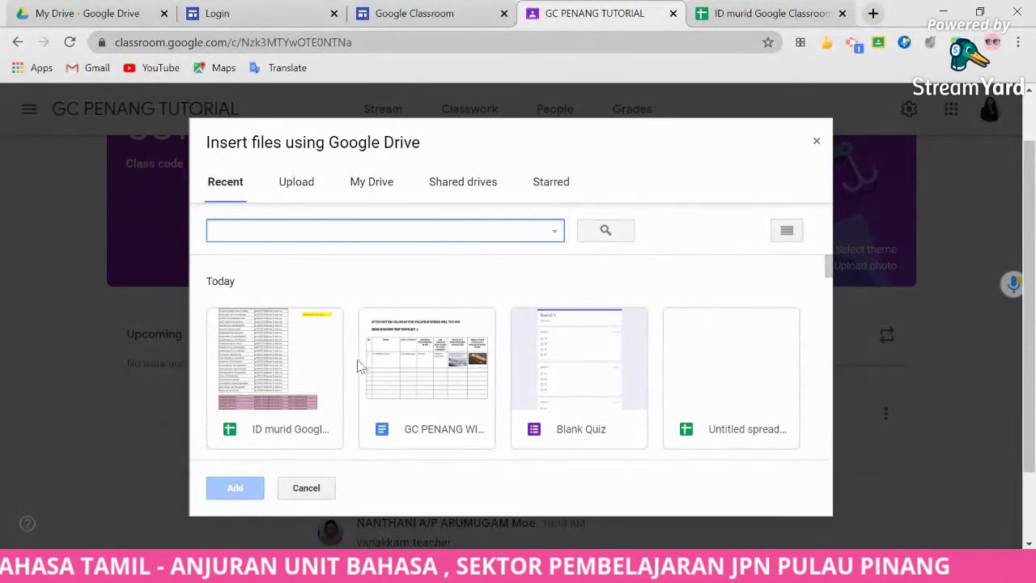
scroll(512, 302, down, 8)
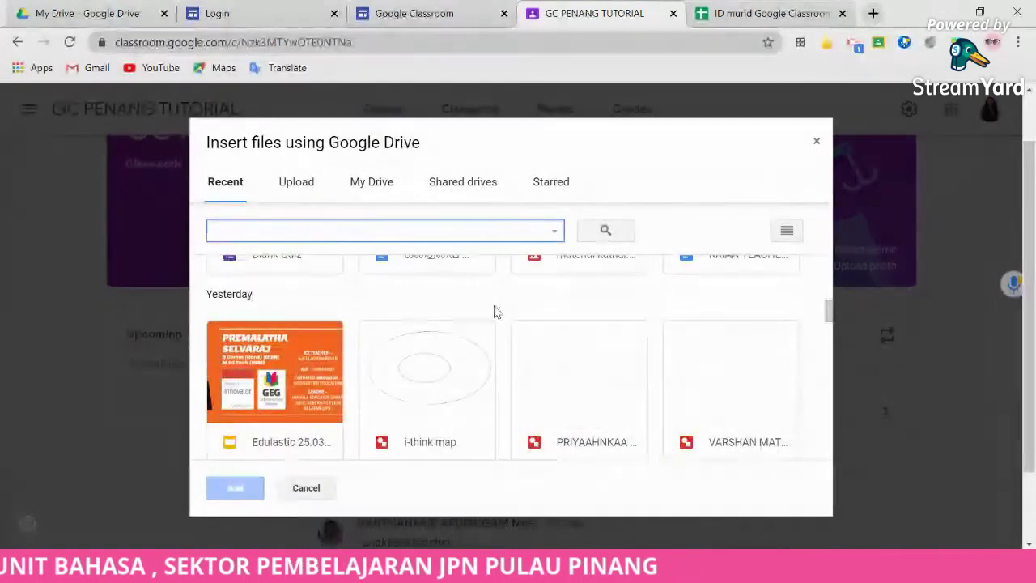
scroll(489, 312, down, 3)
click(619, 318)
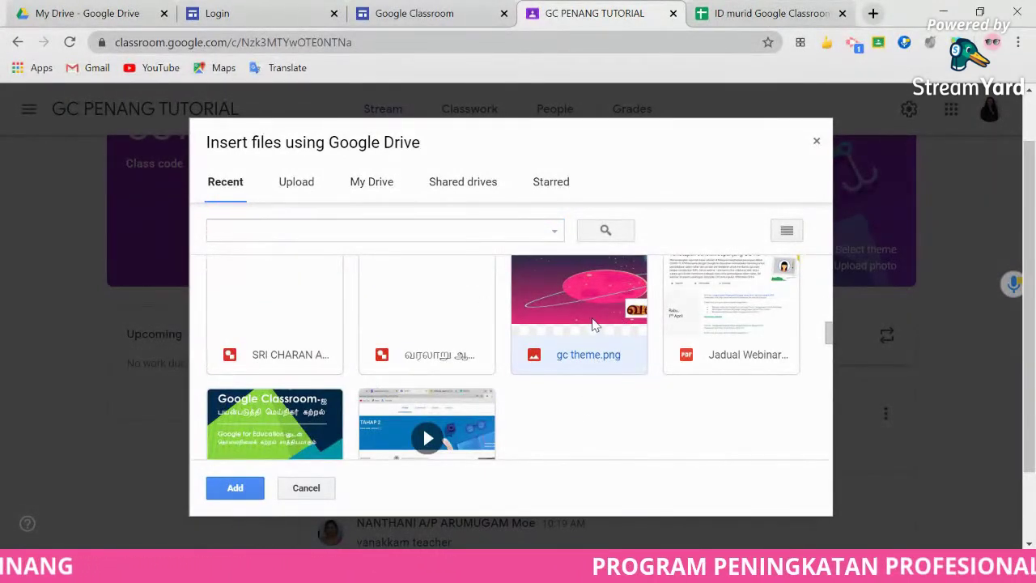
click(236, 488)
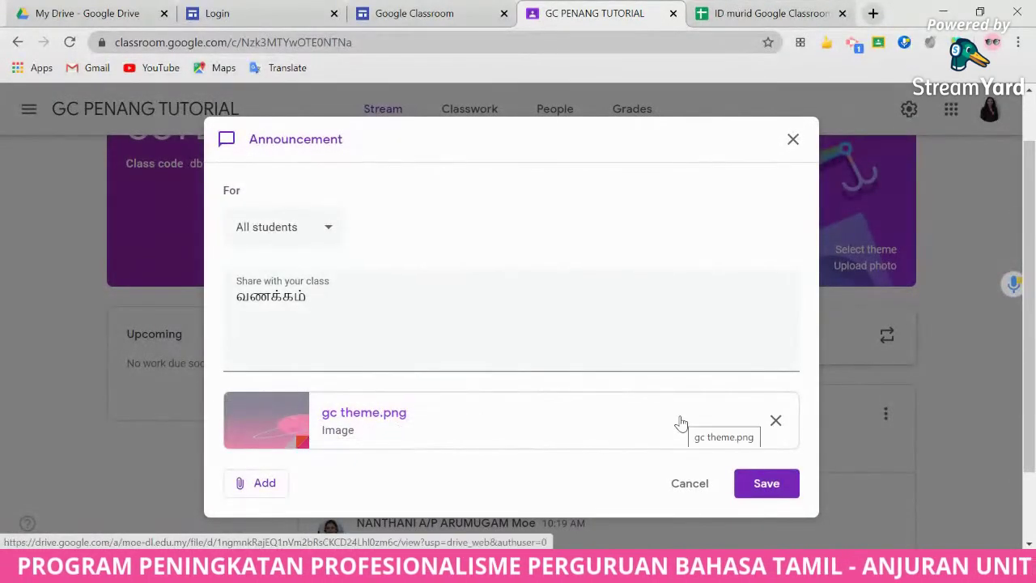
click(264, 494)
scroll(383, 363, down, 1)
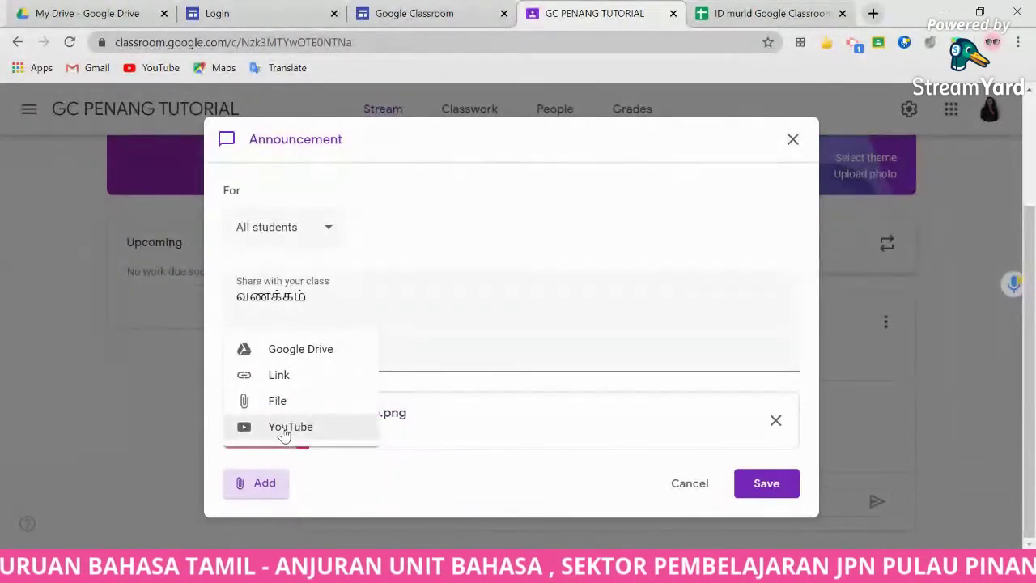
Step: Search YouTube for வணக்கம் and attach the 'வணக்கம் வணக்கம் என வரவேற்கும் பாடல்' video
click(283, 429)
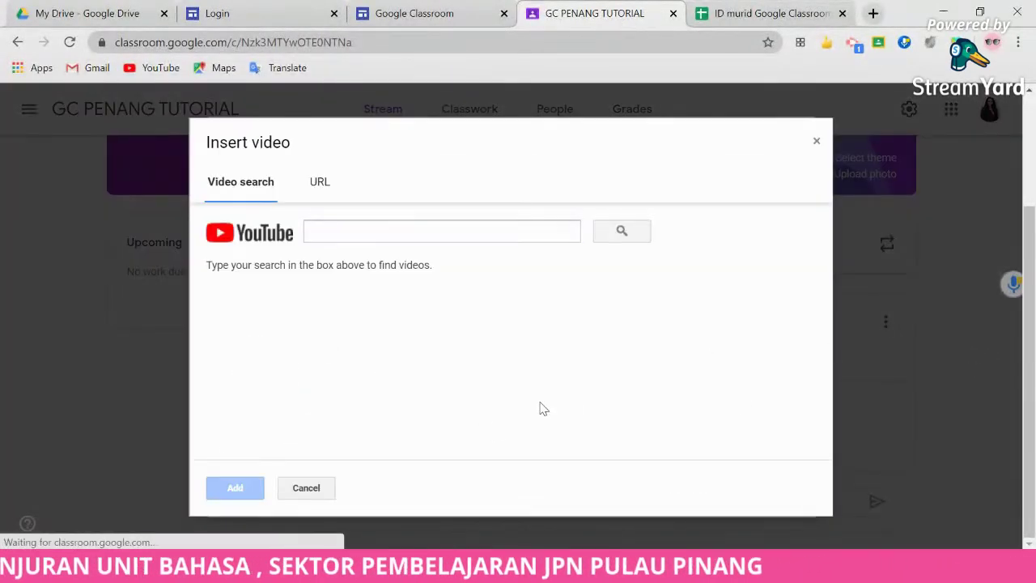
click(458, 232)
text(vanak)
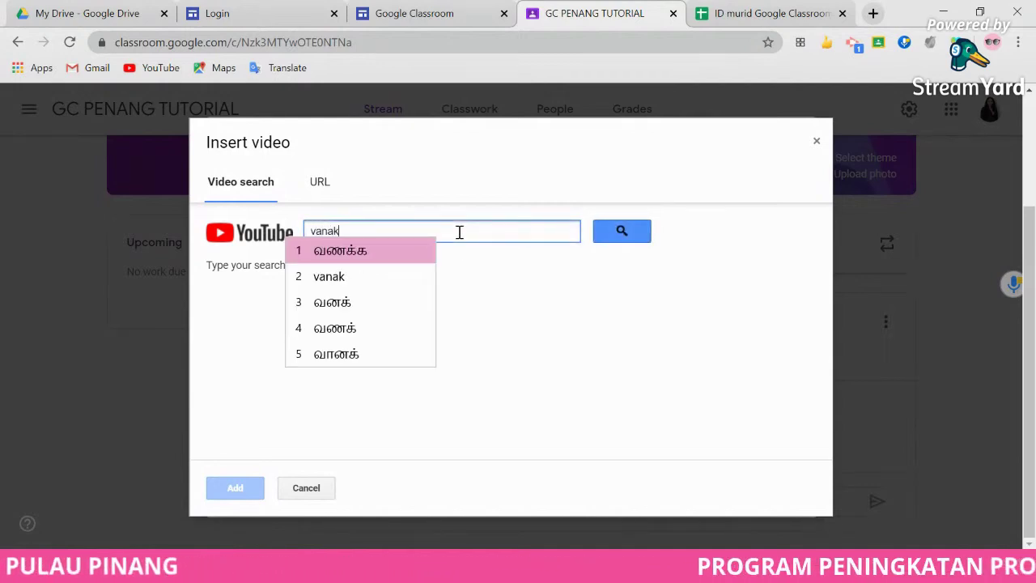
text(kam)
key(space)
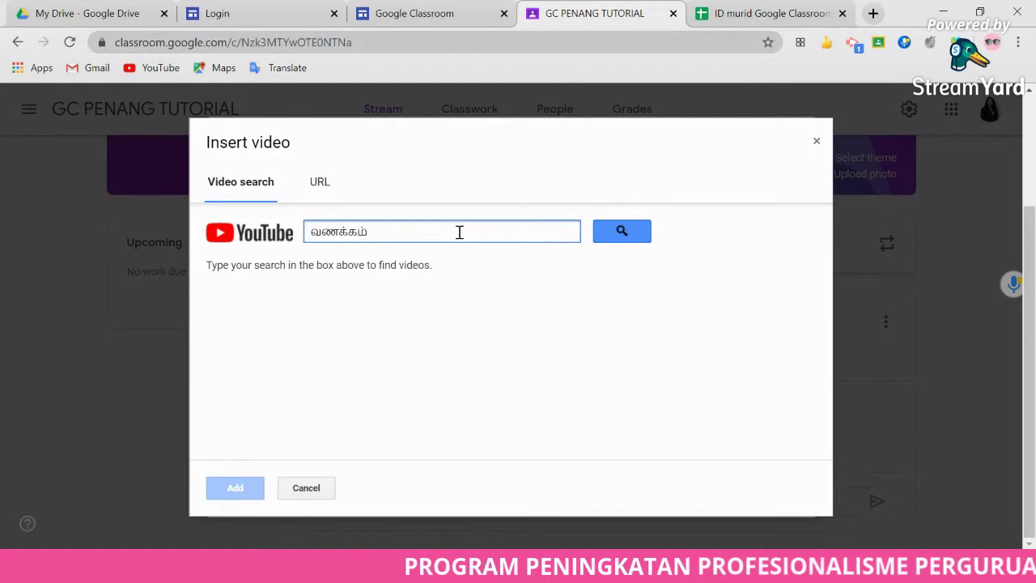
click(620, 233)
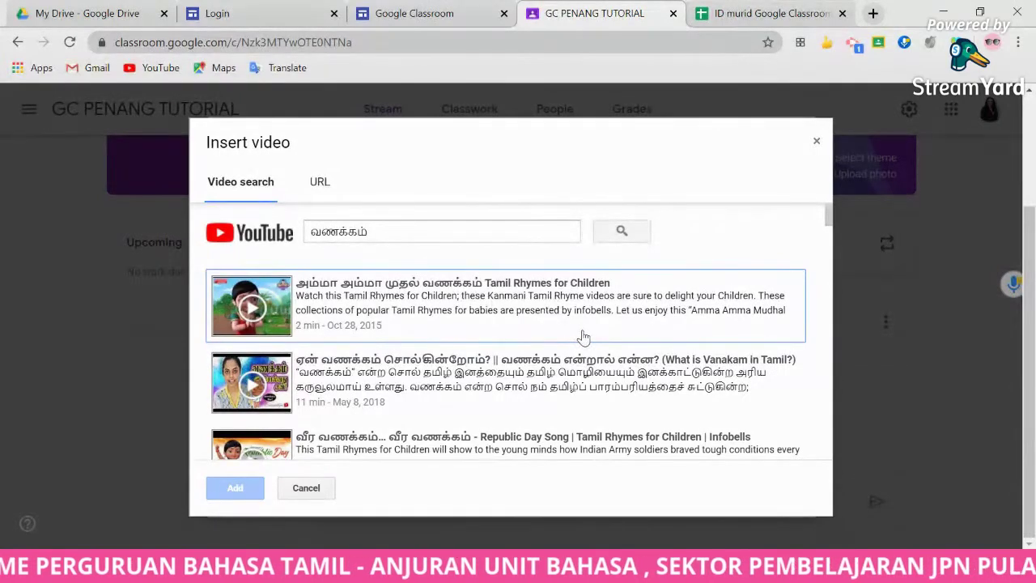
scroll(584, 338, down, 5)
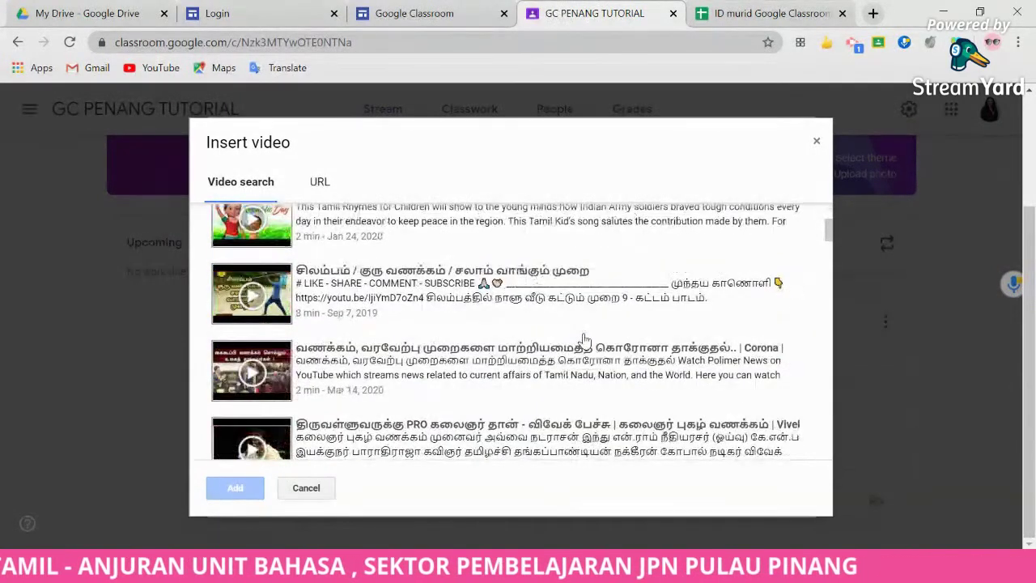
scroll(585, 337, down, 5)
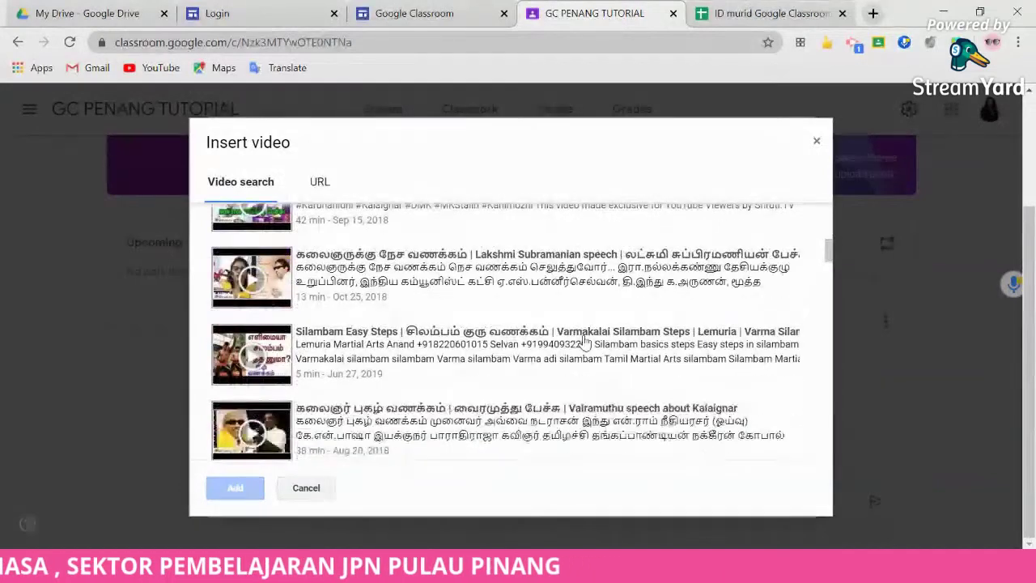
scroll(585, 340, down, 4)
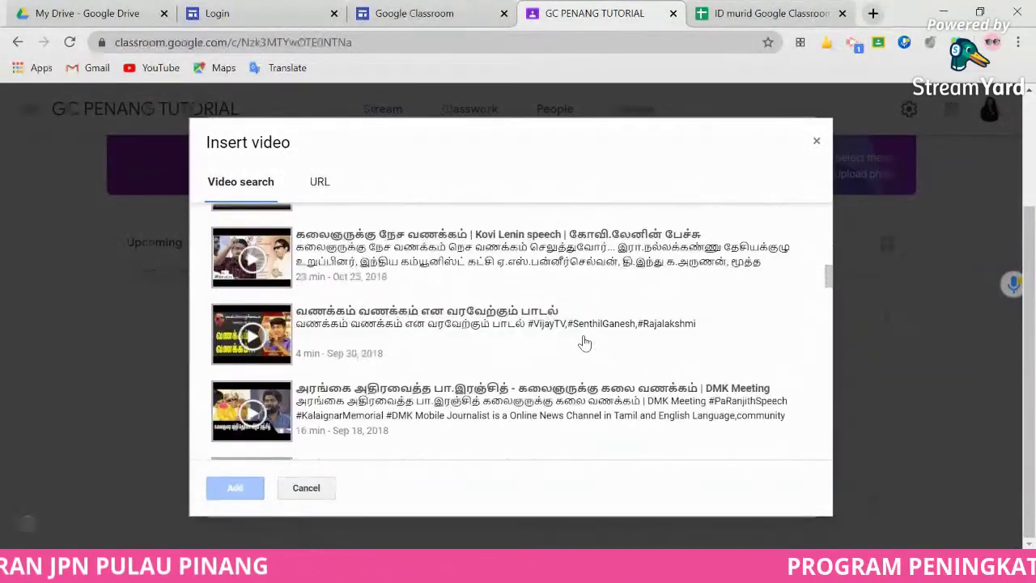
click(268, 341)
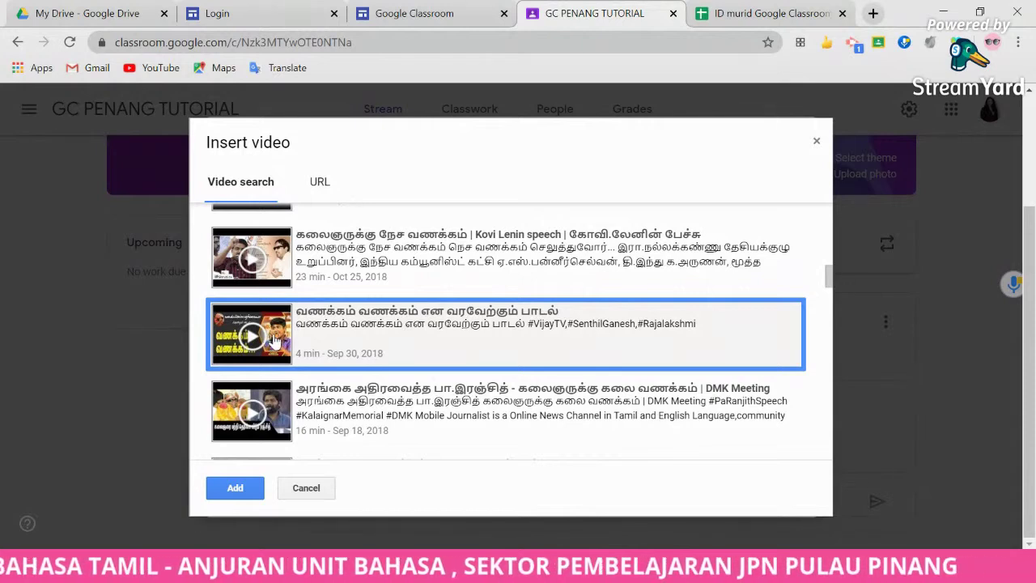
click(235, 488)
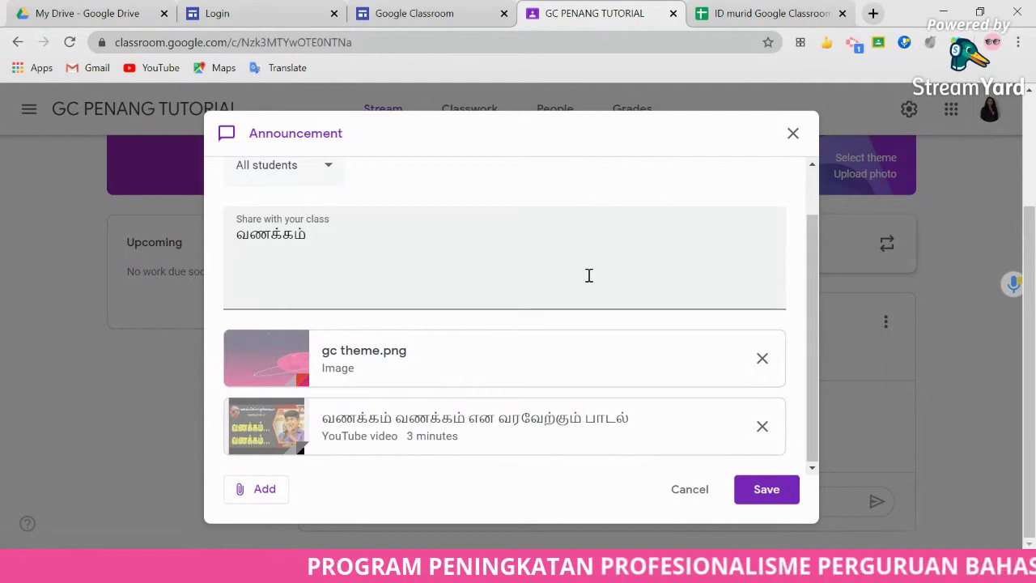
Step: Open the YouTube URL option again, then cancel without adding another video
click(242, 489)
click(262, 520)
click(320, 185)
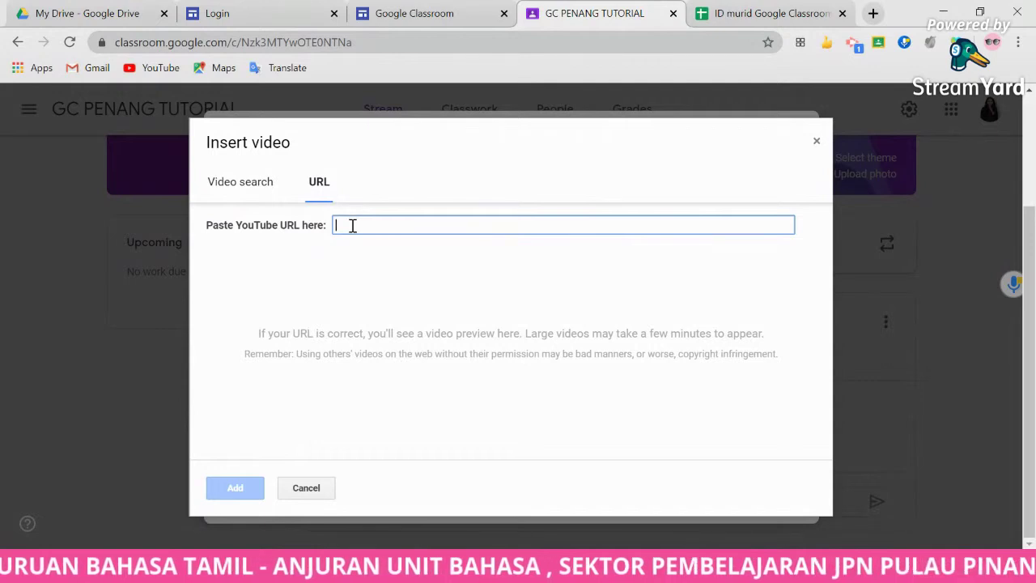
click(816, 144)
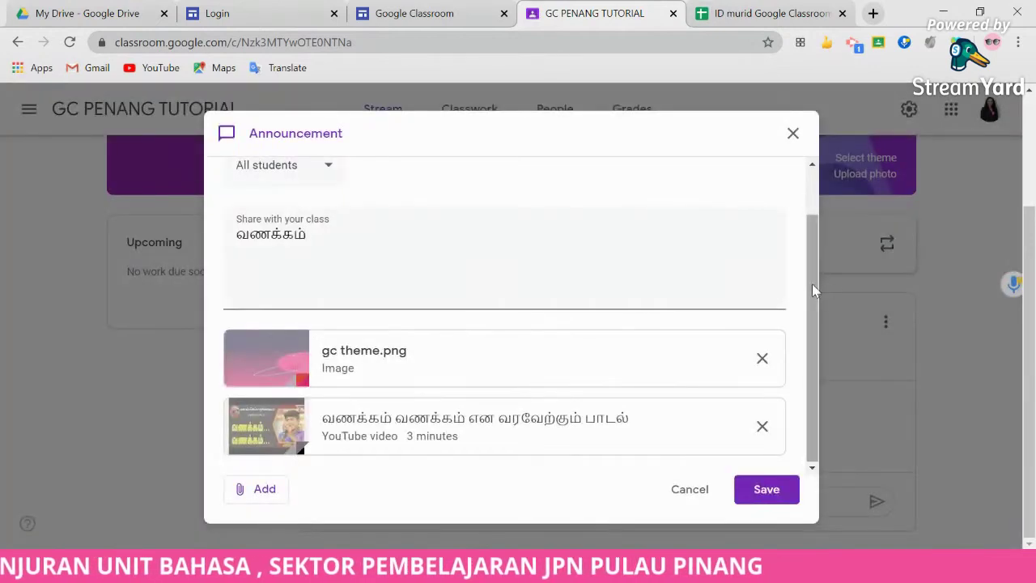
drag(814, 292, 804, 321)
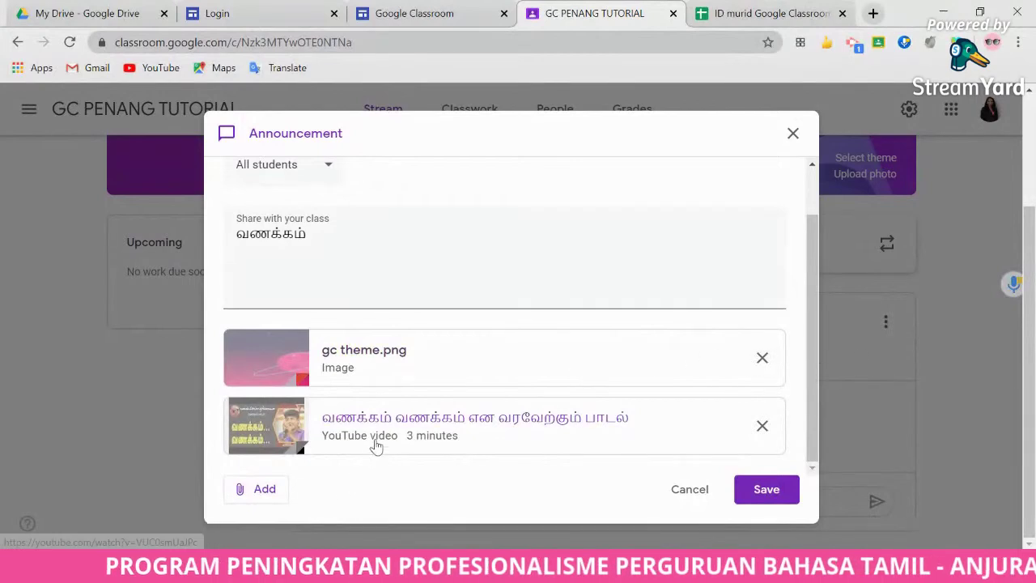
Step: Save the edited announcement and preview the attached gc theme.png image
click(778, 495)
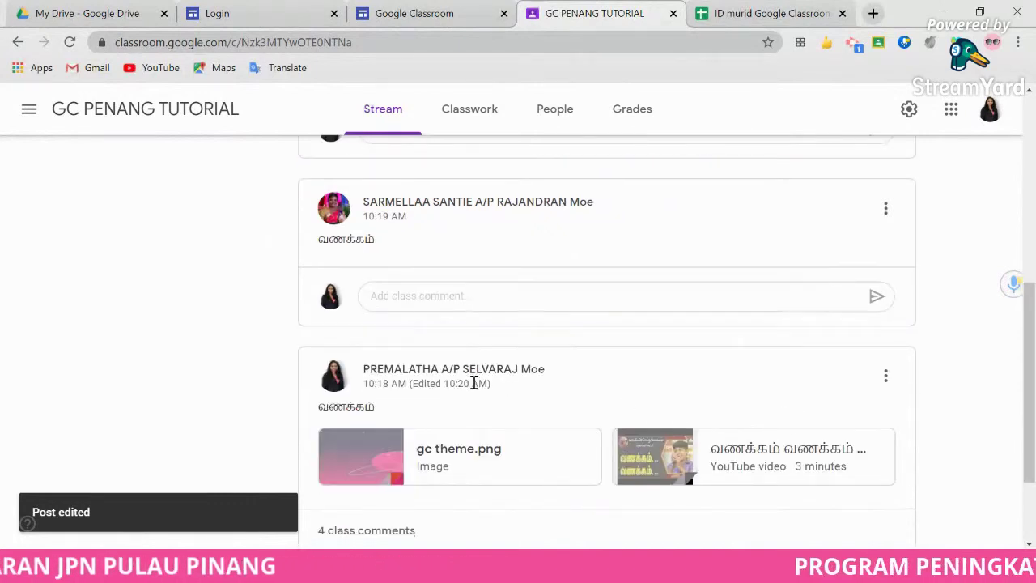
scroll(558, 396, down, 1)
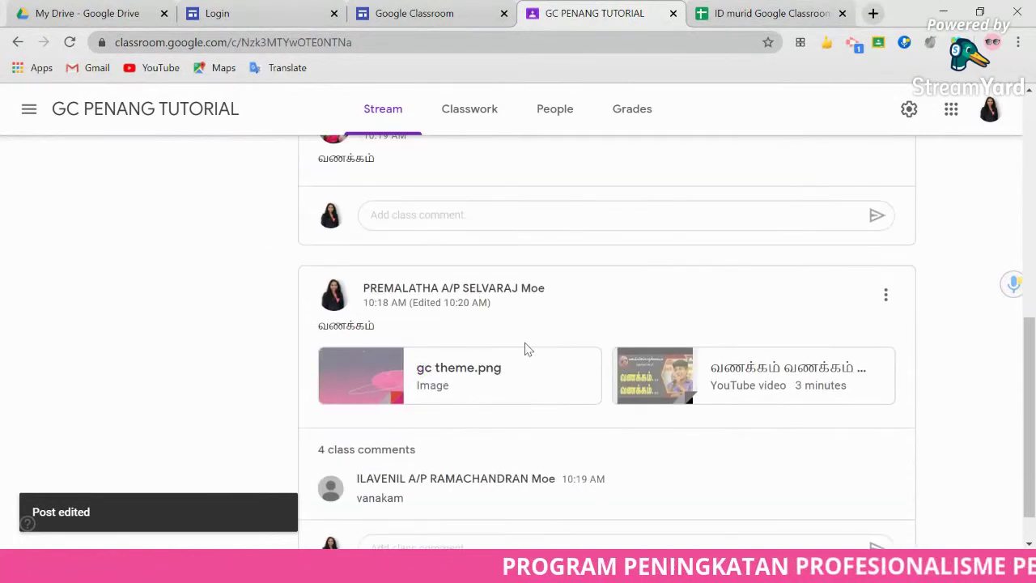
click(384, 371)
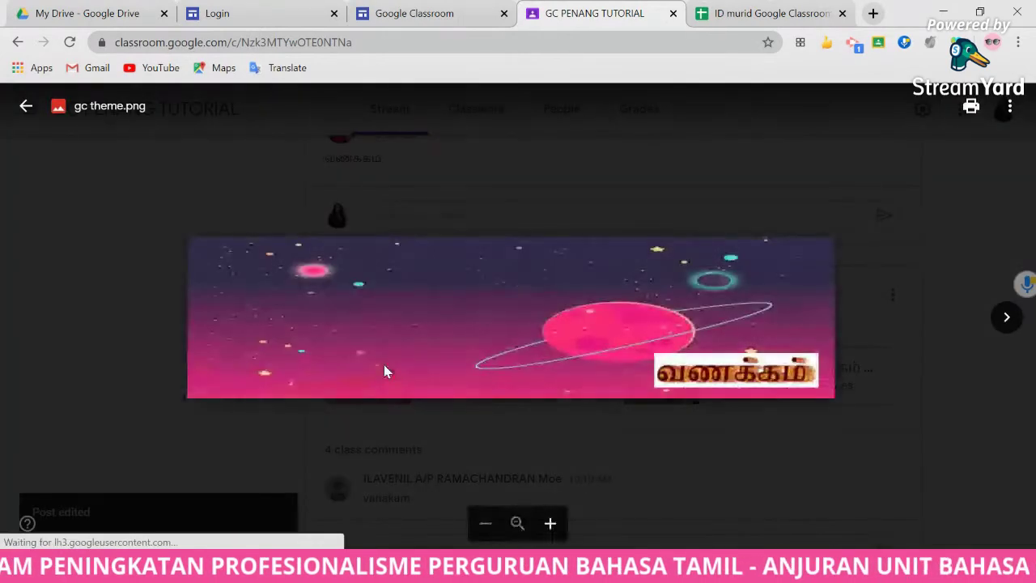
click(29, 106)
Step: Play the attached வணக்கம் வணக்கம் welcome song video, then close the viewer
click(774, 402)
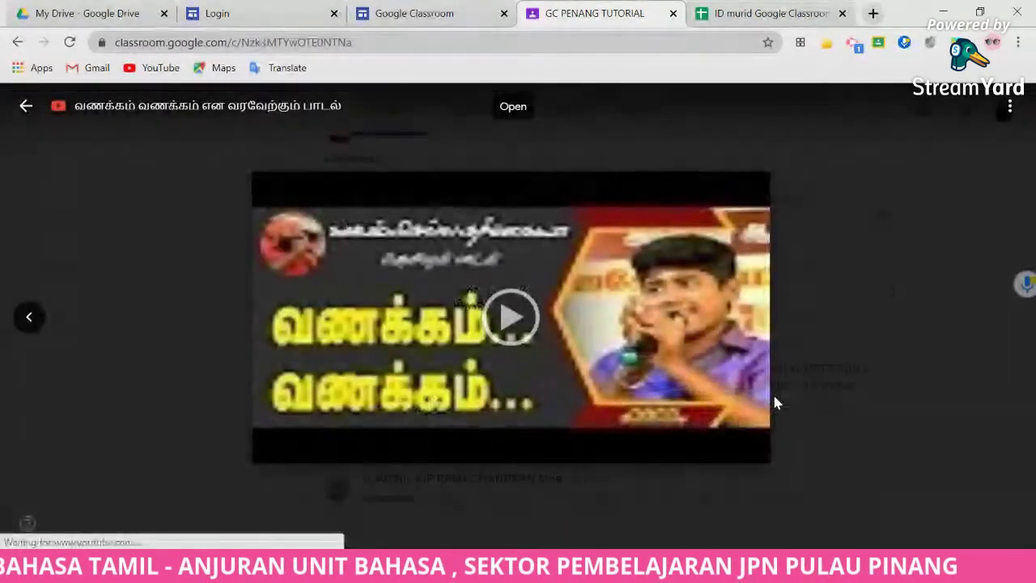
click(481, 319)
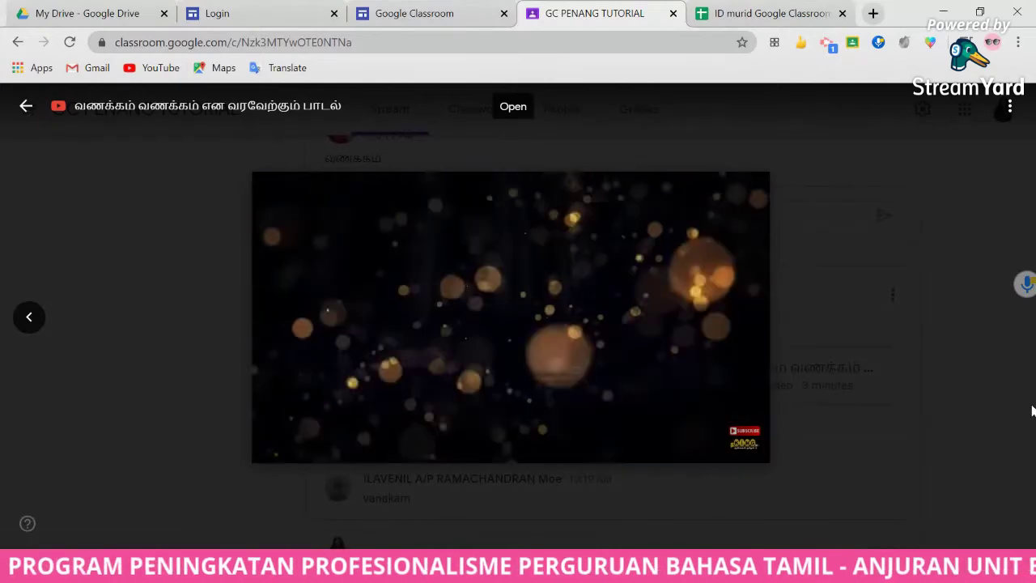
key(Escape)
Step: Move the வணக்கம் welcome post to the top of the class stream
scroll(990, 402, down, 2)
scroll(990, 402, up, 2)
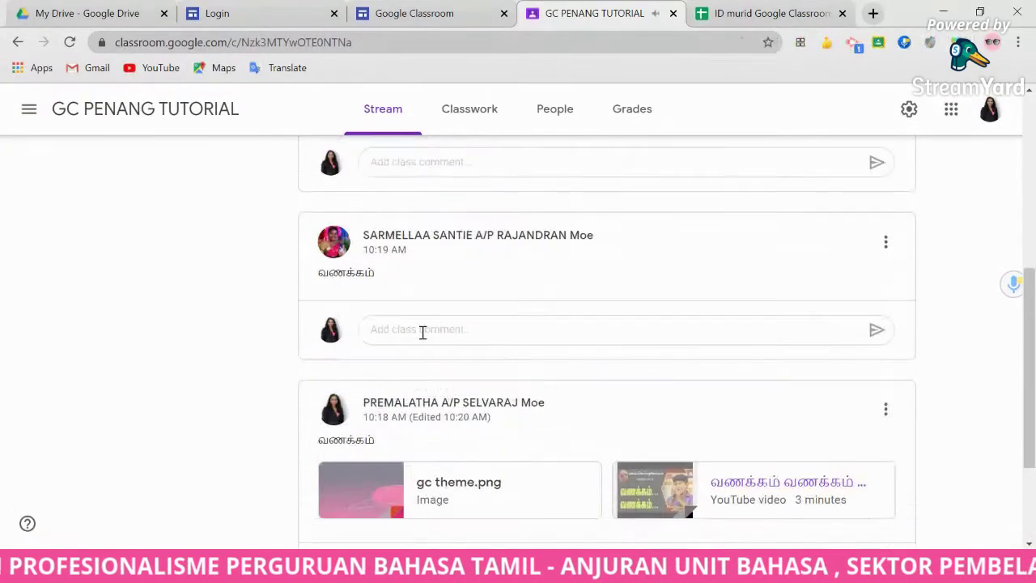
scroll(468, 290, up, 1)
scroll(468, 290, up, 1)
scroll(439, 437, down, 4)
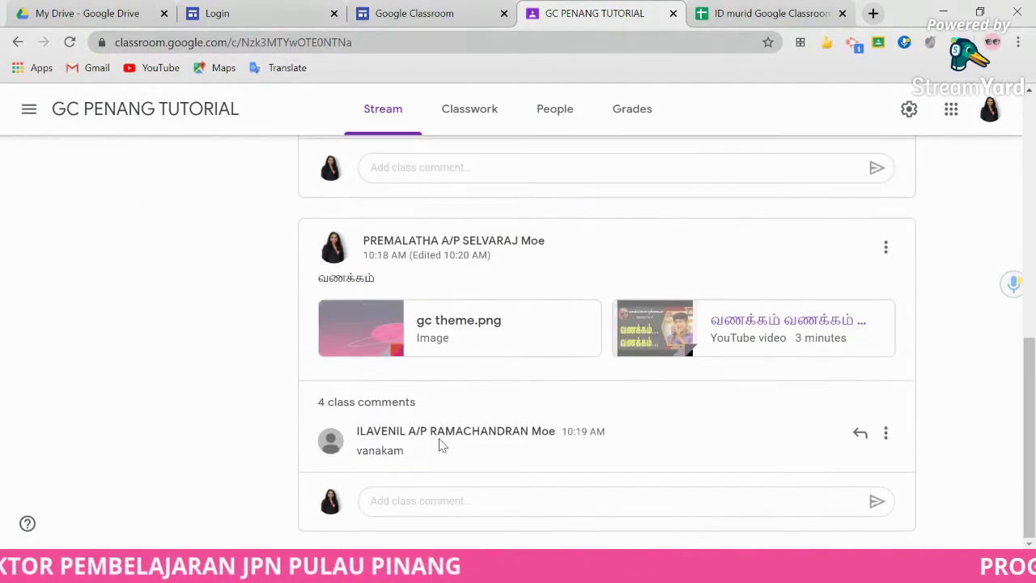
scroll(440, 437, up, 9)
scroll(440, 441, down, 6)
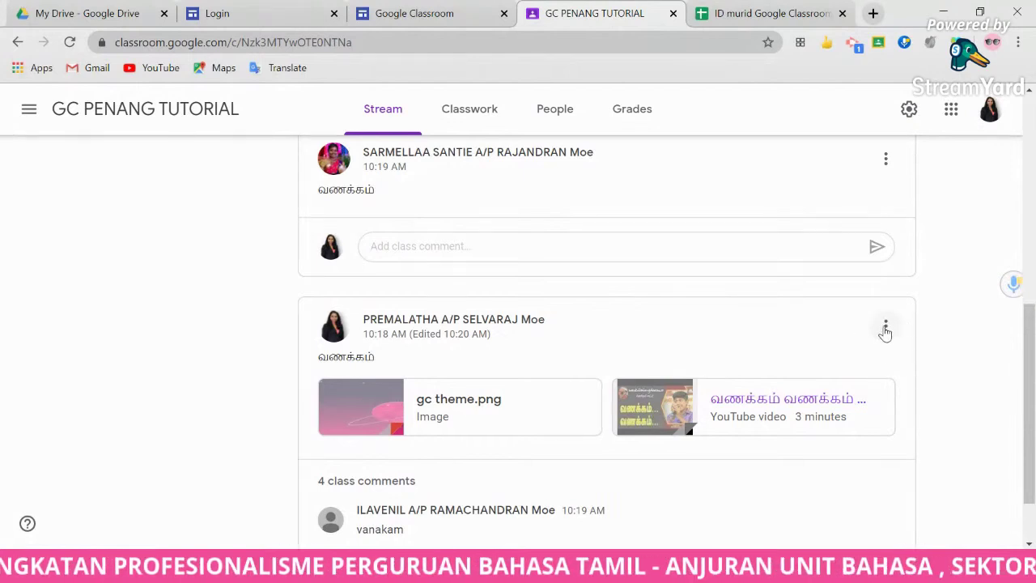
click(885, 327)
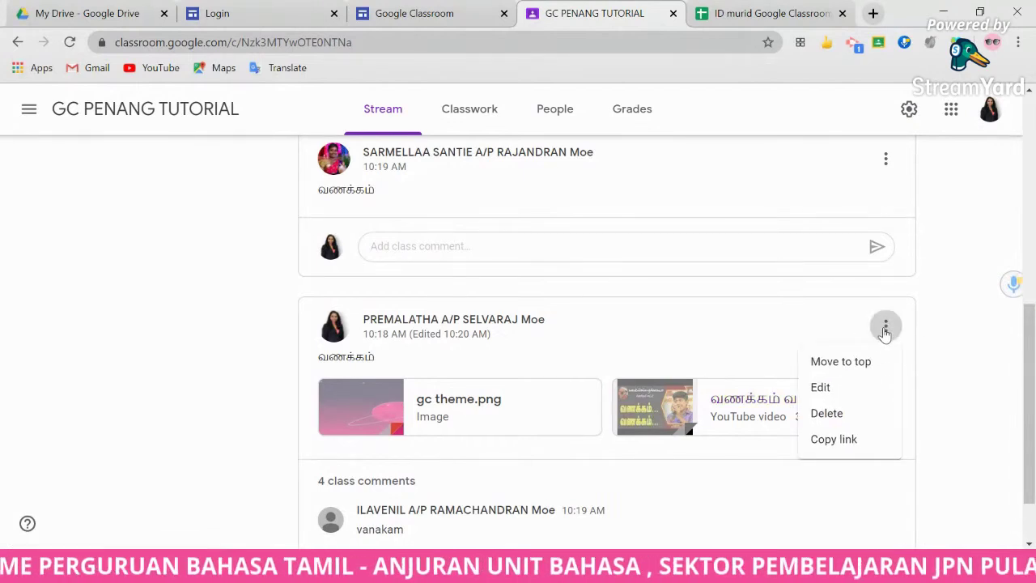
click(856, 362)
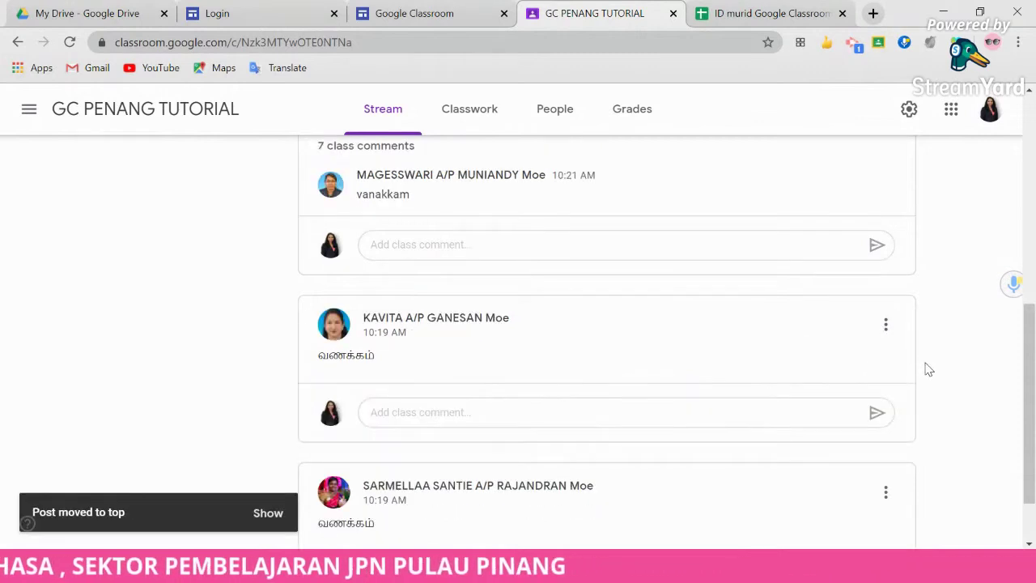
Step: Expand the welcome post's 7 class comments and read through them
scroll(951, 377, up, 3)
scroll(951, 377, up, 1)
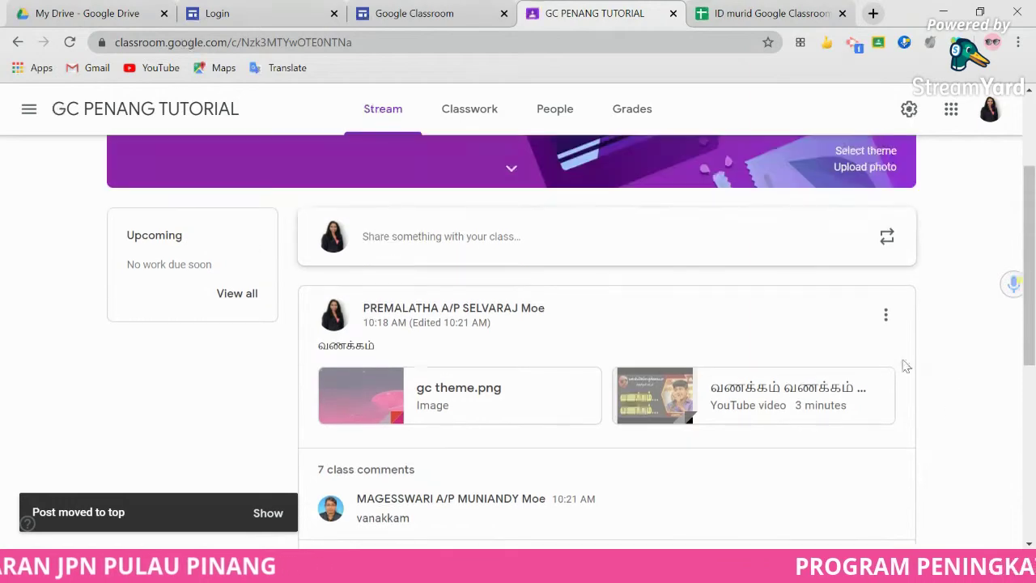
scroll(953, 298, down, 2)
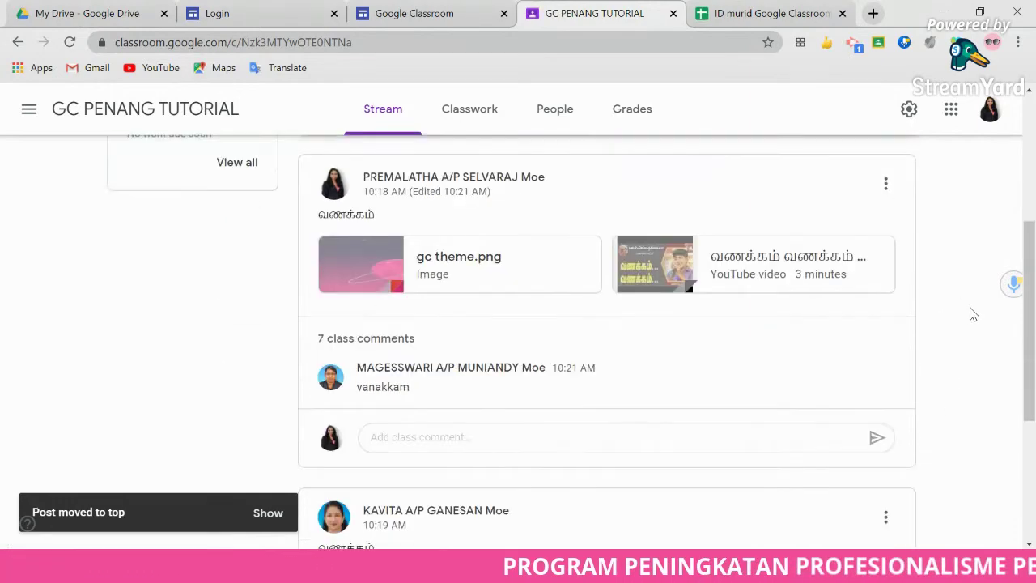
scroll(425, 409, down, 3)
scroll(433, 369, up, 2)
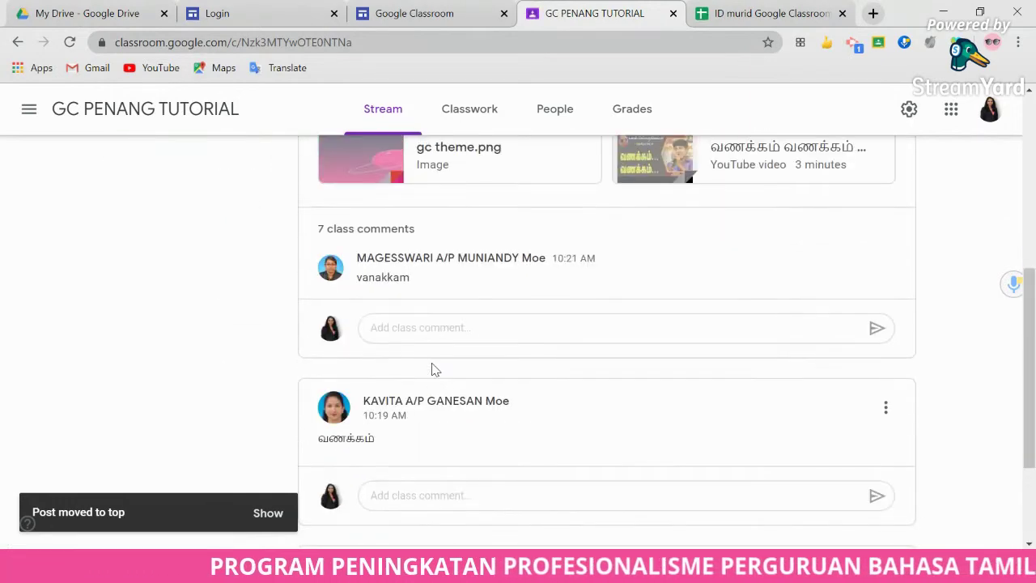
click(392, 233)
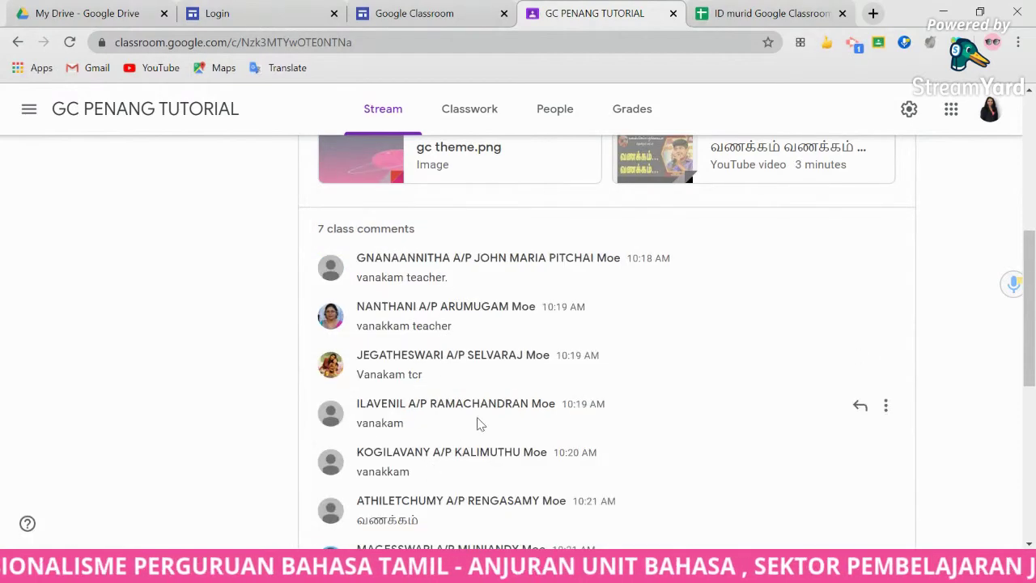
scroll(478, 423, down, 2)
scroll(478, 422, down, 1)
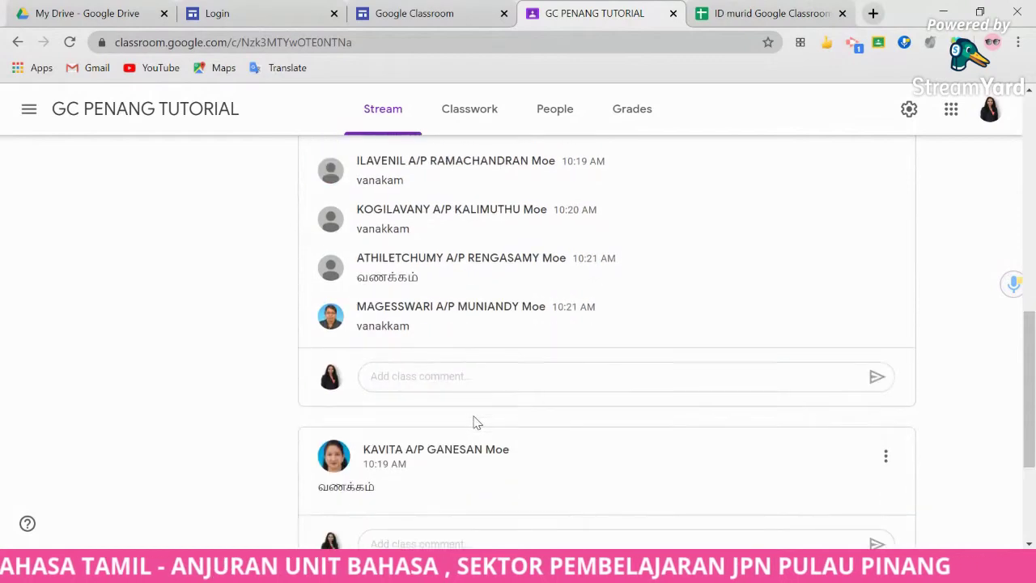
scroll(480, 396, down, 3)
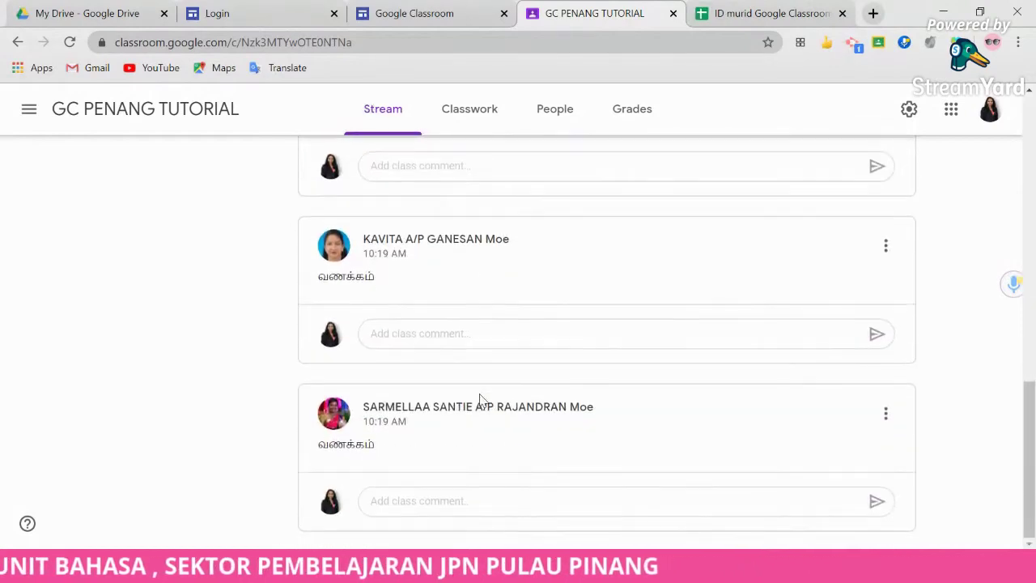
scroll(478, 399, up, 5)
scroll(477, 400, up, 5)
scroll(492, 404, down, 2)
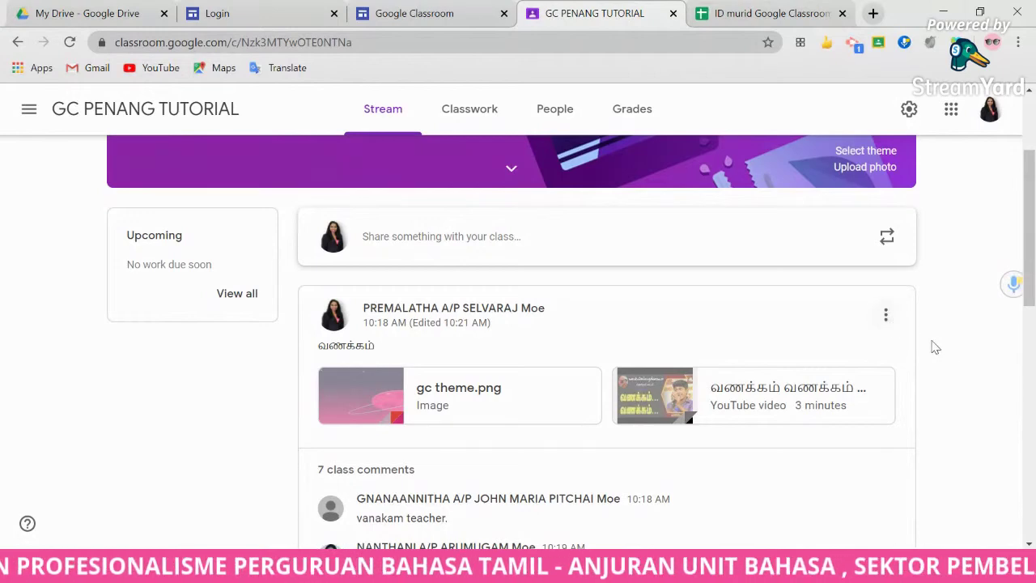
Step: Reply to a student's greeting comment with a mention of them followed by 'வணக்கம்'
scroll(941, 369, down, 1)
scroll(815, 339, down, 1)
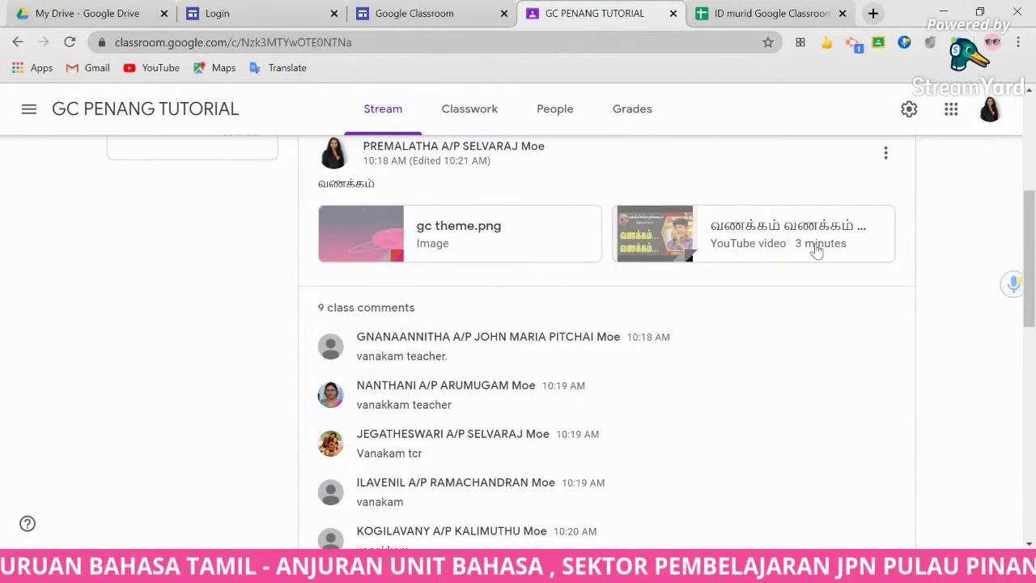
scroll(938, 386, down, 5)
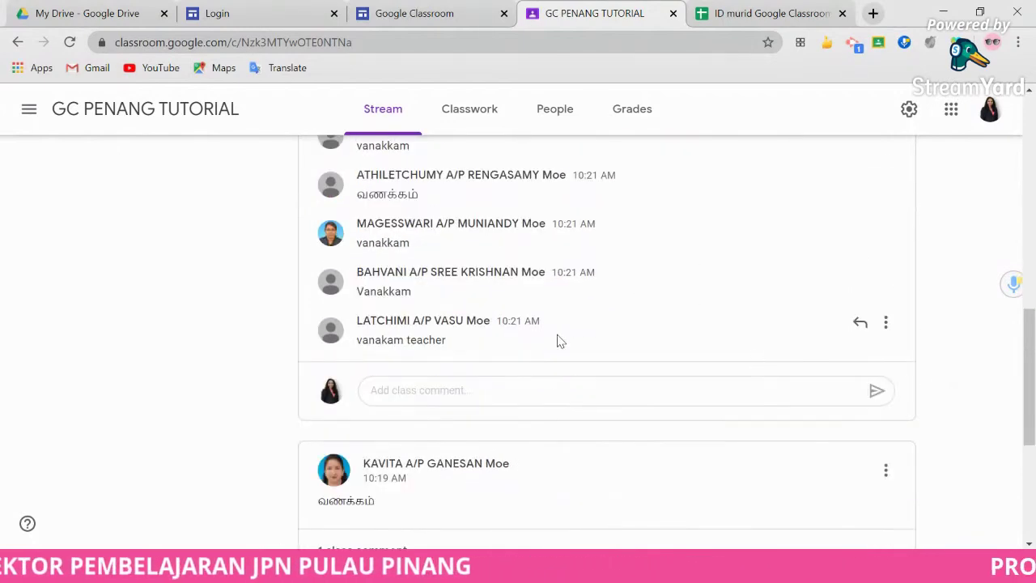
scroll(979, 337, up, 5)
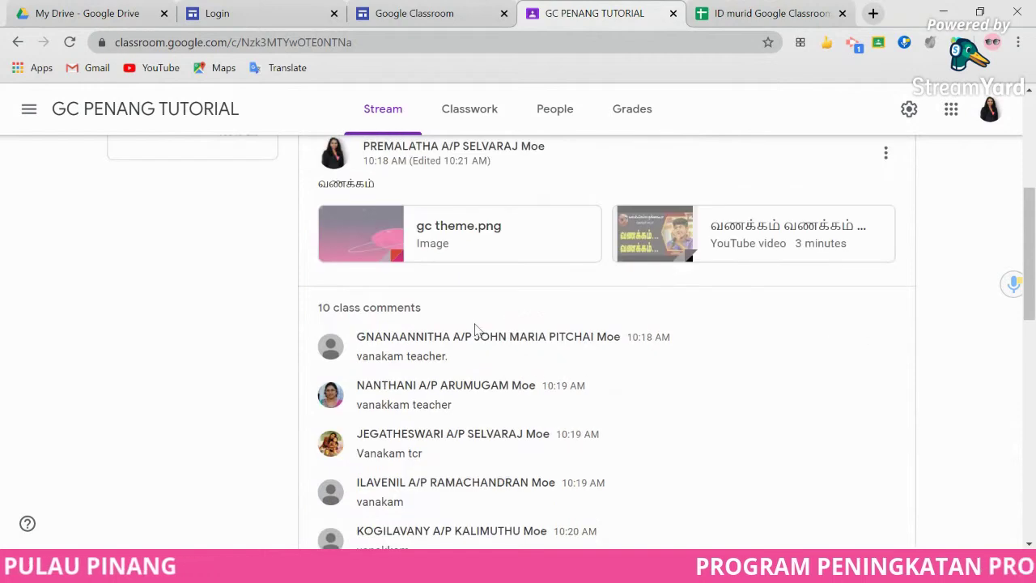
scroll(601, 360, down, 1)
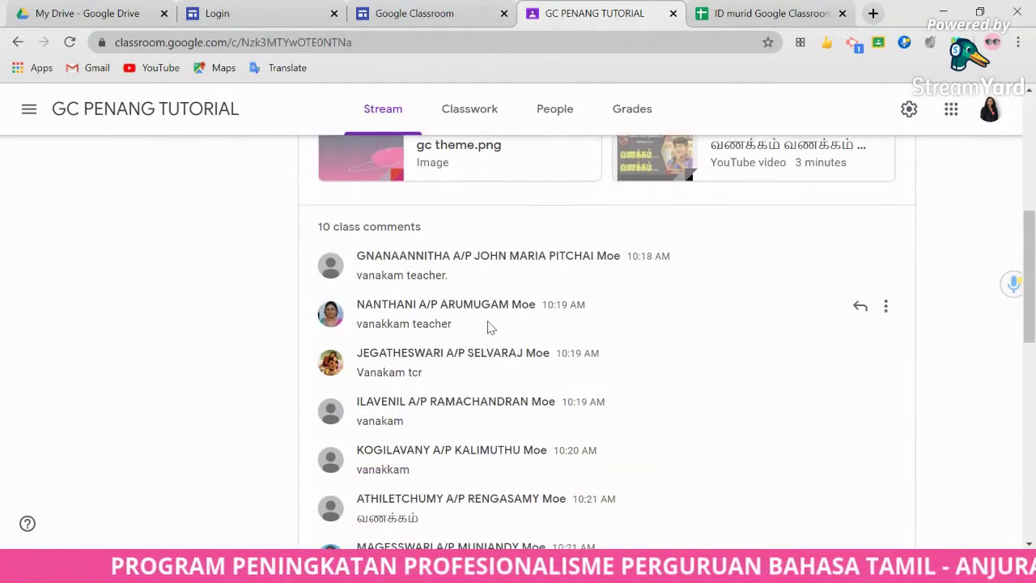
scroll(477, 368, down, 2)
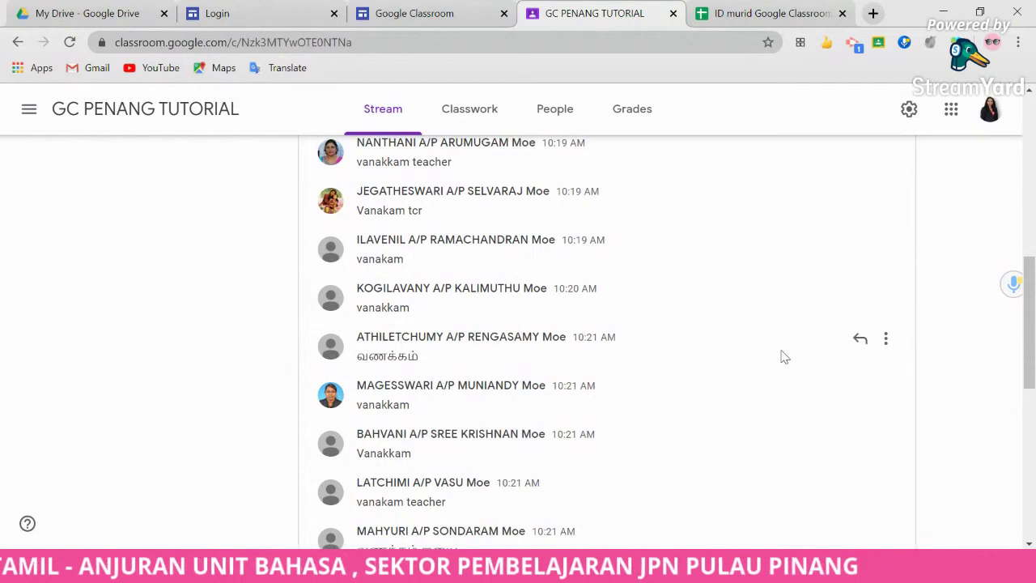
click(859, 341)
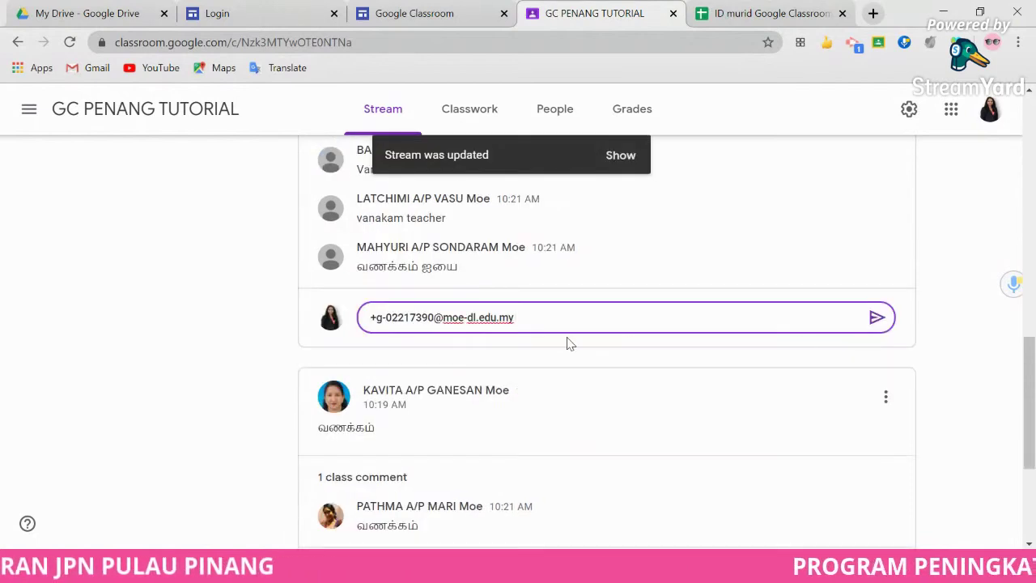
text(van)
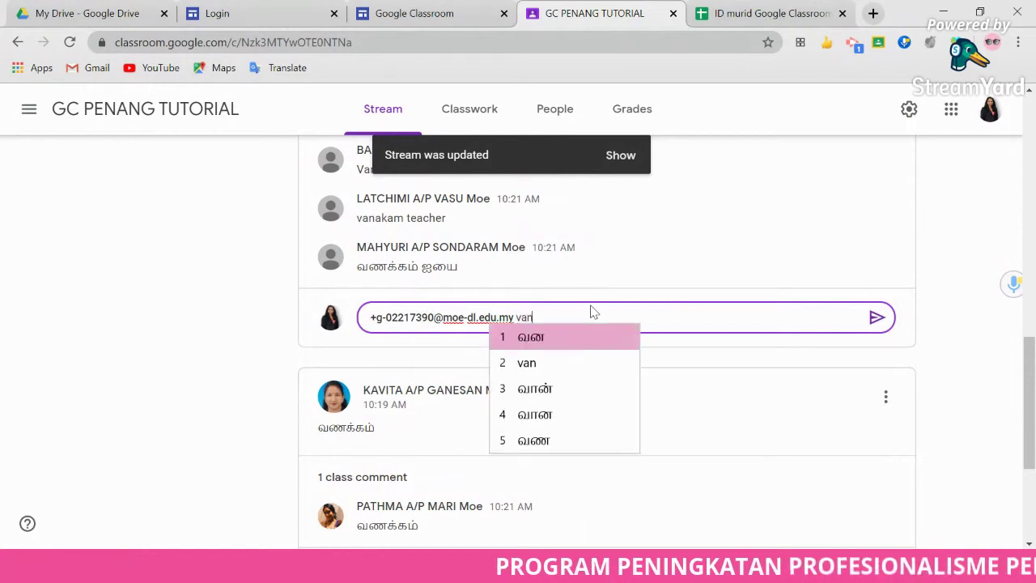
text(akkam)
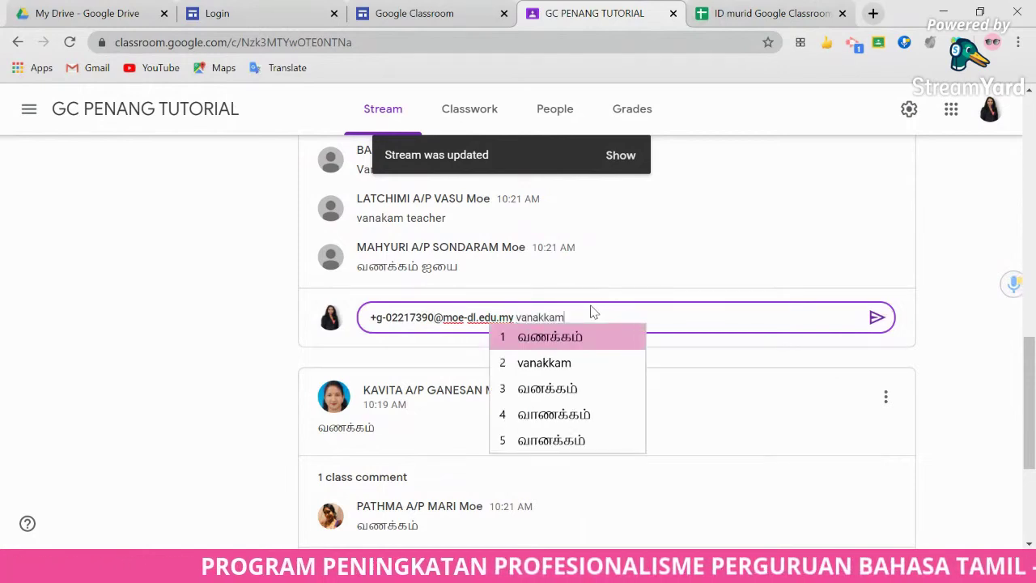
click(876, 317)
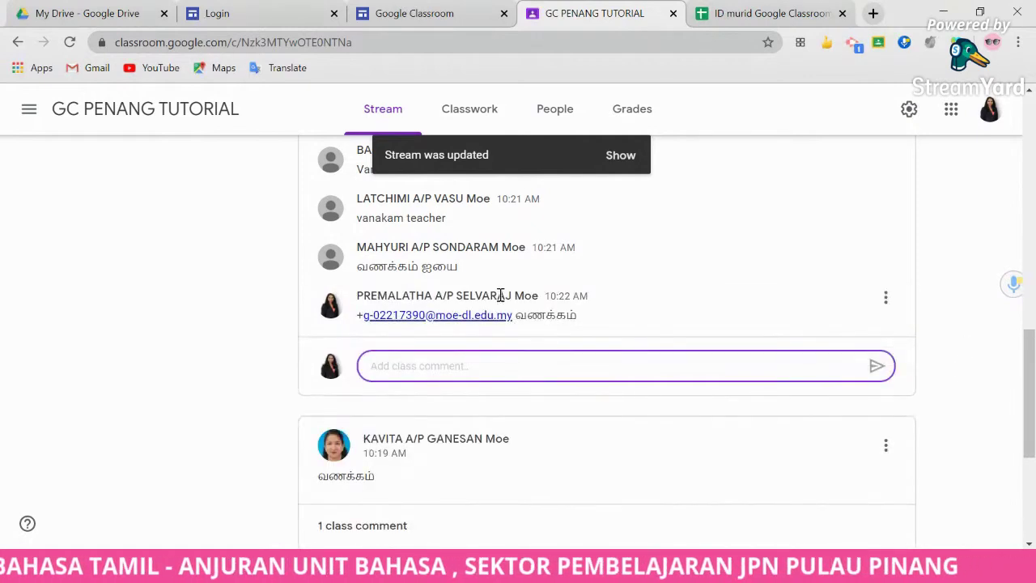
scroll(500, 294, up, 4)
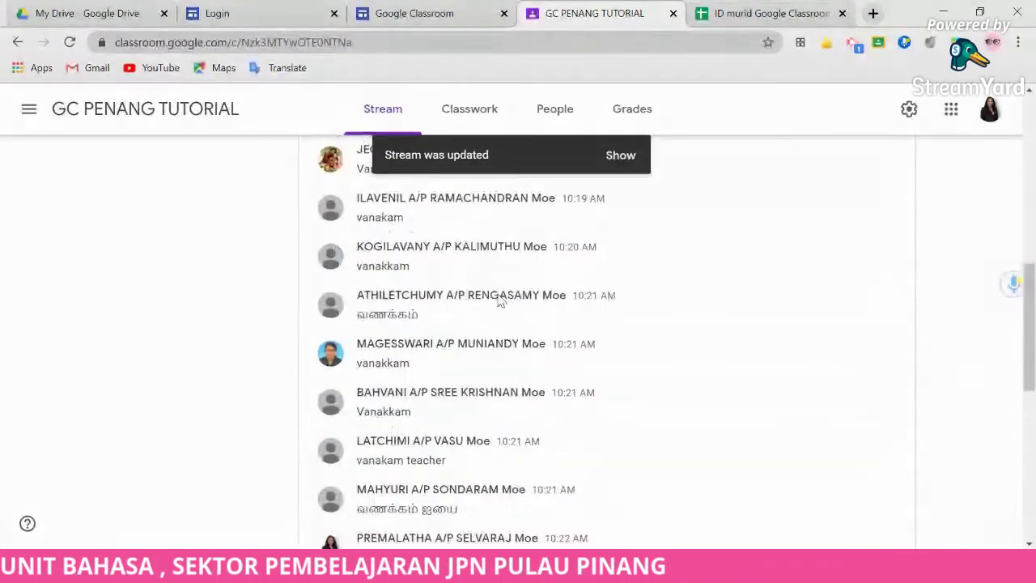
scroll(534, 379, up, 10)
scroll(527, 377, down, 2)
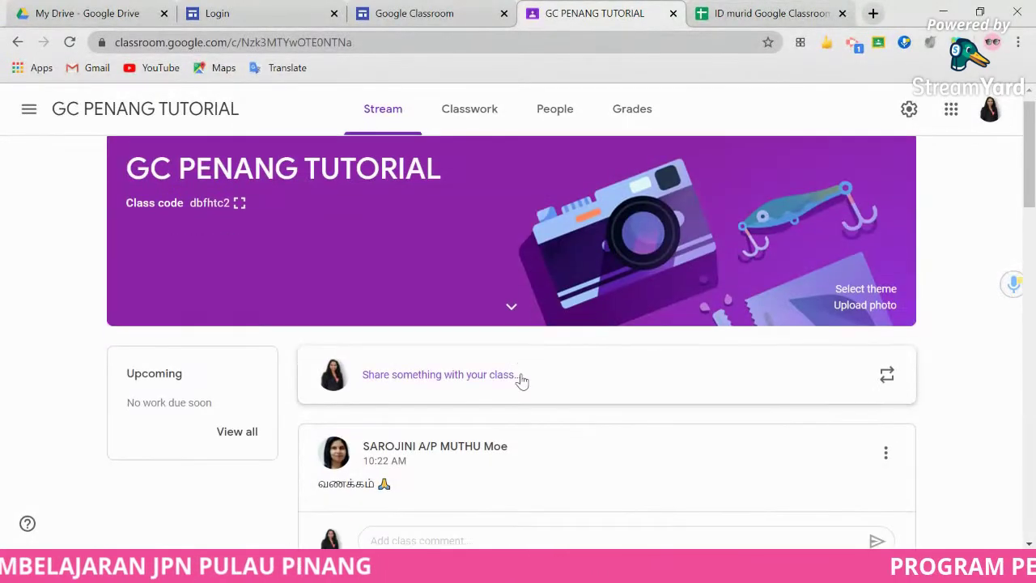
scroll(523, 380, down, 1)
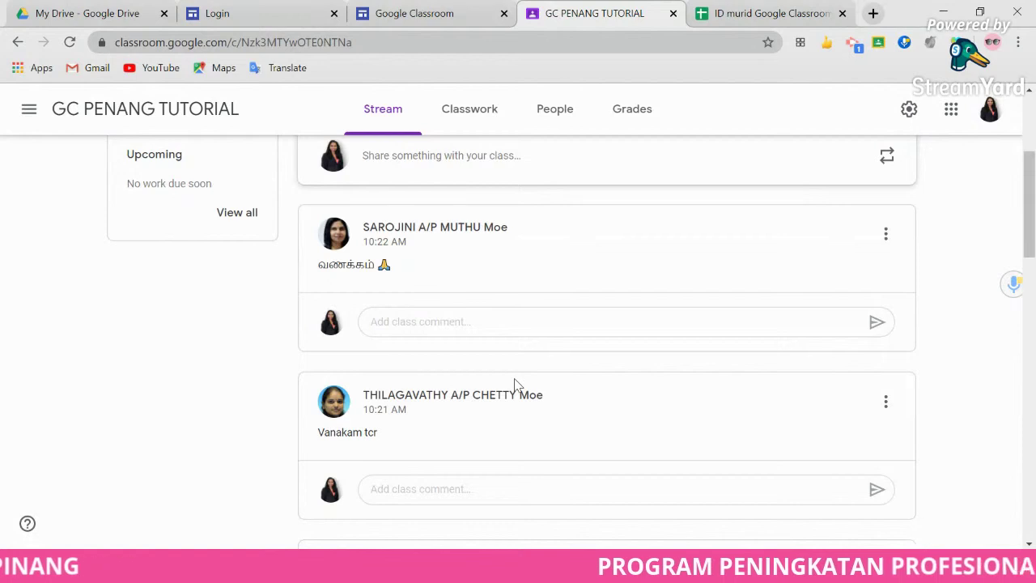
scroll(469, 227, up, 3)
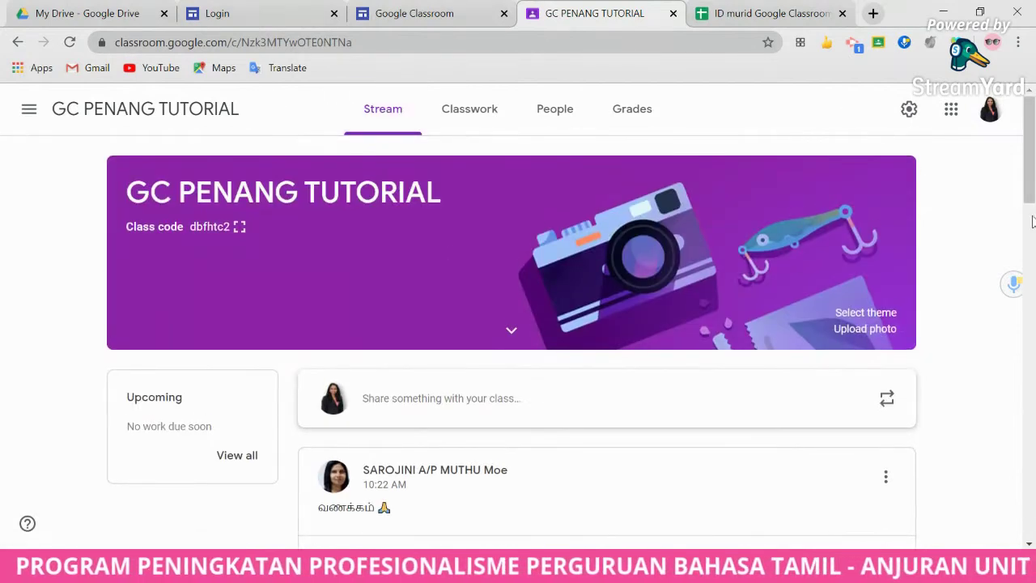
click(383, 115)
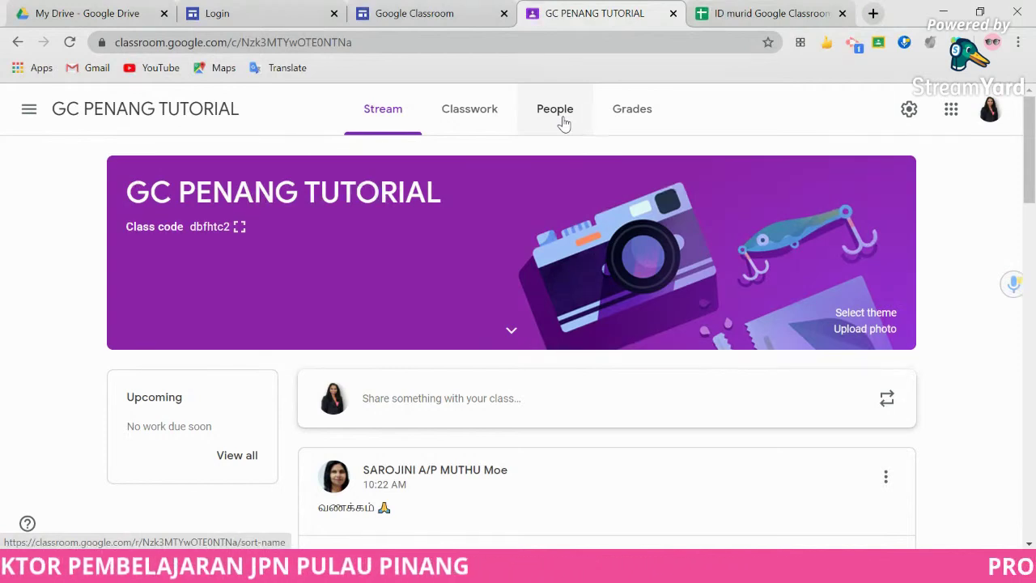
click(240, 226)
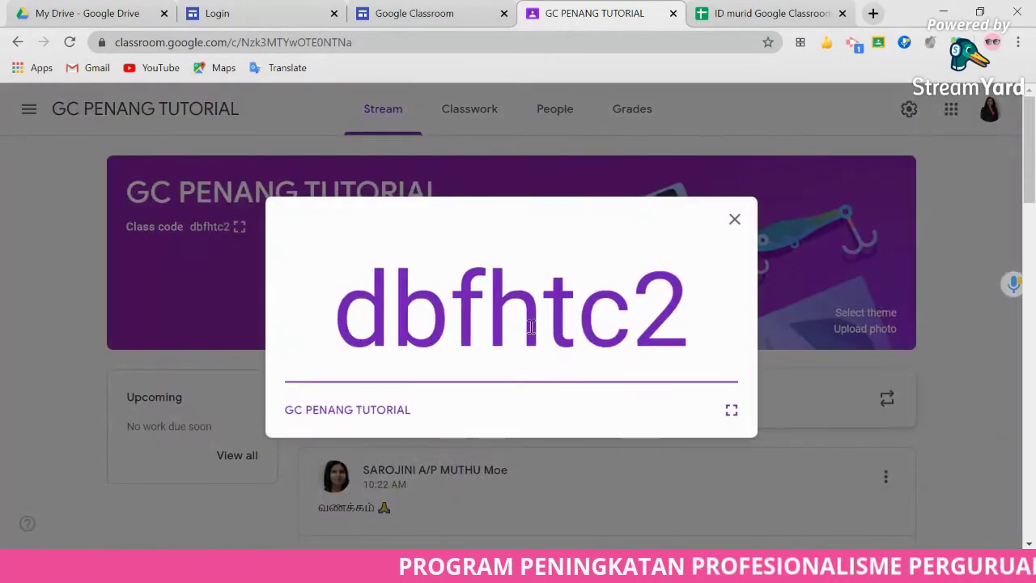
click(734, 221)
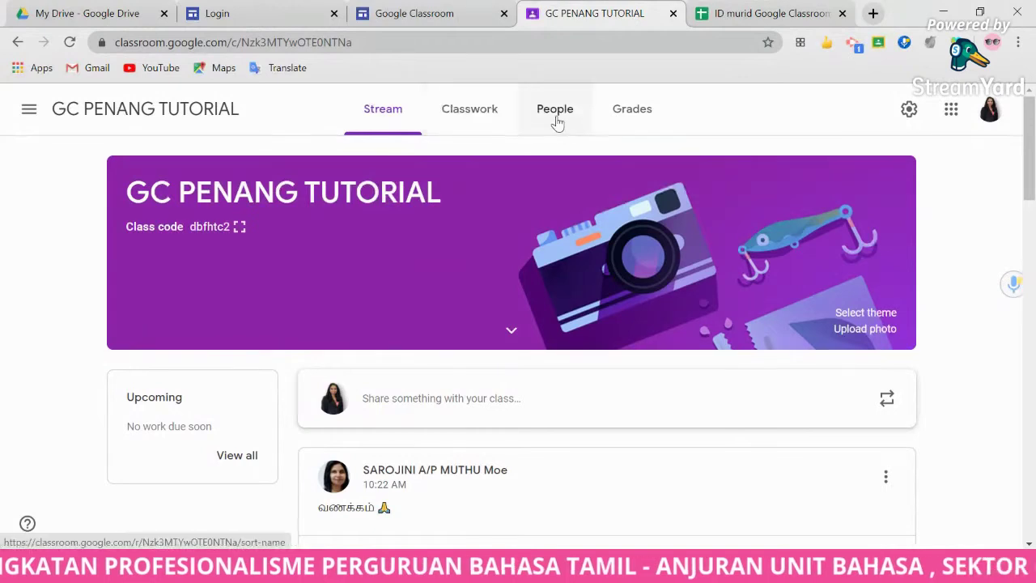
Step: Switch to the GC PENANG TUTORIAL People page showing one teacher and the enrolled students
click(556, 119)
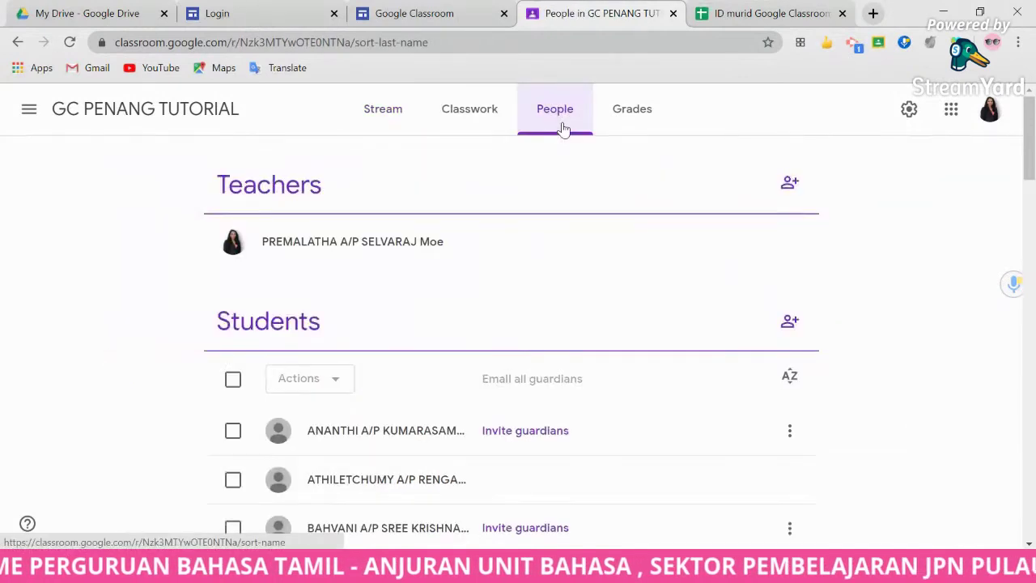
scroll(942, 317, down, 1)
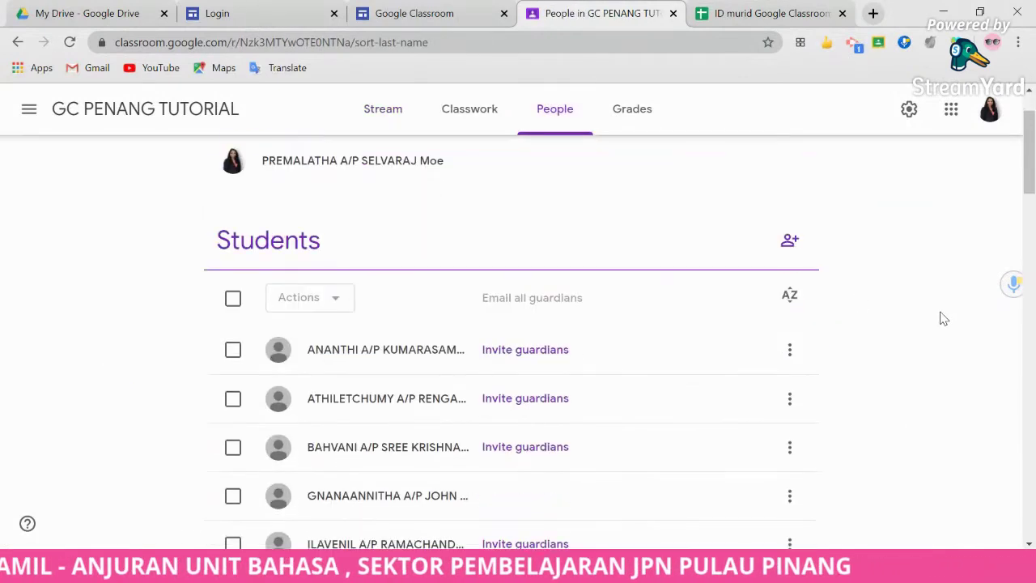
scroll(203, 209, up, 1)
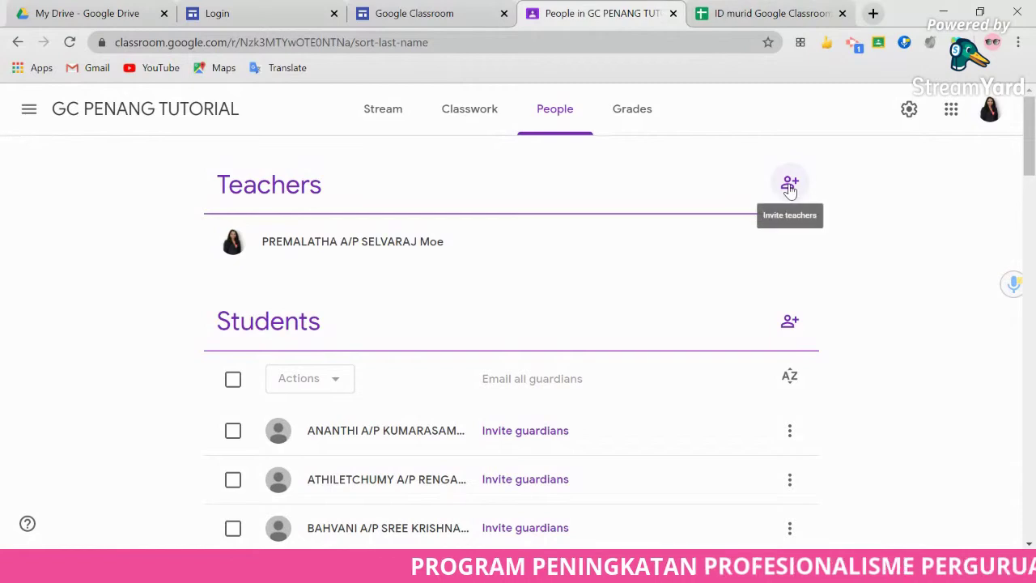
Step: Open the Invite teachers form, then cancel it without inviting anyone
click(789, 184)
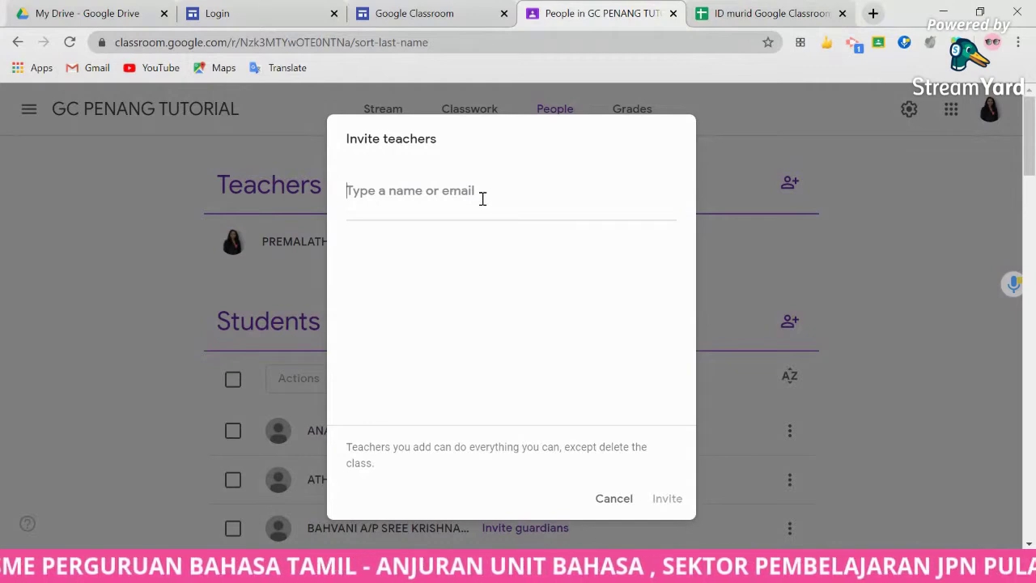
click(428, 195)
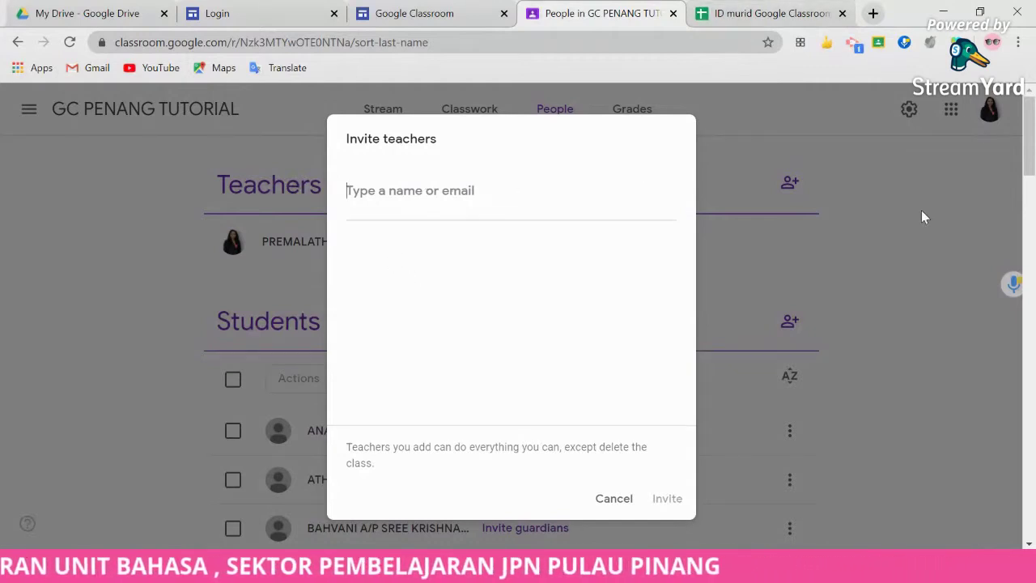
click(609, 500)
Step: Open the Invite students form, then switch to the ID murid Google Classroom spreadsheet
scroll(967, 279, down, 1)
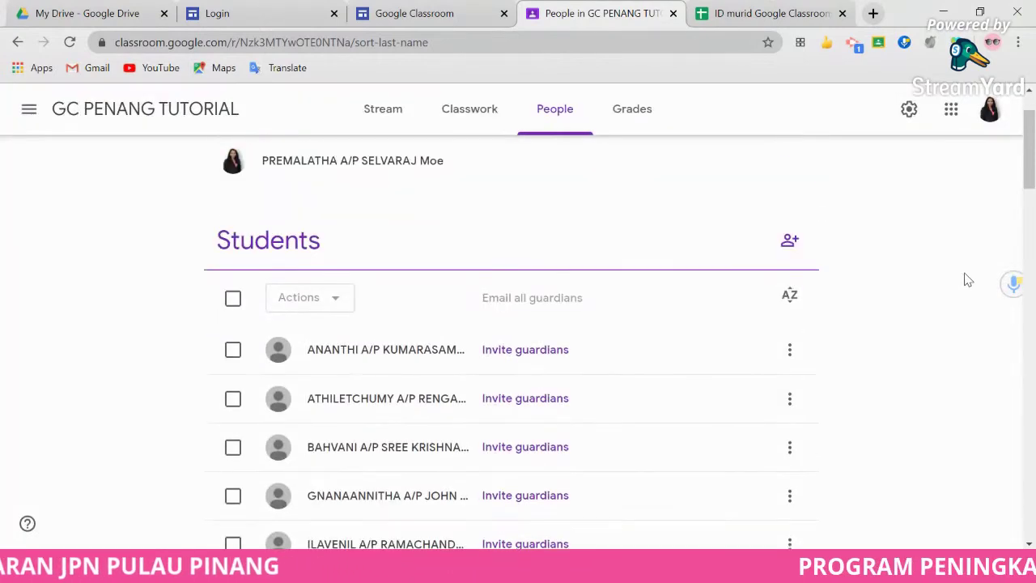
scroll(968, 284, down, 1)
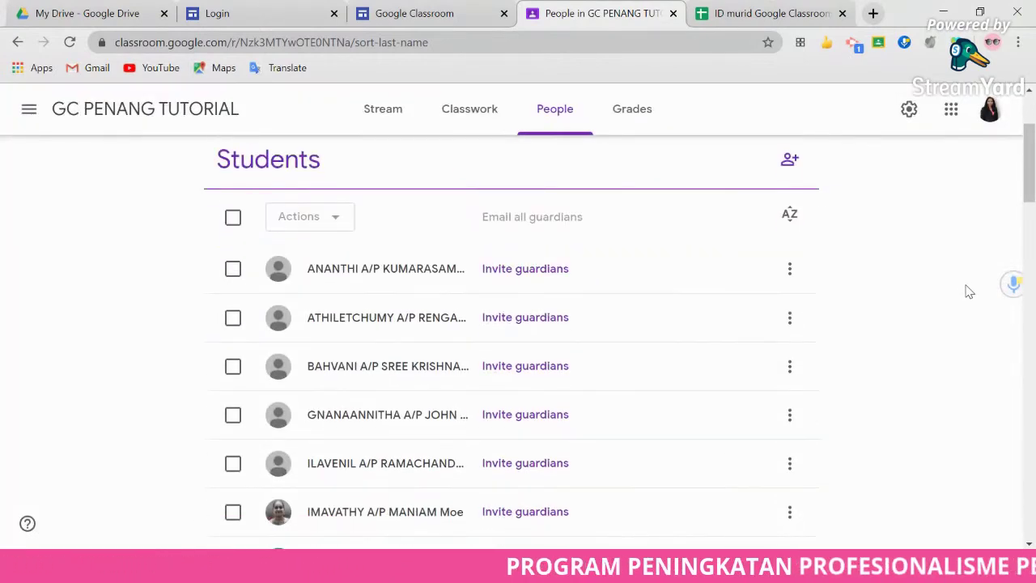
scroll(968, 291, up, 2)
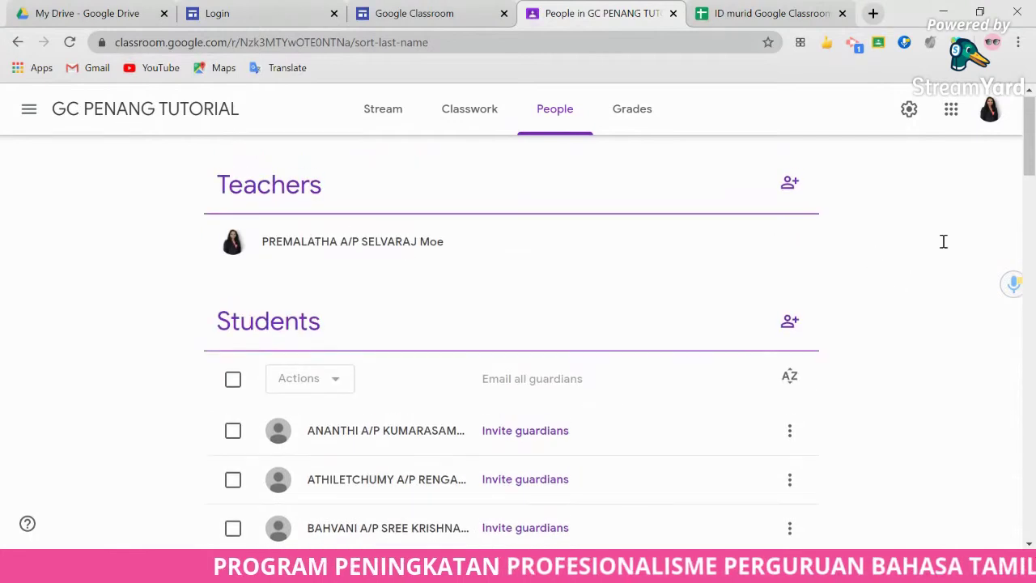
scroll(882, 320, down, 1)
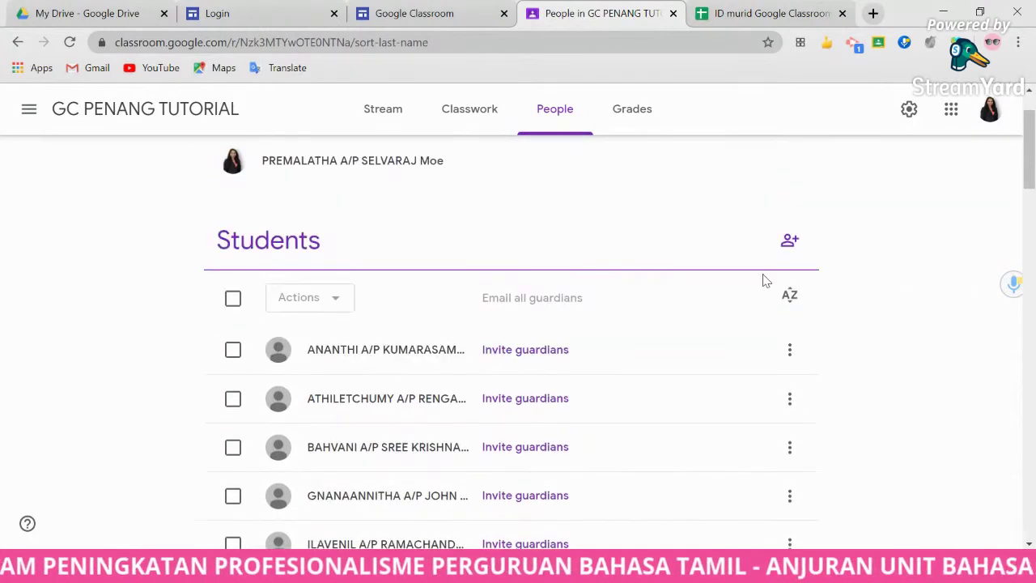
scroll(883, 283, up, 1)
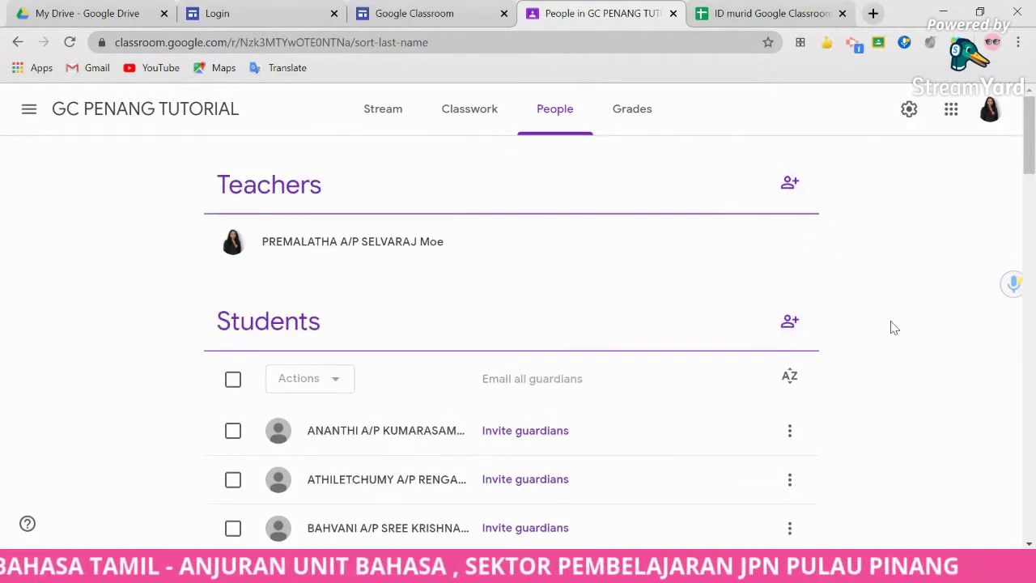
scroll(892, 326, down, 2)
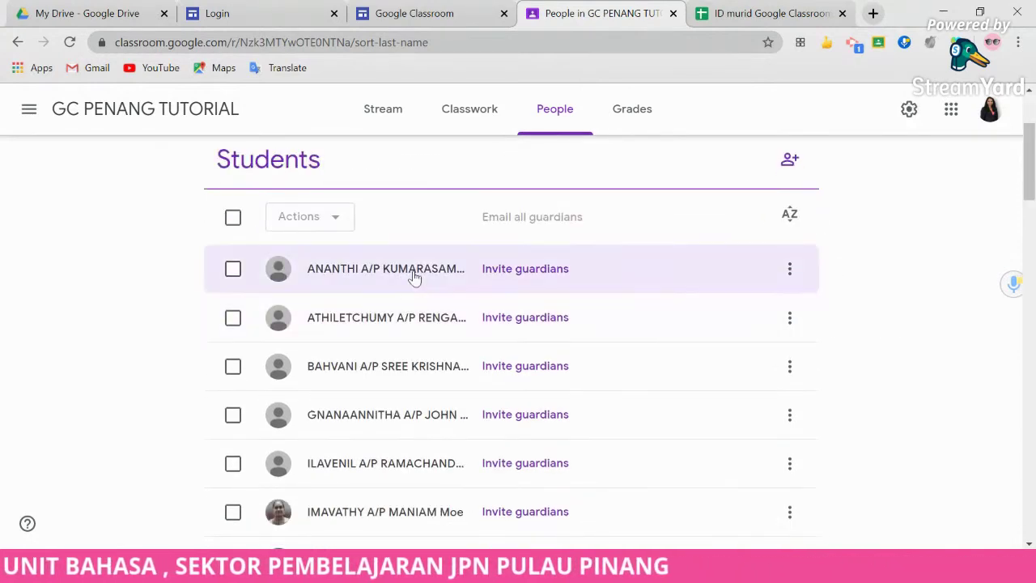
scroll(416, 270, down, 4)
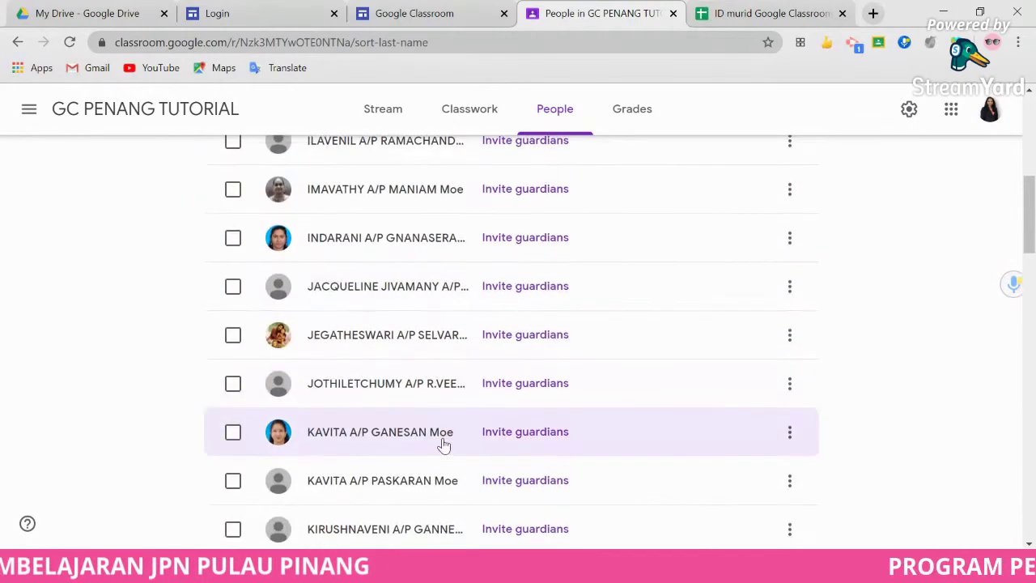
scroll(446, 443, up, 3)
scroll(454, 316, up, 1)
scroll(454, 316, up, 2)
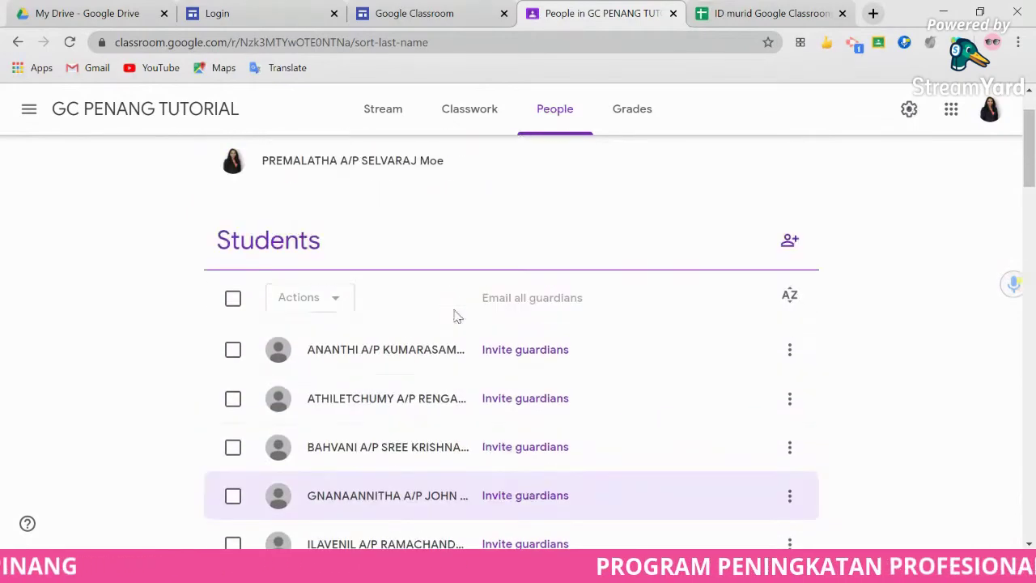
click(789, 243)
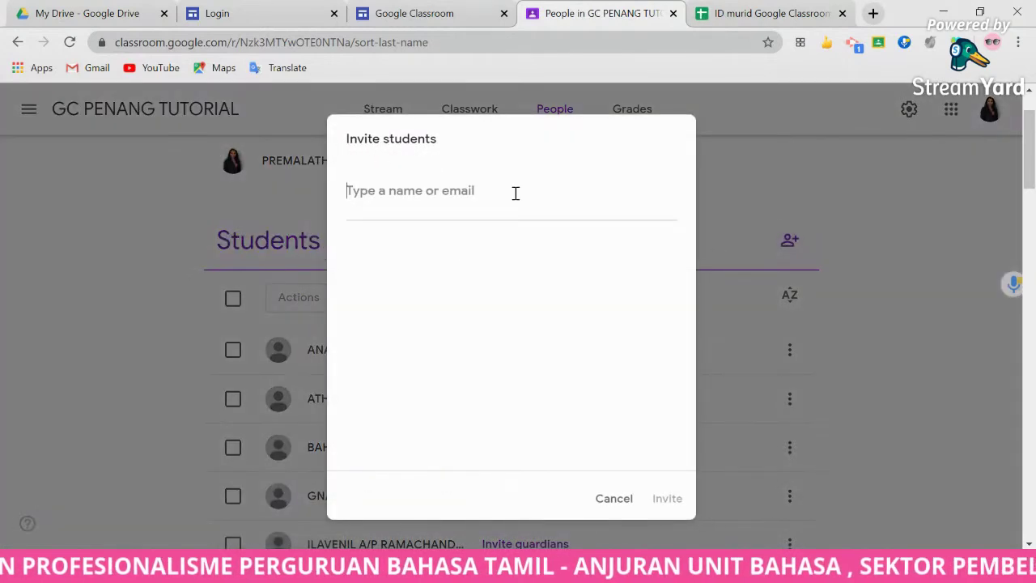
click(797, 9)
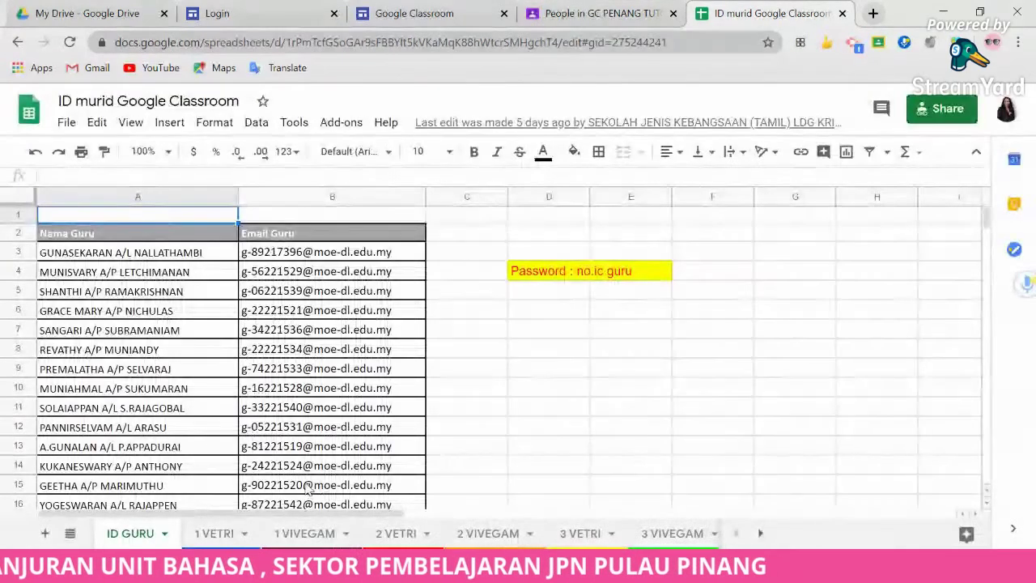
Step: Copy the email addresses in B3:B25 of the ID GURU sheet and return to Classroom
scroll(319, 278, down, 3)
scroll(315, 278, up, 3)
drag(316, 251, 309, 495)
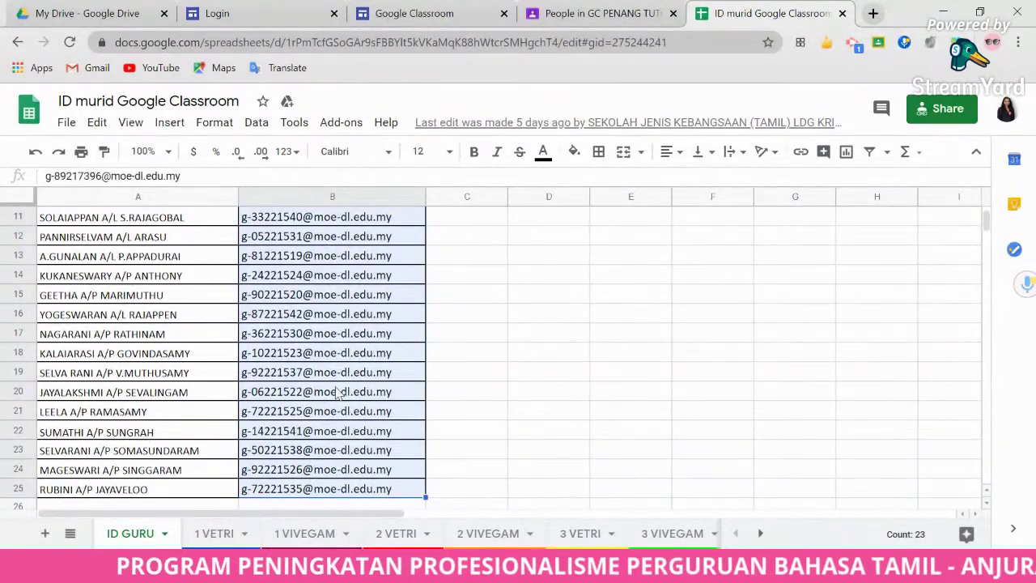
right_click(334, 429)
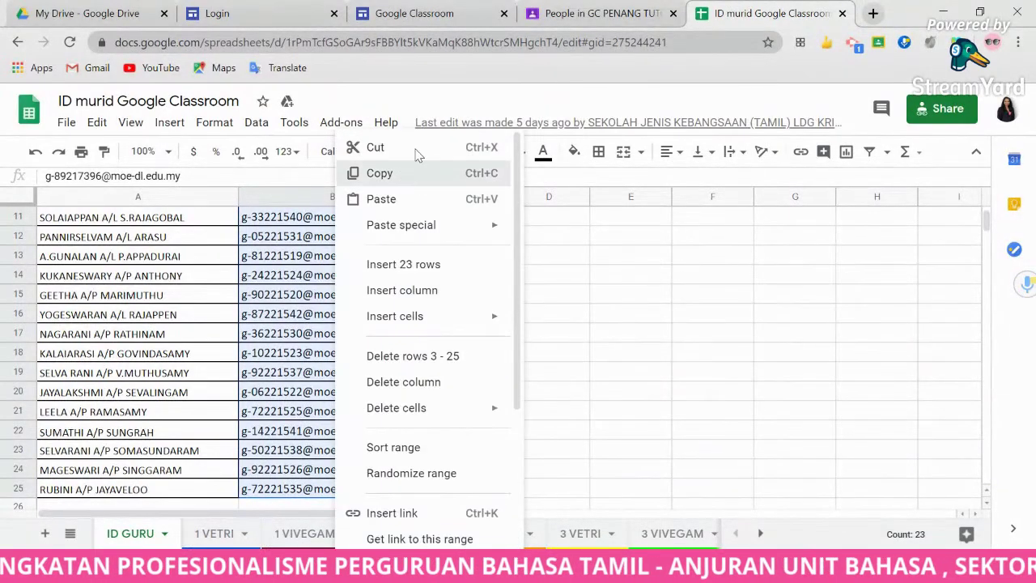
click(403, 173)
click(595, 12)
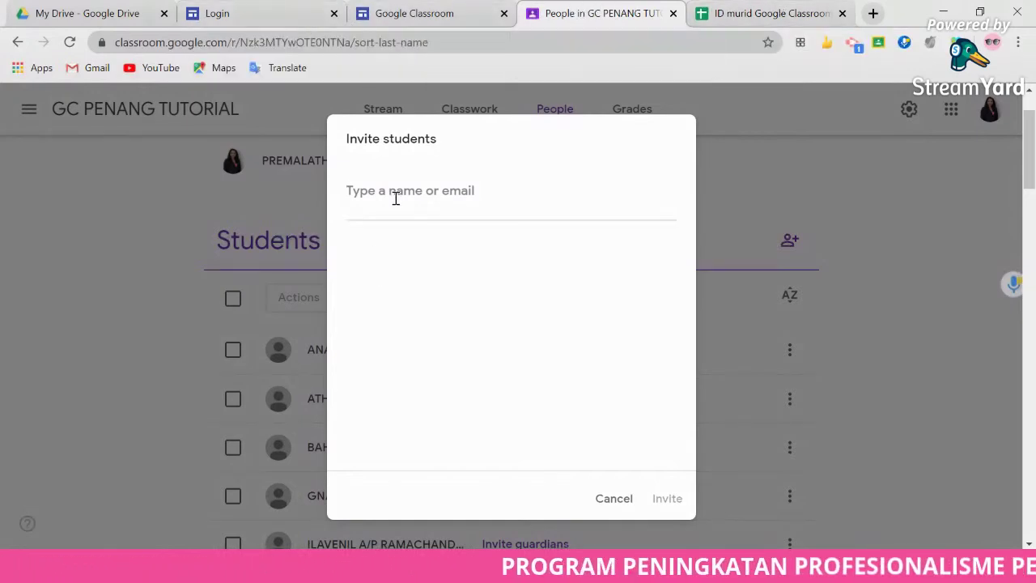
Step: Paste the copied email addresses into the Invite students field as recipients
key(ctrl+v)
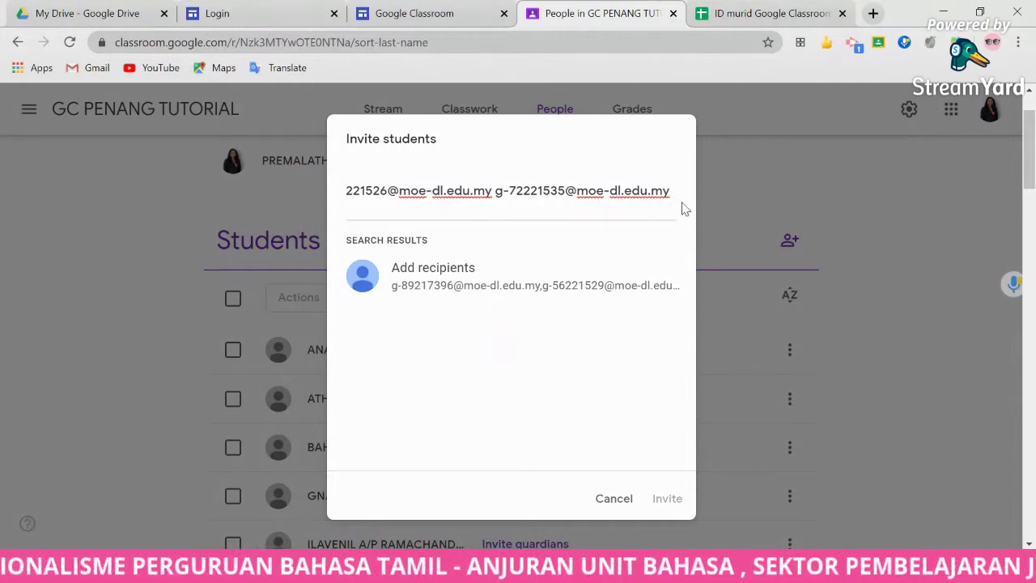
key(Return)
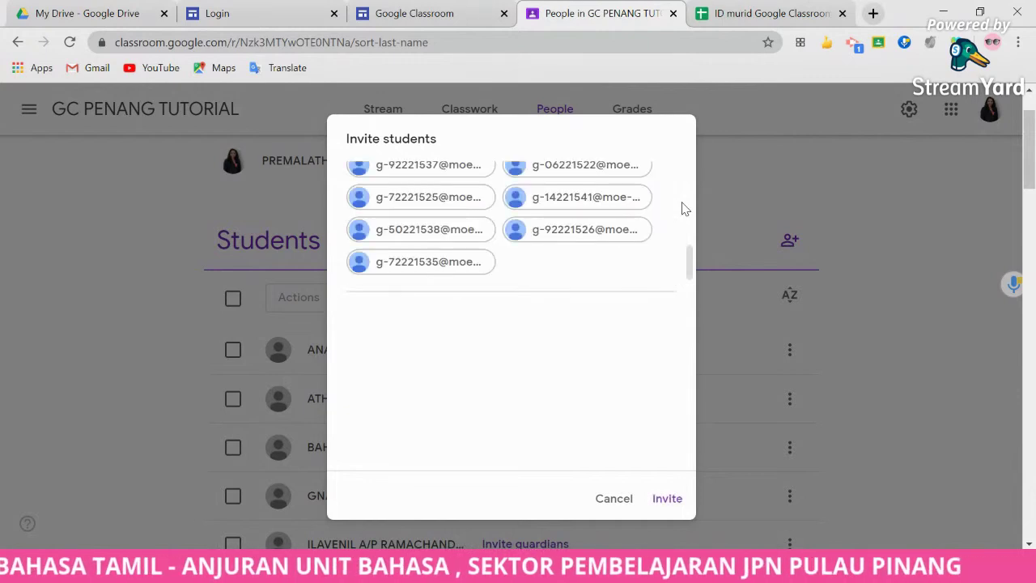
scroll(535, 273, up, 5)
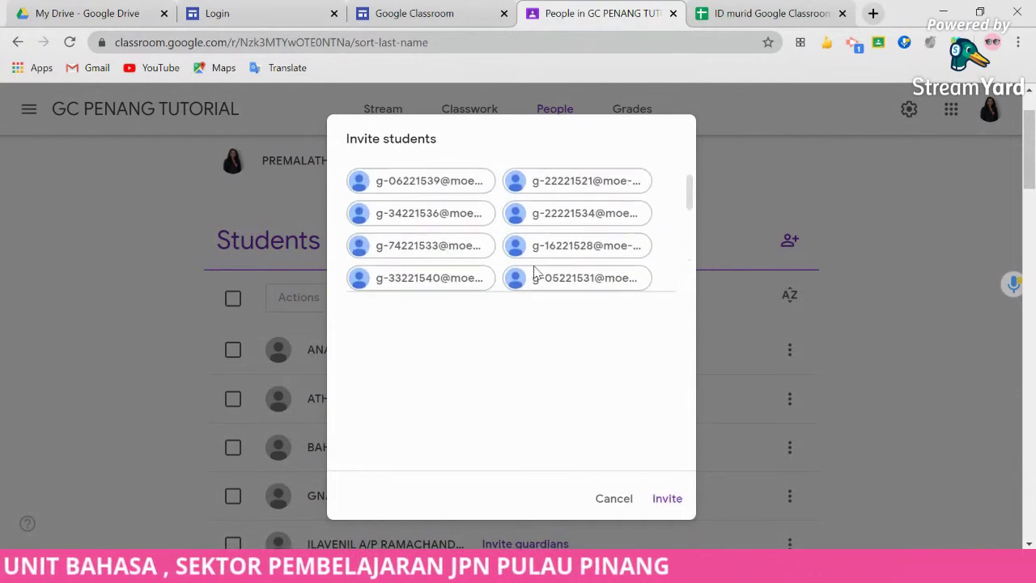
scroll(535, 273, up, 1)
scroll(538, 243, down, 4)
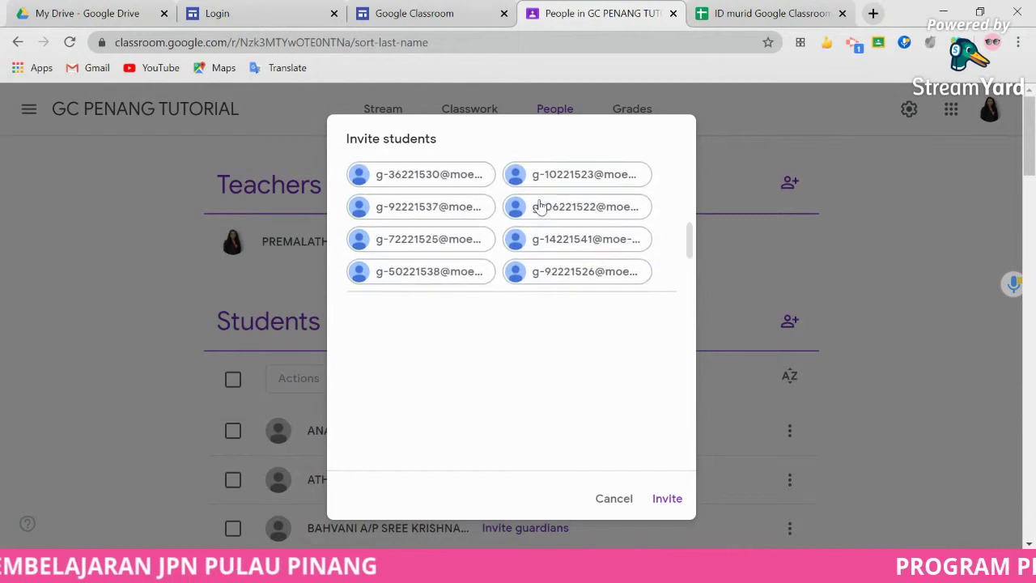
scroll(483, 275, down, 2)
scroll(481, 273, up, 3)
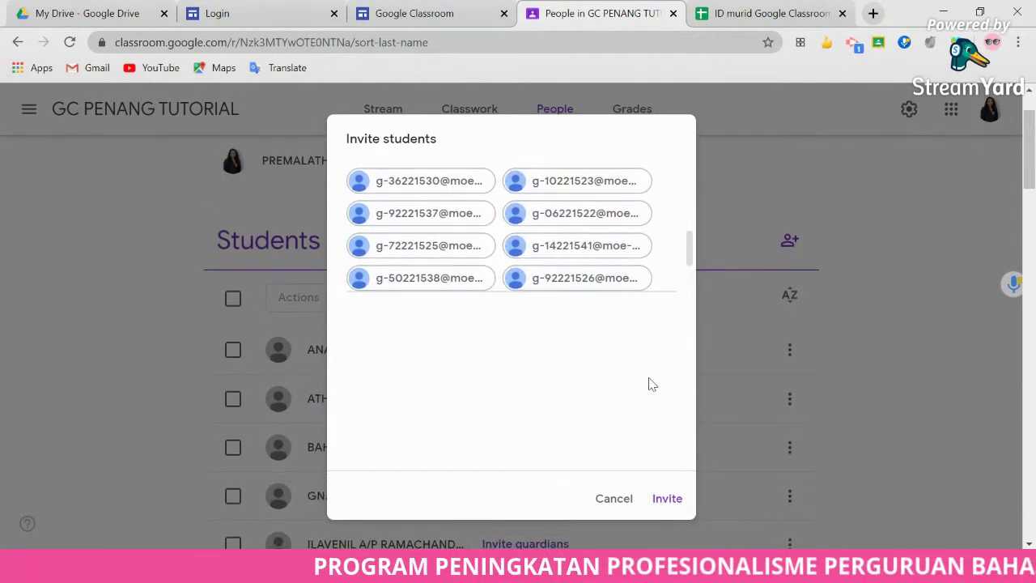
Step: Send the student invitations, dismiss the two-failure error message, and close the dialog
click(680, 500)
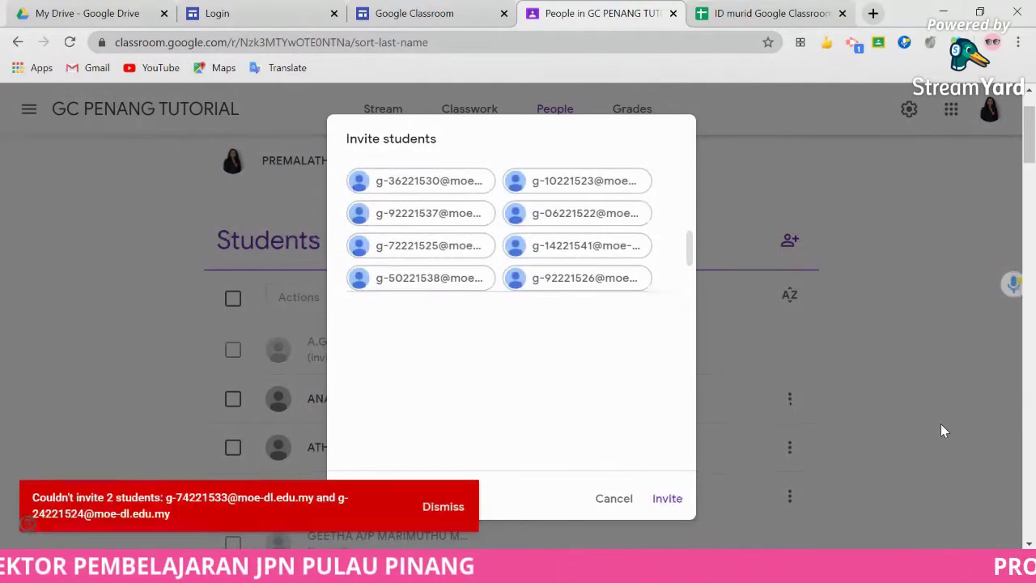
click(443, 510)
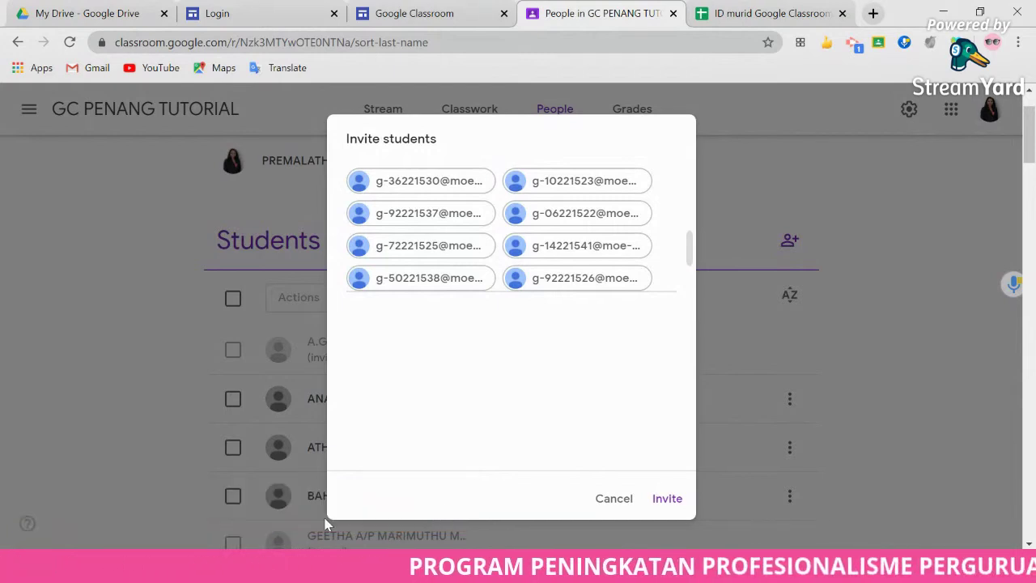
click(666, 499)
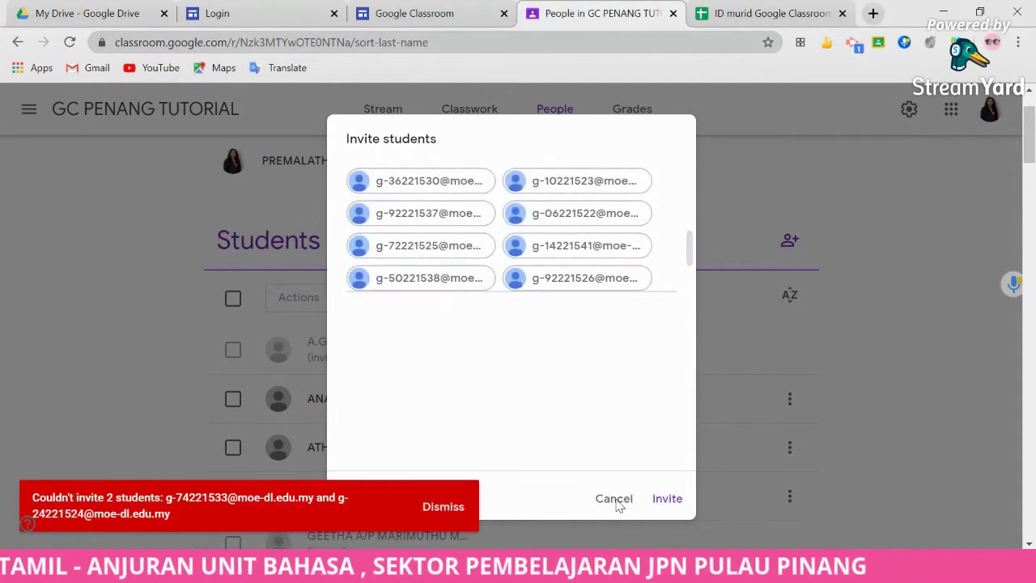
click(648, 497)
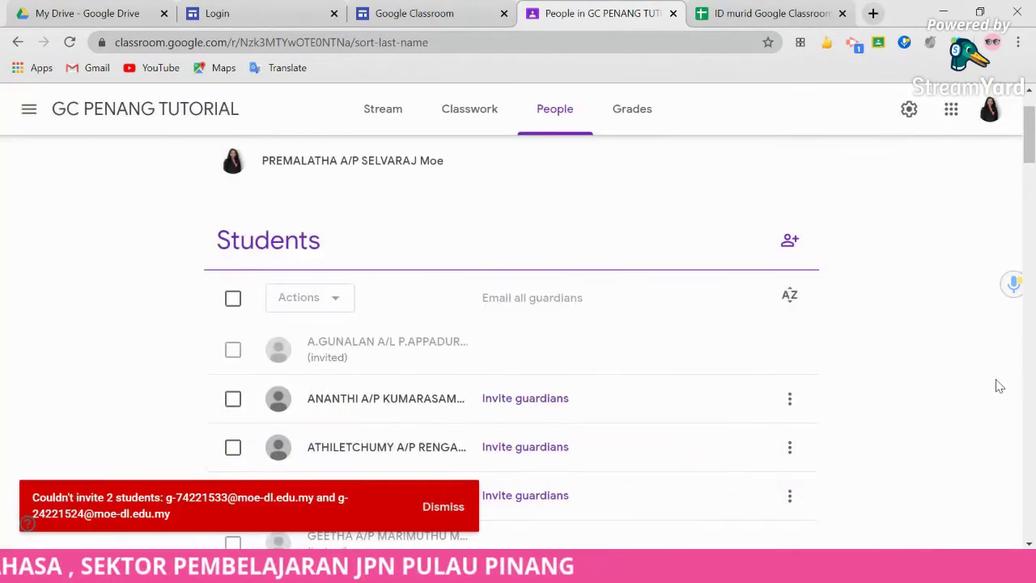
scroll(999, 386, down, 2)
click(456, 506)
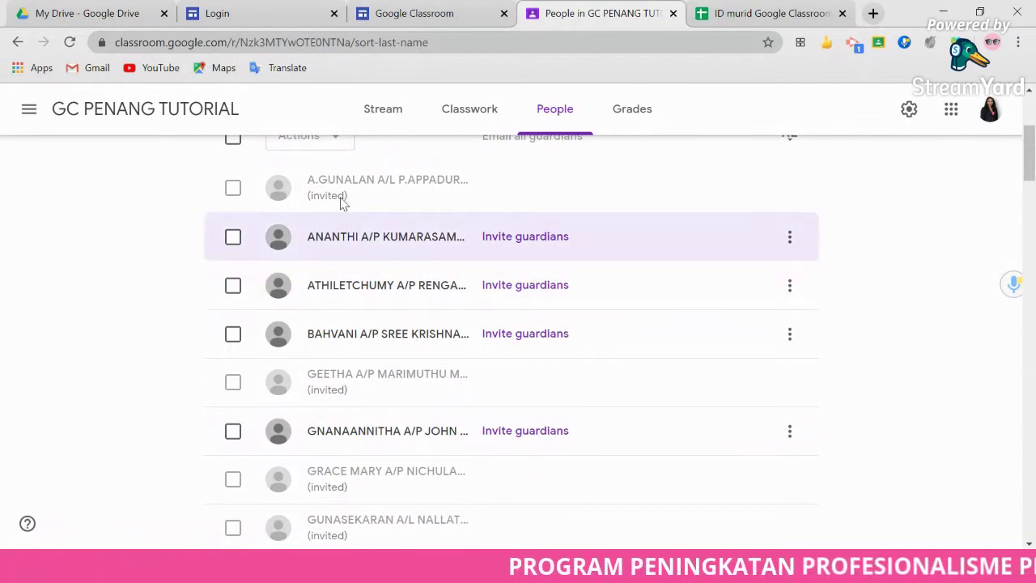
scroll(957, 280, down, 2)
scroll(364, 250, down, 4)
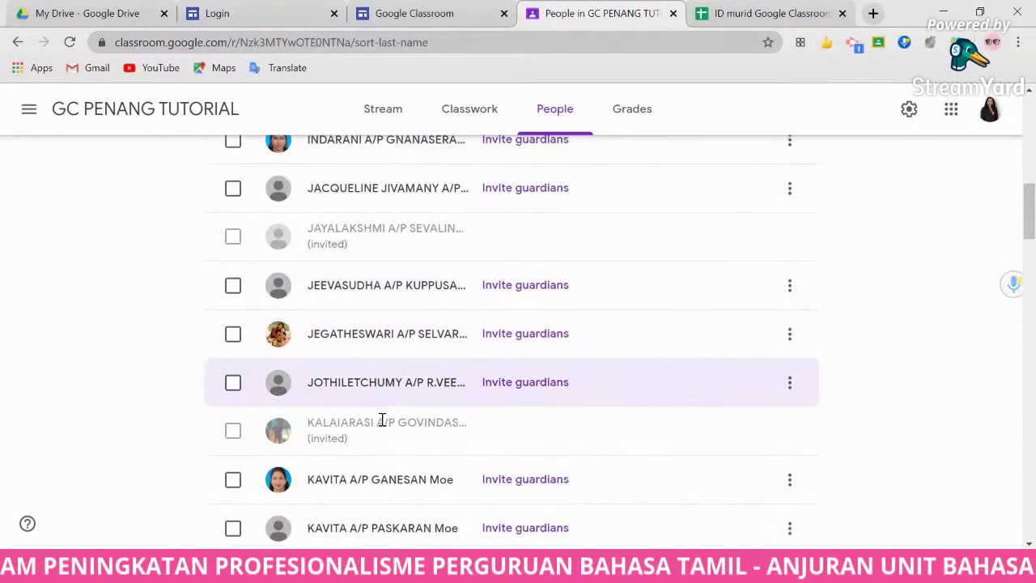
scroll(377, 433, down, 1)
scroll(380, 427, up, 1)
scroll(379, 427, up, 5)
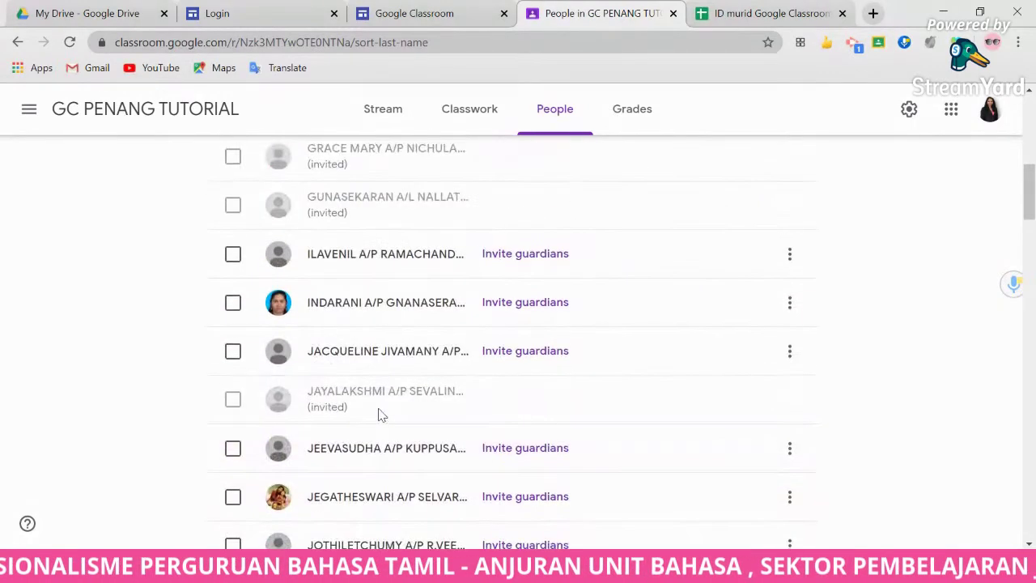
scroll(365, 393, down, 3)
scroll(405, 417, down, 1)
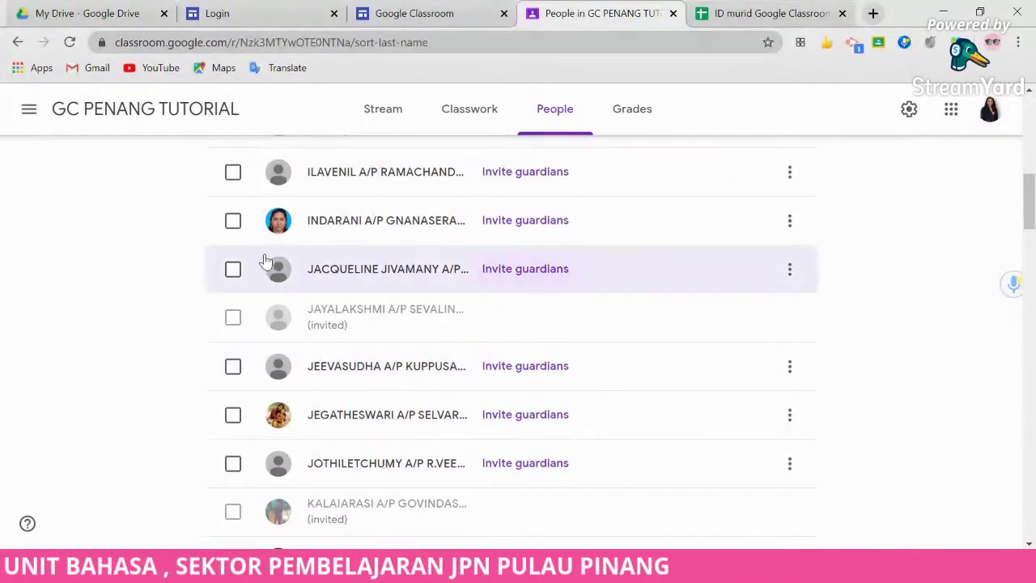
scroll(396, 326, down, 2)
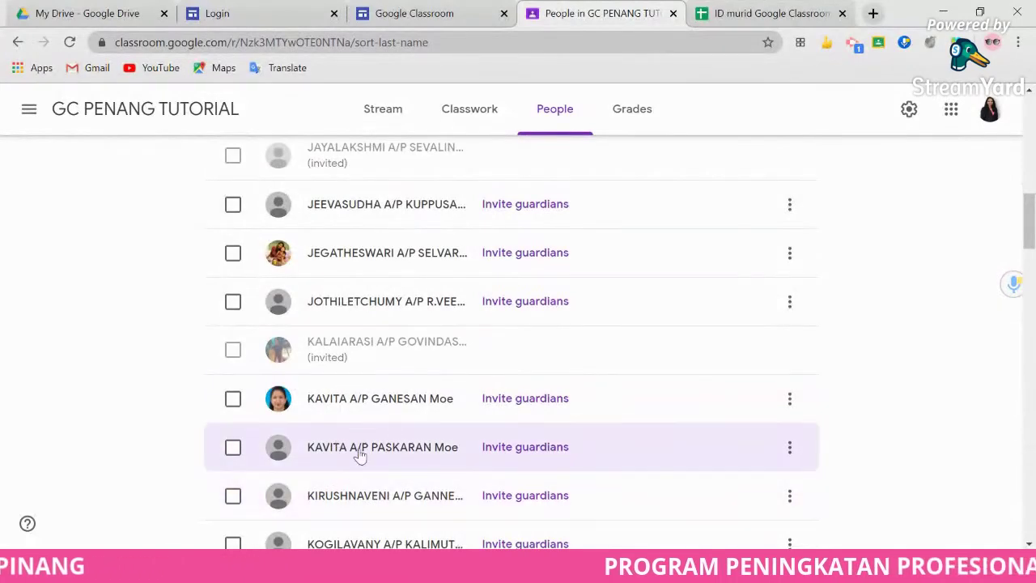
scroll(1034, 360, up, 1)
scroll(1019, 348, up, 11)
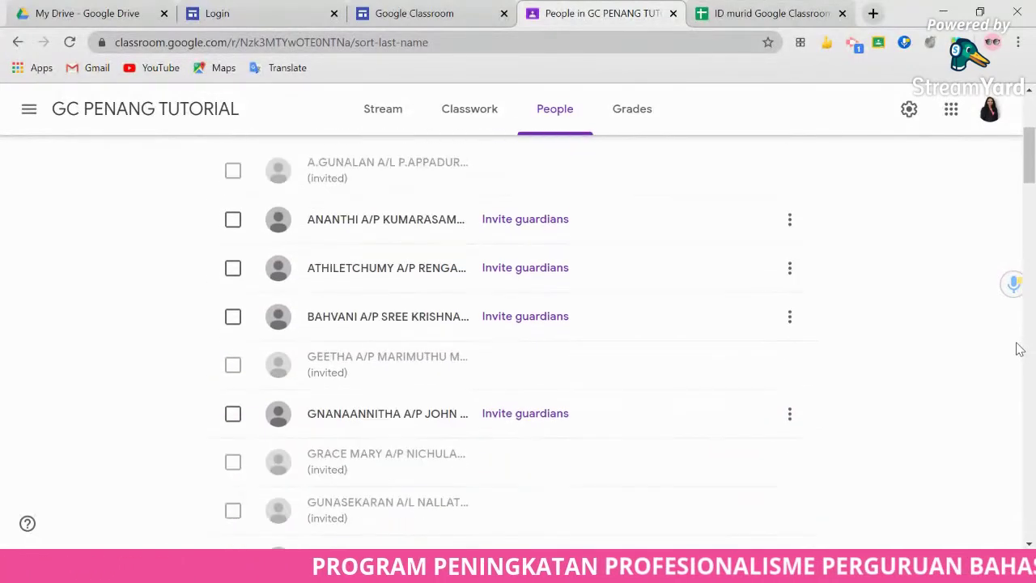
scroll(1013, 347, down, 3)
scroll(1003, 347, down, 1)
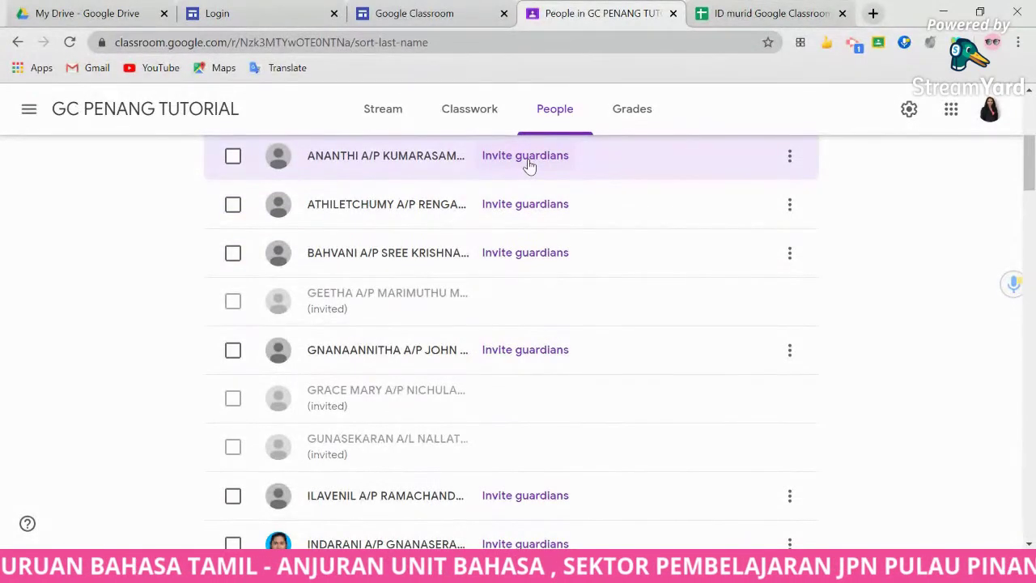
click(520, 166)
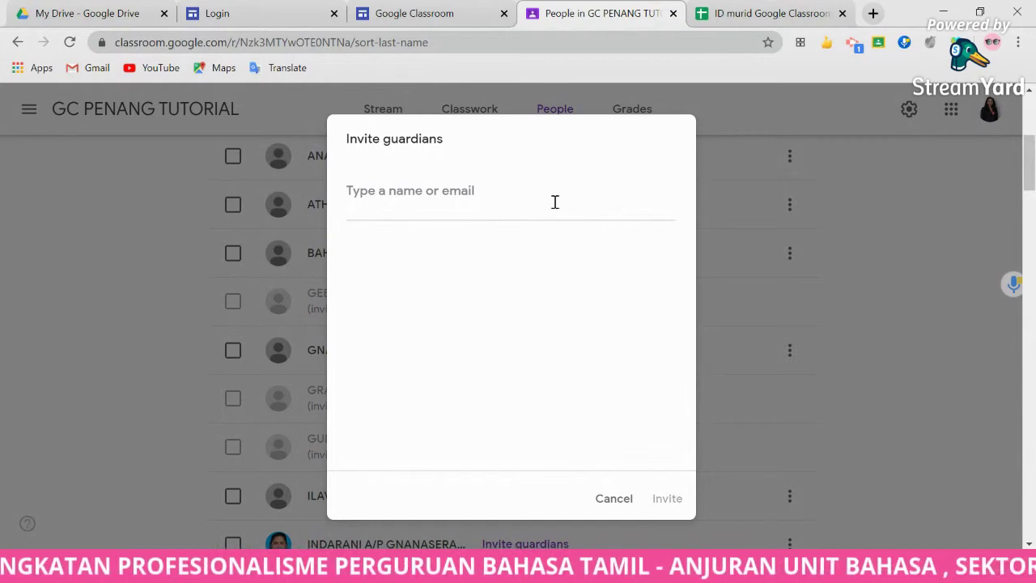
click(615, 499)
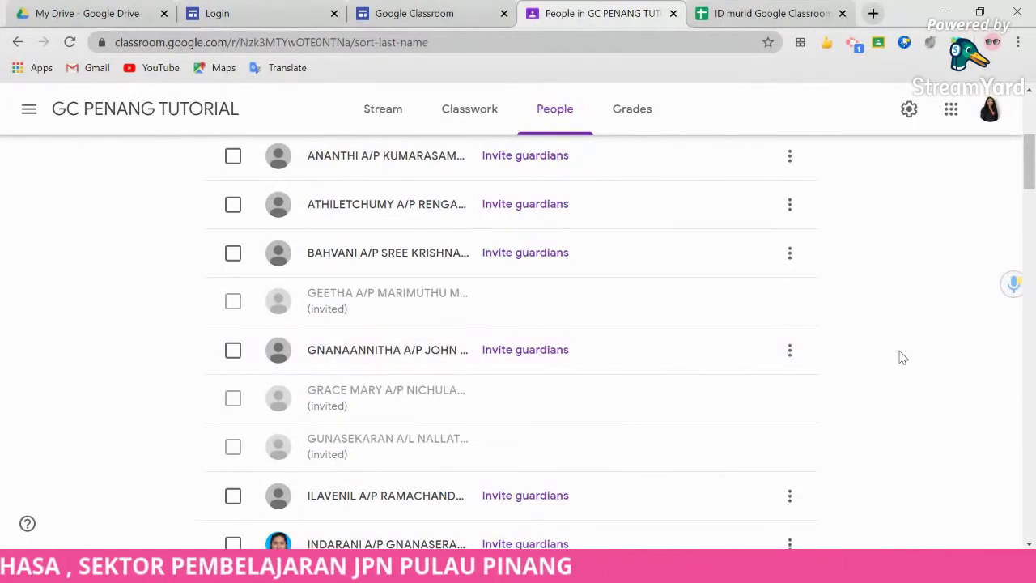
Step: Return from the People list to the GC PENANG TUTORIAL Stream page
scroll(830, 306, up, 2)
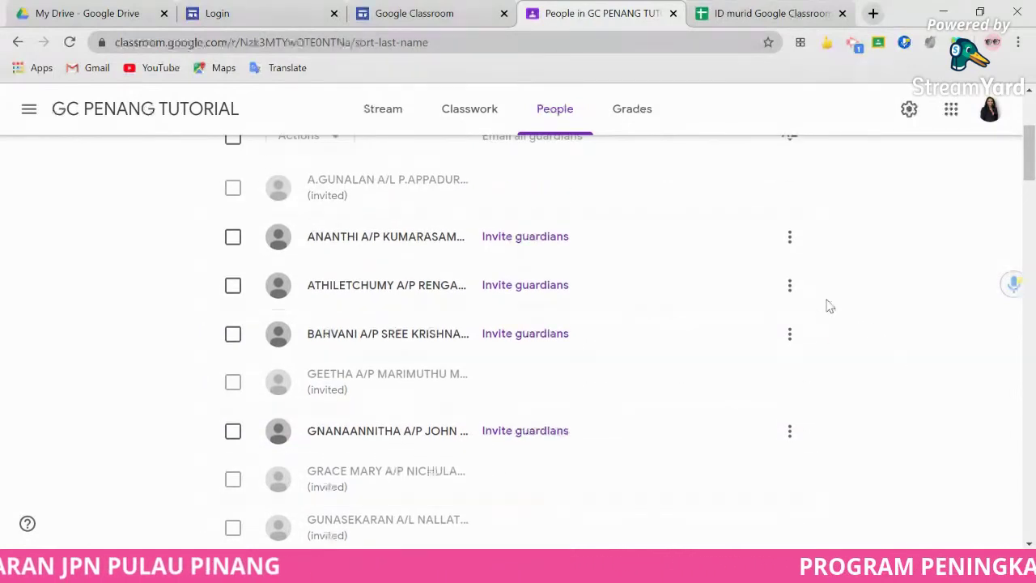
scroll(830, 306, up, 2)
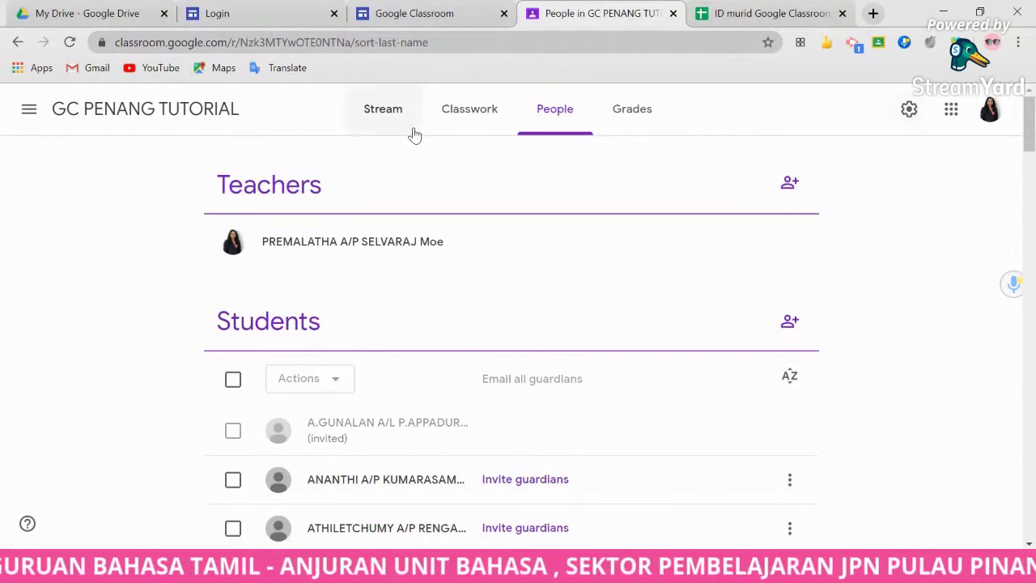
click(380, 119)
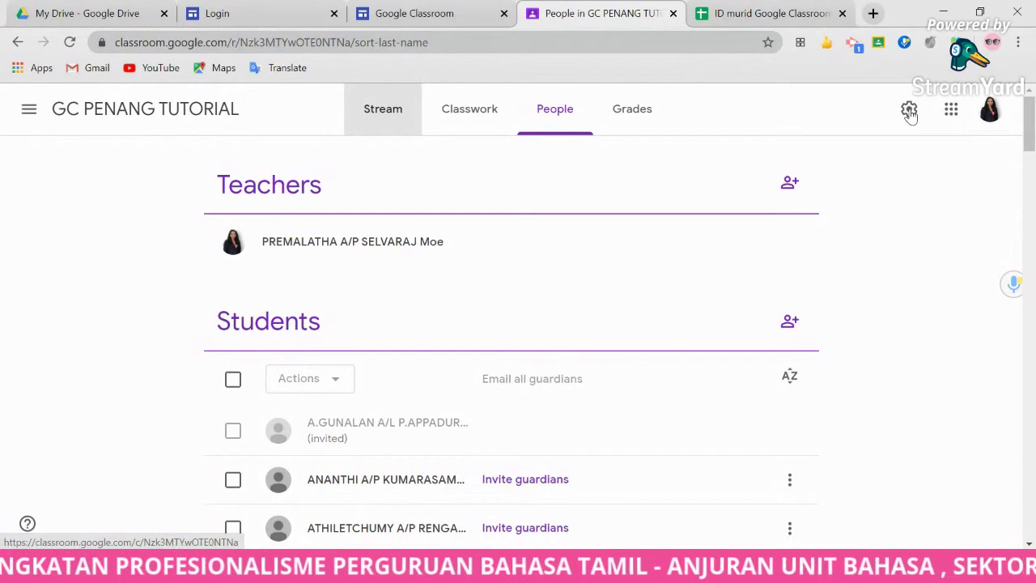
key(Return)
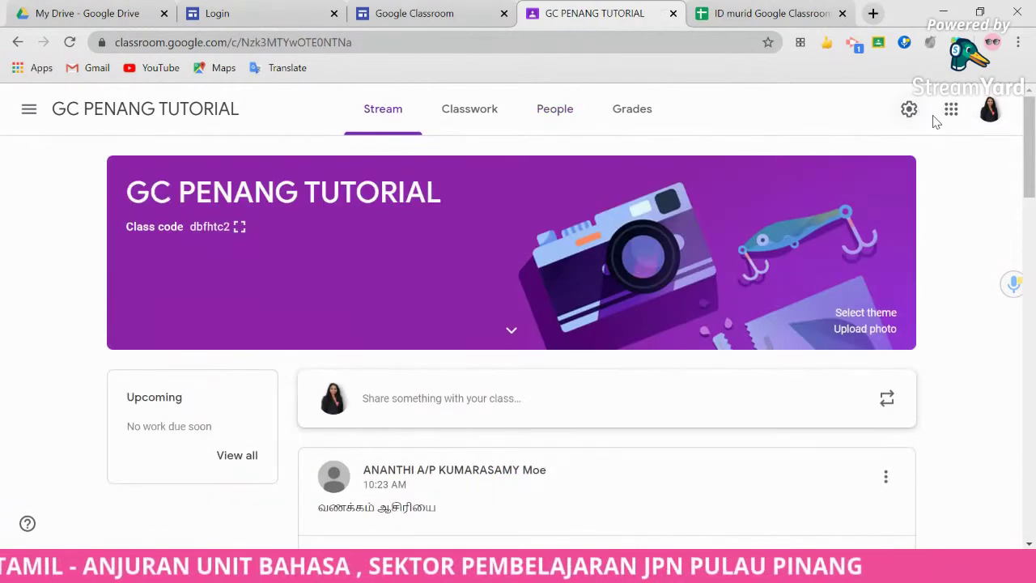
click(907, 111)
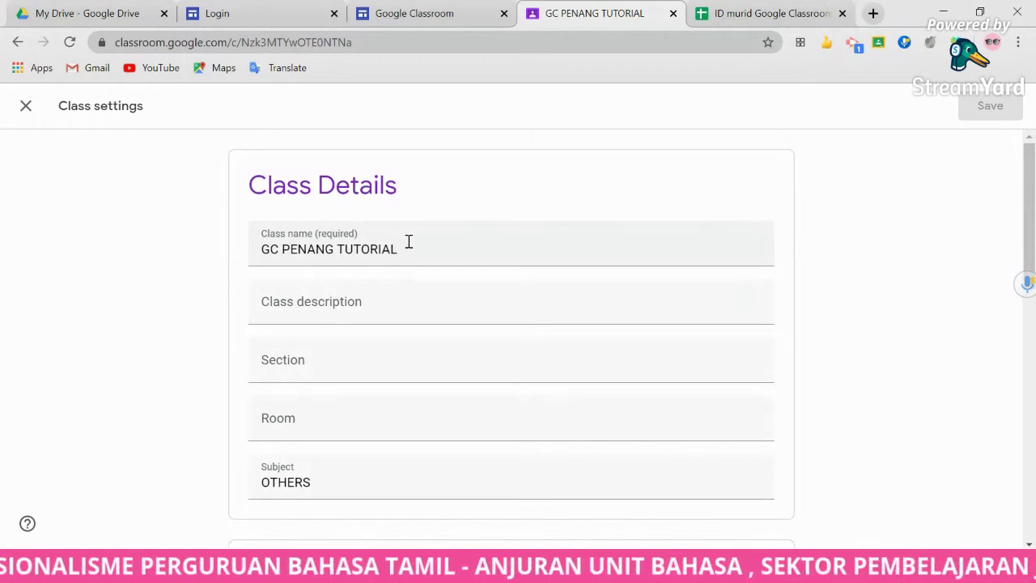
scroll(421, 252, down, 3)
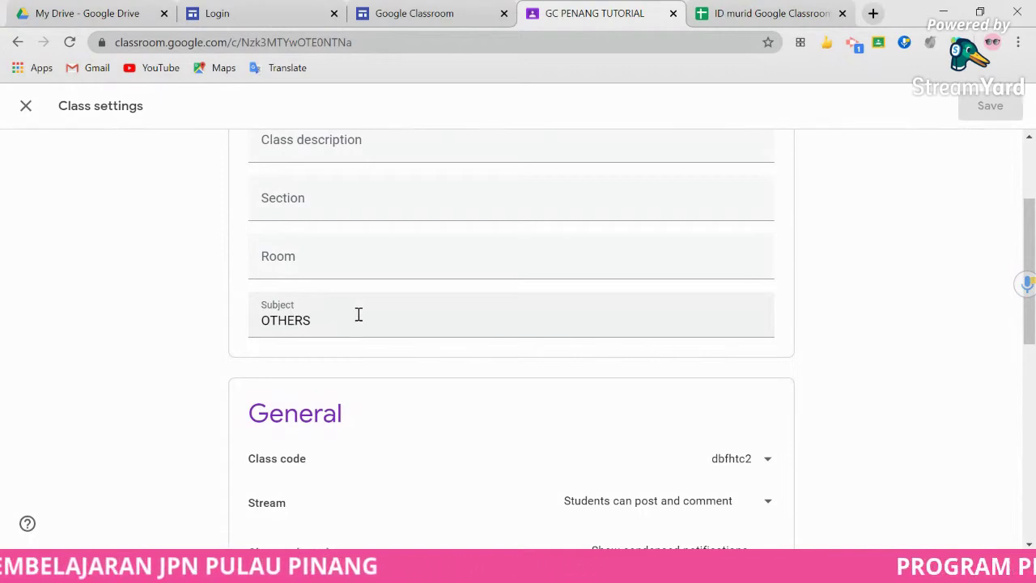
scroll(358, 314, down, 3)
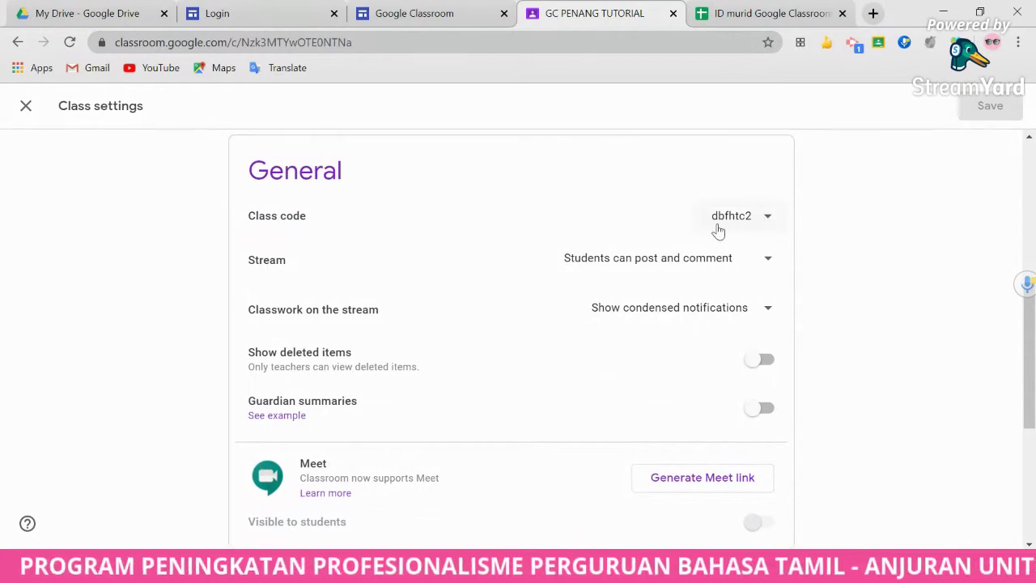
click(768, 222)
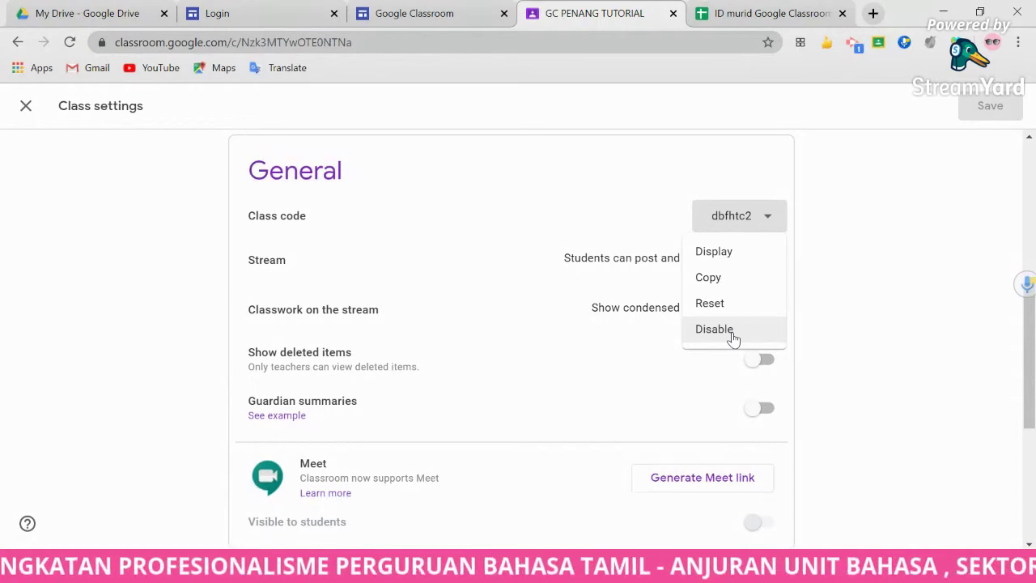
key(Escape)
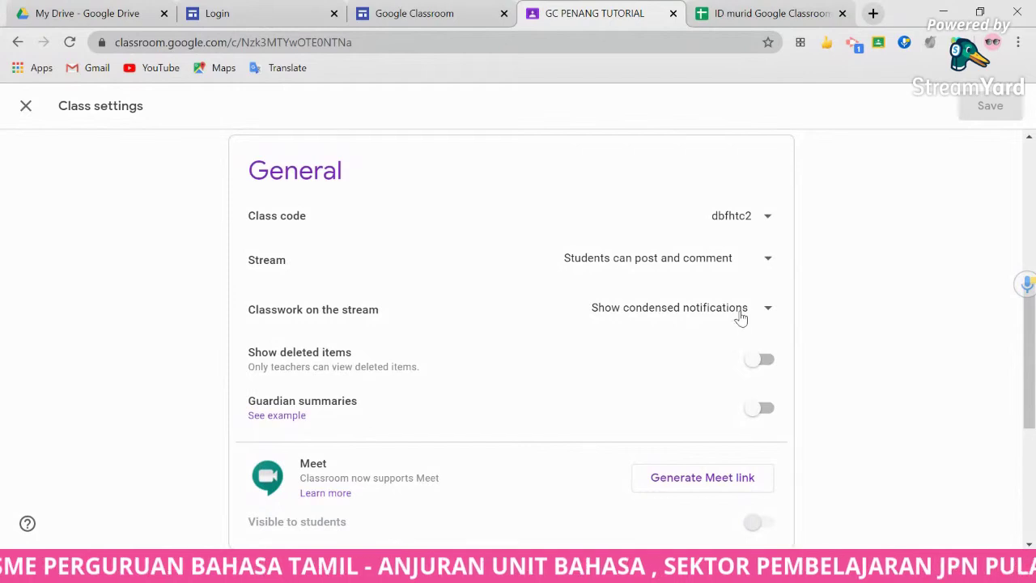
click(773, 220)
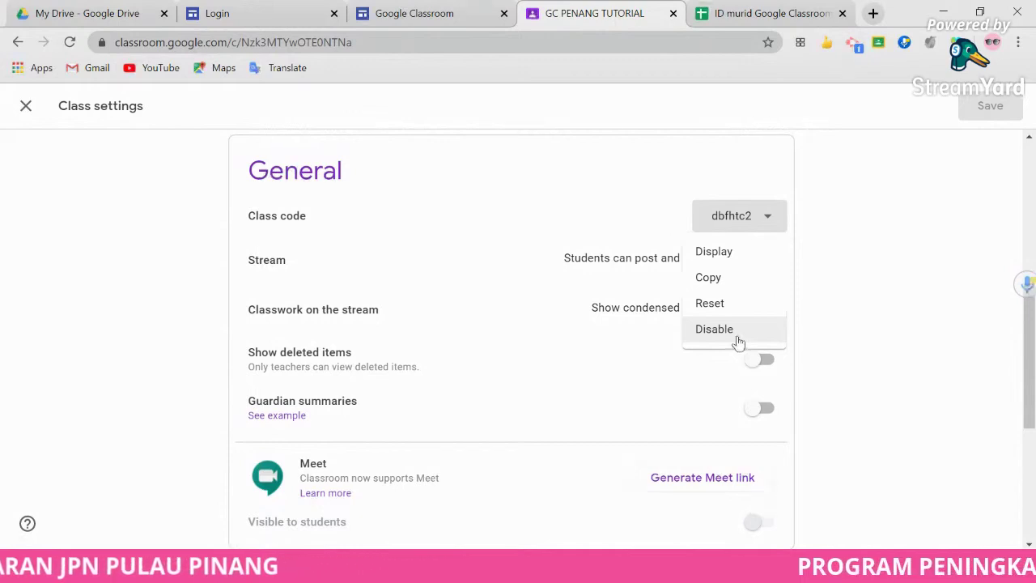
click(824, 349)
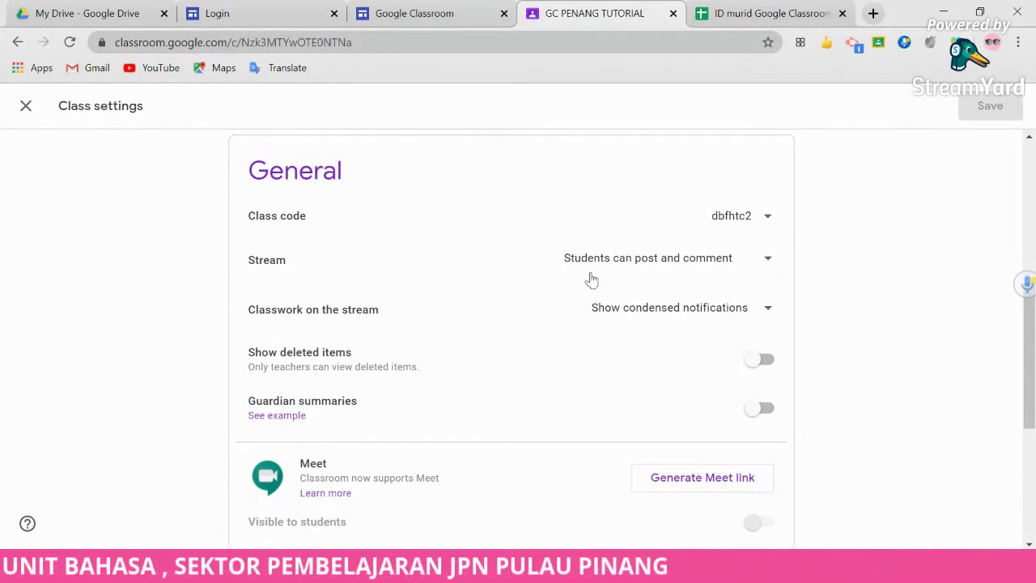
Step: Choose 'Only teachers can post or comment' for the class Stream setting
click(769, 264)
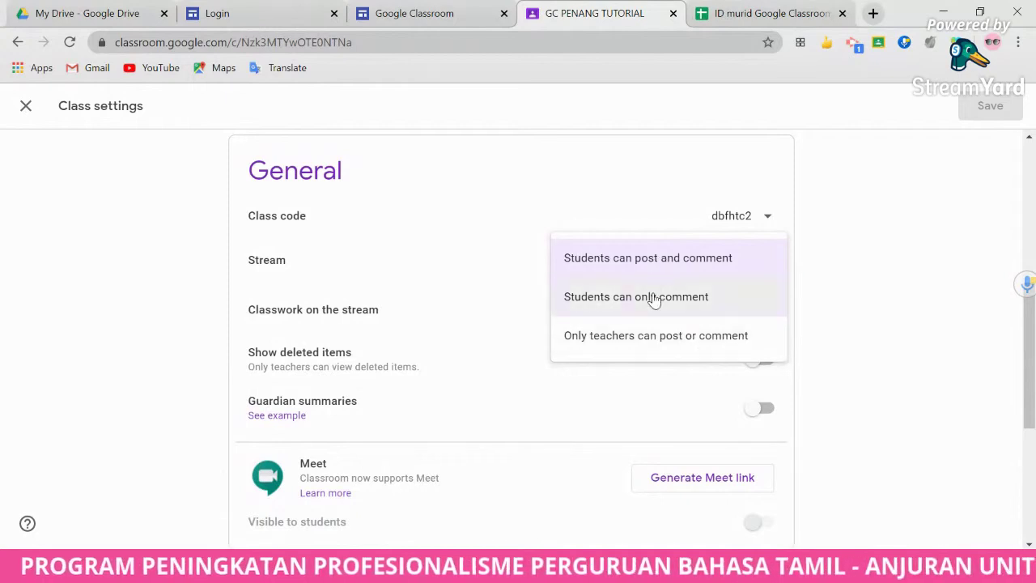
click(653, 348)
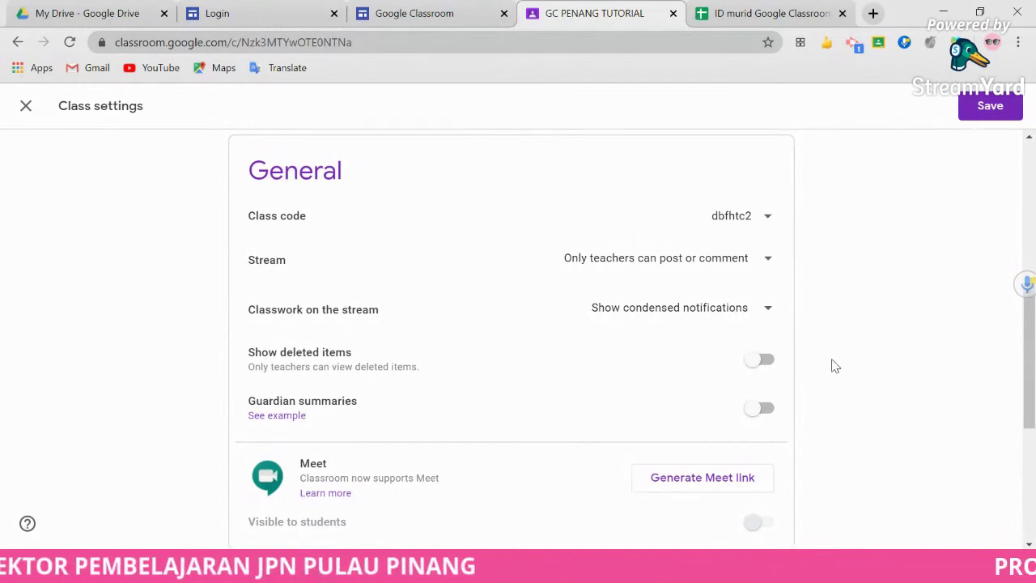
scroll(832, 364, down, 1)
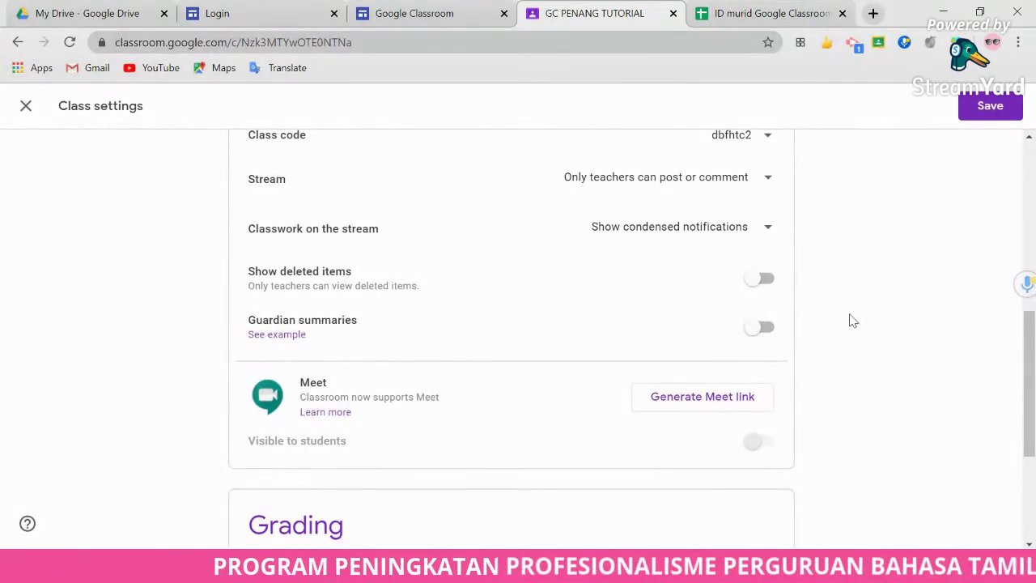
scroll(849, 321, down, 2)
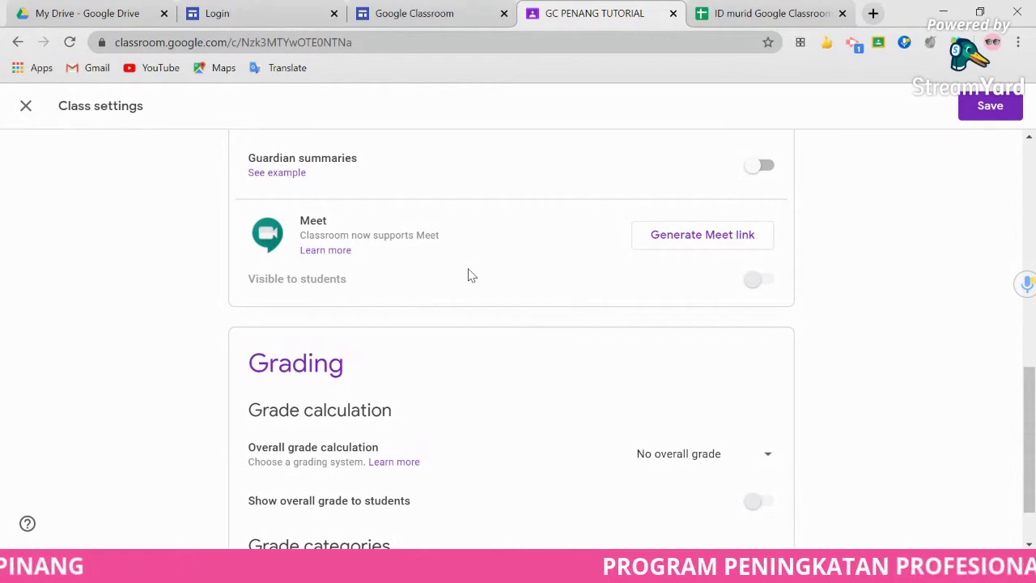
scroll(470, 276, up, 4)
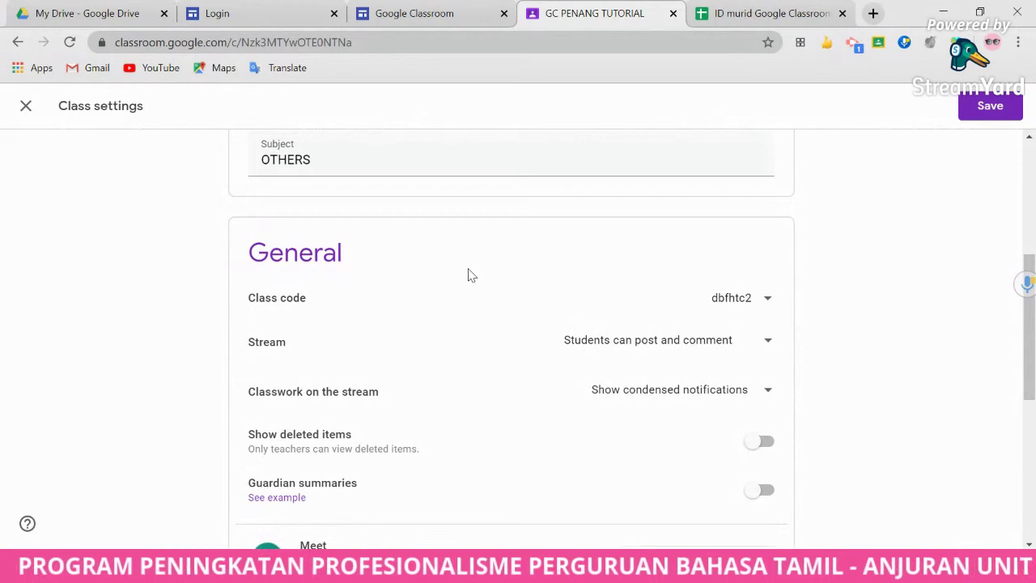
scroll(844, 337, down, 3)
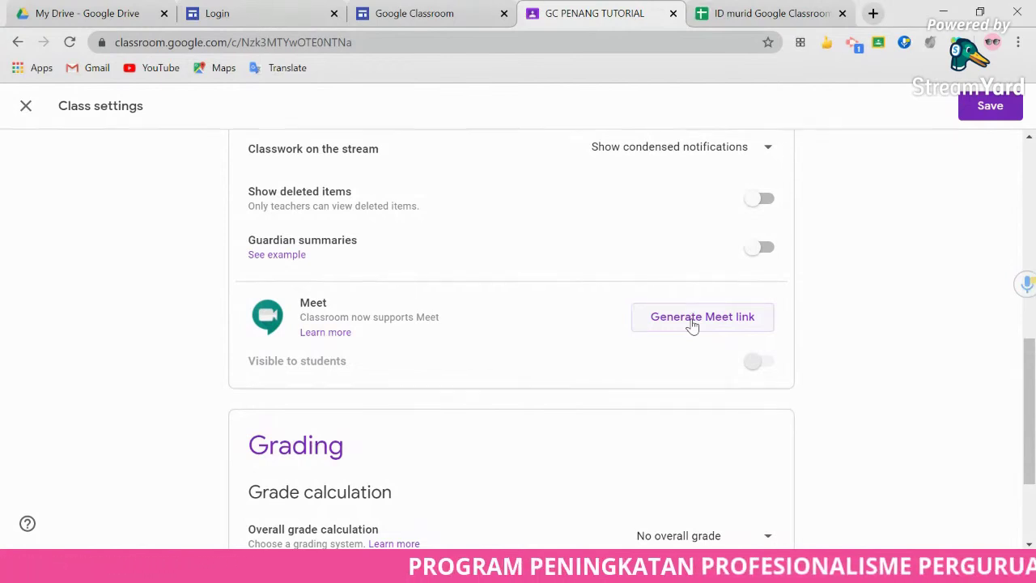
Step: Generate a Meet link for the class in the Meet section
click(691, 324)
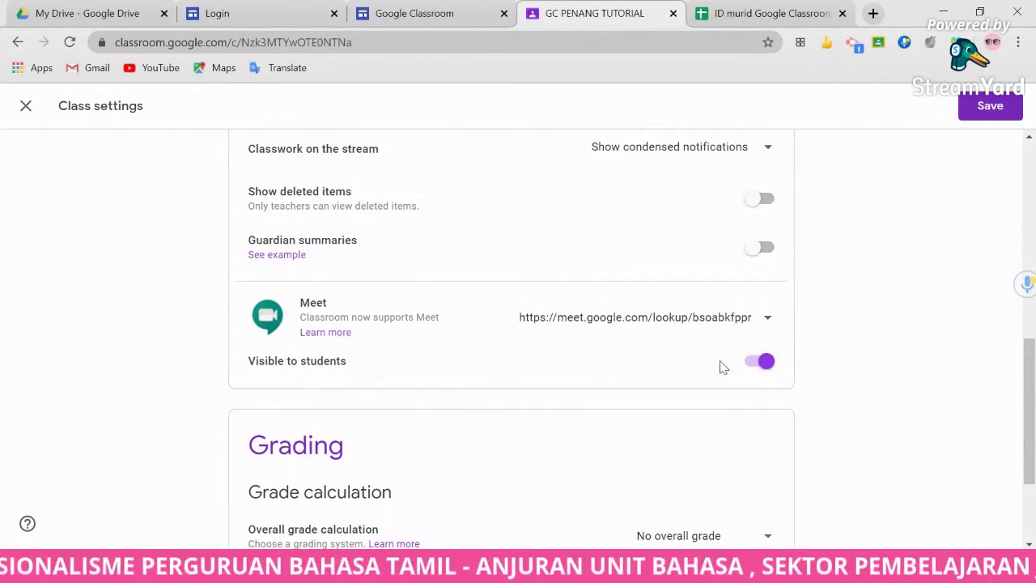
scroll(801, 360, down, 1)
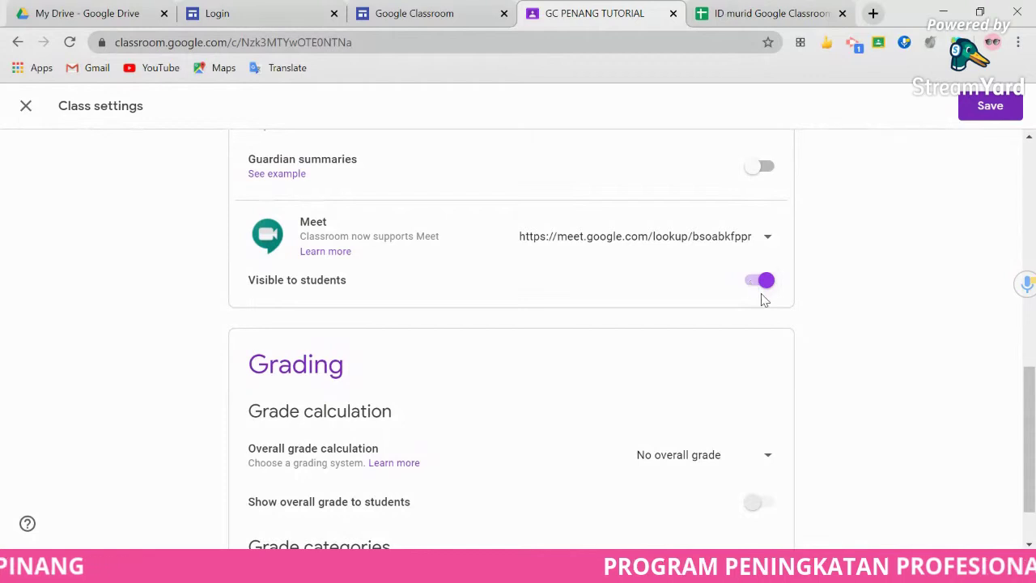
scroll(675, 324, down, 1)
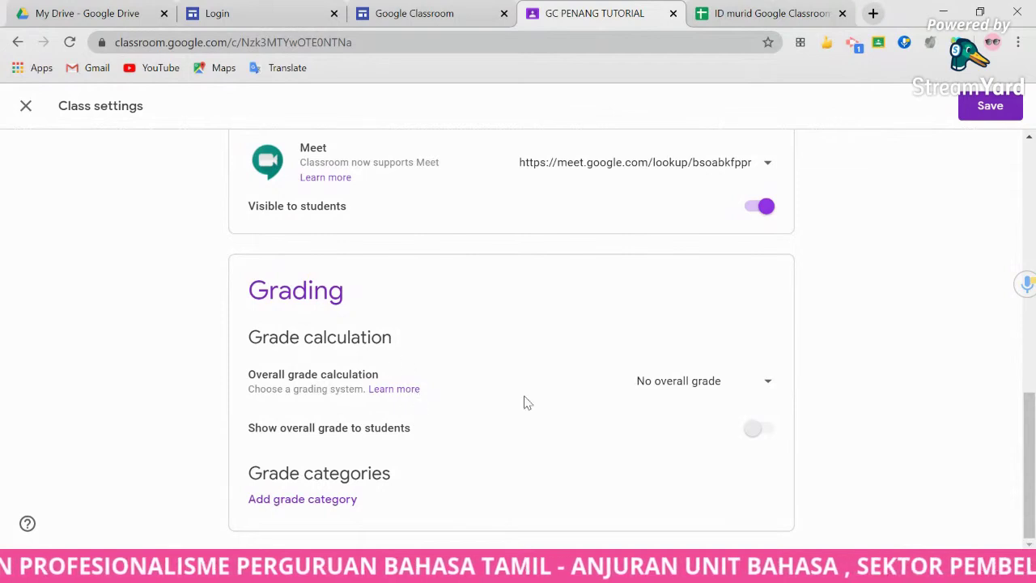
Step: Try Total points grading shown to students, adding then removing a grade category
click(766, 386)
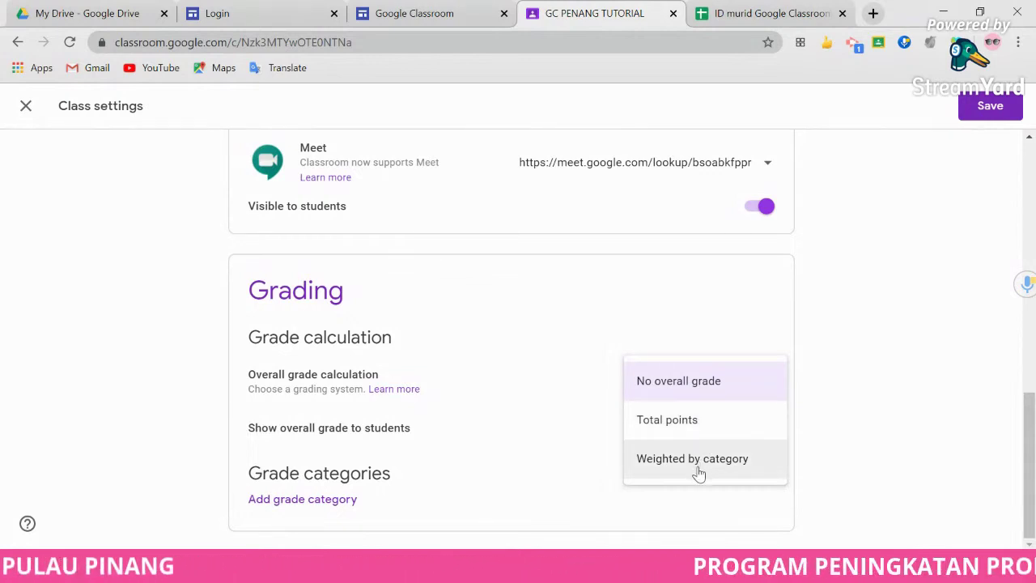
click(844, 429)
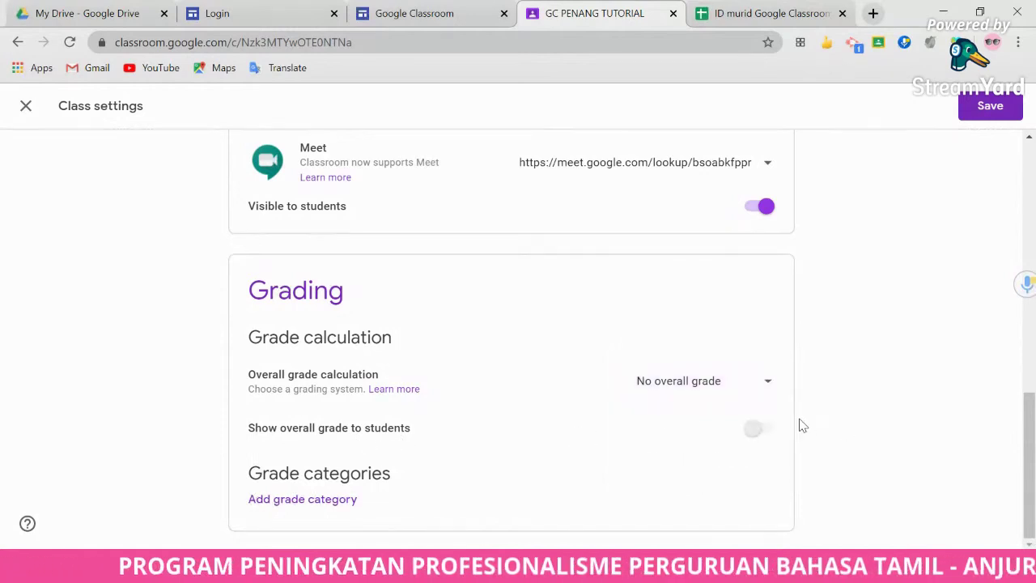
click(763, 381)
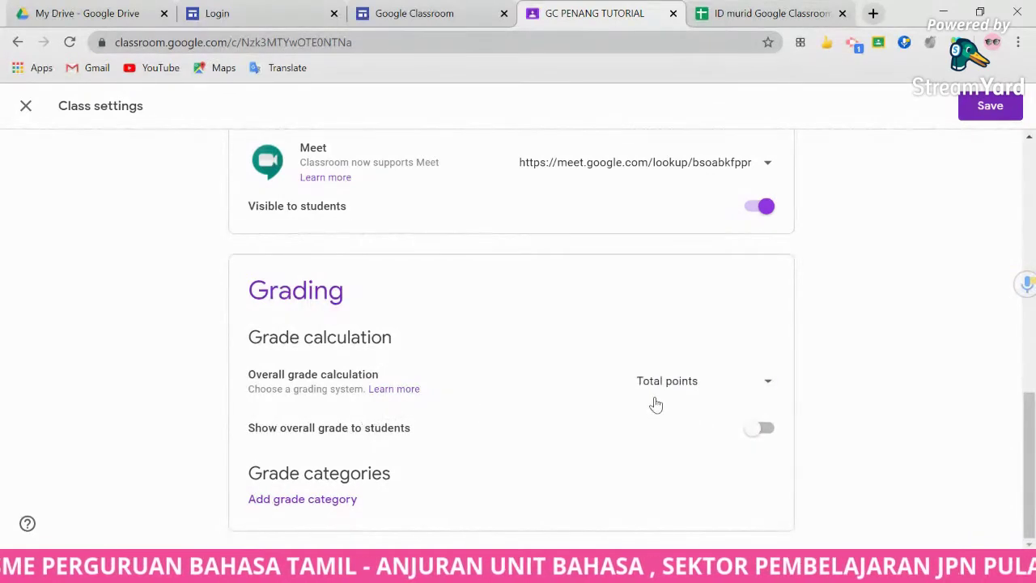
click(764, 431)
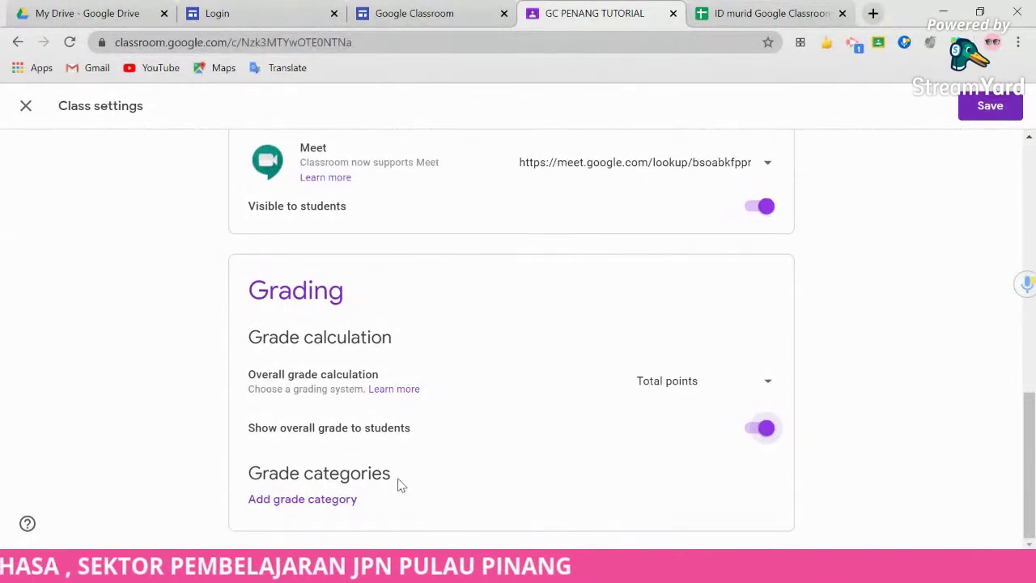
click(335, 503)
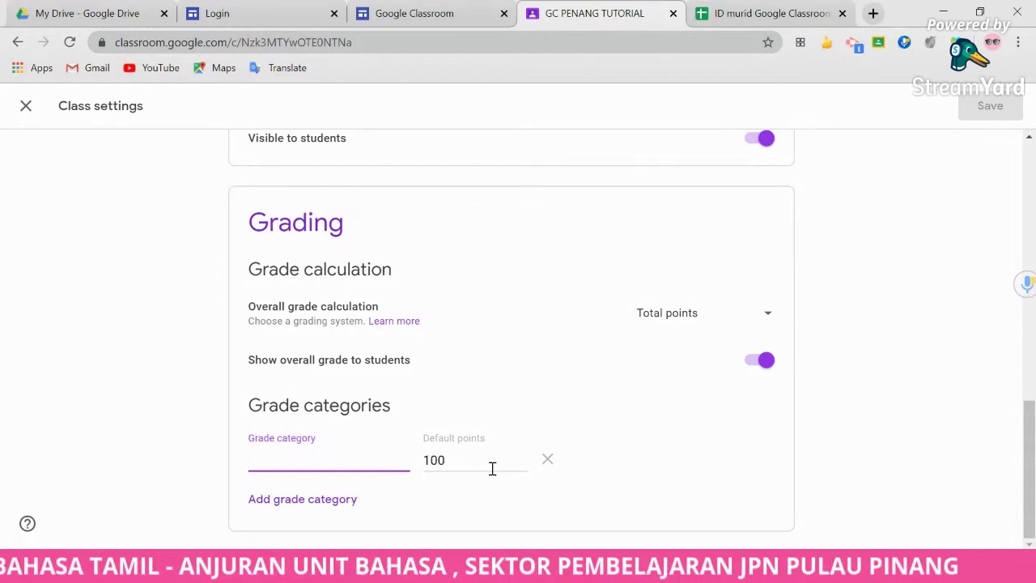
click(548, 460)
Step: Revert the overall grade calculation to No overall grade
click(753, 430)
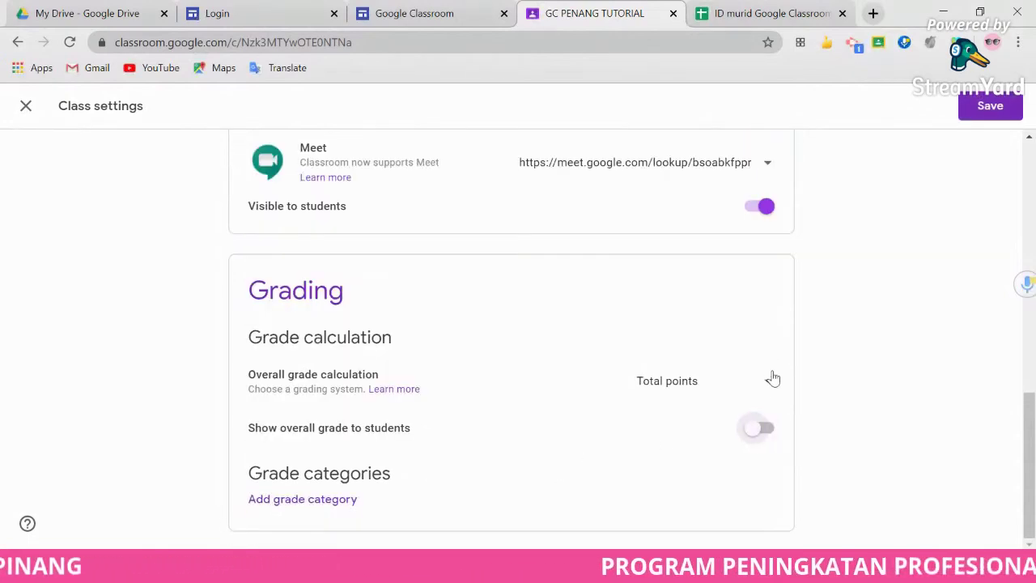
click(764, 384)
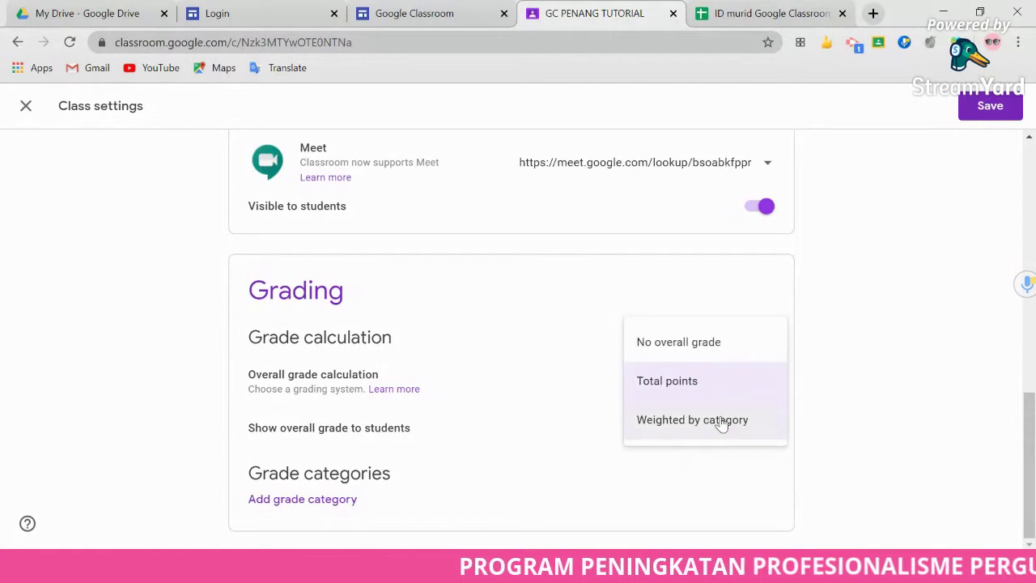
click(694, 350)
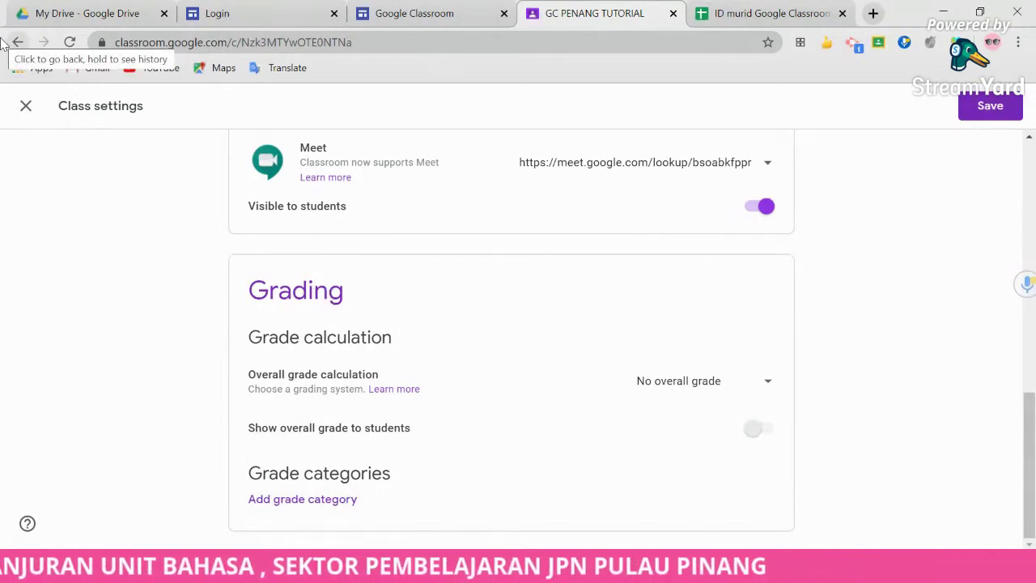
scroll(878, 363, up, 2)
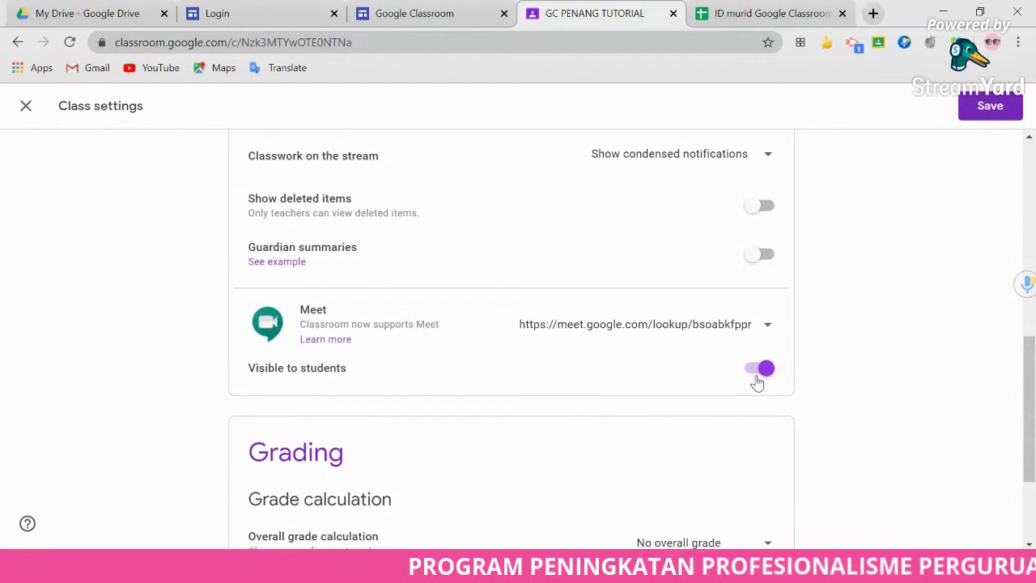
scroll(418, 235, up, 5)
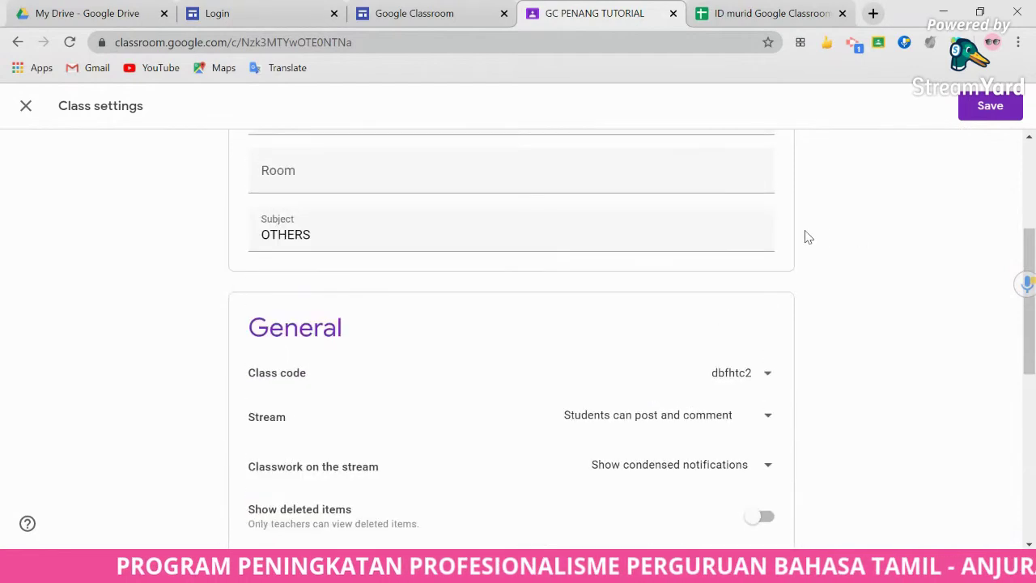
scroll(716, 242, up, 2)
Step: Save the class settings and review the Stream banner showing the new Meet link
click(989, 107)
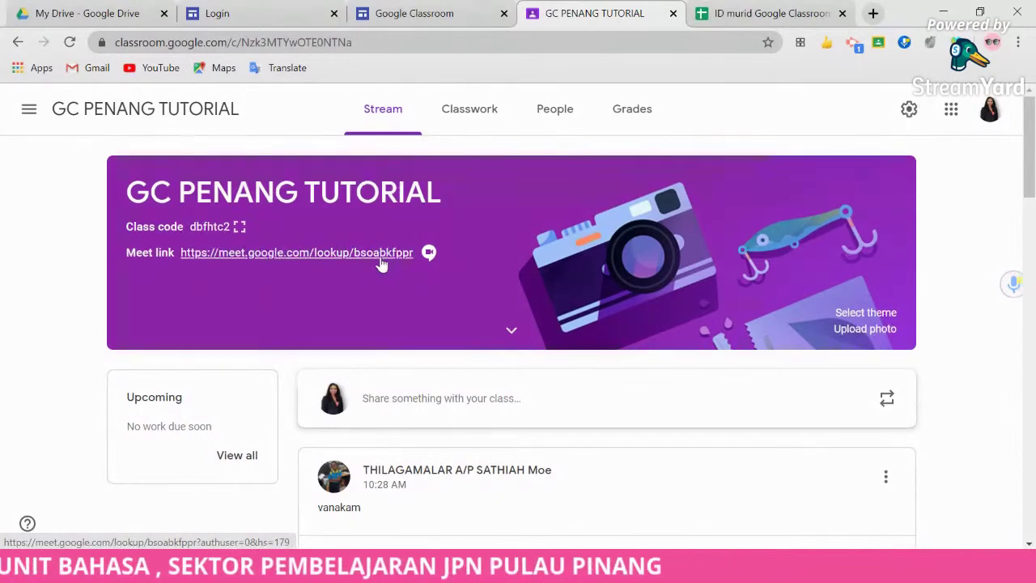
scroll(1001, 317, down, 10)
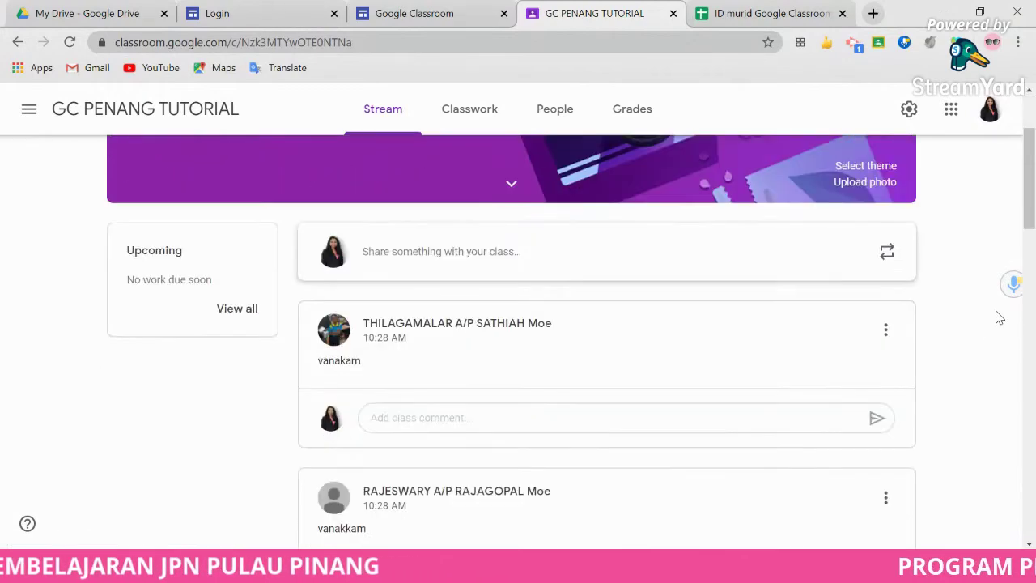
scroll(985, 322, up, 10)
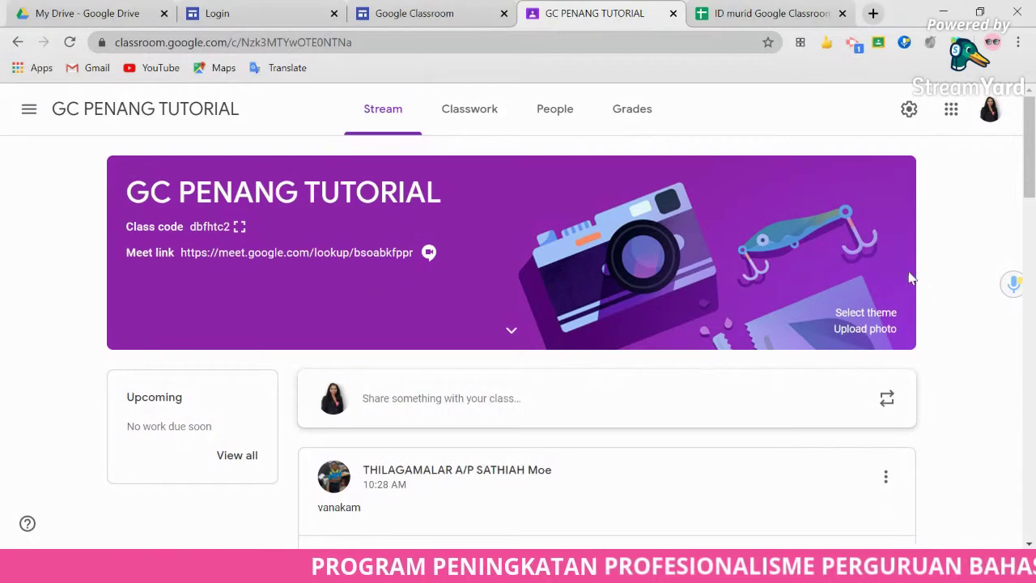
mouse_move(1030, 190)
mouse_down()
mouse_move(1028, 485)
mouse_move(1016, 176)
mouse_up()
scroll(1016, 176, up, 1)
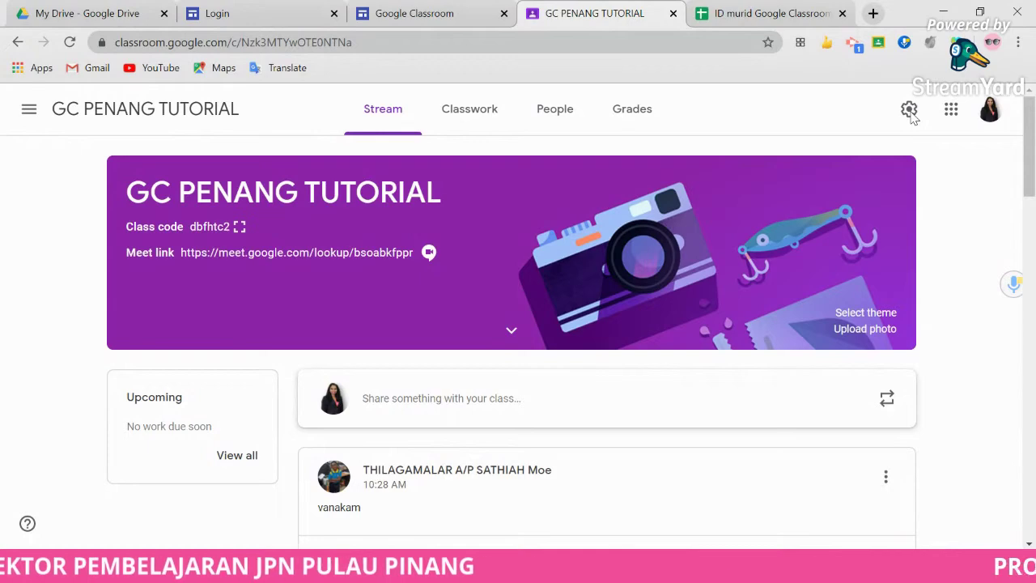
Step: Set the Stream option to 'Students can post and comment' in Class settings
click(910, 112)
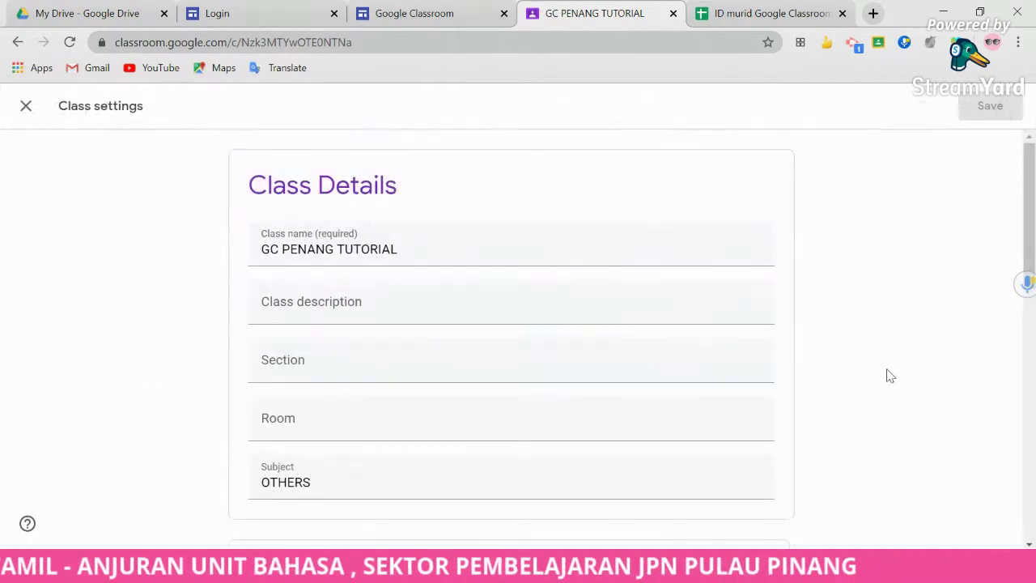
scroll(1028, 257, down, 6)
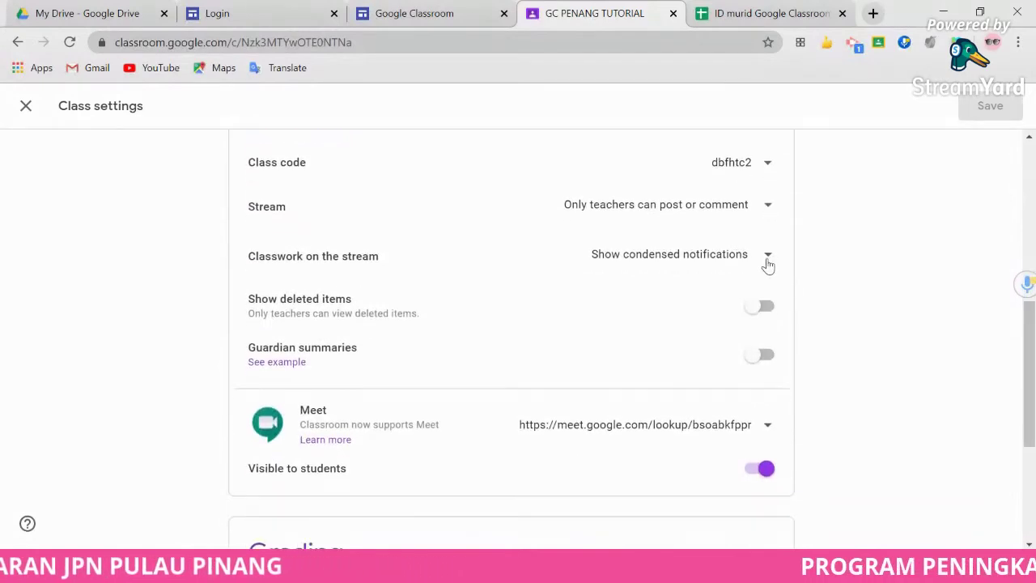
click(767, 264)
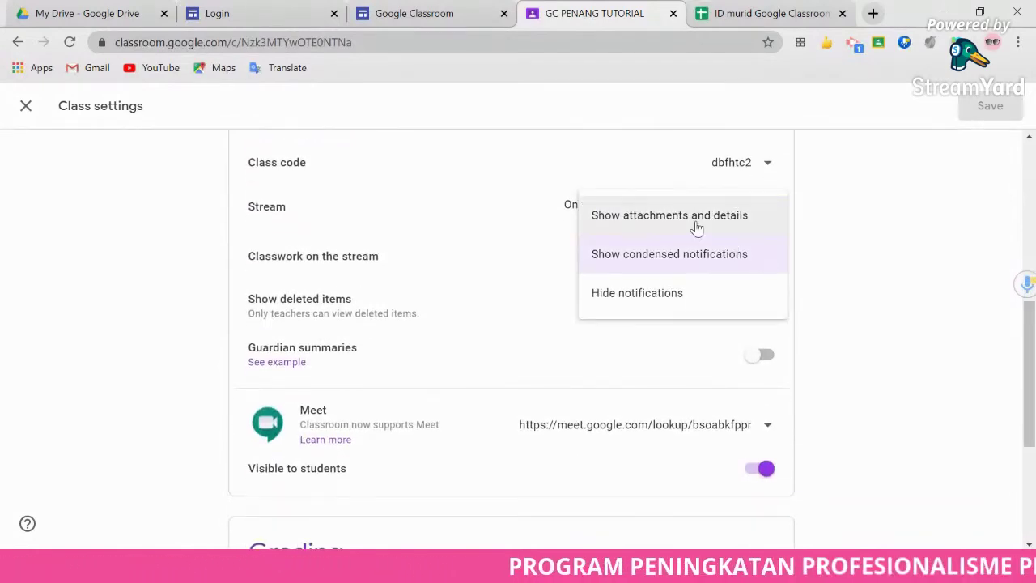
click(850, 249)
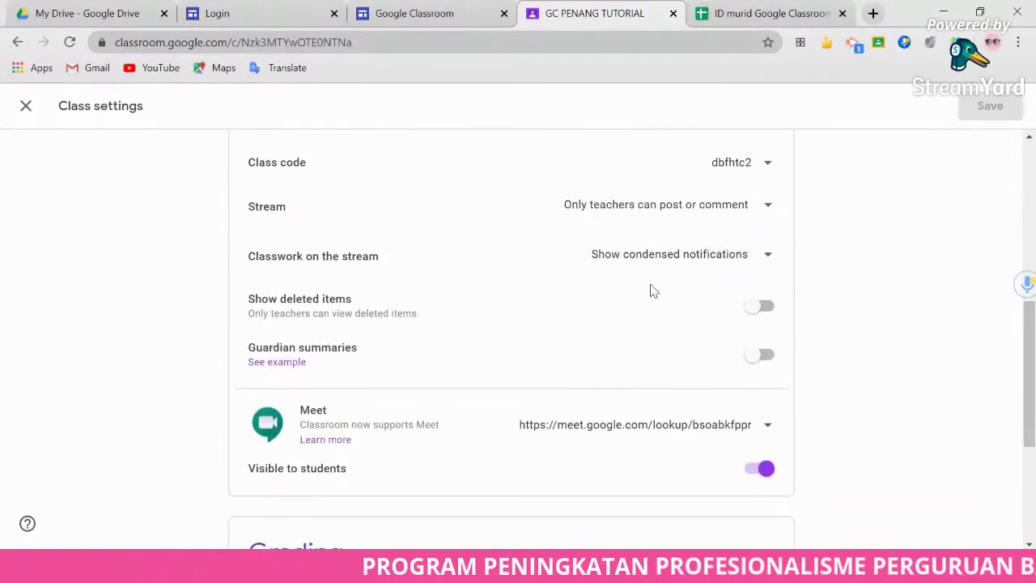
click(750, 212)
scroll(643, 197, up, 2)
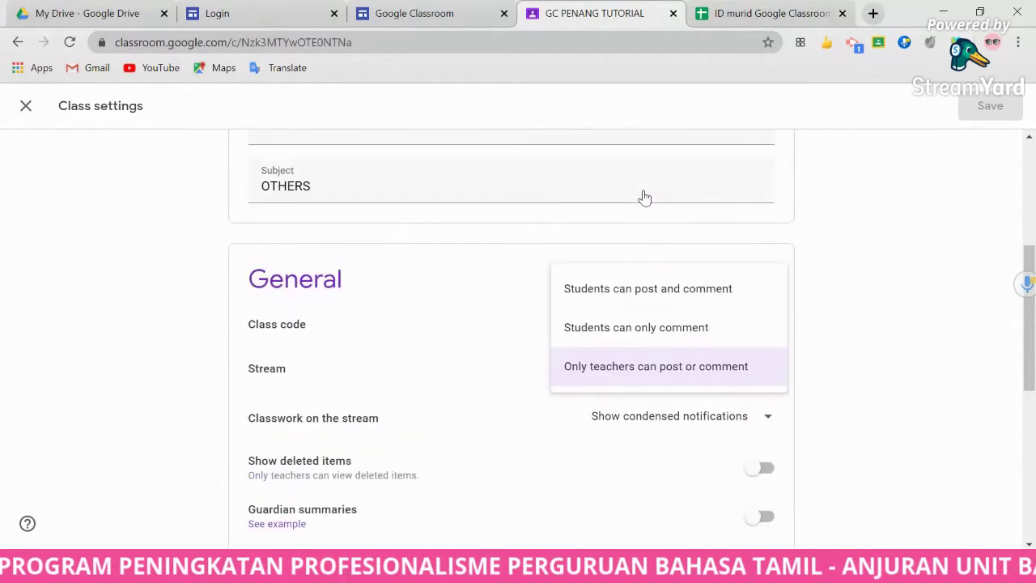
click(631, 293)
Step: Hide the Meet link from students and save the class settings
scroll(802, 380, down, 3)
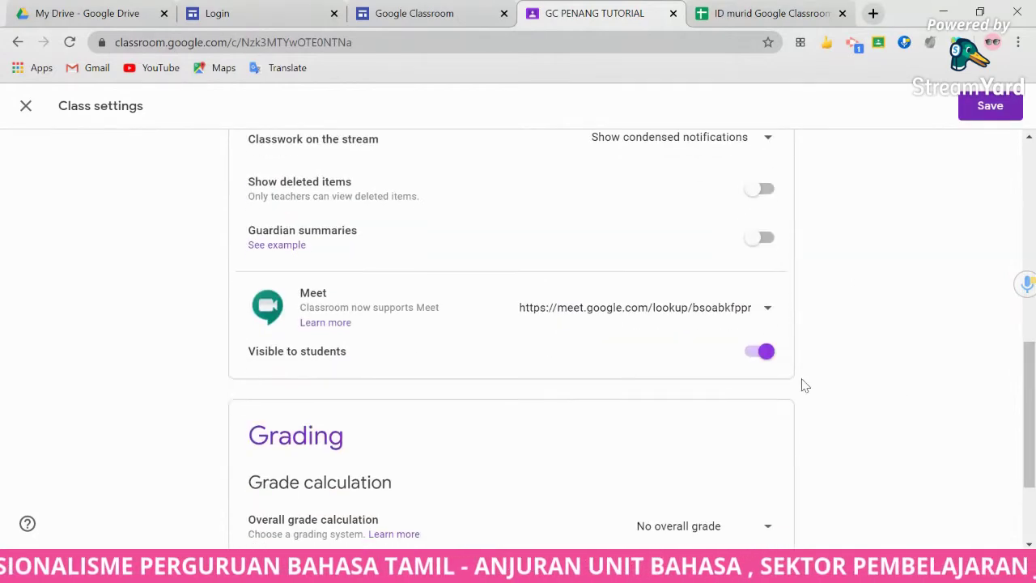
click(755, 358)
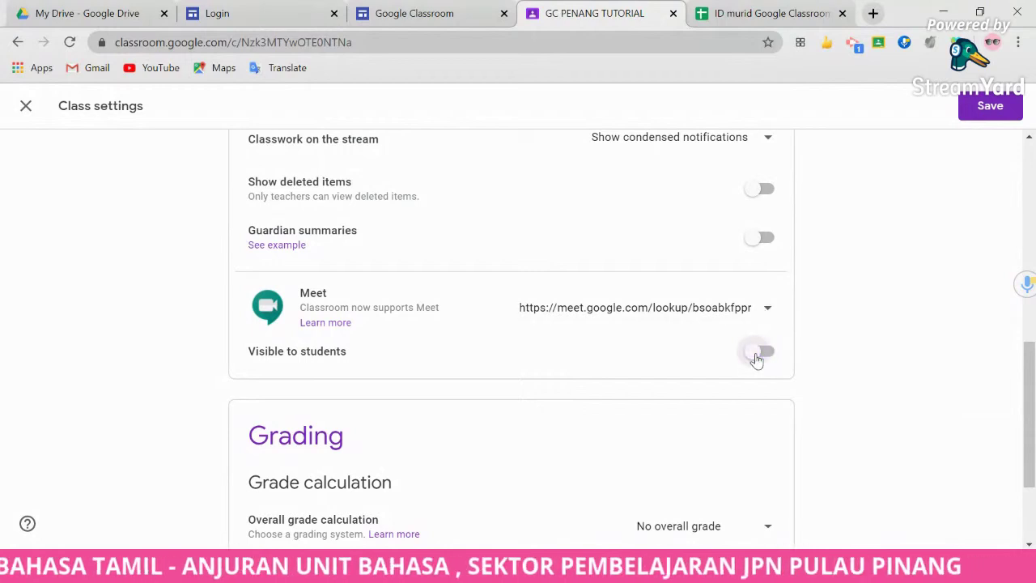
click(994, 108)
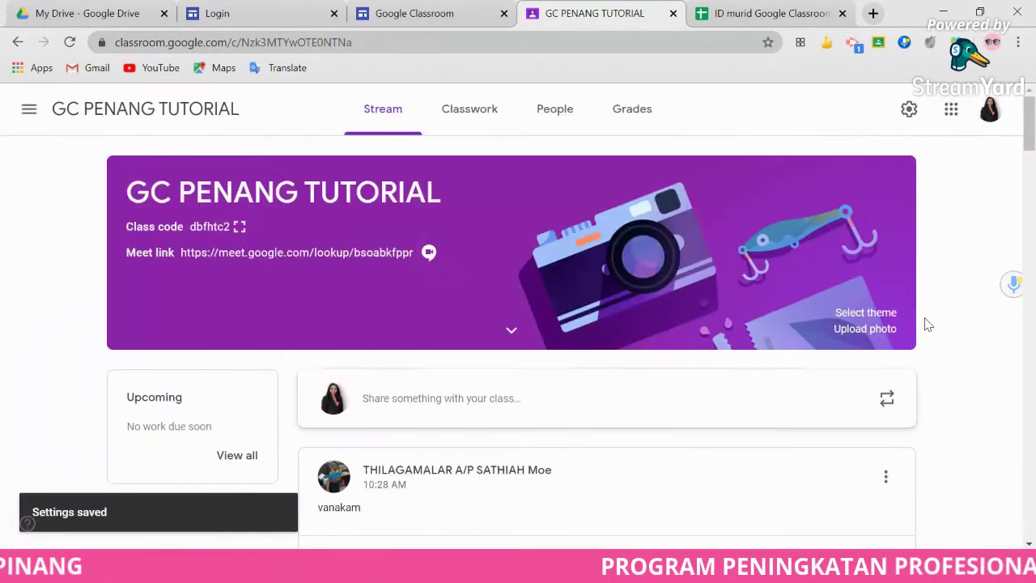
Step: Add a topic named 1.1 on the class's Classwork page
click(471, 116)
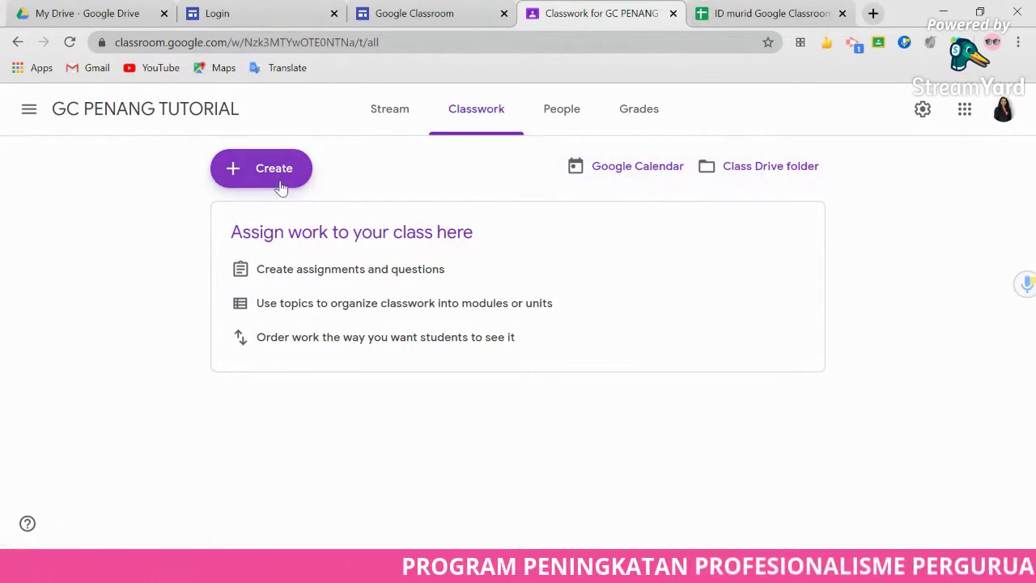
click(253, 185)
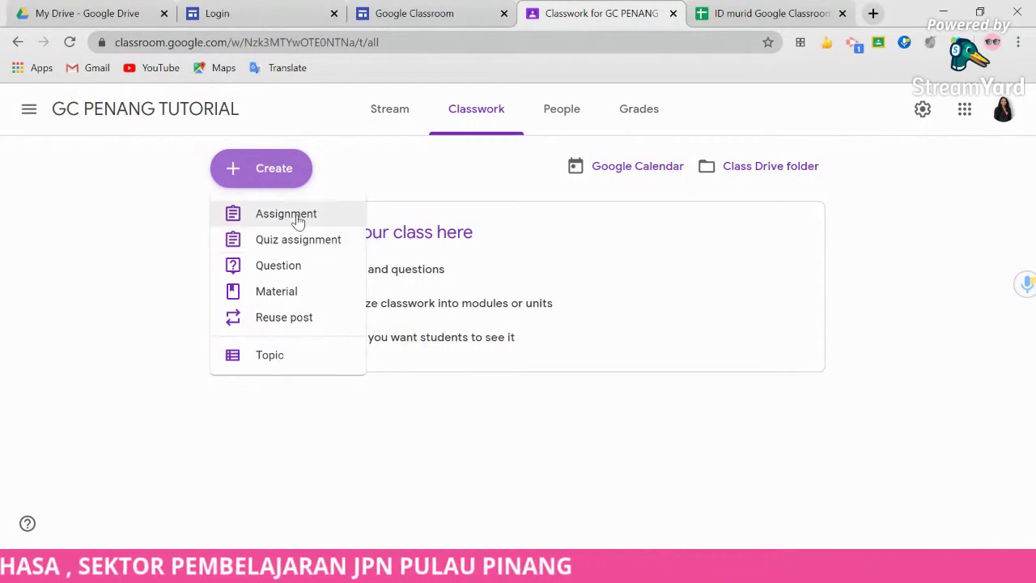
click(266, 366)
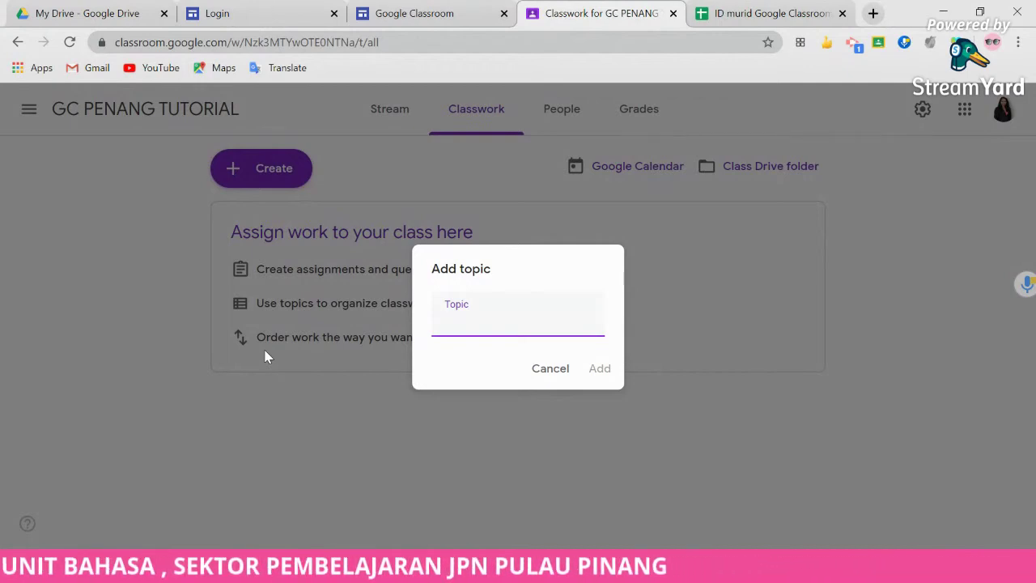
text(1.)
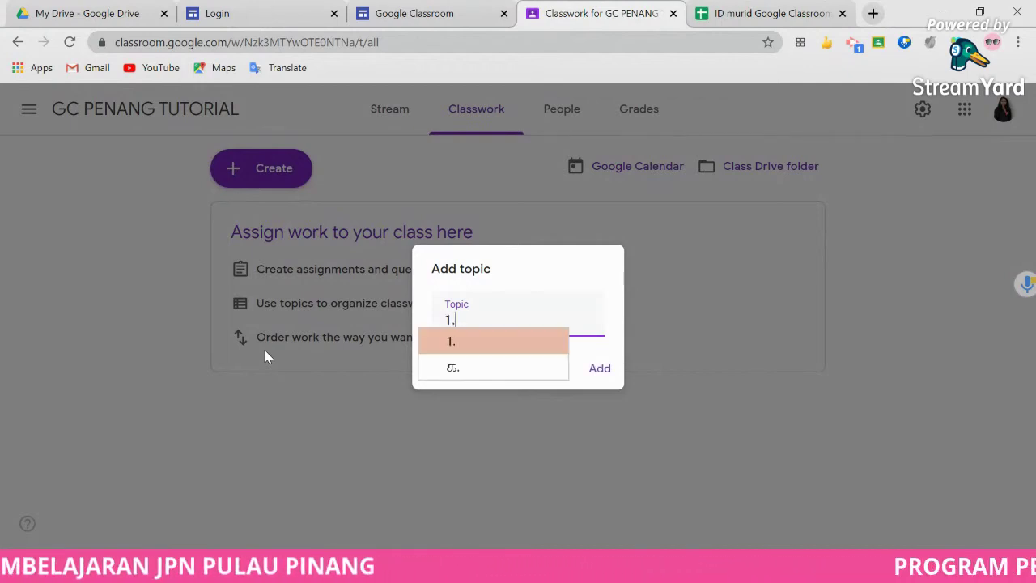
key(BackSpace)
key(BackSpace)
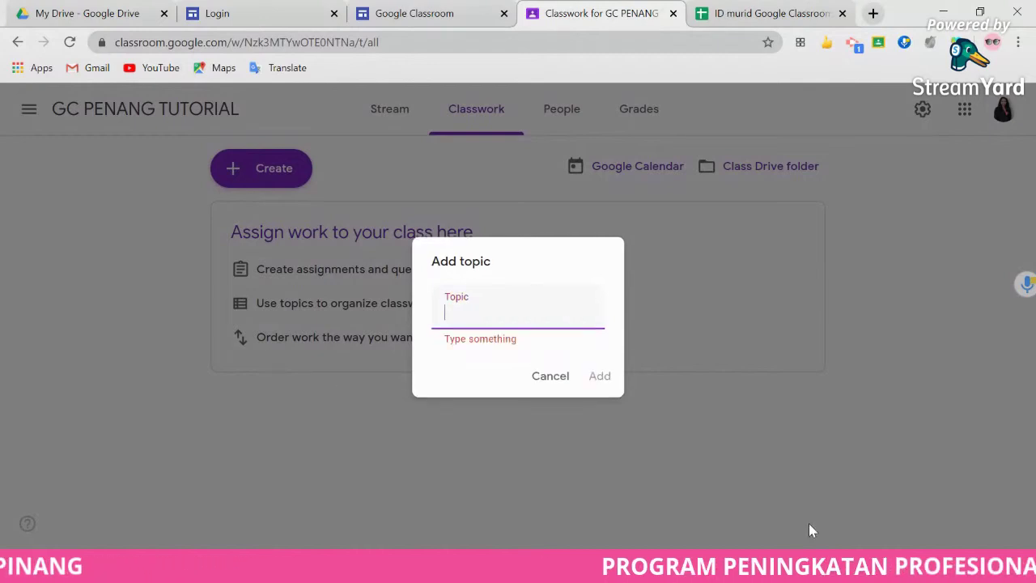
text(1.1)
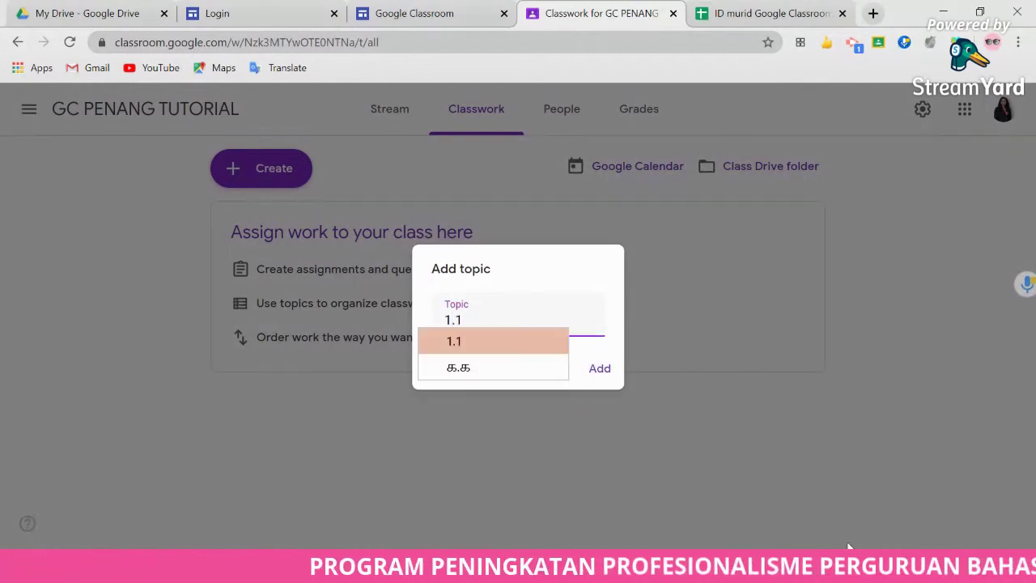
key(Escape)
click(599, 369)
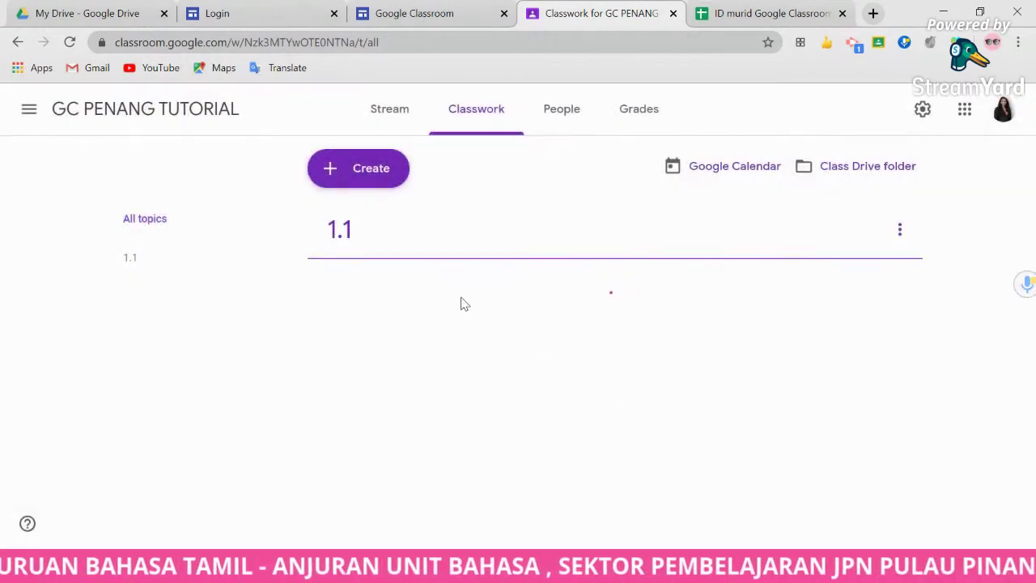
Step: Add two more topics named 1.2 and 1.3
click(351, 189)
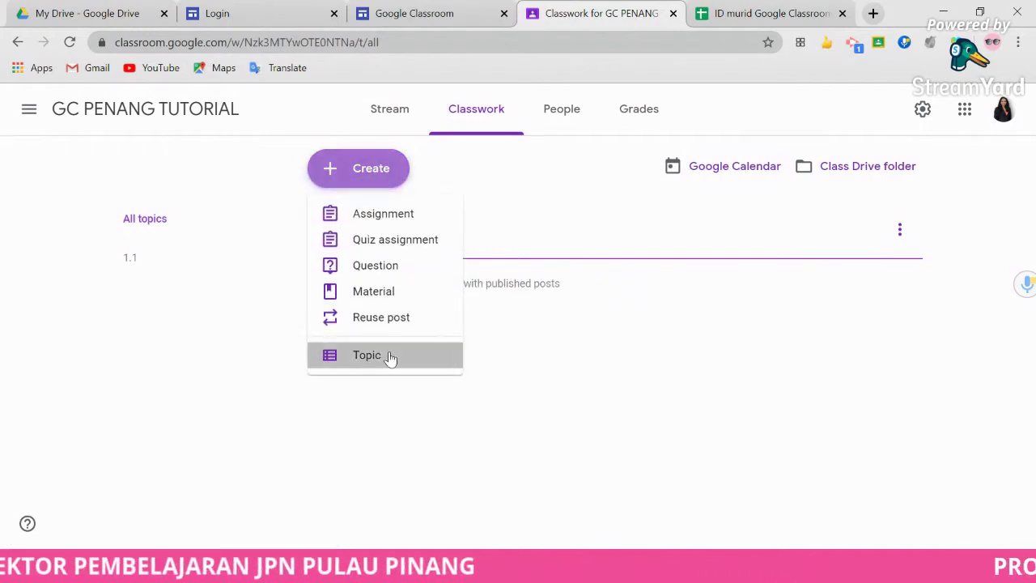
click(389, 357)
text(1.2)
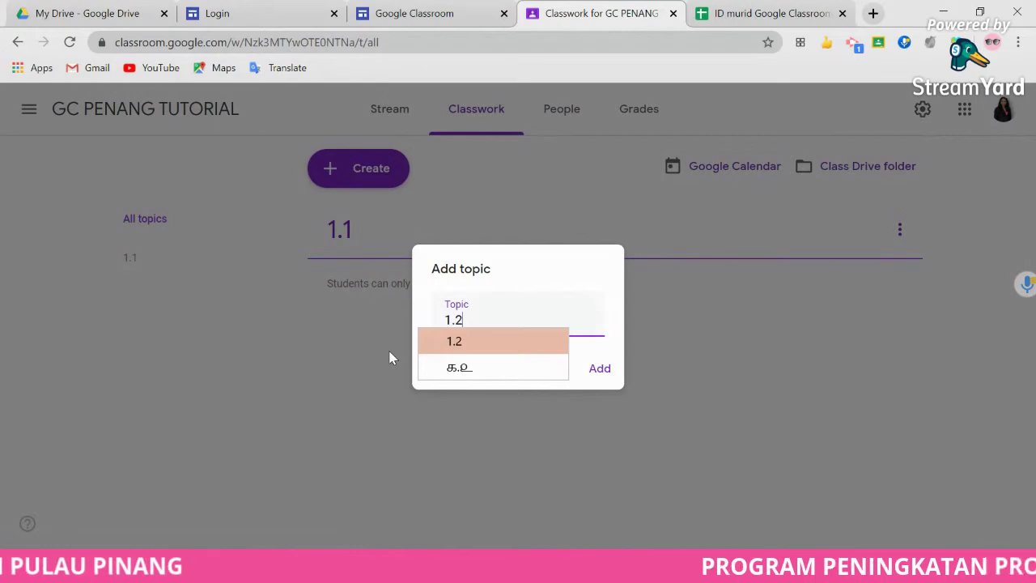
key(space)
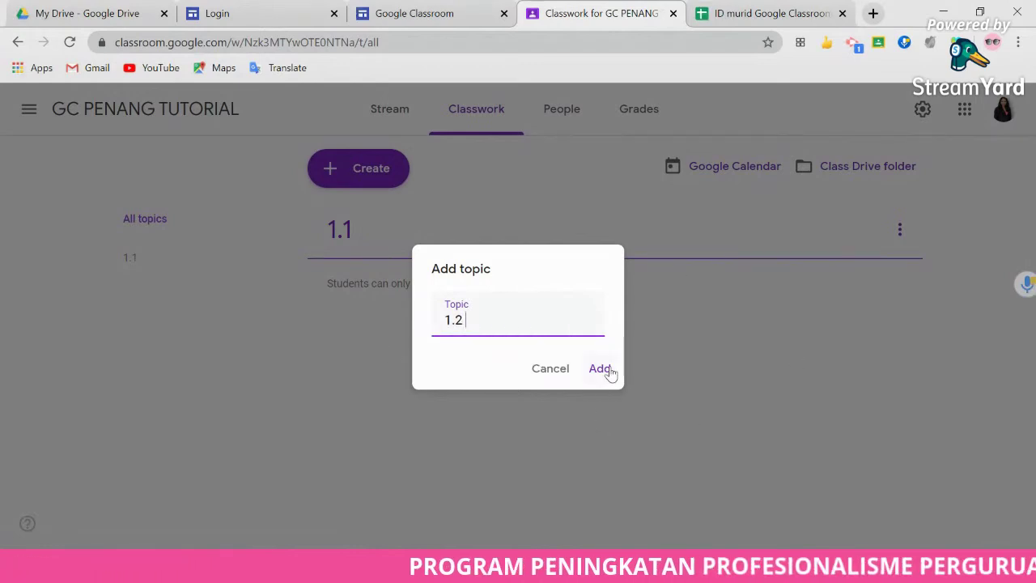
click(608, 369)
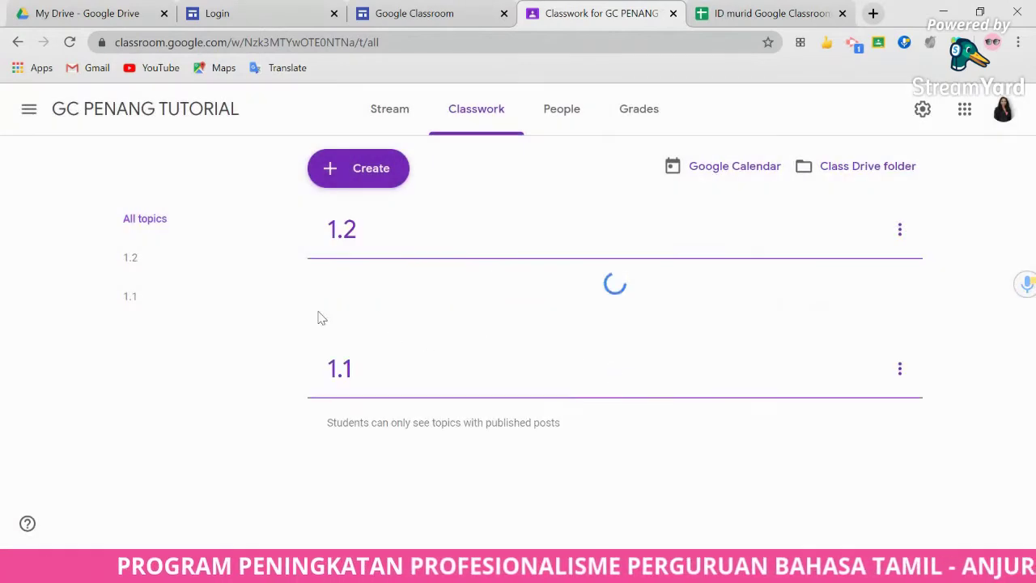
click(353, 172)
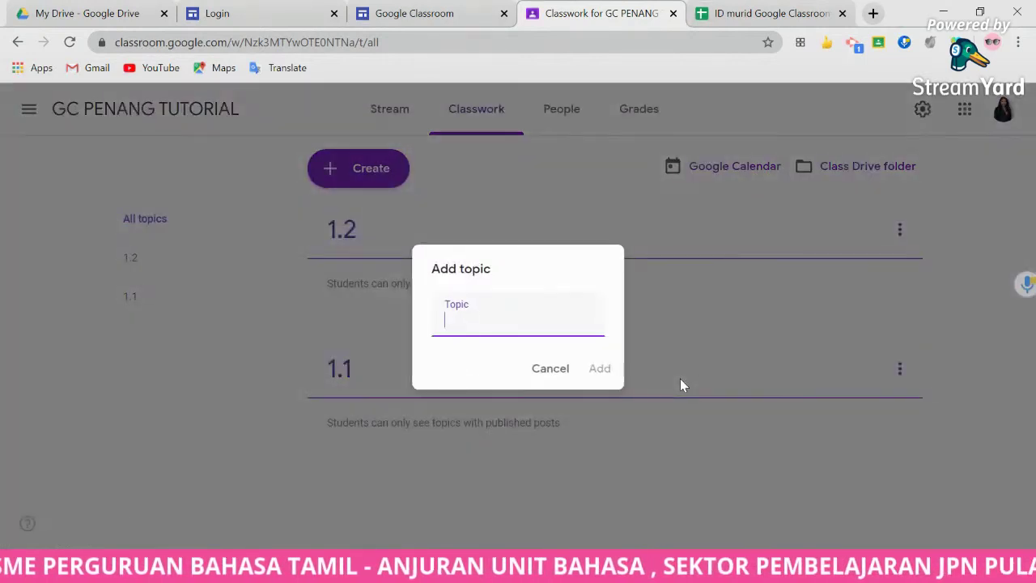
text(1.3)
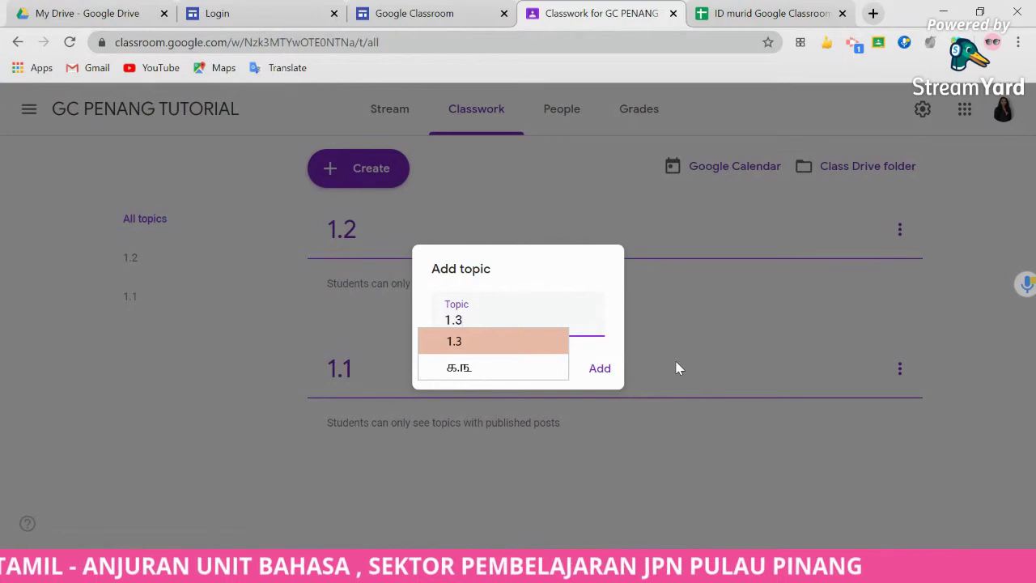
click(611, 370)
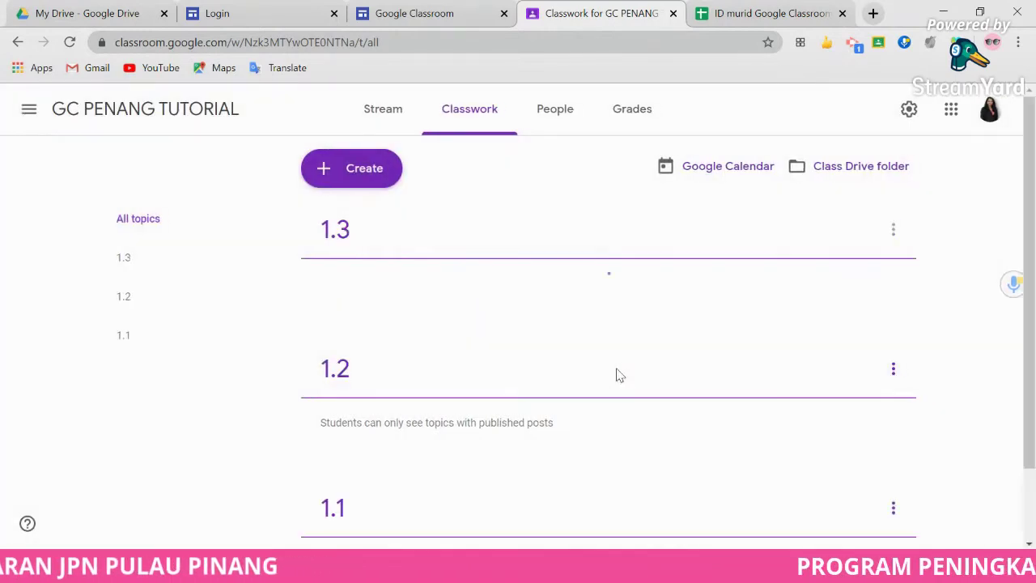
Step: Drag topic 1.1 to the top and topic 1.2 between 1.1 and 1.3
scroll(645, 278, down, 1)
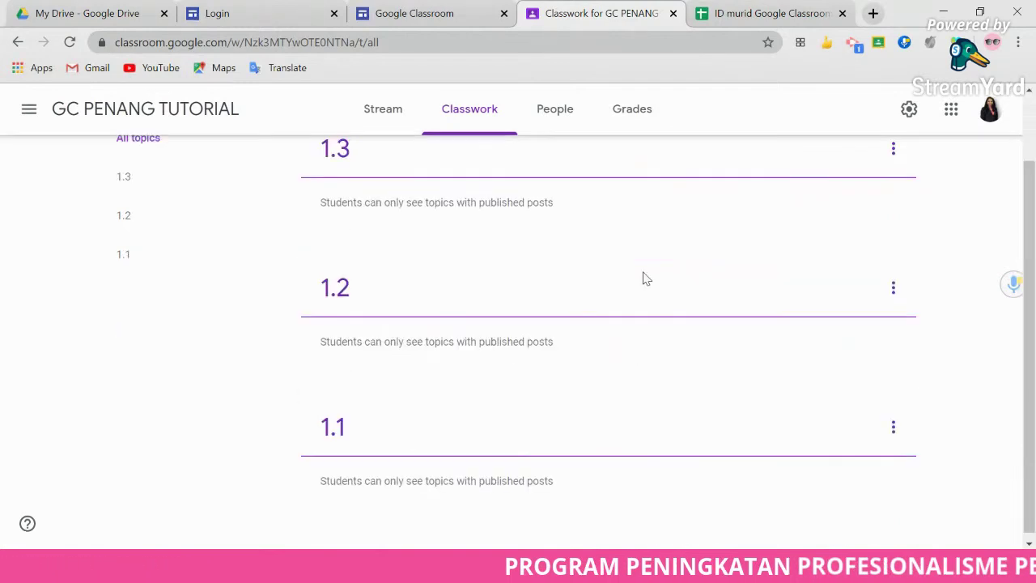
scroll(978, 377, up, 1)
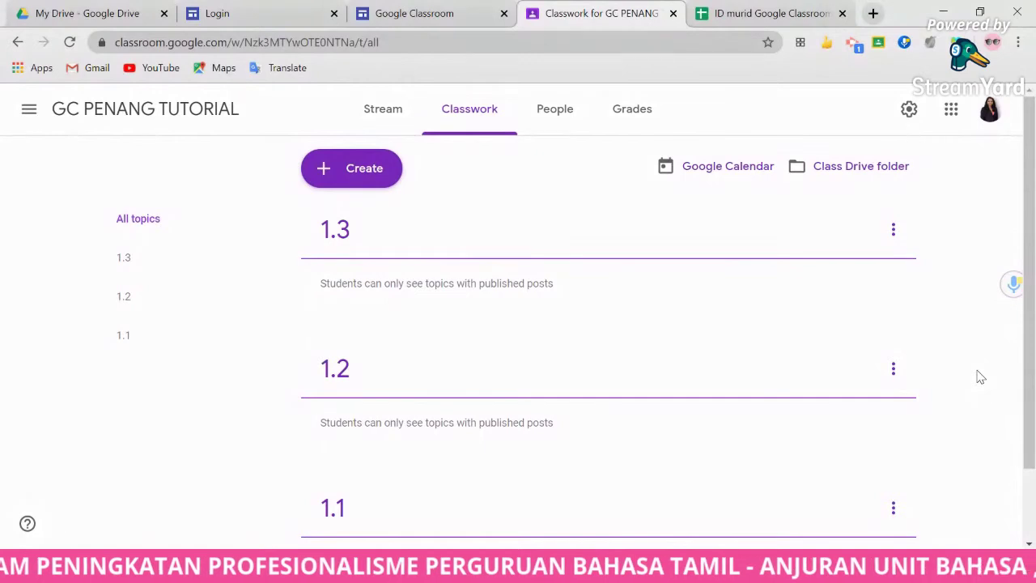
scroll(978, 377, down, 1)
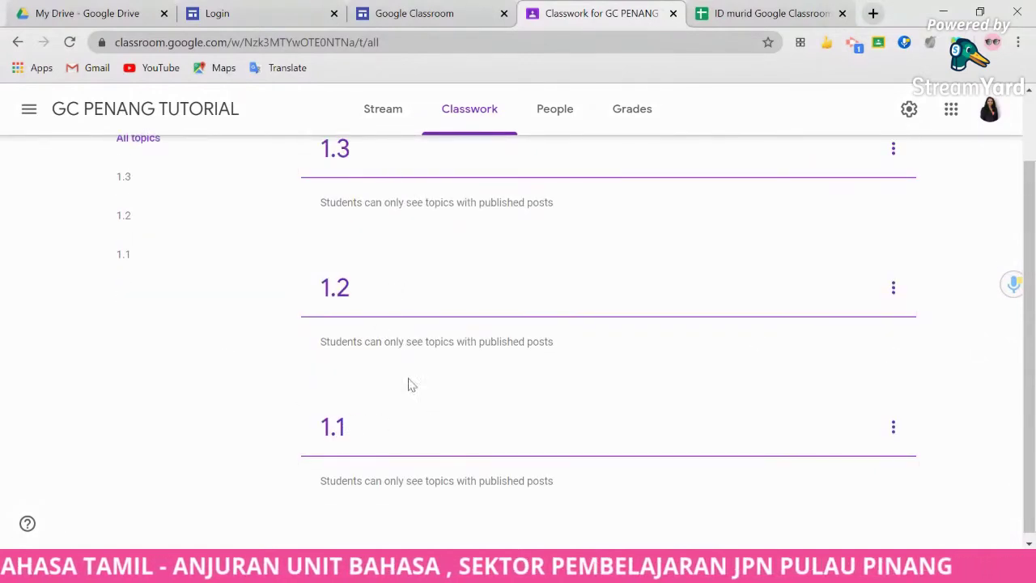
drag(419, 432, 421, 150)
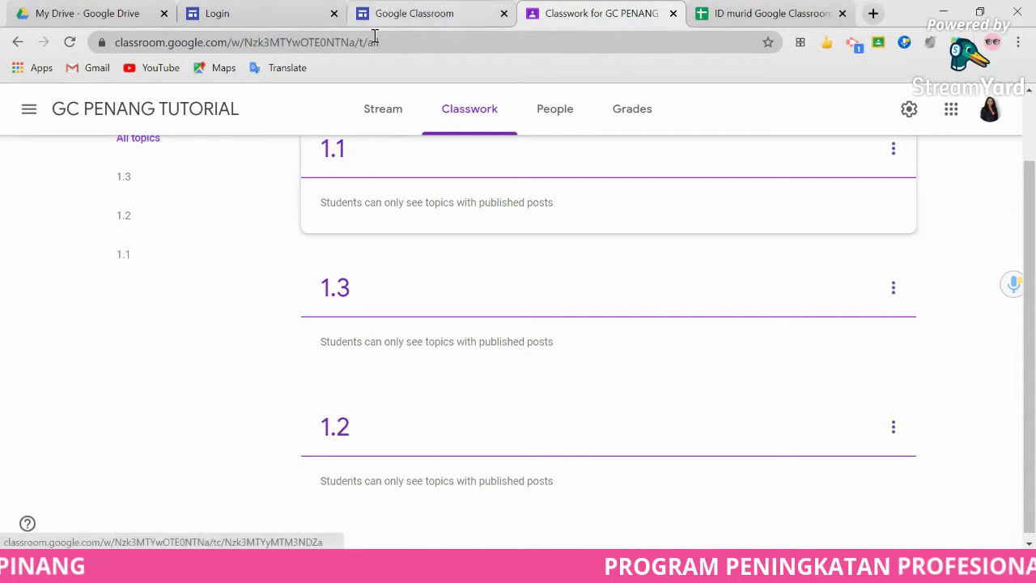
drag(359, 429, 429, 254)
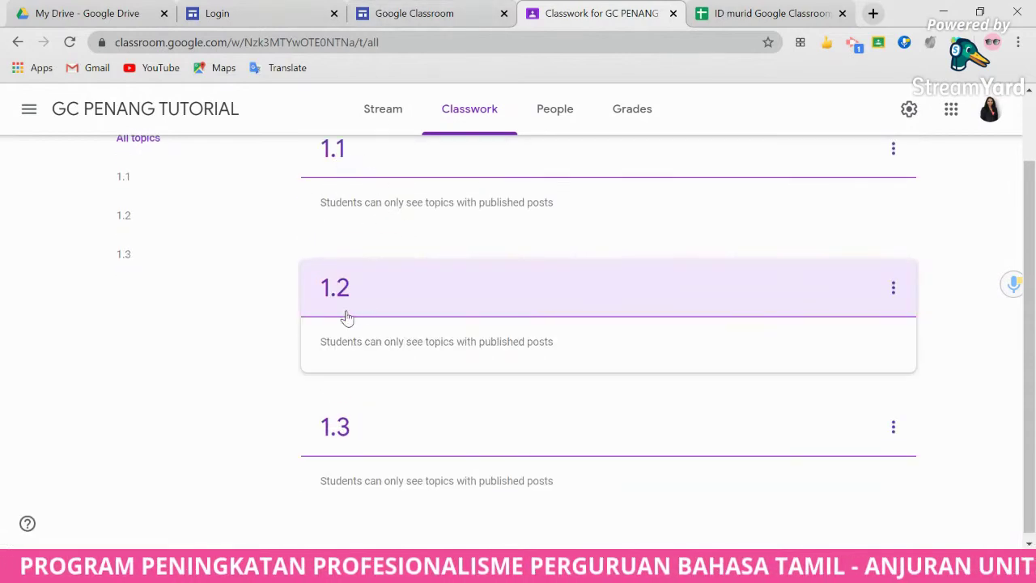
scroll(342, 316, up, 1)
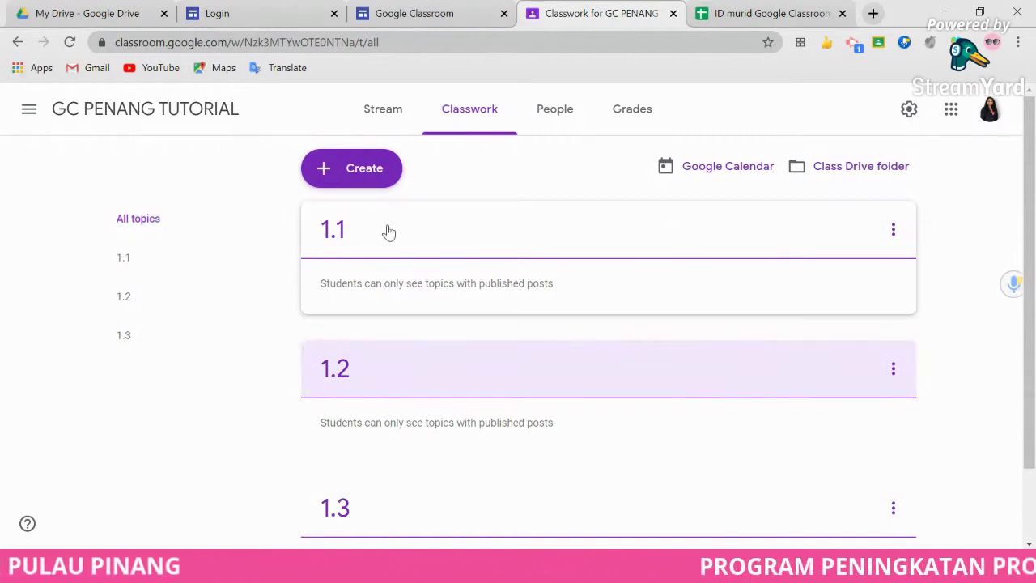
scroll(553, 309, down, 2)
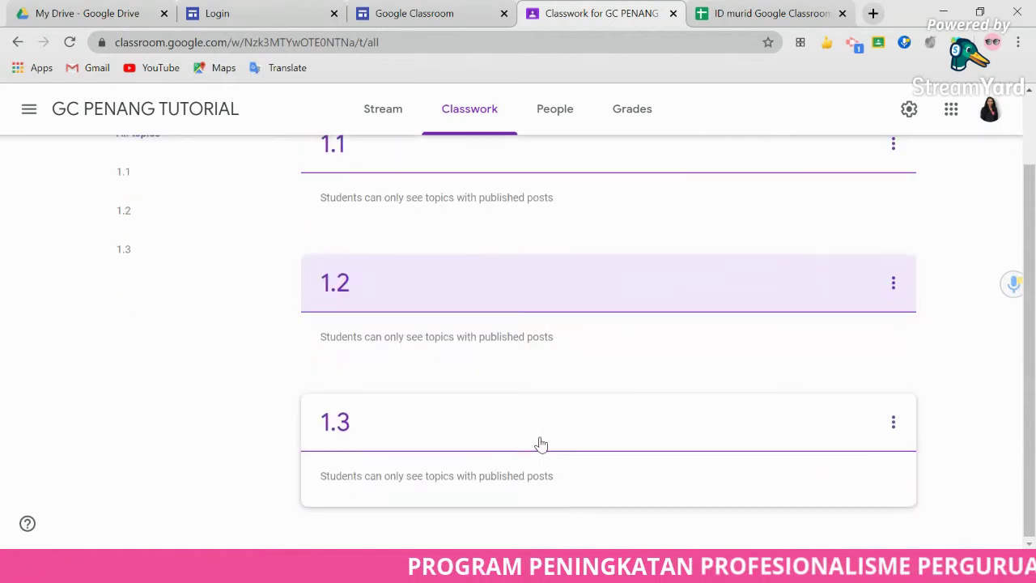
scroll(534, 413, up, 2)
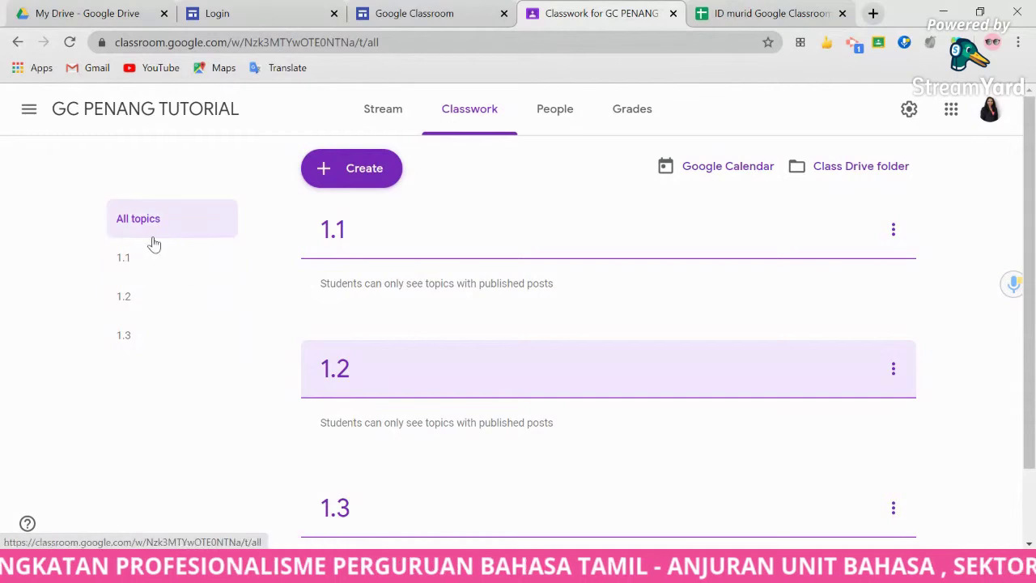
click(879, 44)
Step: Open the Google Classroom class list in a new browser tab
click(608, 172)
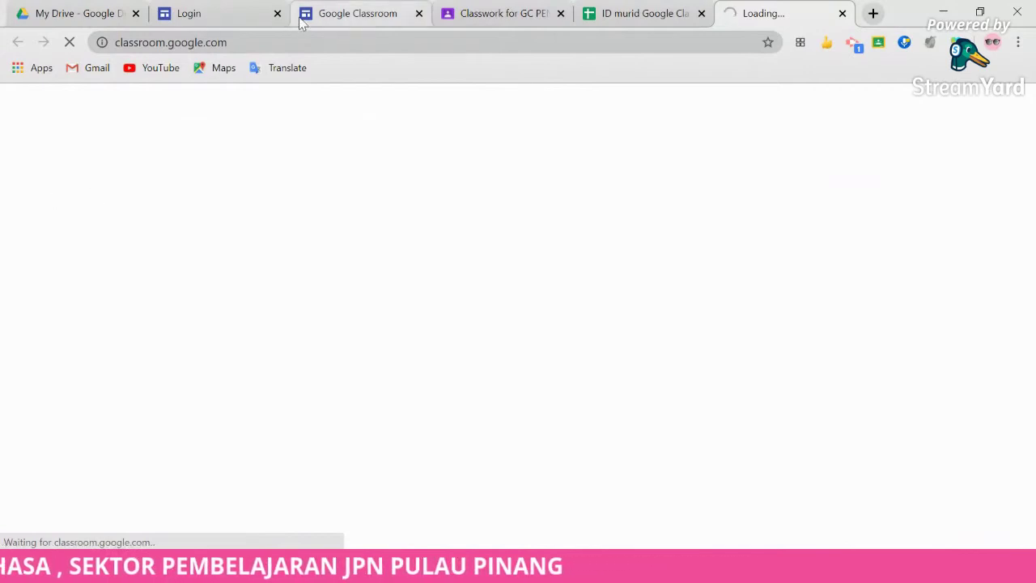
click(498, 13)
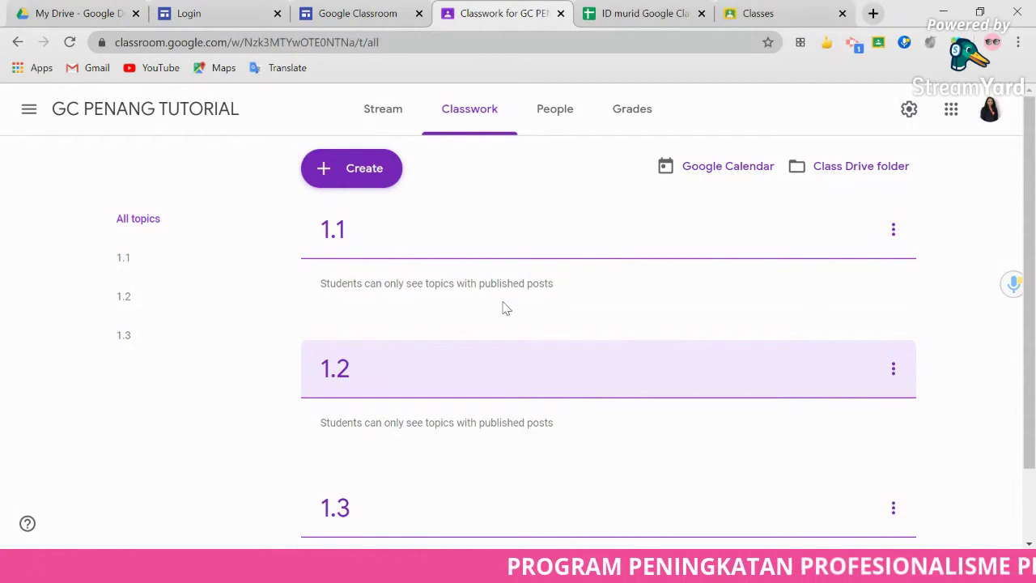
click(818, 9)
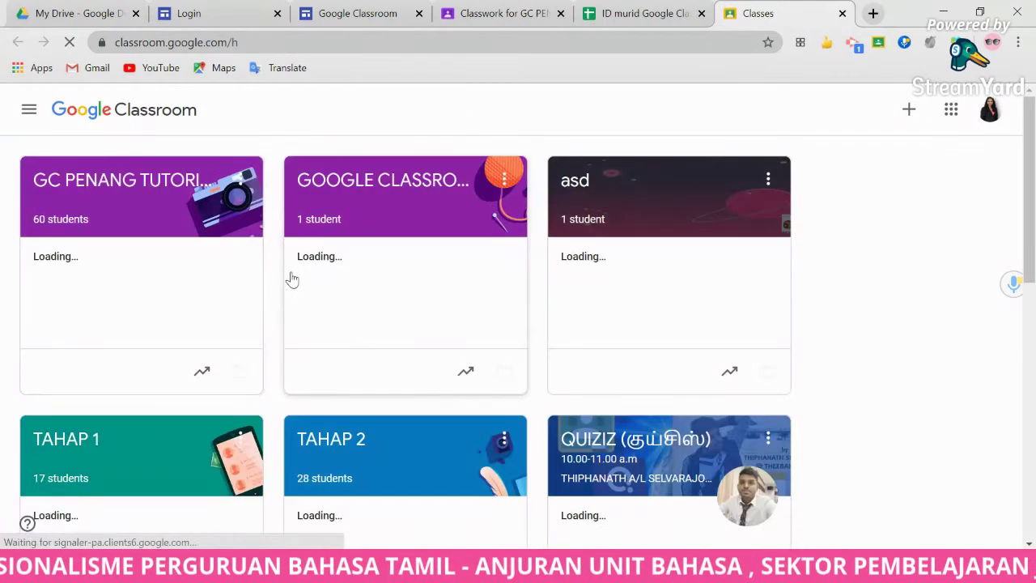
Step: Open the TAHAP 2 class card and scroll through its stream announcements
scroll(865, 322, down, 2)
scroll(864, 322, down, 2)
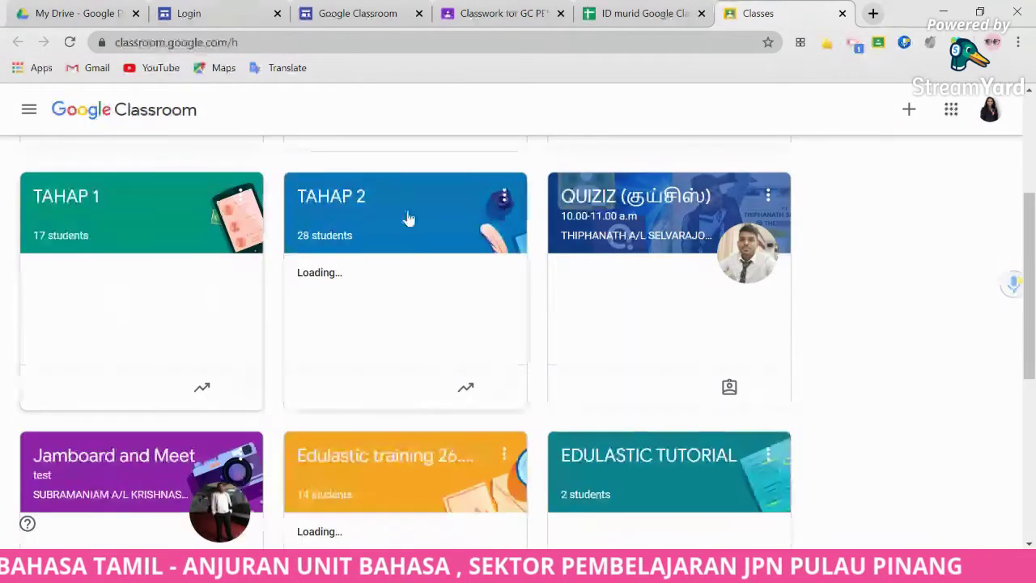
click(343, 217)
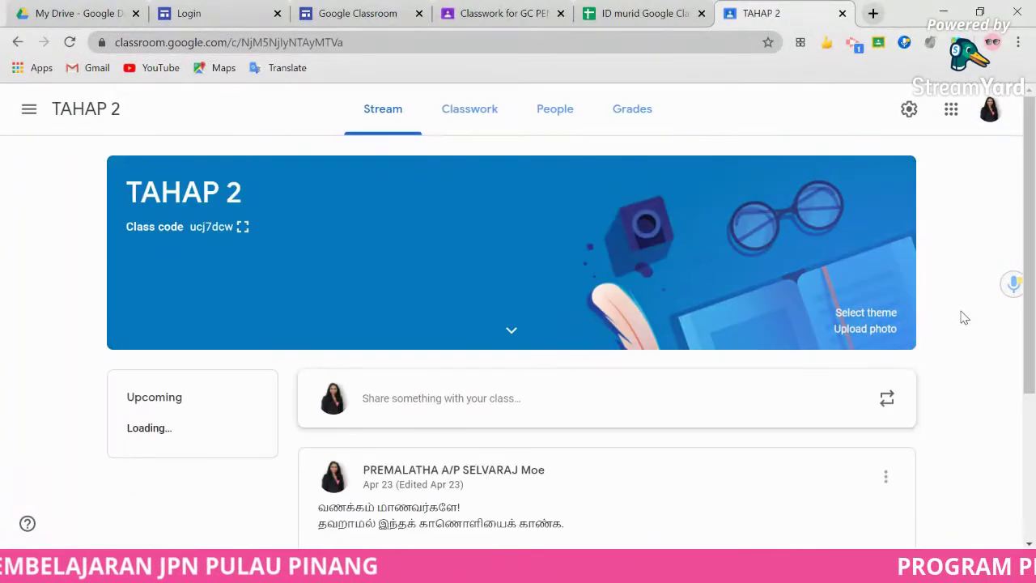
scroll(960, 317, down, 3)
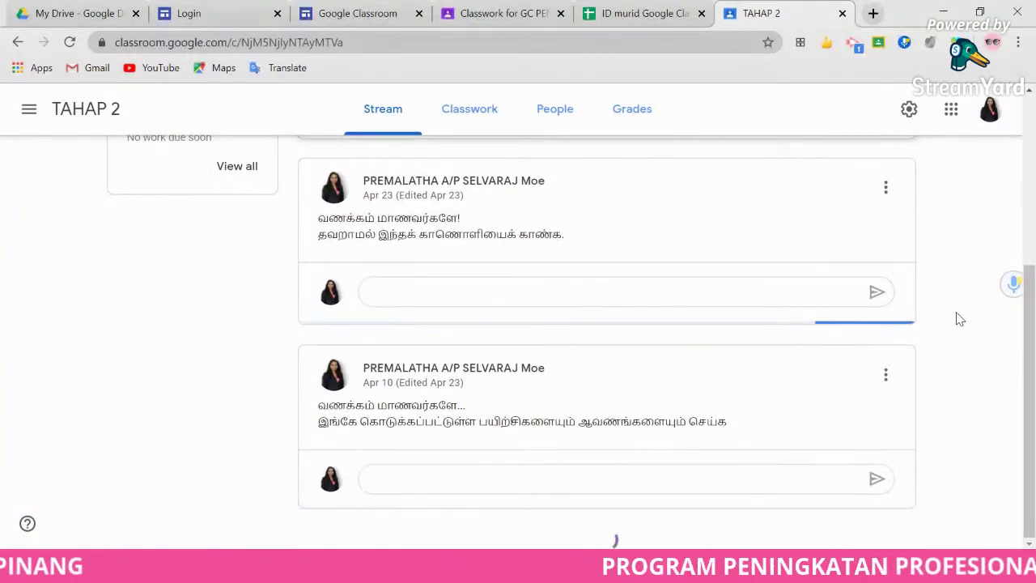
scroll(960, 319, up, 2)
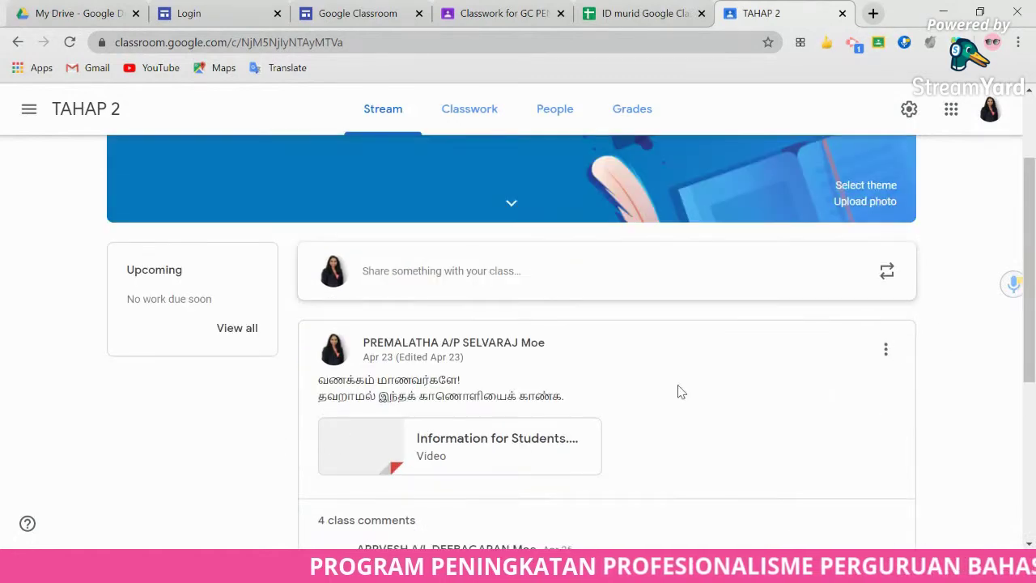
scroll(358, 370, down, 1)
scroll(459, 362, down, 1)
scroll(460, 361, down, 1)
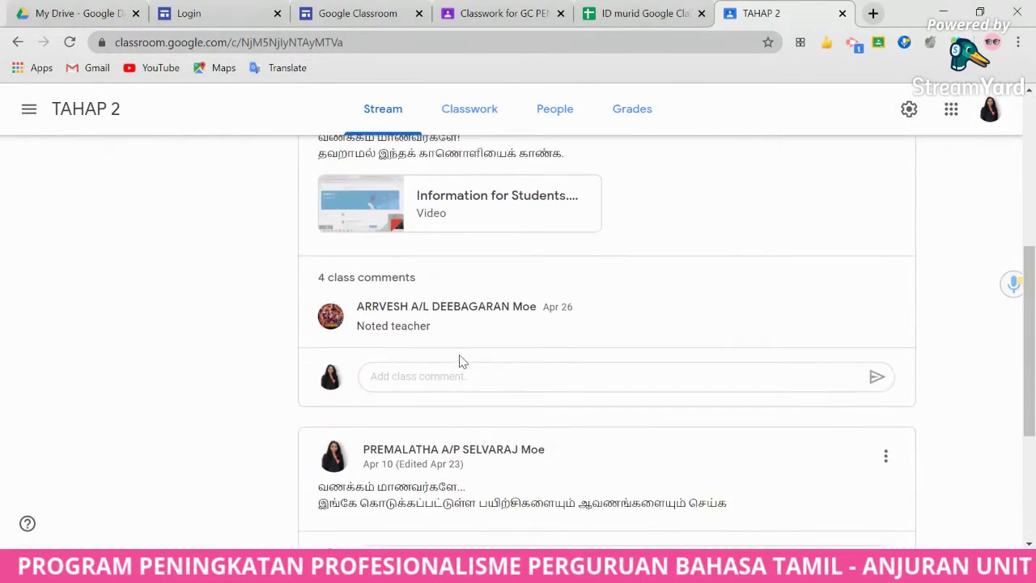
scroll(460, 361, up, 1)
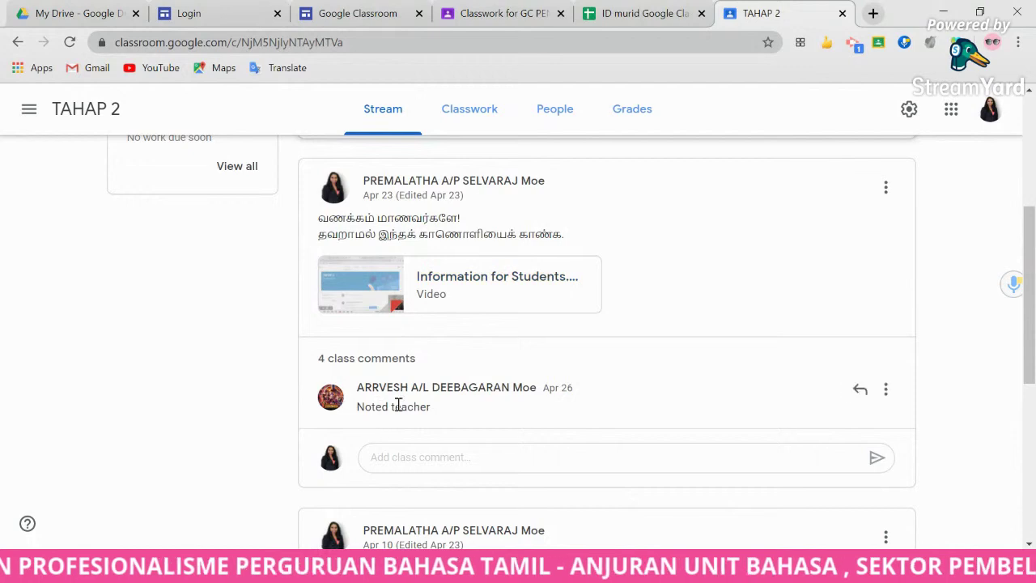
scroll(502, 412, up, 4)
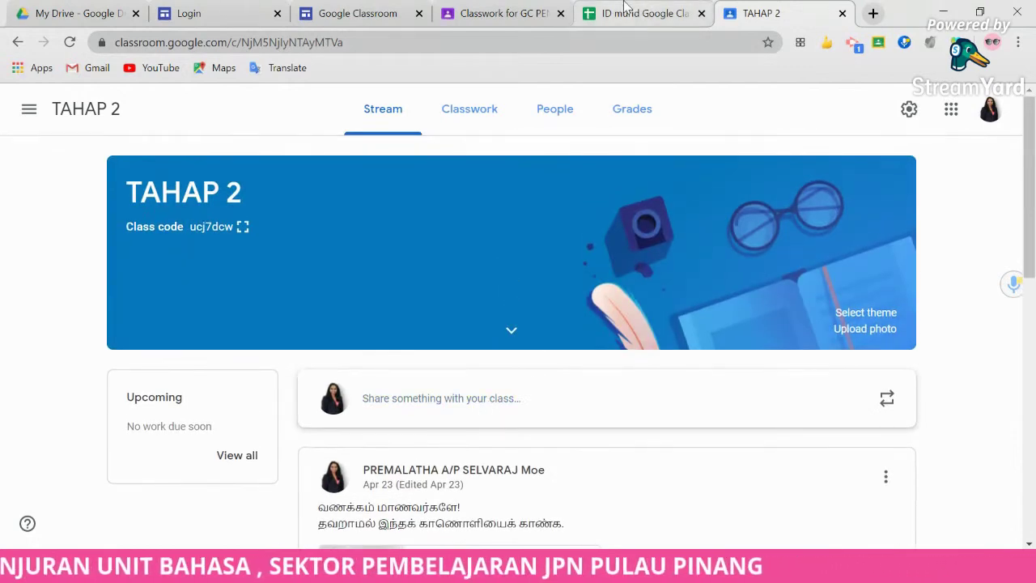
Step: Open TAHAP 2's Classwork and jump to topics 2.1 and கணிதம்
click(475, 120)
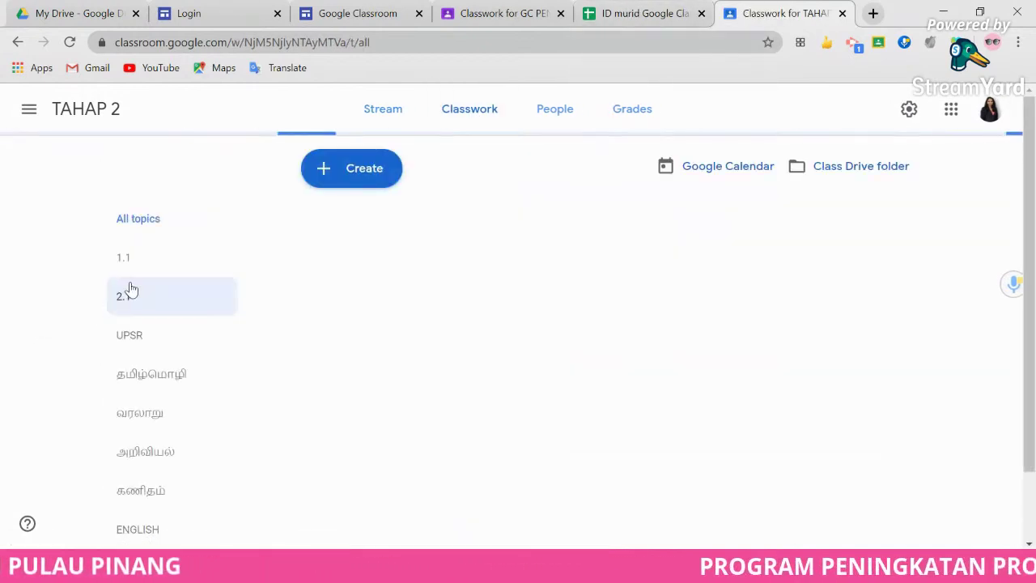
click(128, 293)
click(139, 329)
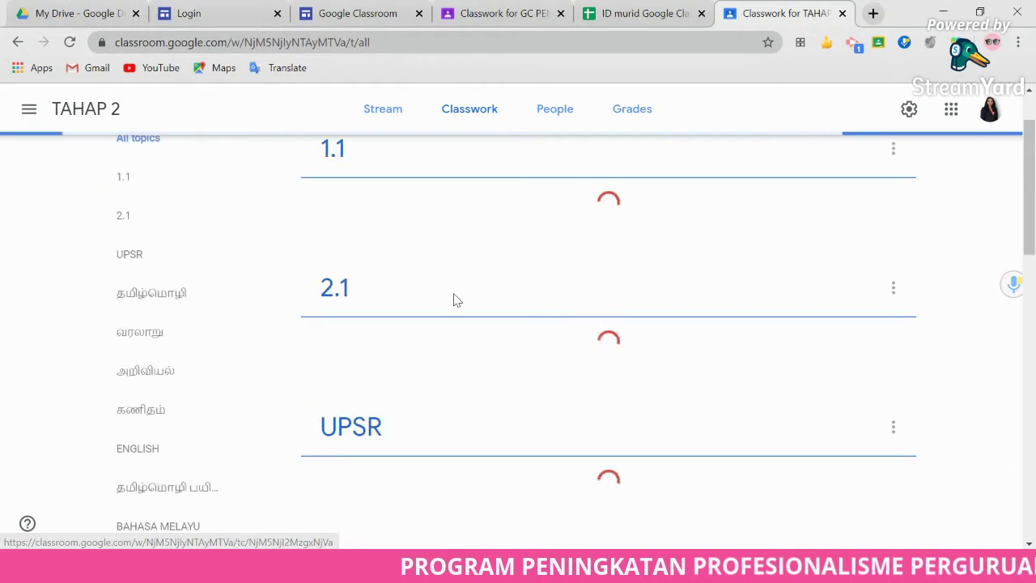
Step: Scroll through TAHAP 2's classwork, then return to the GC PENANG TUTORIAL Classwork tab
scroll(455, 339, down, 2)
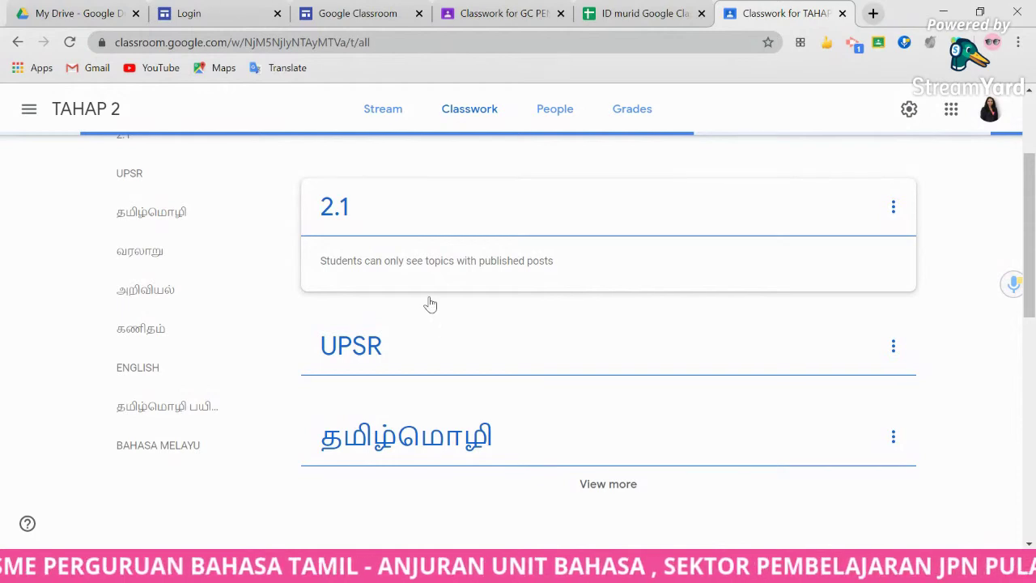
scroll(637, 298, down, 6)
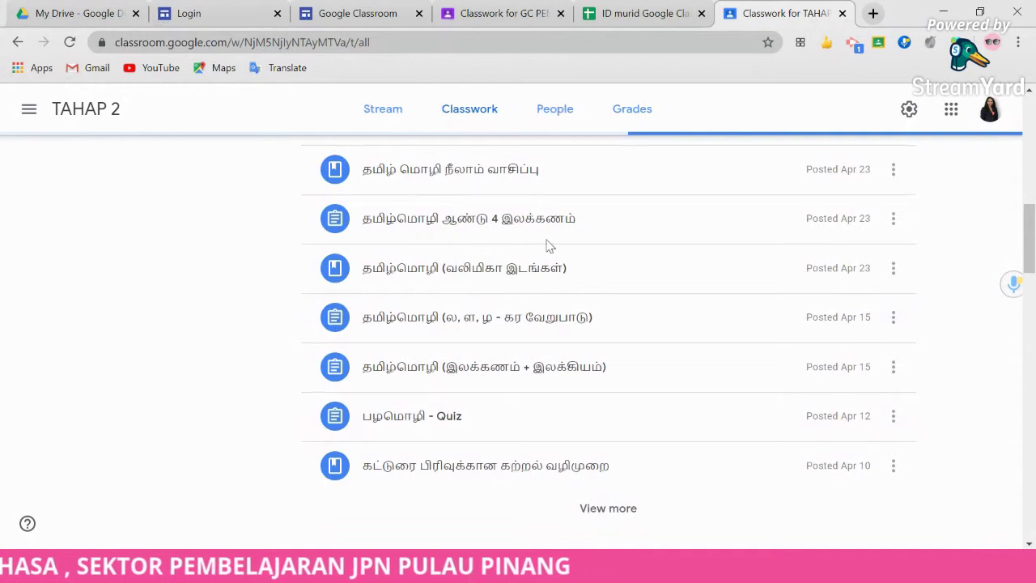
scroll(566, 267, down, 2)
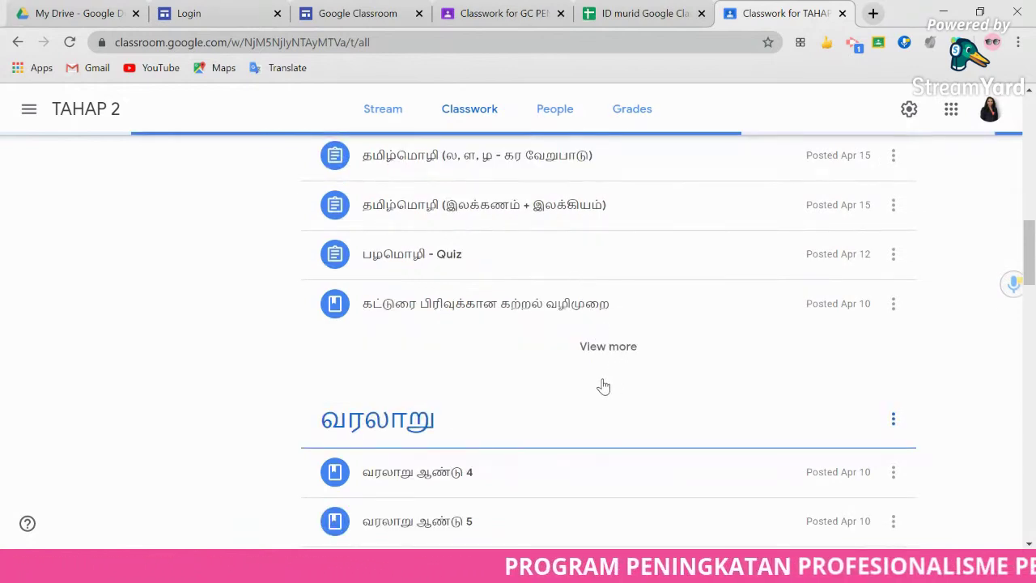
scroll(602, 386, up, 2)
scroll(613, 313, down, 6)
scroll(612, 305, up, 1)
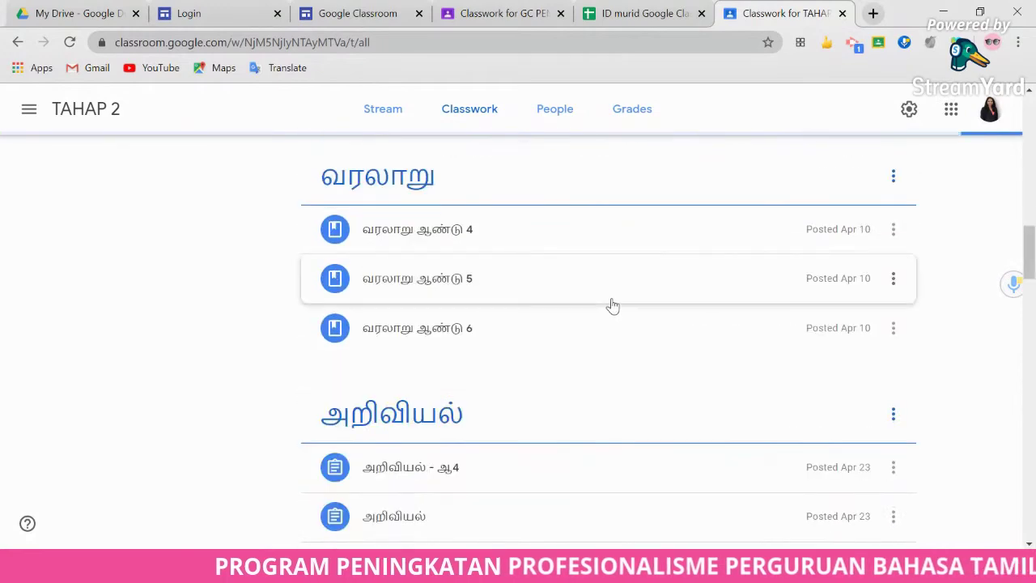
drag(1029, 251, 1029, 158)
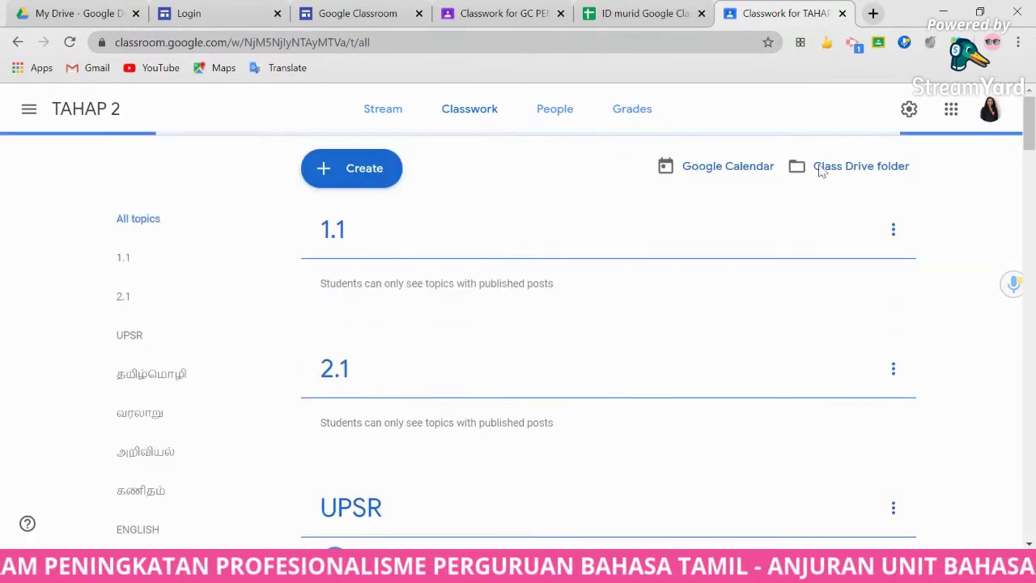
scroll(127, 453, down, 1)
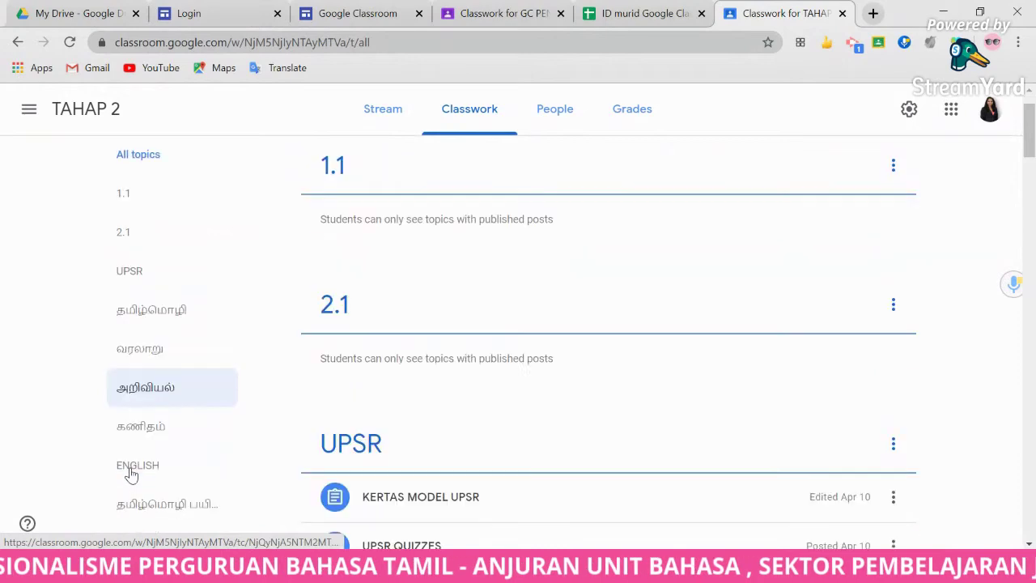
scroll(129, 474, down, 2)
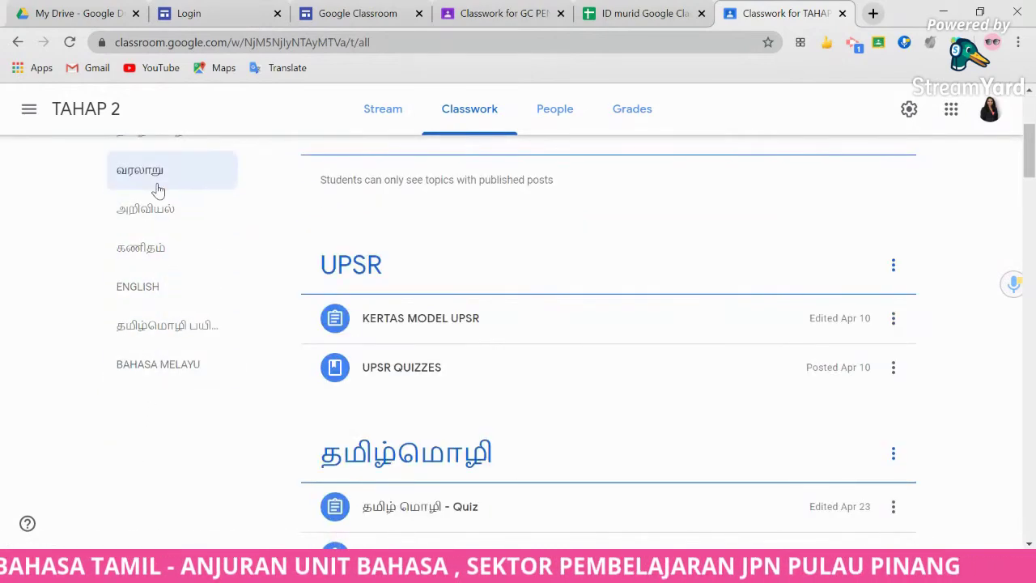
scroll(160, 212, up, 1)
scroll(160, 212, up, 2)
click(486, 13)
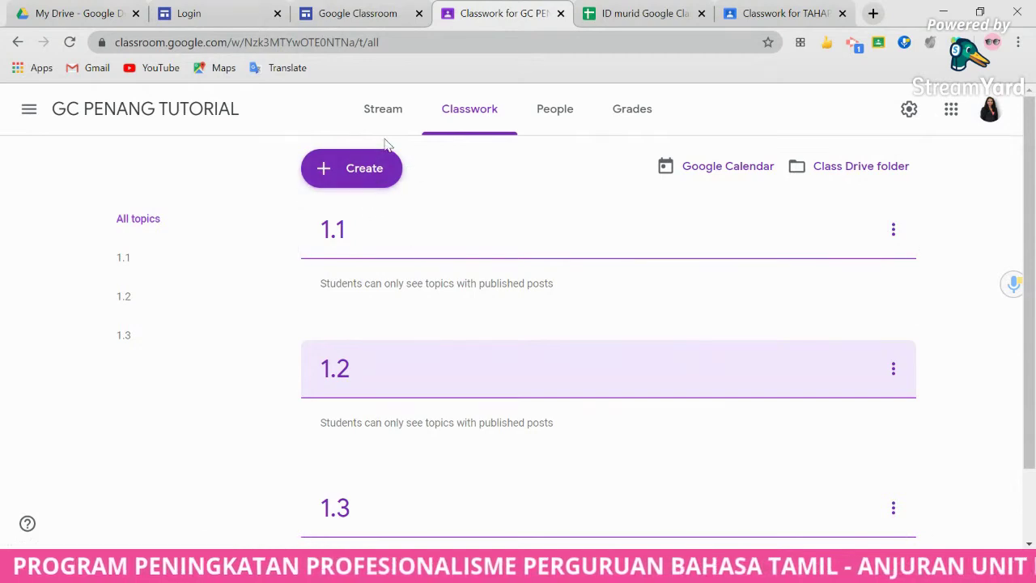
Step: Choose Assignment from the Create menu on GC PENANG TUTORIAL's Classwork page
click(363, 172)
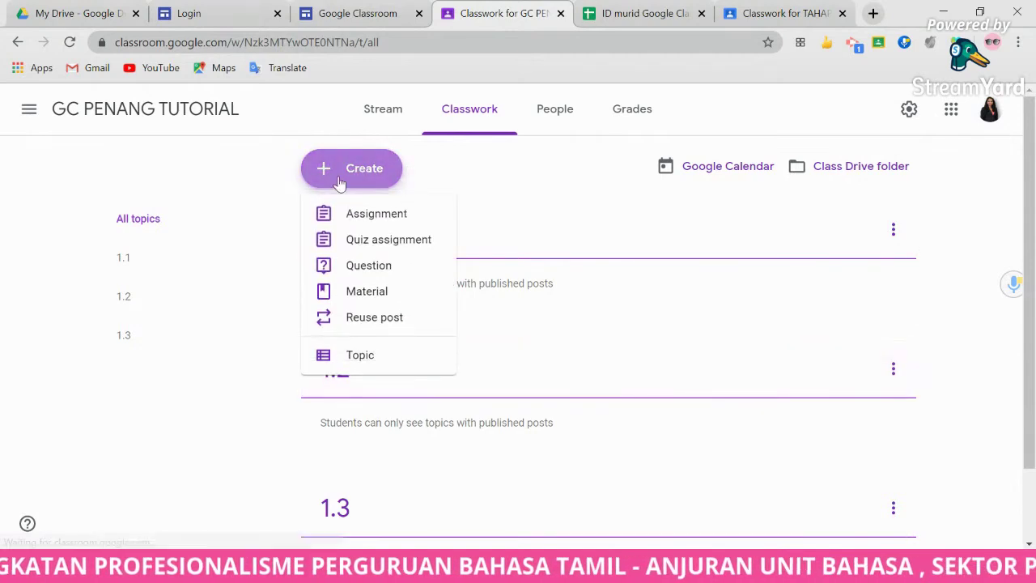
click(354, 216)
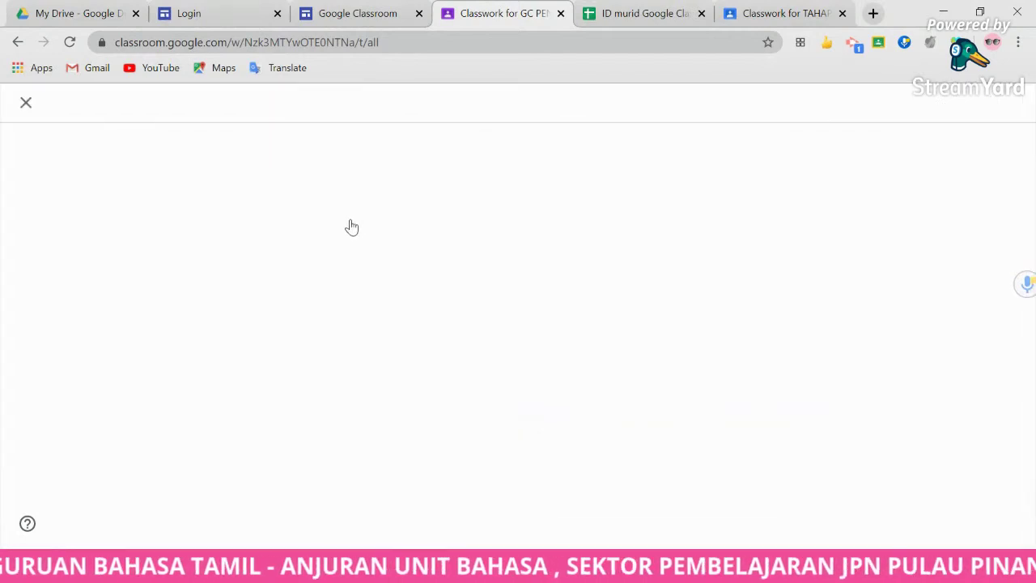
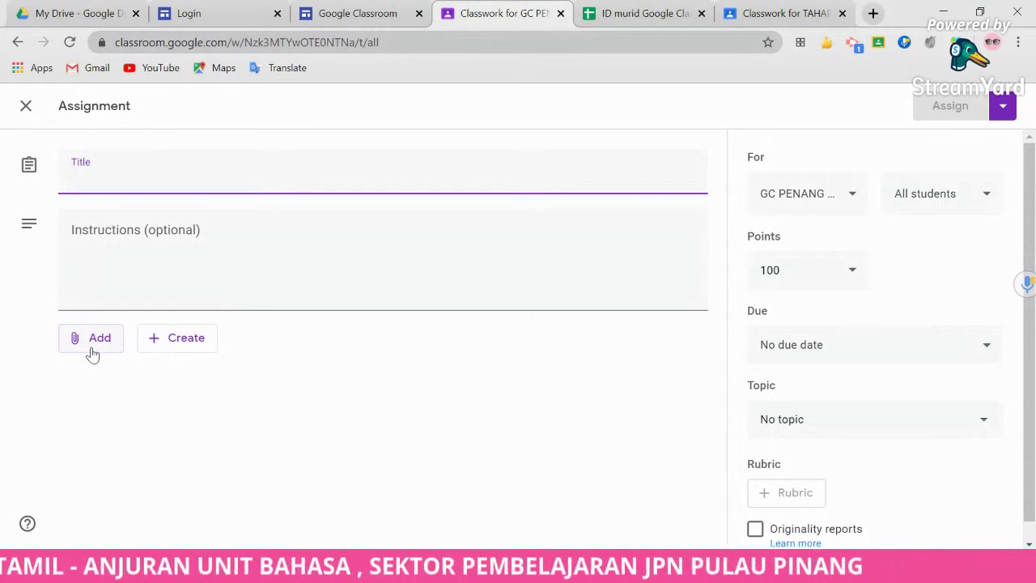
Step: Choose Google Drive from the assignment's Add menu to open the file picker
click(83, 341)
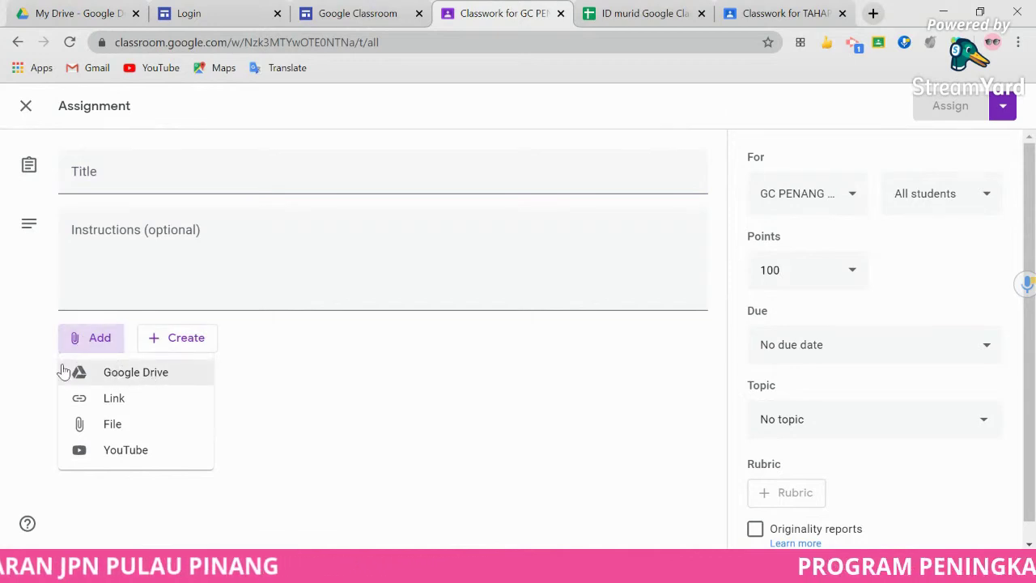
click(139, 377)
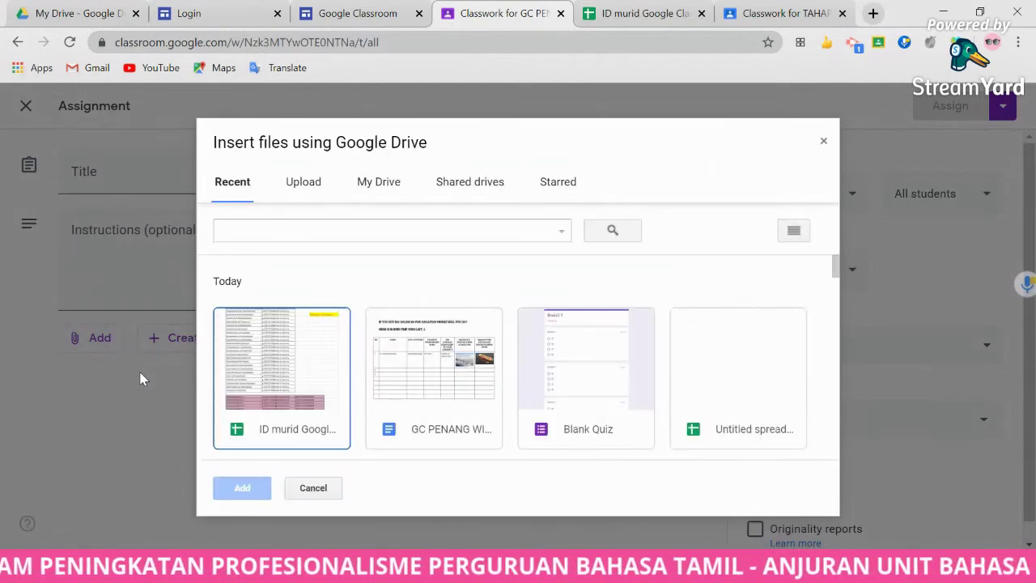
Step: Switch the Drive picker to list view and attach the image kathai.jpg
scroll(520, 401, down, 5)
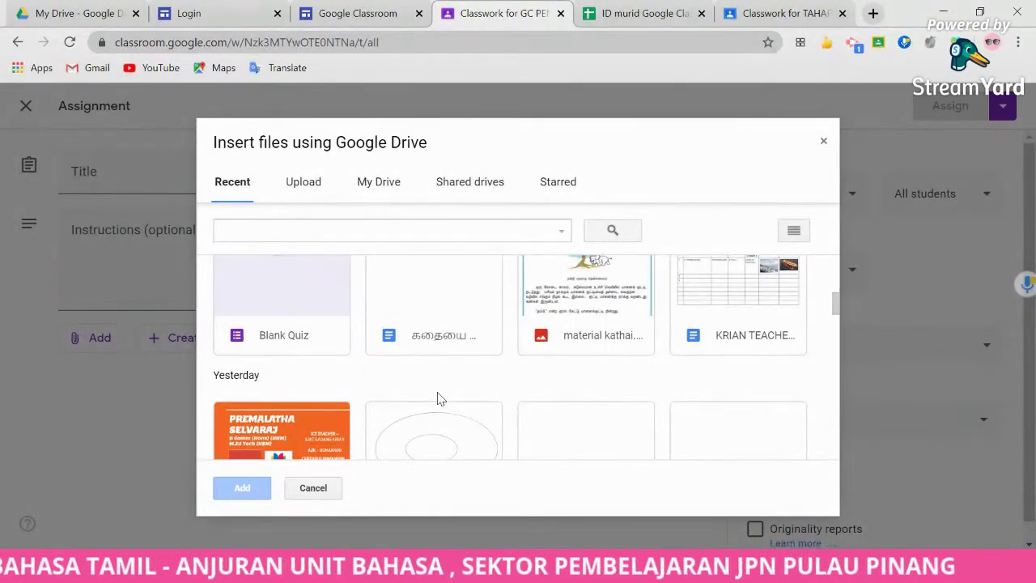
scroll(437, 398, down, 2)
scroll(437, 398, down, 2)
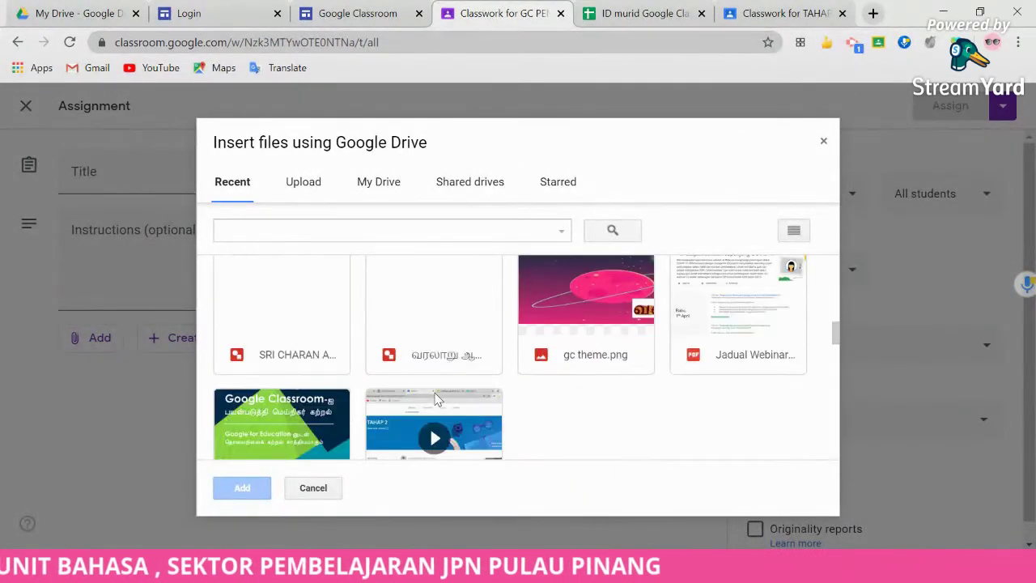
scroll(437, 398, down, 2)
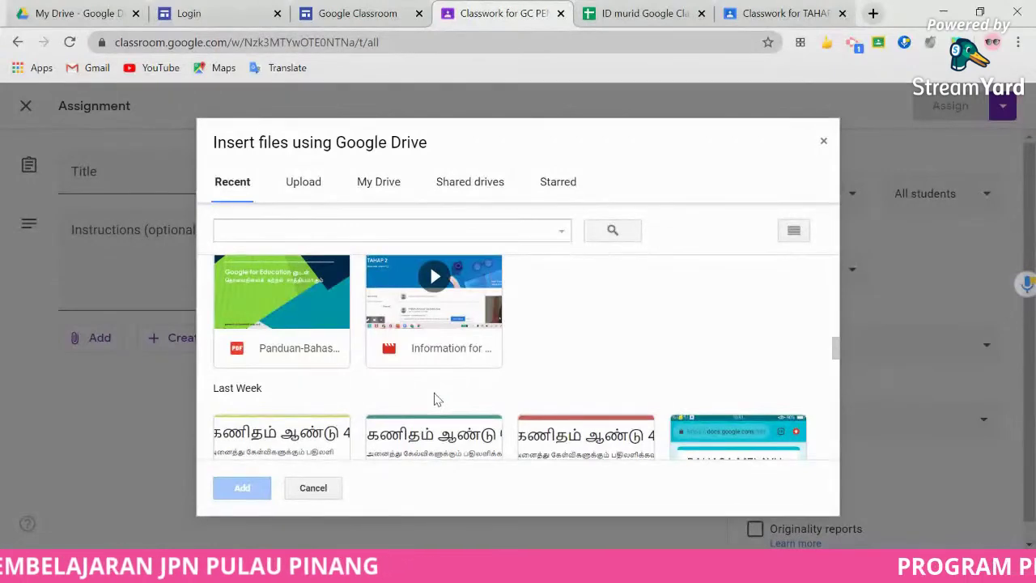
scroll(437, 398, up, 7)
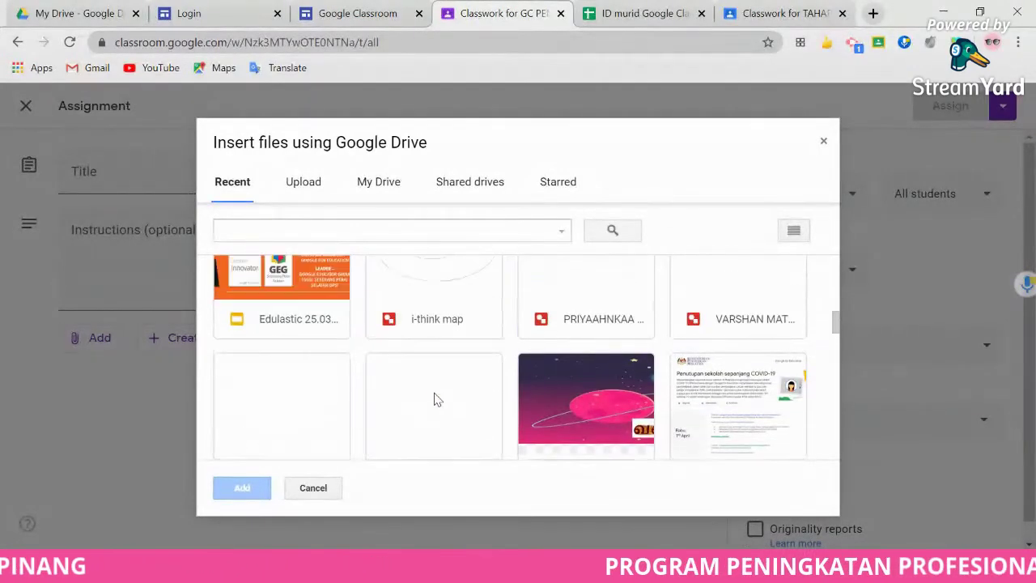
scroll(434, 399, up, 5)
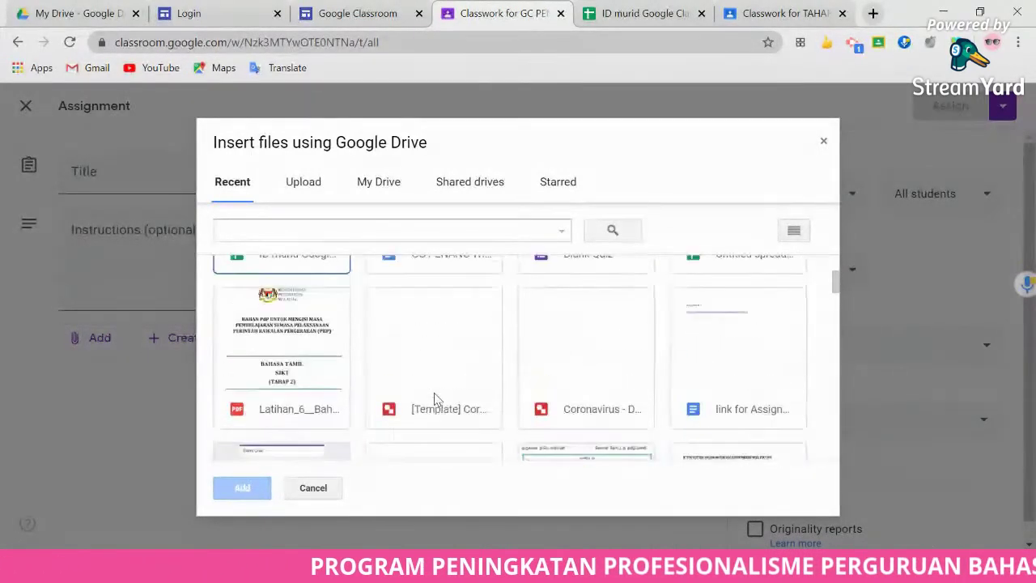
click(793, 232)
scroll(381, 380, down, 2)
scroll(349, 362, up, 2)
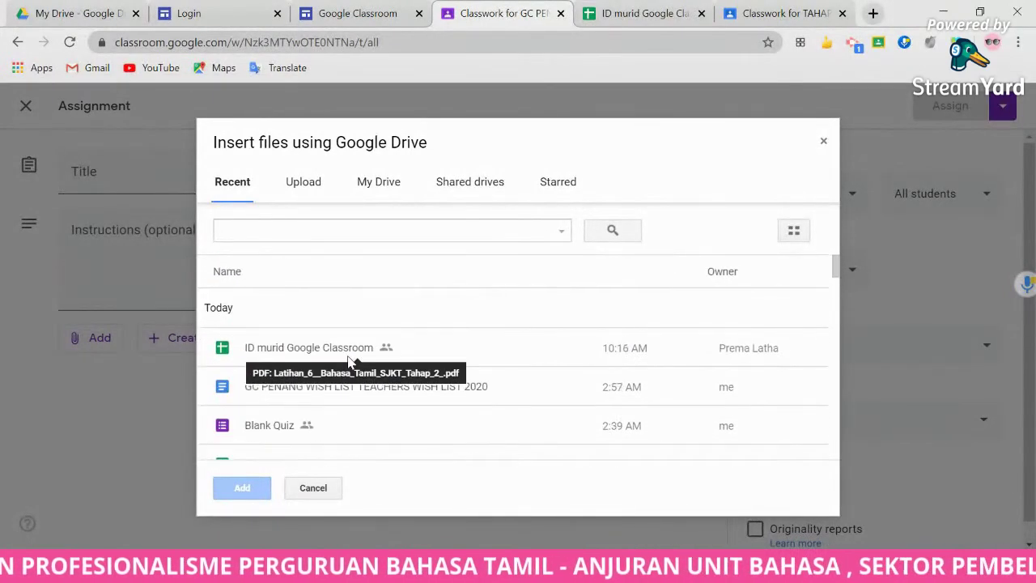
drag(837, 262, 838, 308)
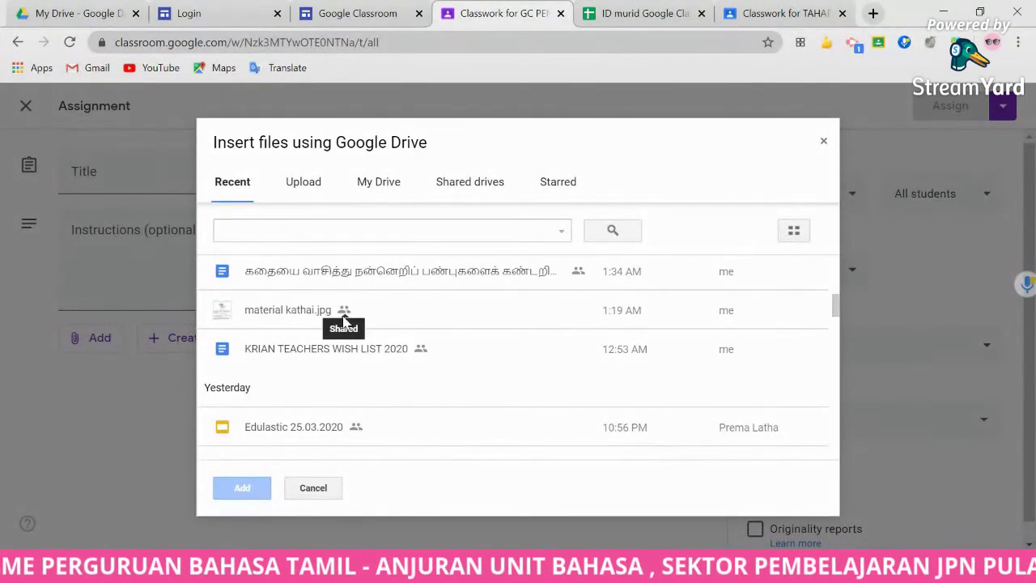
scroll(324, 312, down, 1)
scroll(308, 299, up, 1)
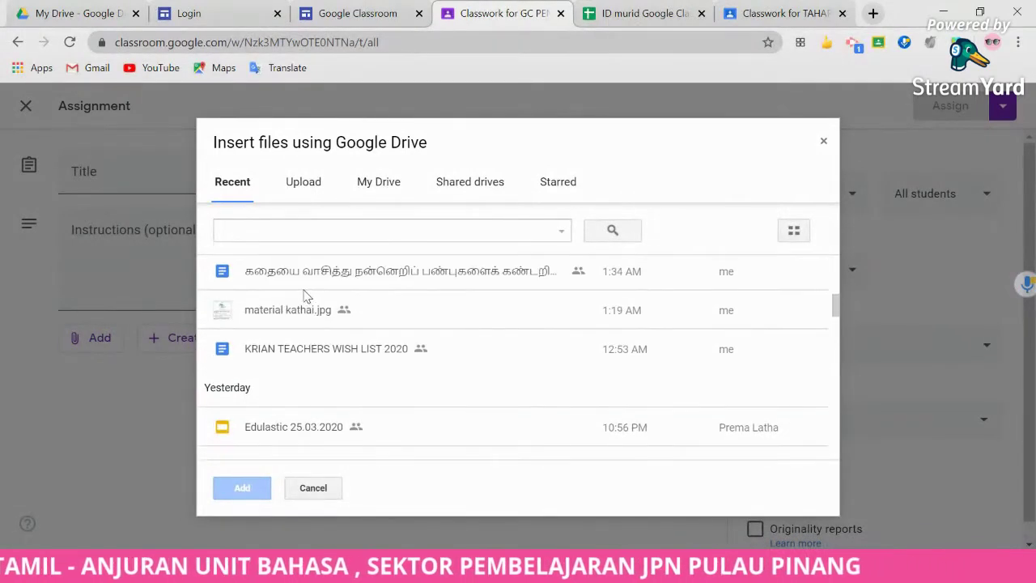
click(287, 312)
click(260, 496)
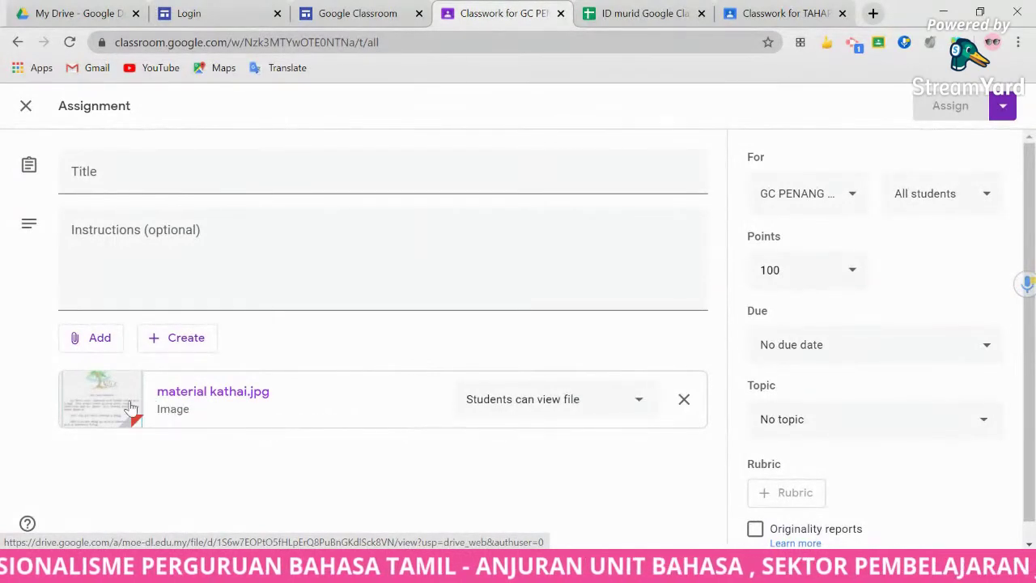
click(102, 400)
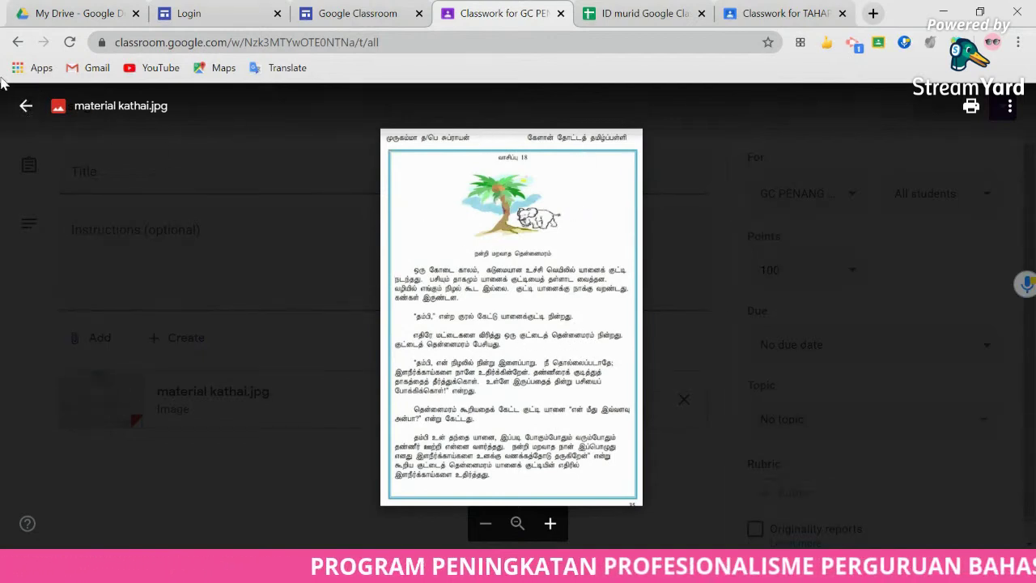
click(25, 105)
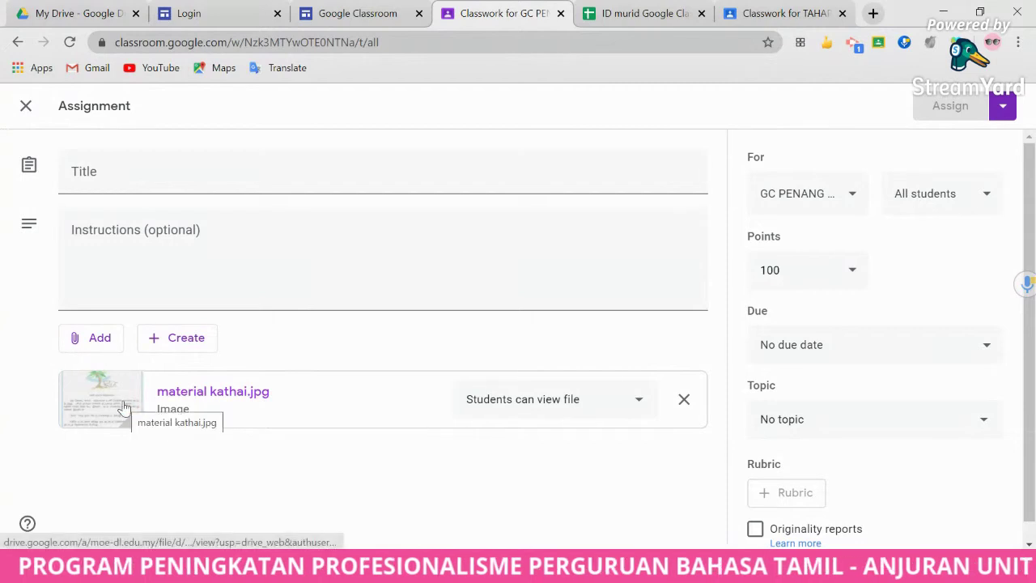
Step: Type the title's opening words கதையை வாசித்து நன்னெறிப் through Tamil transliteration
click(166, 187)
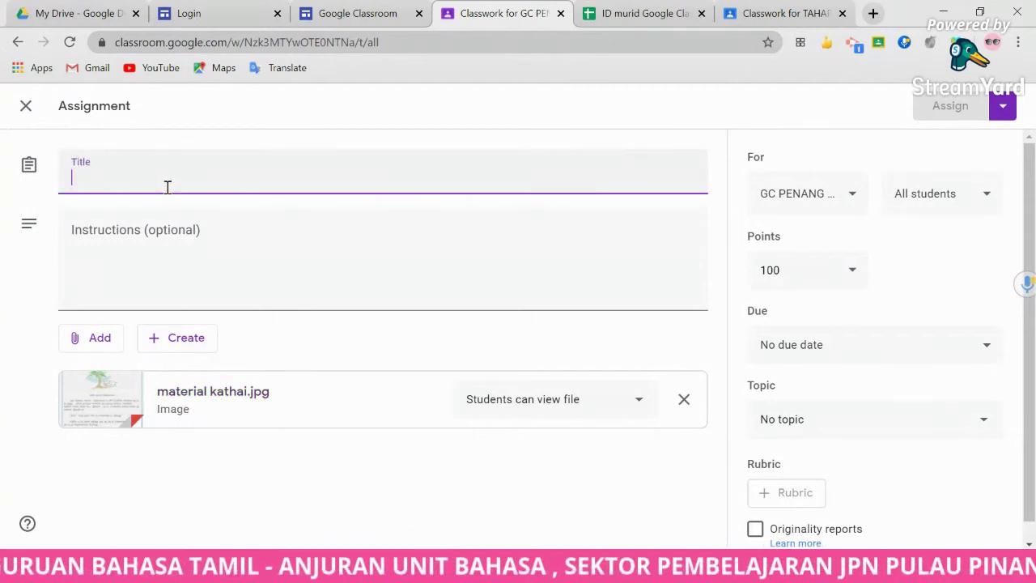
text(kat)
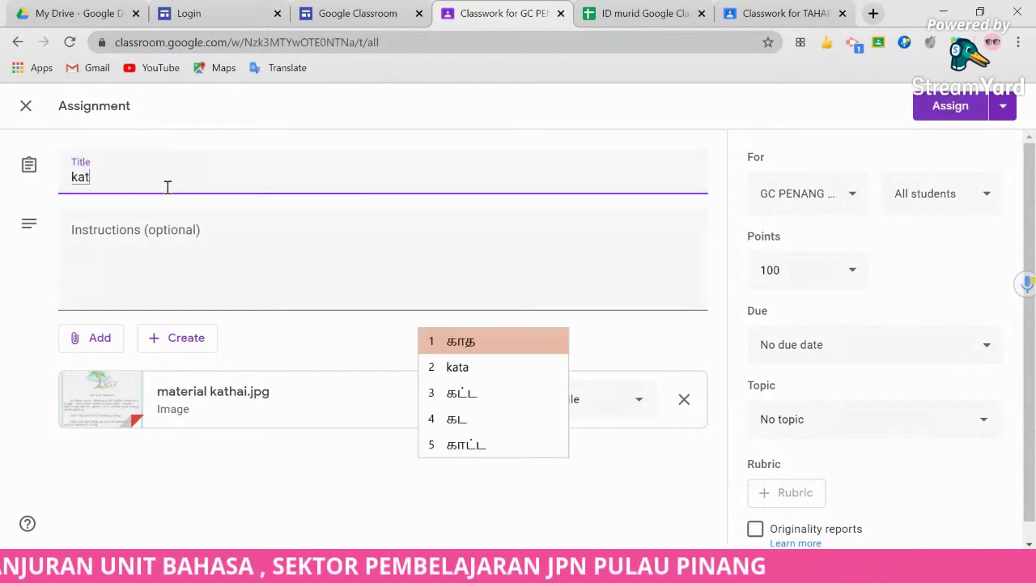
text(ayai )
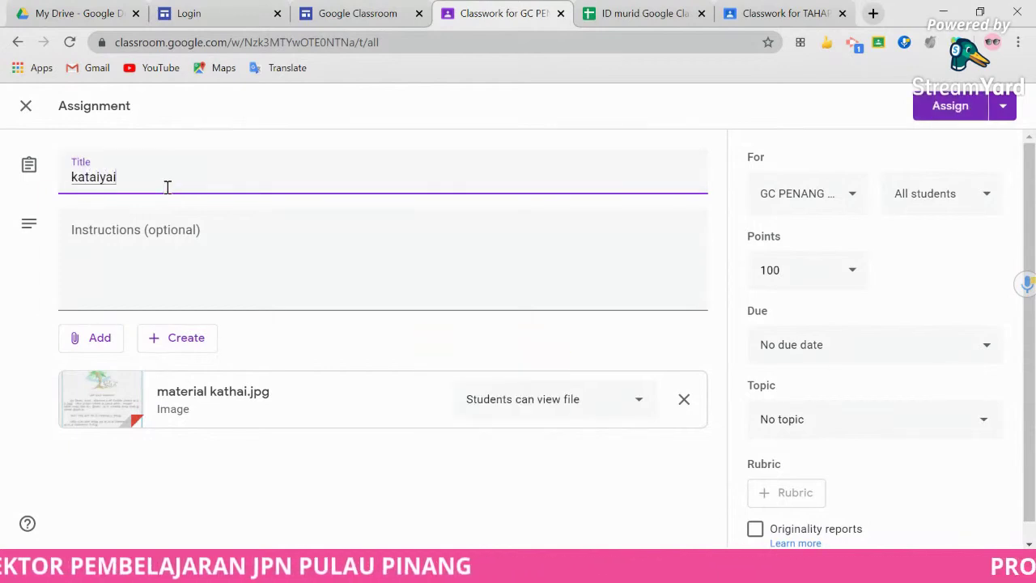
text(vaasiththu )
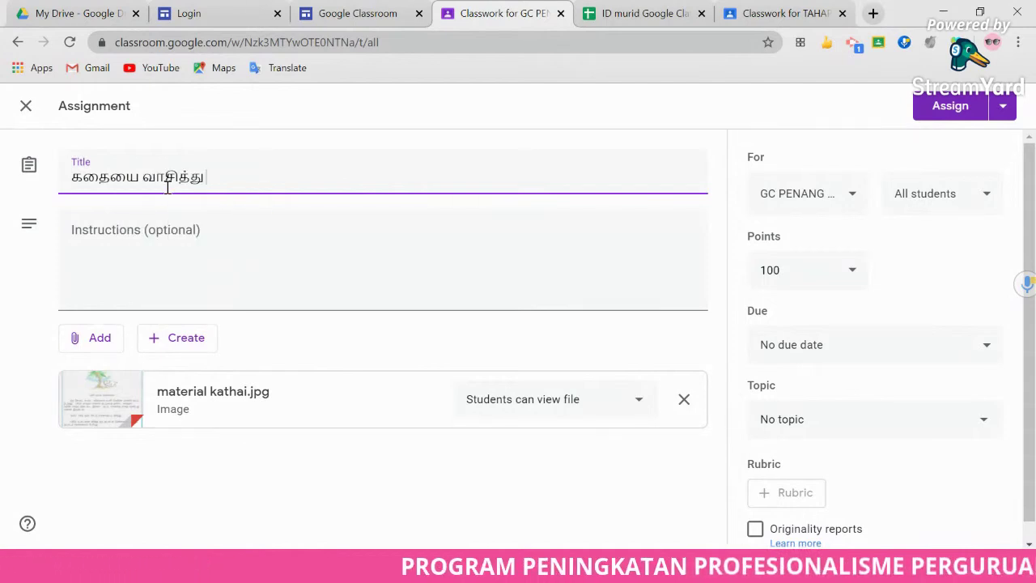
text(nan)
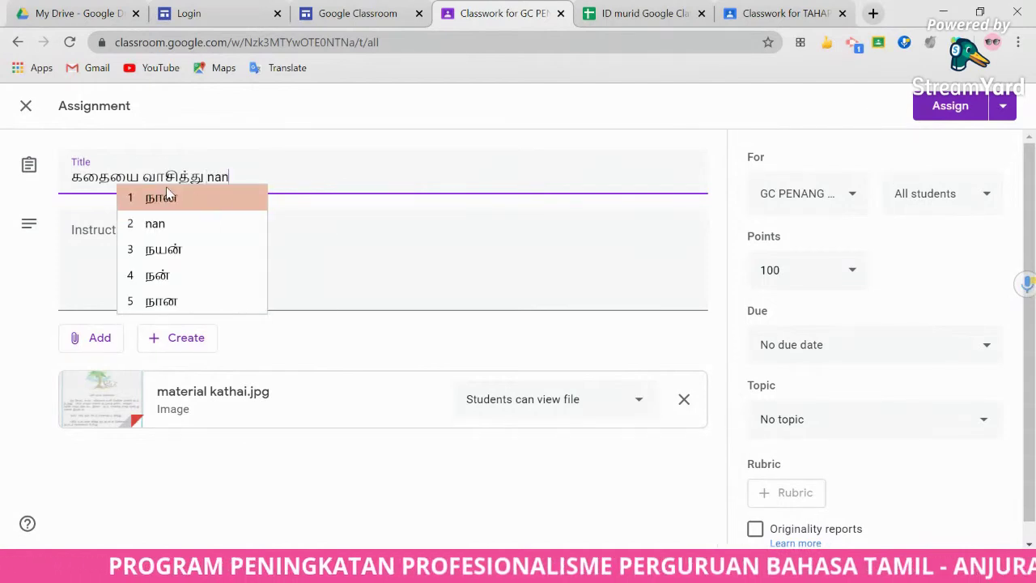
text(neri)
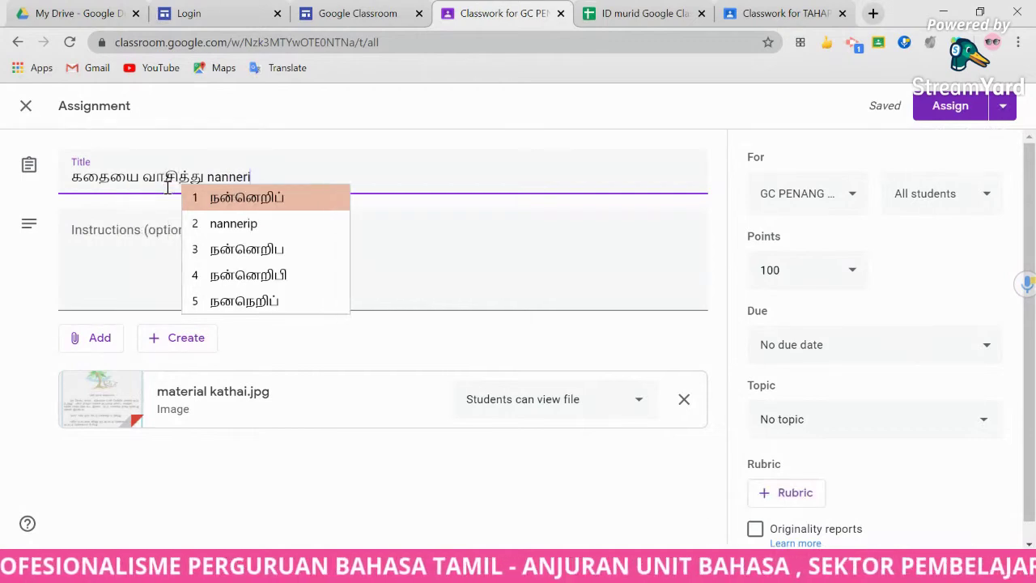
key(space)
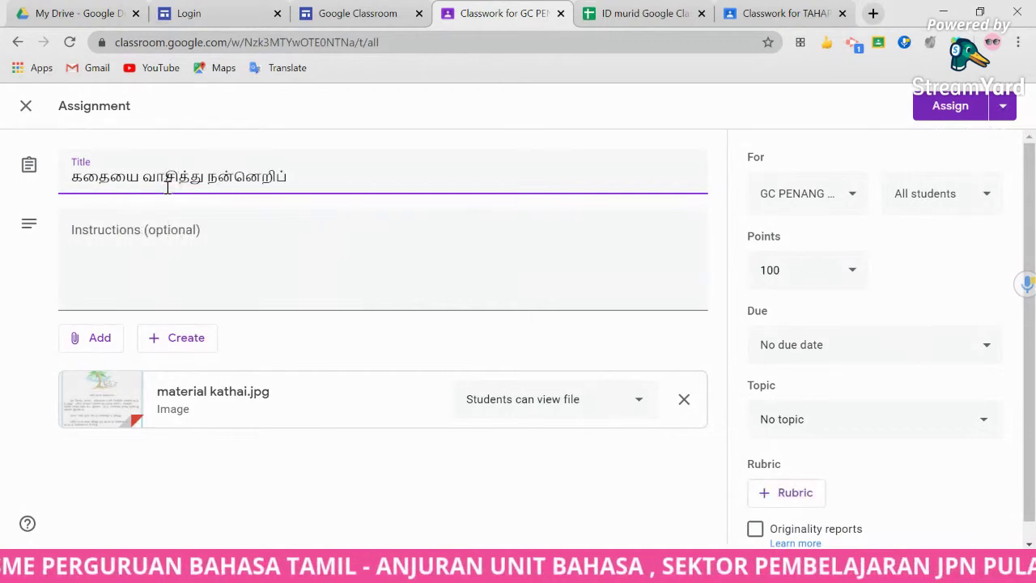
text(n)
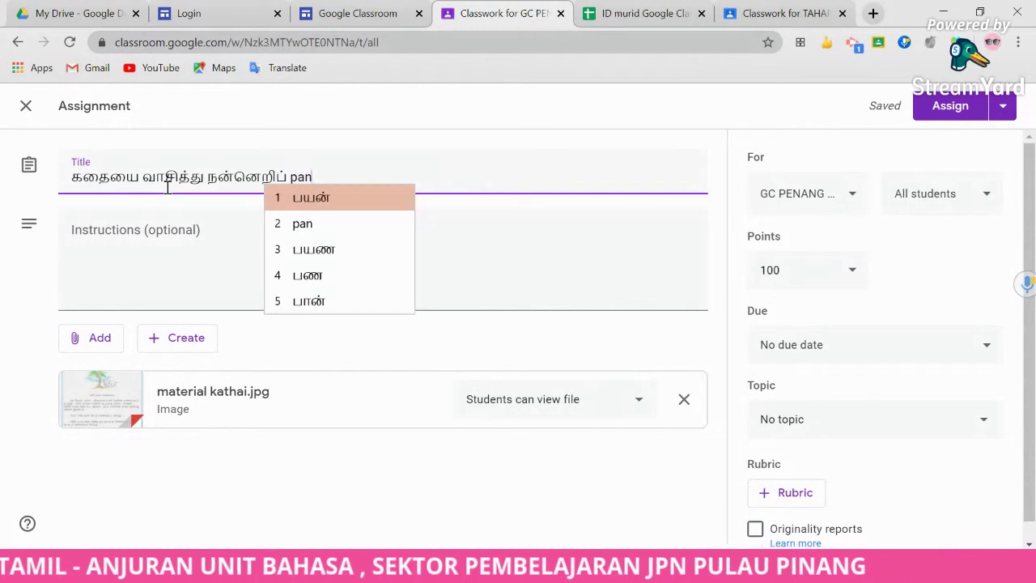
text(pinai)
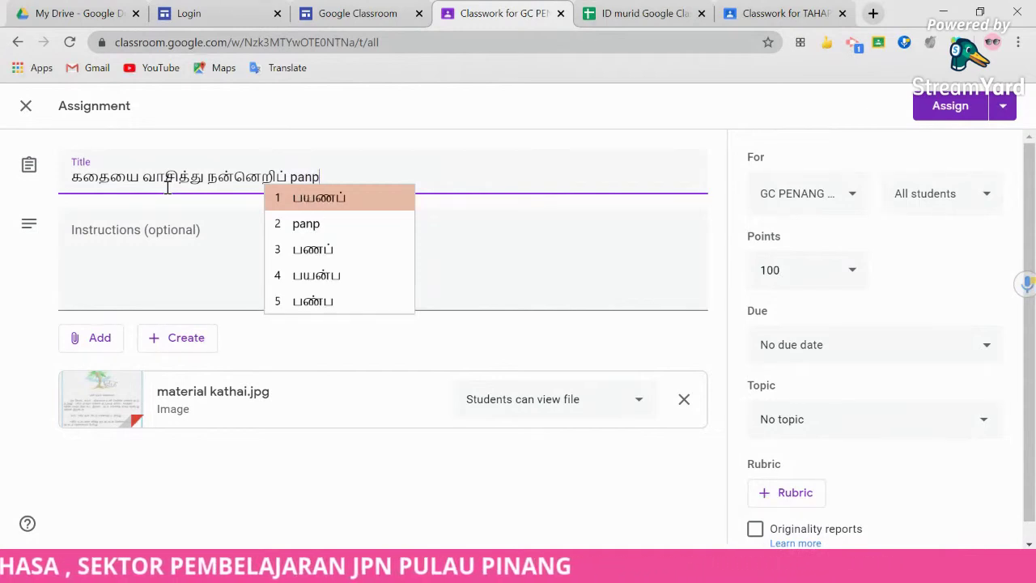
key(BackSpace)
key(BackSpace)
key(BackSpace)
key(BackSpace)
key(BackSpace)
text(panbinai )
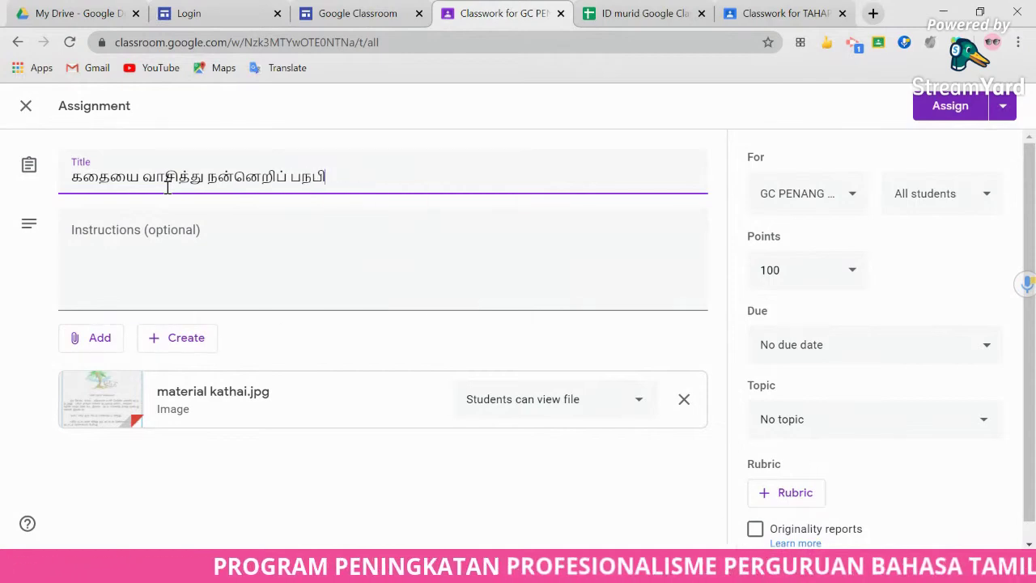
text(pa)
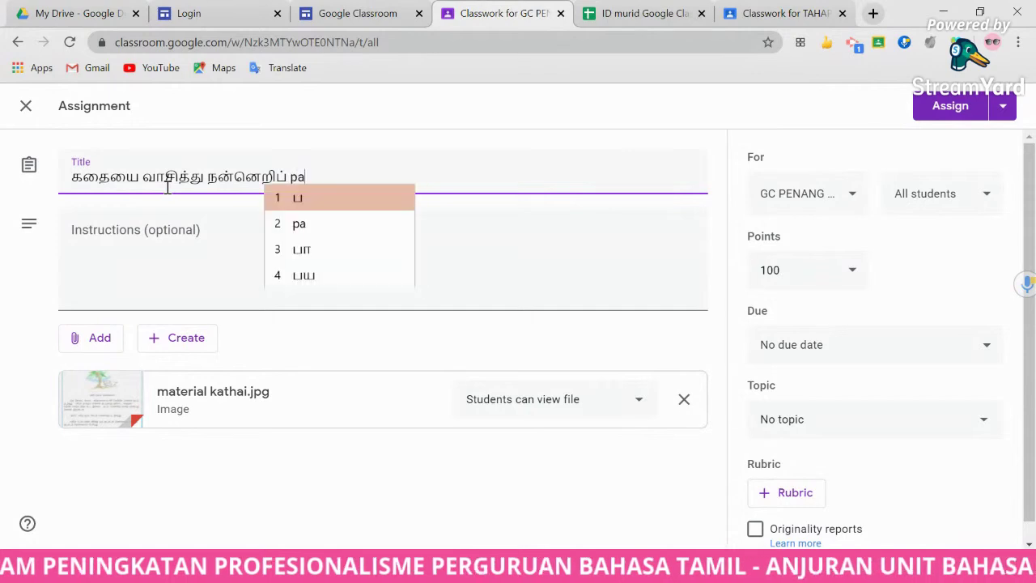
text(n)
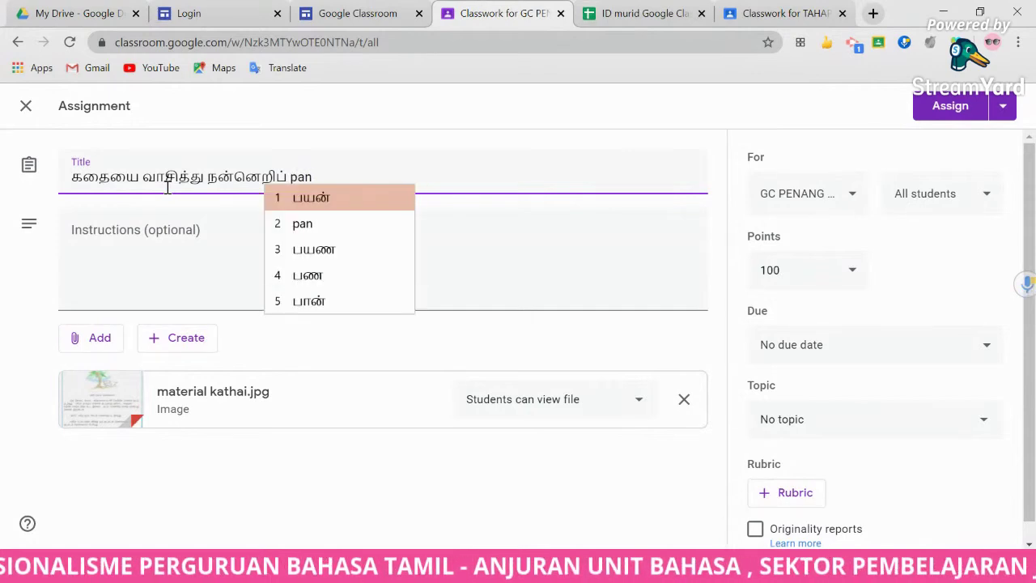
key(BackSpace)
key(BackSpace)
key(BackSpace)
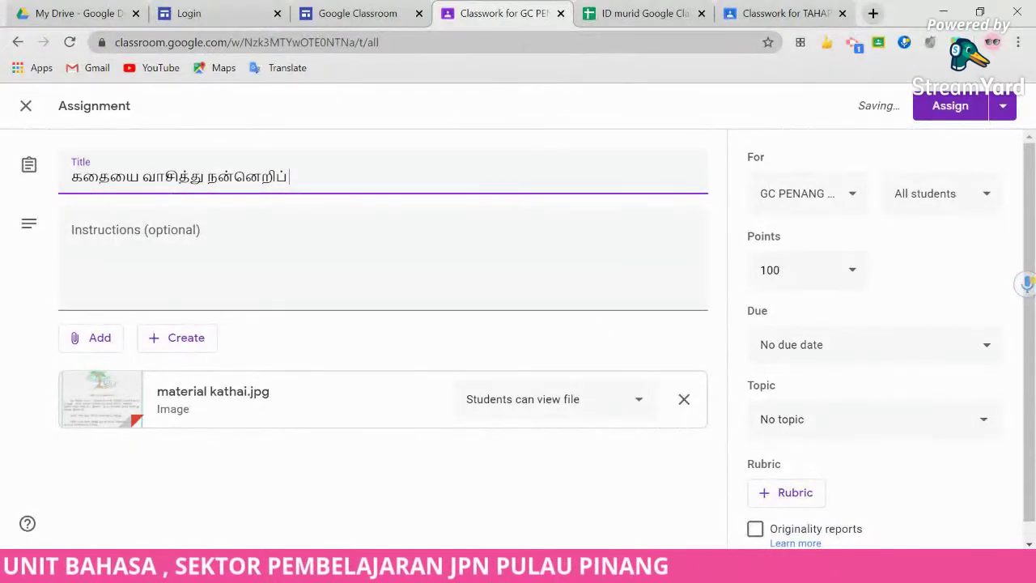
Step: Complete the title with பண், பிணை and எழுதுக from the Tamil candidates
text(pa)
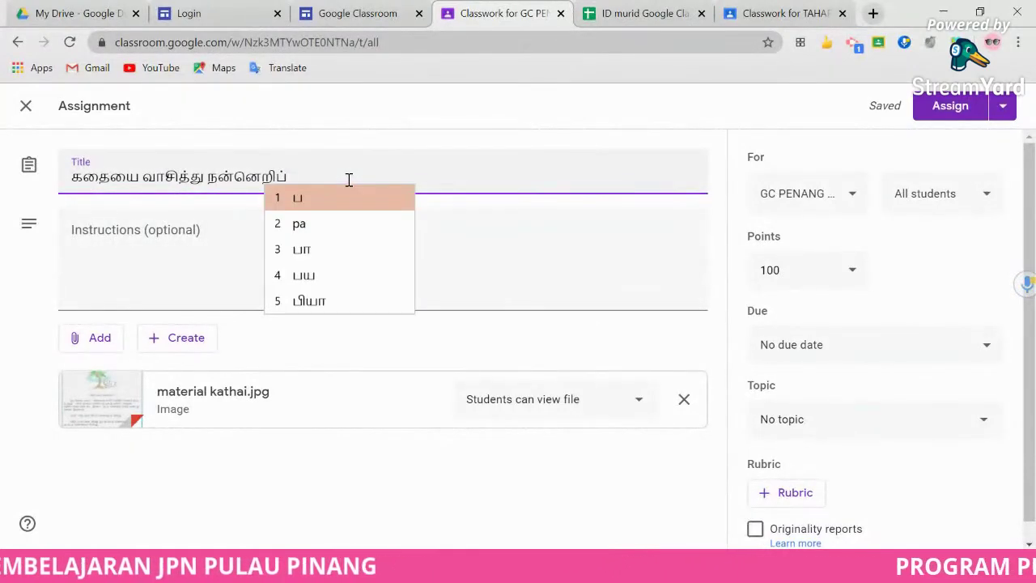
text(N)
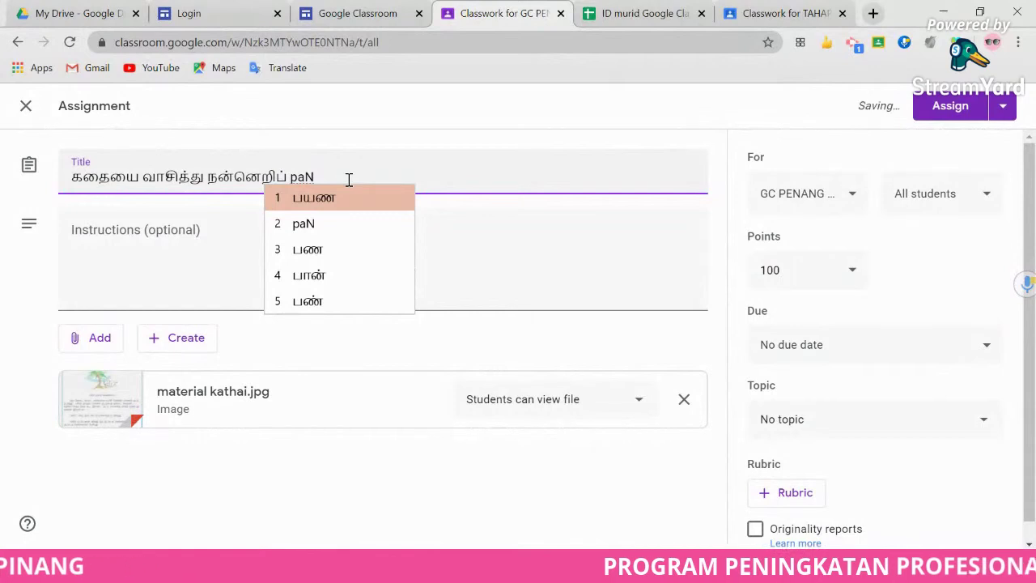
click(279, 301)
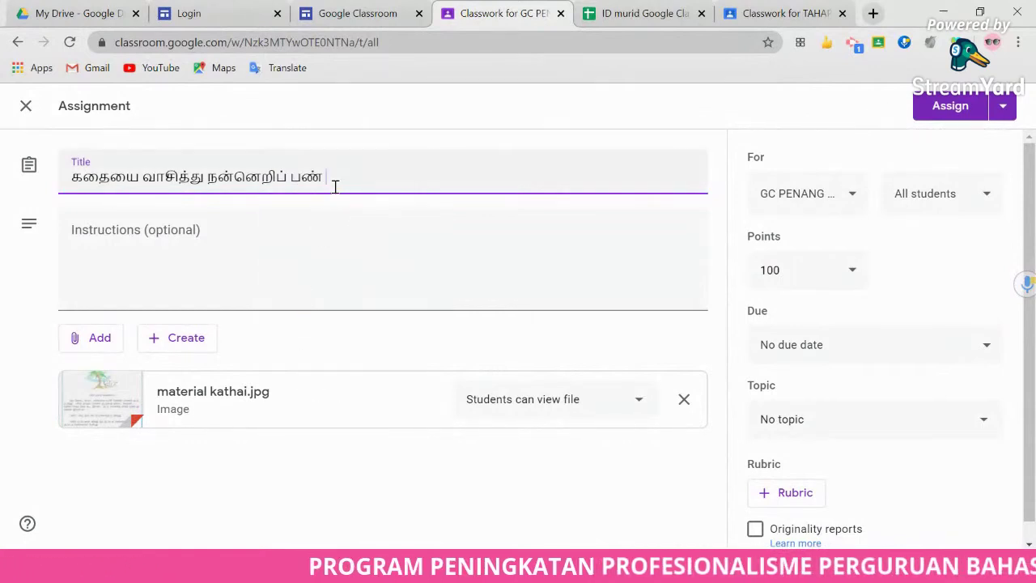
text(PINA)
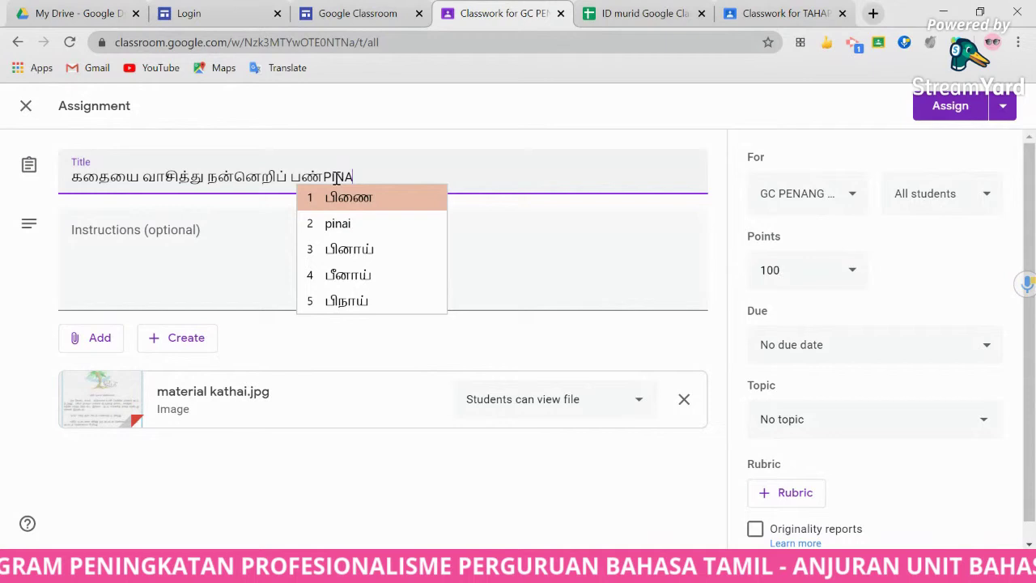
key(space)
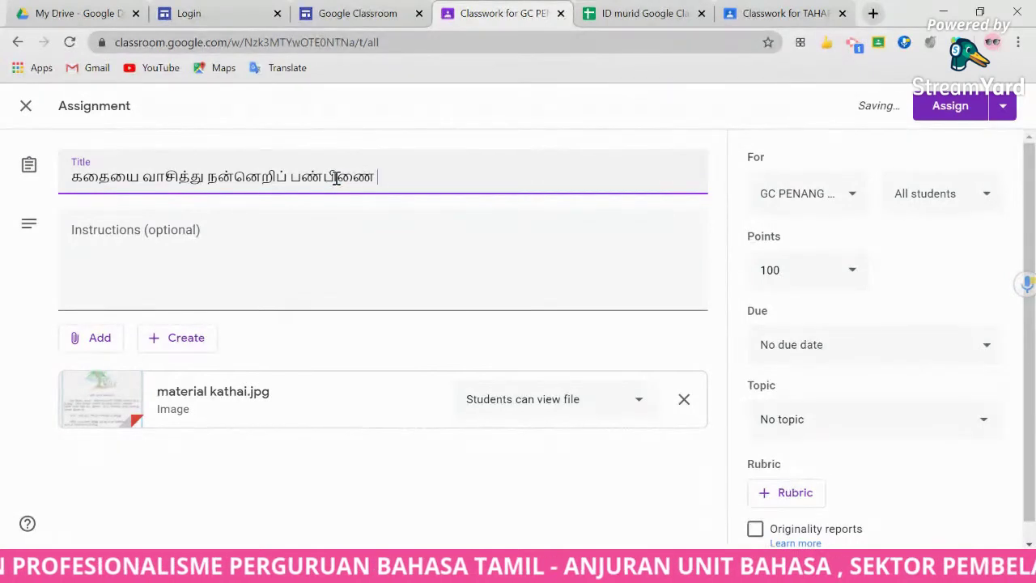
text(EZU)
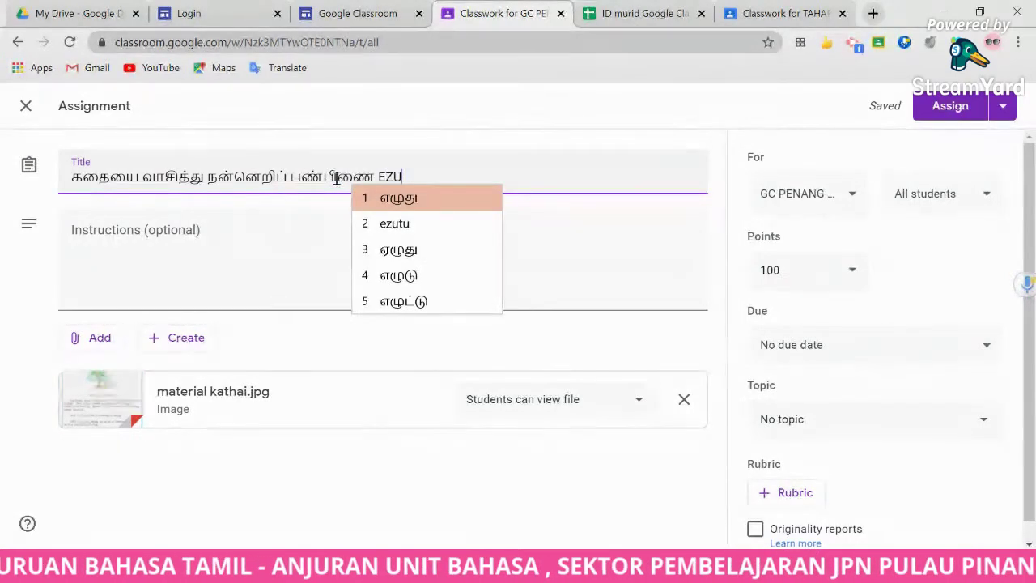
text(TUKA)
key(space)
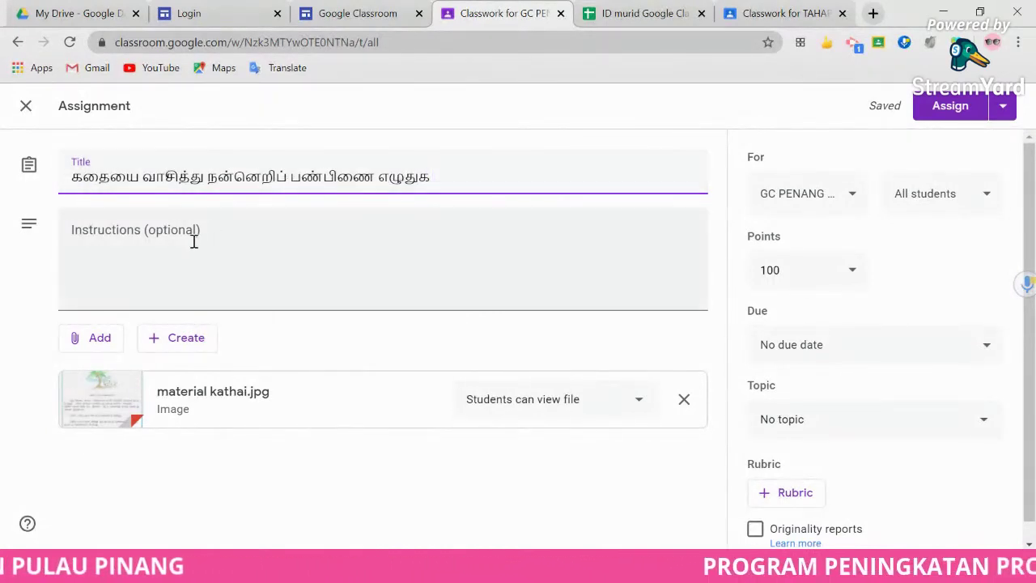
Step: Enter ஒரே வரியில் எழுதவும் in the Instructions field via Tamil transliteration
click(144, 241)
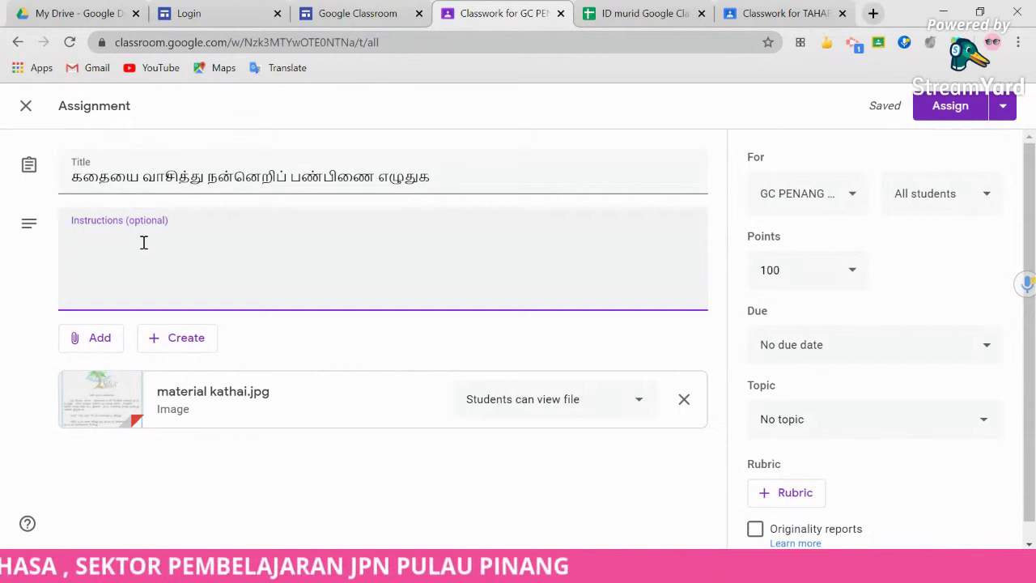
text(ore variyil )
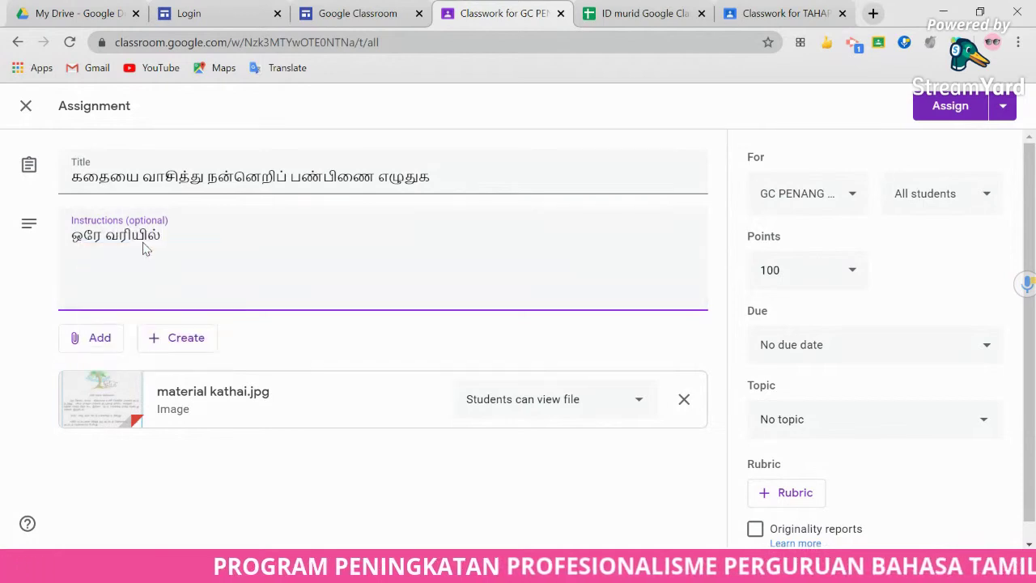
text(EZUTHAVUM)
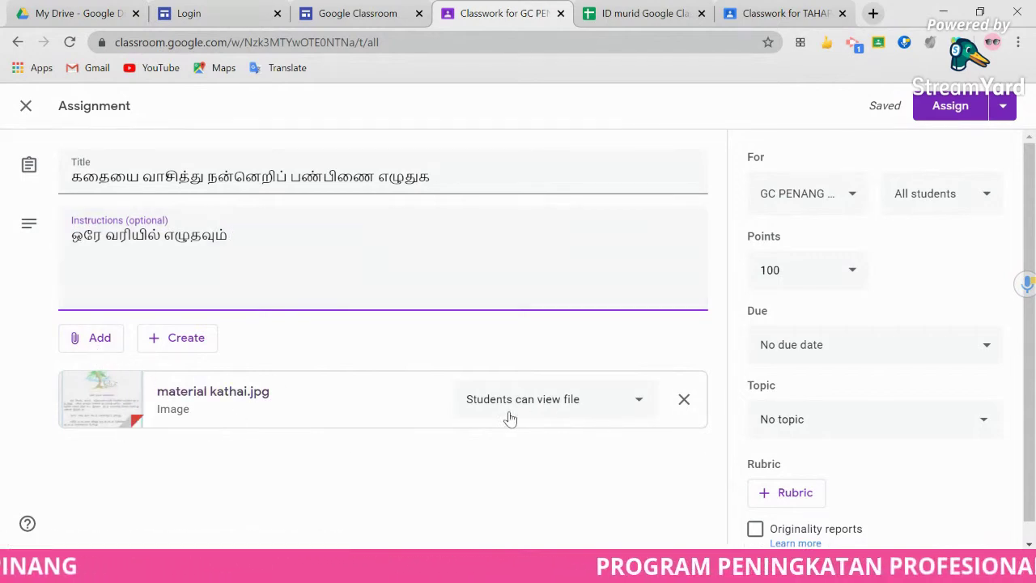
click(638, 404)
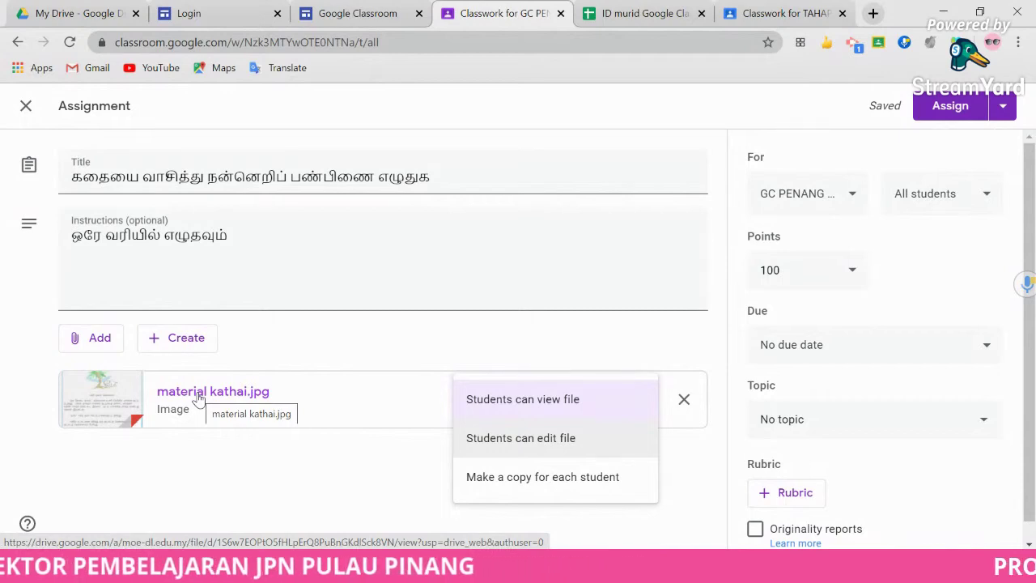
click(576, 416)
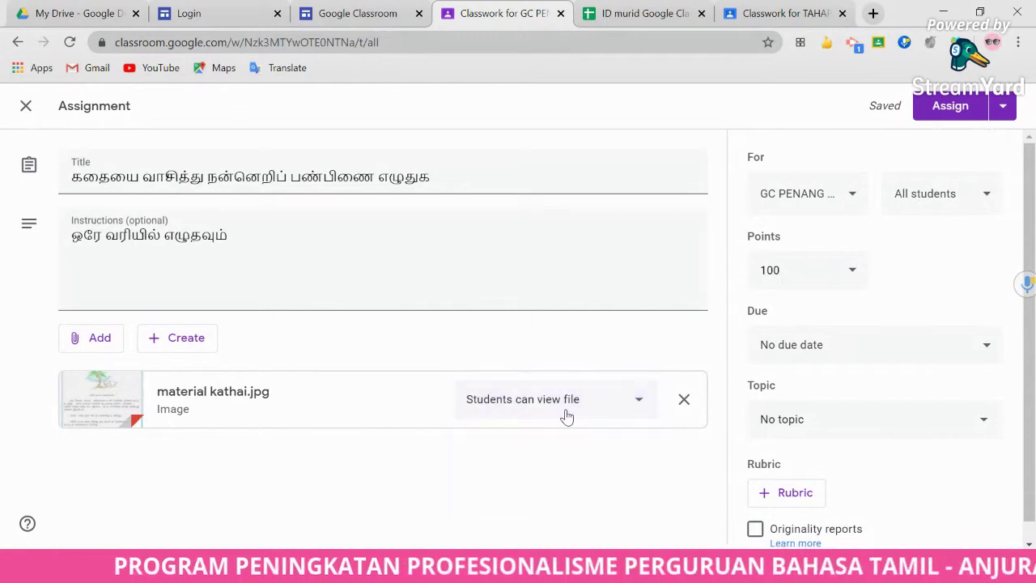
click(851, 198)
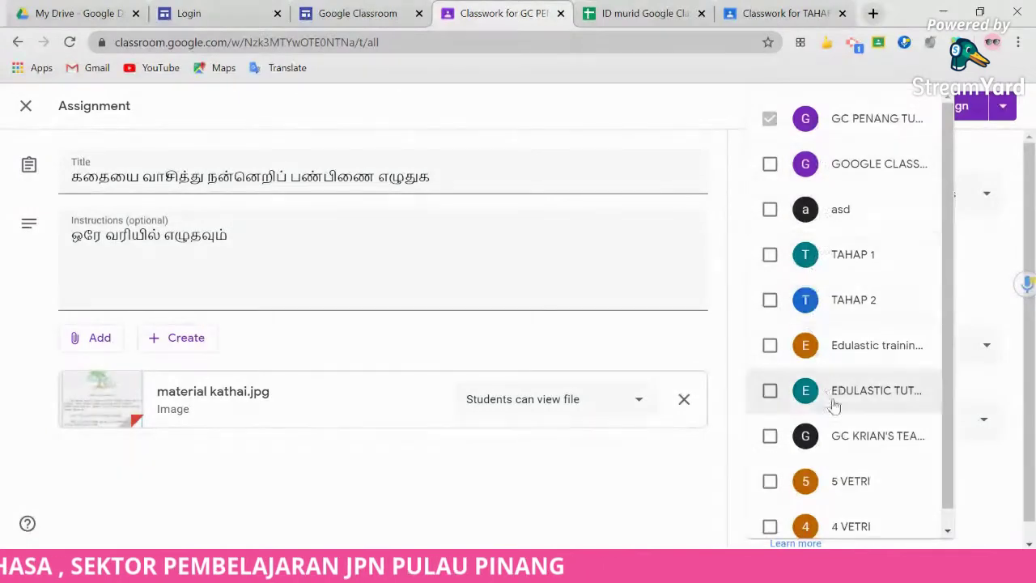
scroll(828, 469, down, 1)
scroll(832, 413, up, 1)
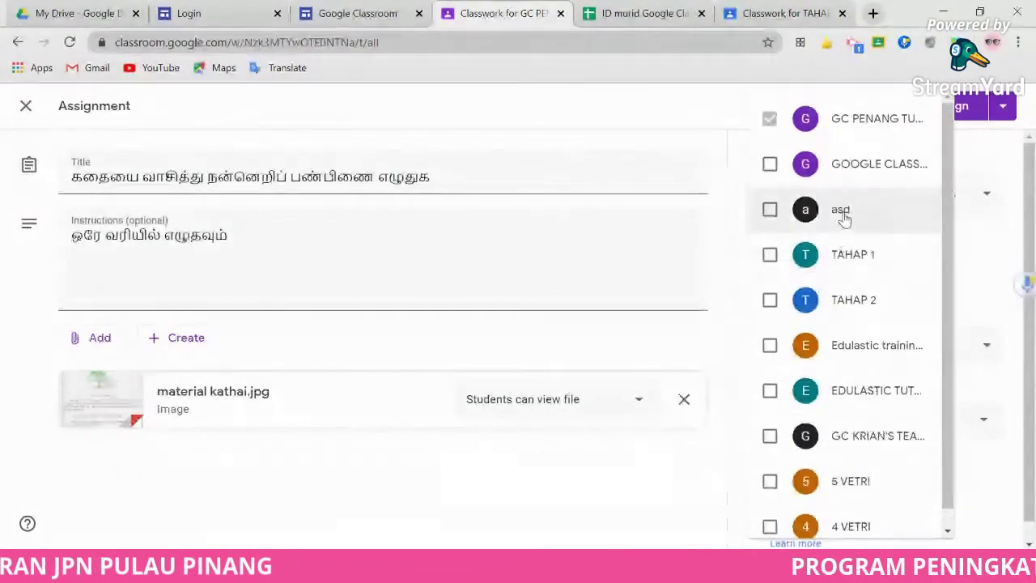
click(769, 166)
click(771, 211)
click(767, 257)
click(769, 301)
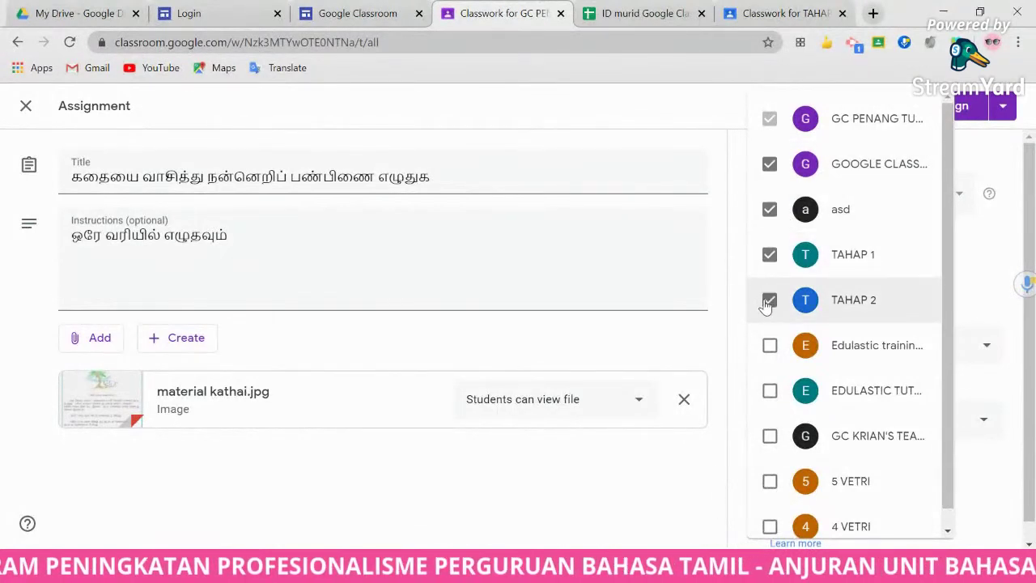
click(773, 300)
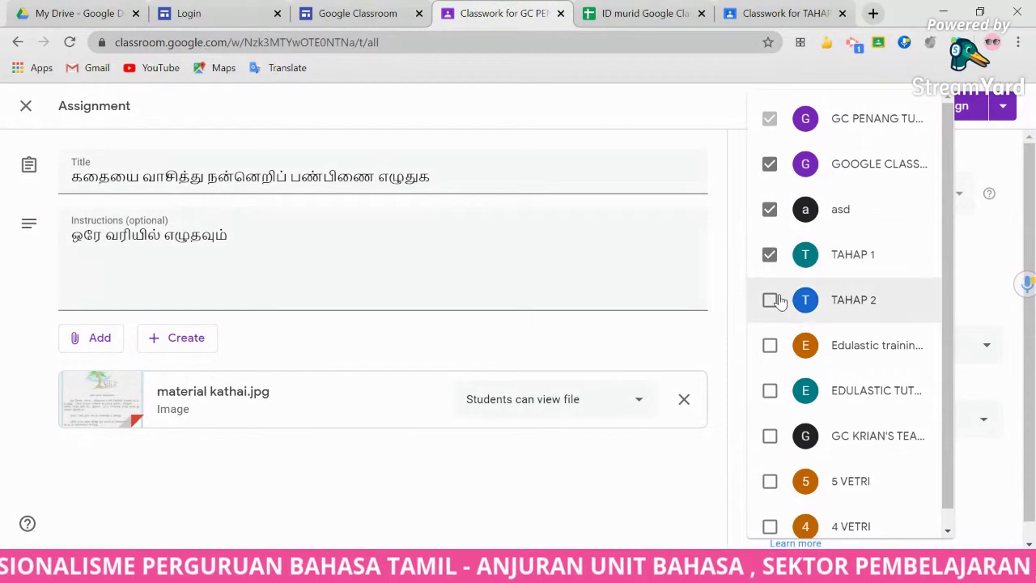
click(774, 301)
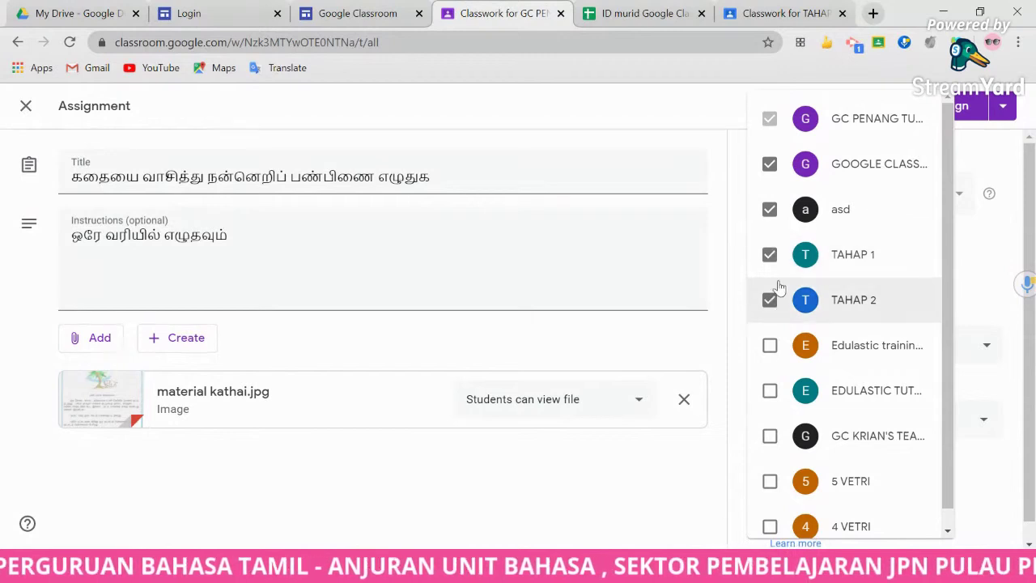
click(767, 212)
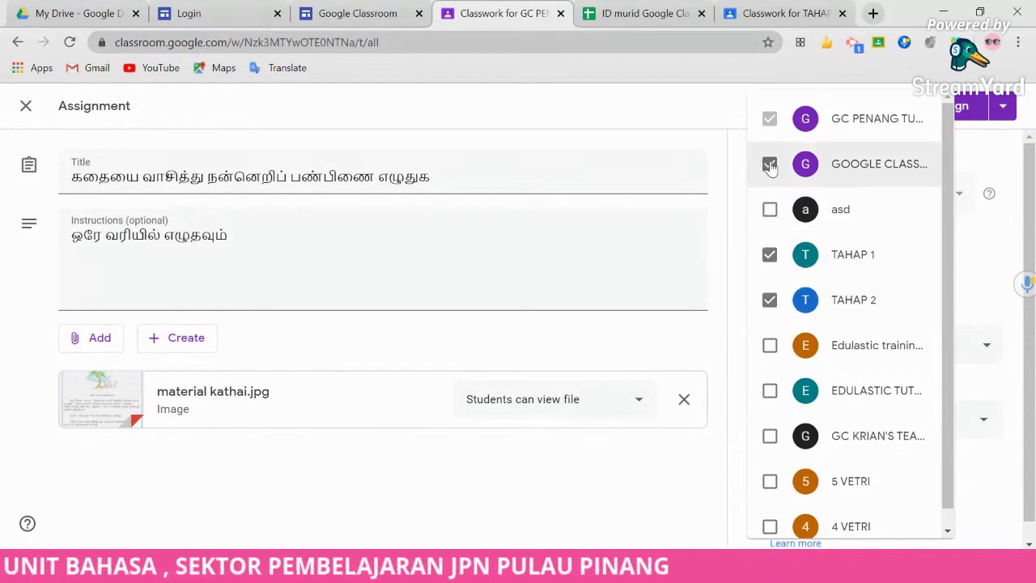
click(770, 166)
click(771, 167)
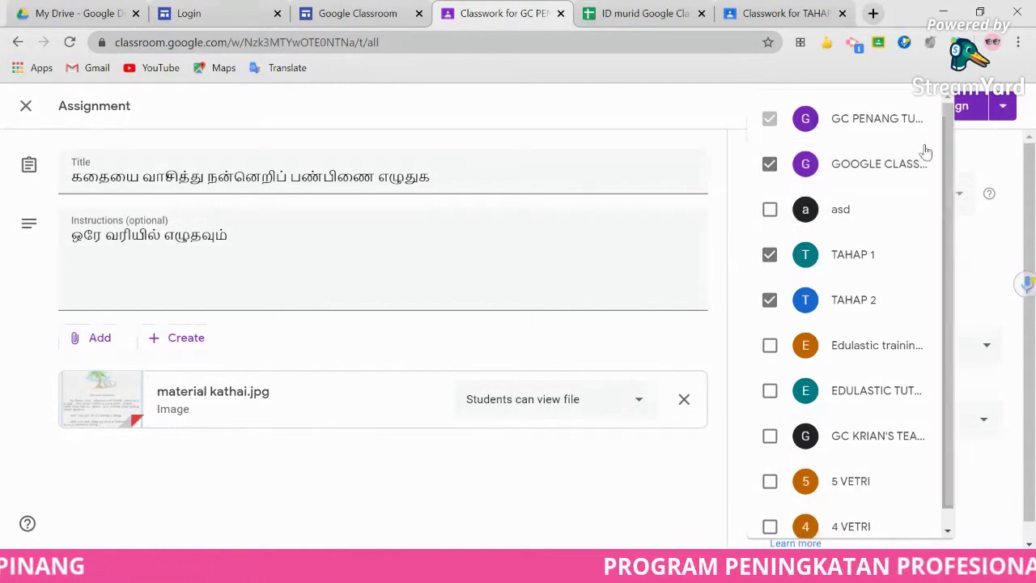
click(1000, 183)
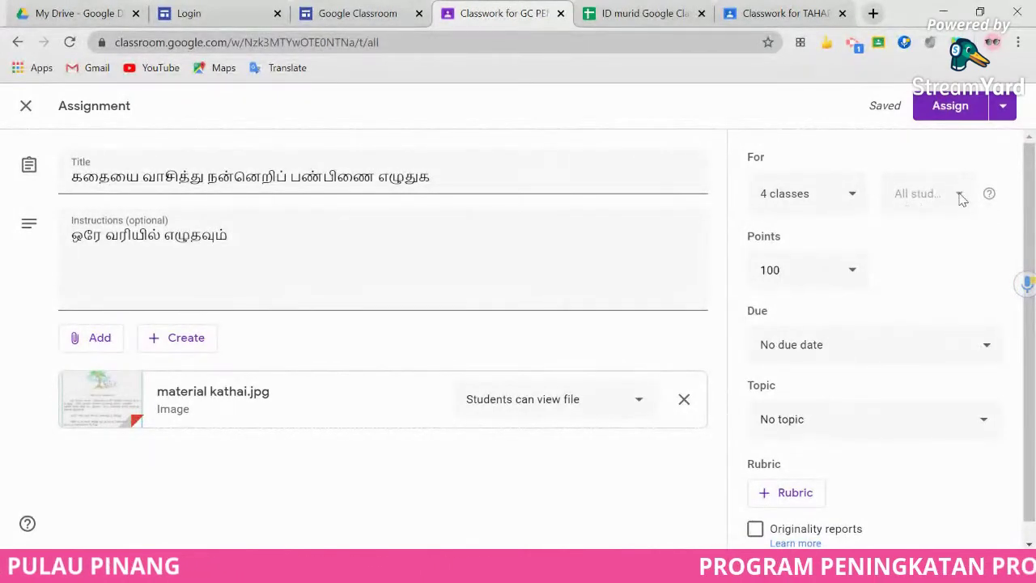
click(849, 195)
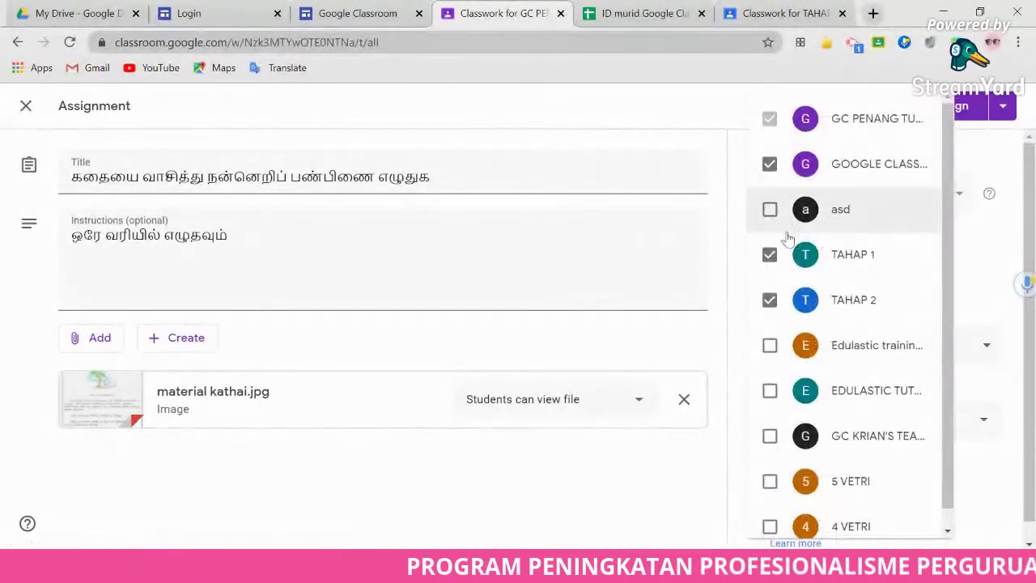
click(769, 254)
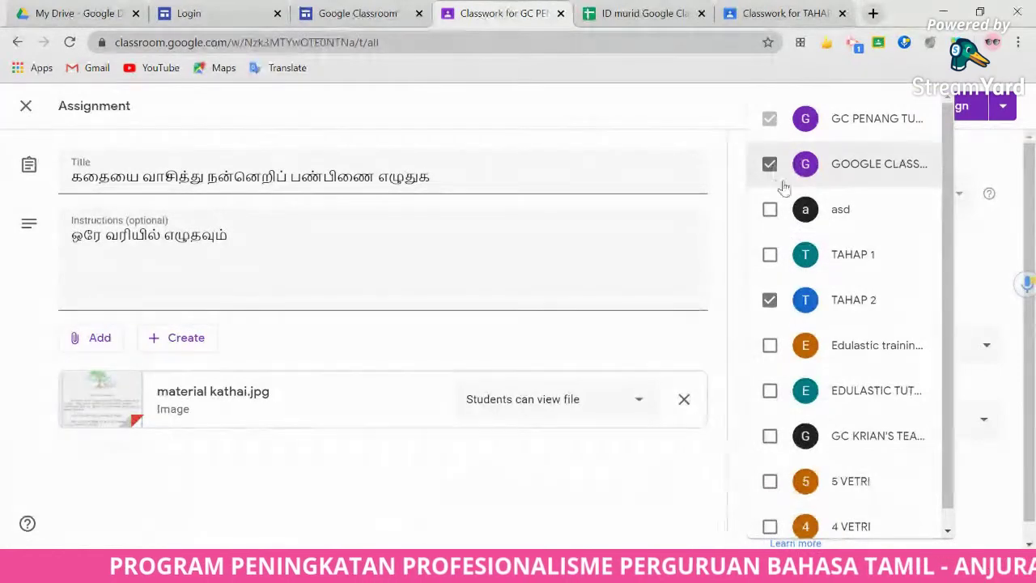
click(769, 164)
click(767, 304)
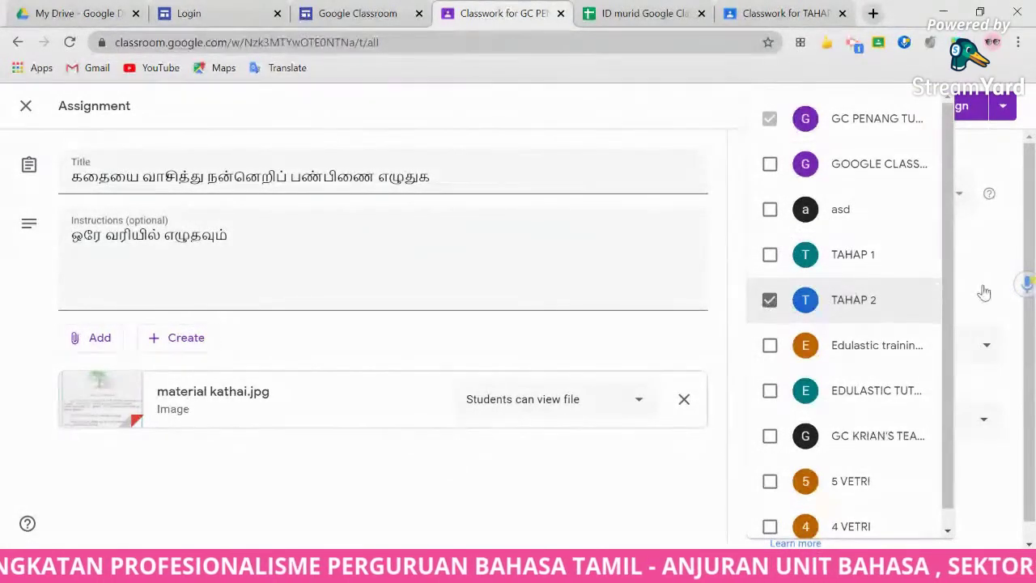
click(954, 254)
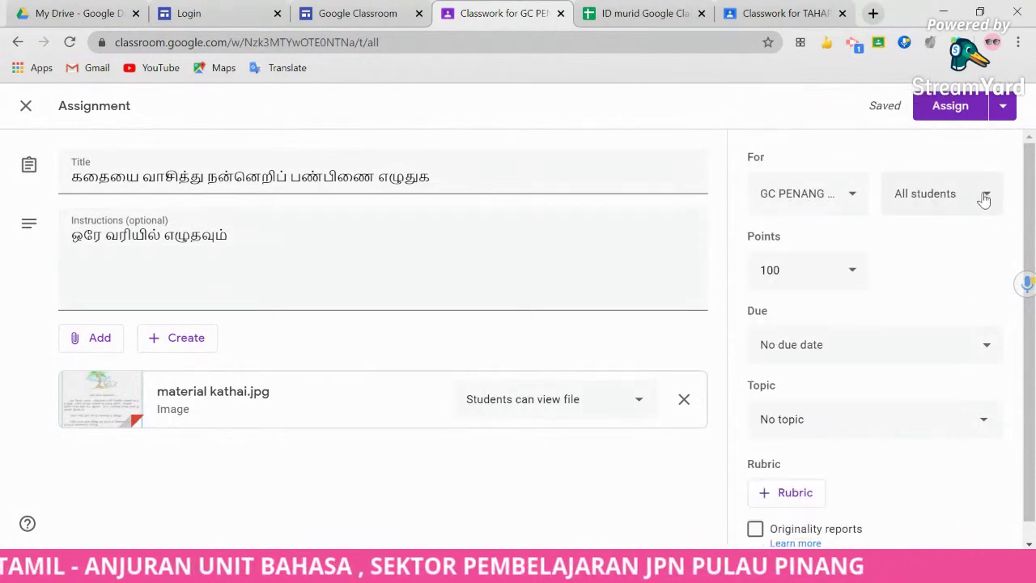
click(984, 199)
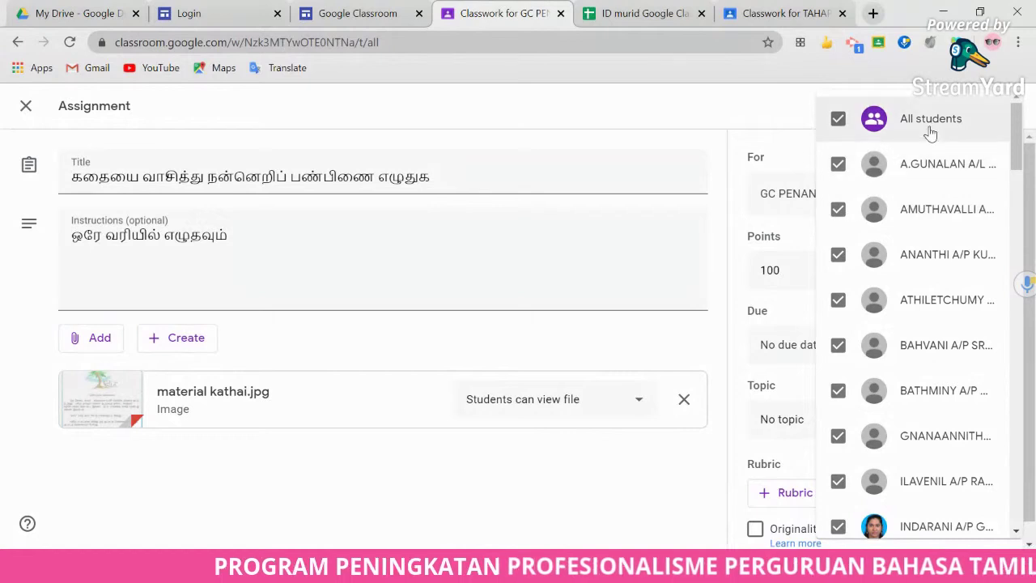
click(837, 166)
click(838, 166)
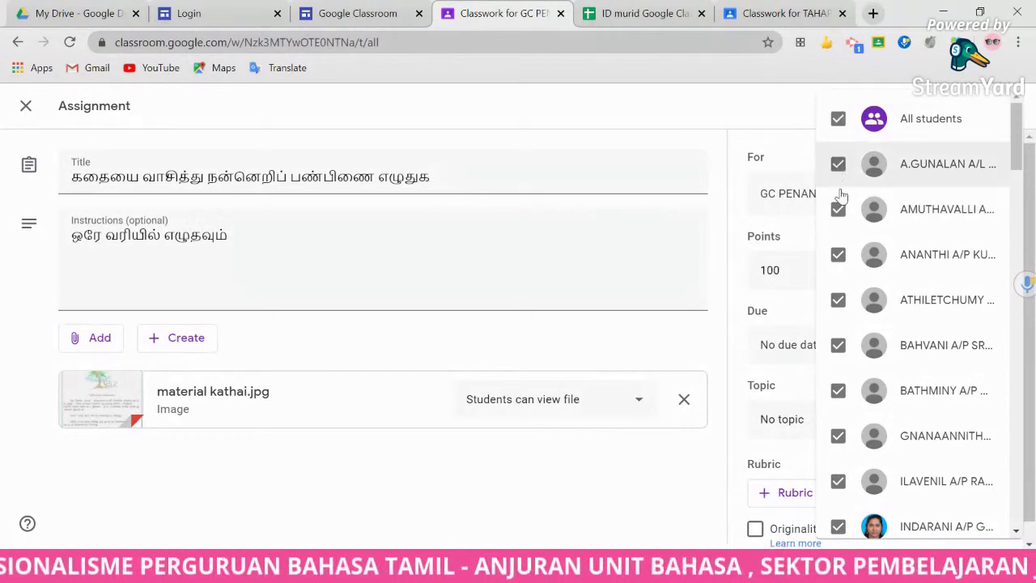
click(837, 254)
click(838, 345)
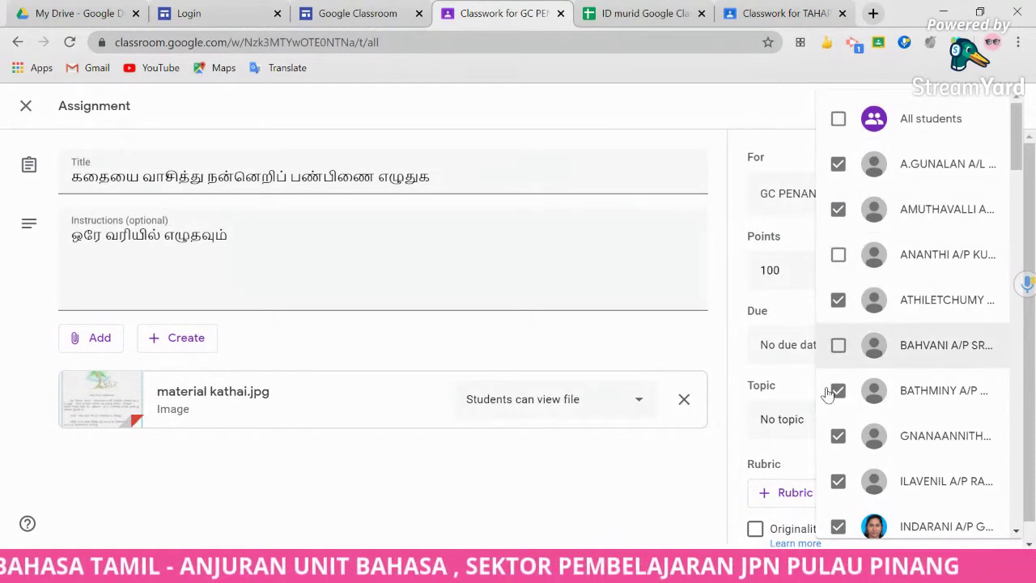
click(837, 390)
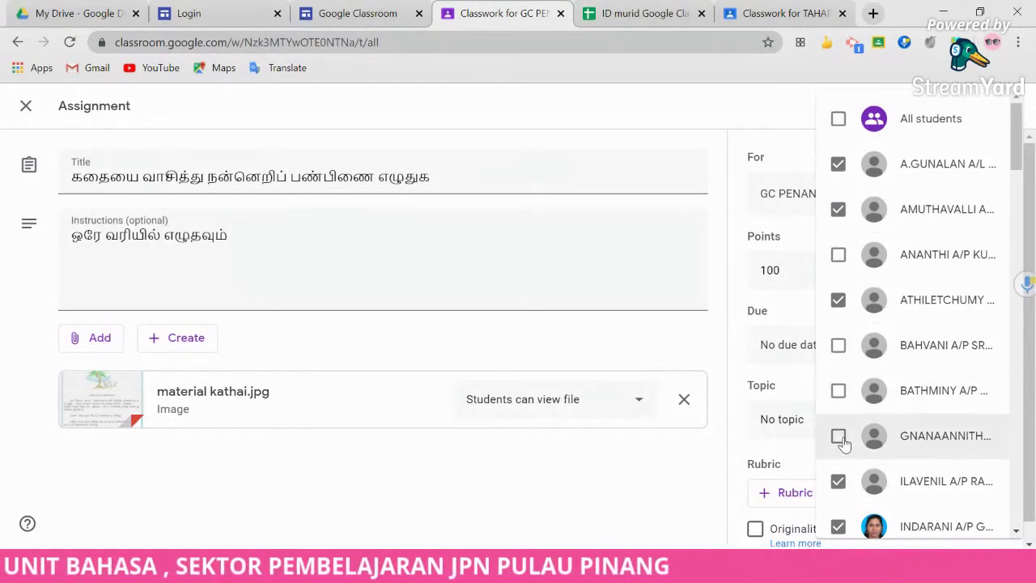
click(839, 435)
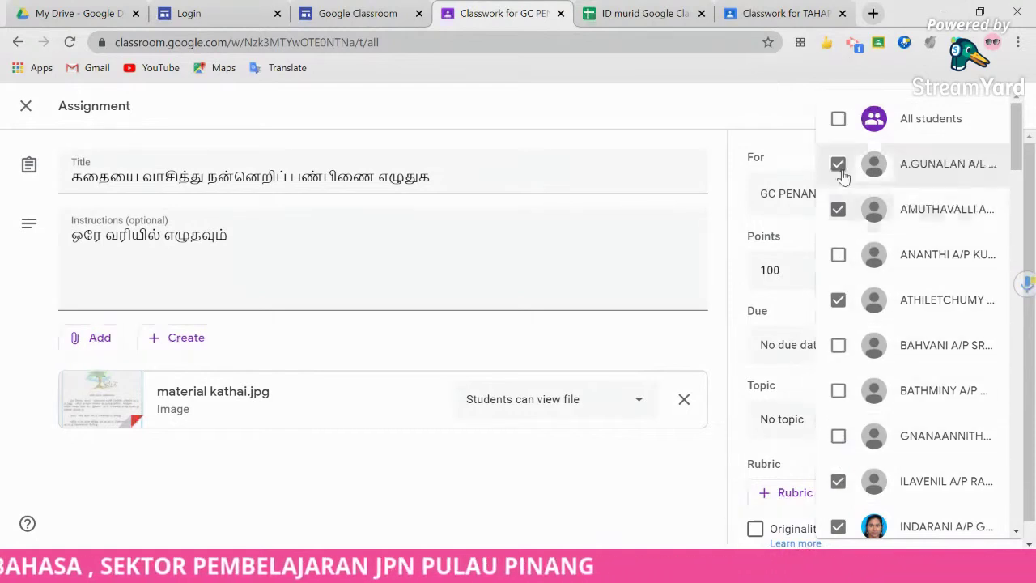
click(838, 120)
click(763, 121)
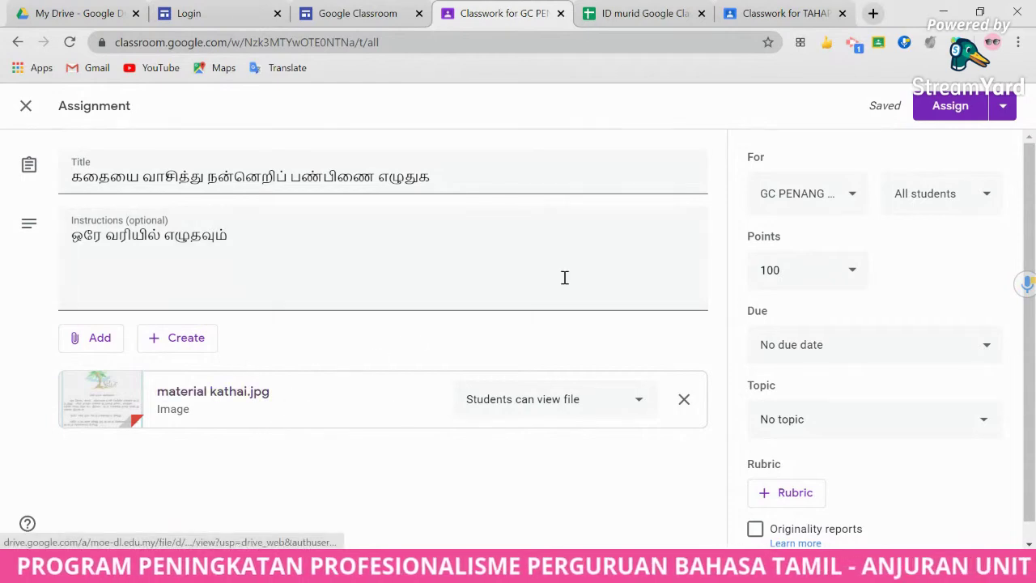
Step: Change the assignment's points from 100 to 10
click(853, 277)
drag(765, 270, 761, 270)
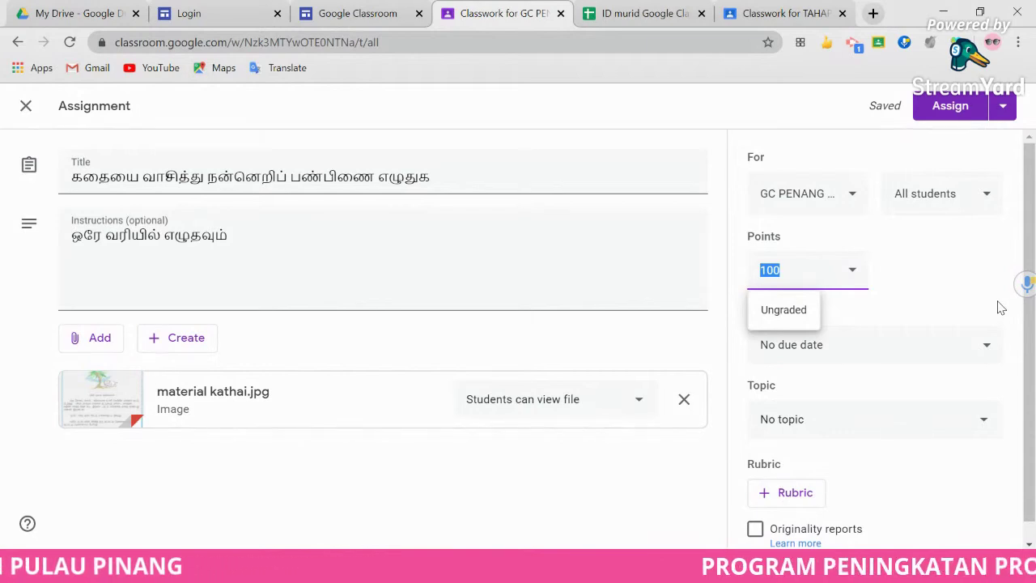
text(10)
Step: Set the due date to Thursday, Apr 30 at 11:59 PM
click(920, 348)
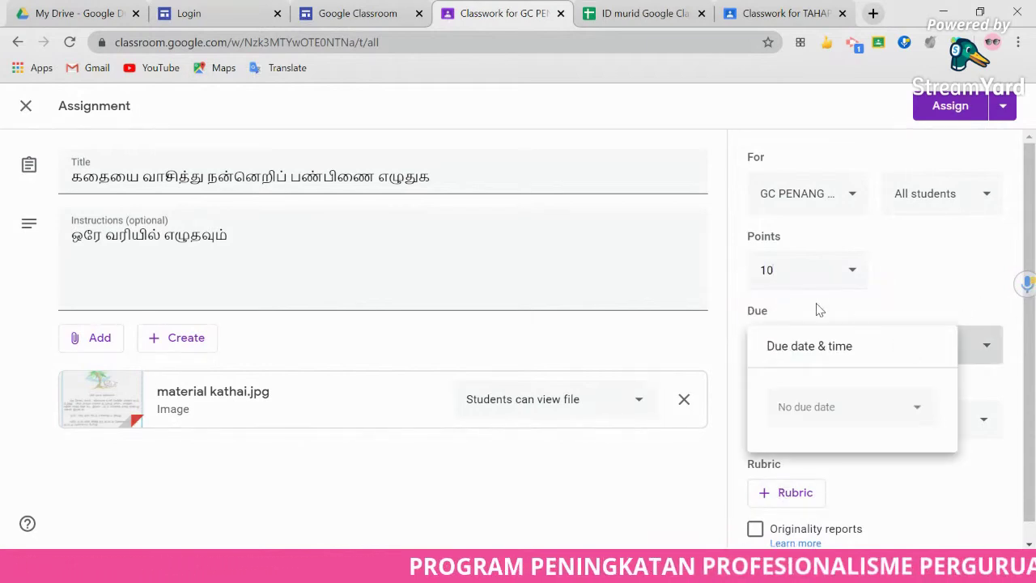
click(946, 301)
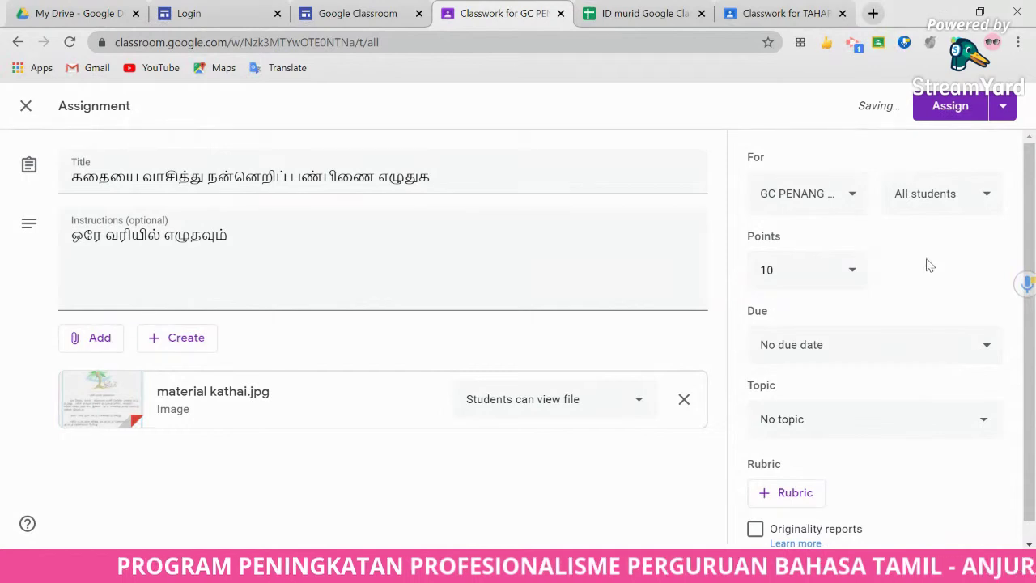
click(987, 348)
click(912, 411)
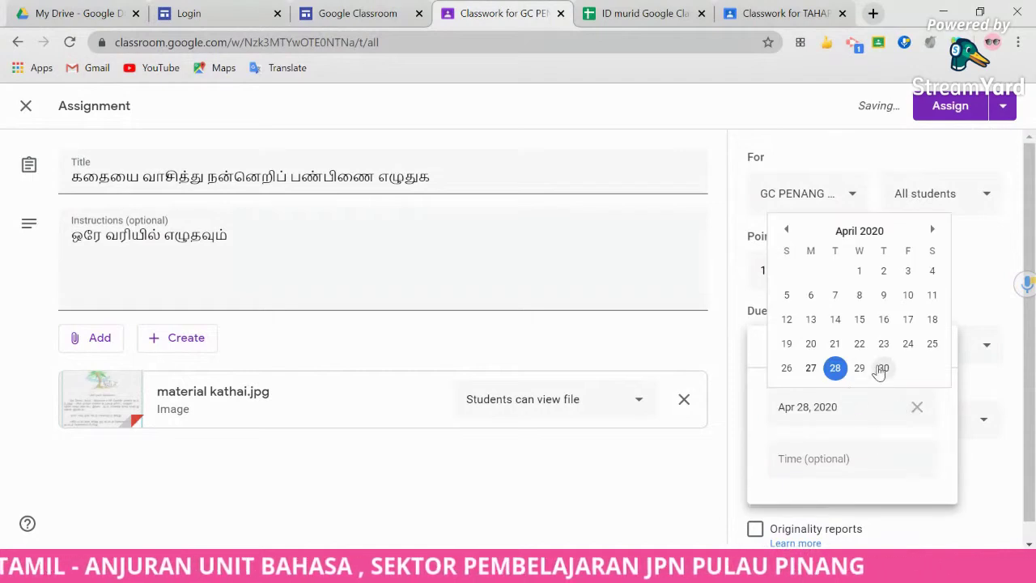
click(882, 368)
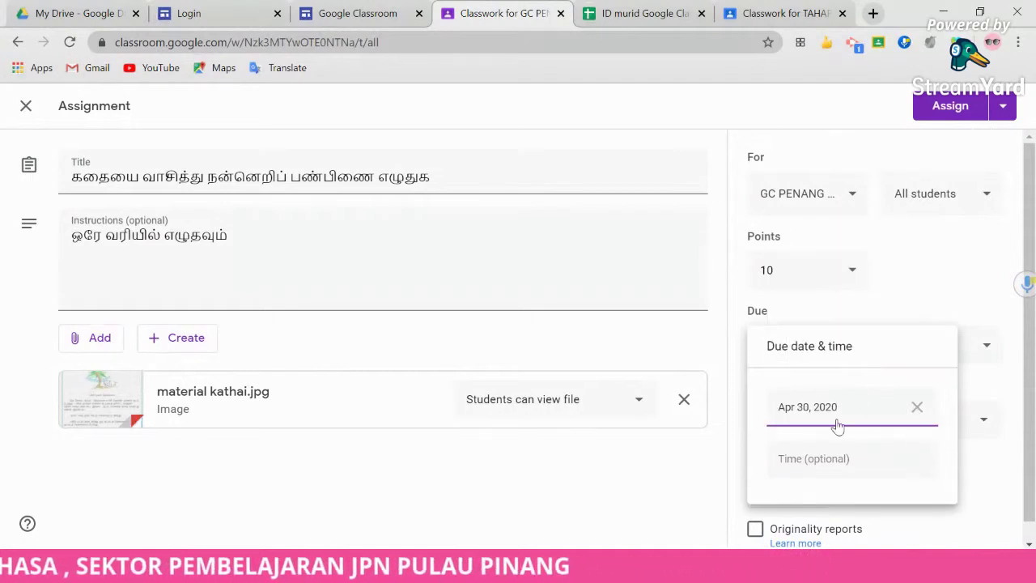
click(937, 268)
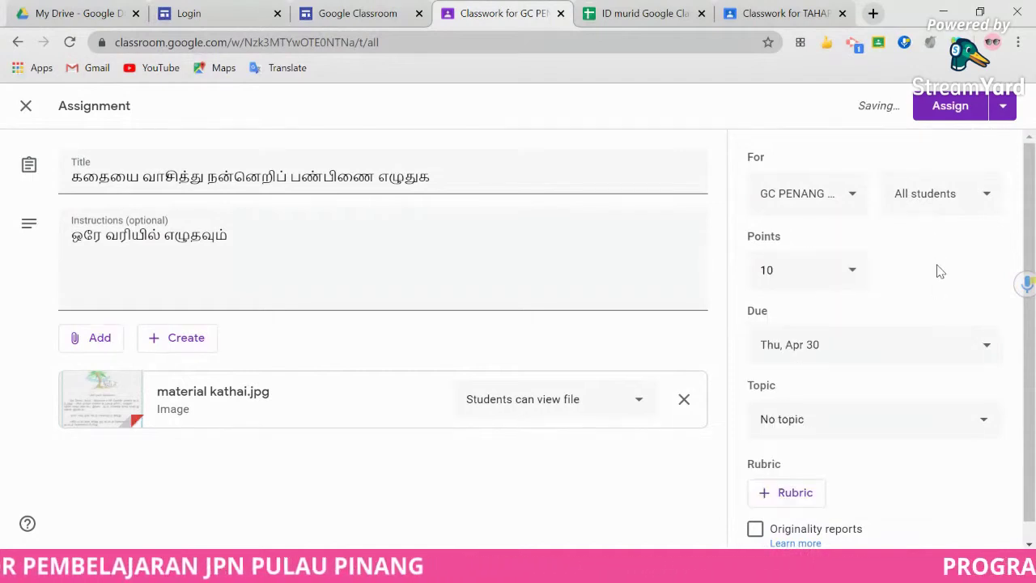
click(953, 361)
click(811, 469)
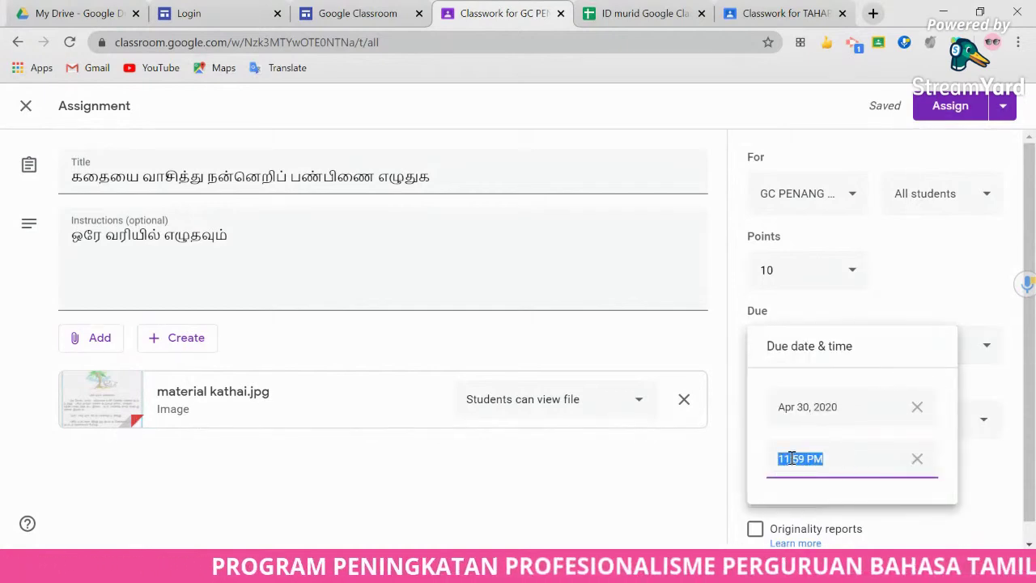
click(976, 276)
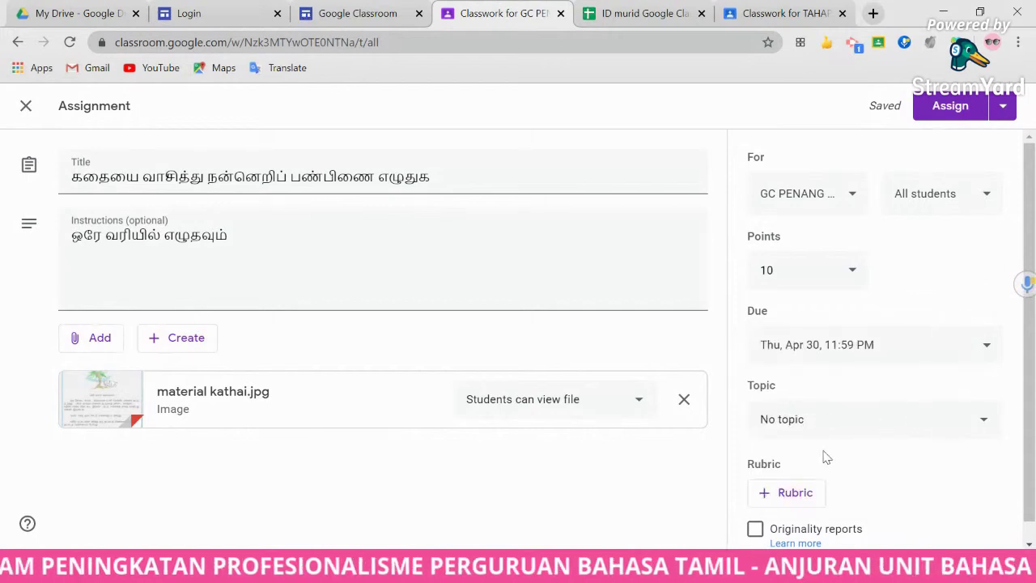
scroll(833, 429, down, 1)
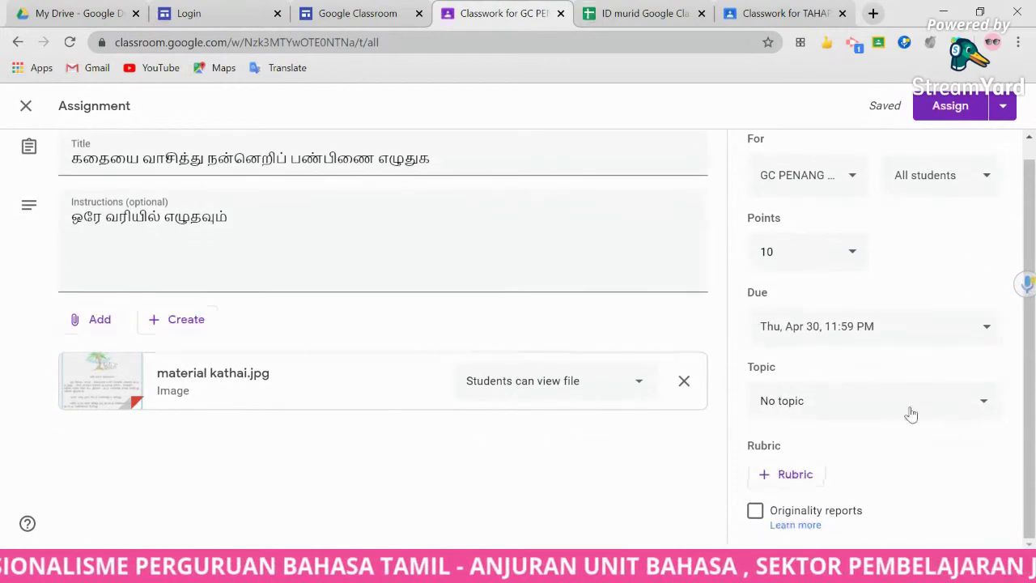
Step: Choose topic 1.1 from the Topic dropdown for the assignment
click(984, 407)
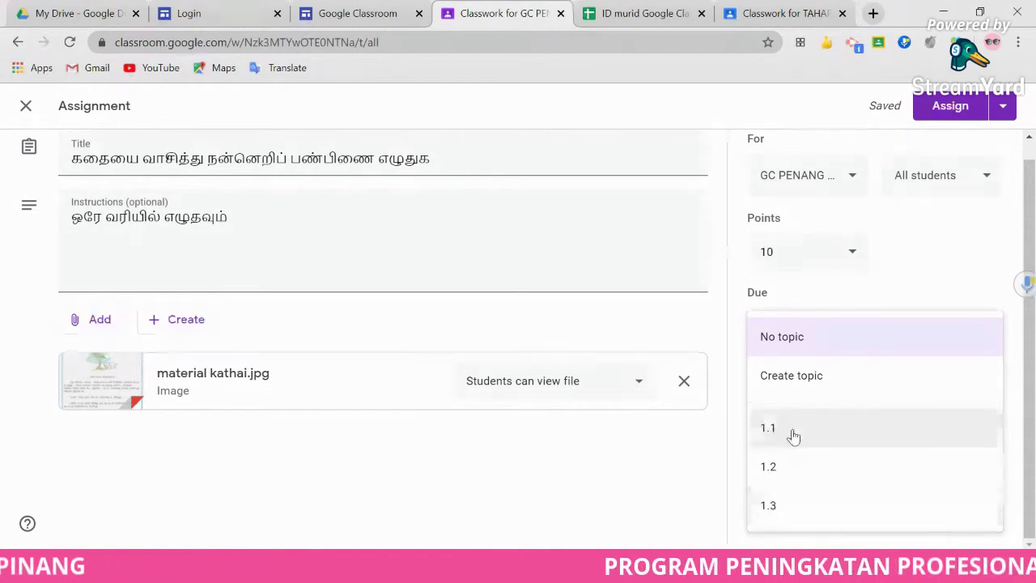
click(792, 430)
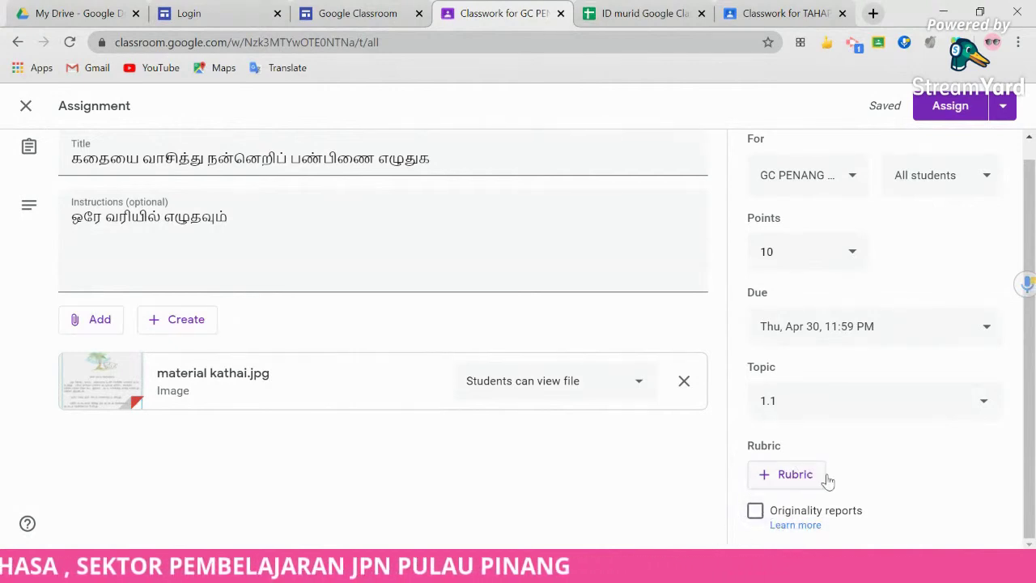
scroll(1033, 414, up, 1)
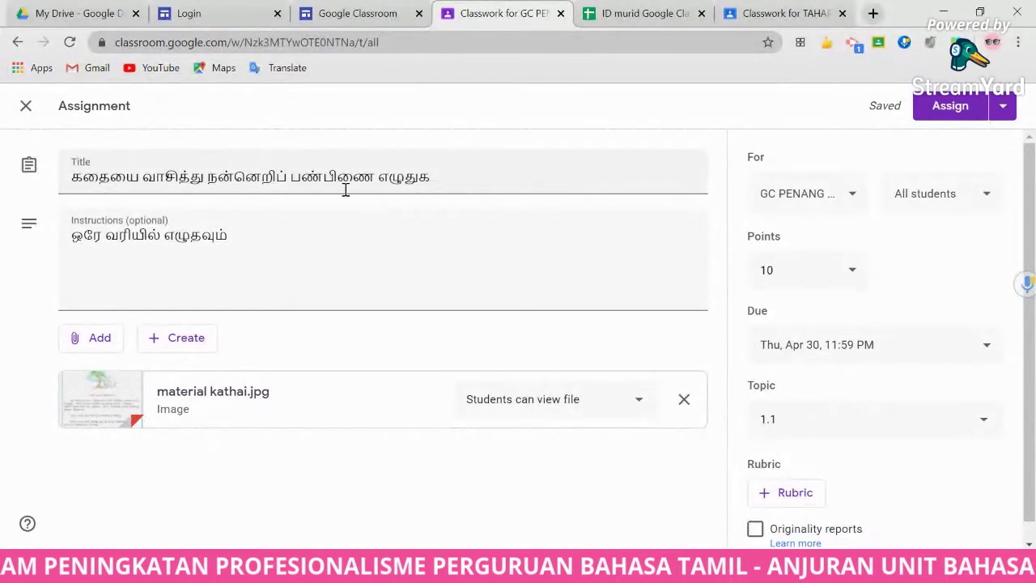
click(1002, 106)
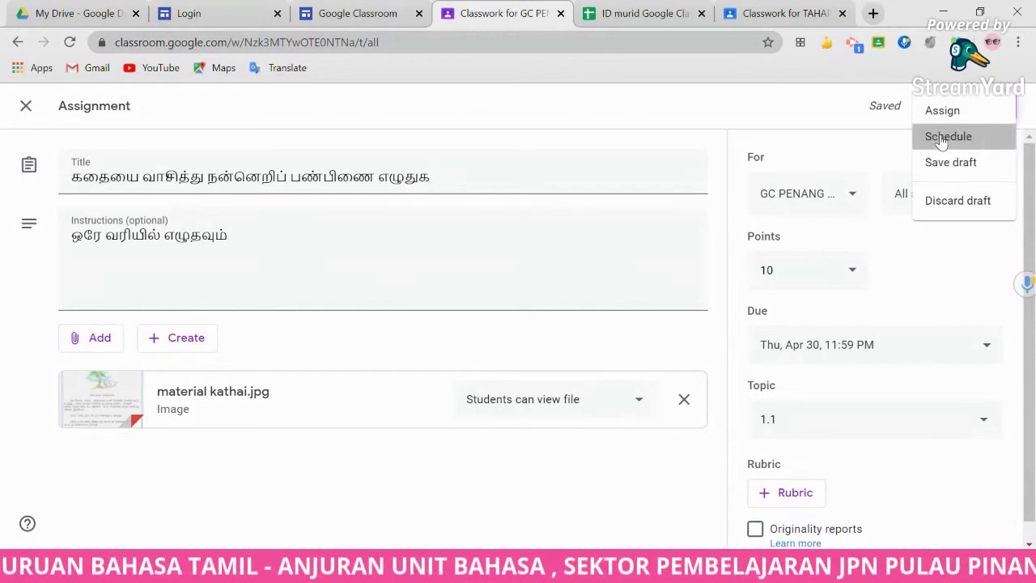
click(942, 139)
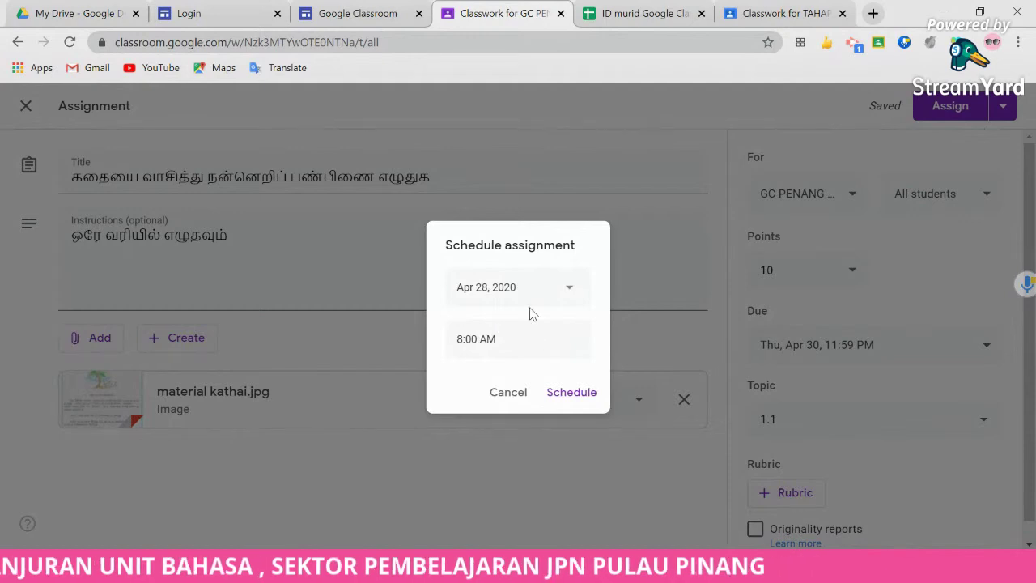
click(572, 293)
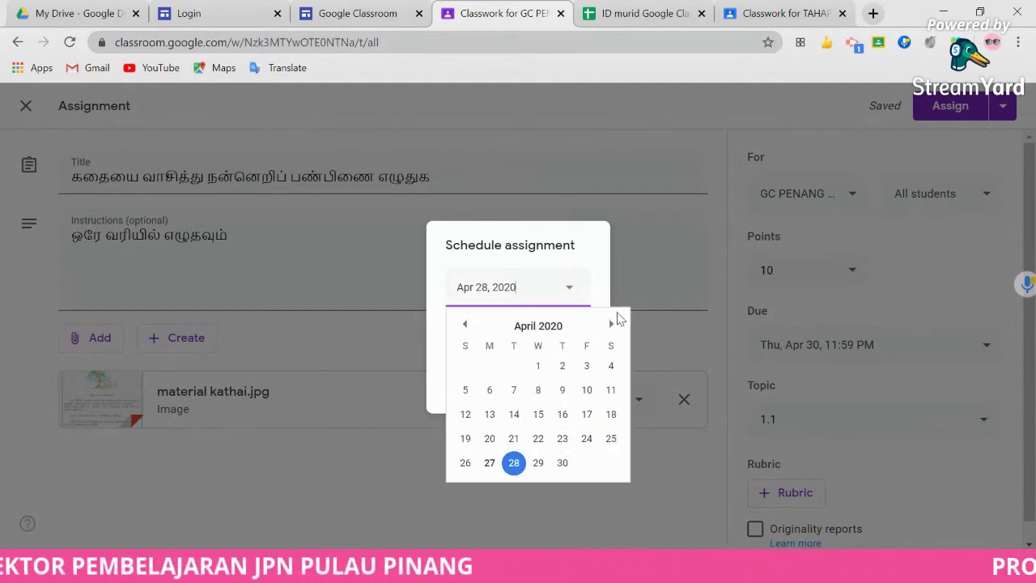
click(610, 326)
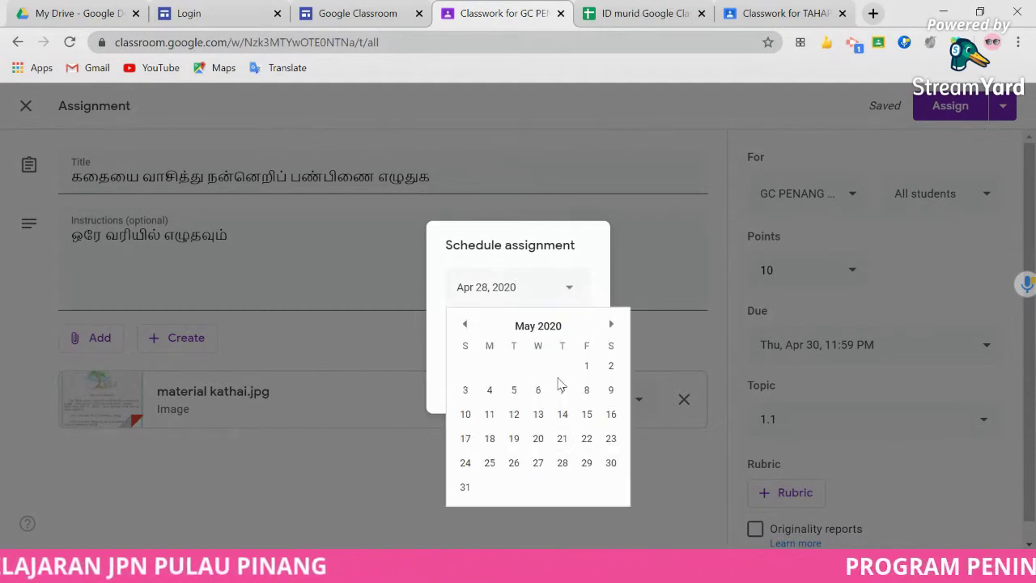
click(512, 415)
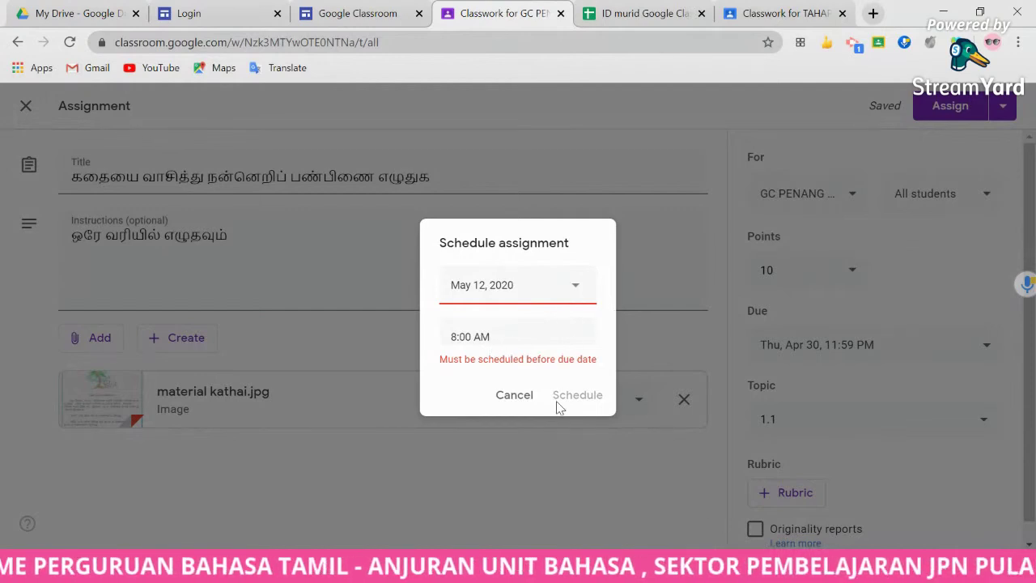
click(516, 396)
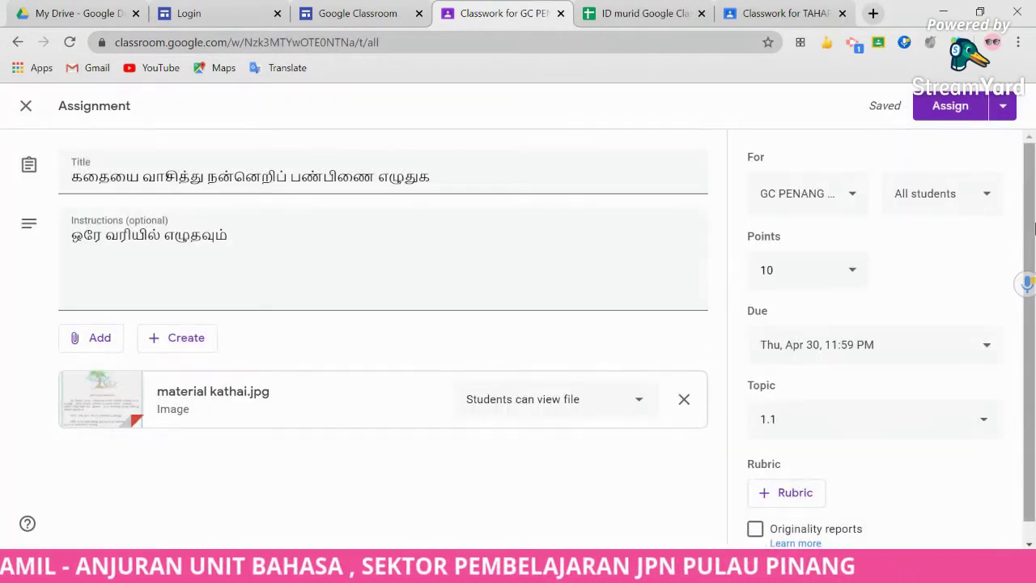
click(1001, 106)
click(969, 140)
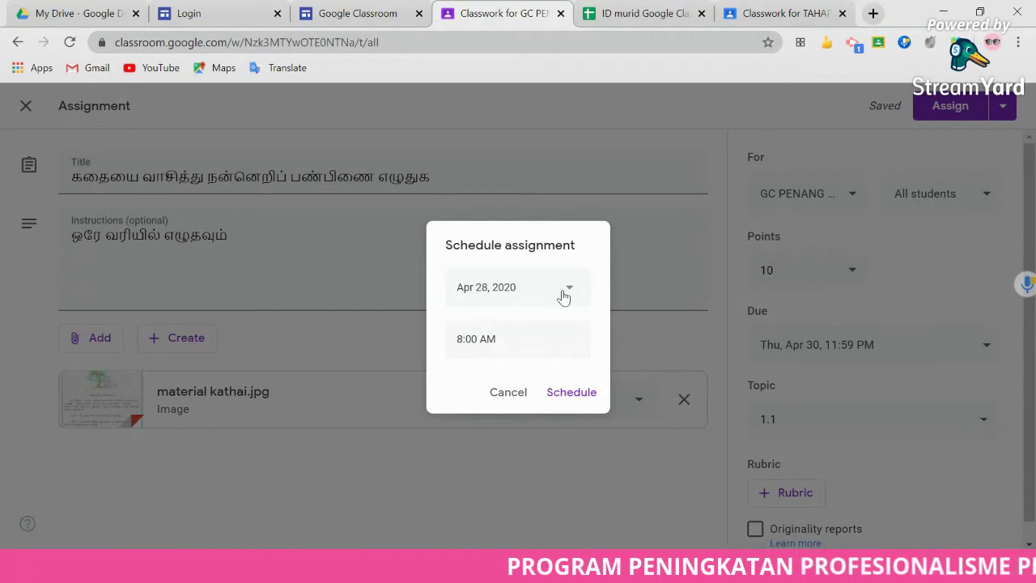
click(564, 295)
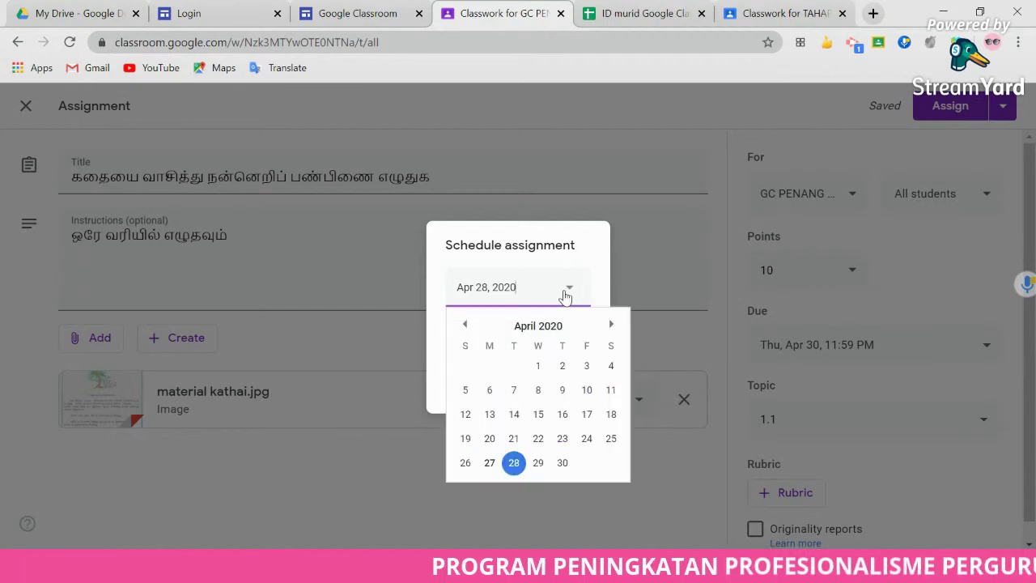
click(538, 463)
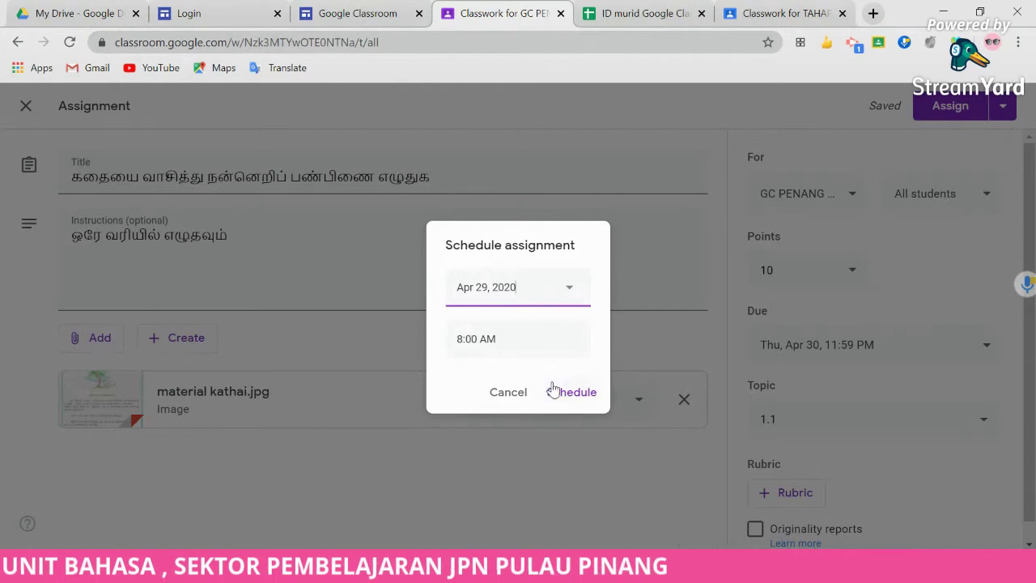
click(509, 392)
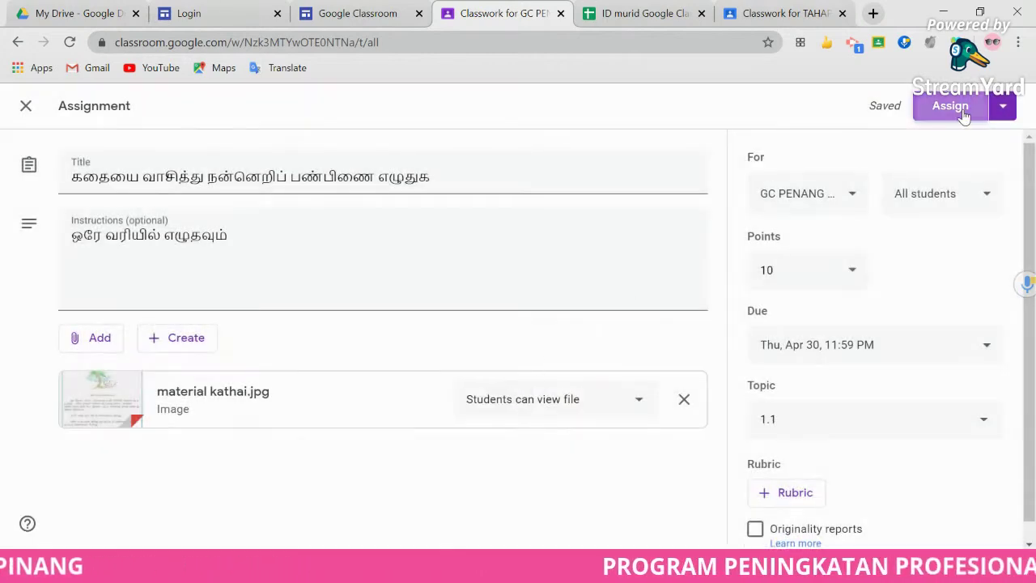
Step: Assign the post, then view it in Stream and under topic 1.1 in Classwork
click(950, 107)
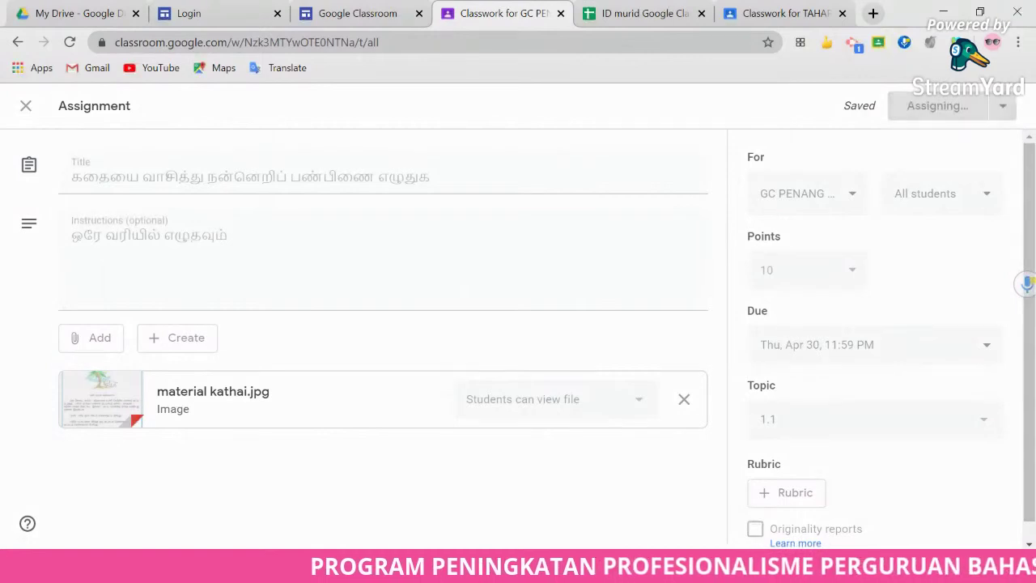
mouse_move(220, 570)
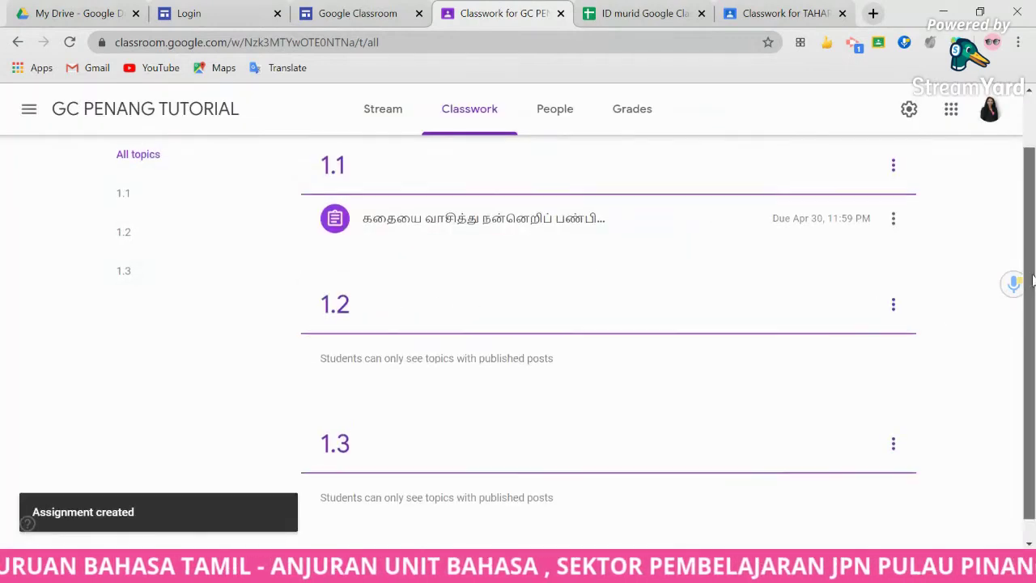
scroll(1033, 303, up, 1)
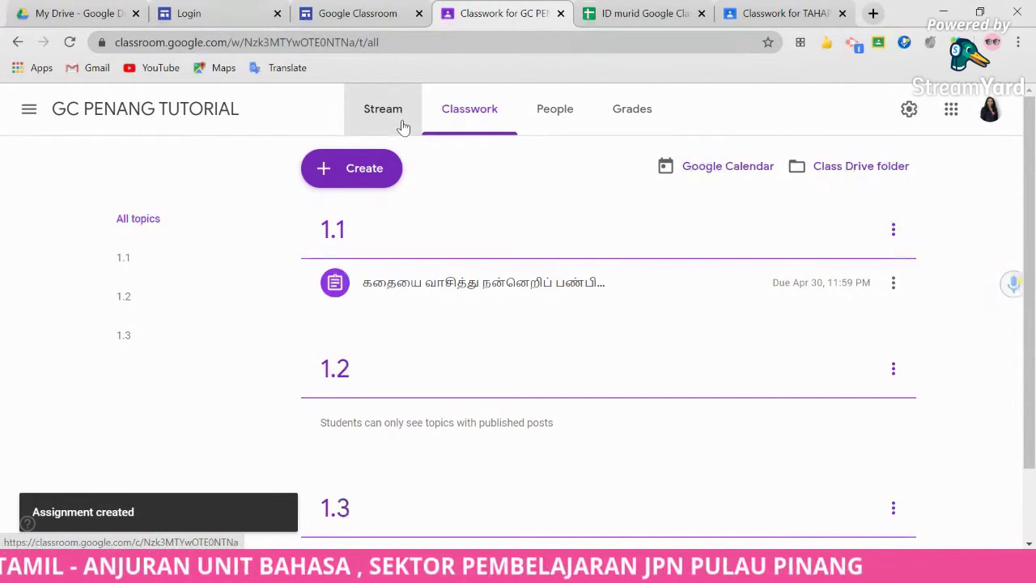
click(396, 121)
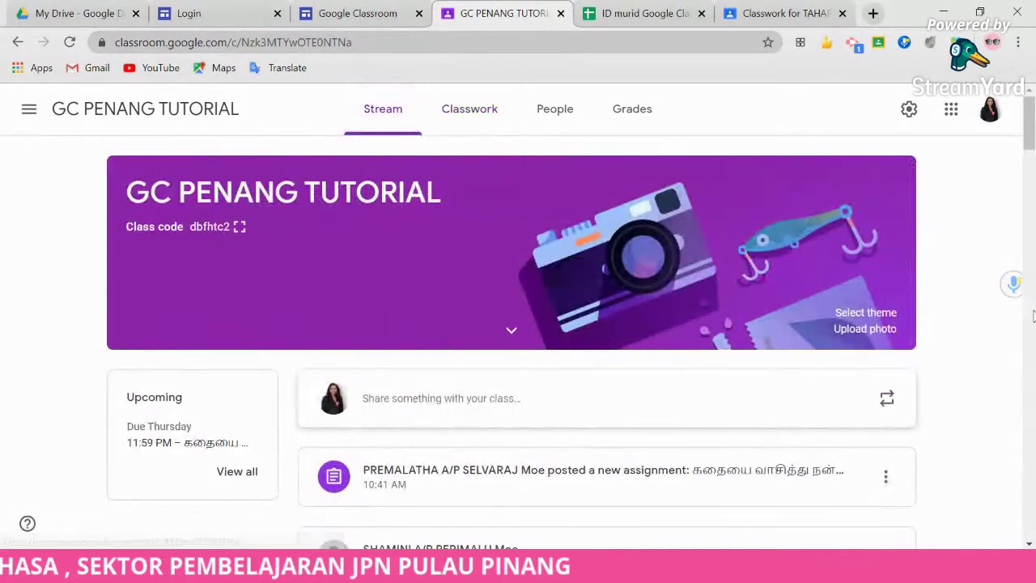
scroll(1028, 316, down, 1)
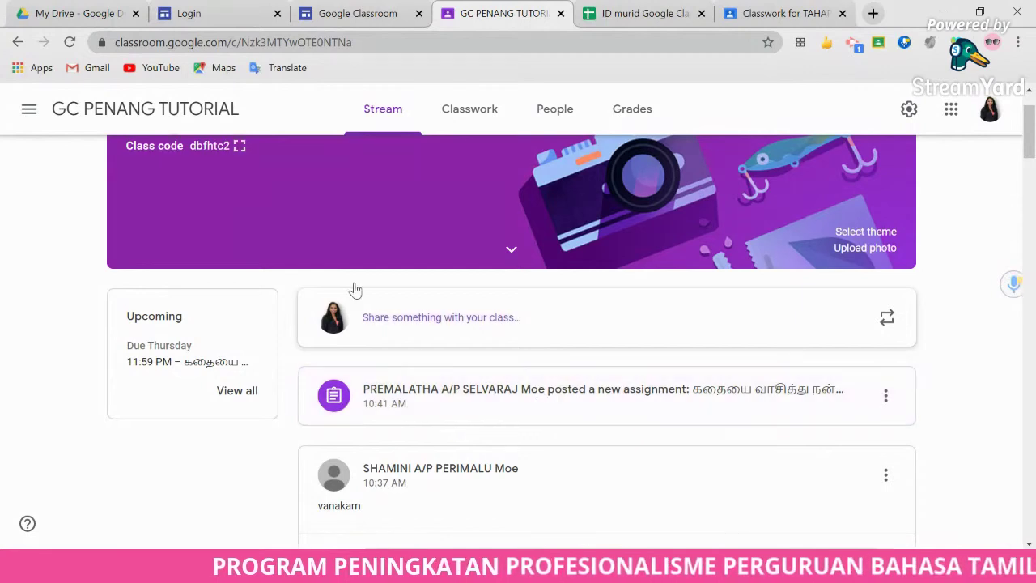
click(470, 114)
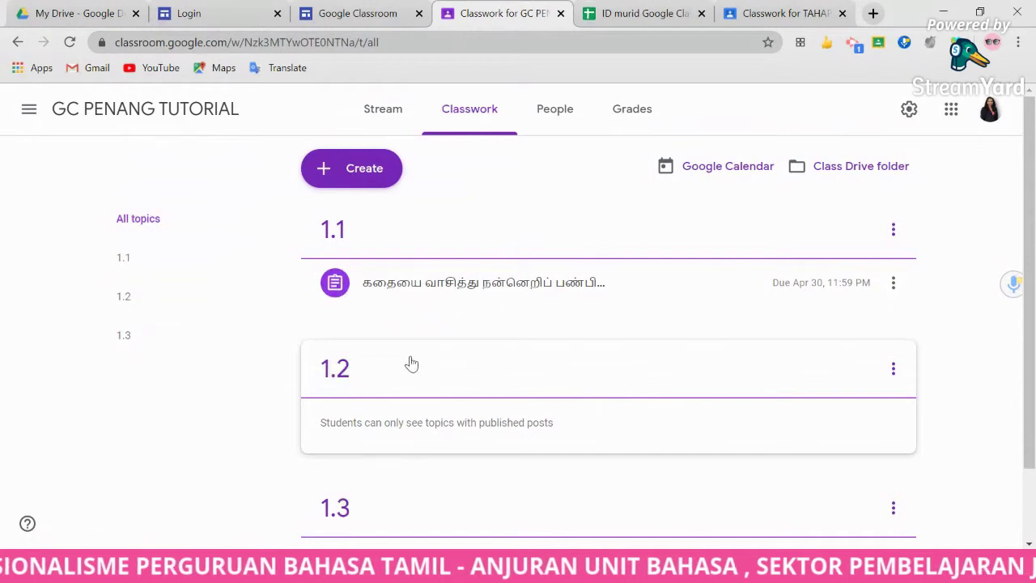
Step: Create a new assignment and show its Add menu of attachment sources
click(363, 186)
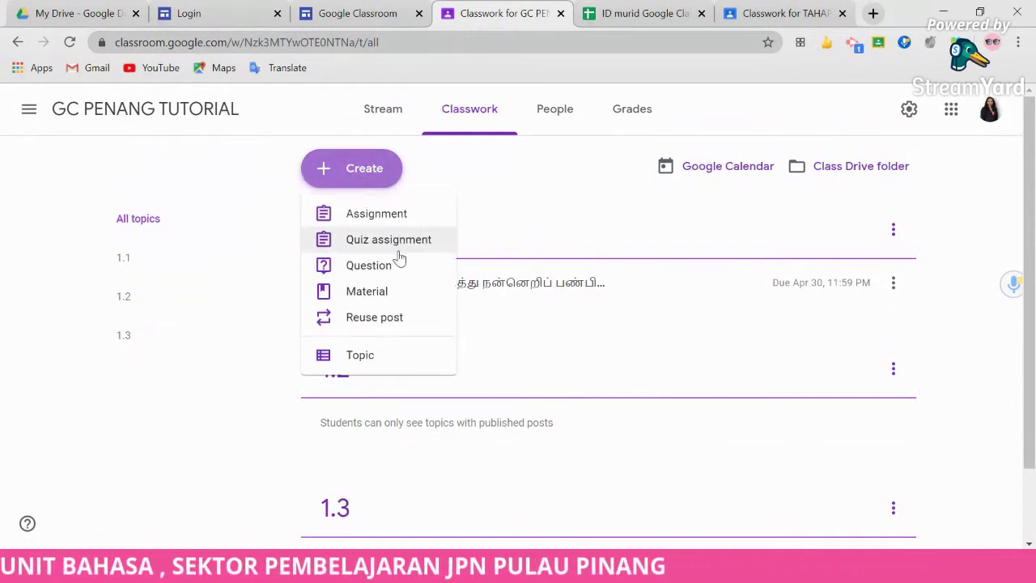
click(421, 213)
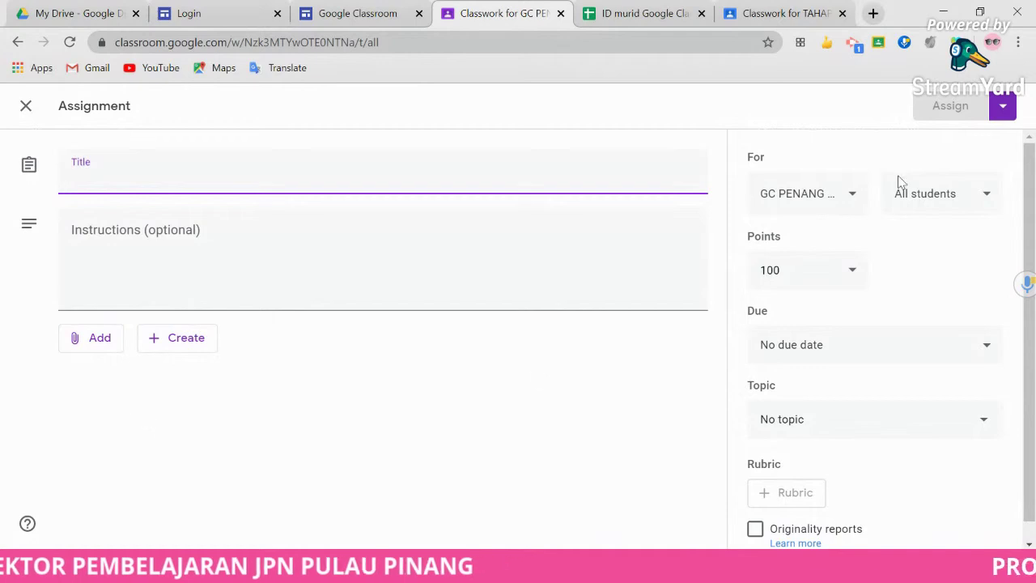
click(92, 337)
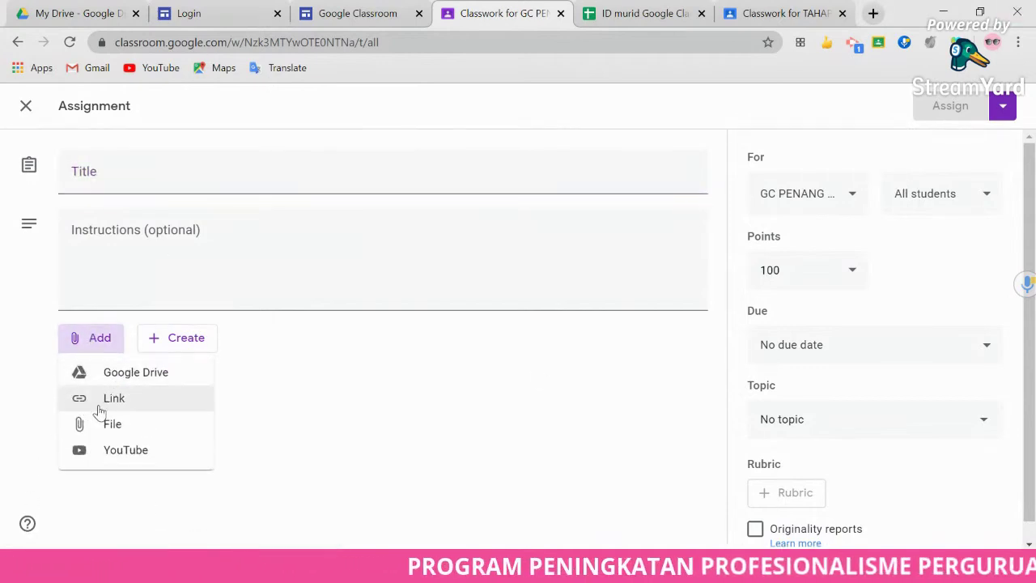
Step: In a new tab, switch input from Tamil to English and search for essay
click(873, 14)
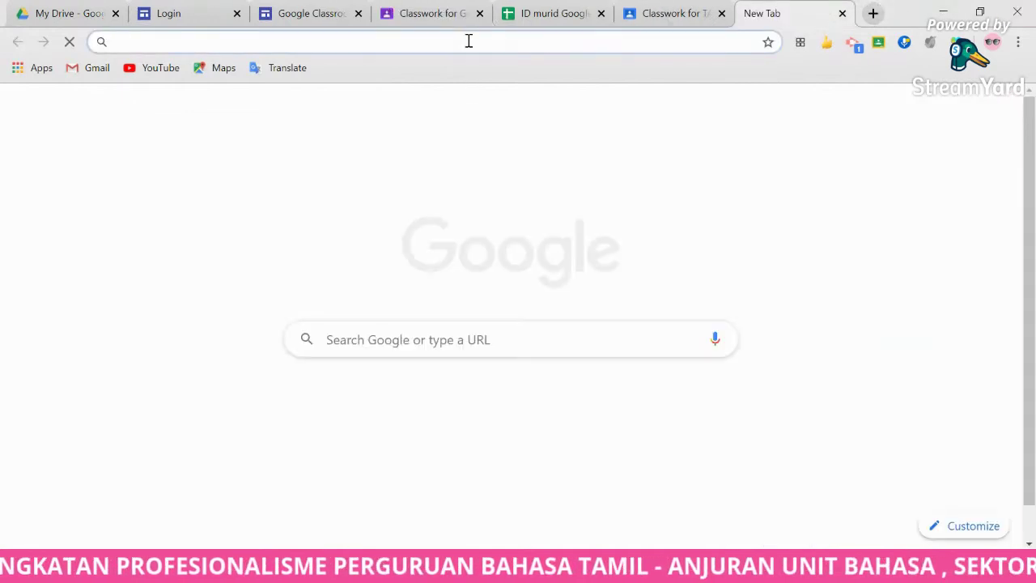
text(ess)
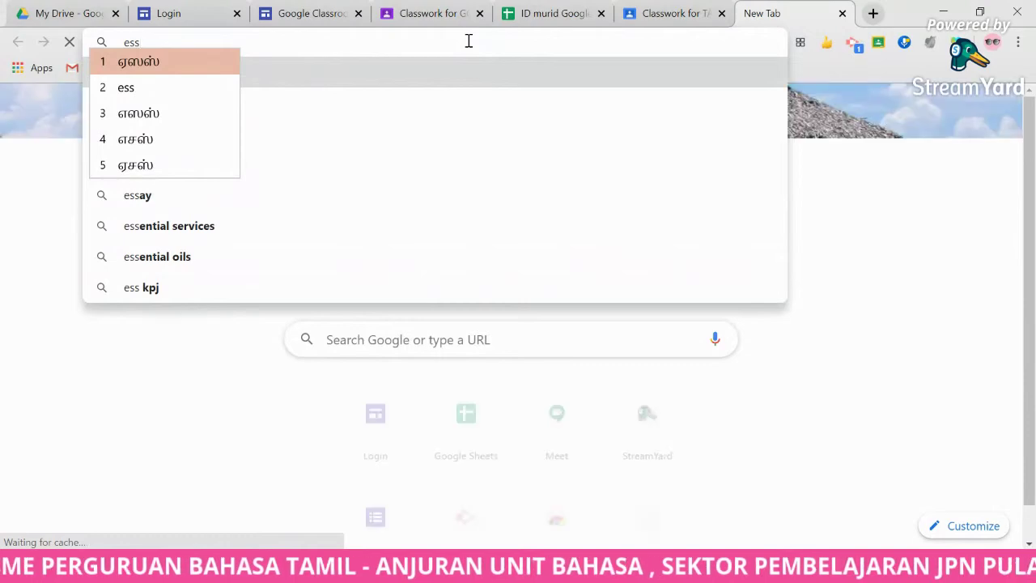
key(BackSpace)
key(BackSpace)
key(BackSpace)
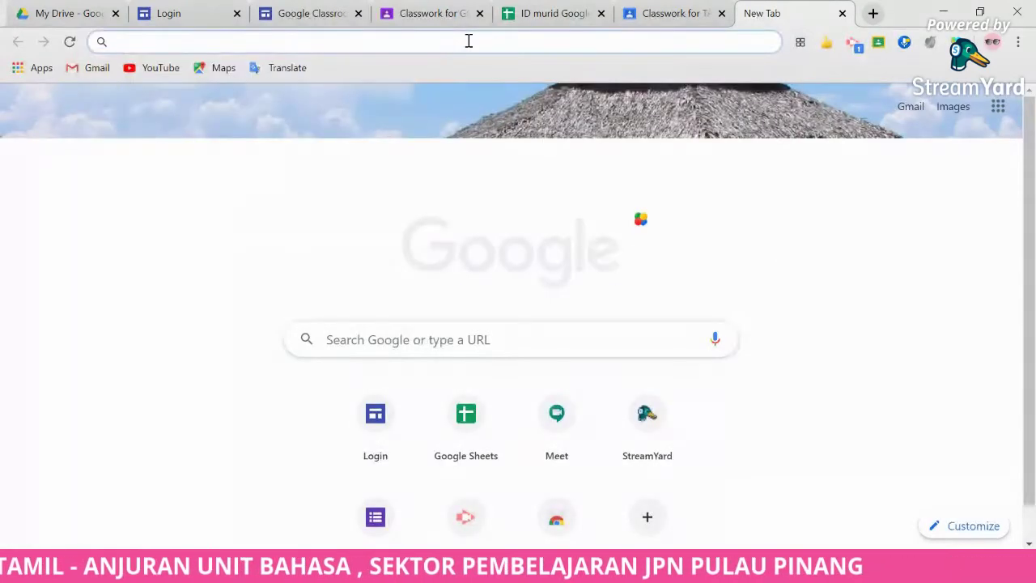
key(super+space)
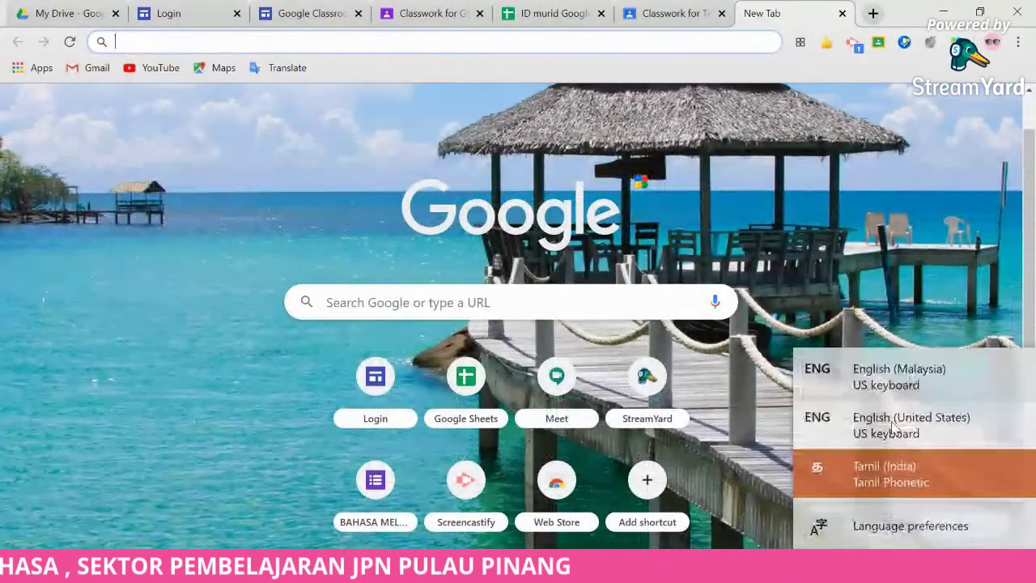
text(essay)
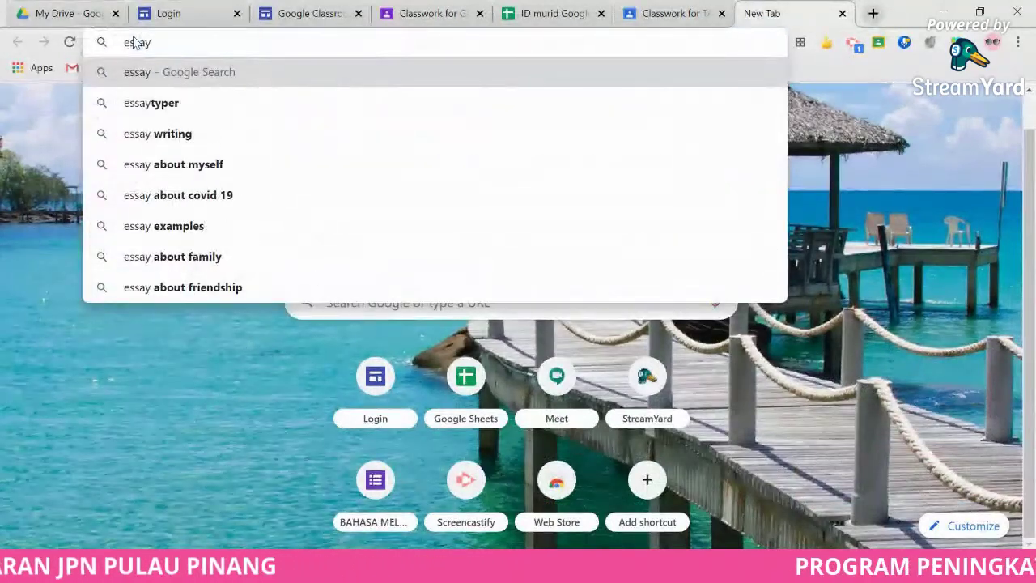
key(Return)
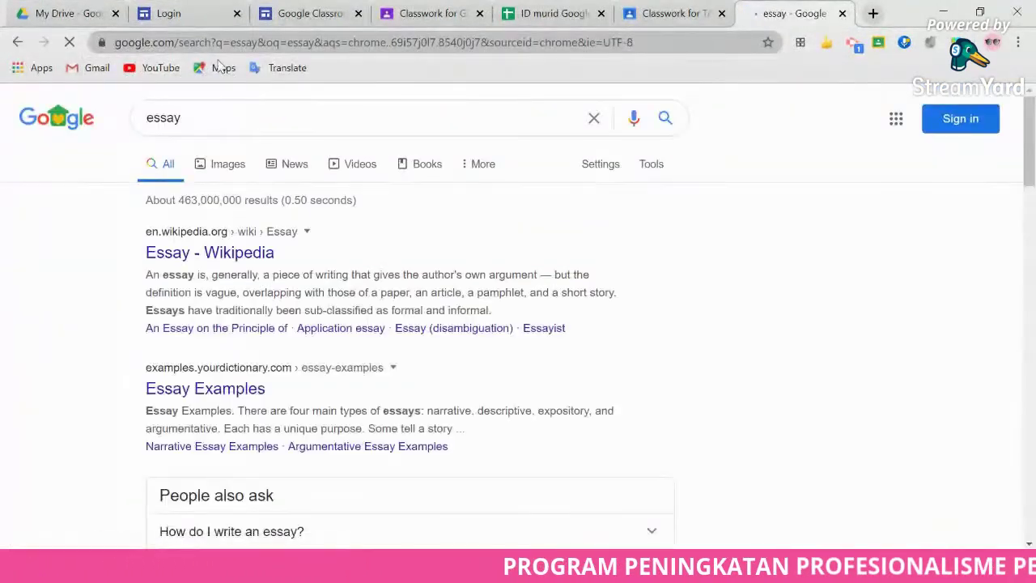
scroll(835, 303, down, 3)
scroll(833, 301, down, 3)
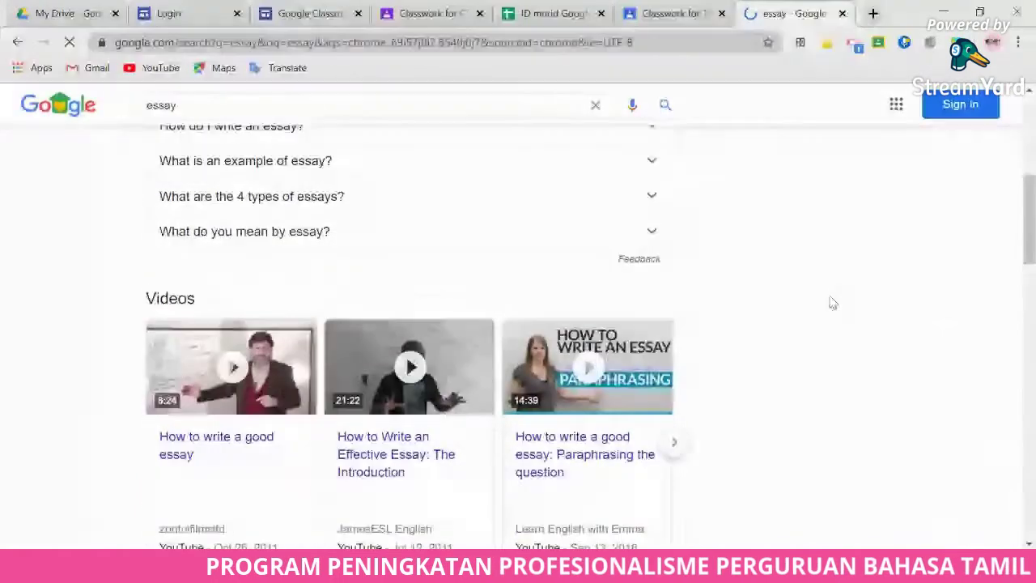
scroll(830, 301, up, 5)
Step: Replace the query with a coronavirus search and scroll to the WHO result
click(212, 112)
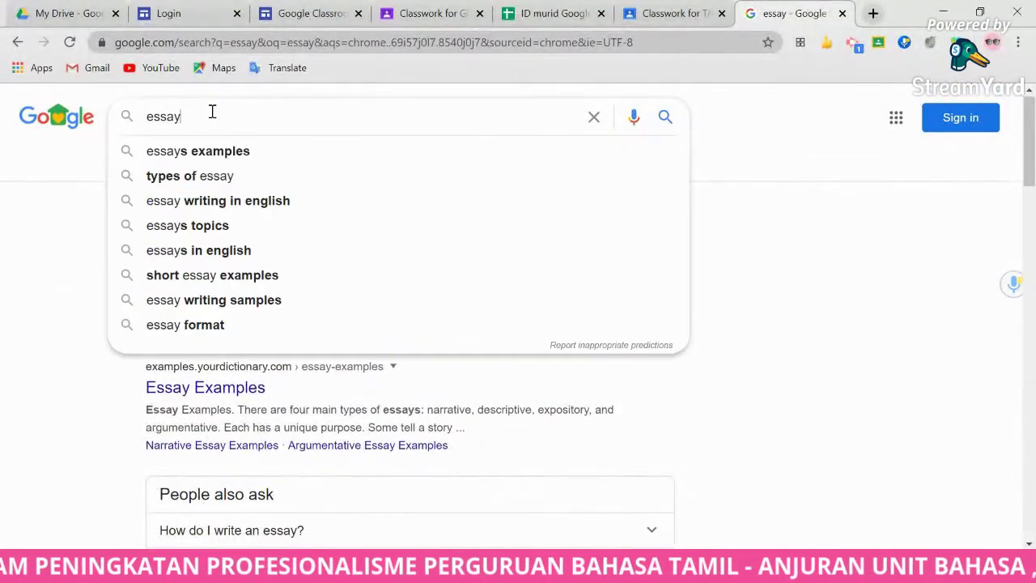
double_click(215, 112)
click(214, 44)
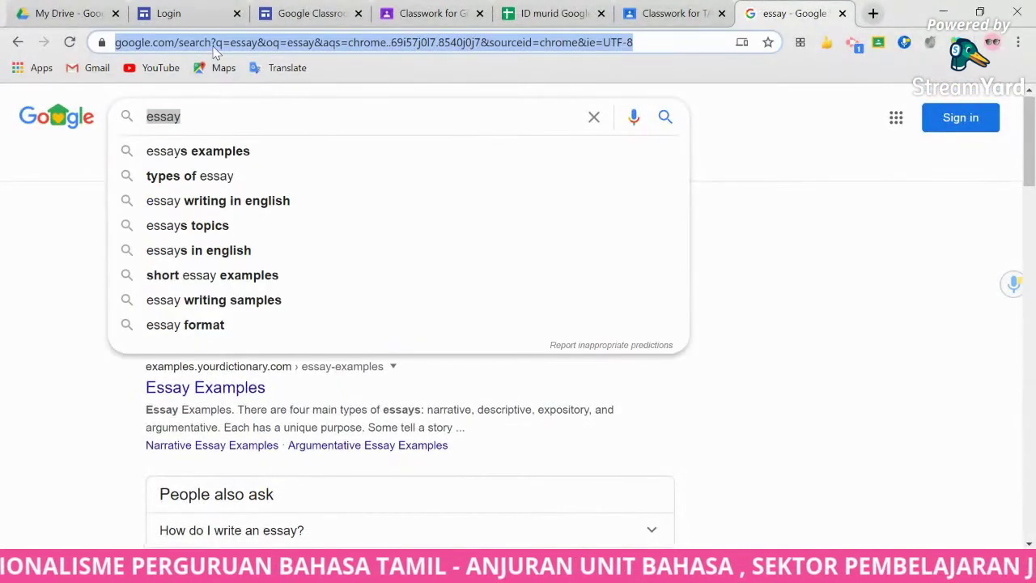
text(corona)
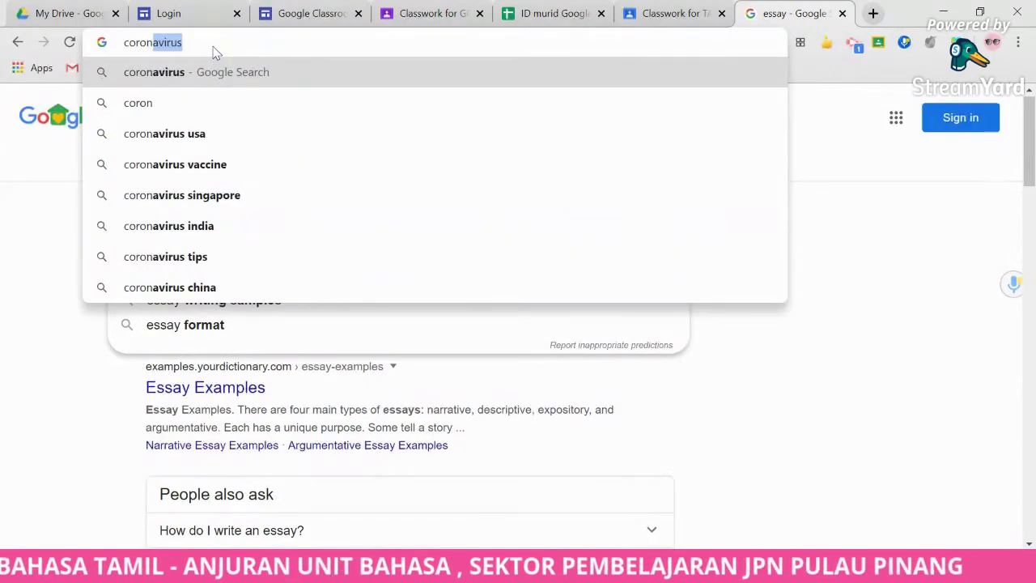
click(224, 103)
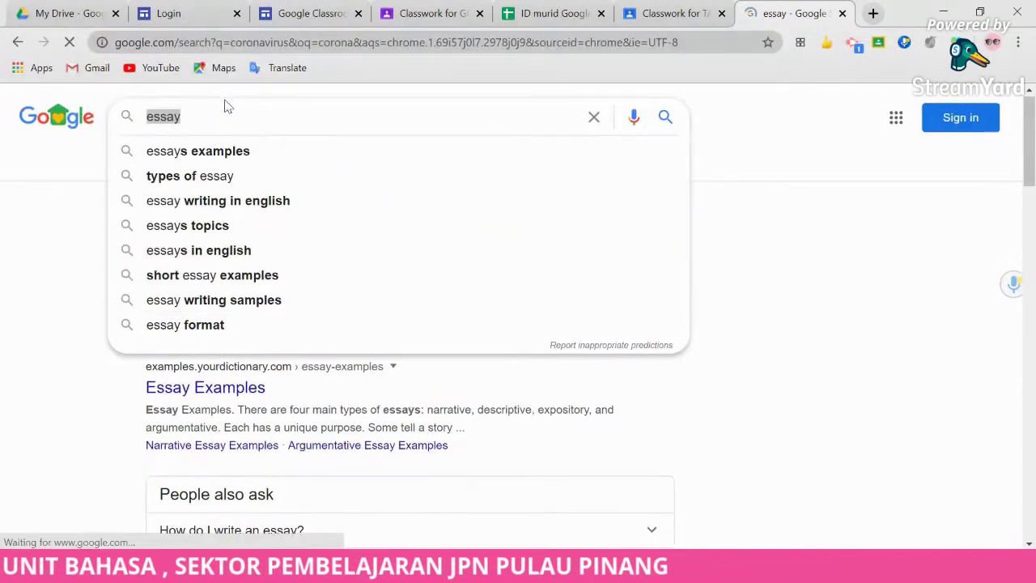
scroll(868, 331, down, 5)
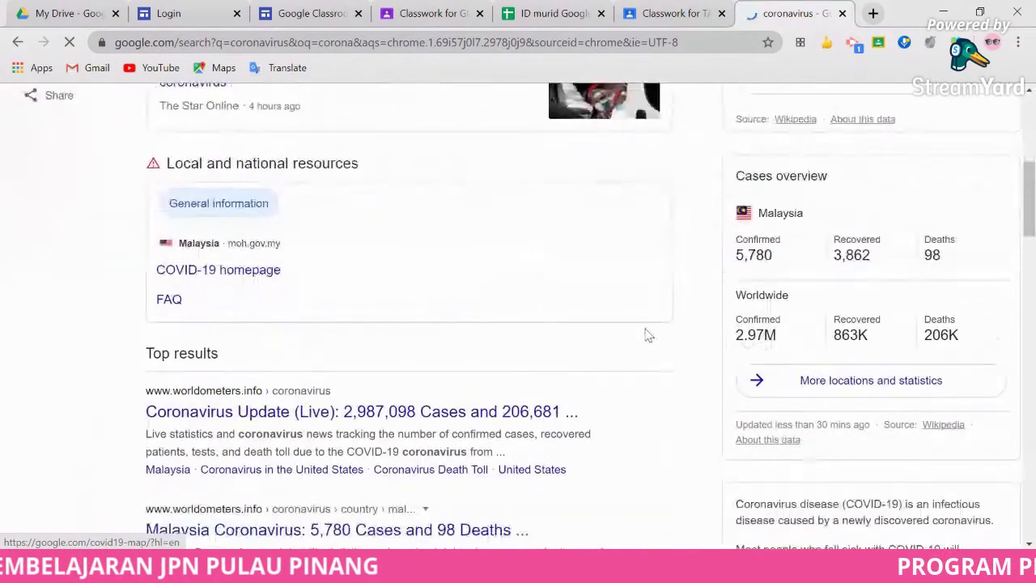
scroll(613, 338, down, 4)
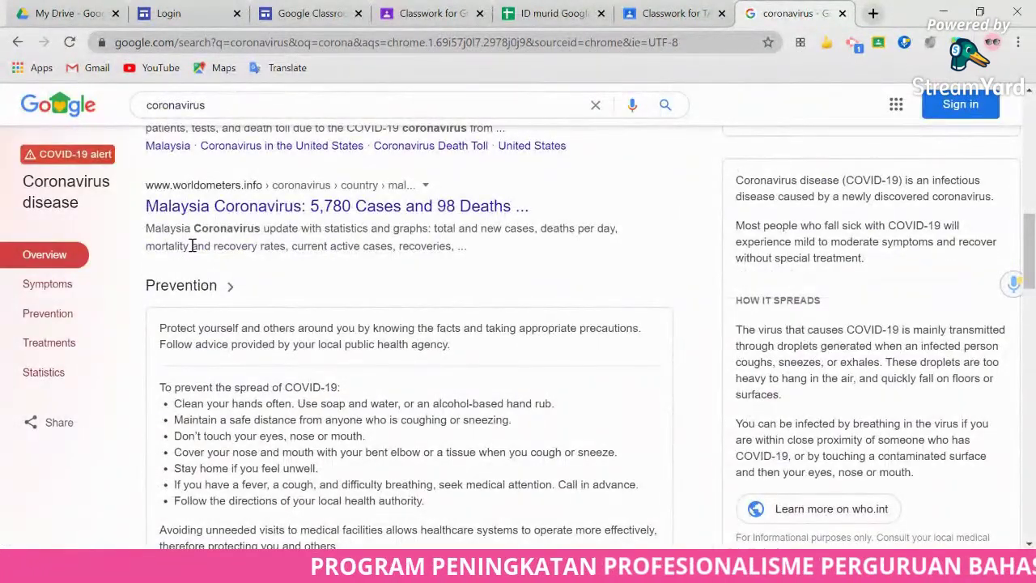
scroll(363, 226, down, 3)
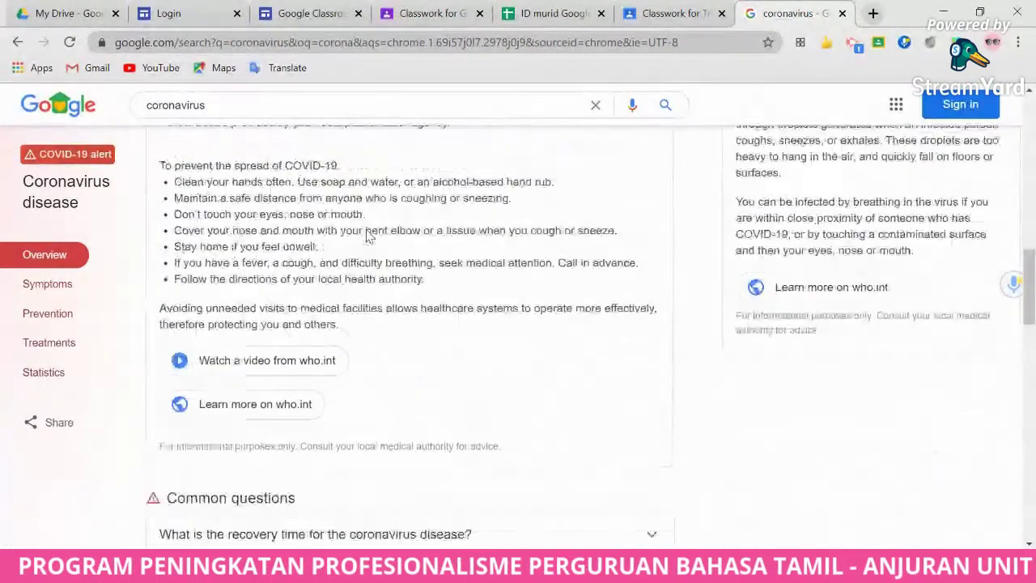
scroll(367, 235, up, 2)
scroll(278, 216, up, 1)
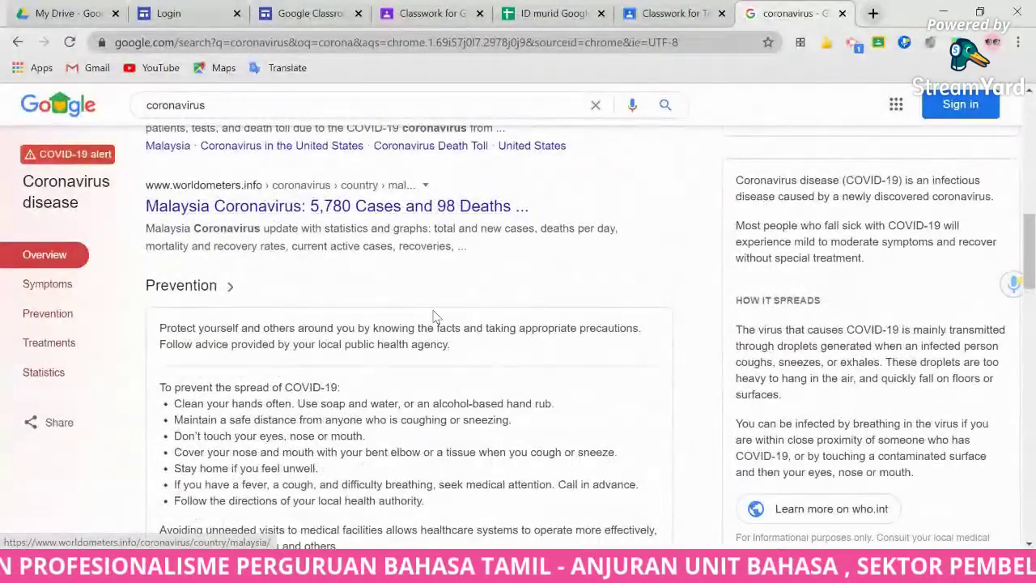
scroll(465, 336, down, 10)
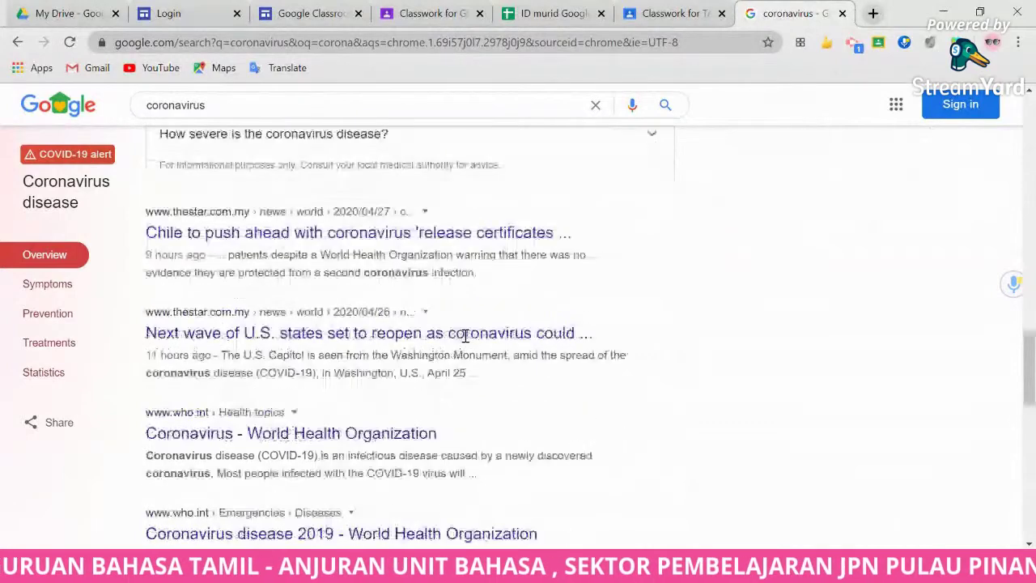
scroll(464, 338, up, 3)
scroll(464, 340, down, 3)
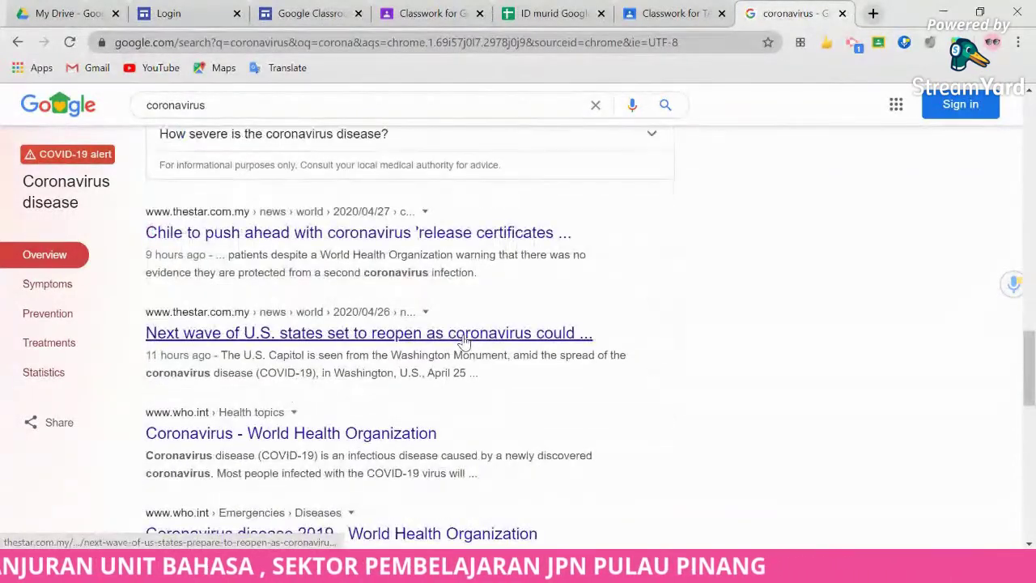
Step: Open the WHO coronavirus page and show its Symptoms section
scroll(464, 340, down, 1)
click(360, 354)
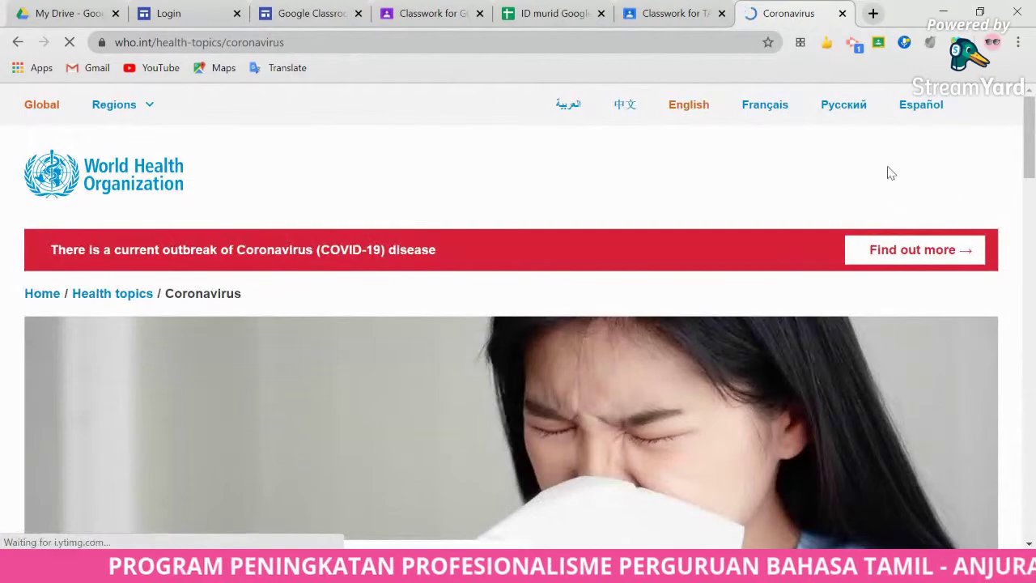
scroll(887, 172, down, 1)
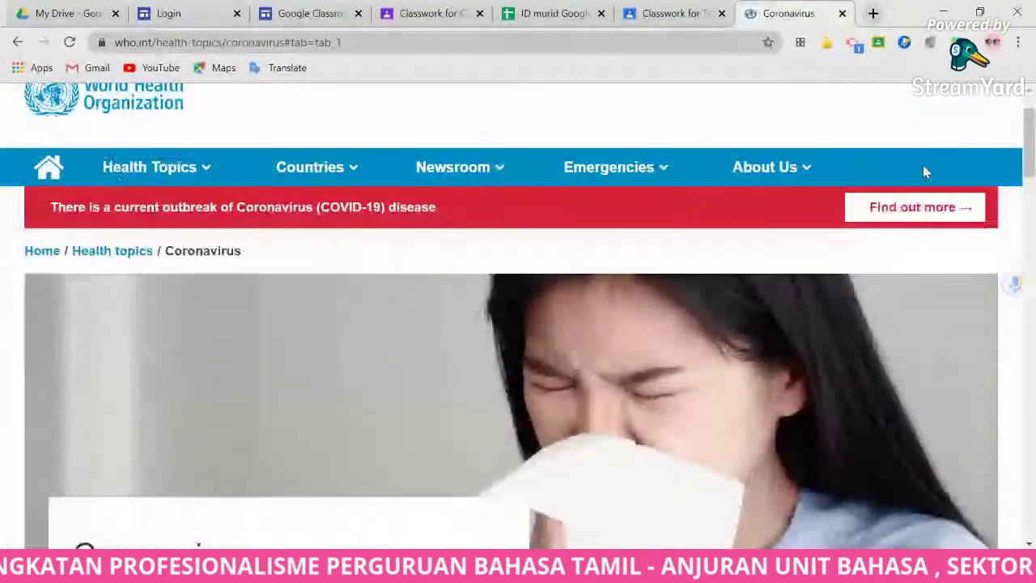
scroll(887, 172, down, 6)
scroll(995, 178, down, 1)
scroll(994, 178, up, 2)
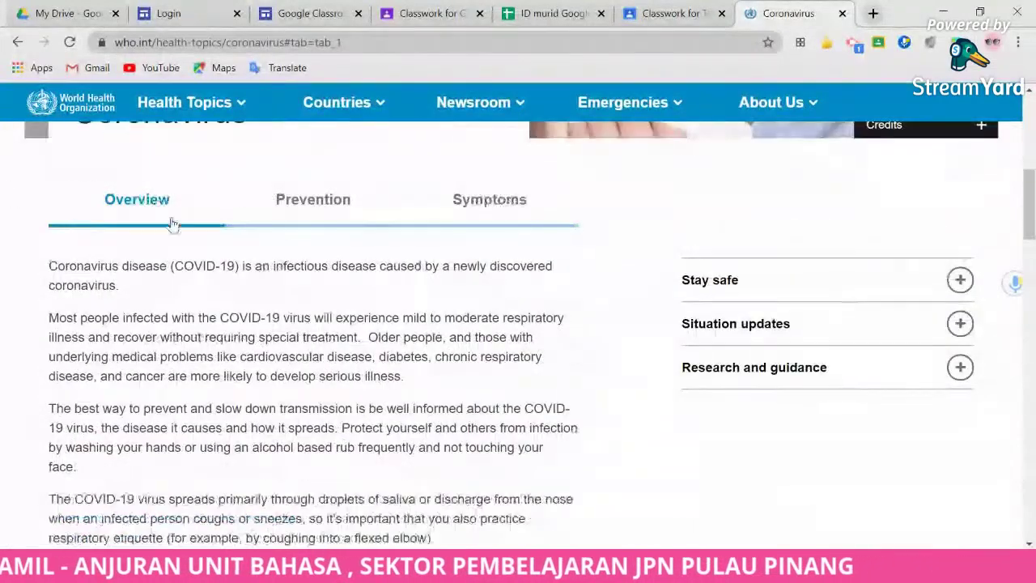
scroll(297, 196, up, 1)
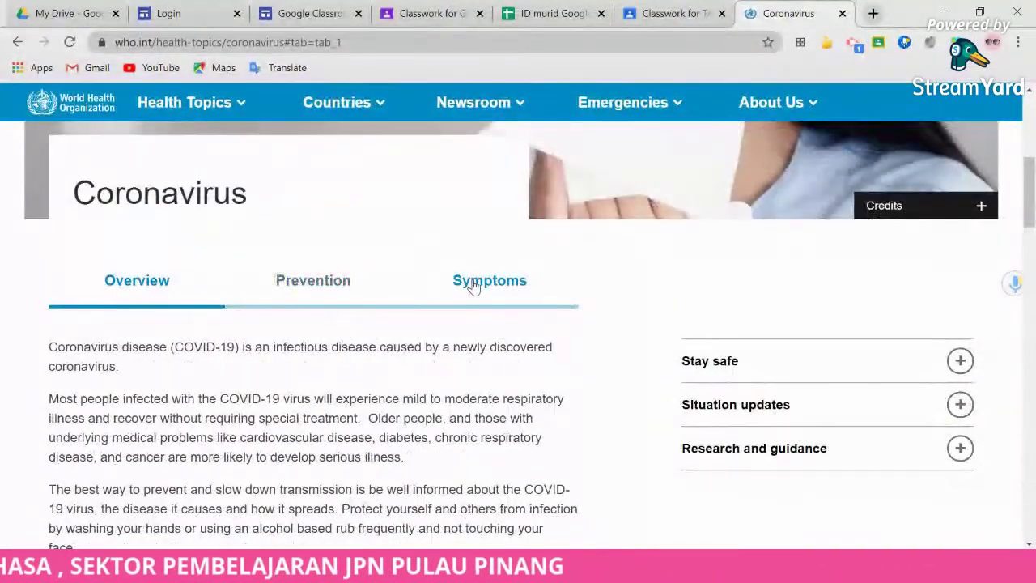
click(474, 288)
scroll(695, 324, down, 1)
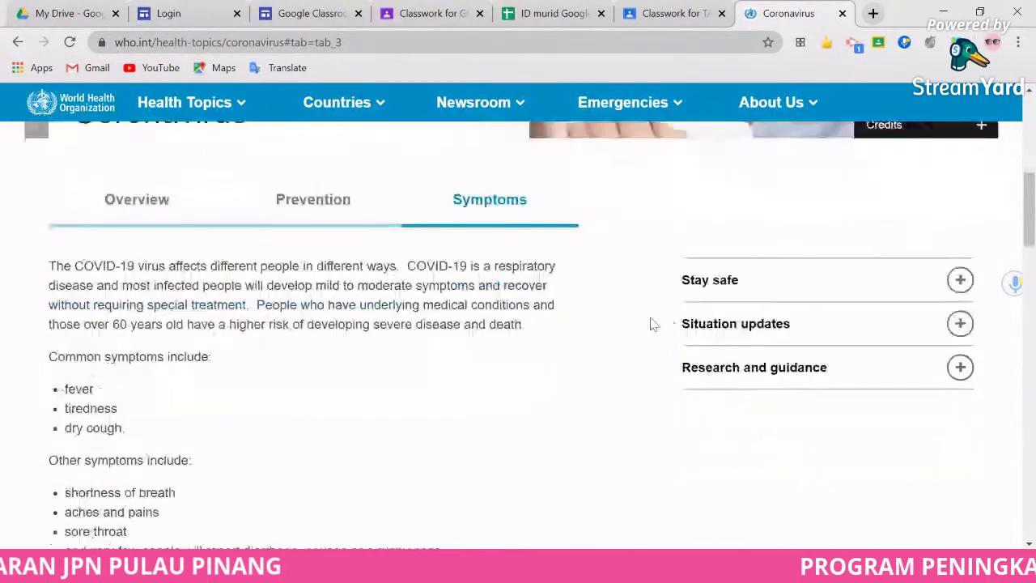
scroll(192, 493, down, 1)
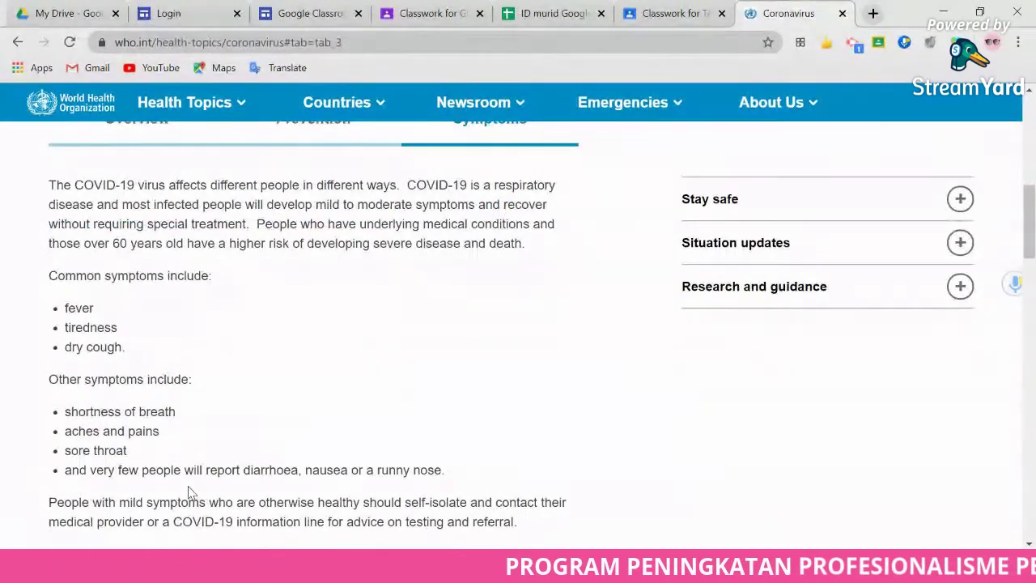
scroll(134, 426, up, 1)
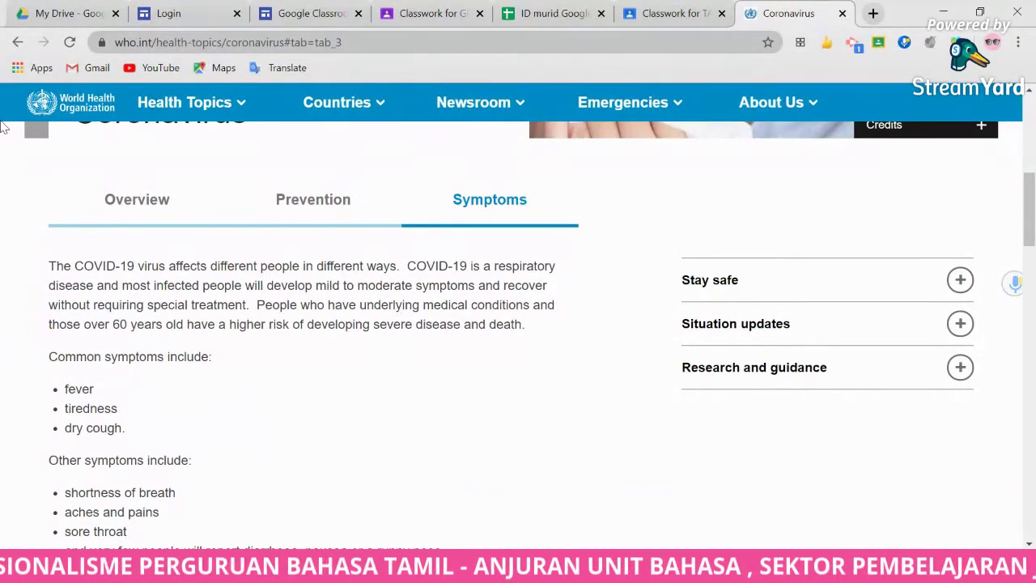
Step: Copy the Symptoms page's web address and return to the Classwork tab
click(348, 43)
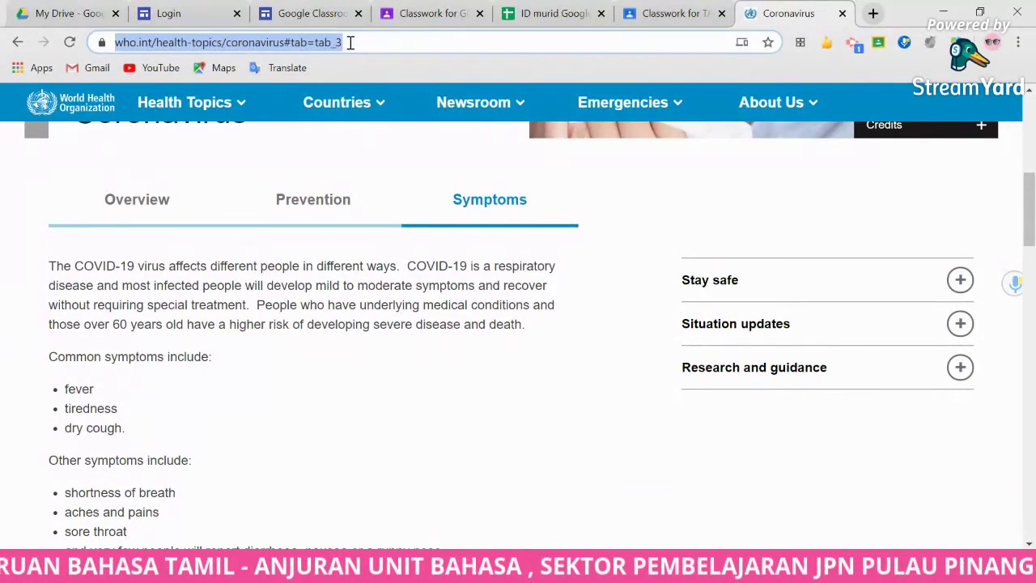
right_click(280, 45)
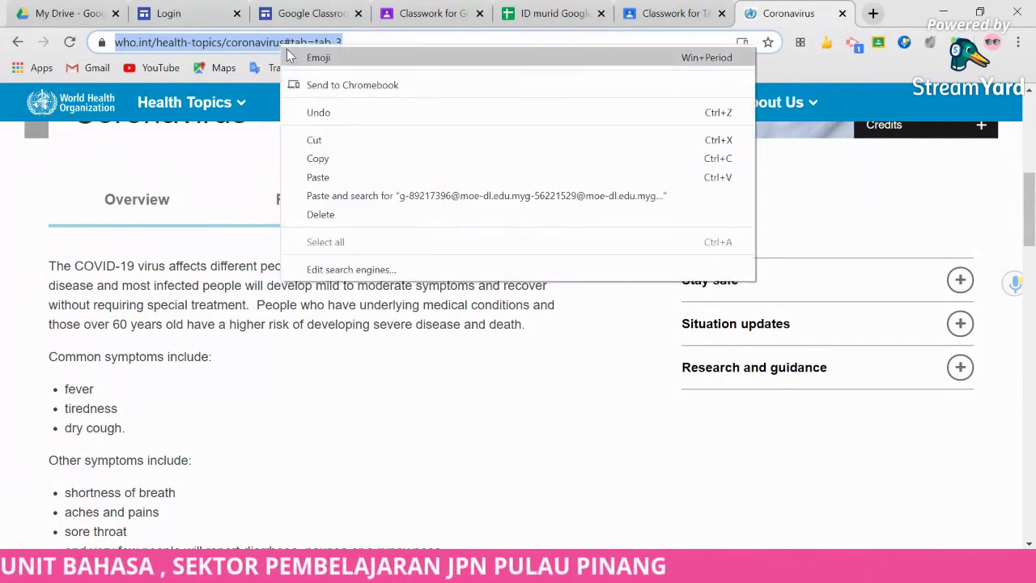
click(317, 159)
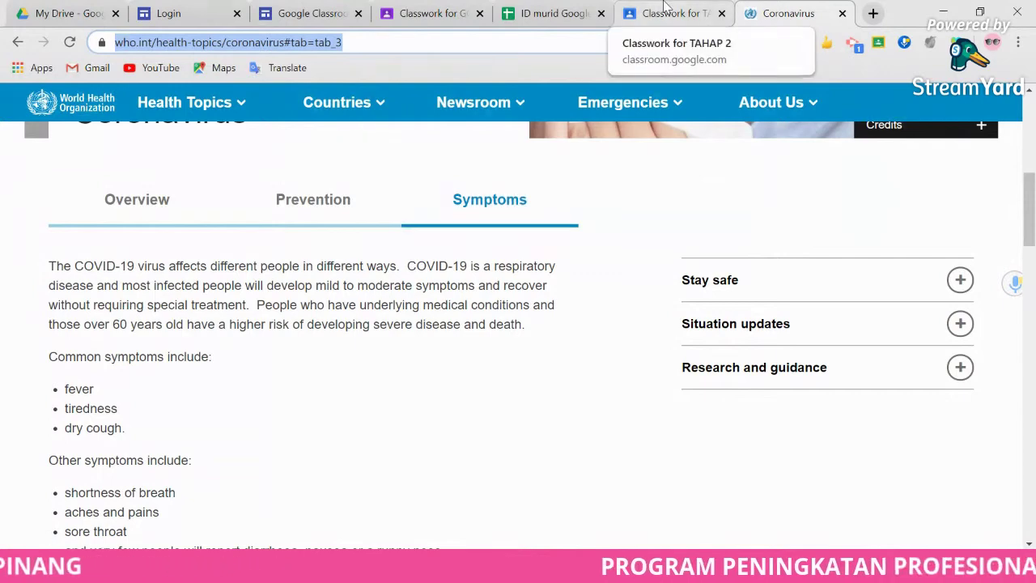
click(665, 9)
Step: Attach the copied WHO coronavirus Symptoms URL to the new assignment as a link
click(522, 10)
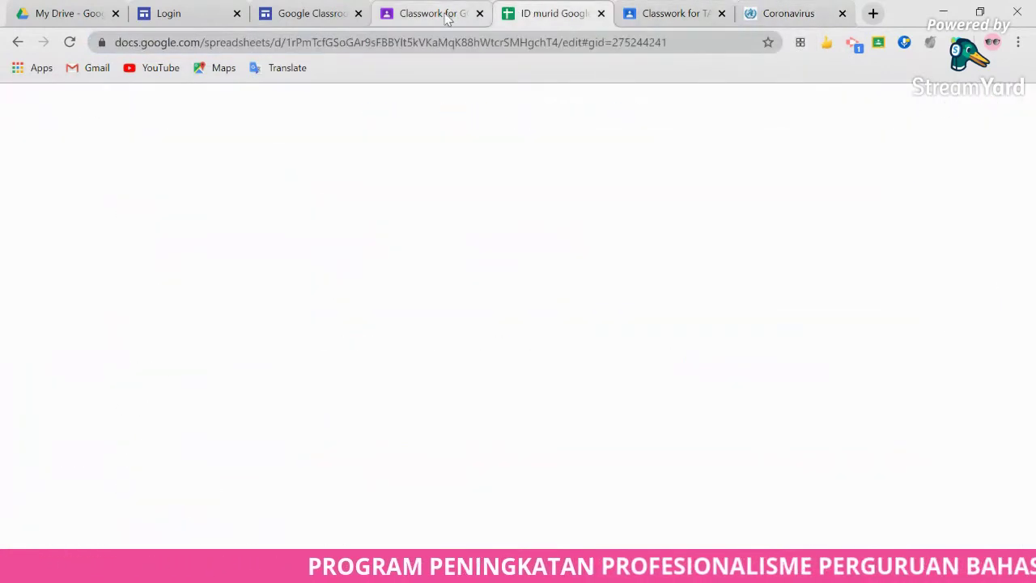
click(429, 13)
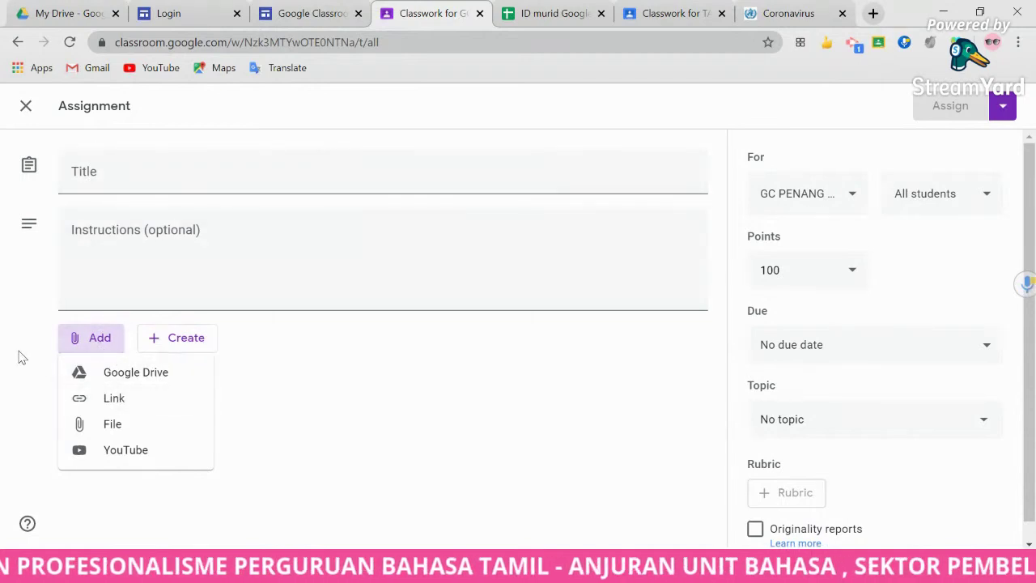
click(71, 341)
click(72, 341)
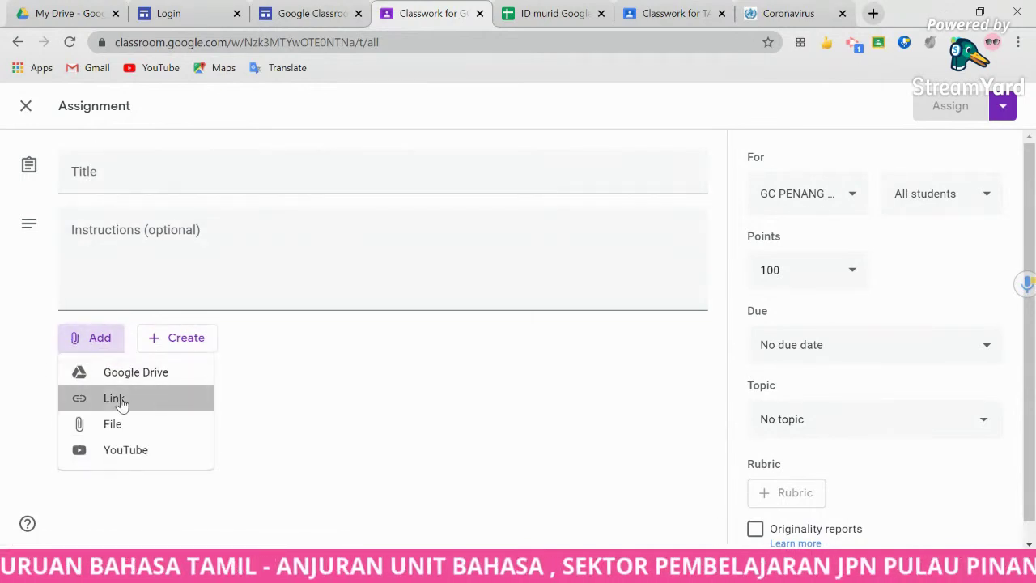
click(123, 397)
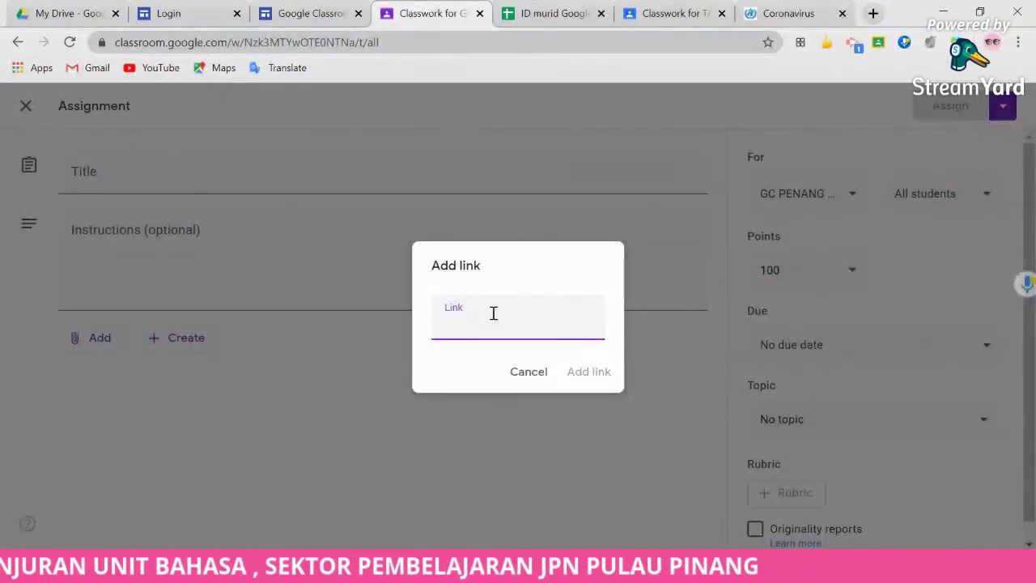
key(ctrl+v)
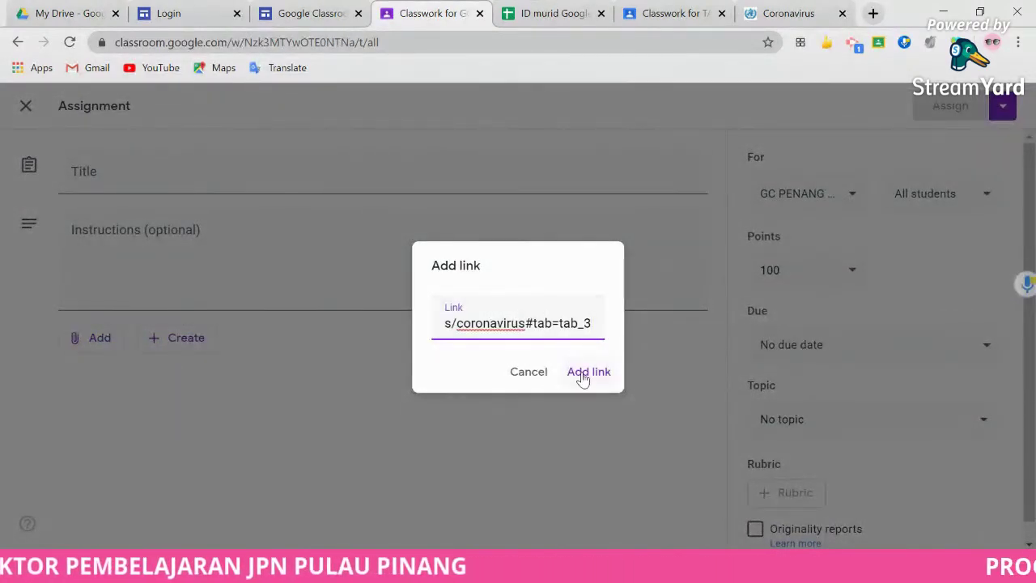
click(584, 374)
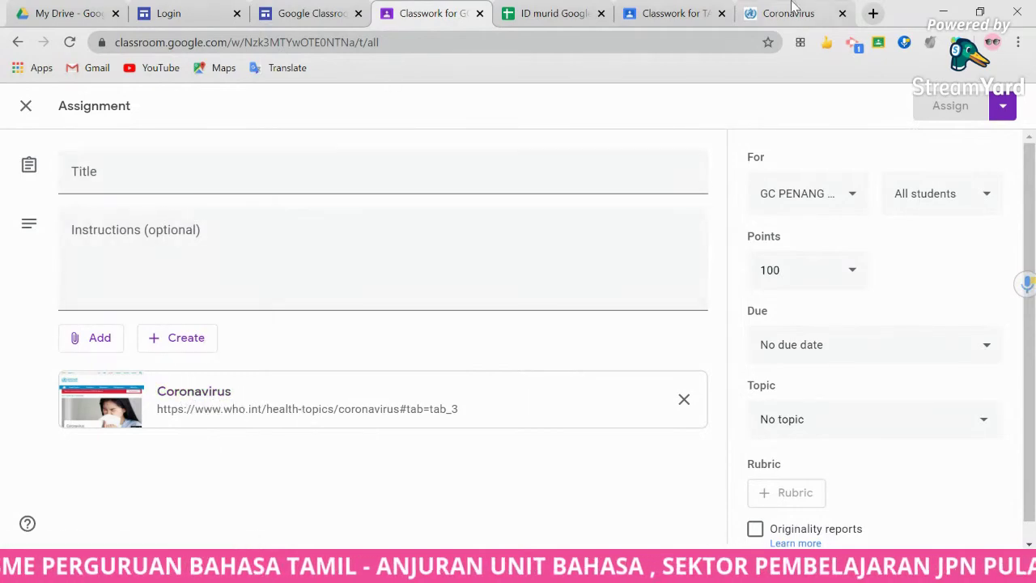
Step: Copy the 'Coronavirus' heading from the WHO page and paste it as the assignment title
key(ctrl+9)
scroll(171, 351, up, 3)
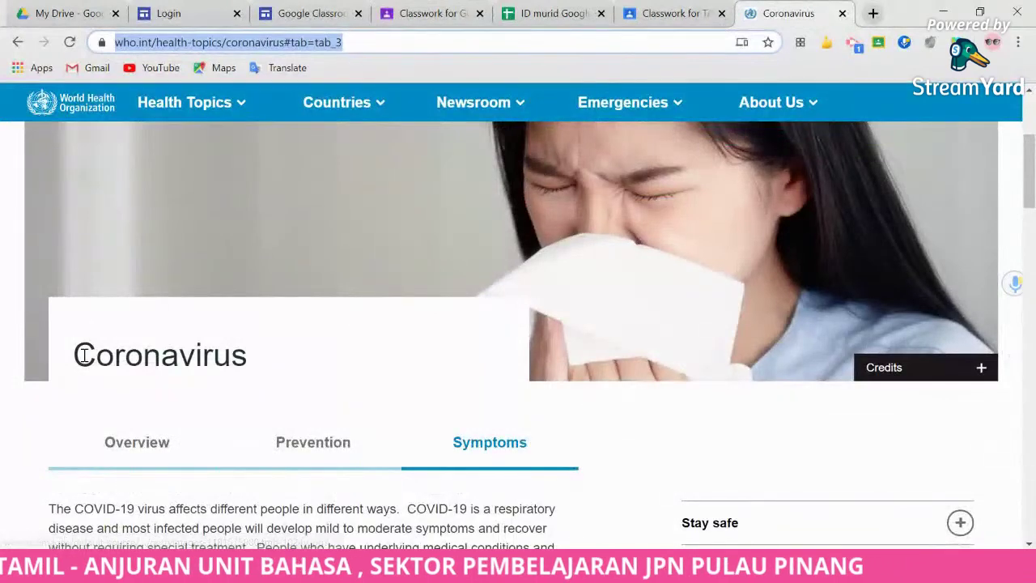
double_click(71, 356)
key(ctrl+c)
right_click(126, 353)
click(156, 363)
click(444, 11)
click(201, 172)
key(ctrl+v)
Step: Enter 'Draw an i-think map to state the symptoms' in the Instructions field, checking the WHO page
click(216, 220)
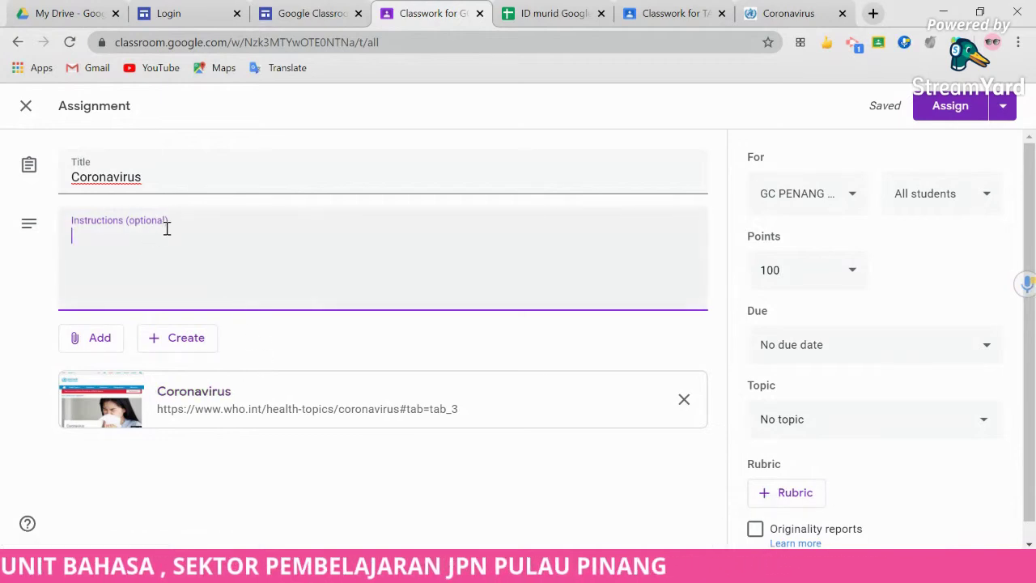
text(Draw an i-think map to tate)
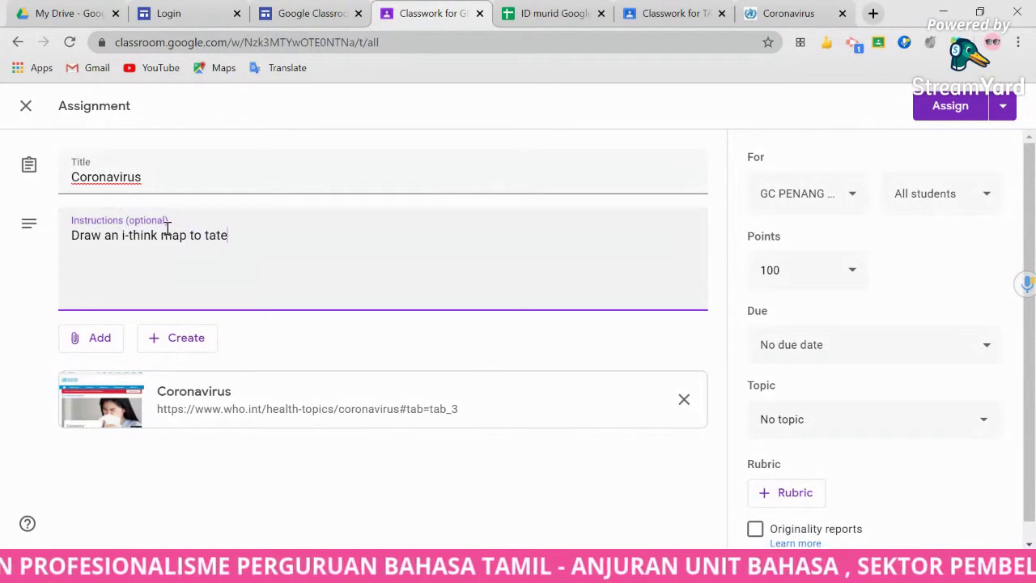
key(BackSpace)
key(BackSpace)
key(BackSpace)
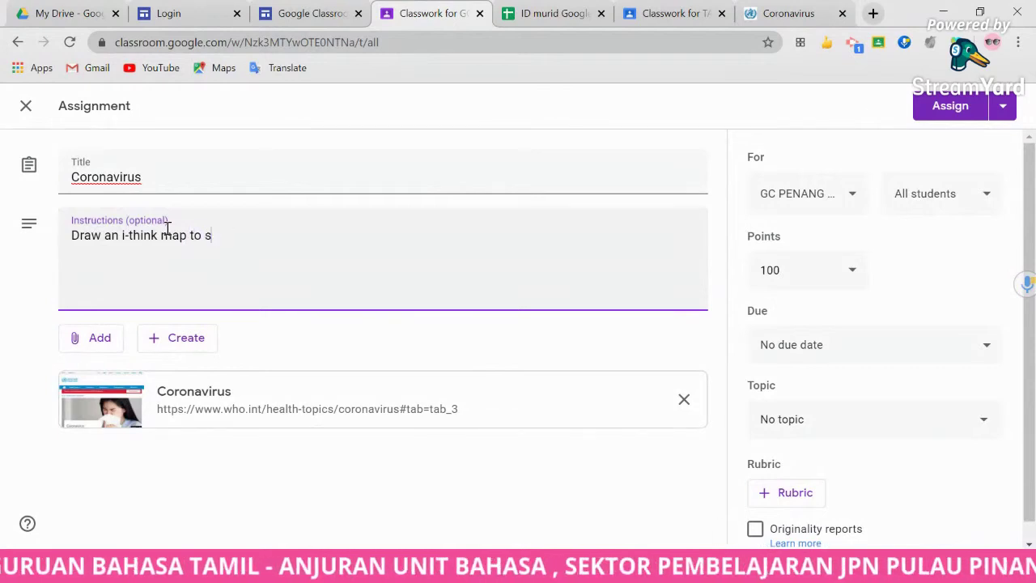
text(ate the )
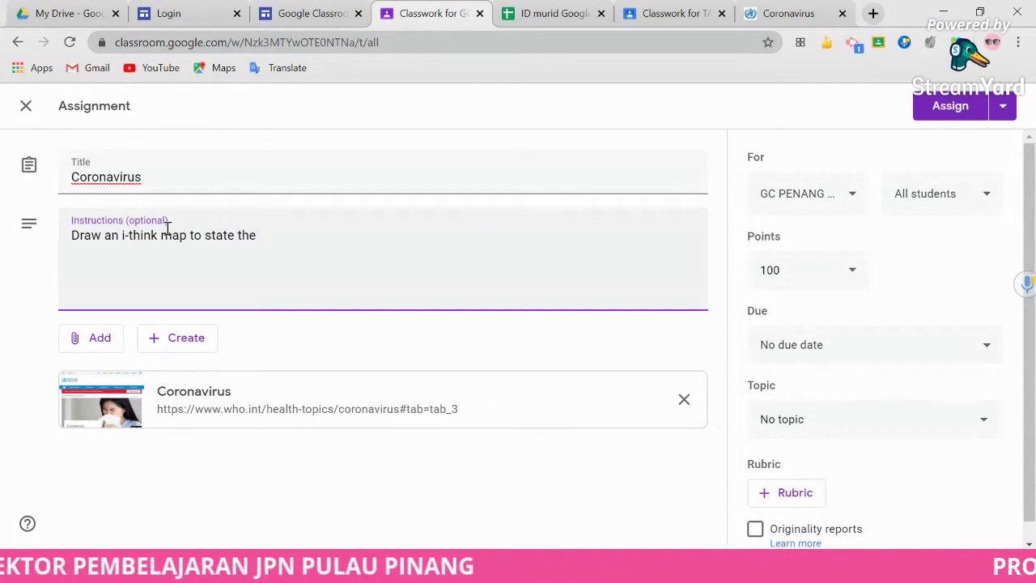
text(symptoms)
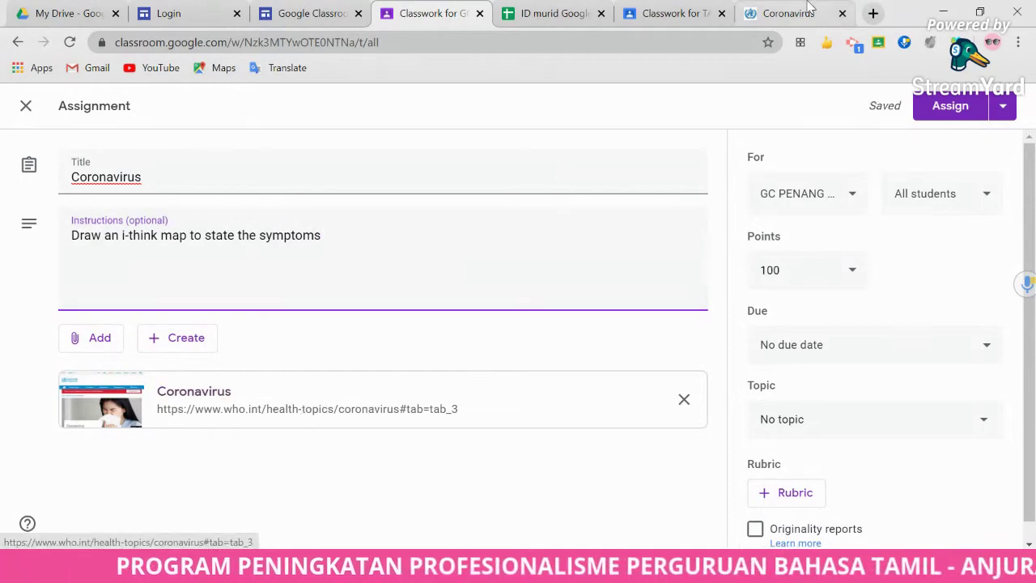
click(809, 8)
scroll(397, 407, down, 4)
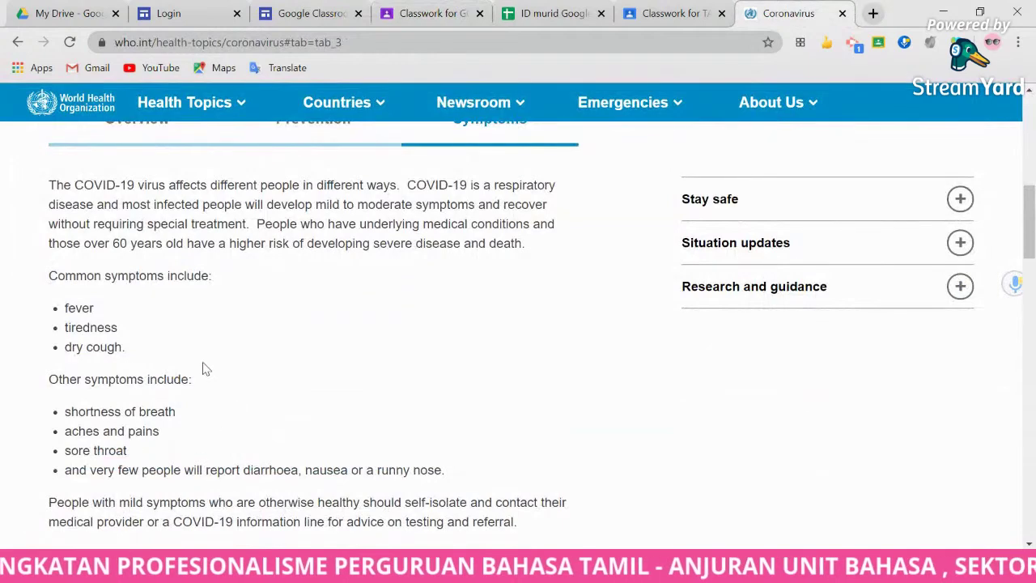
scroll(474, 370, up, 2)
click(437, 7)
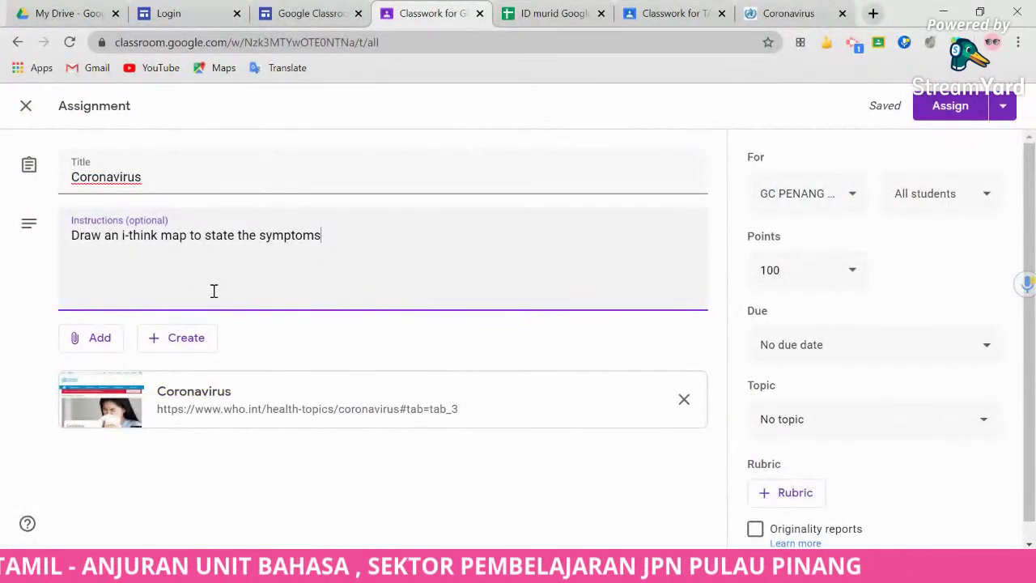
click(555, 506)
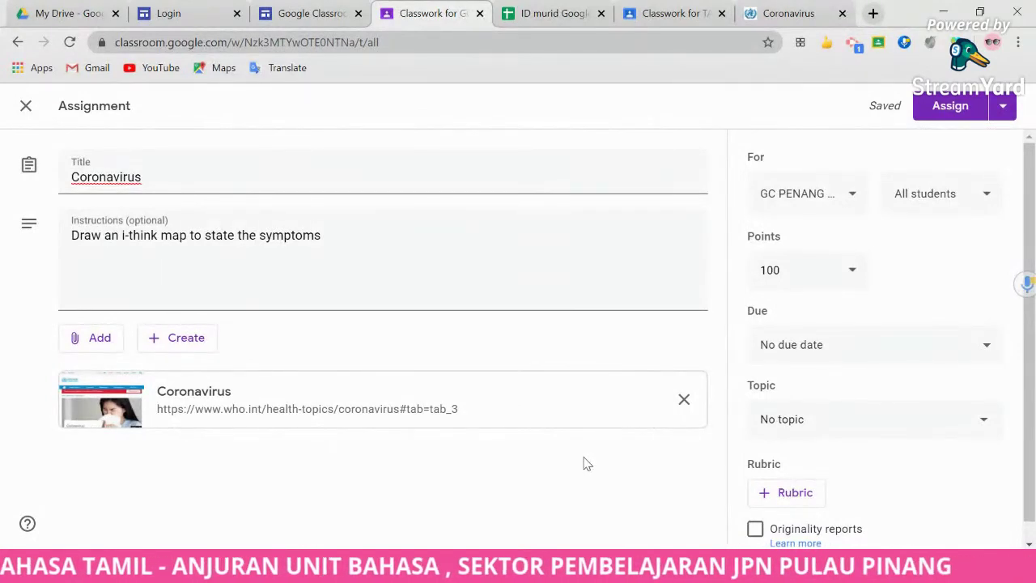
click(178, 340)
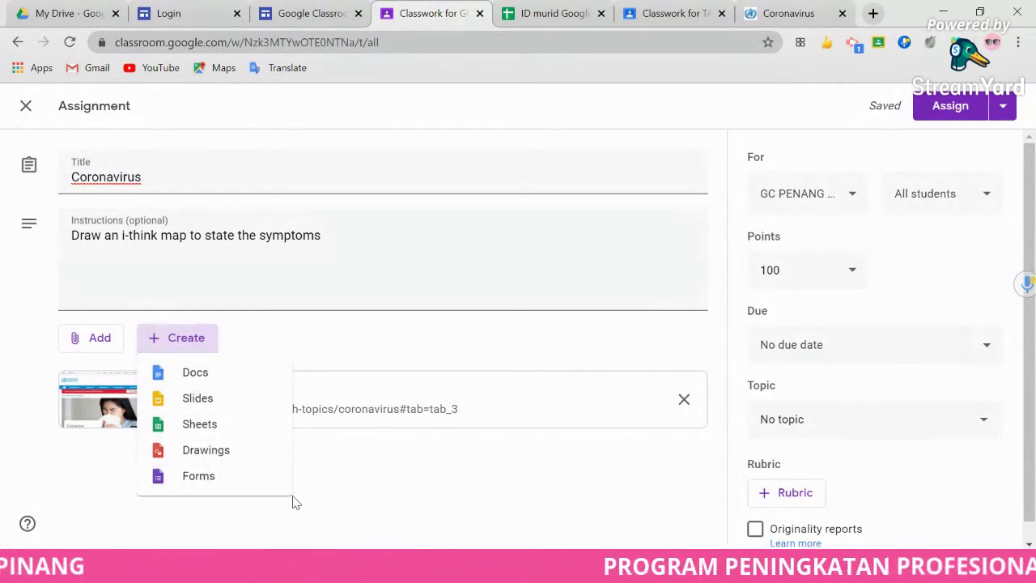
Step: Create a new blank Google Drawing from the Create menu and attach it to the assignment
click(365, 504)
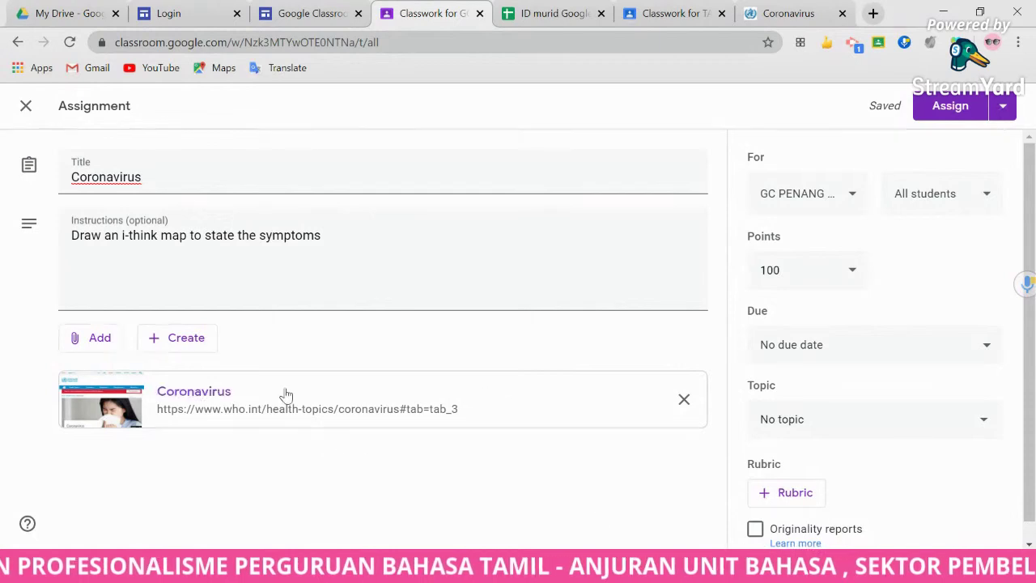
click(188, 343)
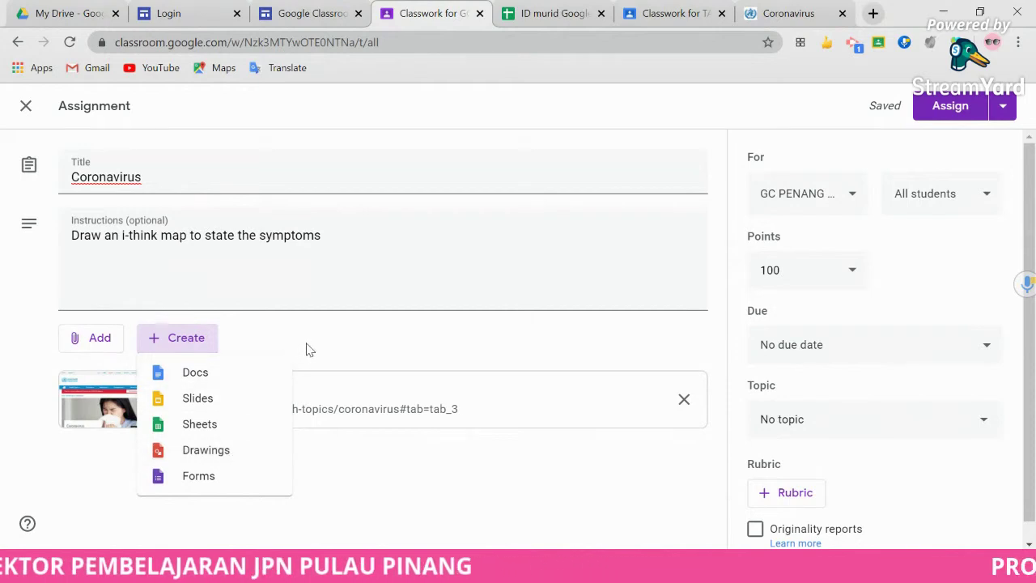
click(202, 458)
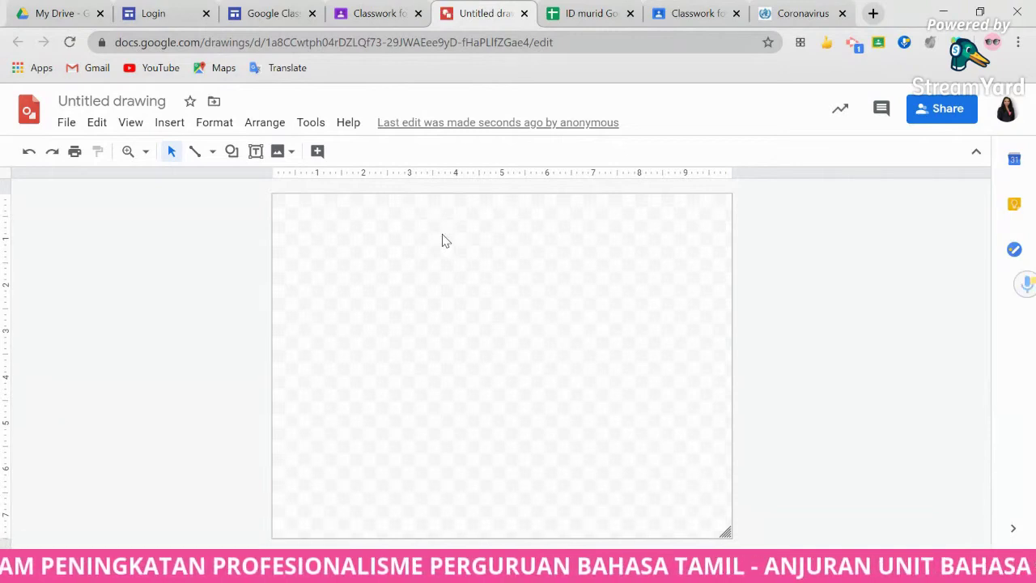
click(793, 11)
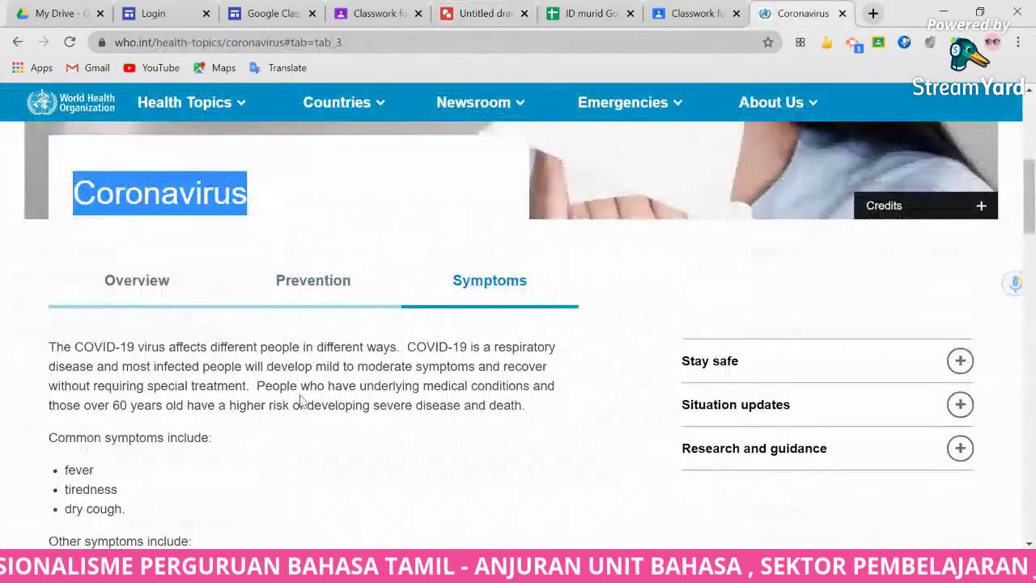
scroll(312, 420, down, 2)
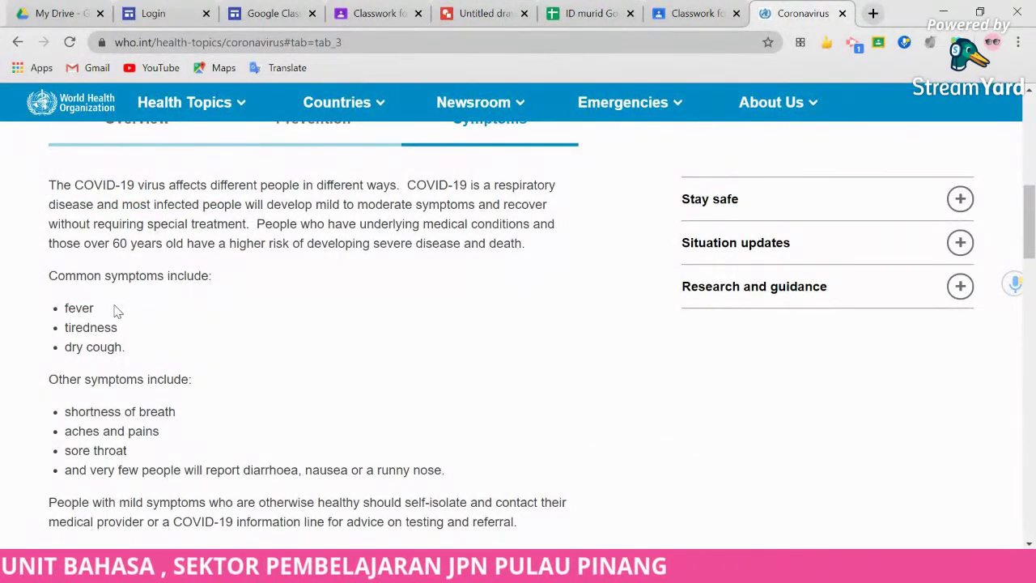
click(378, 13)
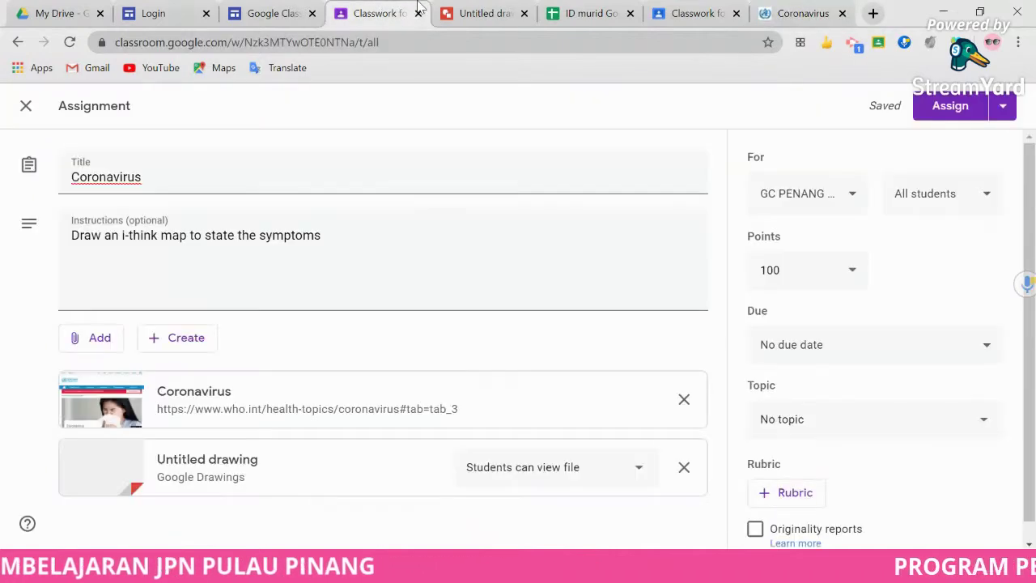
Step: In the untitled drawing, draw a large oval and fill it magenta
click(472, 13)
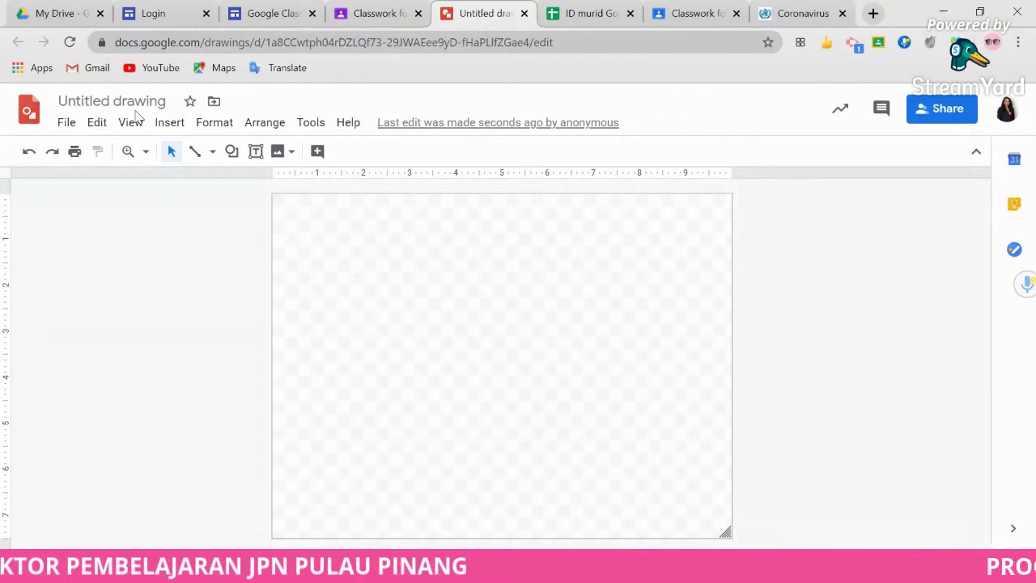
click(232, 152)
mouse_move(255, 187)
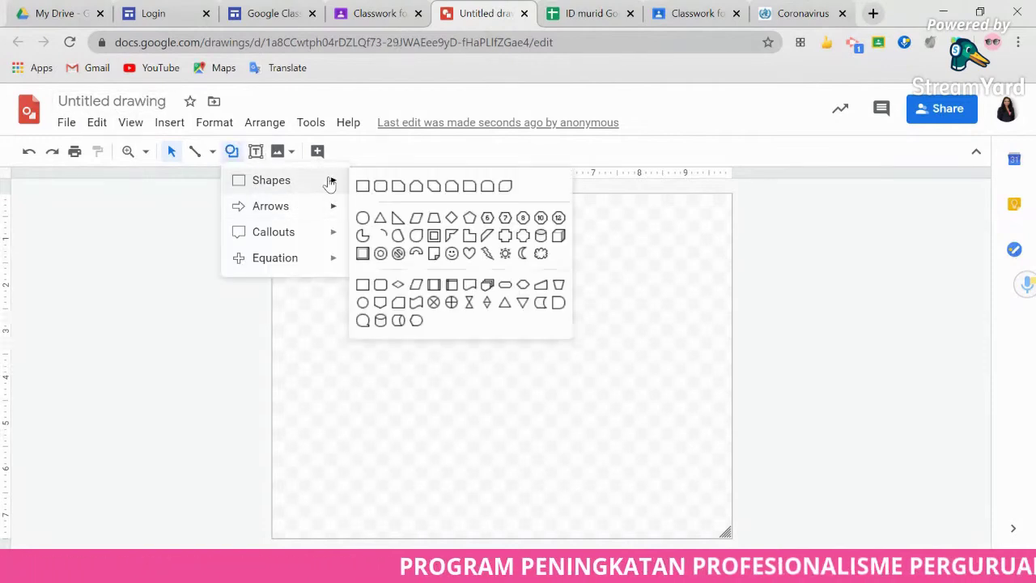
click(366, 220)
drag(357, 248, 692, 530)
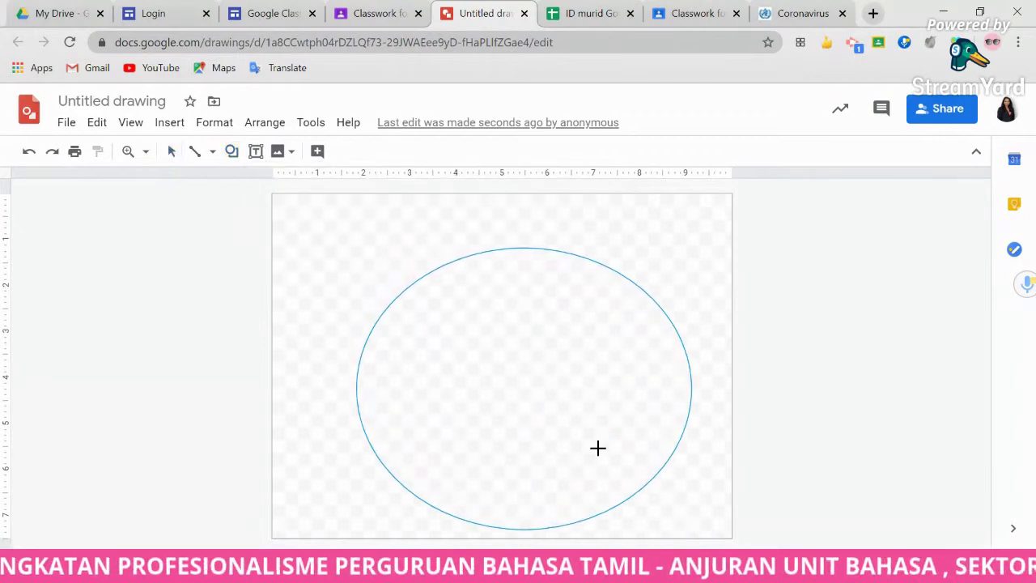
drag(493, 368, 464, 333)
click(317, 151)
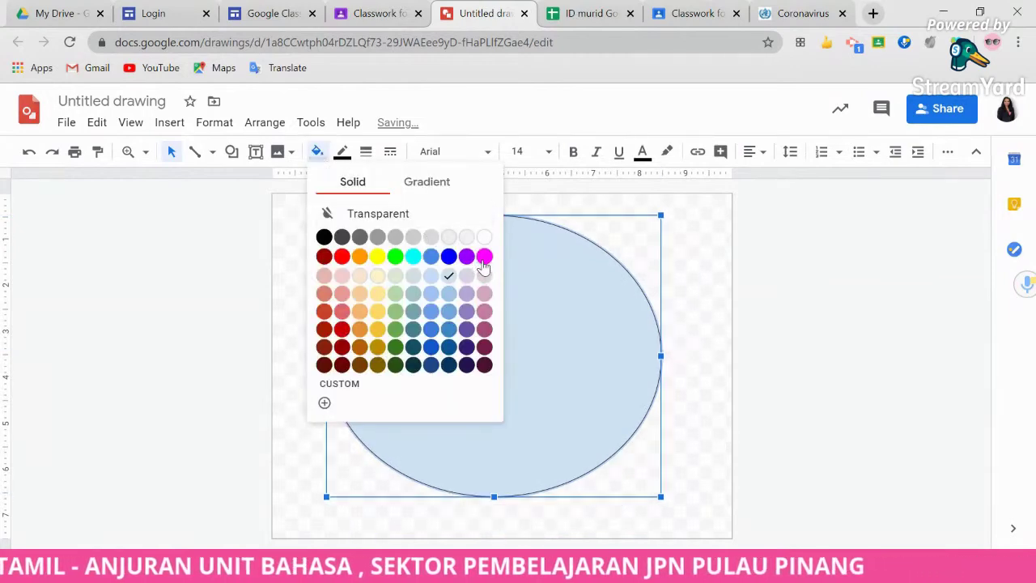
click(483, 257)
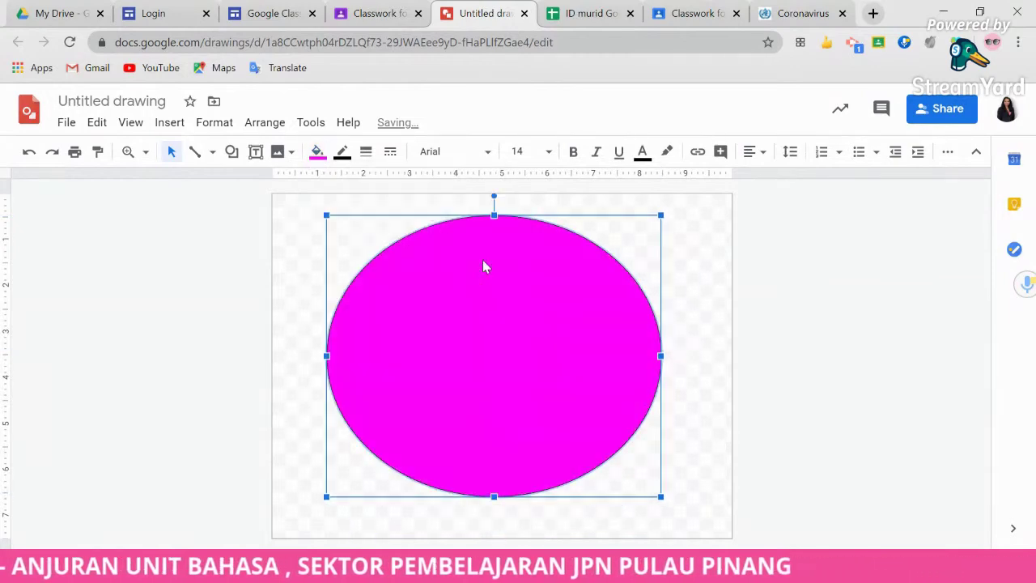
Step: Centre a small oval inside the magenta one, then select 'Common symptoms' on the WHO page
click(292, 272)
click(232, 151)
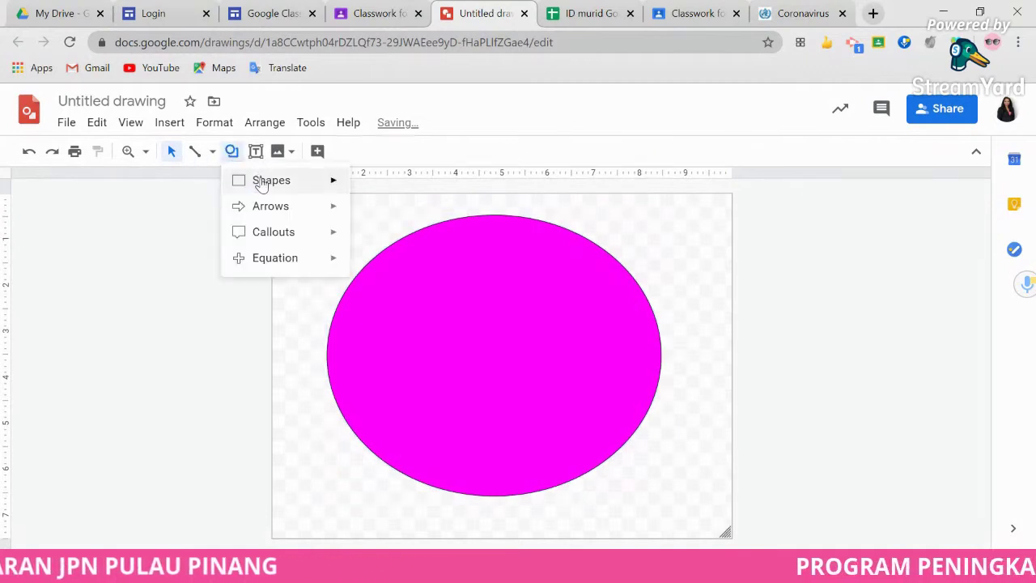
mouse_move(321, 189)
click(362, 217)
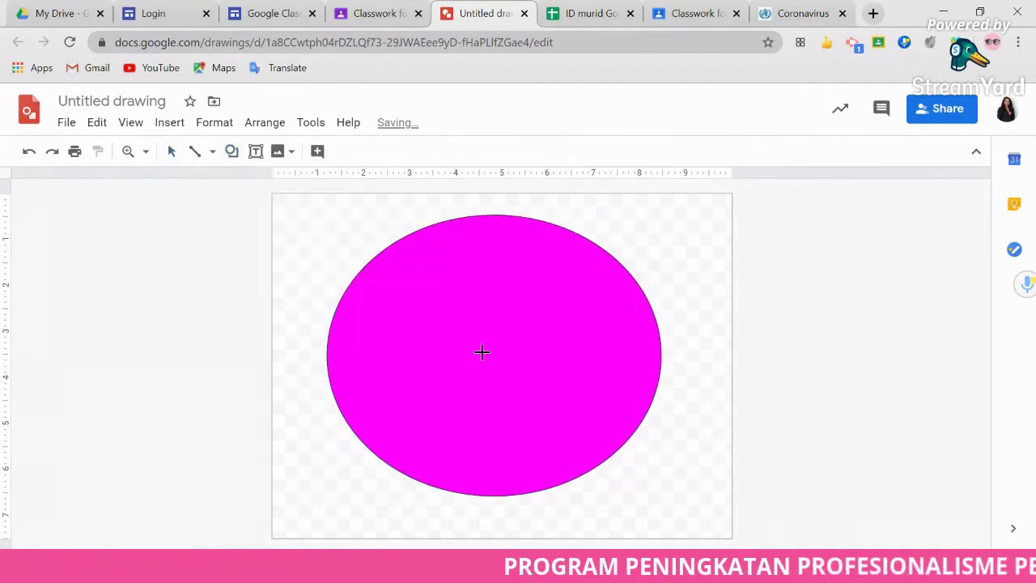
drag(561, 426, 561, 426)
mouse_move(499, 382)
mouse_down()
mouse_move(479, 356)
mouse_move(511, 368)
mouse_up()
click(801, 13)
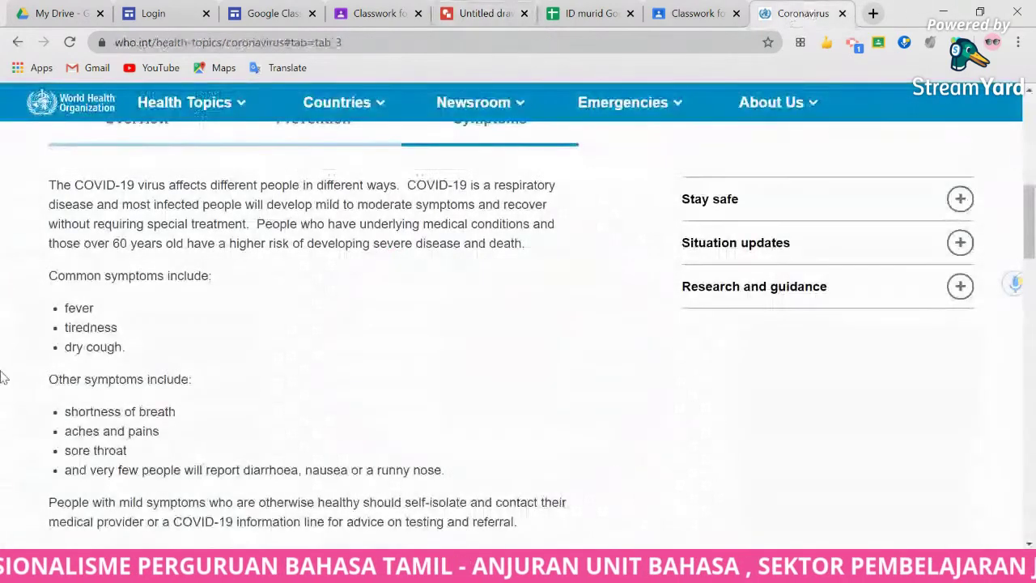
drag(51, 275, 154, 276)
Step: Copy 'Common symptoms' from the WHO page and paste it into the small oval
right_click(154, 276)
click(166, 289)
click(477, 13)
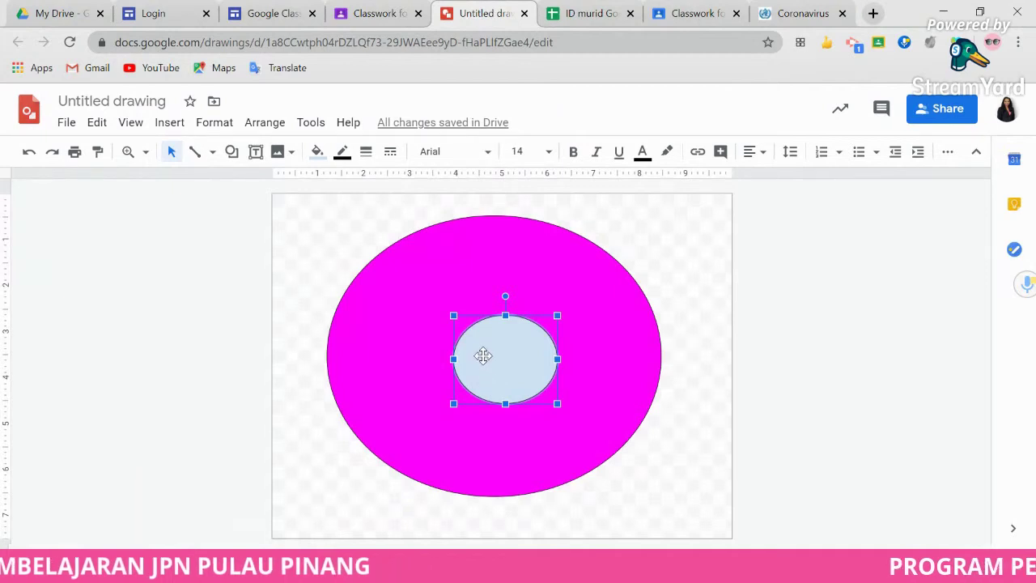
right_click(483, 361)
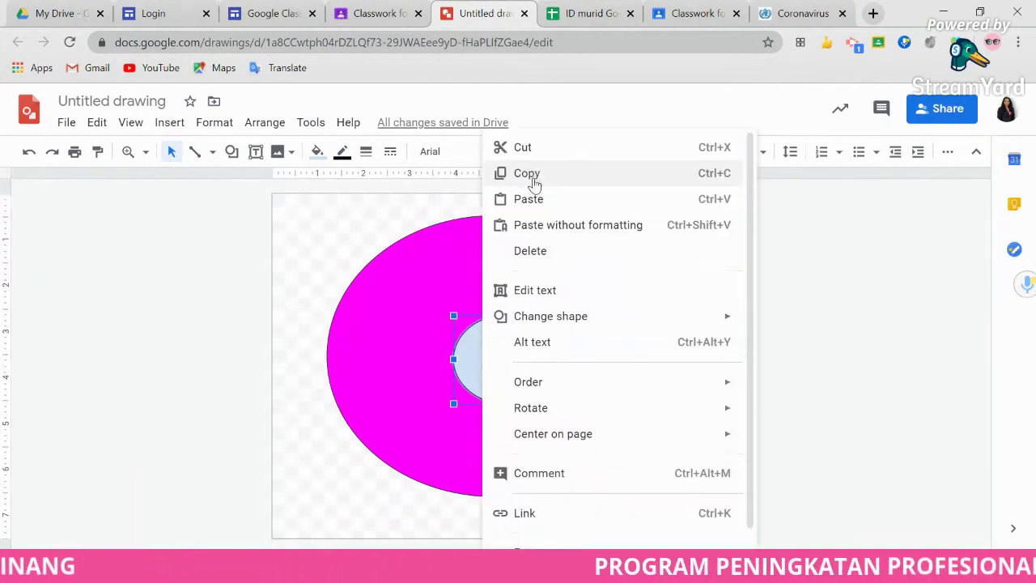
click(544, 200)
click(477, 362)
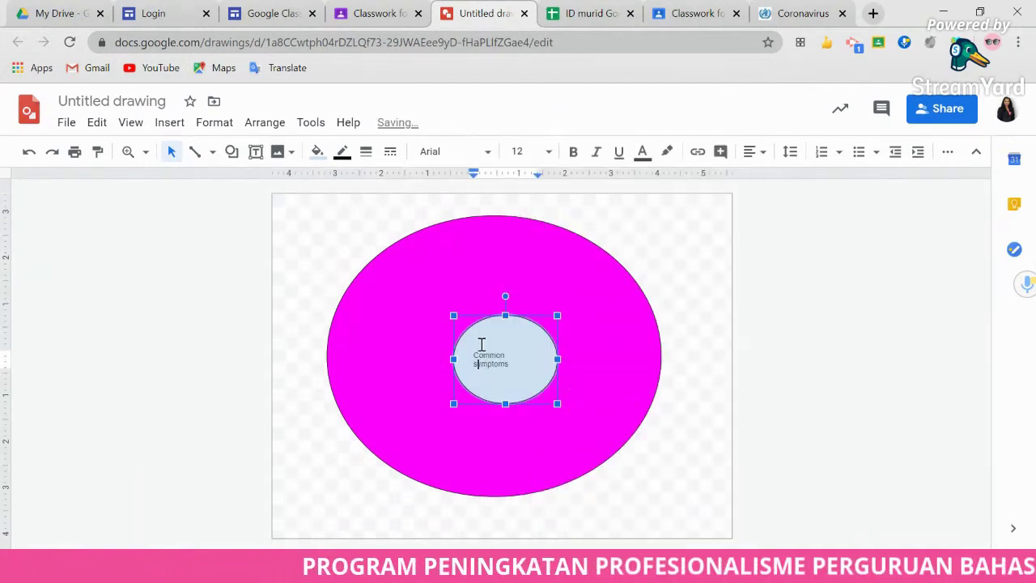
mouse_move(469, 353)
mouse_down()
mouse_move(483, 346)
mouse_move(471, 352)
mouse_up()
click(493, 363)
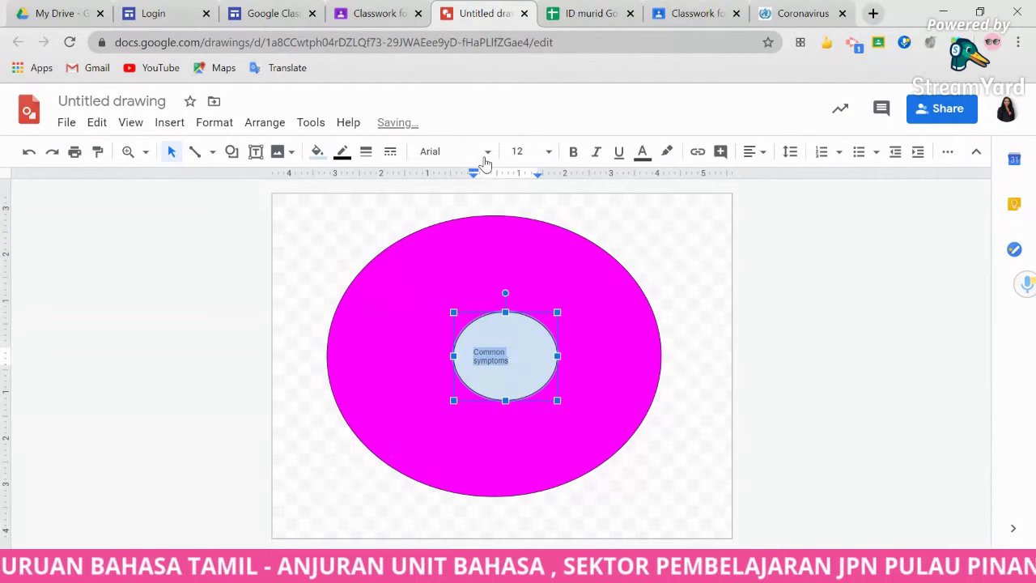
Step: Format the 'Common symptoms' label in Bree Serif, size 18, with black text
click(484, 158)
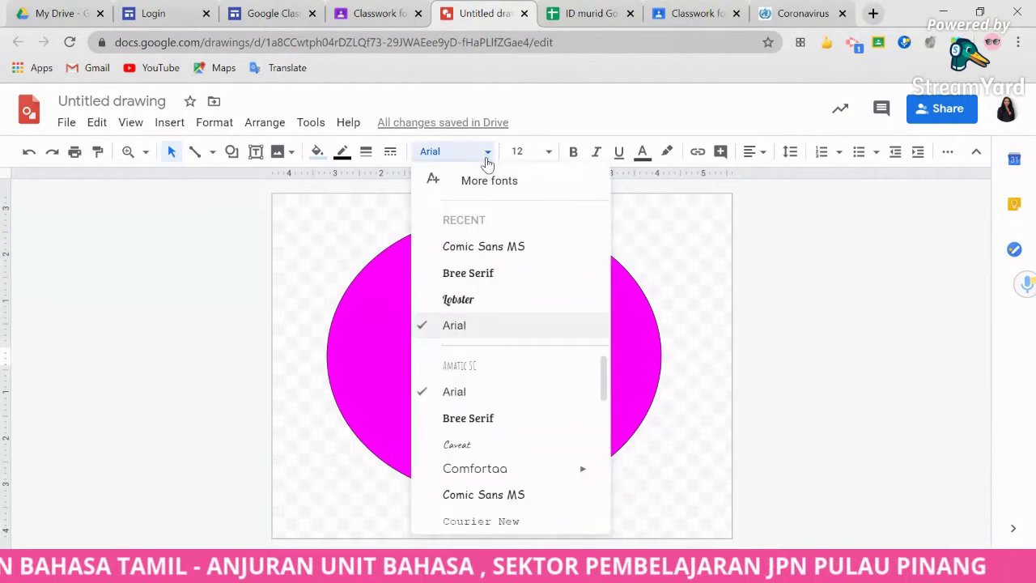
click(468, 273)
click(550, 153)
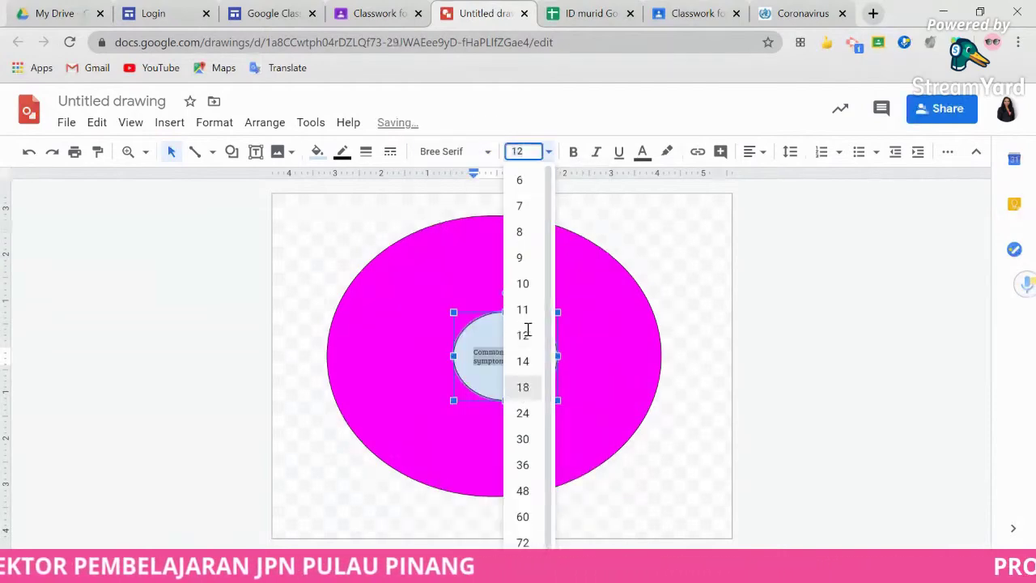
click(523, 386)
click(643, 154)
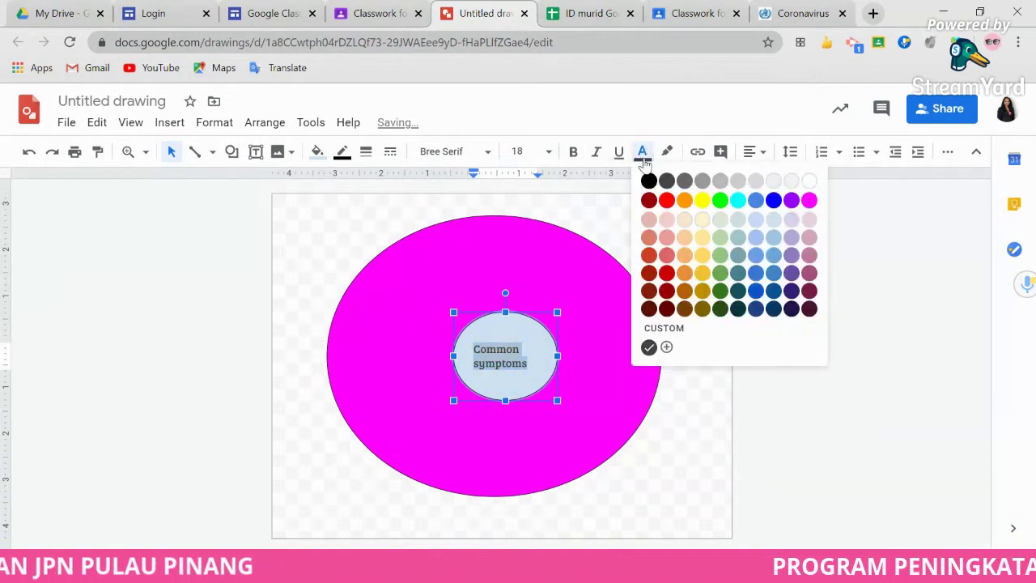
click(659, 472)
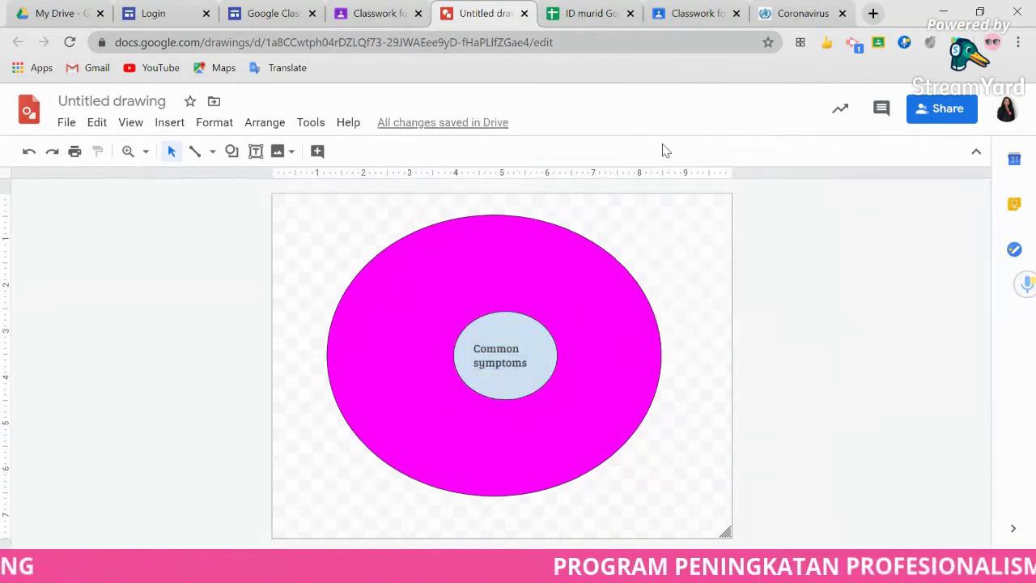
click(536, 361)
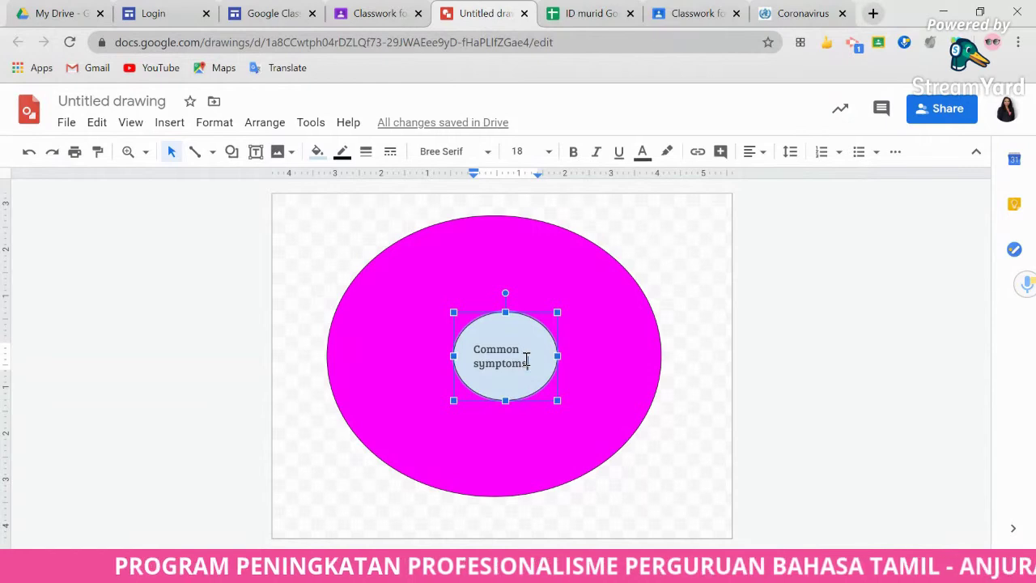
drag(529, 363, 462, 350)
click(643, 153)
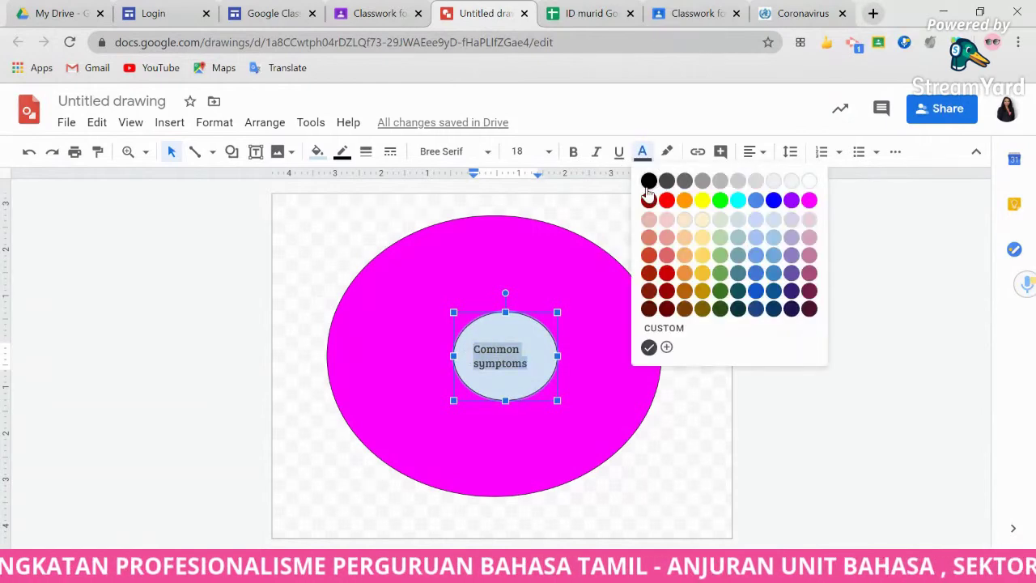
click(649, 183)
click(668, 375)
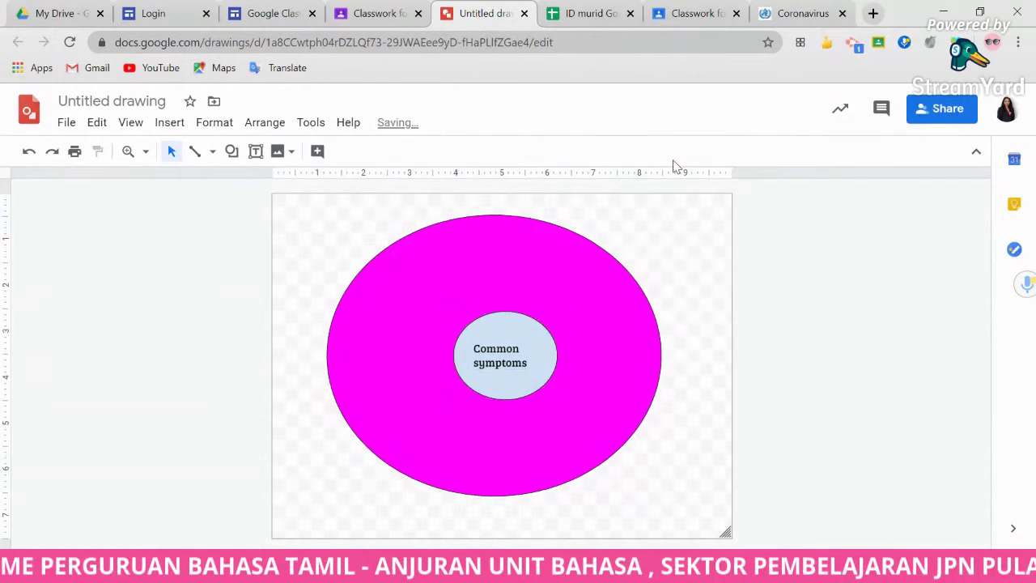
click(797, 13)
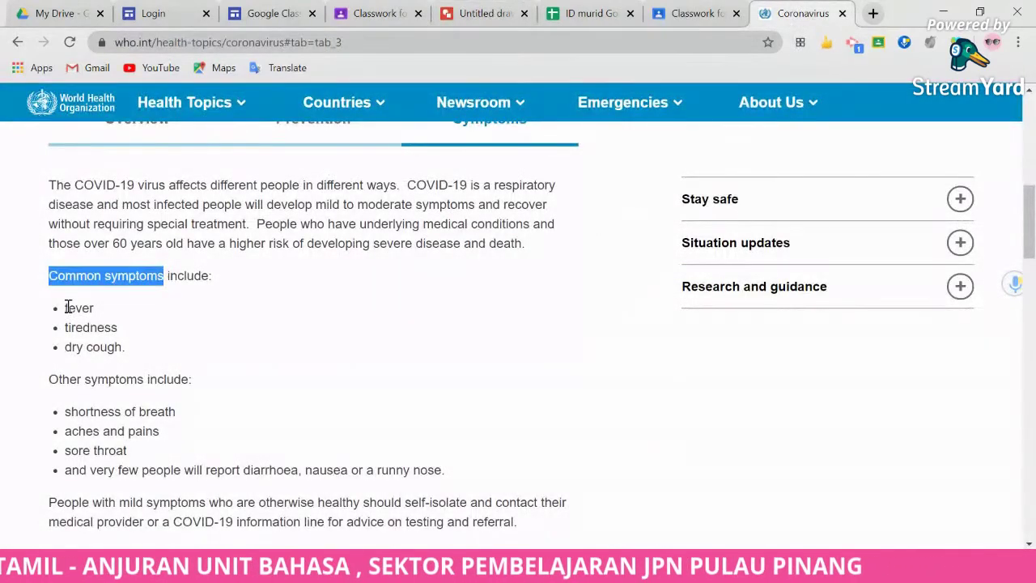
Step: Copy the word 'fever' from the WHO page and paste it into the large magenta oval
drag(66, 308, 96, 313)
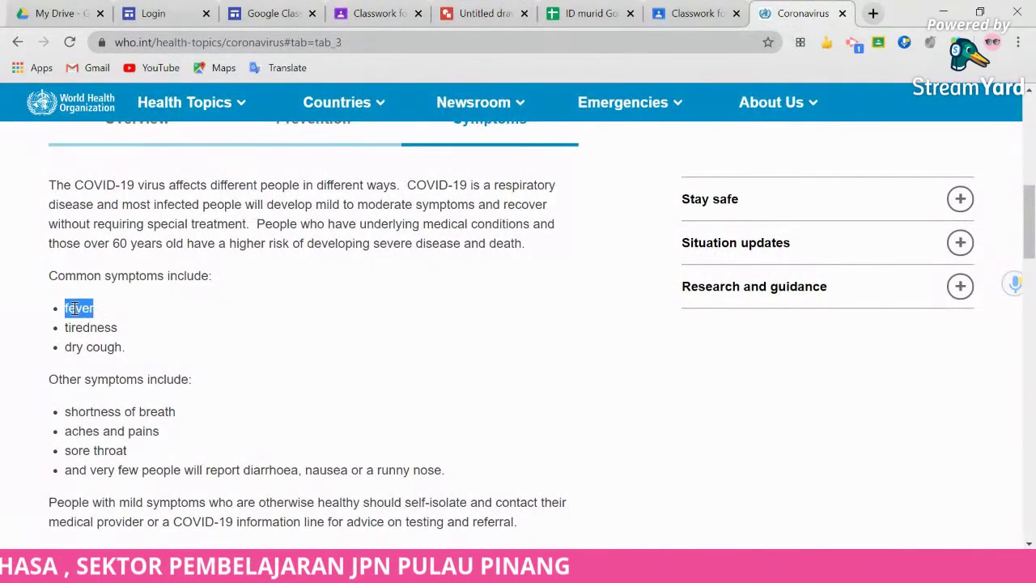
right_click(74, 309)
click(91, 321)
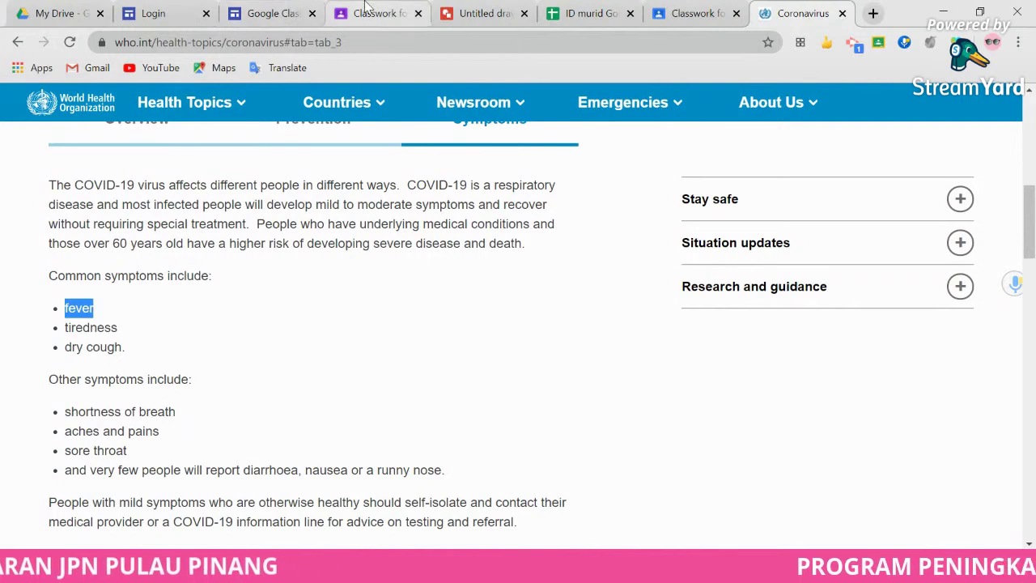
click(366, 12)
click(483, 13)
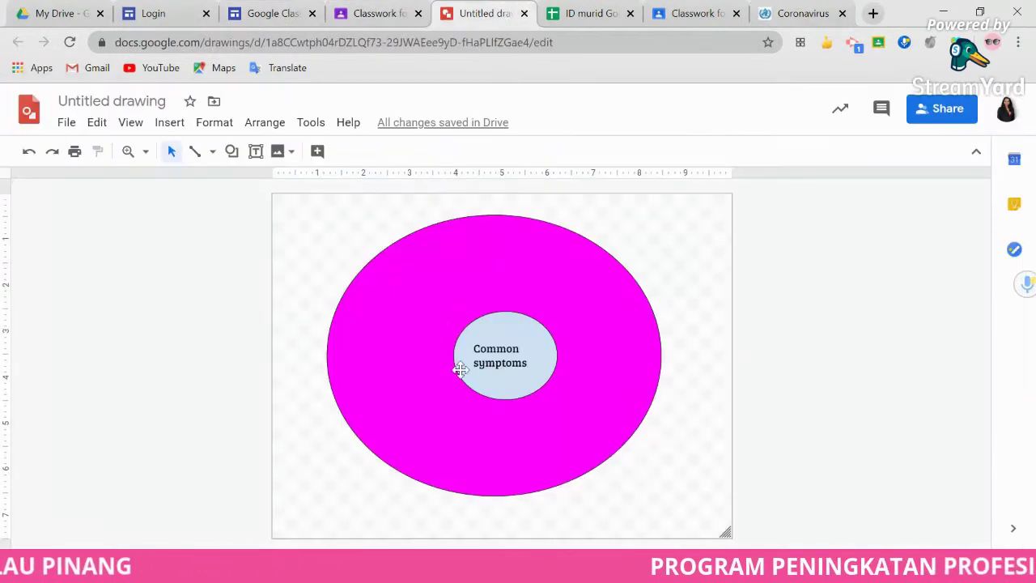
click(394, 297)
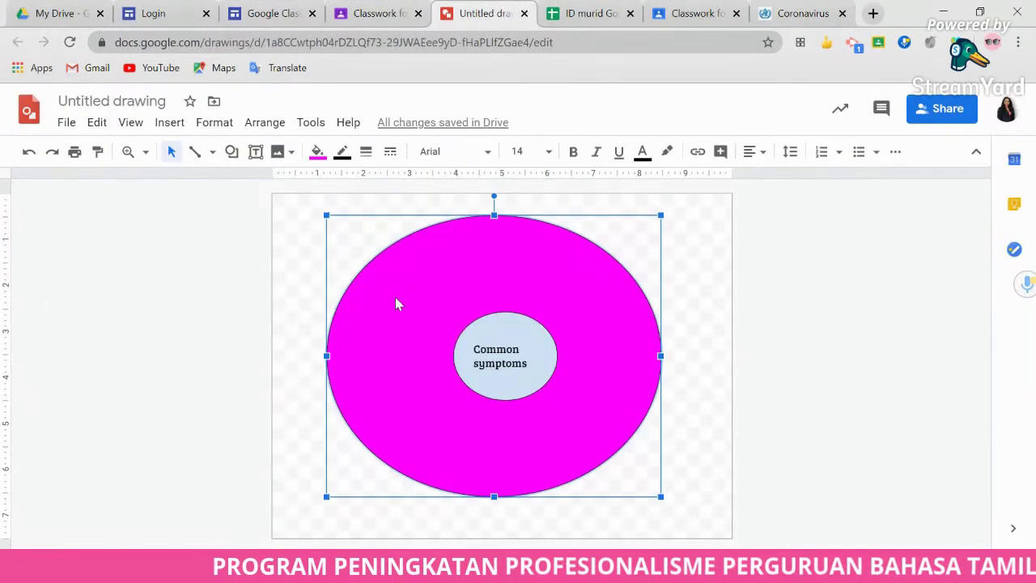
right_click(395, 297)
click(481, 201)
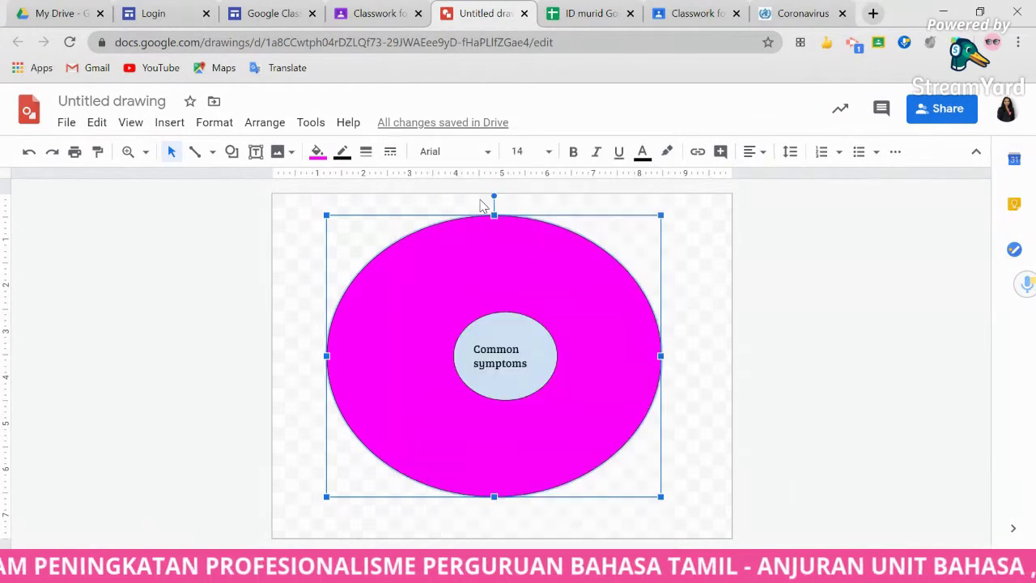
Step: Make 'fever' 48-point bold white text
click(383, 357)
double_click(394, 356)
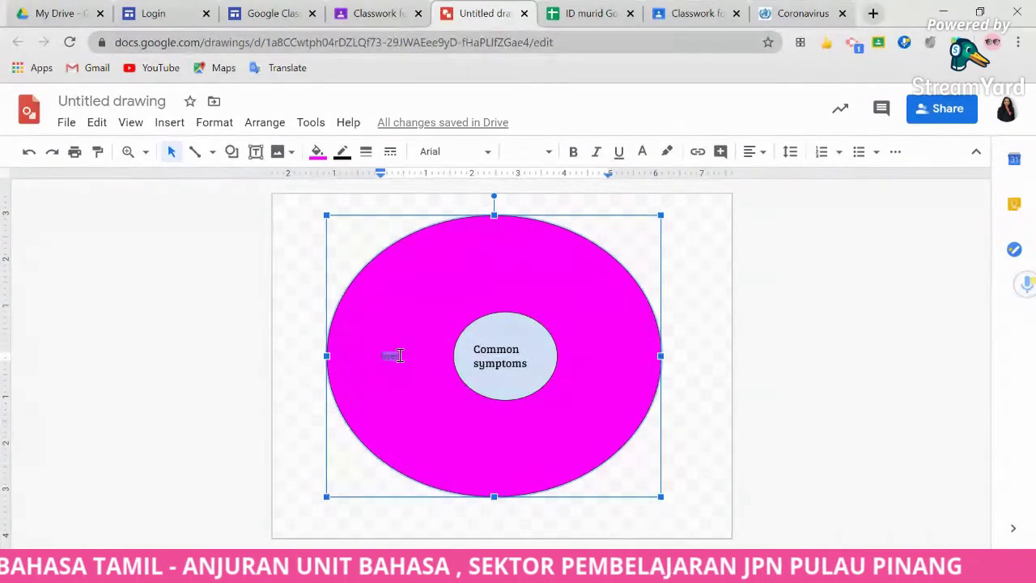
click(547, 154)
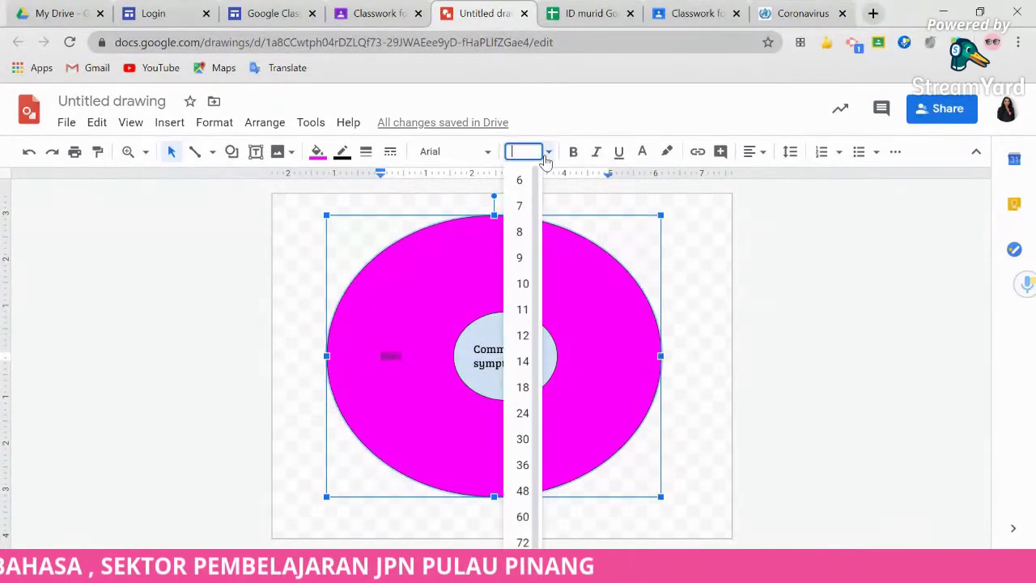
click(520, 491)
click(573, 154)
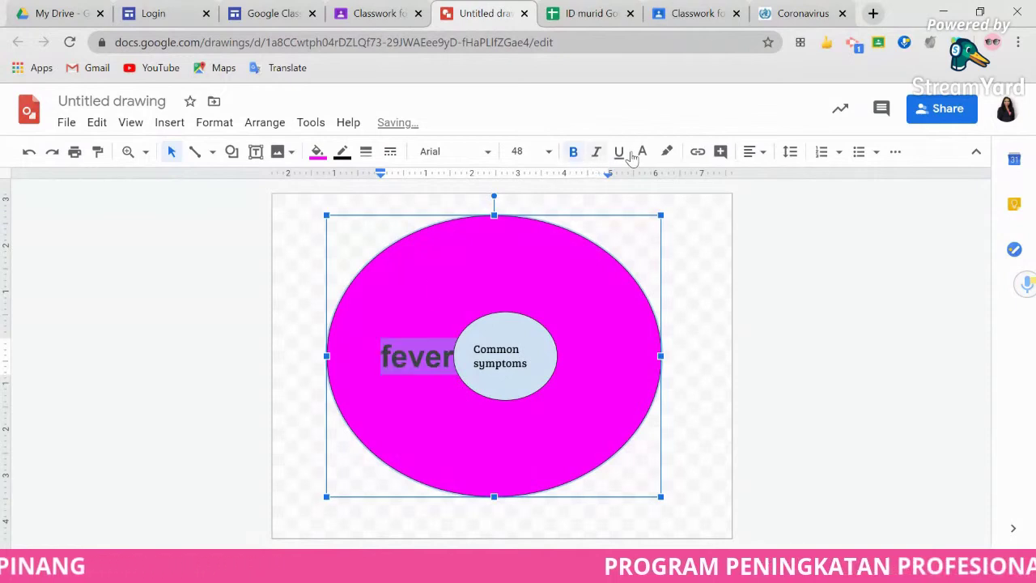
click(648, 157)
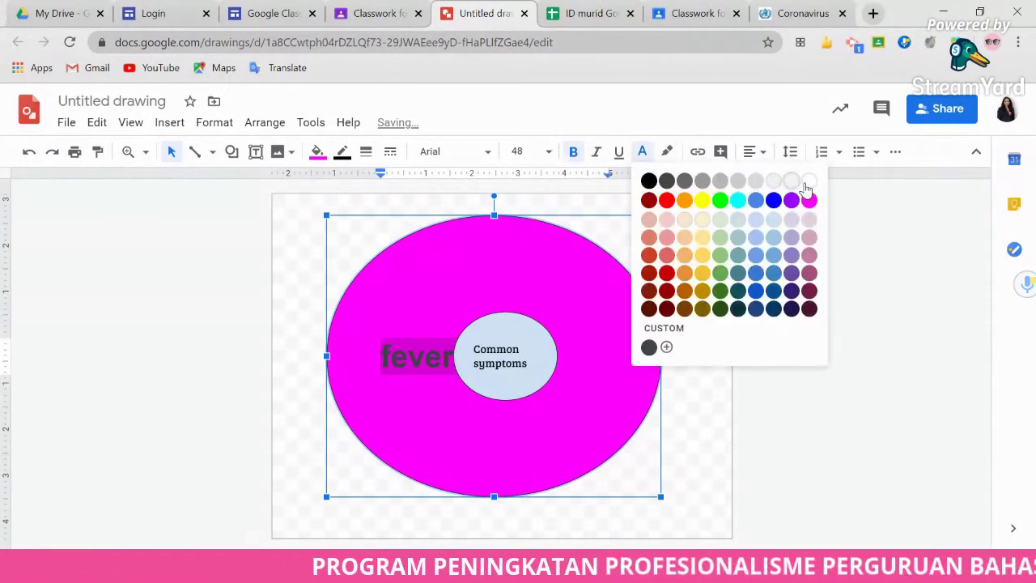
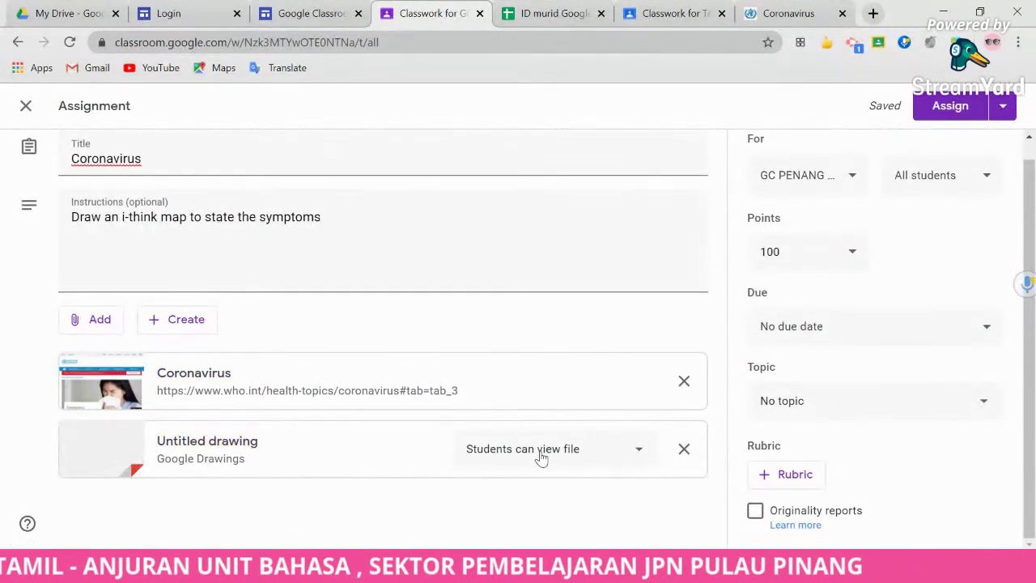
Step: Set the drawing to 'Make a copy for each student' and change points from 100 to 50
click(638, 451)
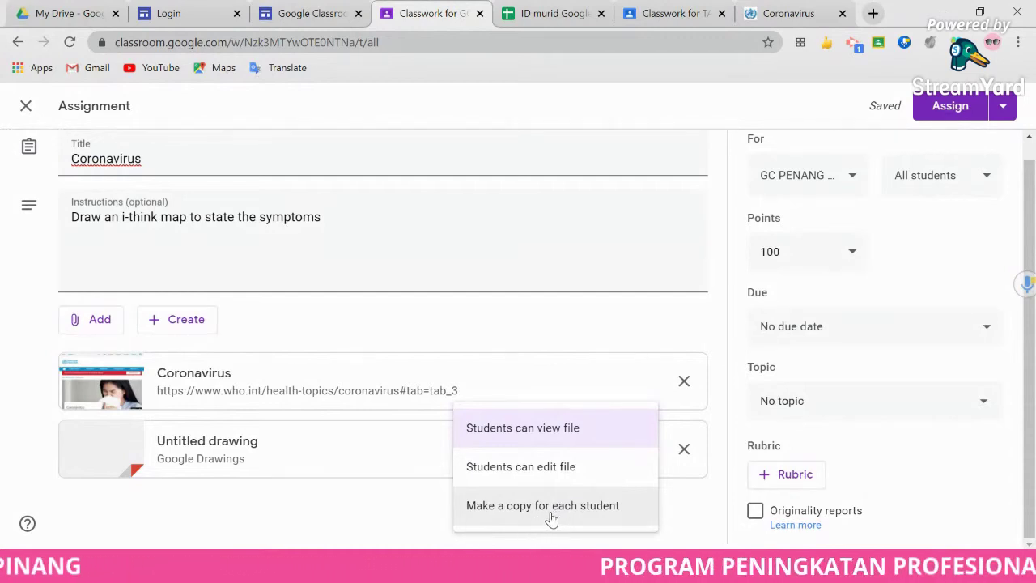
click(551, 506)
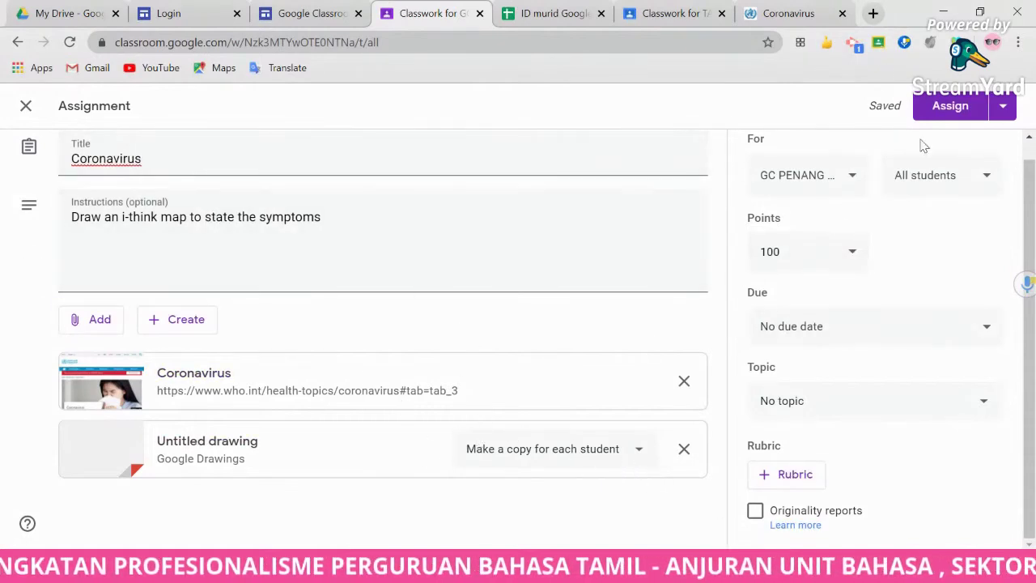
click(817, 254)
drag(796, 253, 757, 253)
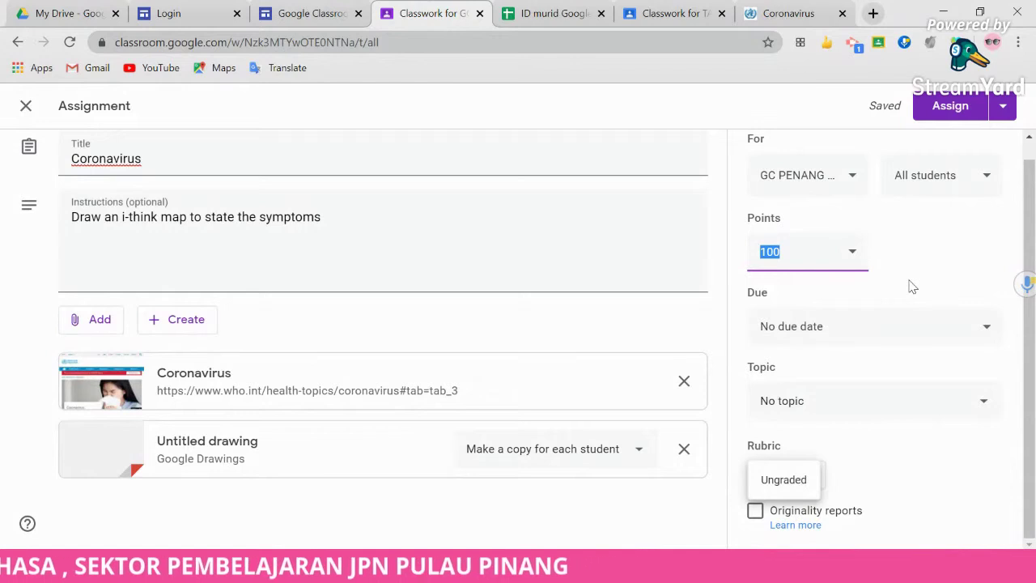
text(50)
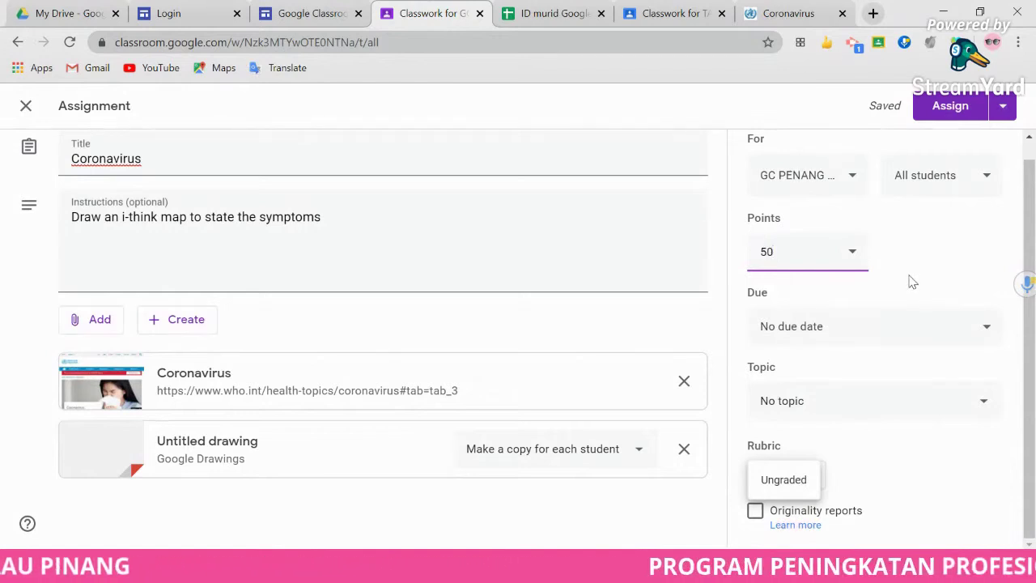
click(913, 282)
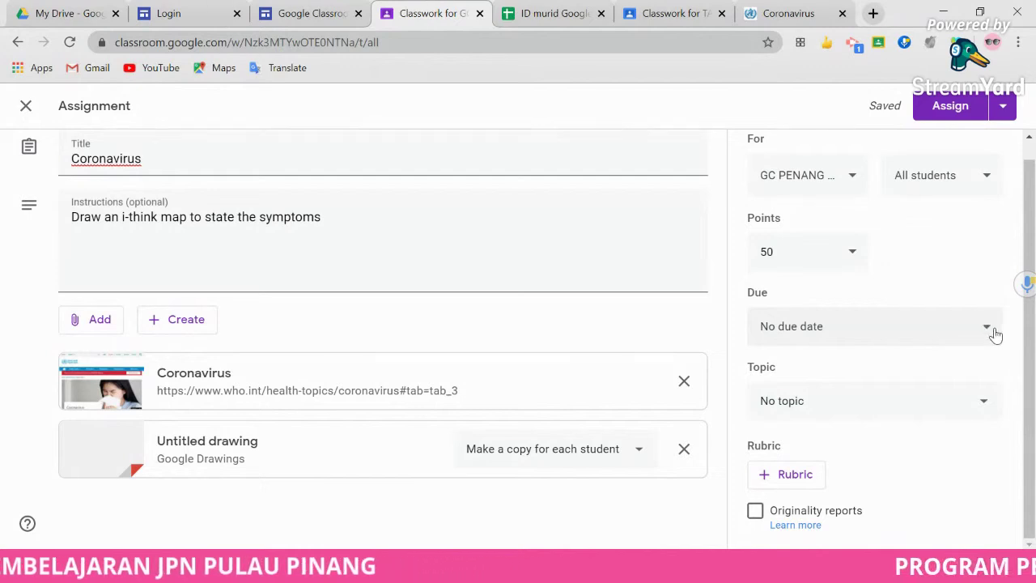
Step: Post the Coronavirus assignment without choosing a topic
click(976, 408)
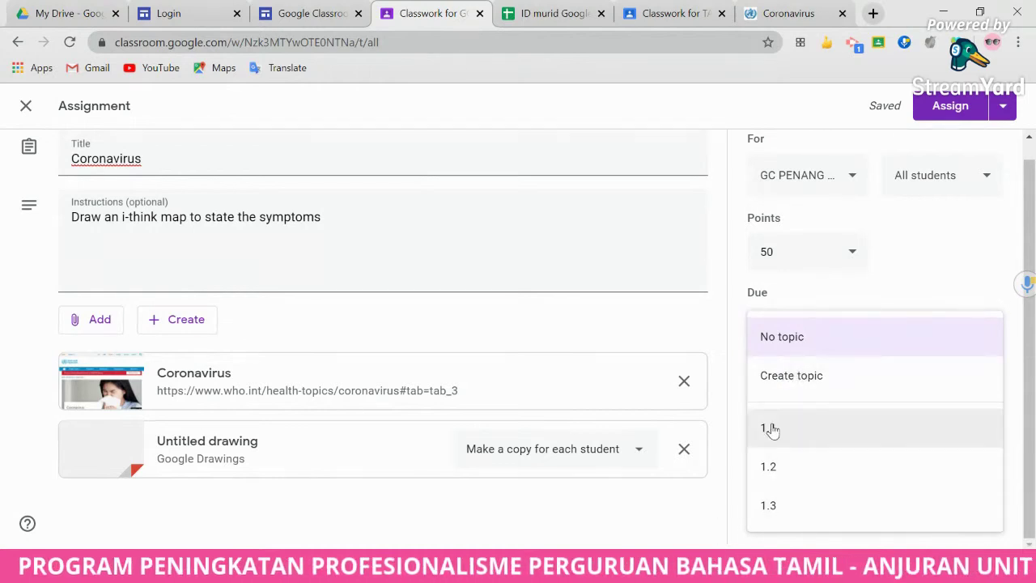
click(928, 270)
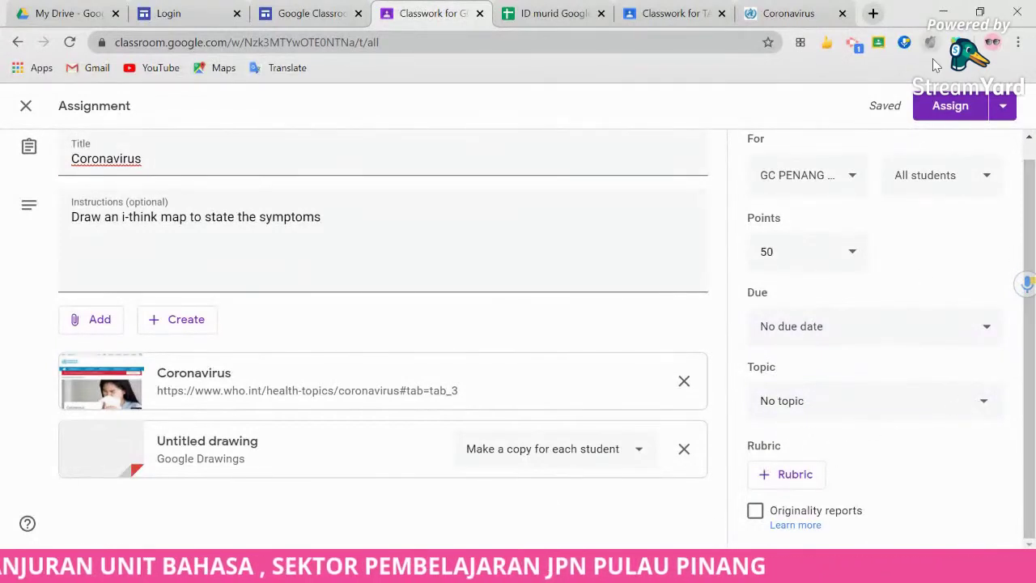
click(952, 114)
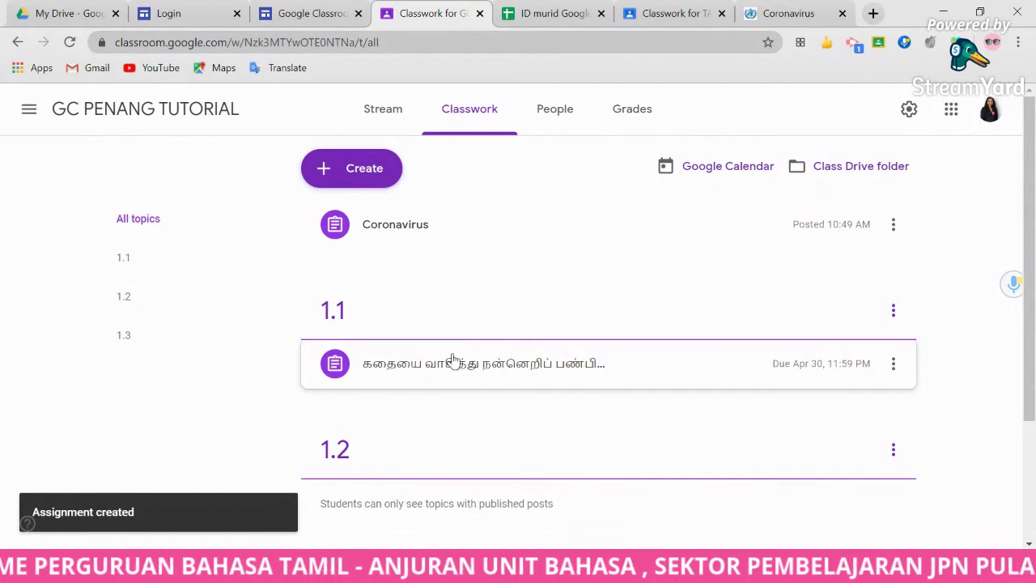
Step: Drag the Coronavirus assignment card into topic 1.1, above the story-reading assignment
scroll(468, 267, down, 2)
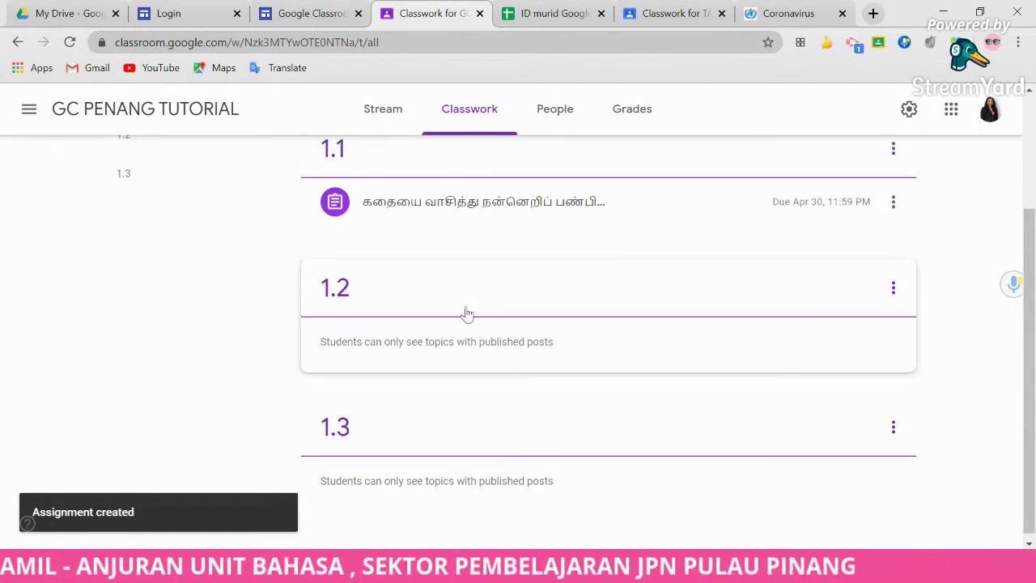
scroll(467, 318, up, 2)
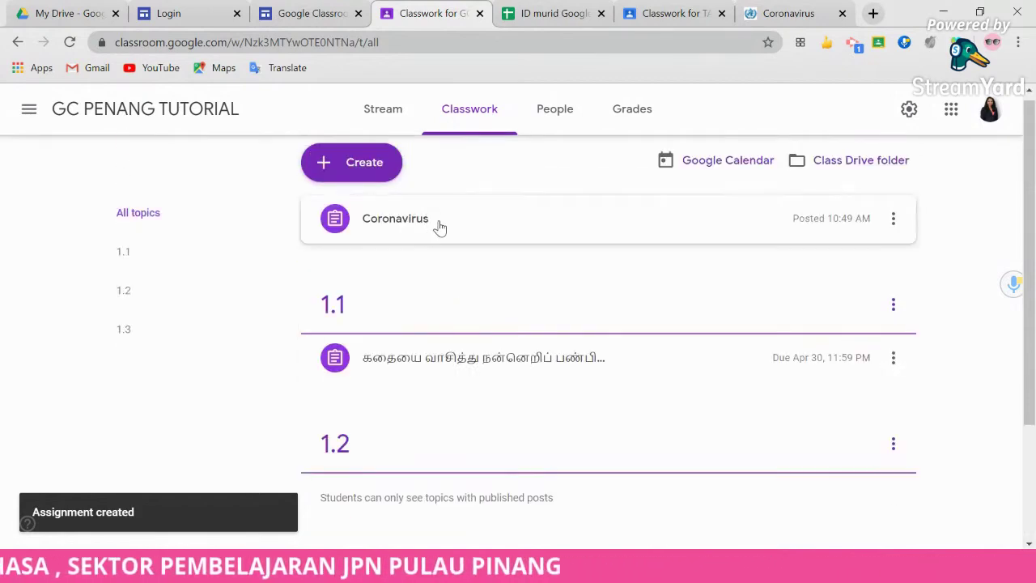
drag(489, 224, 439, 343)
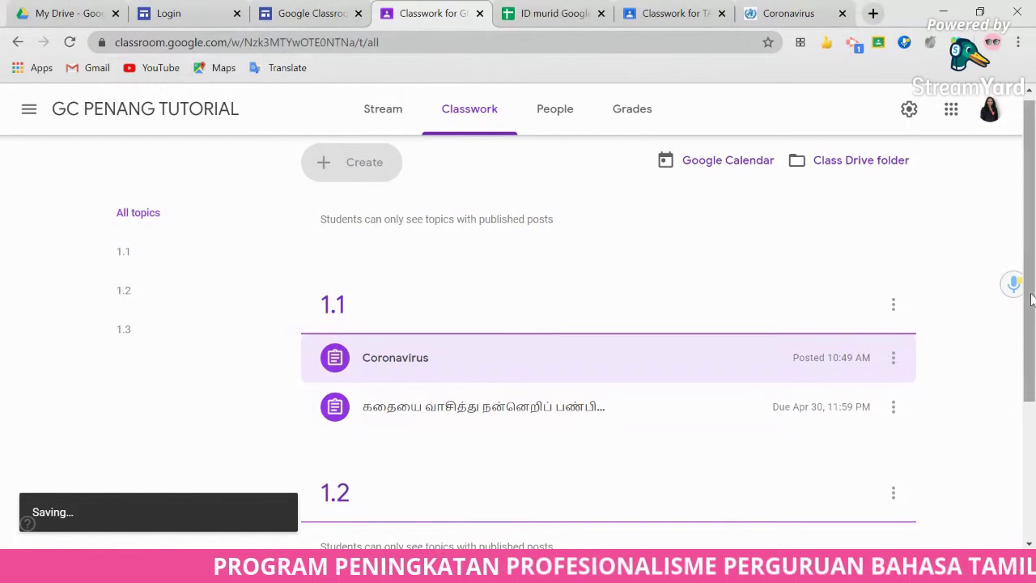
drag(1031, 315, 1034, 346)
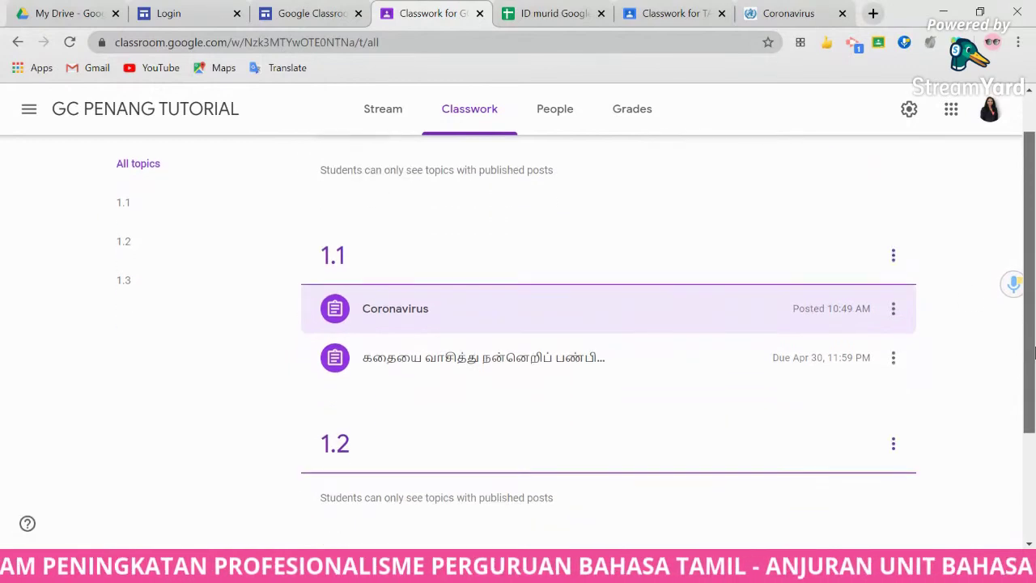
scroll(568, 353, down, 1)
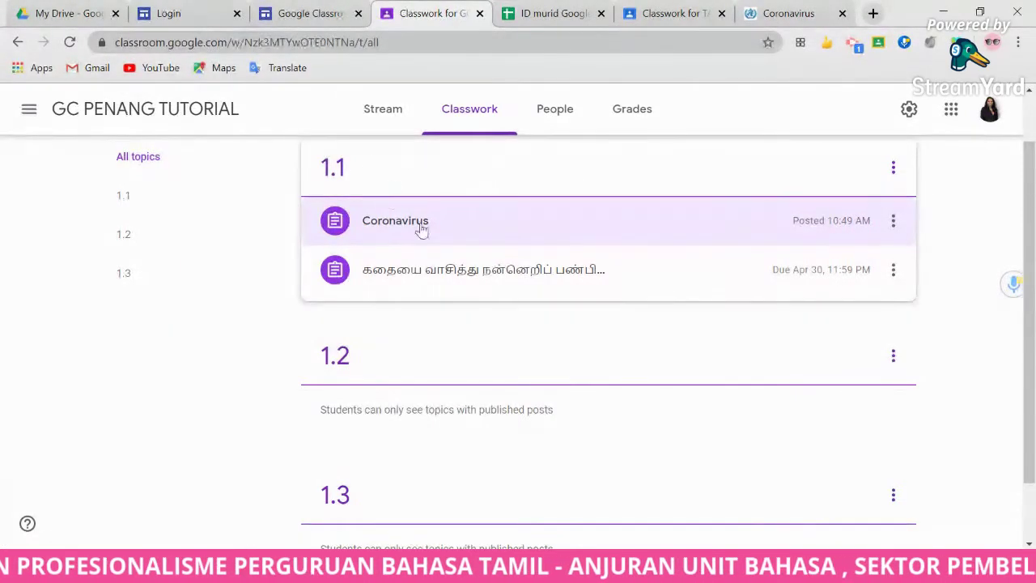
scroll(421, 229, up, 2)
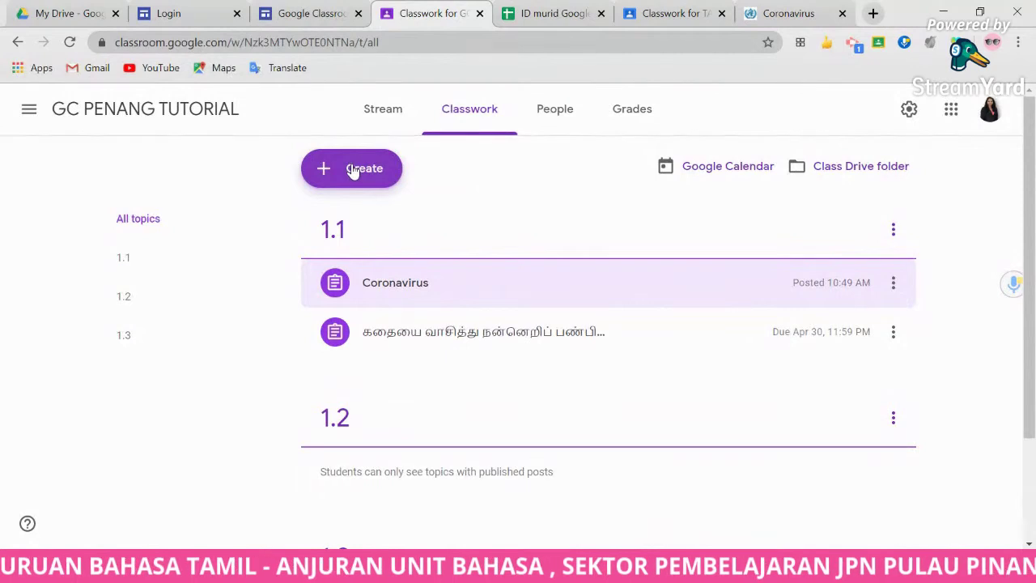
Step: Start a new assignment and begin attaching the WHO coronavirus page as a web link
click(354, 171)
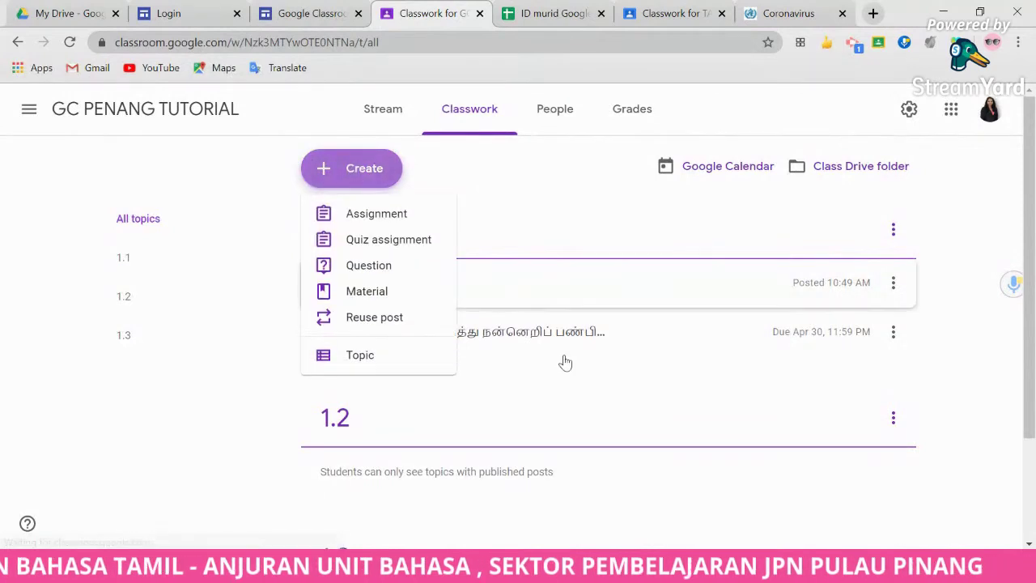
click(369, 228)
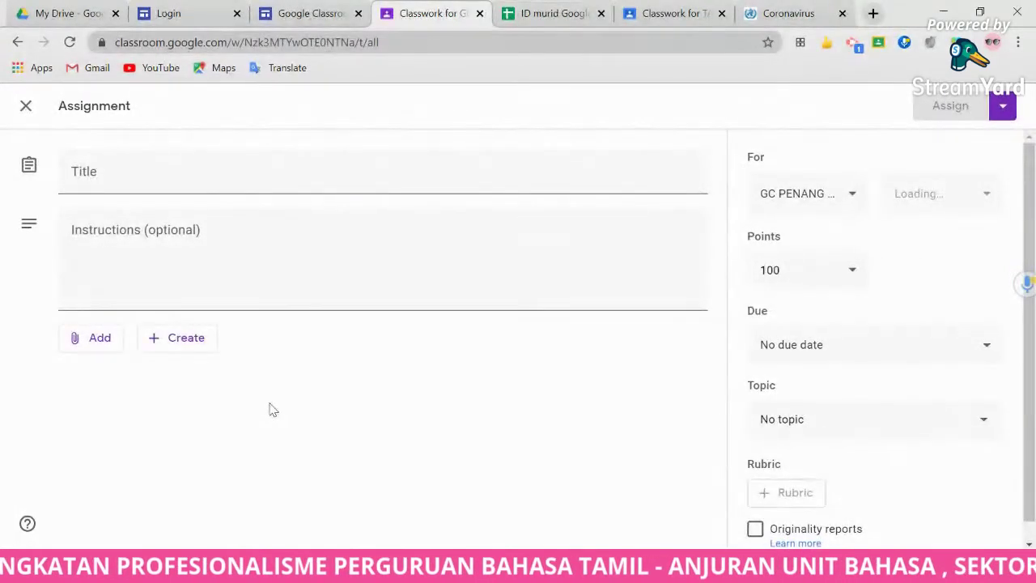
click(100, 351)
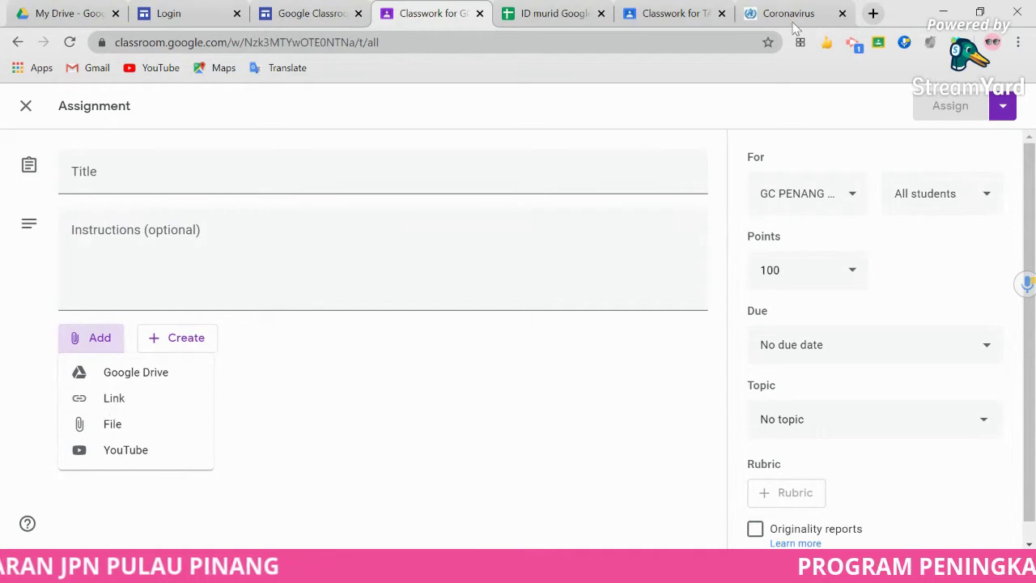
click(801, 11)
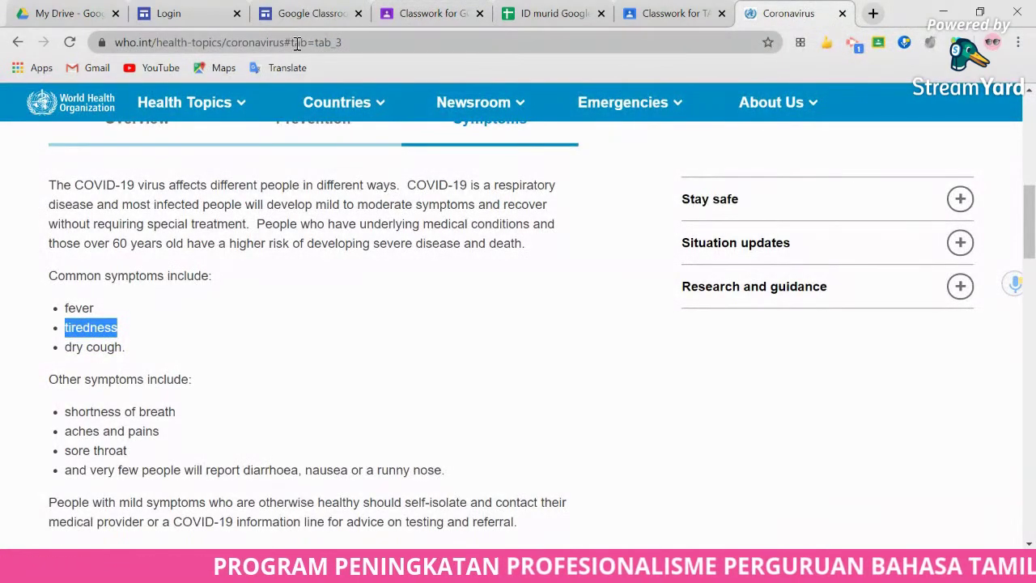
scroll(402, 224, up, 1)
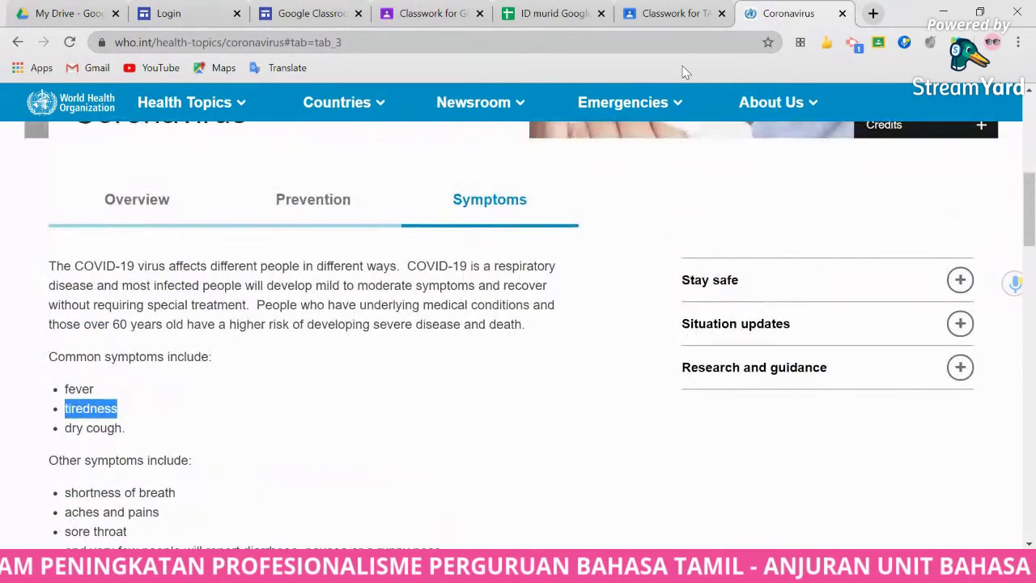
click(337, 41)
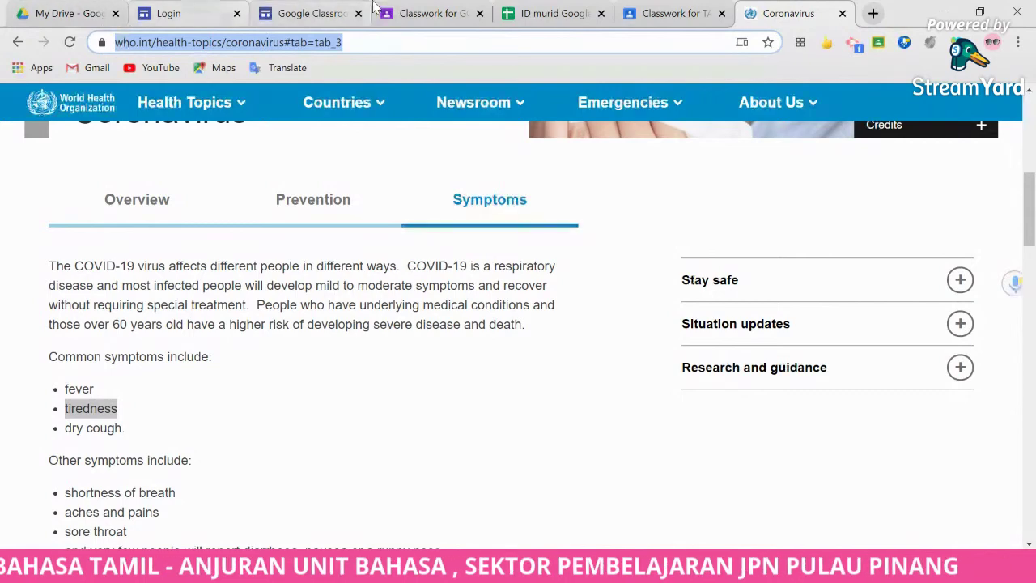
click(433, 13)
click(111, 397)
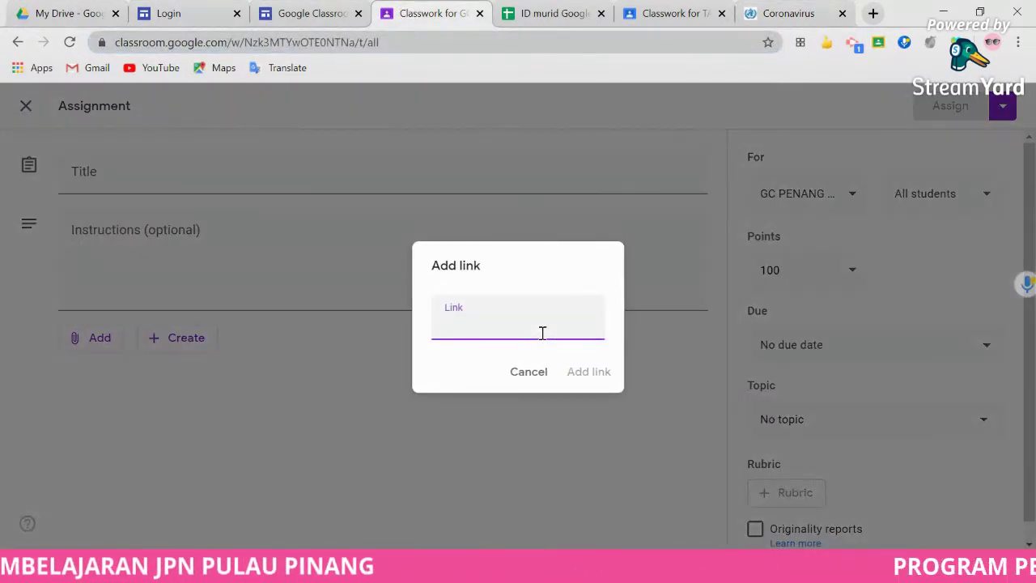
text(tiredness)
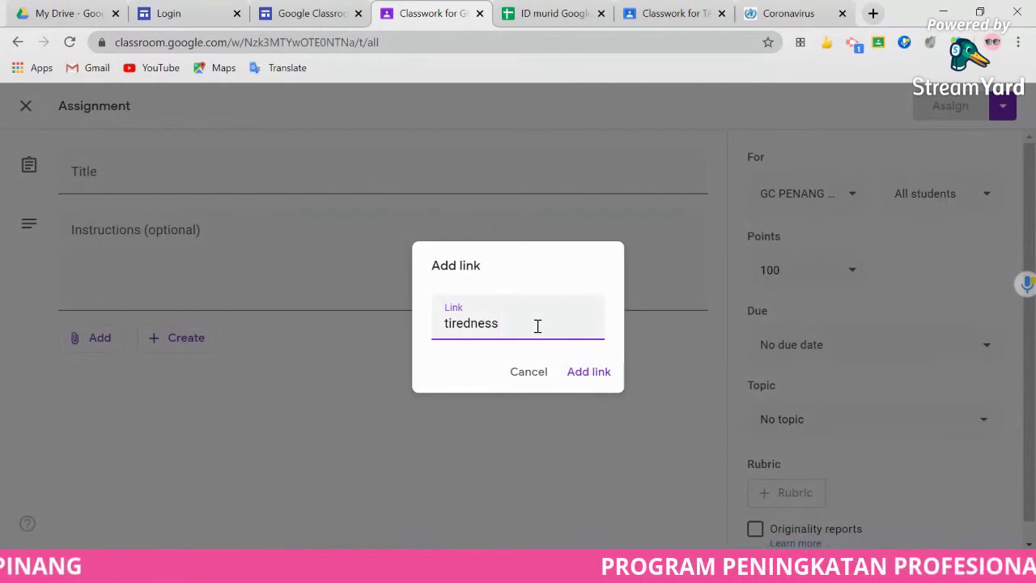
drag(537, 325, 409, 331)
key(BackSpace)
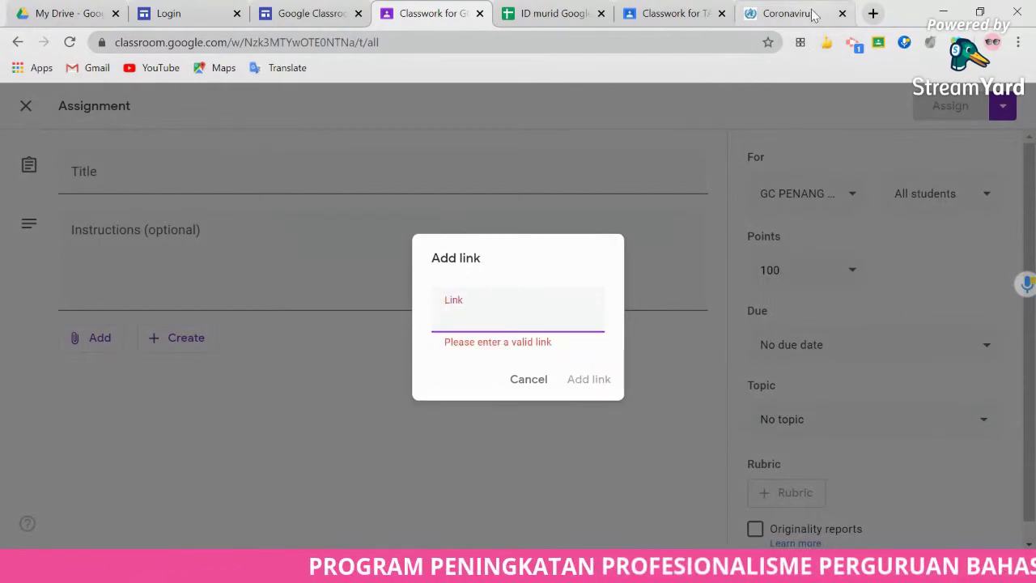
Step: Copy the WHO page's full address, paste it as the link, then remove that attachment
click(789, 13)
click(317, 42)
click(353, 145)
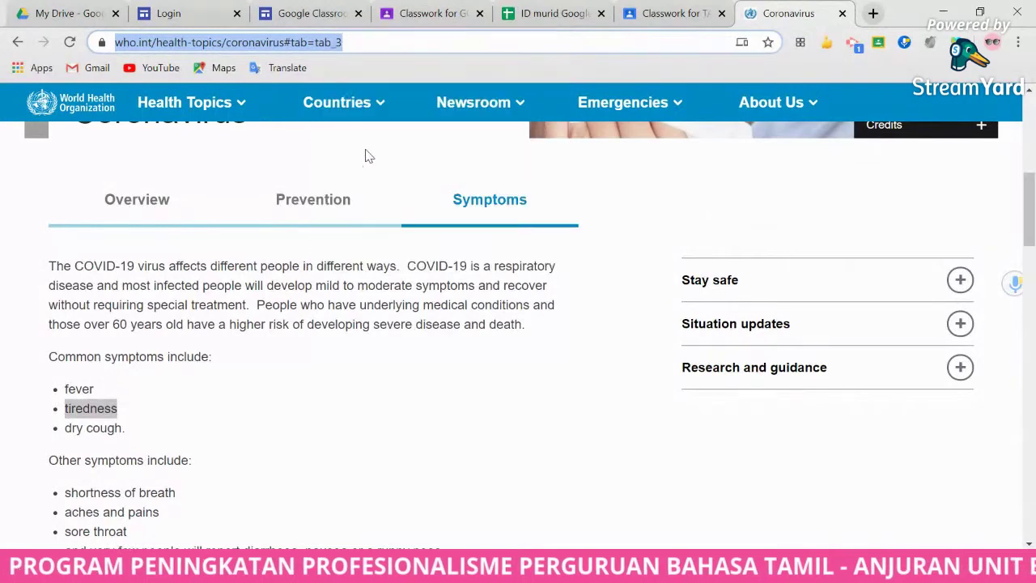
click(321, 13)
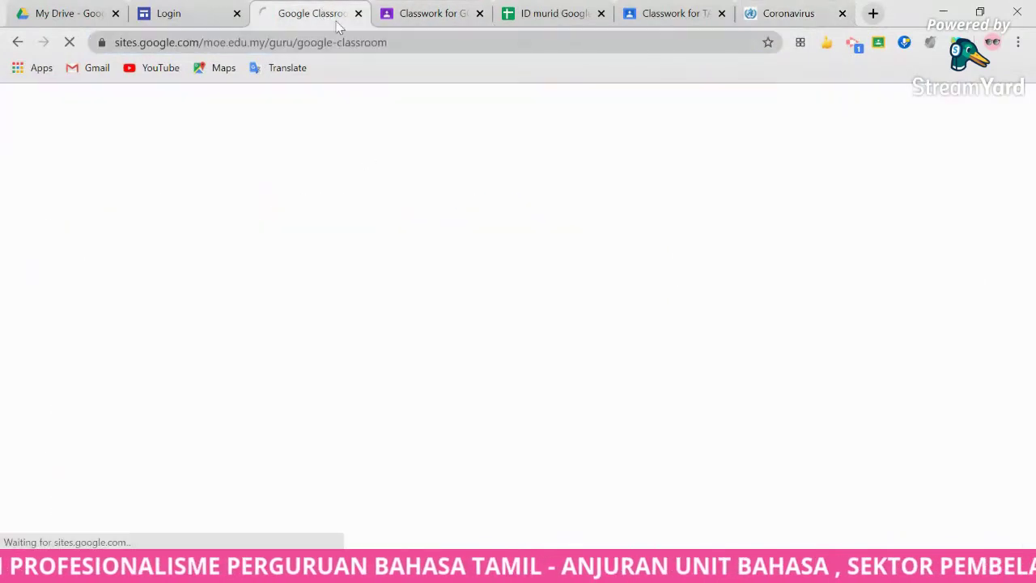
click(408, 18)
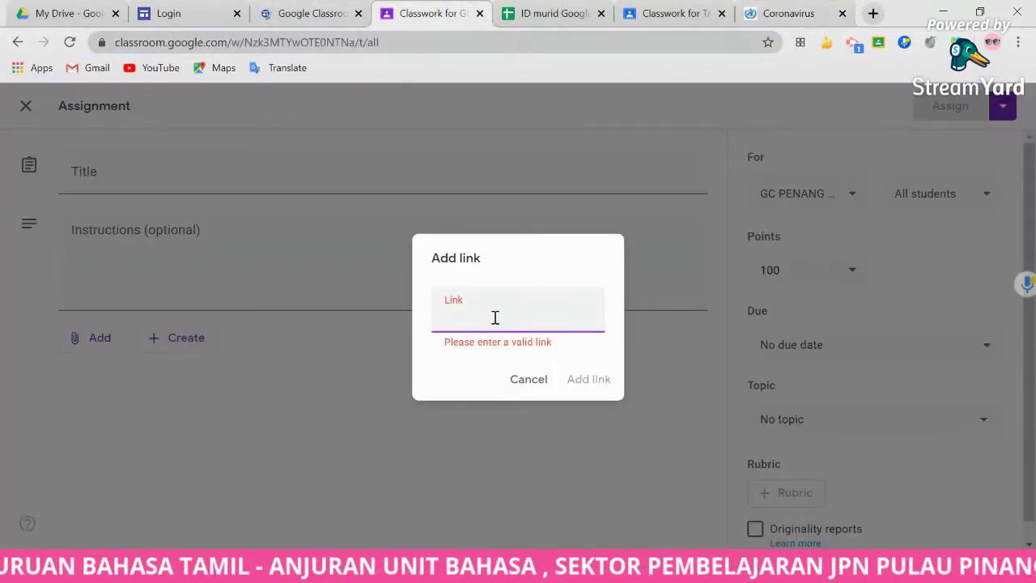
key(ctrl+v)
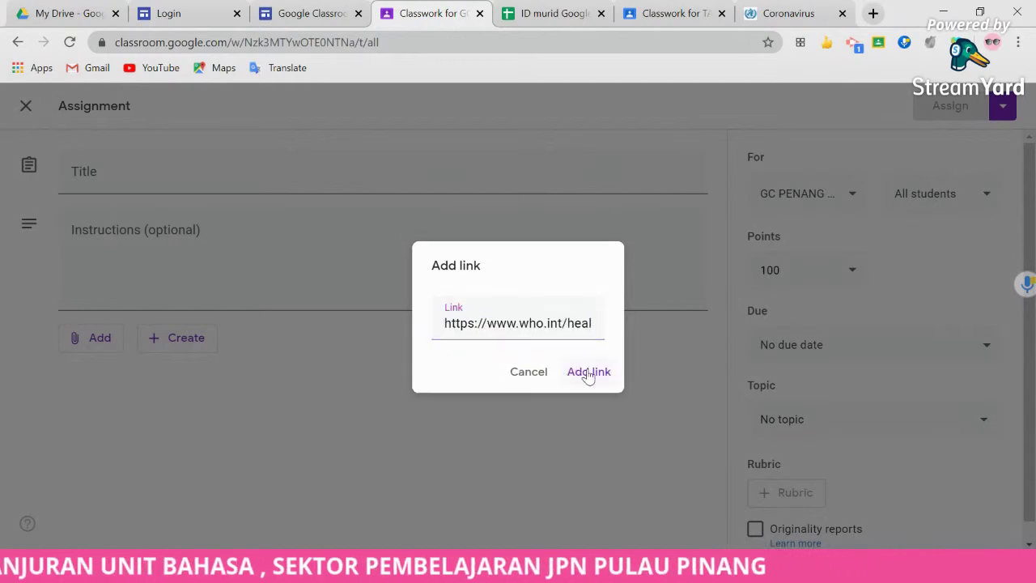
right_click(589, 371)
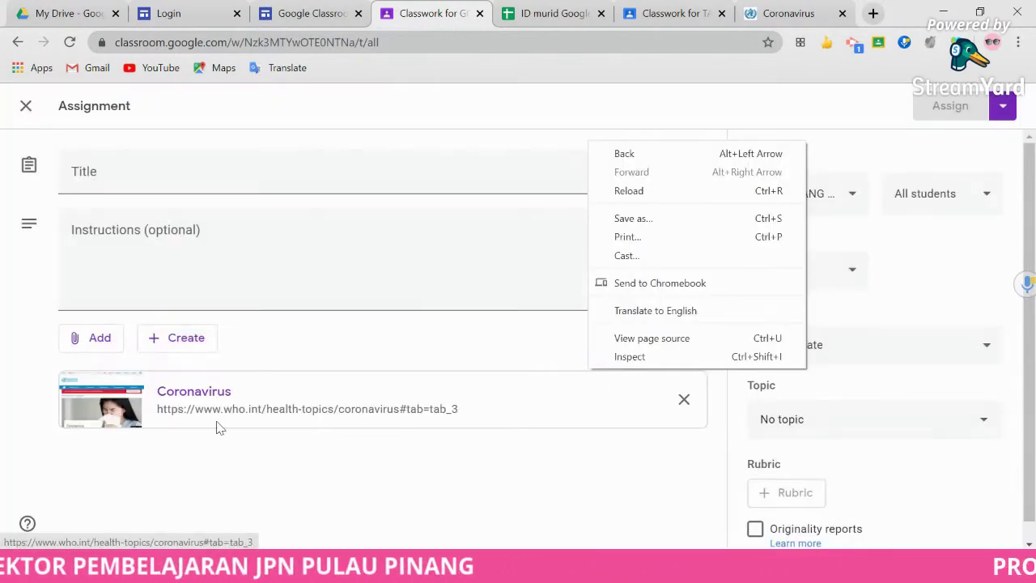
click(627, 459)
click(684, 399)
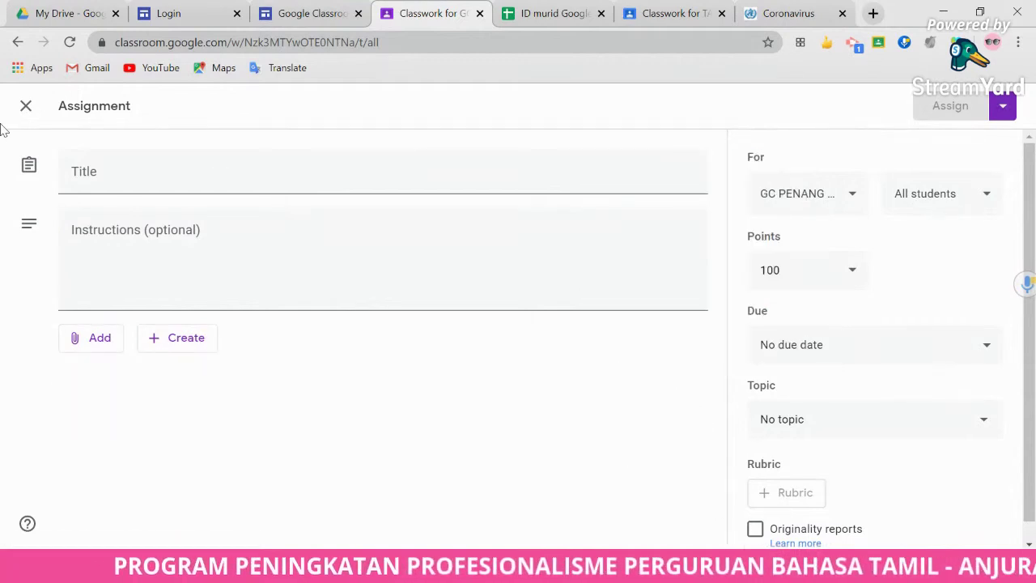
Step: Attach Latihan_6__Bahasa_Tamil_SJKT_Tahap_2_.pdf from My Drive > GC PENANG and open its preview
click(100, 340)
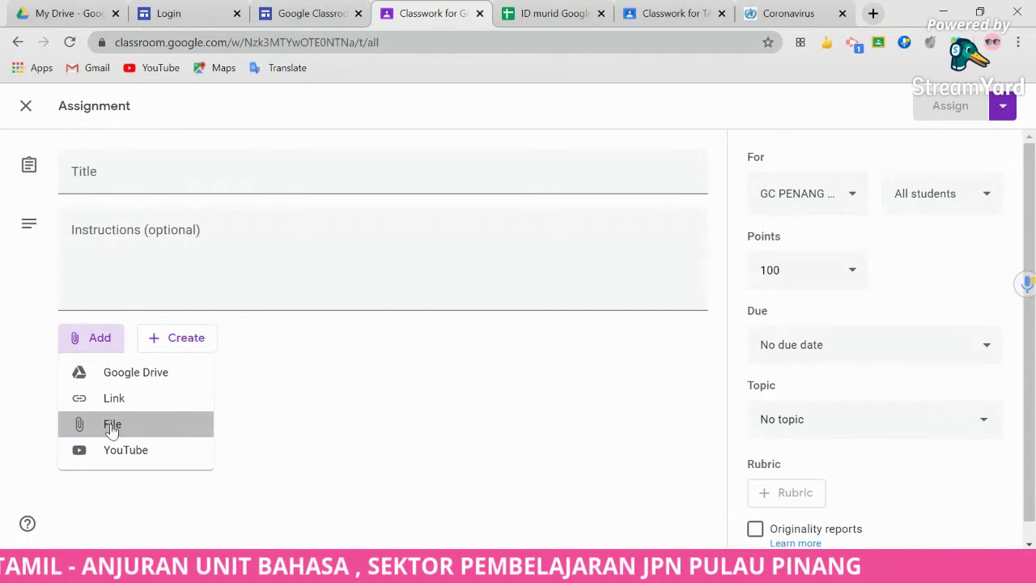
click(112, 426)
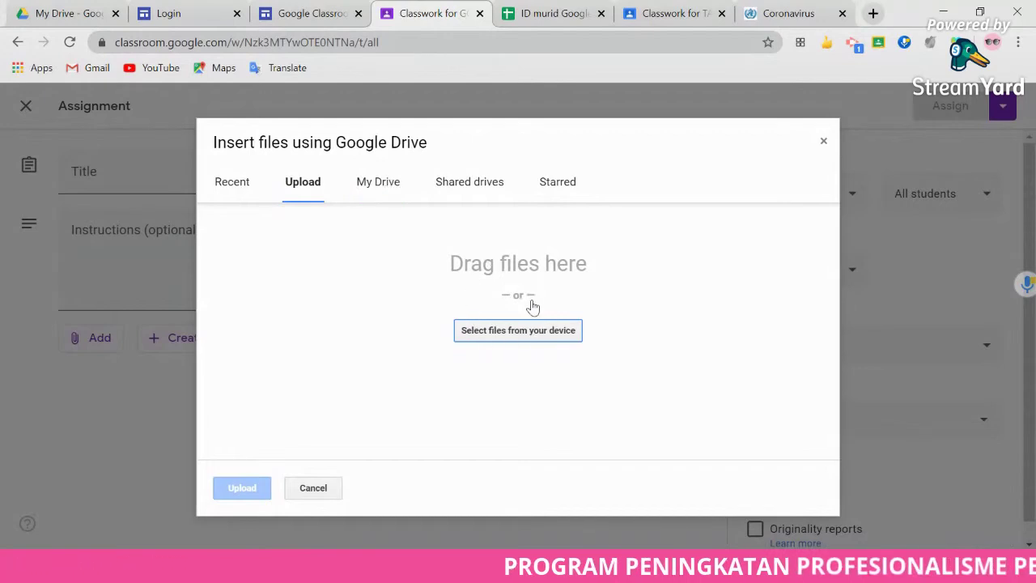
click(374, 187)
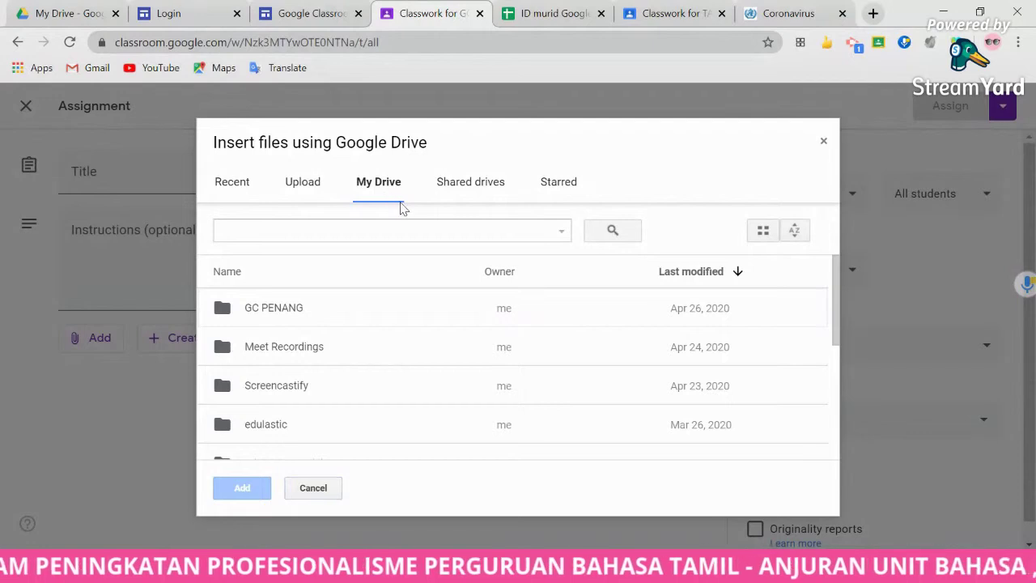
double_click(308, 315)
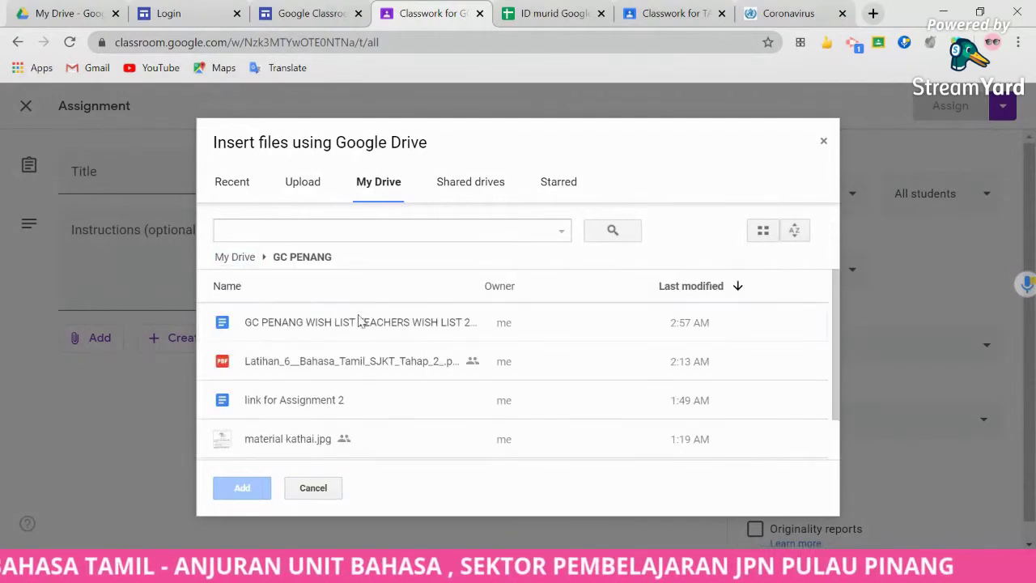
scroll(362, 371, down, 2)
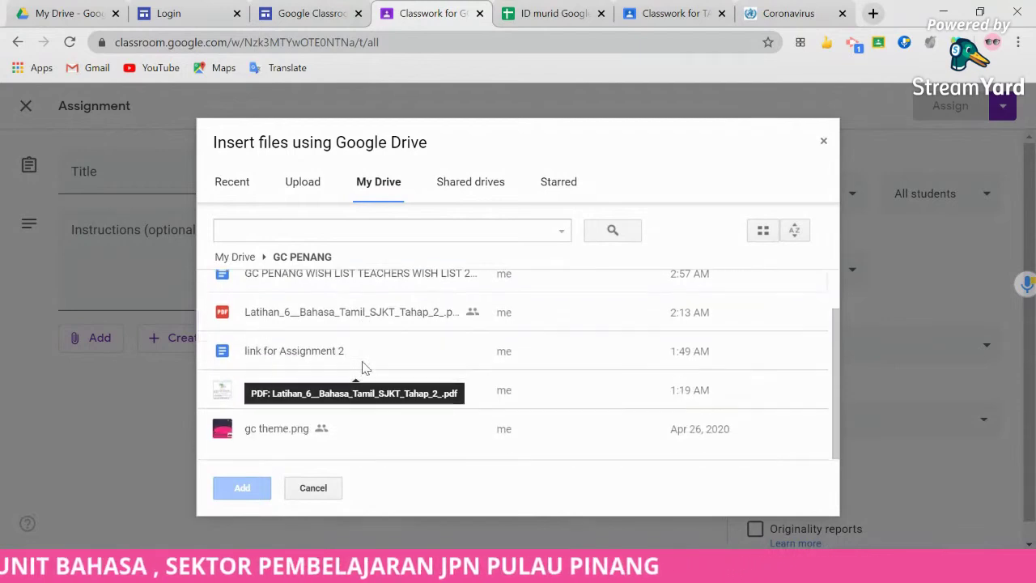
click(341, 312)
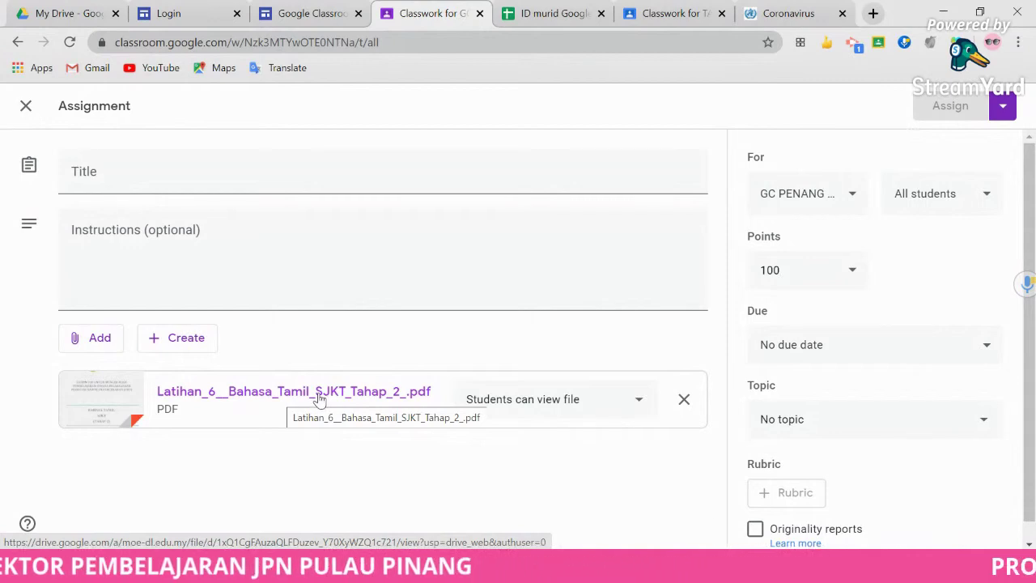
click(103, 344)
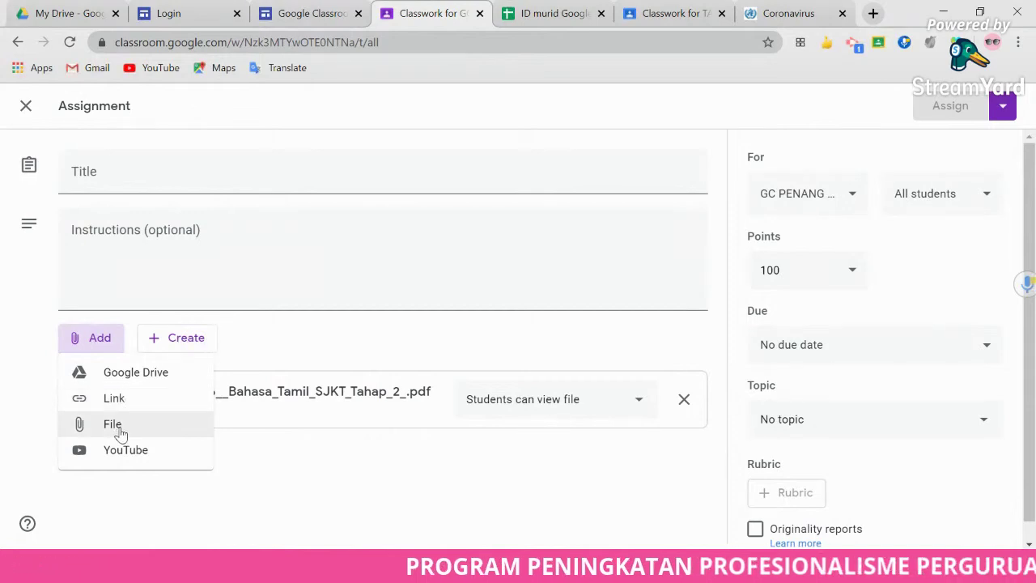
click(320, 507)
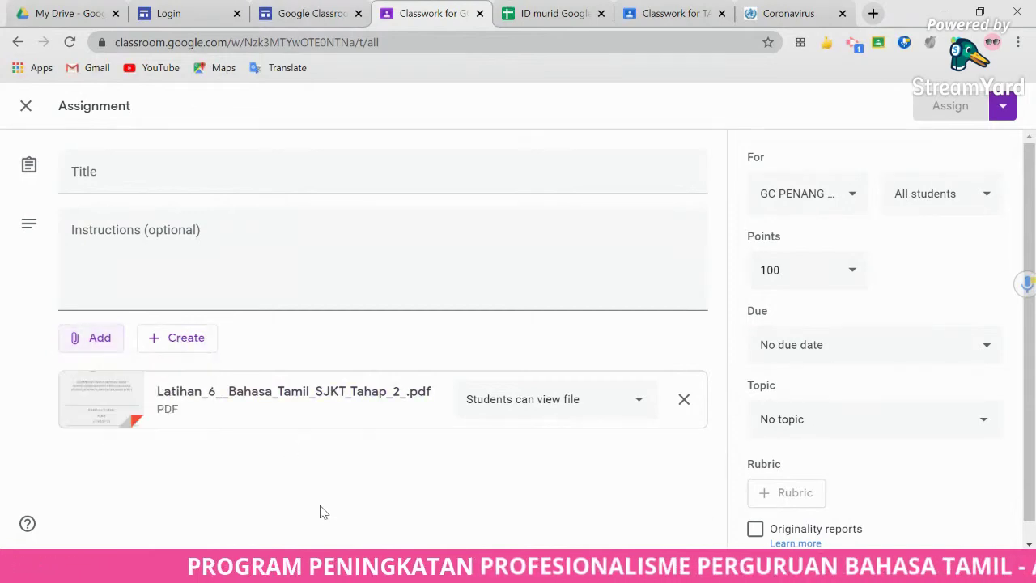
click(284, 404)
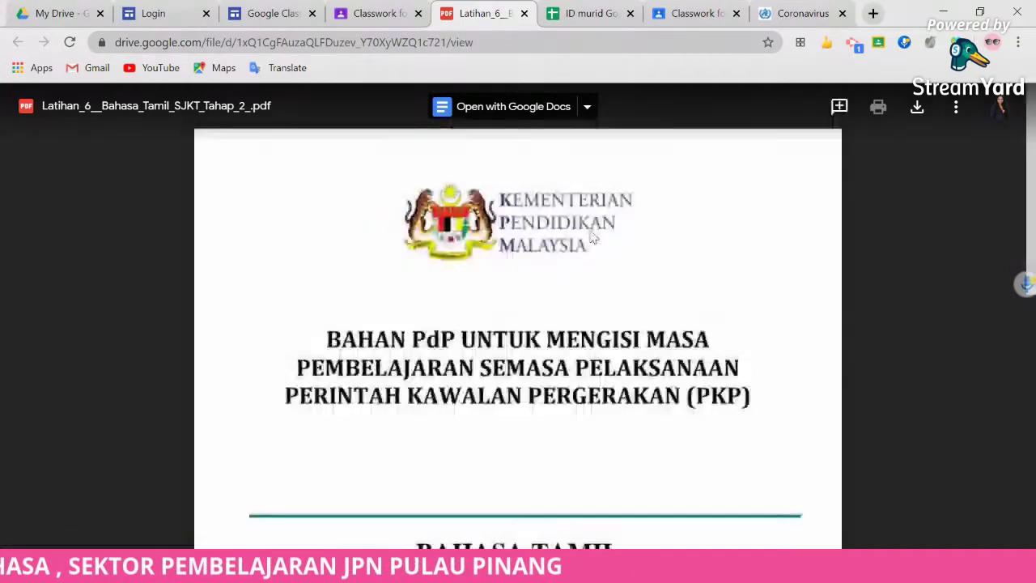
Step: Copy the grammar exercise's Tamil instruction sentence on page 8 of the worksheet PDF
scroll(515, 302, down, 5)
scroll(515, 301, down, 5)
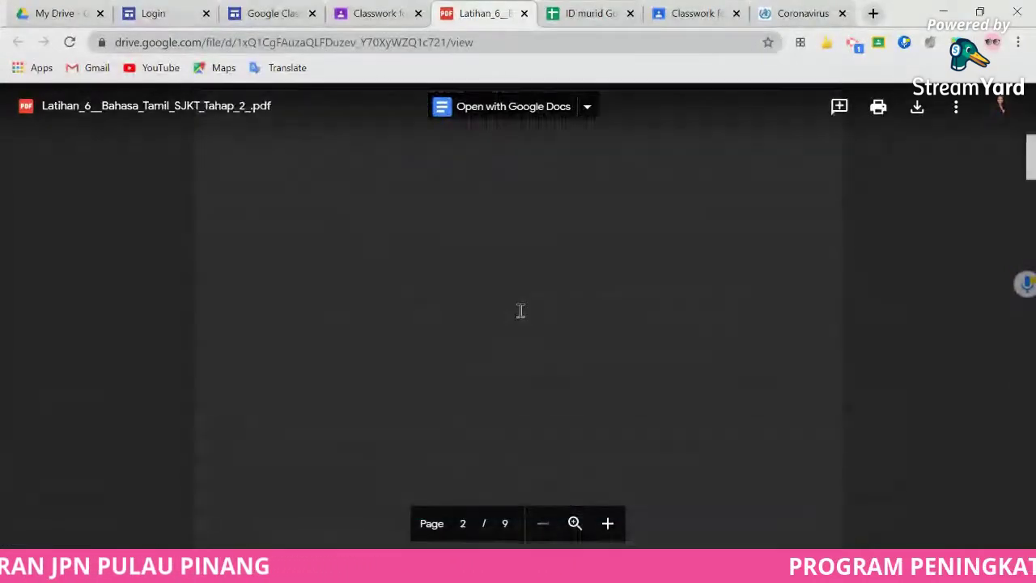
scroll(518, 311, down, 10)
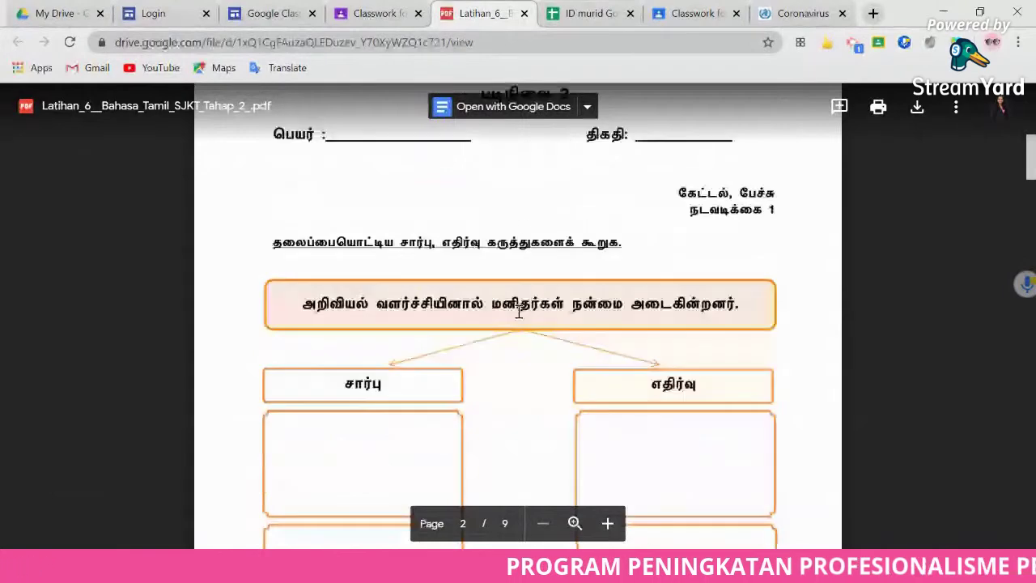
scroll(494, 321, down, 5)
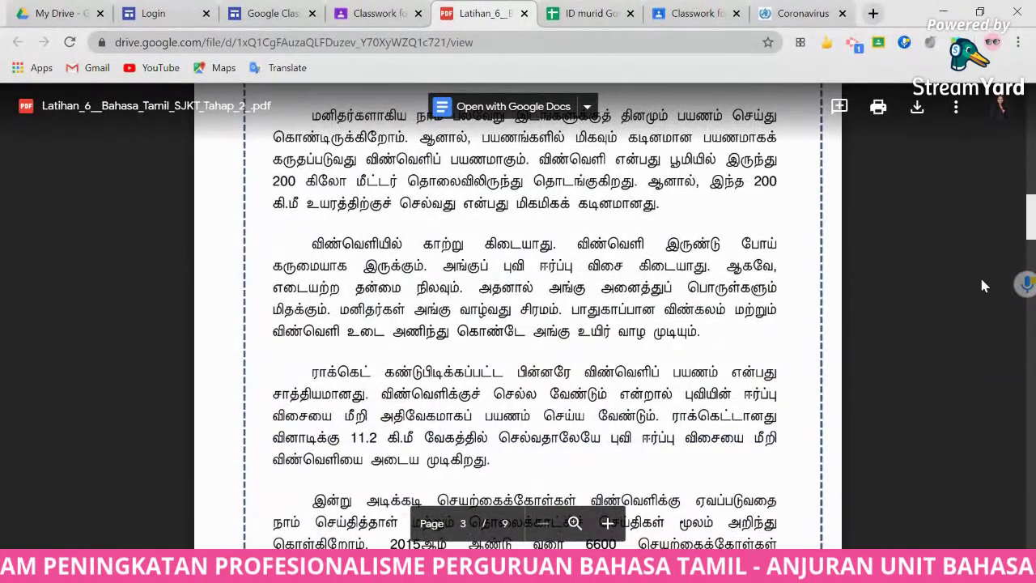
scroll(961, 281, down, 9)
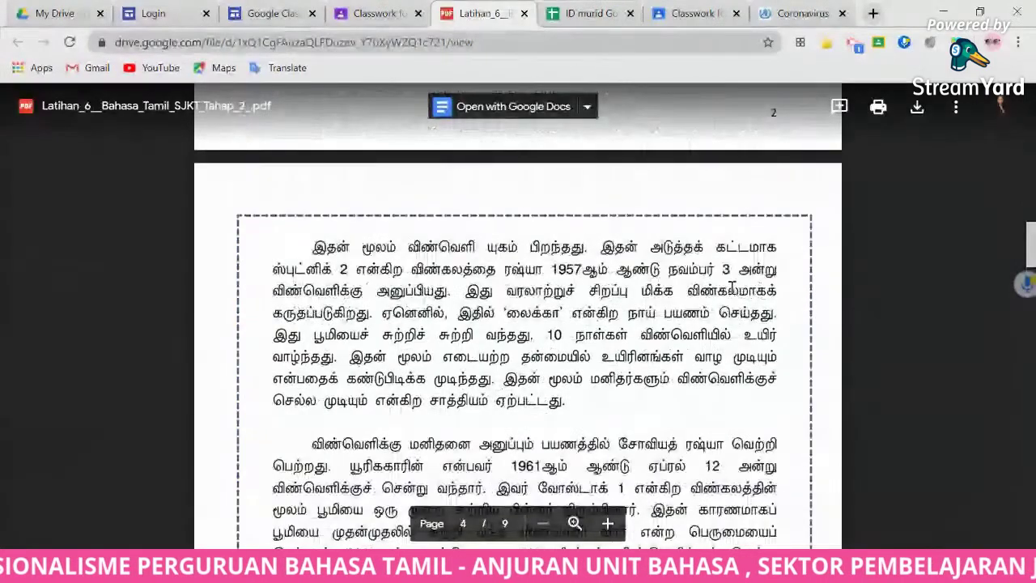
scroll(720, 293, down, 20)
scroll(711, 300, down, 15)
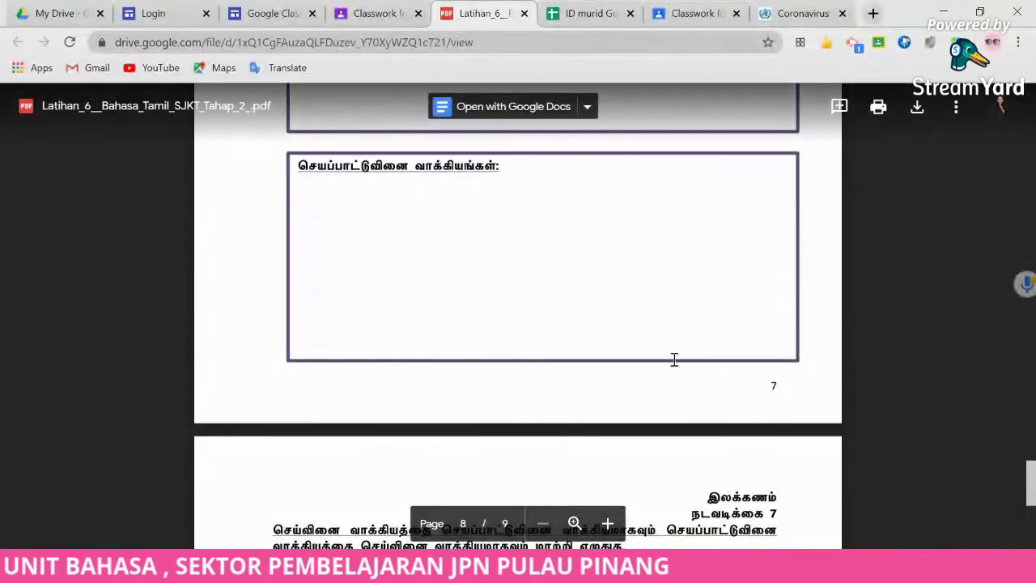
scroll(673, 358, up, 8)
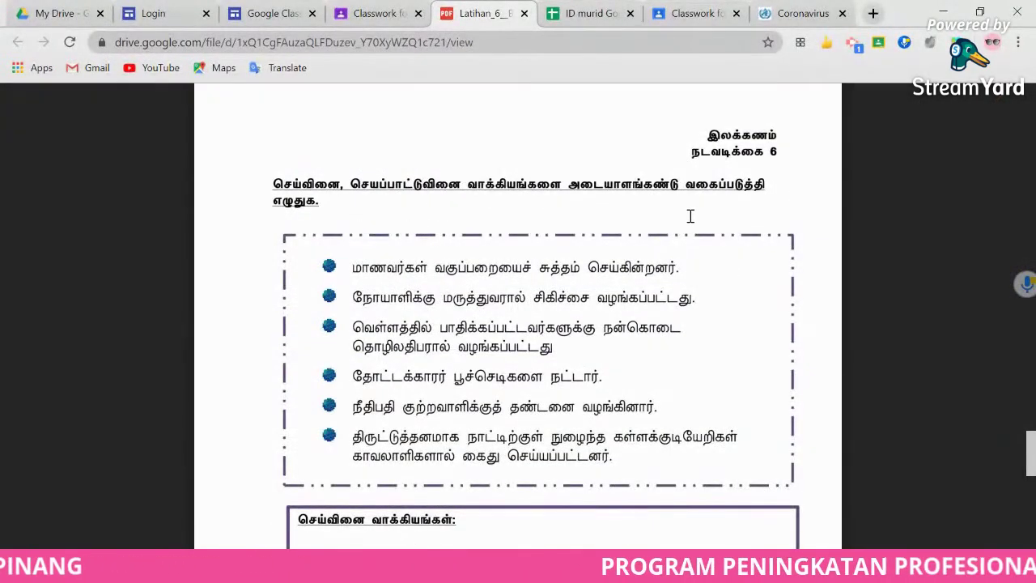
scroll(478, 208, down, 1)
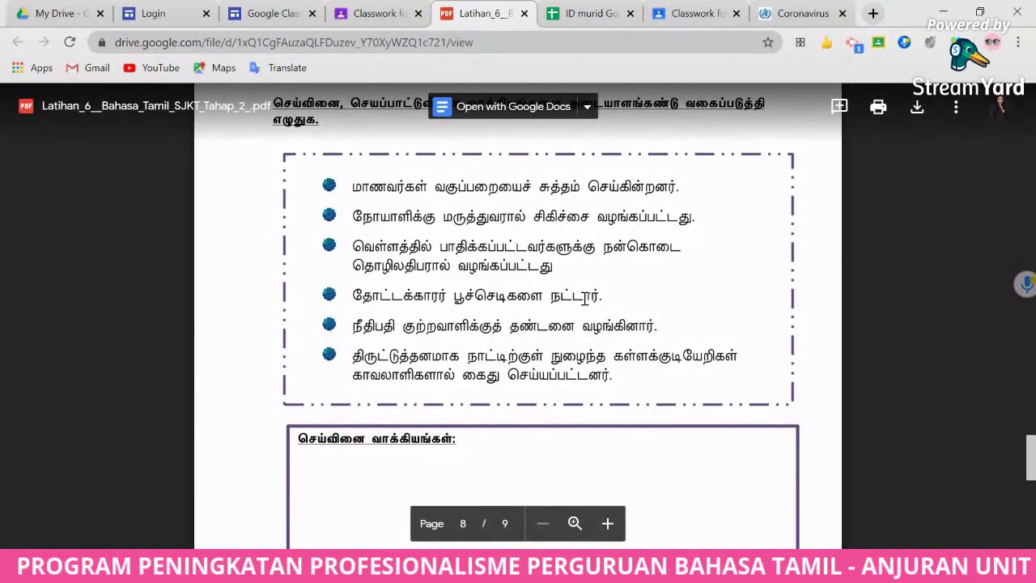
scroll(423, 370, down, 1)
scroll(402, 498, down, 2)
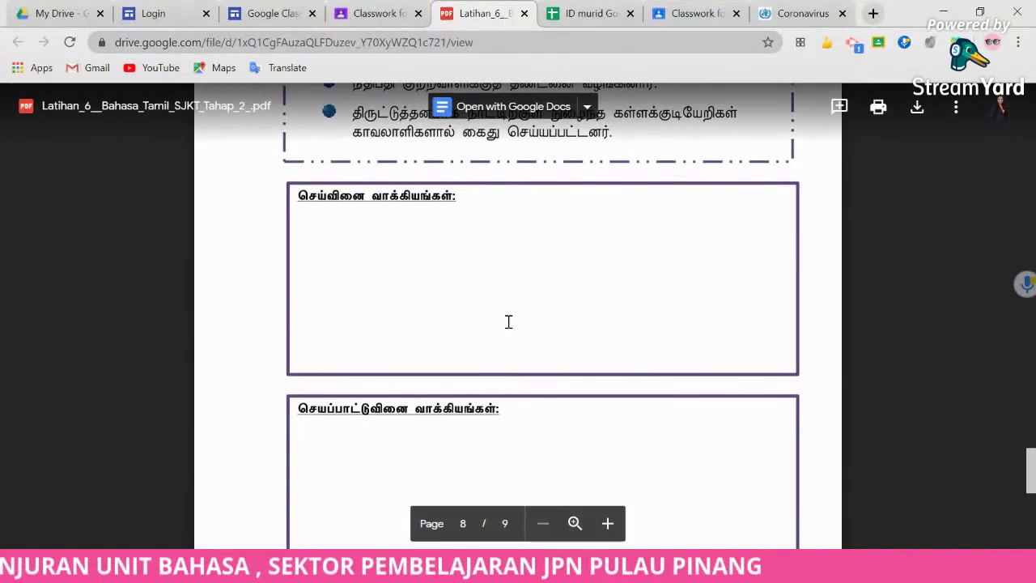
scroll(508, 322, up, 4)
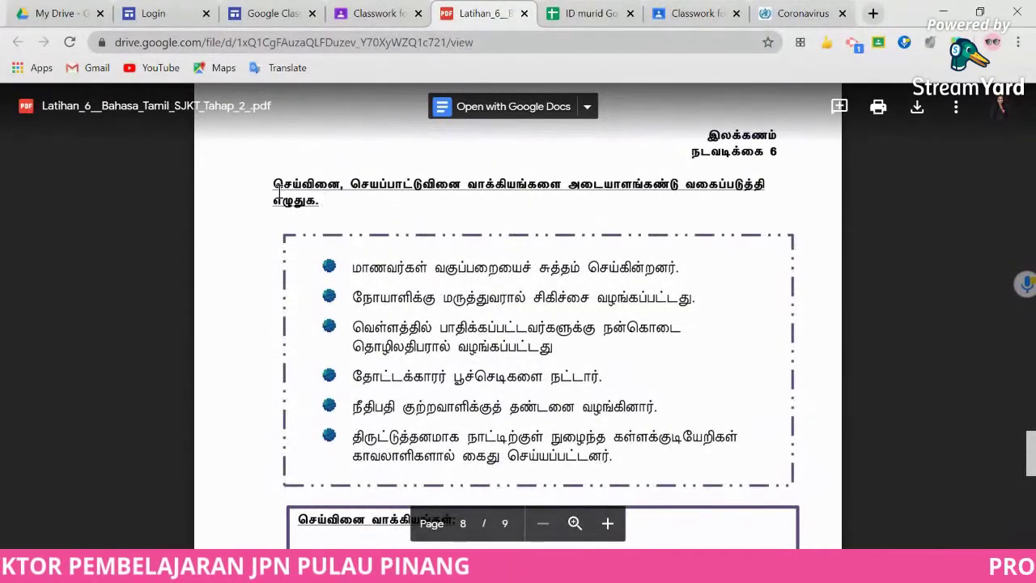
drag(274, 184, 320, 201)
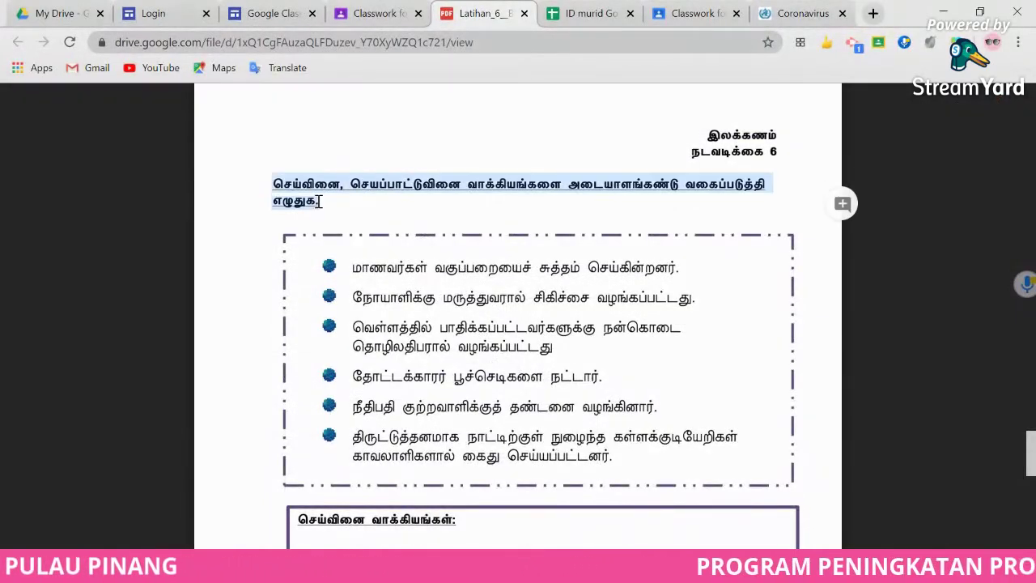
right_click(299, 187)
click(326, 204)
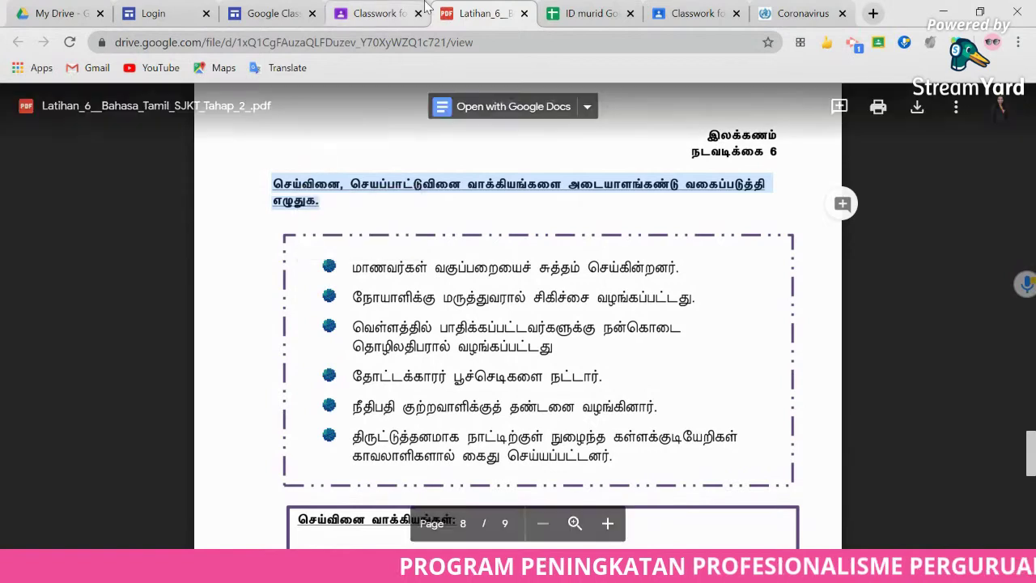
click(391, 16)
Step: Paste the copied Tamil sentence as the title, joining its last word onto the second line
click(88, 179)
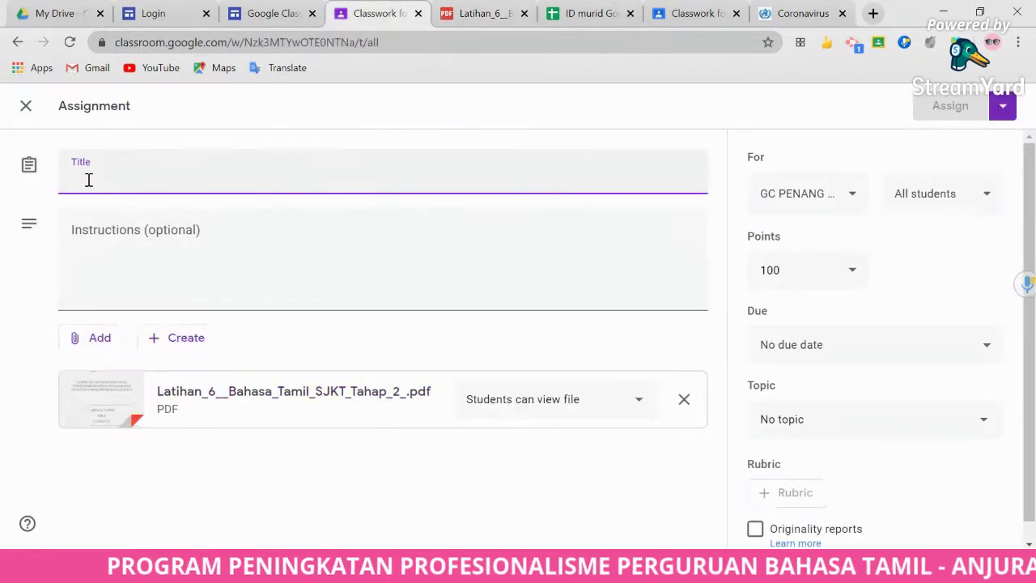
key(ctrl+v)
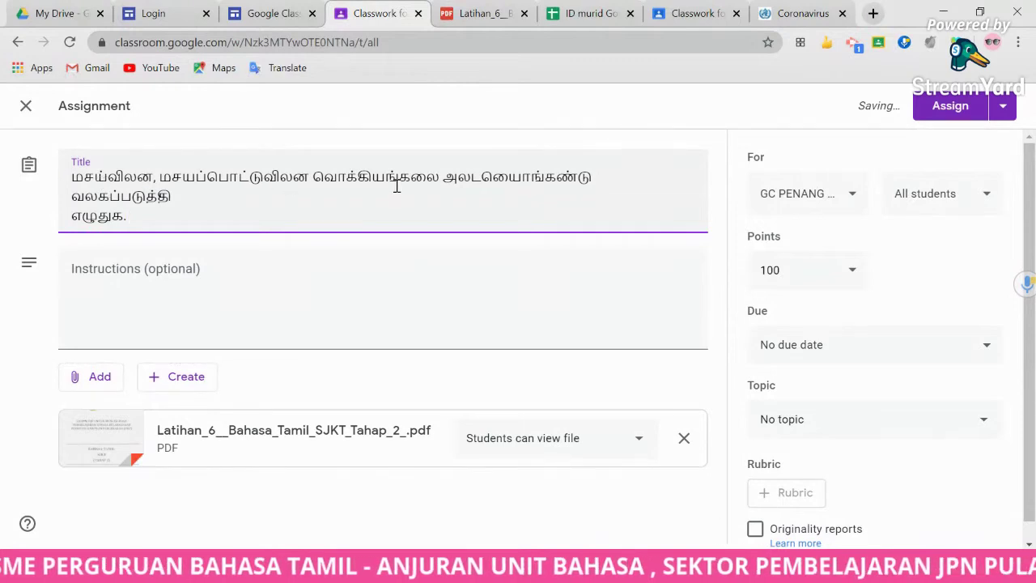
click(180, 200)
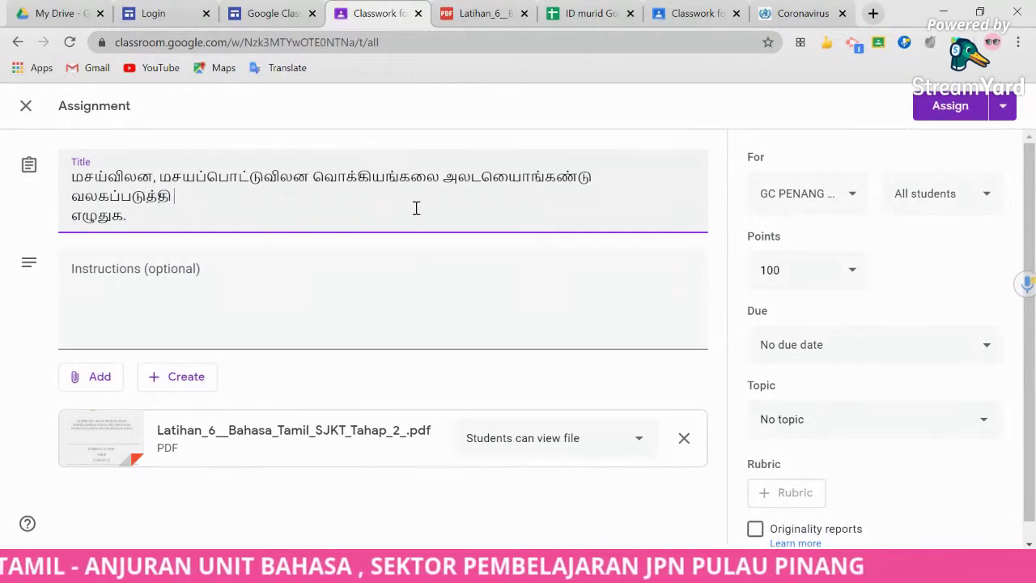
key(Delete)
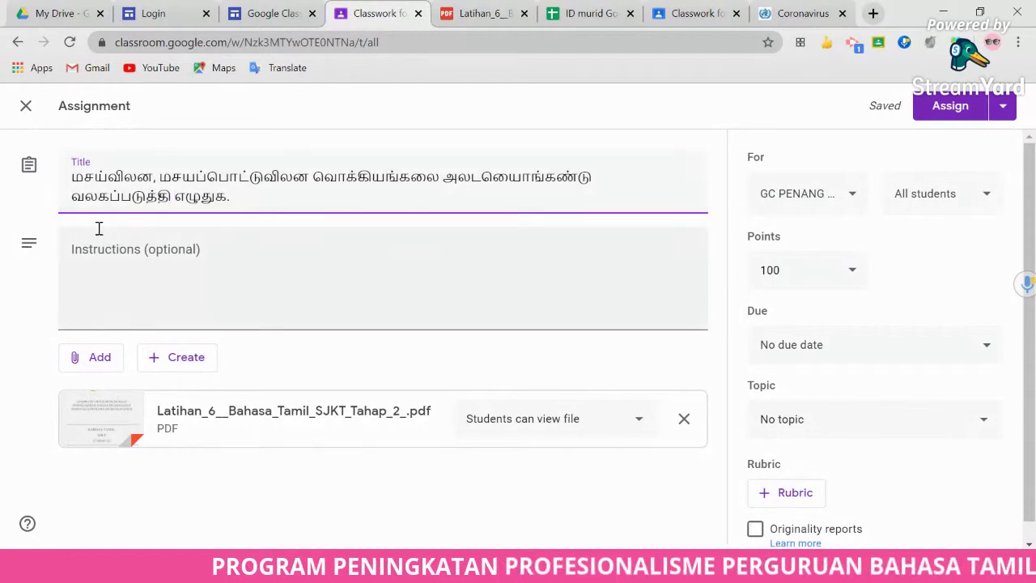
Step: Enter 'பக்கம் 7' as the instructions using the Tamil keyboard input
click(136, 269)
text(pakka)
key(BackSpace)
key(BackSpace)
key(BackSpace)
key(BackSpace)
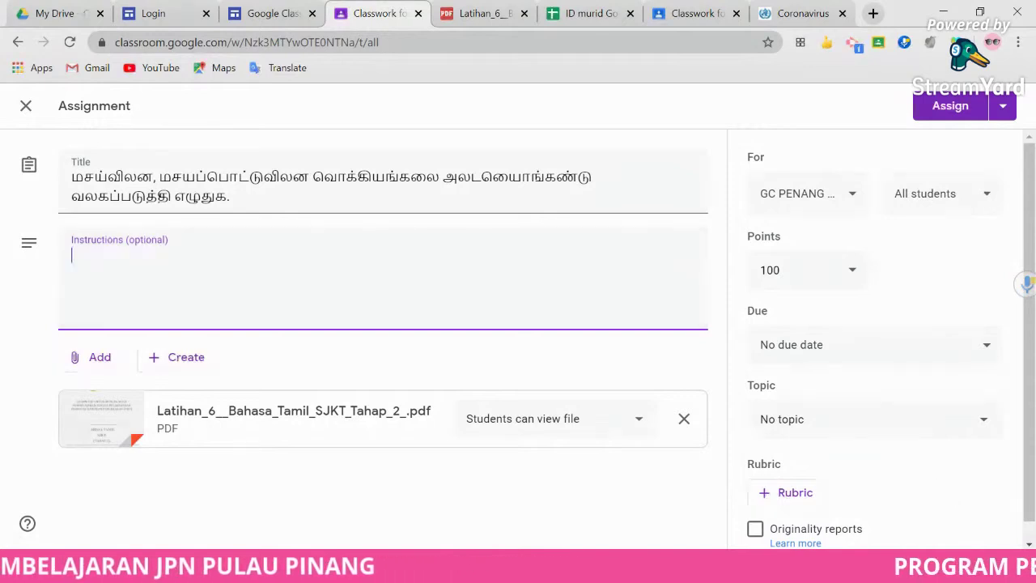
click(939, 570)
click(890, 474)
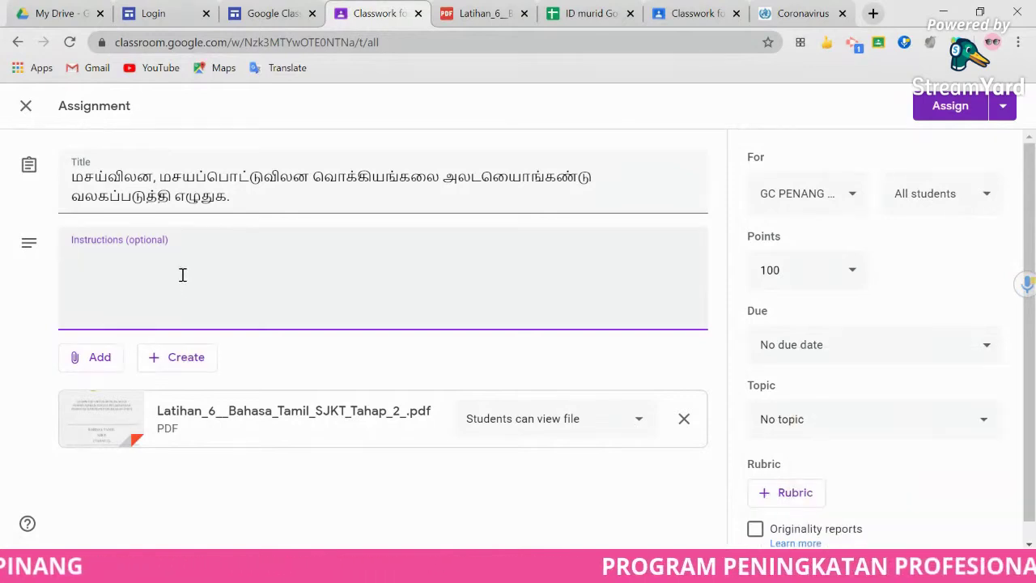
text(pakkam)
text( 7)
key(space)
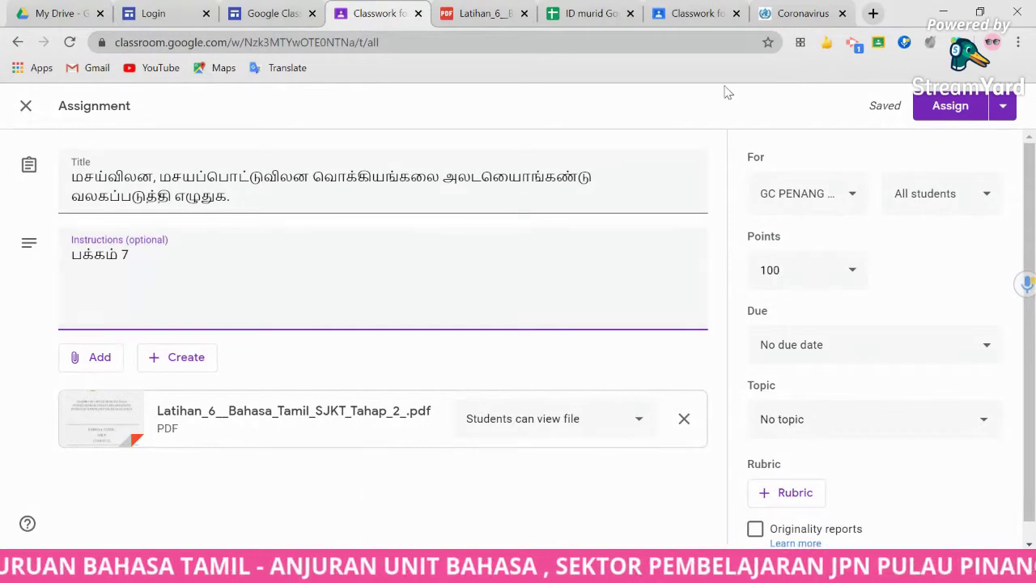
Step: Recheck the worksheet PDF, then bring up the list of new file types to create
click(482, 14)
scroll(659, 358, down, 8)
scroll(659, 358, down, 9)
scroll(658, 359, up, 1)
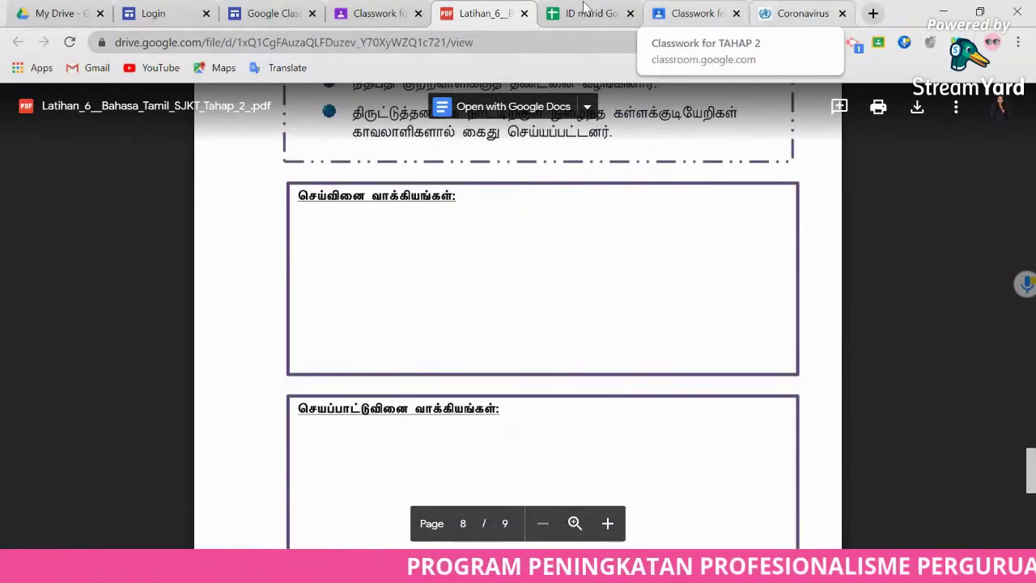
click(404, 10)
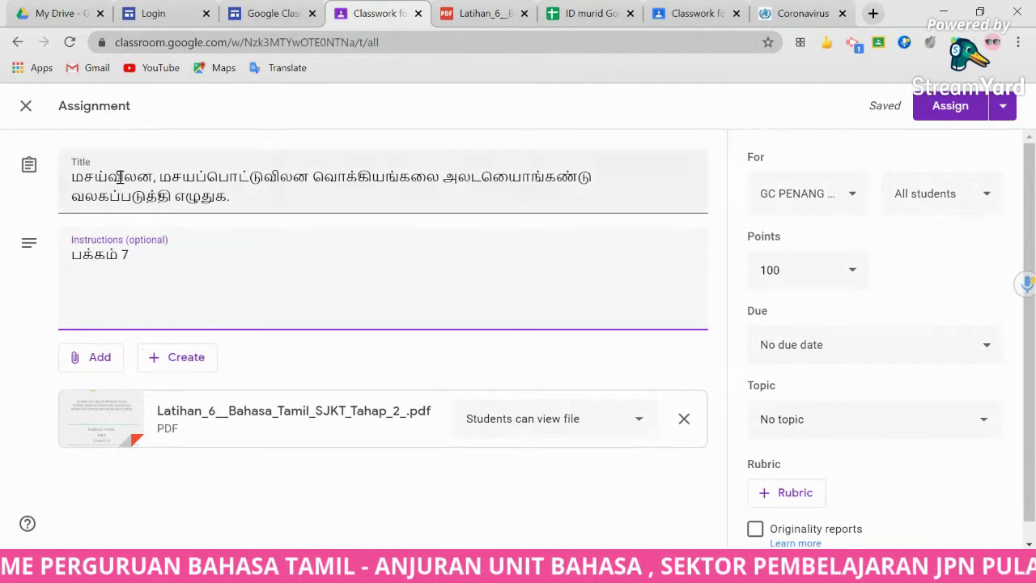
click(176, 366)
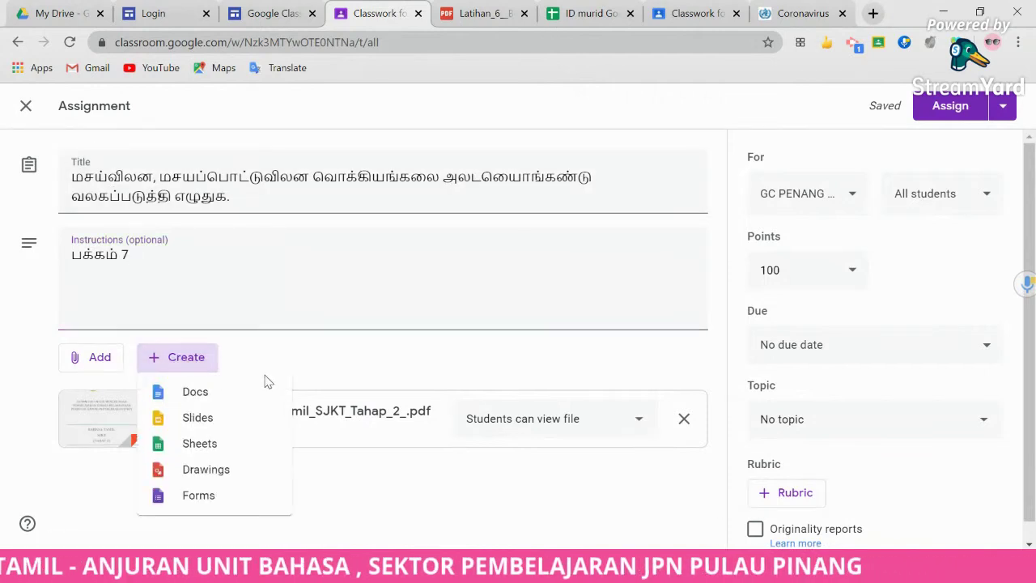
Step: Attach a new blank spreadsheet and put borders on every cell in A1:G12
click(192, 445)
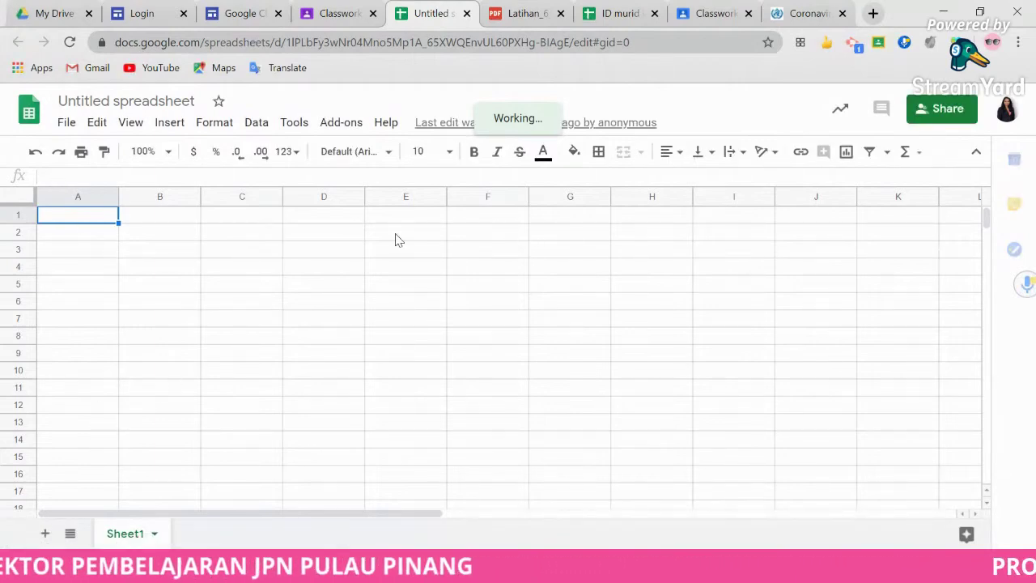
drag(269, 225, 594, 411)
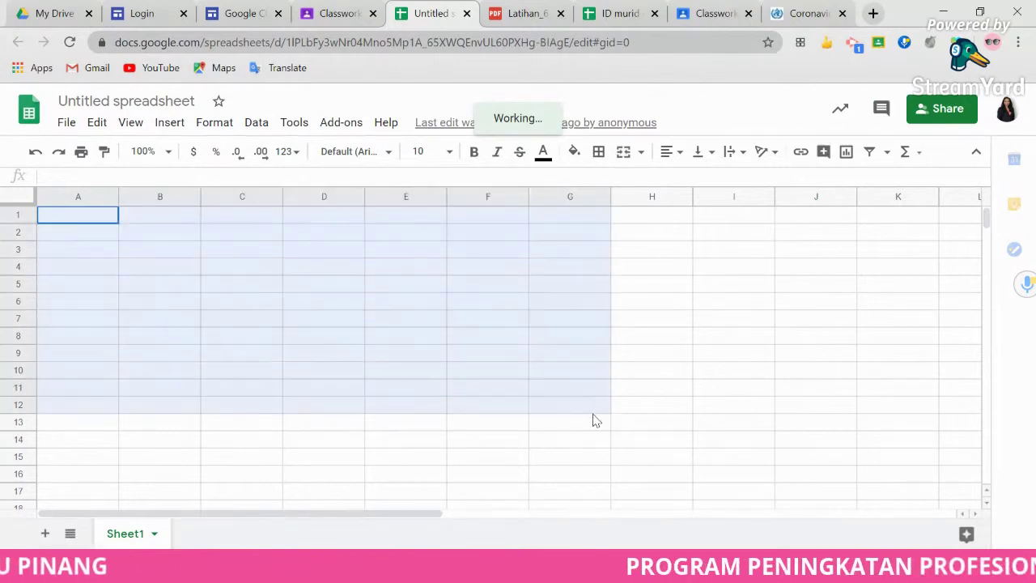
click(597, 153)
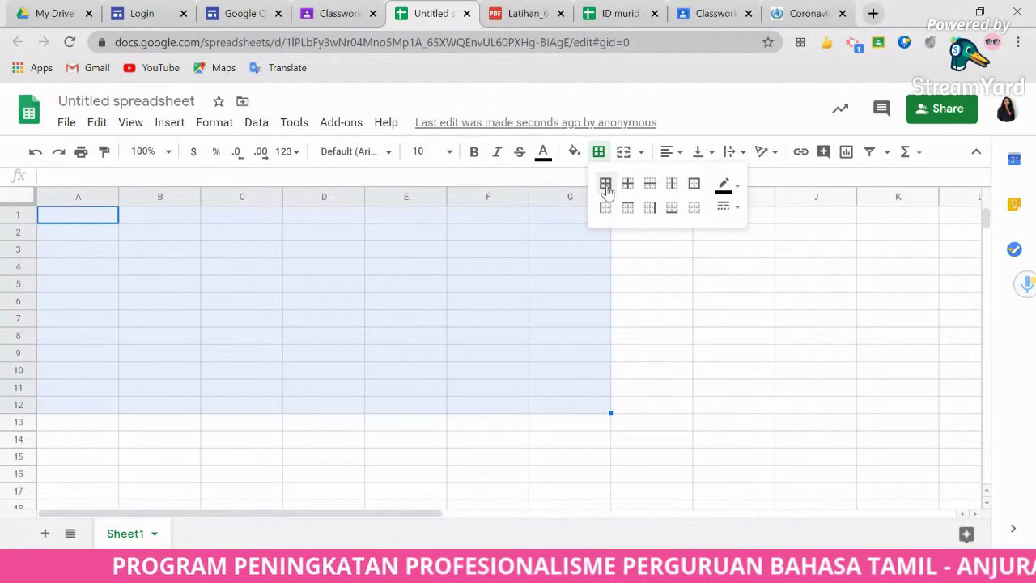
click(606, 186)
Step: Merge A1:G12 into one cell with Format > Merge cells > Merge all
drag(91, 224, 590, 412)
click(215, 122)
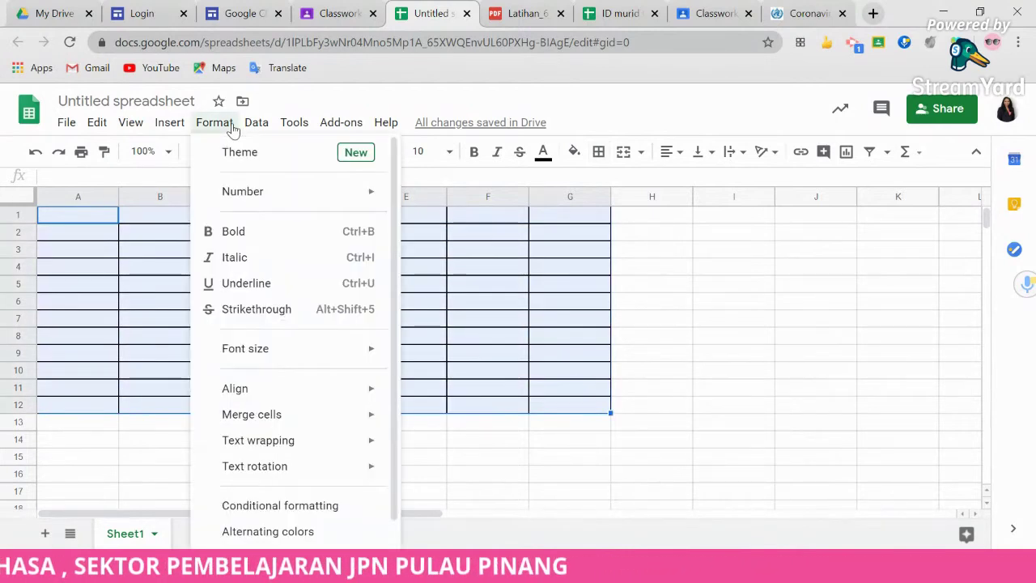
mouse_move(290, 416)
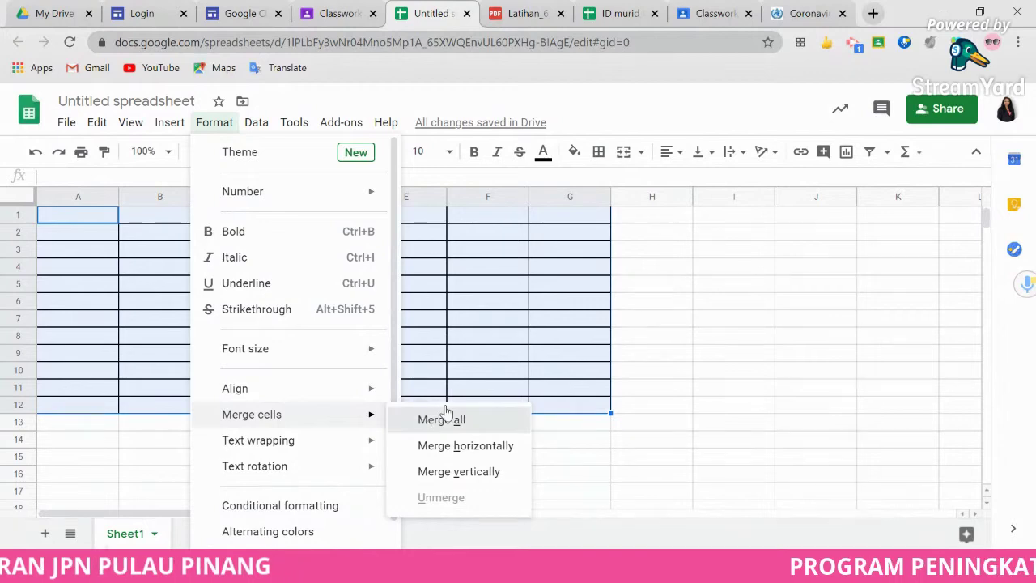
click(446, 414)
click(708, 356)
click(106, 251)
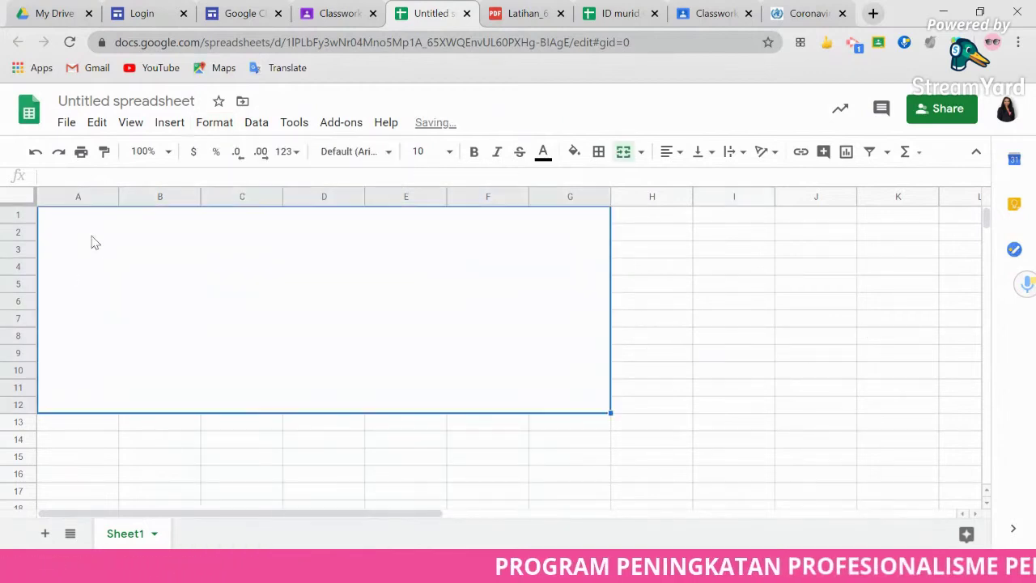
click(518, 14)
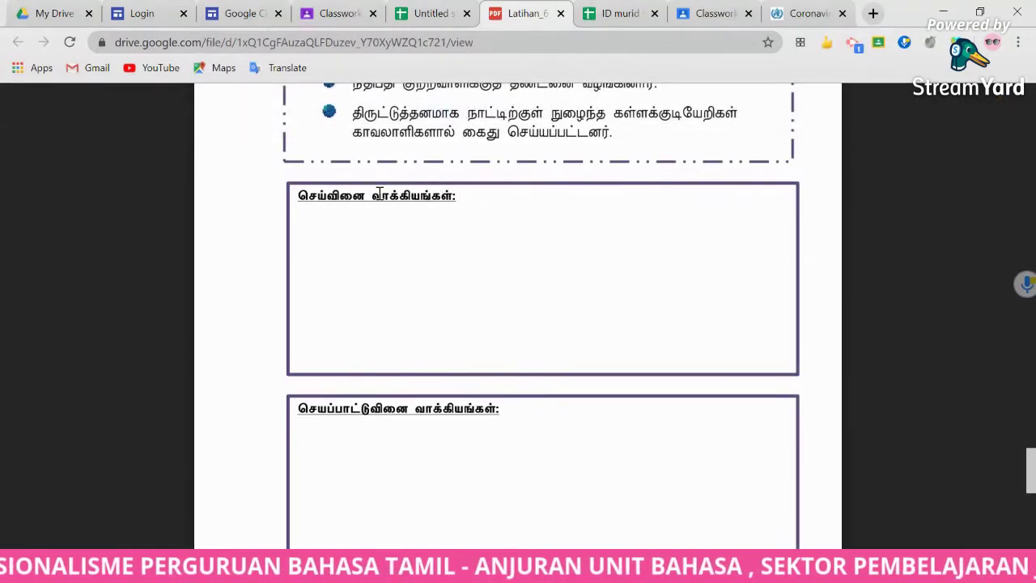
Step: Copy the Tamil heading above page 8's first answer box and go back to the spreadsheet
drag(309, 195, 432, 199)
right_click(433, 198)
click(451, 215)
click(338, 14)
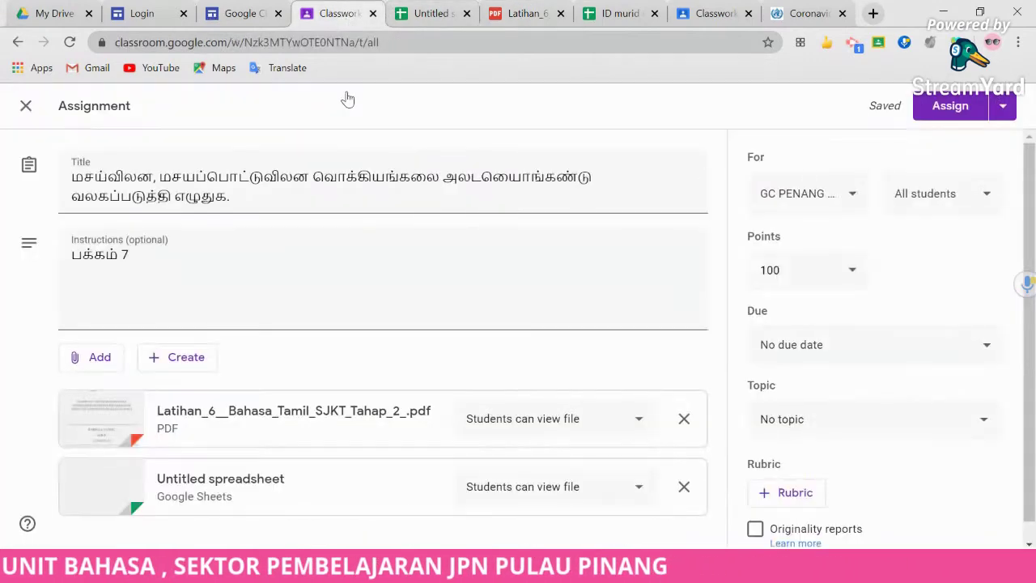
click(518, 14)
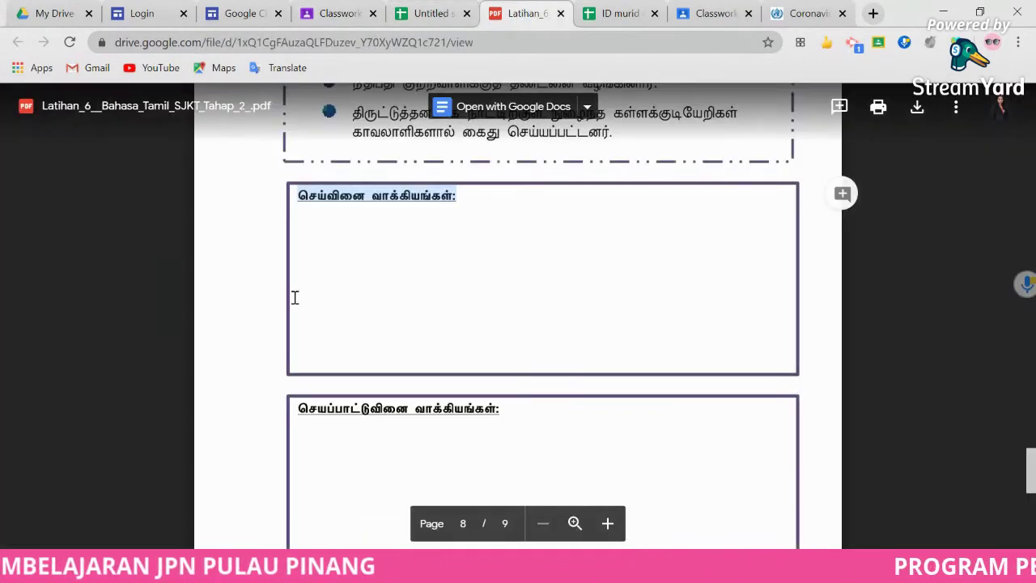
click(431, 14)
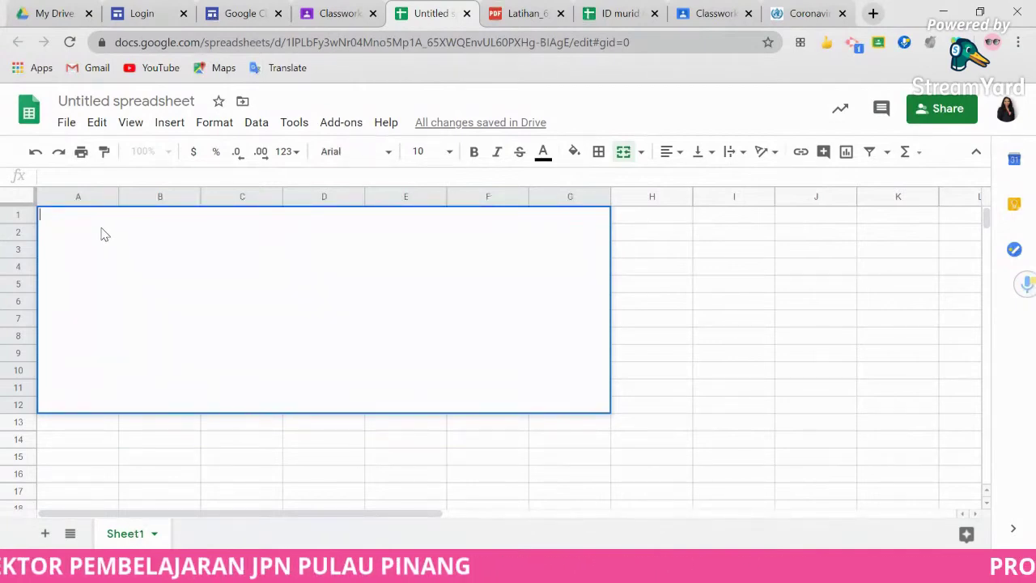
Step: Paste the Tamil heading into the merged cell, discarding a stray '1.' entry and pasting again
right_click(77, 221)
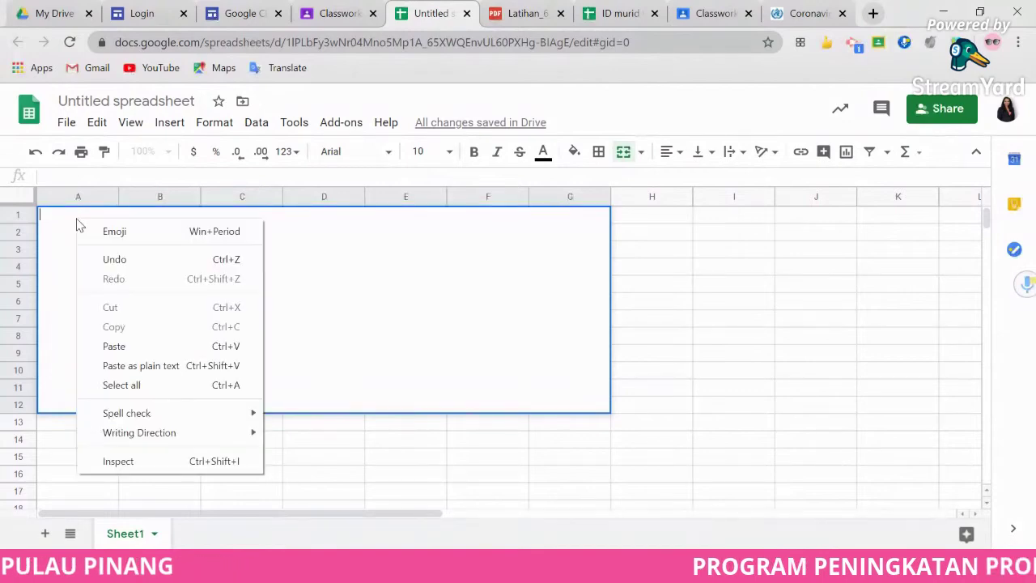
click(148, 346)
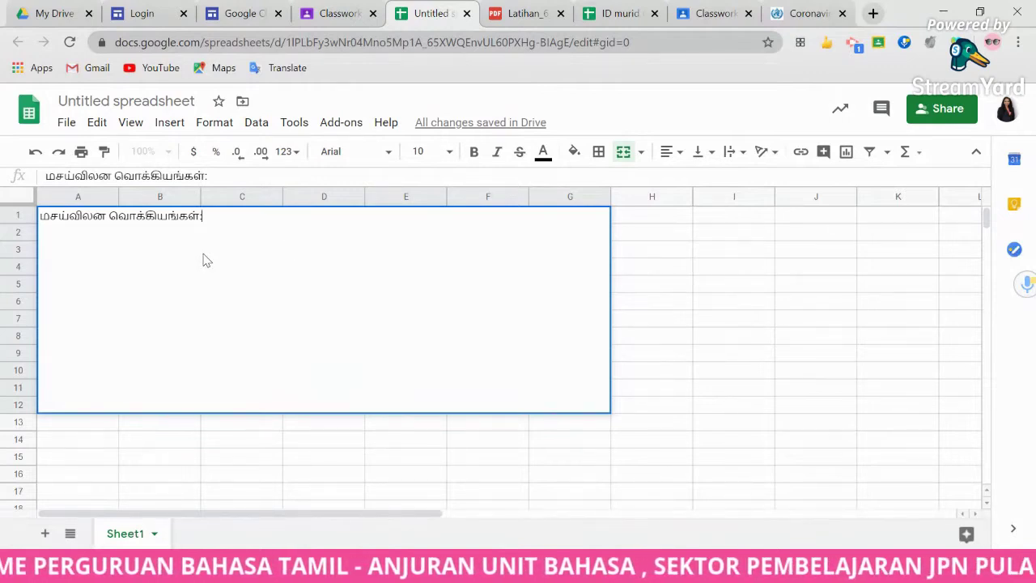
key(ctrl+a)
text(1.)
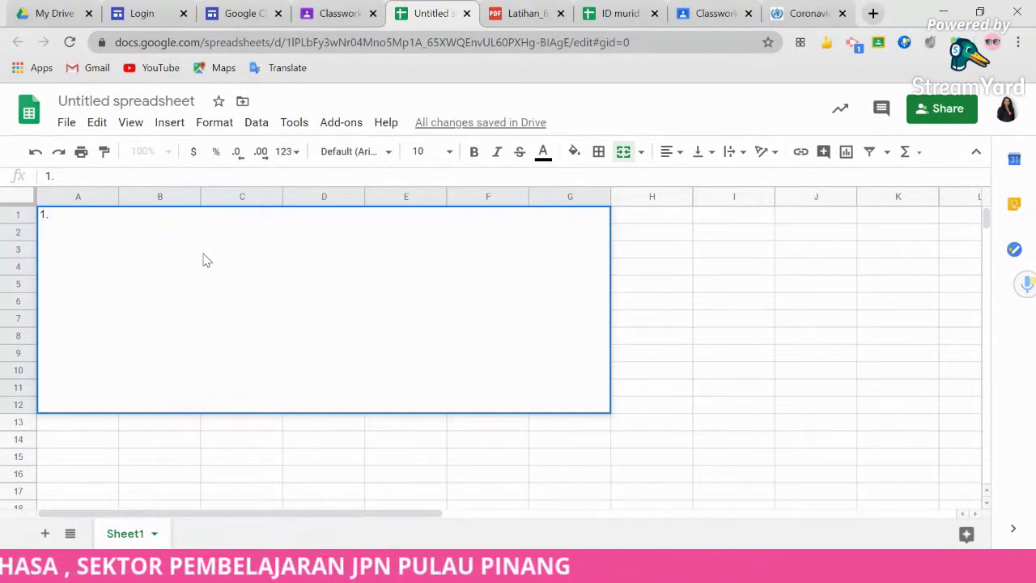
key(BackSpace)
key(BackSpace)
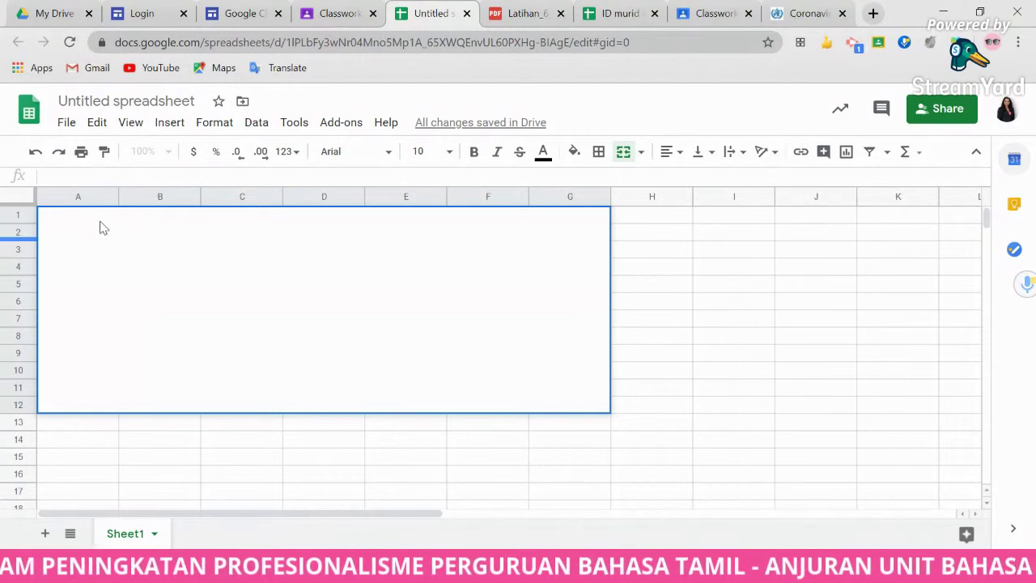
right_click(61, 220)
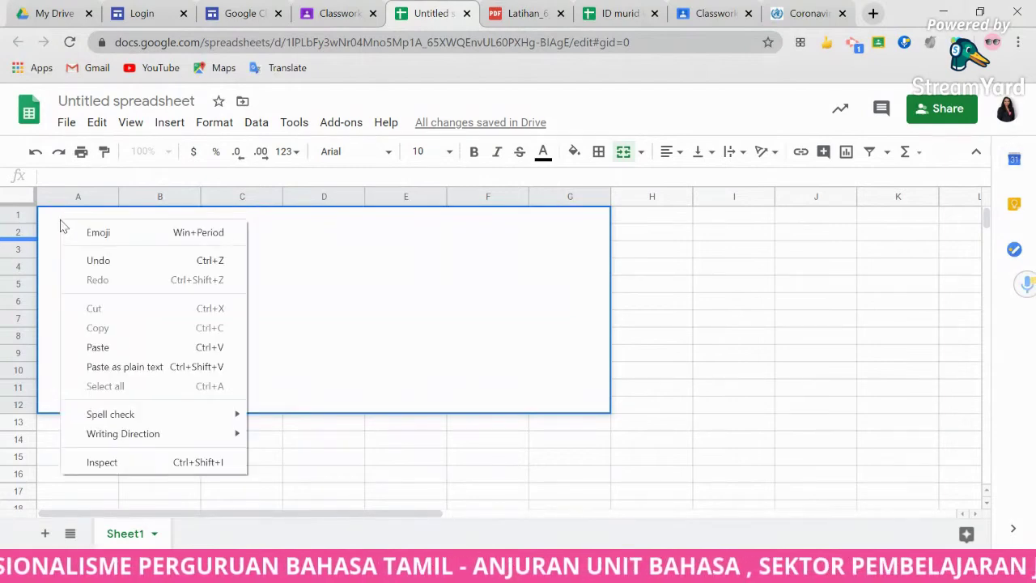
click(103, 347)
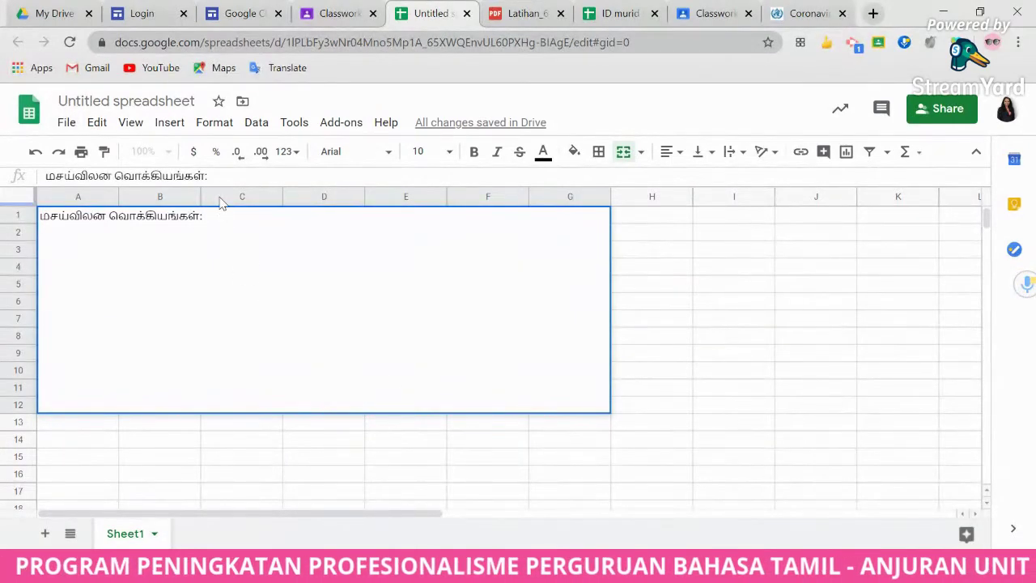
Step: Unmerge the A1:G12 block so the Tamil heading stays in A1
click(220, 129)
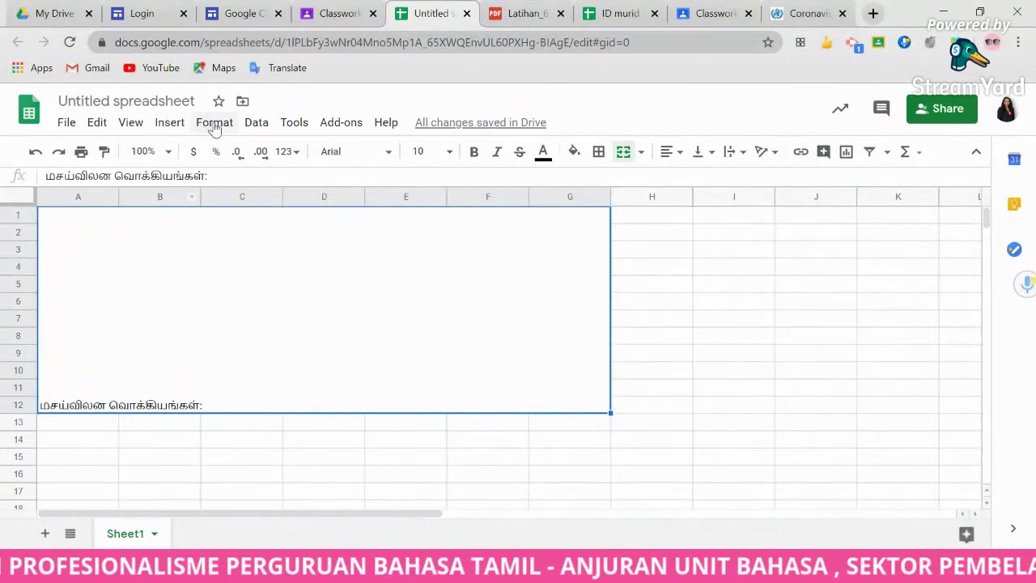
click(214, 128)
mouse_move(381, 416)
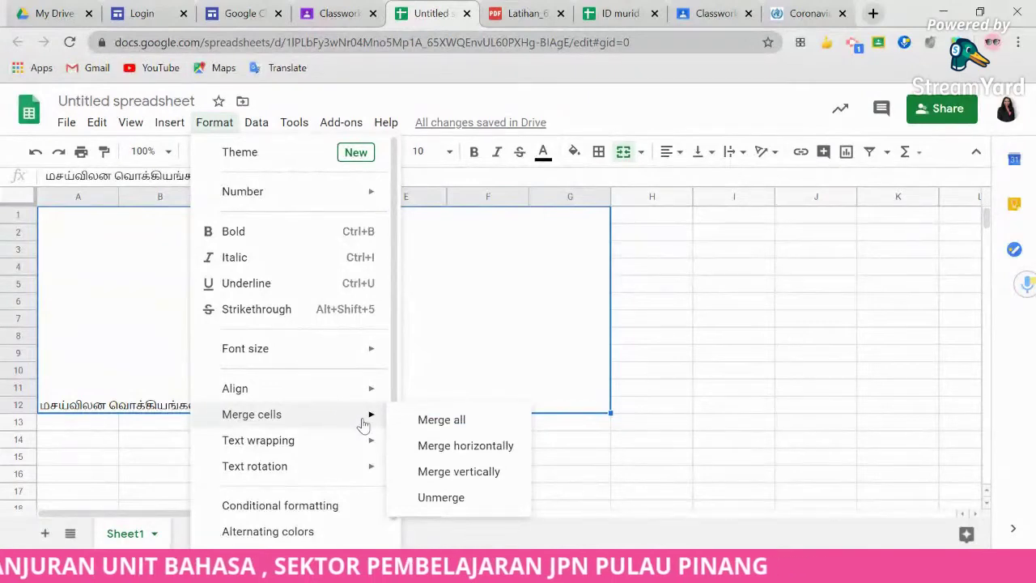
click(451, 497)
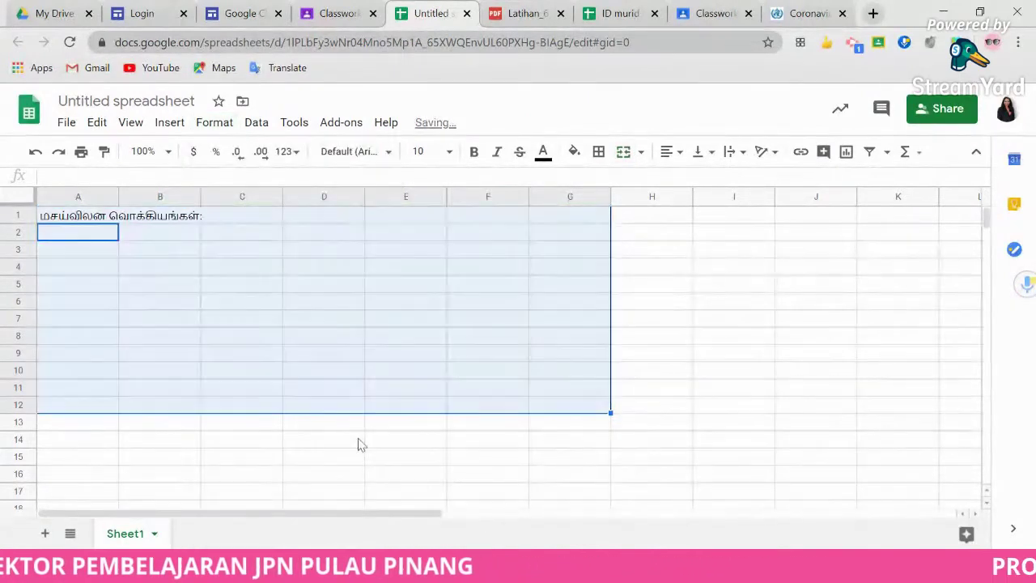
click(123, 248)
Step: Number A2 to A10 from 1 to 9 by filling down from 1 and 2, then close the spreadsheet
click(56, 234)
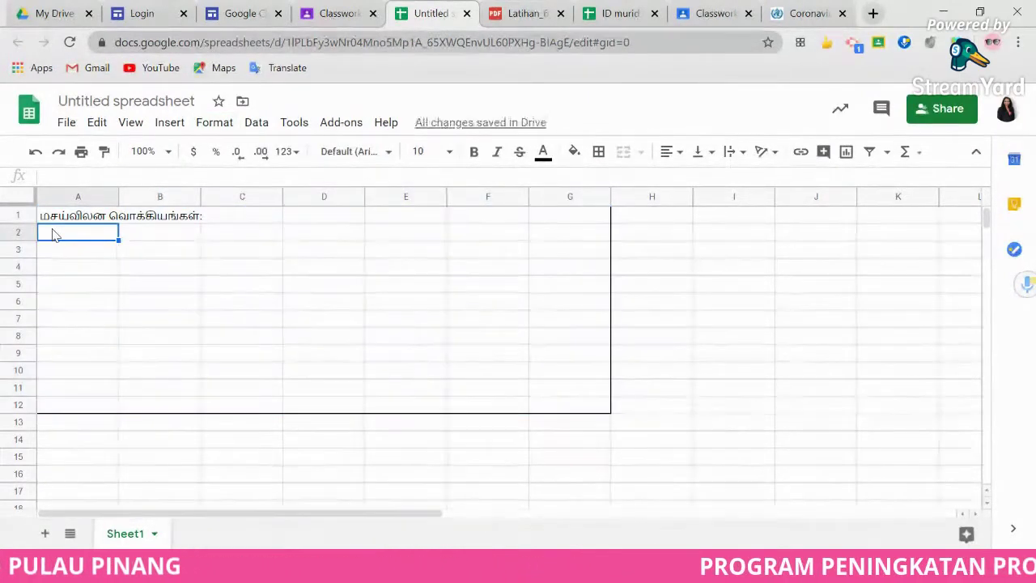
text(1.)
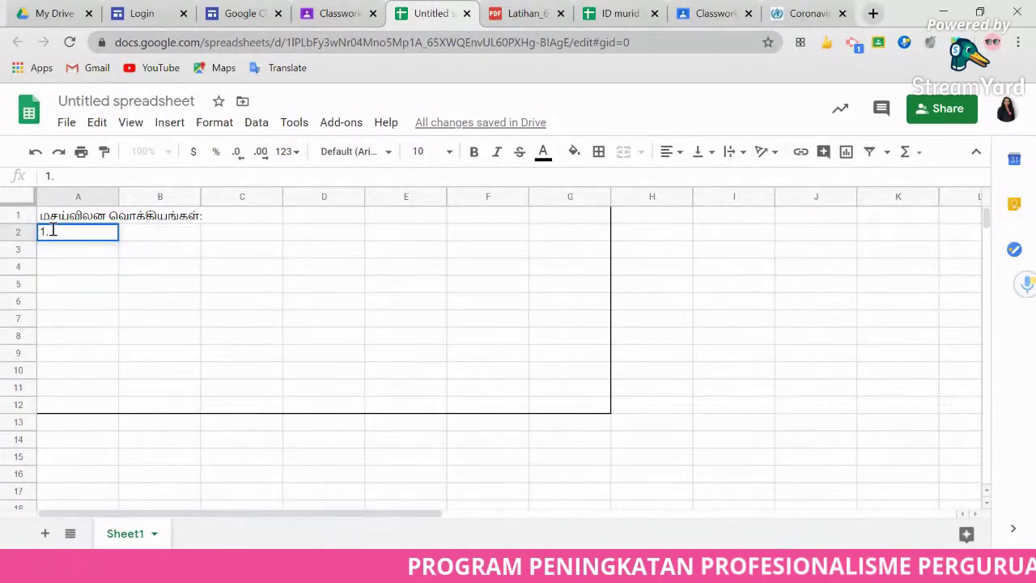
key(Return)
text(23)
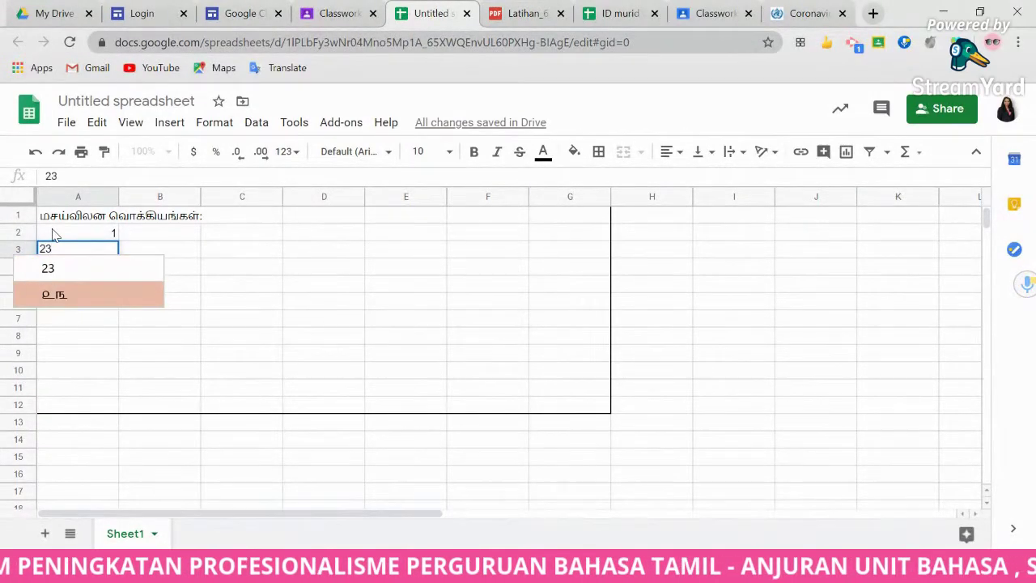
key(BackSpace)
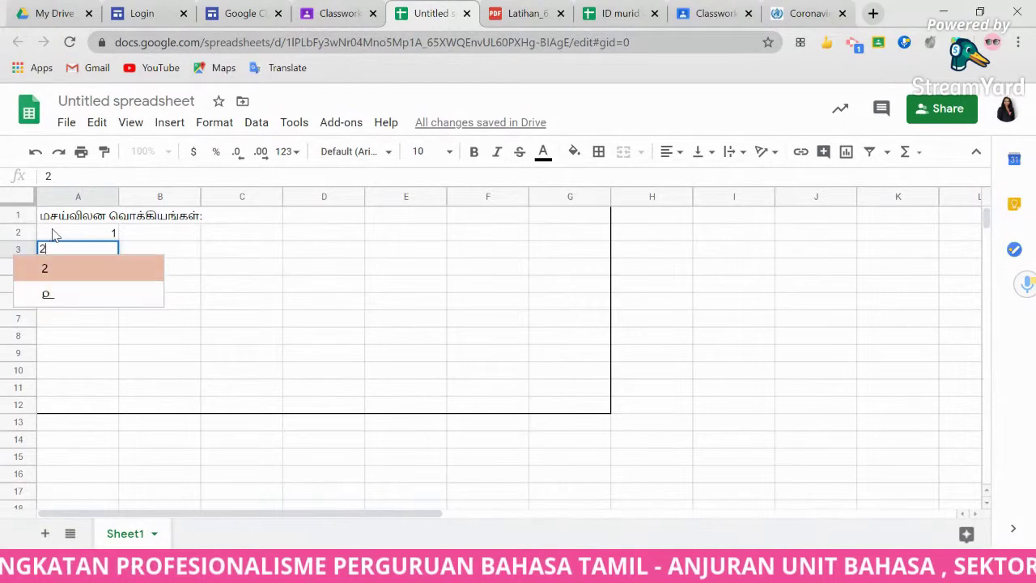
click(271, 247)
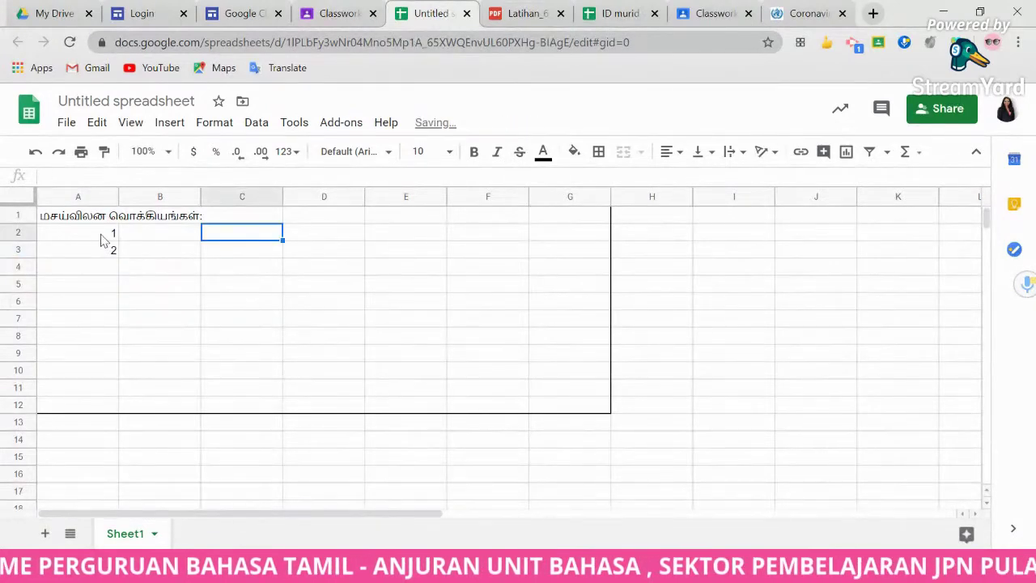
click(104, 237)
drag(113, 240, 128, 385)
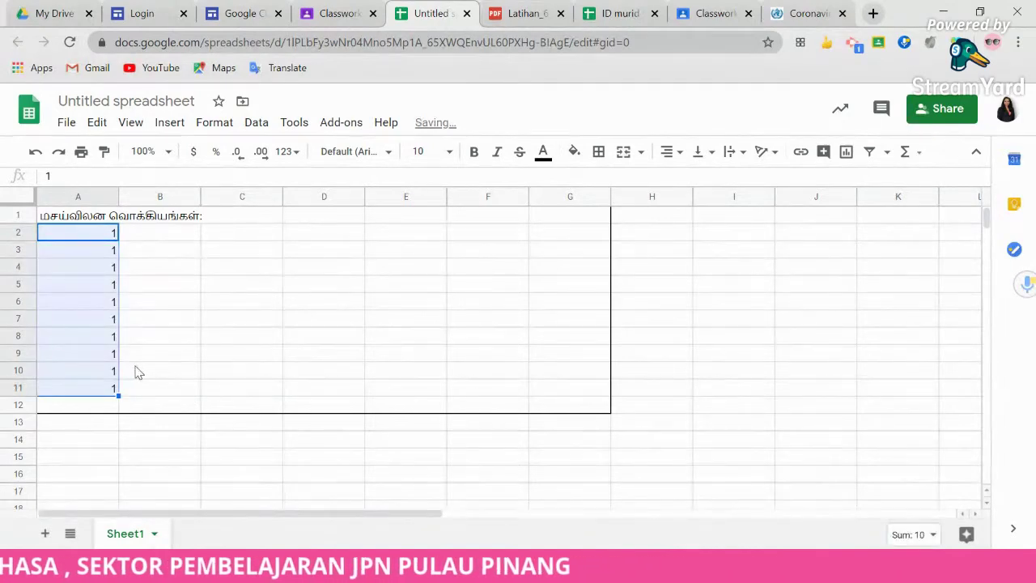
key(ctrl+z)
drag(92, 241, 119, 377)
click(241, 320)
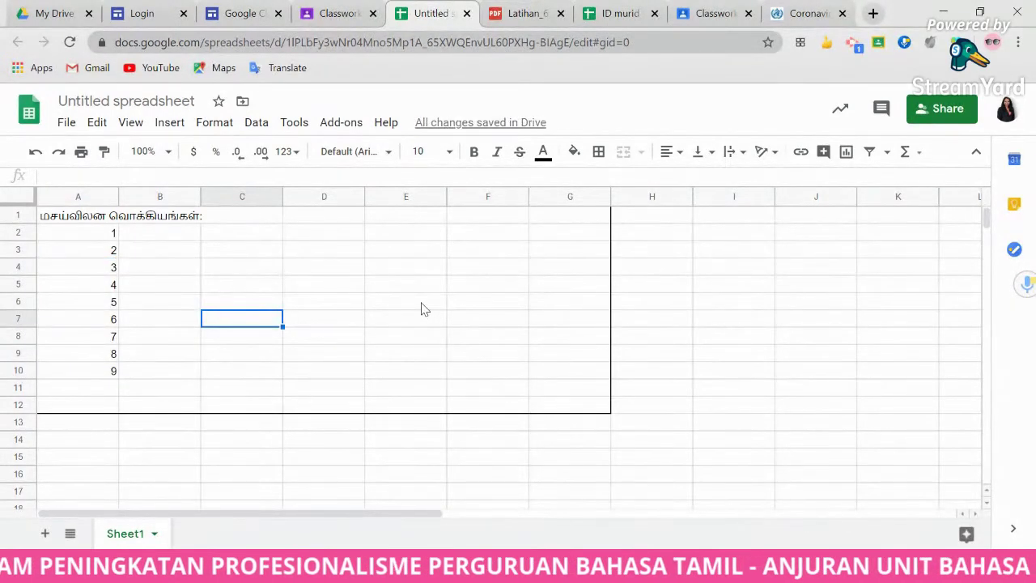
click(467, 13)
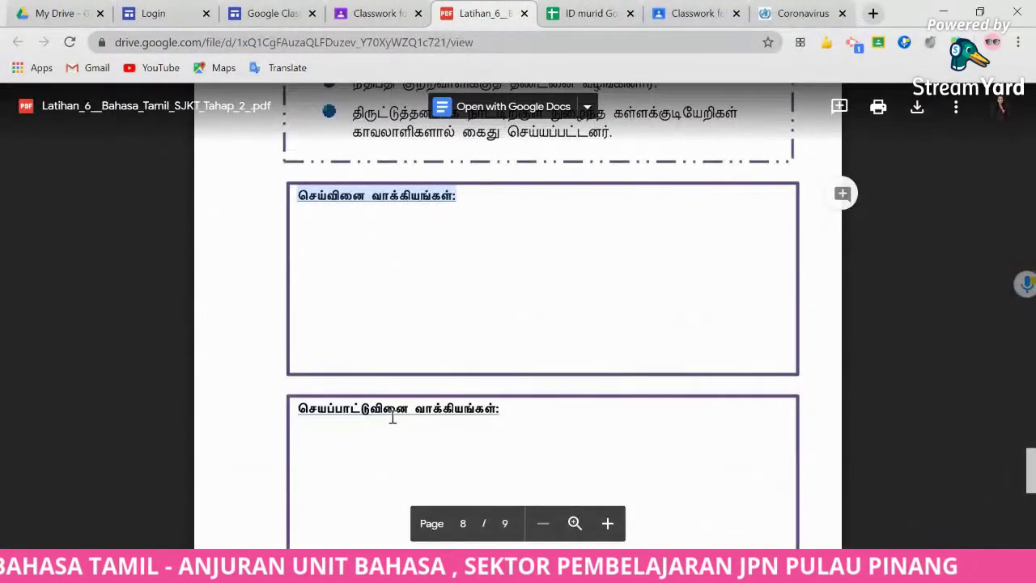
Step: Back in the assignment, set the Untitled spreadsheet attachment to 'Students can edit file'
click(376, 14)
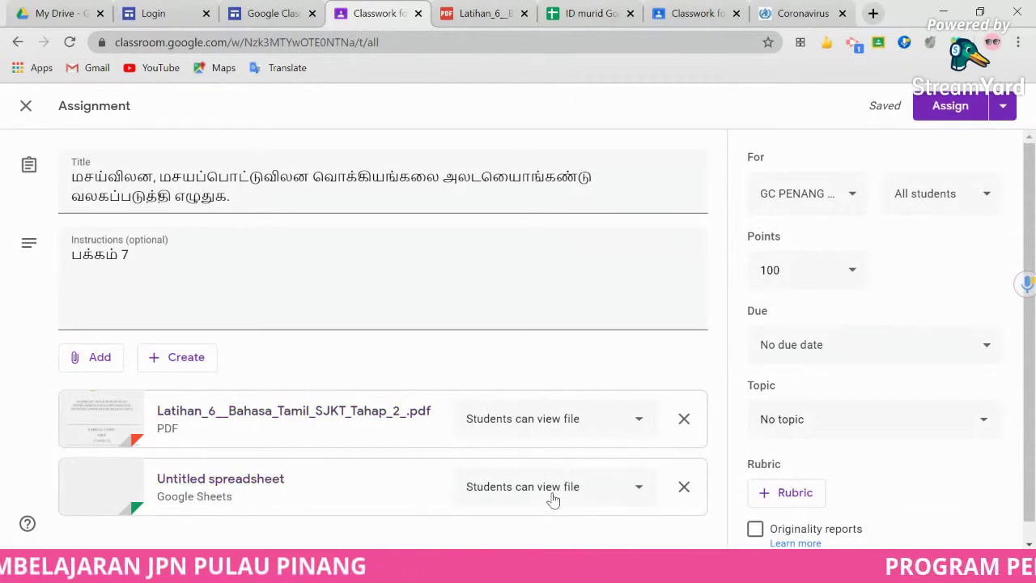
scroll(639, 491, down, 1)
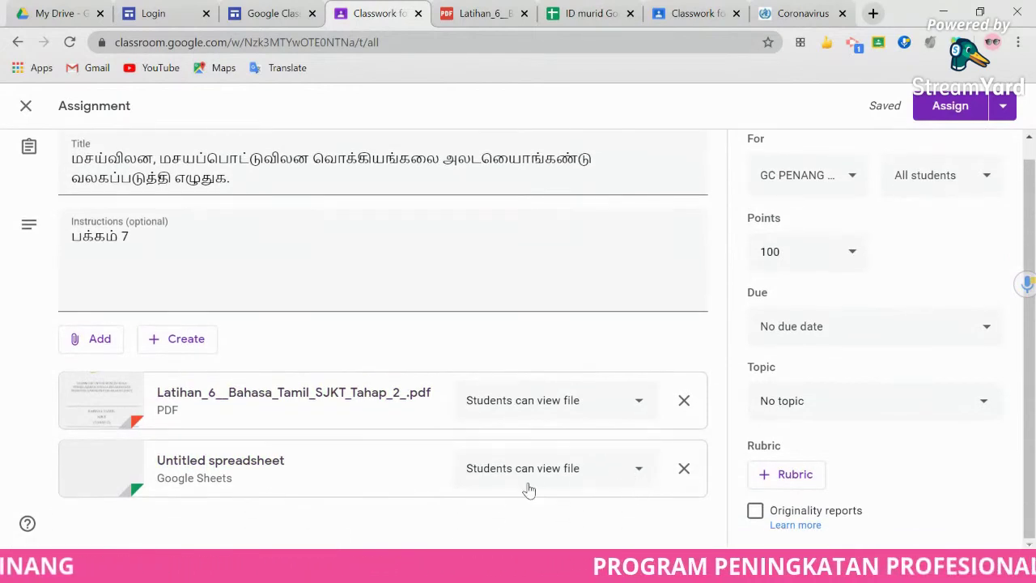
click(638, 473)
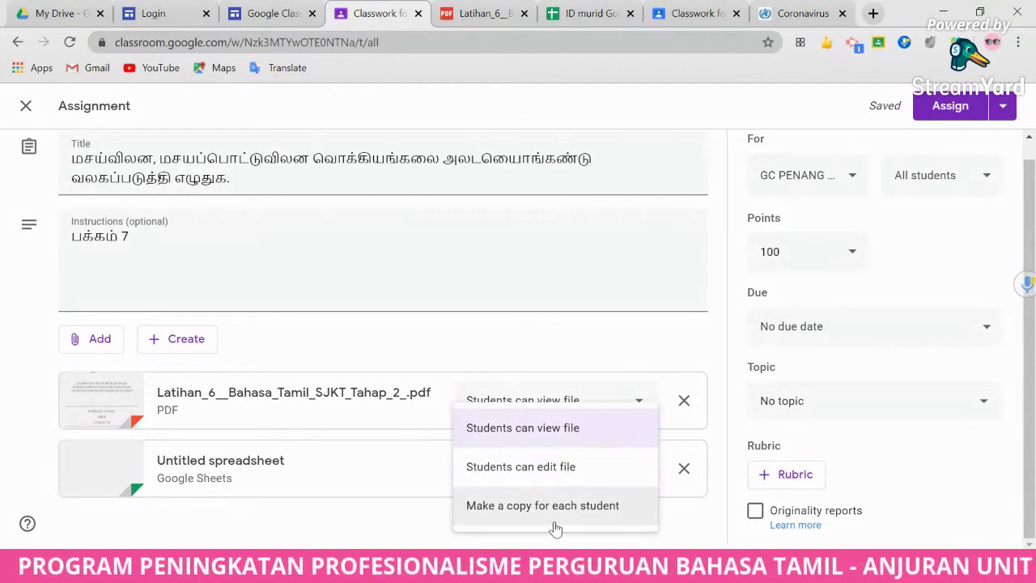
click(723, 451)
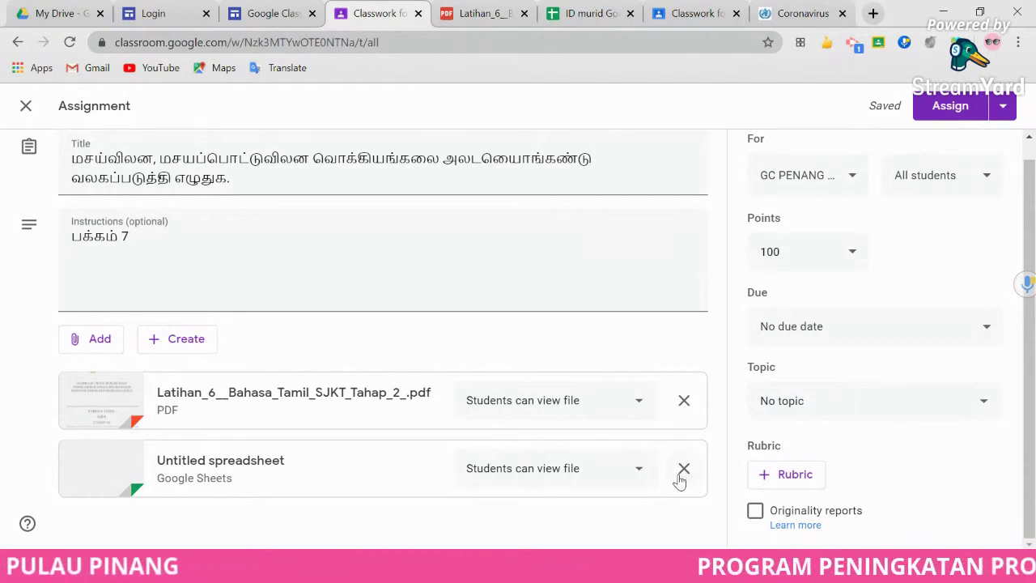
click(634, 470)
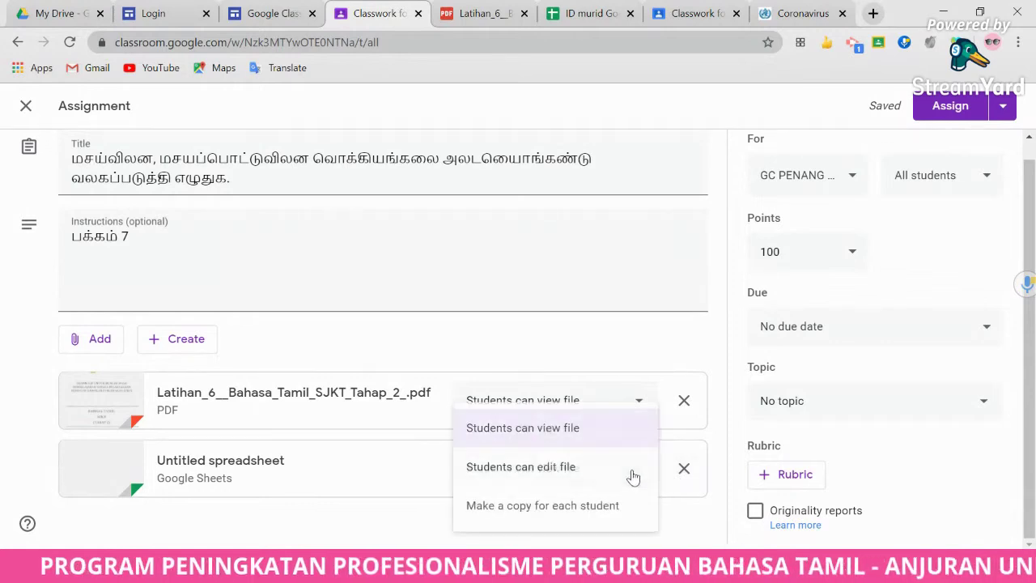
click(570, 476)
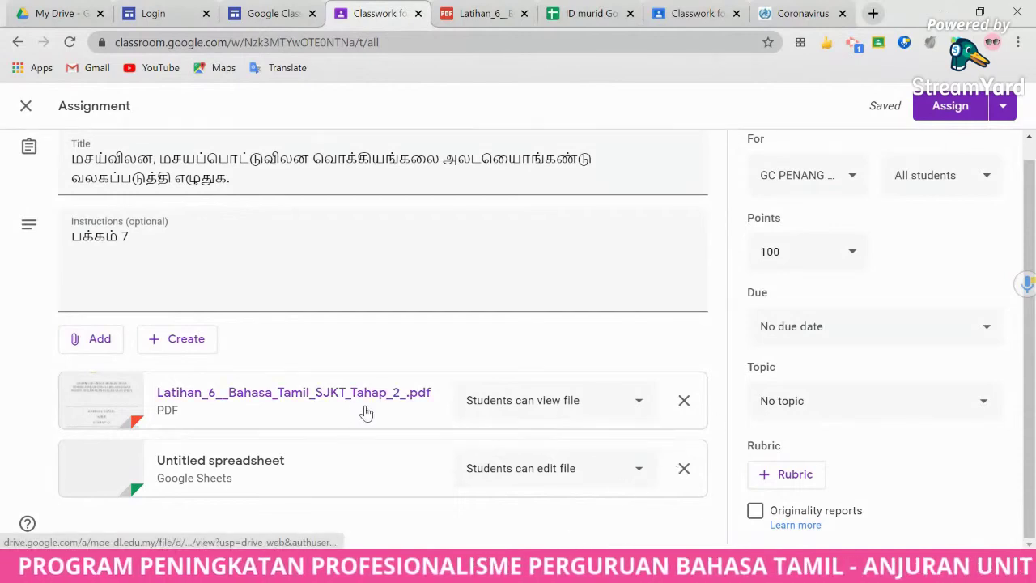
Step: Change the assignment's points from 100 to 10
click(796, 258)
key(BackSpace)
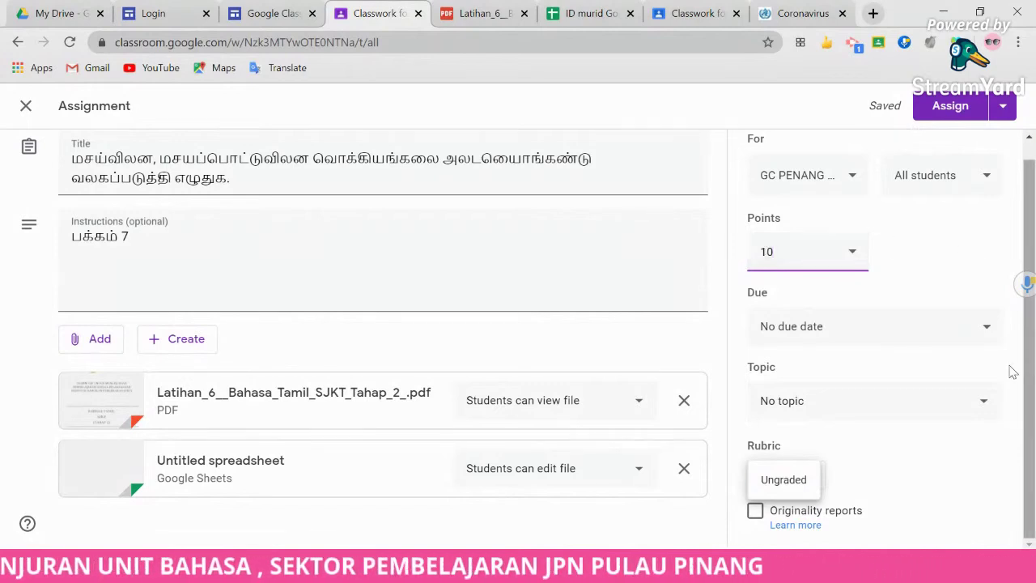
click(795, 432)
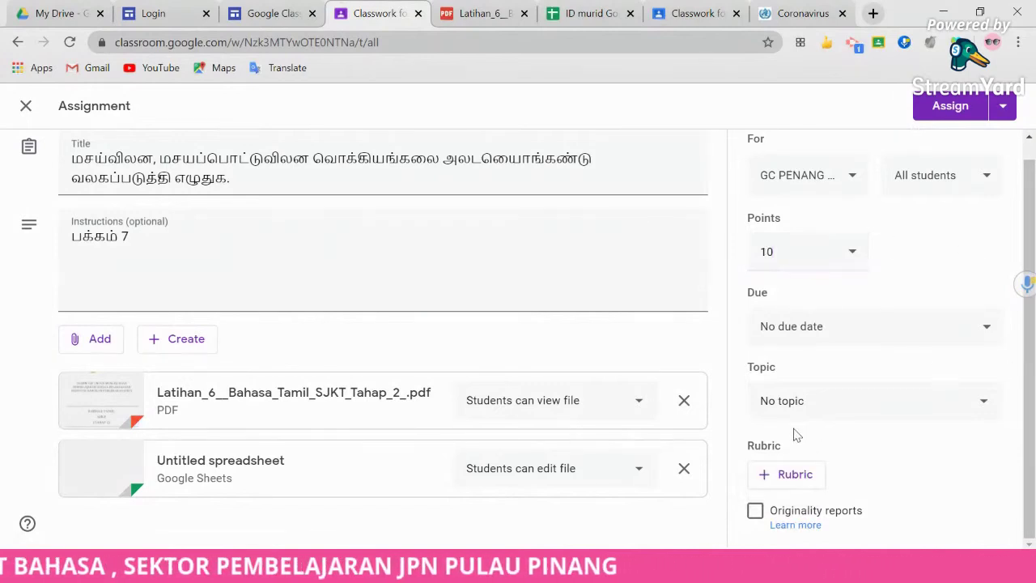
Step: Set the due date to Tuesday, May 5, 2020 from the calendar
click(984, 333)
click(927, 401)
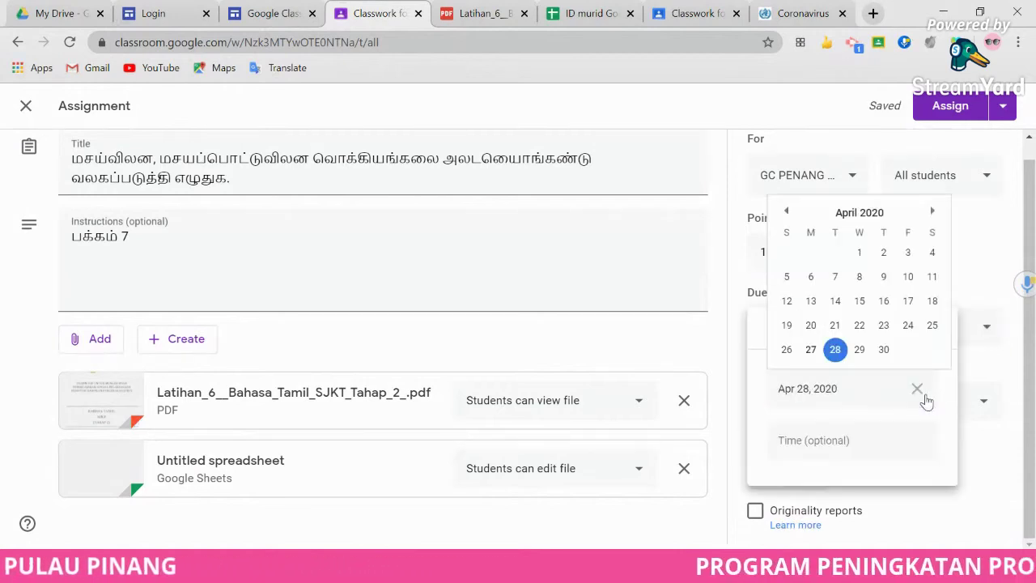
click(933, 212)
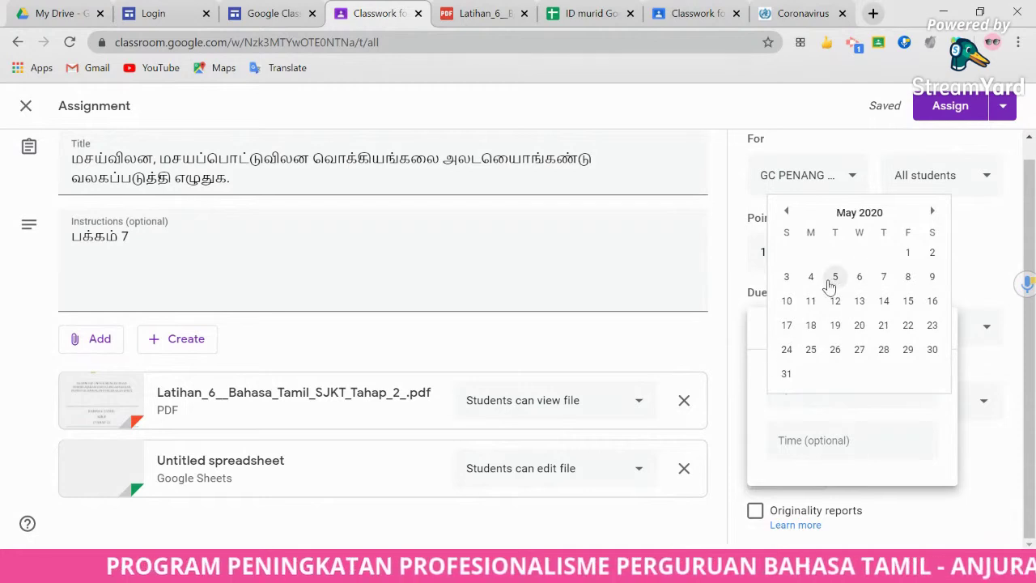
click(834, 277)
click(978, 274)
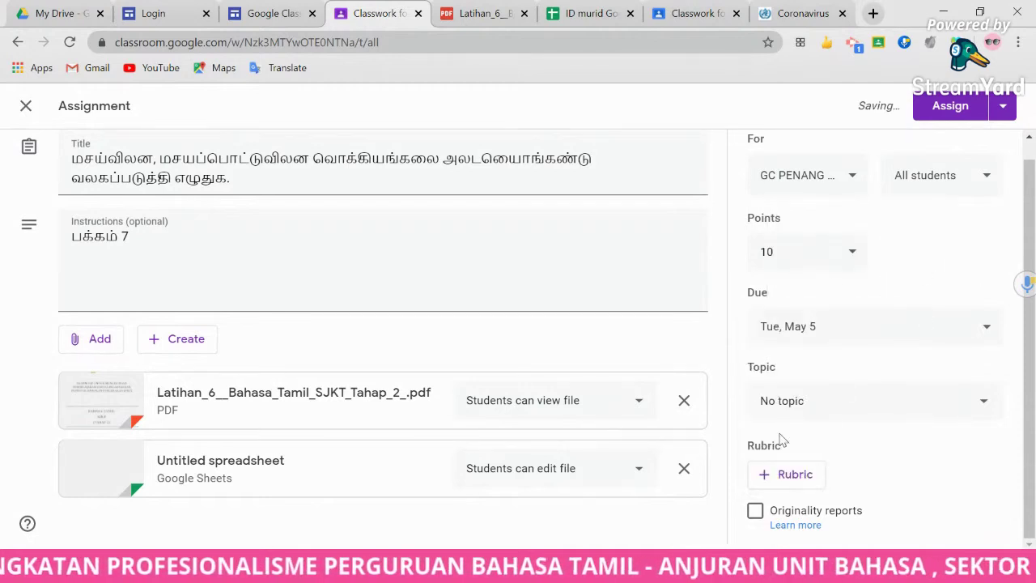
scroll(1018, 382, up, 1)
scroll(1018, 383, down, 1)
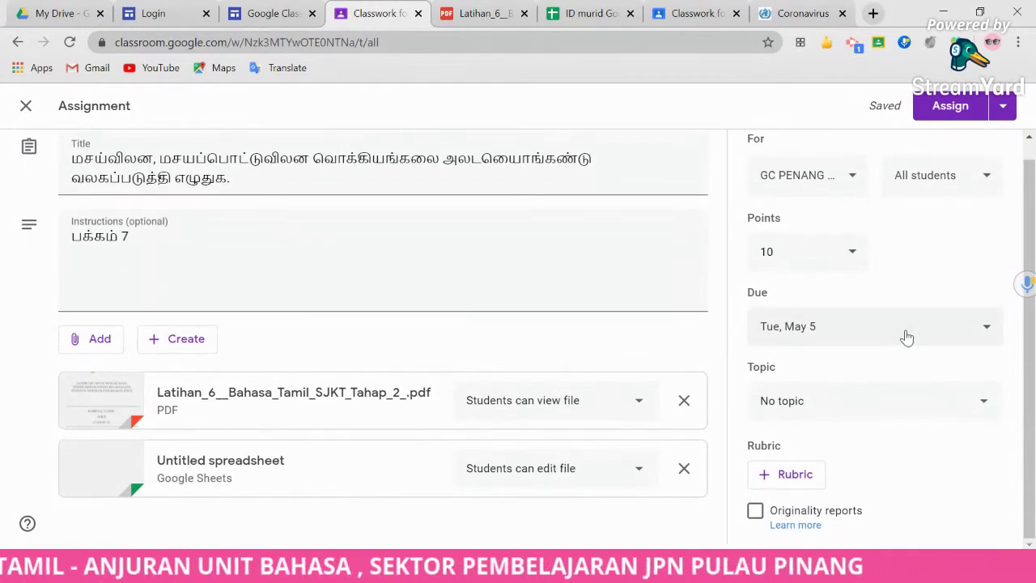
Step: Schedule the assignment from the Assign dropdown for Apr 28, 2020, 12:00 PM
click(1000, 108)
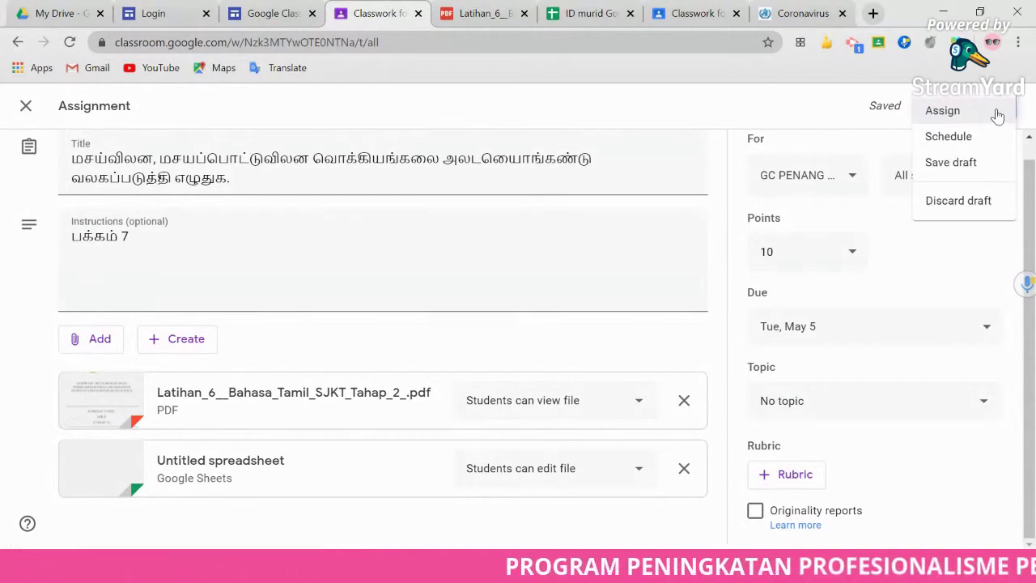
click(969, 140)
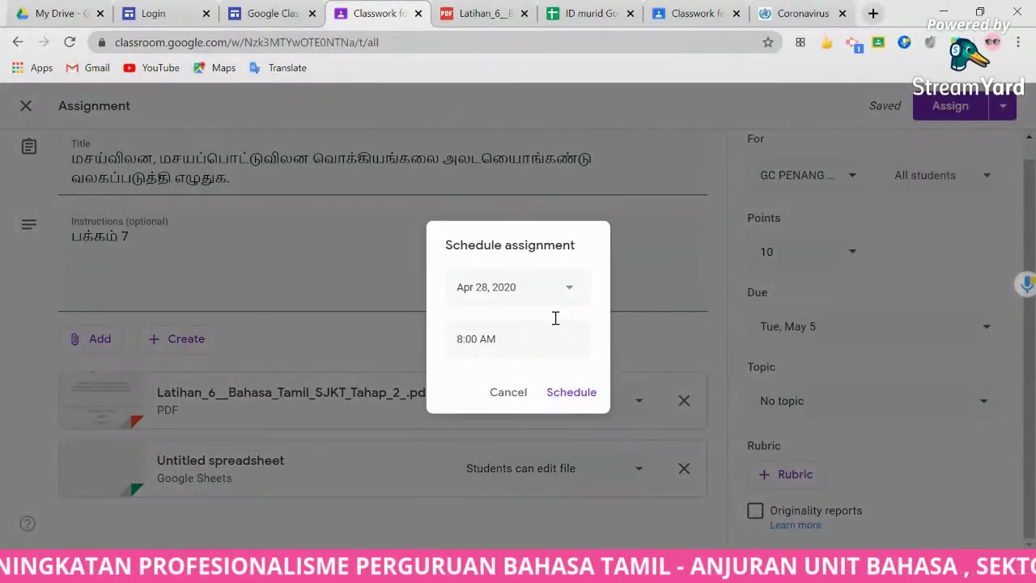
click(572, 297)
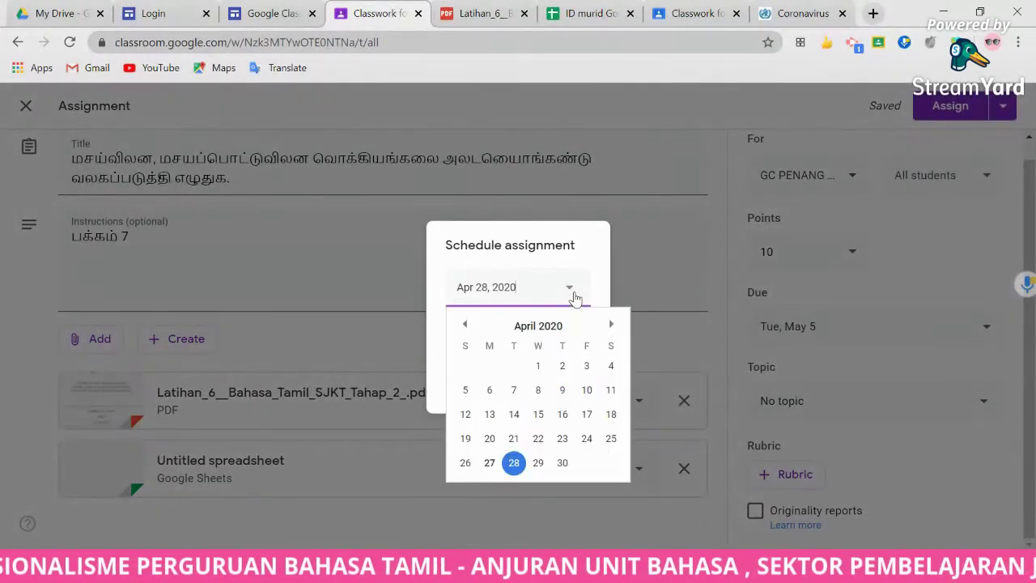
click(593, 275)
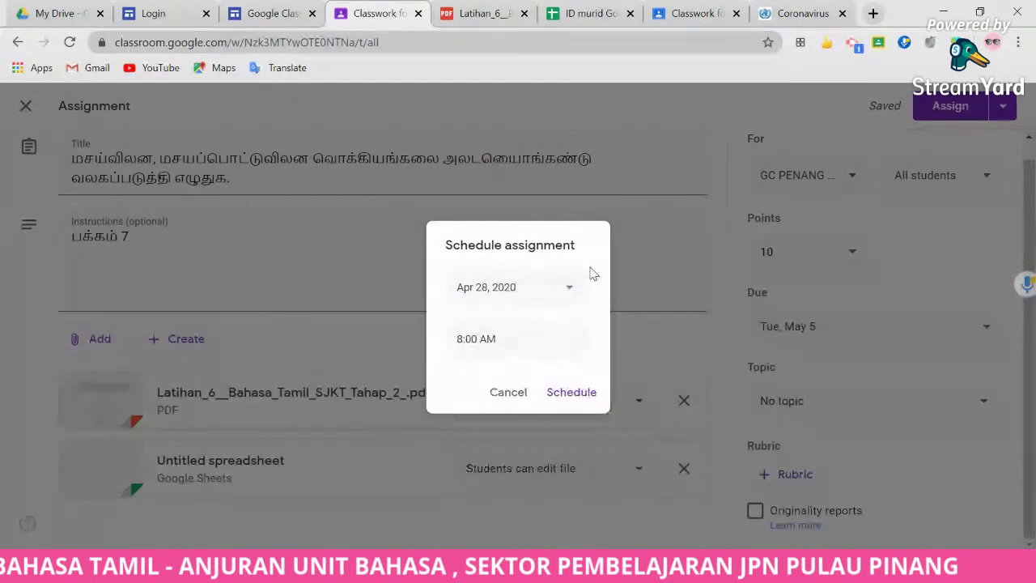
click(510, 345)
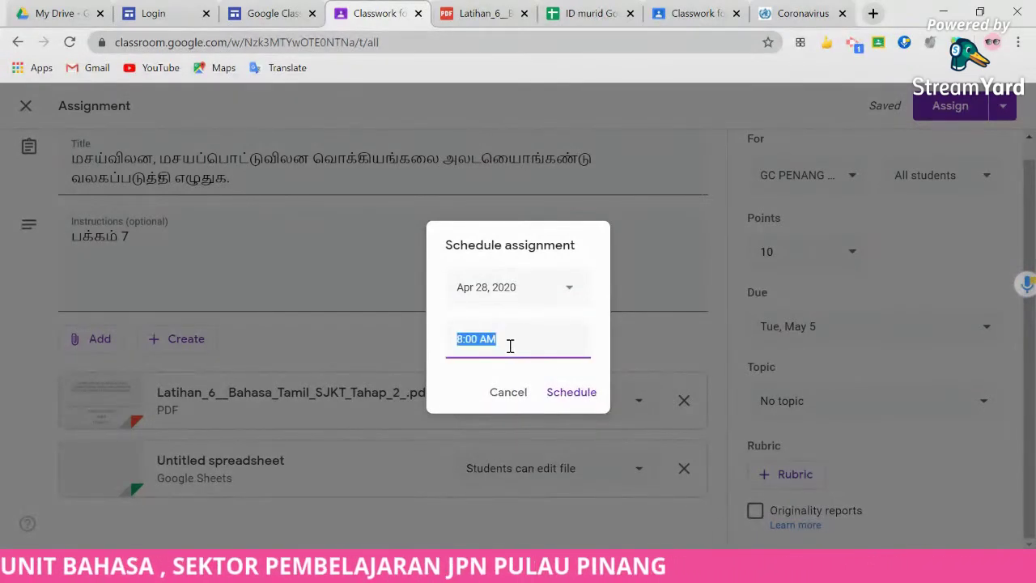
click(458, 340)
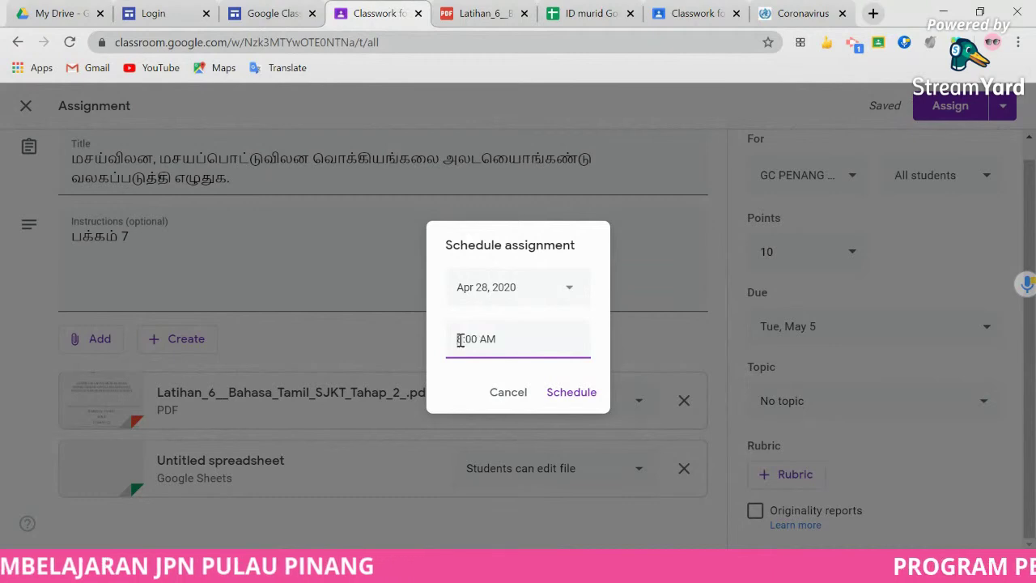
key(Delete)
text(12)
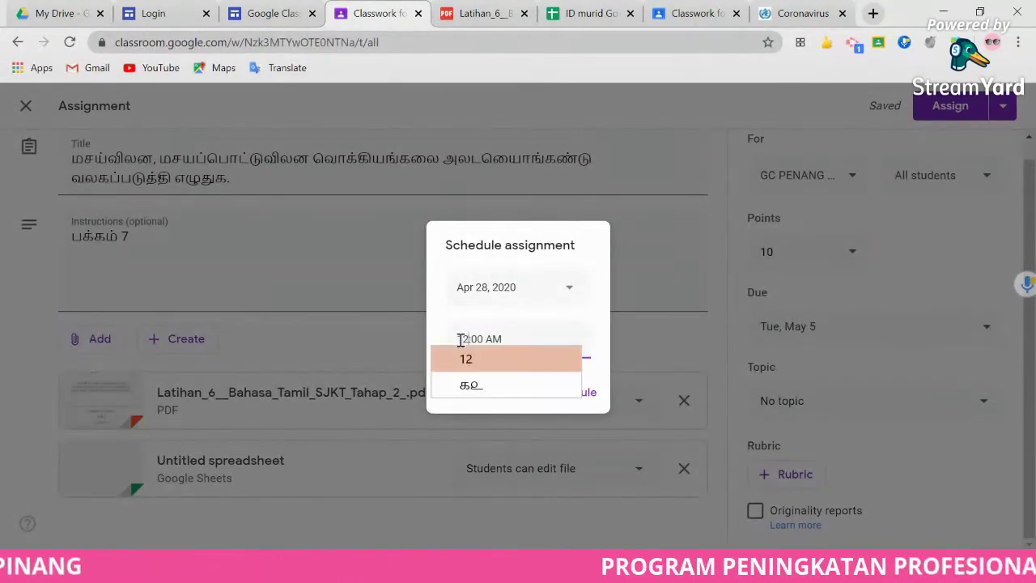
key(Right)
key(Right)
key(Right)
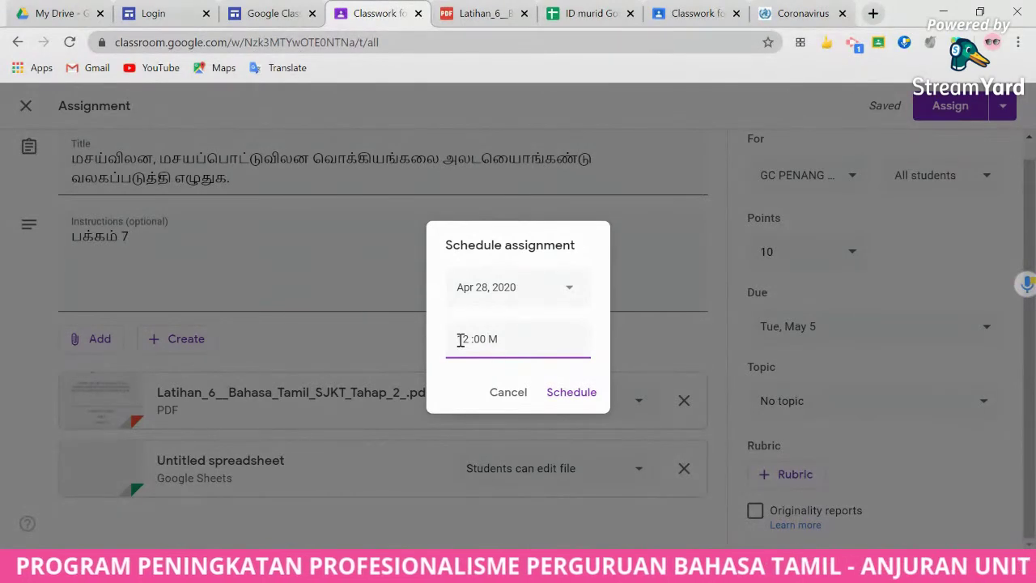
click(951, 568)
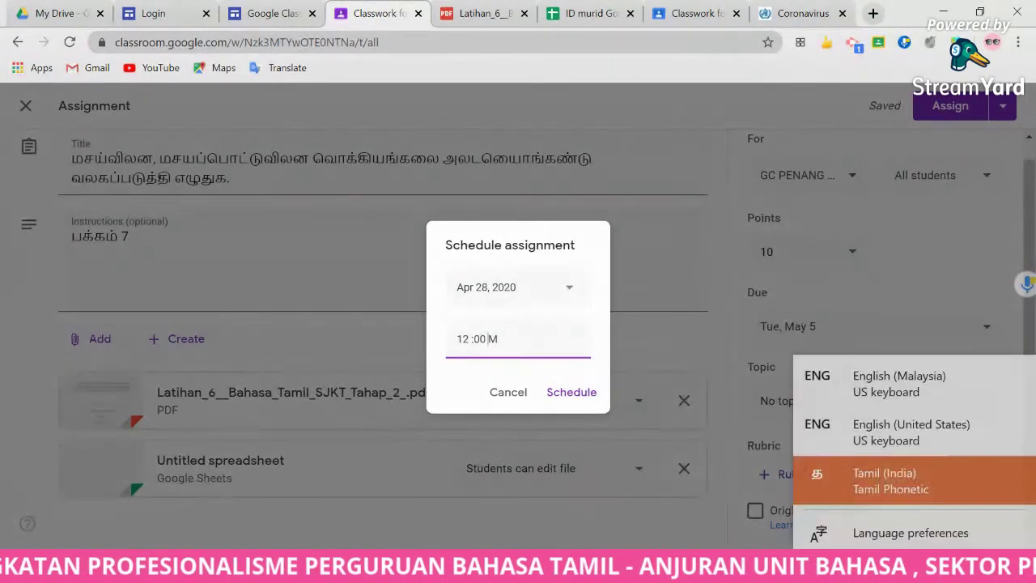
click(912, 421)
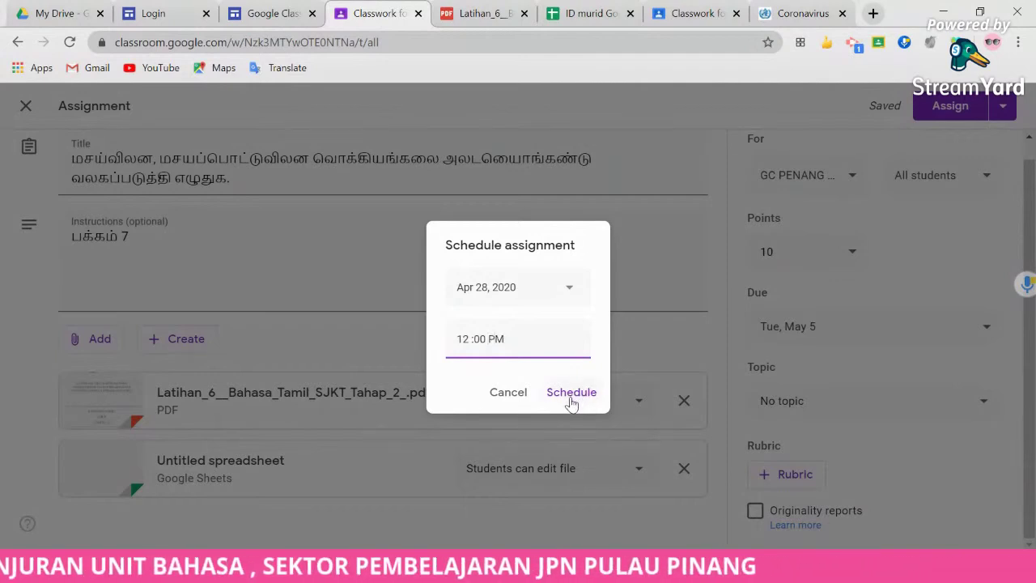
click(571, 397)
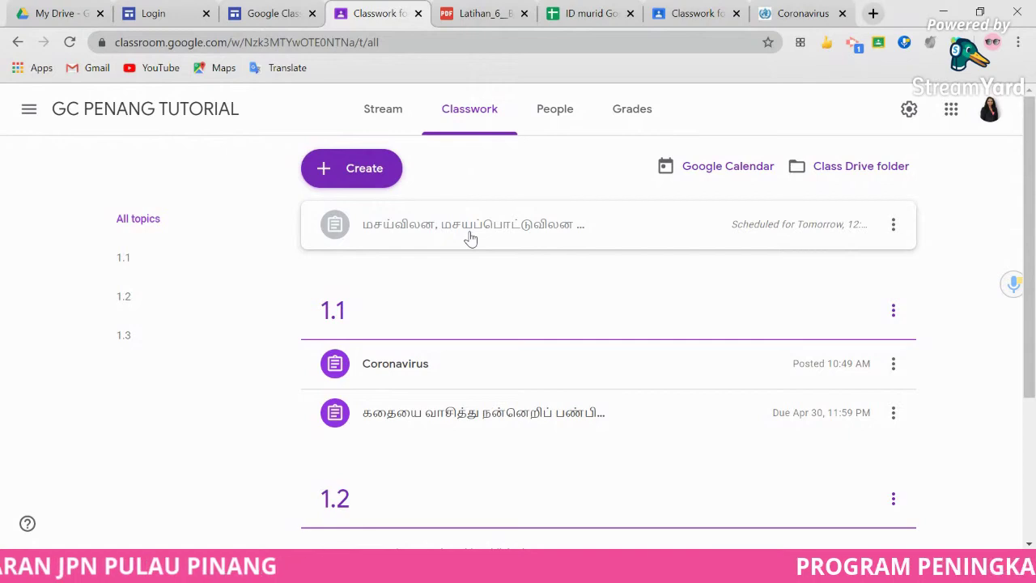
Step: Drag the scheduled sentence-writing assignment into topic 1.1, just below the Coronavirus post
drag(469, 236, 436, 406)
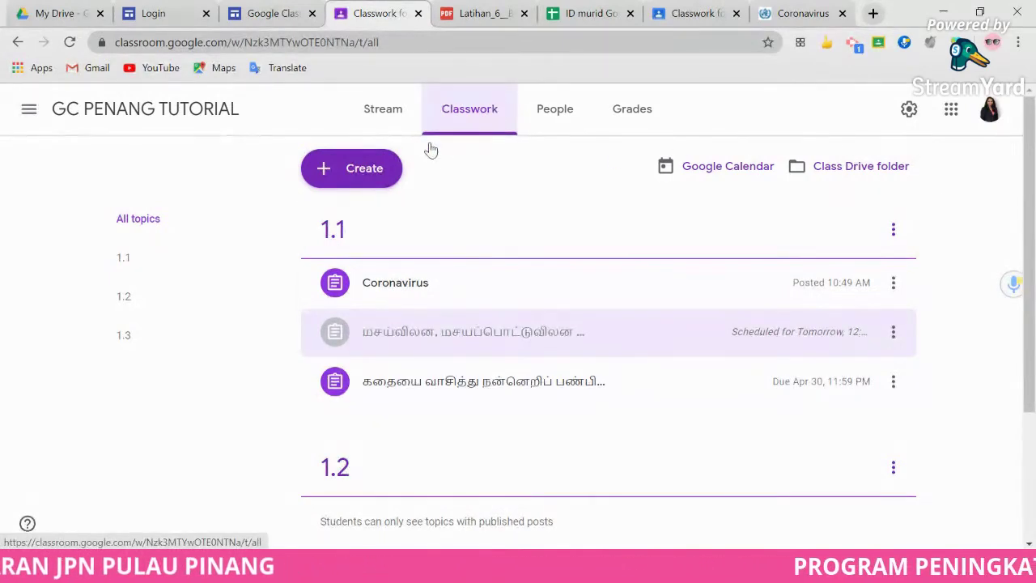
Step: Create a new blank assignment and bring up its Add attachment menu
click(373, 173)
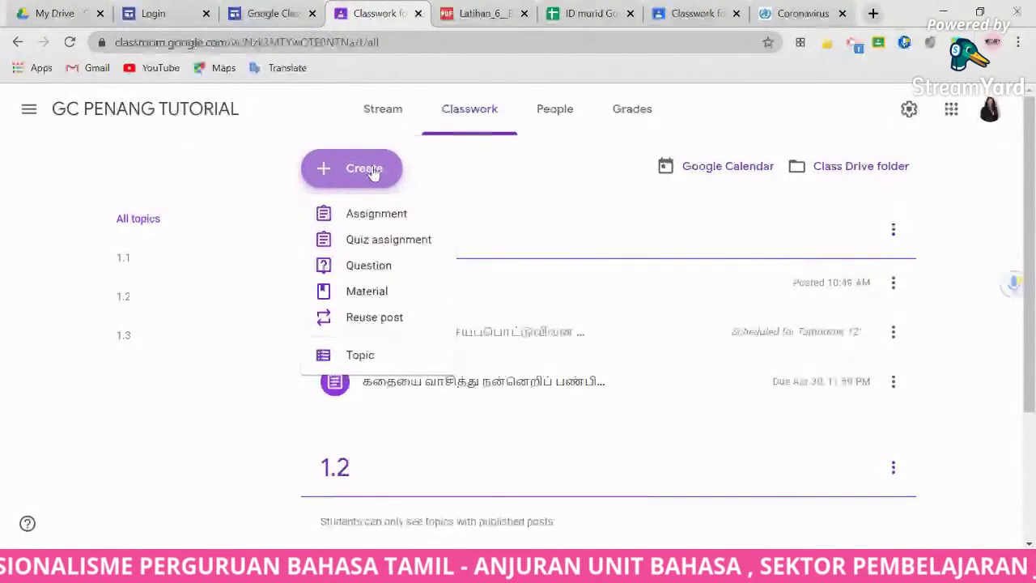
click(369, 215)
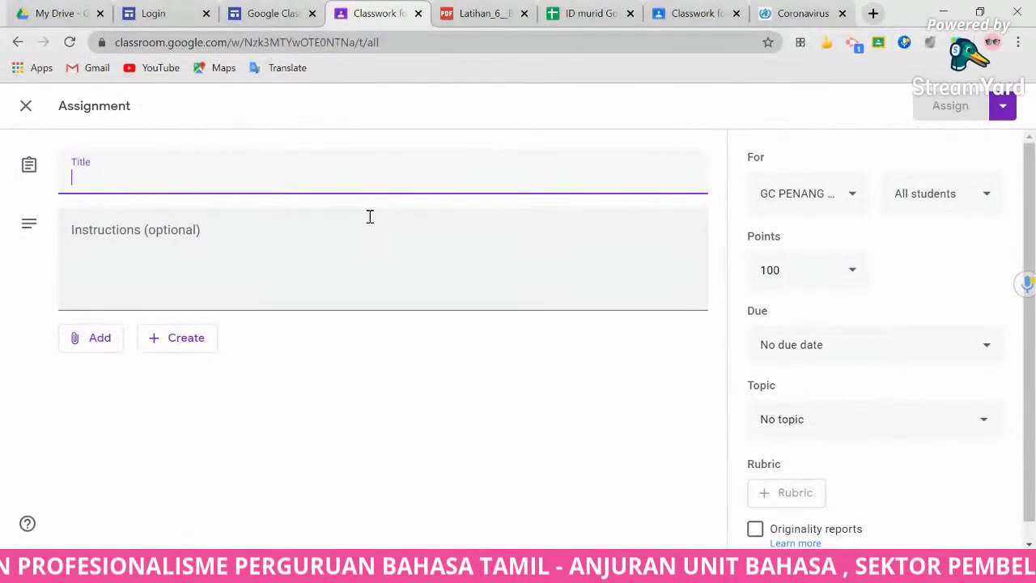
click(94, 343)
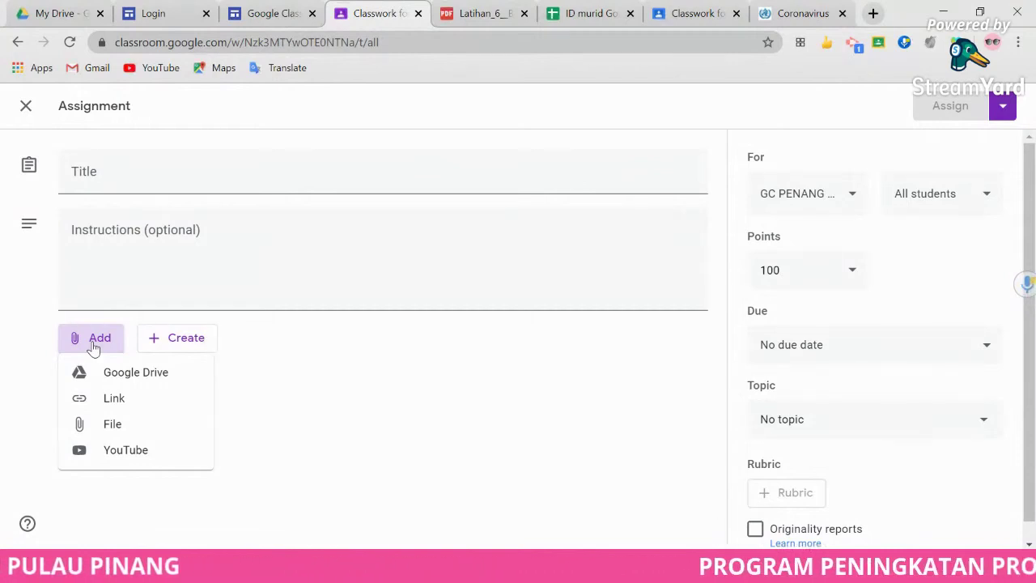
Step: Search YouTube for Tamil children's stories, சிறுவர் சிறுகதைகள், in Tamil input
click(142, 456)
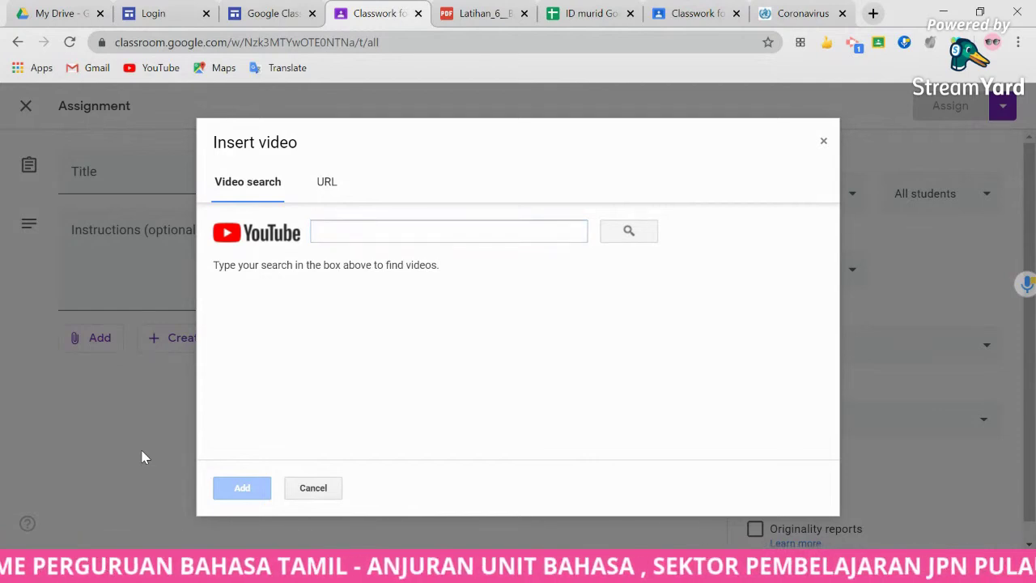
click(119, 455)
key(ctrl+a)
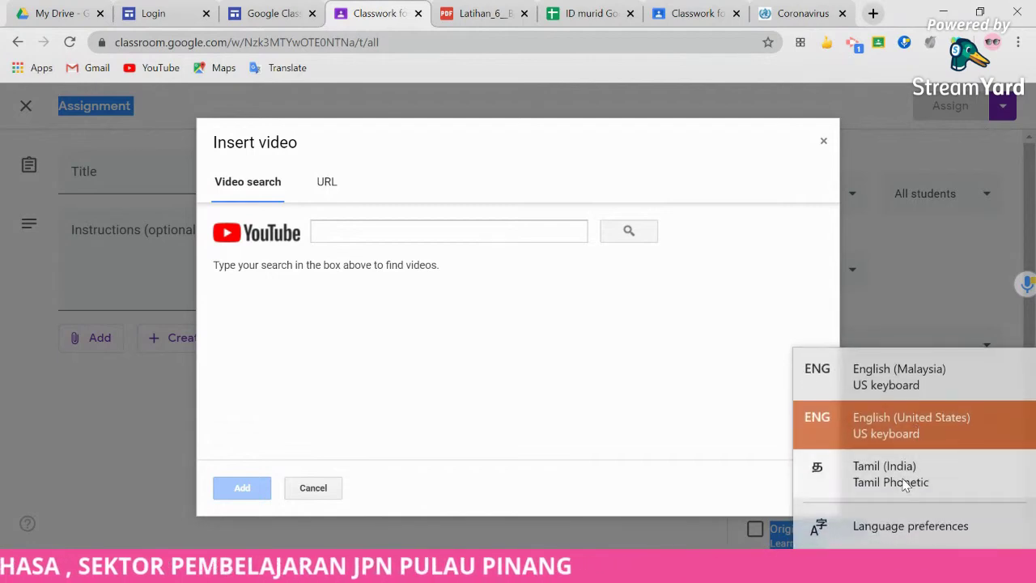
click(911, 484)
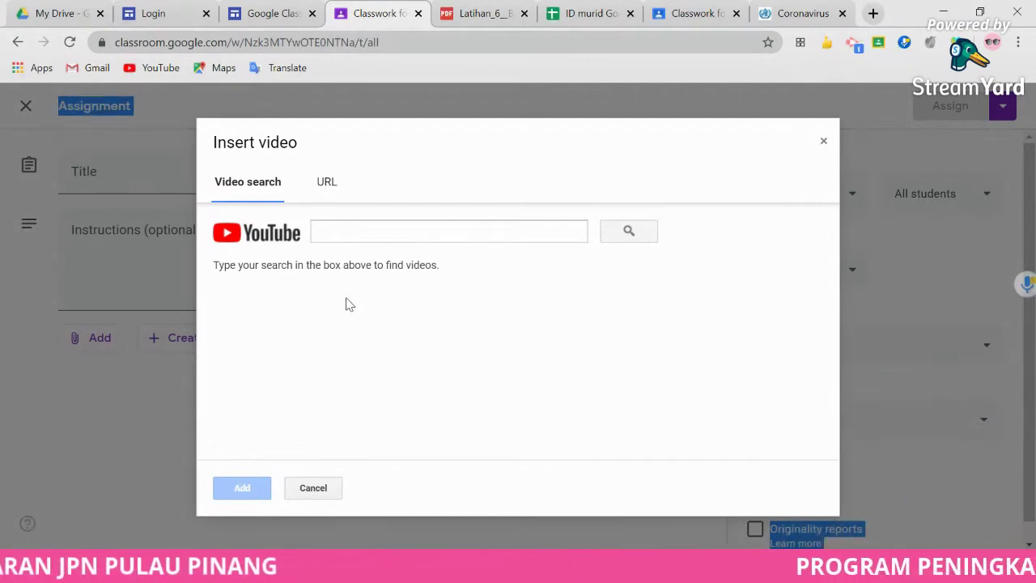
click(360, 229)
text(சிறுவர்)
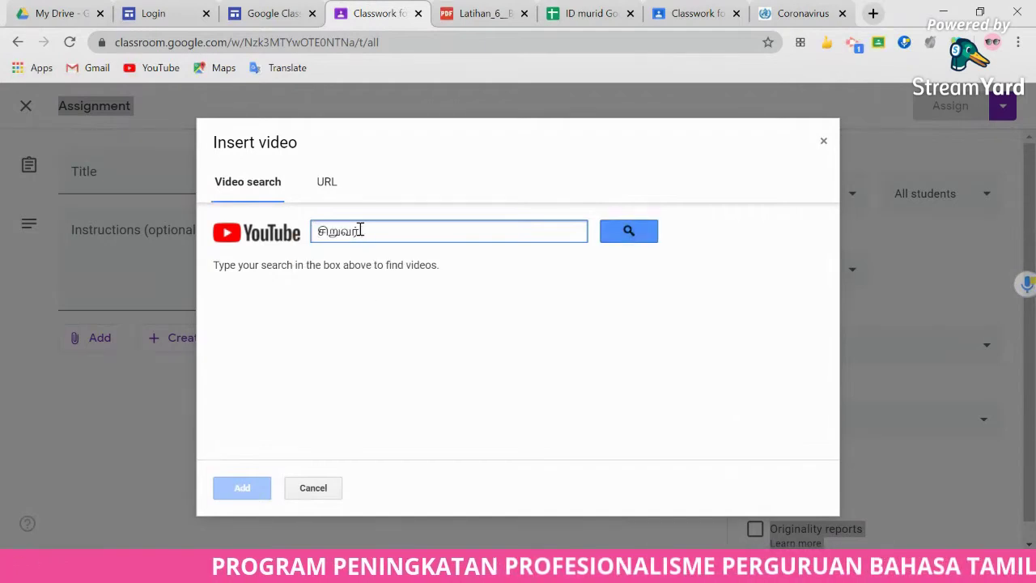
text(sirukat)
text(ah)
key(BackSpace)
key(BackSpace)
text(haika)
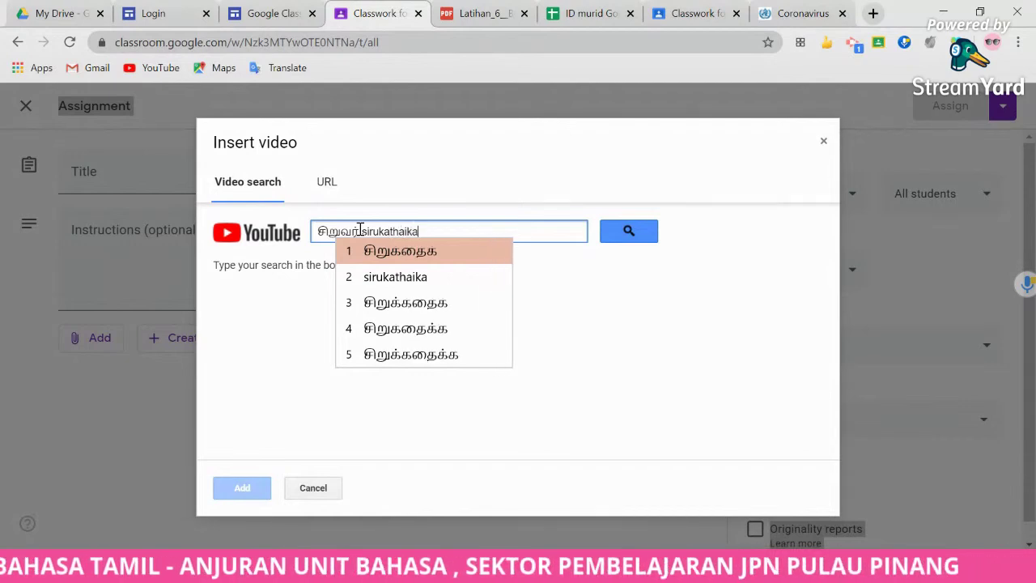
text(l)
key(Return)
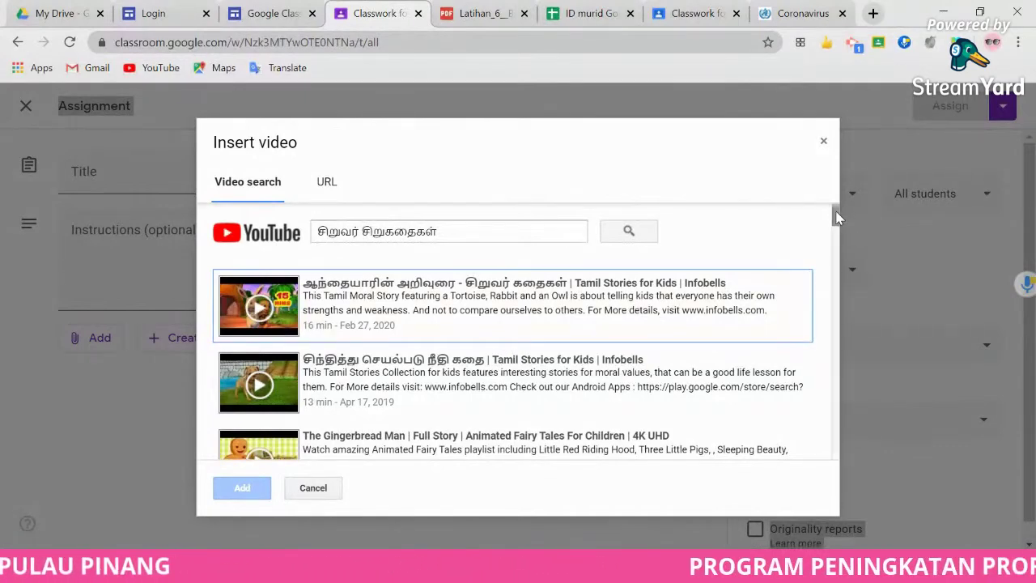
Step: Select the magic spoon bedtime story video from the results and attach it
drag(835, 213, 835, 239)
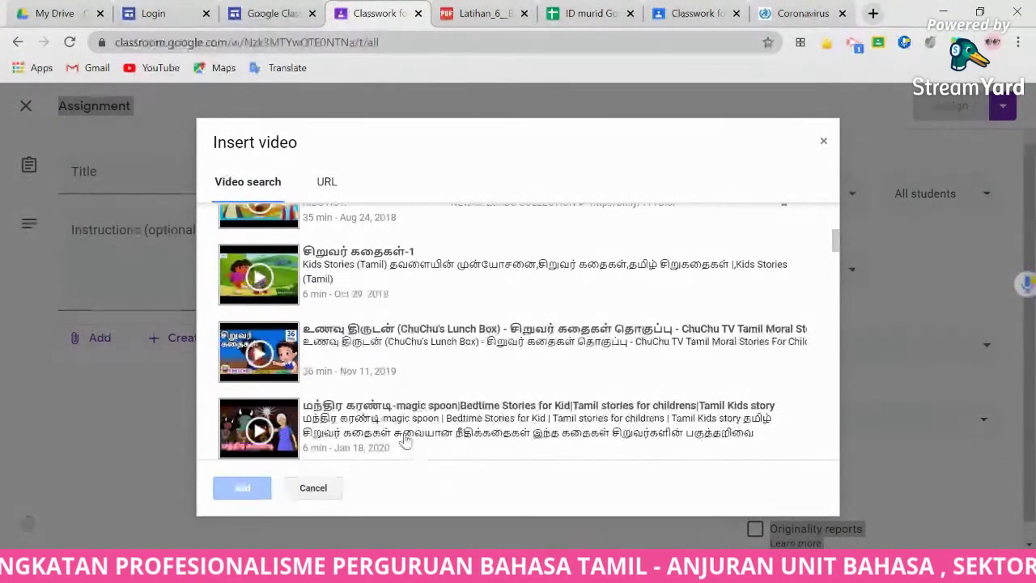
click(397, 437)
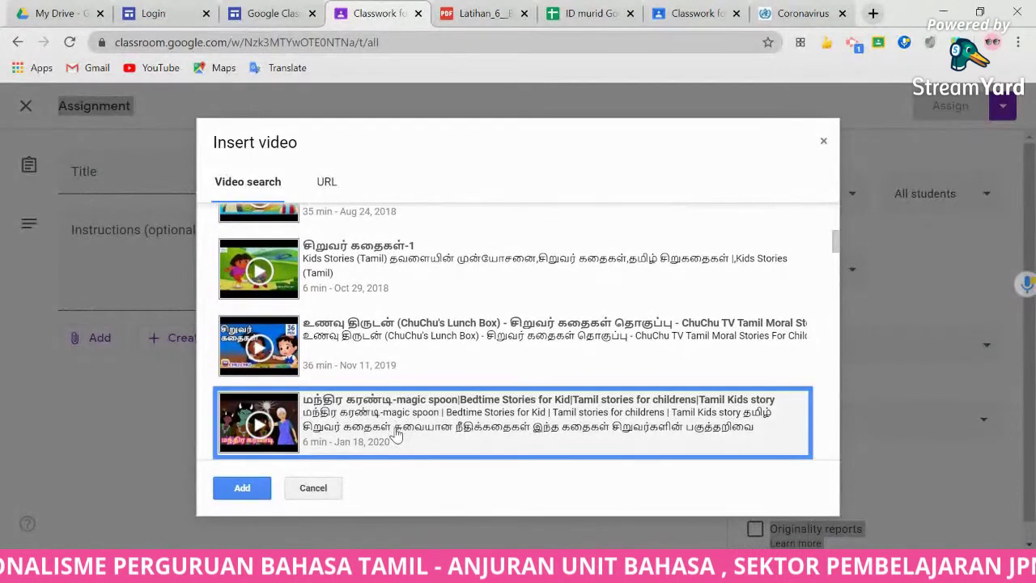
click(242, 488)
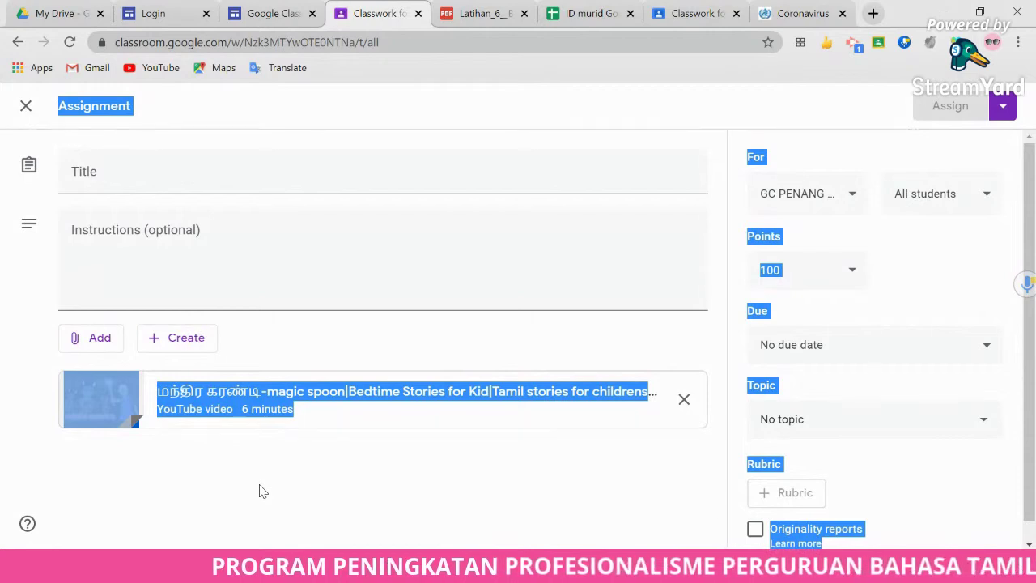
Step: Play the magic spoon video preview muted, then open it on YouTube in a new tab
click(356, 465)
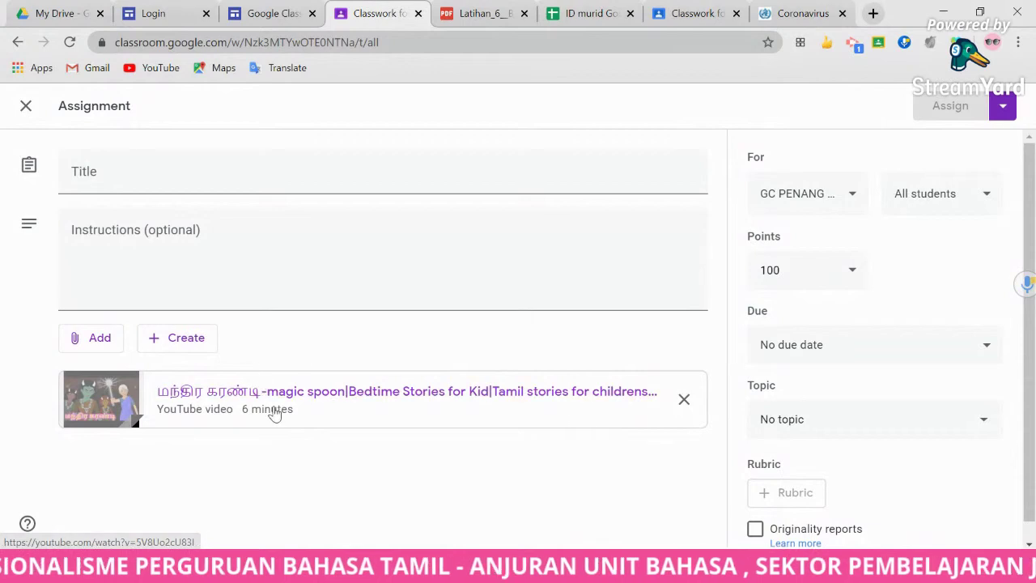
click(319, 393)
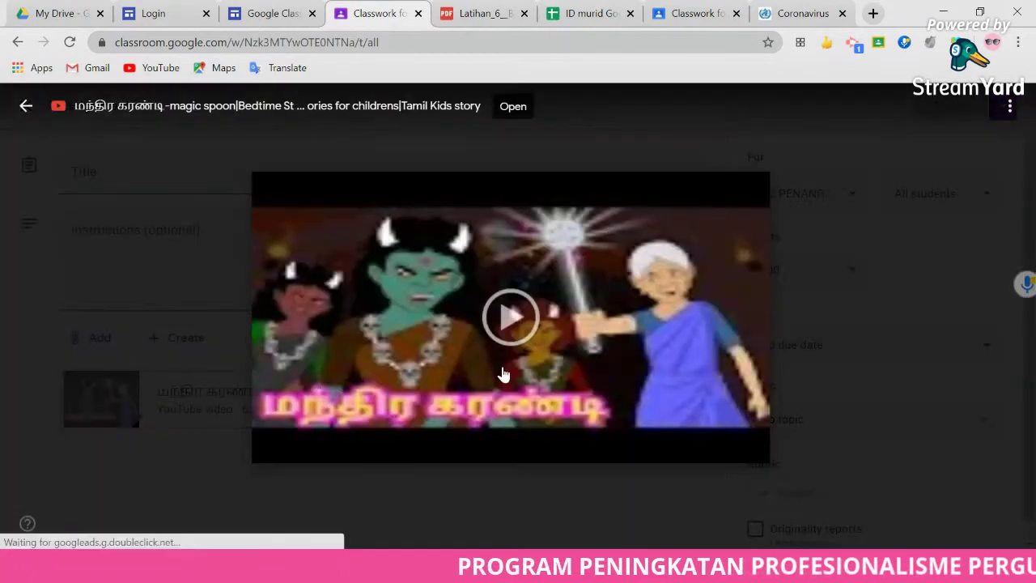
click(502, 374)
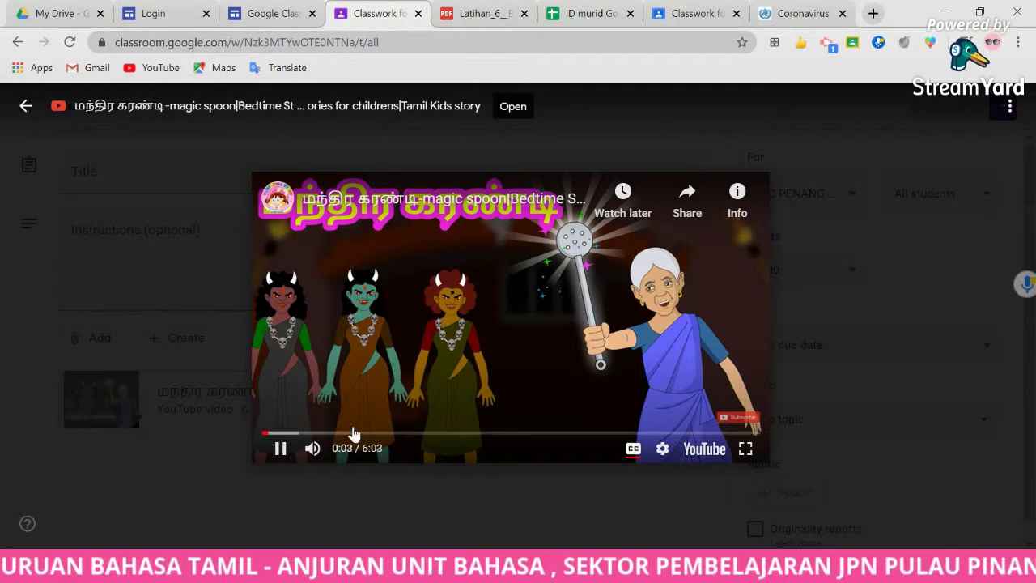
click(309, 451)
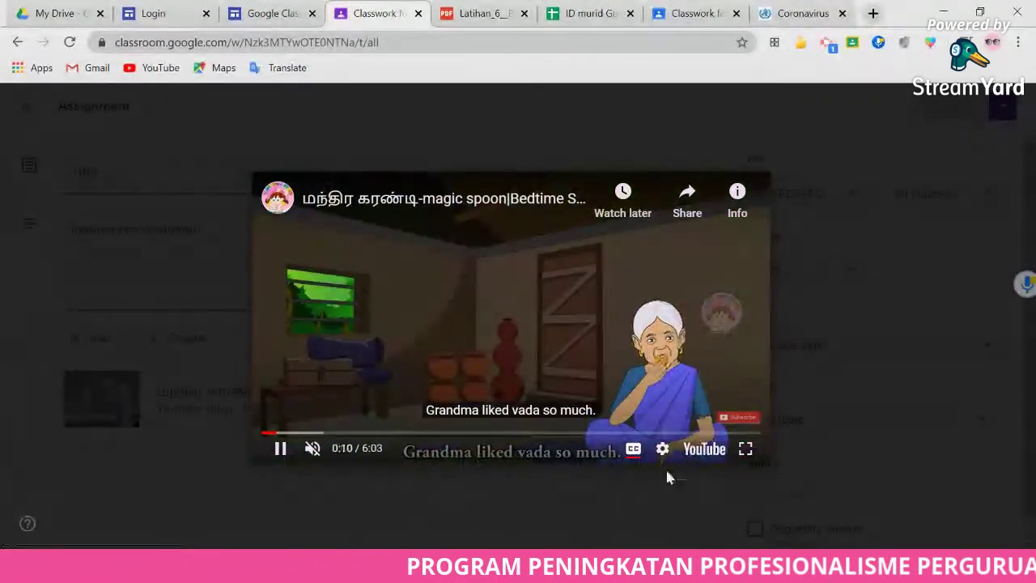
click(700, 450)
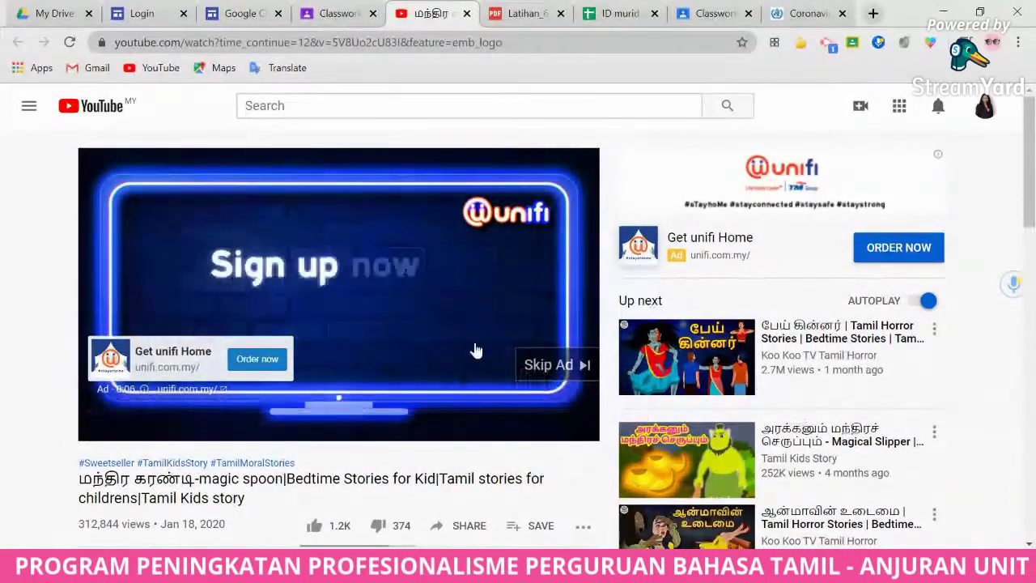
Step: Copy the YouTube video's web address from the browser address bar
scroll(474, 351, down, 1)
scroll(689, 305, down, 1)
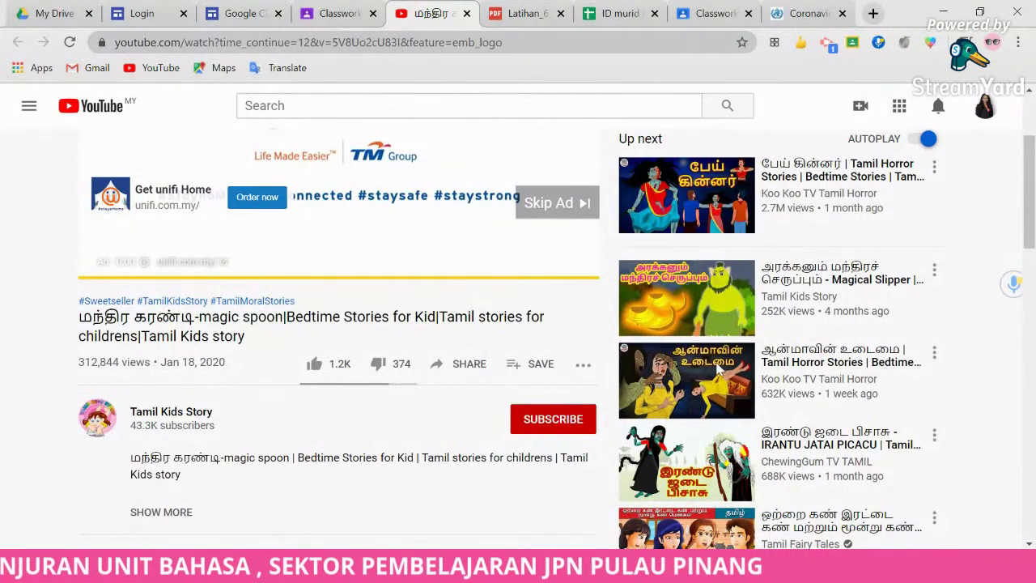
scroll(715, 365, up, 2)
scroll(715, 365, down, 1)
scroll(729, 396, up, 1)
scroll(735, 404, down, 1)
scroll(1034, 198, down, 5)
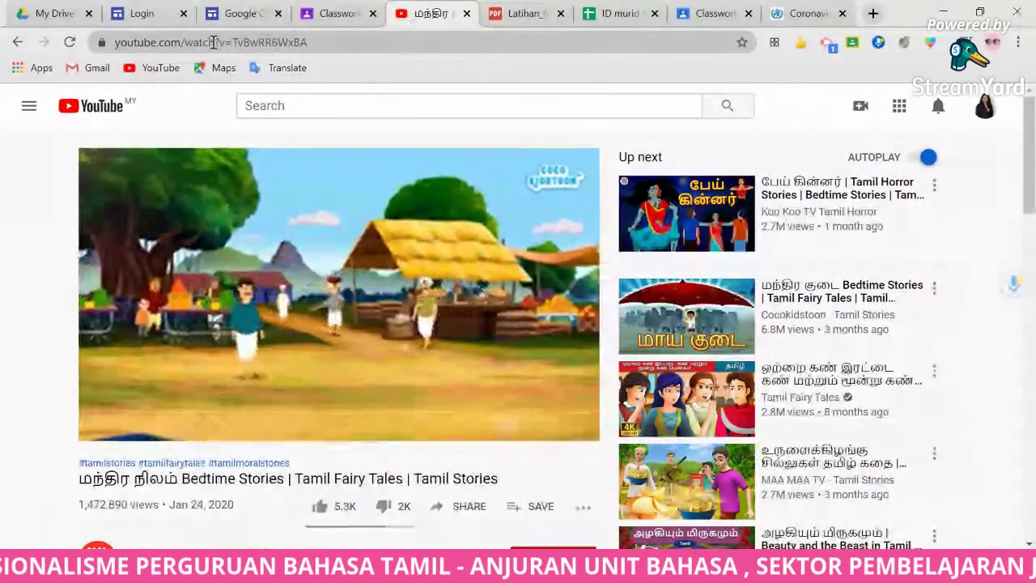
click(310, 42)
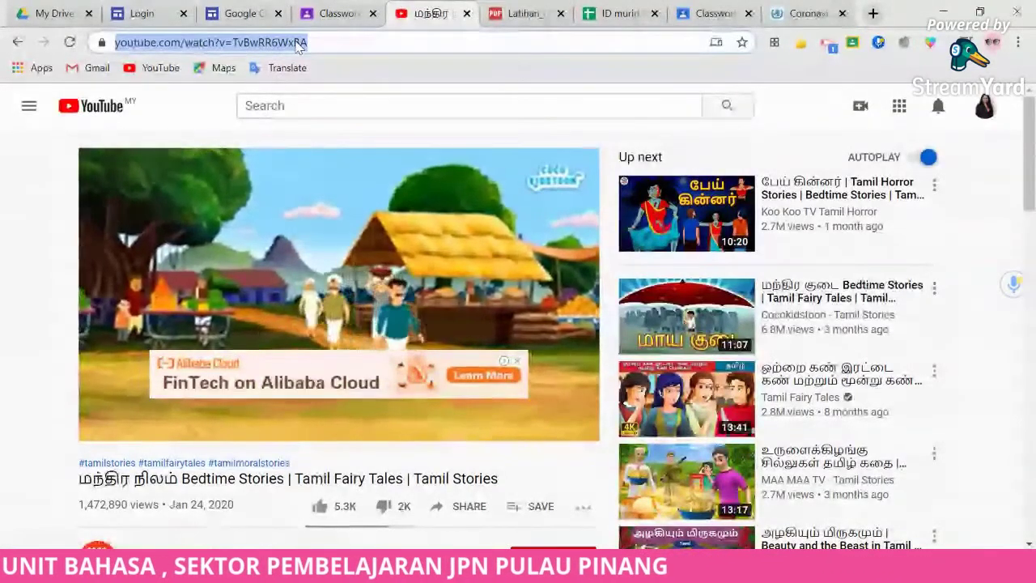
right_click(296, 45)
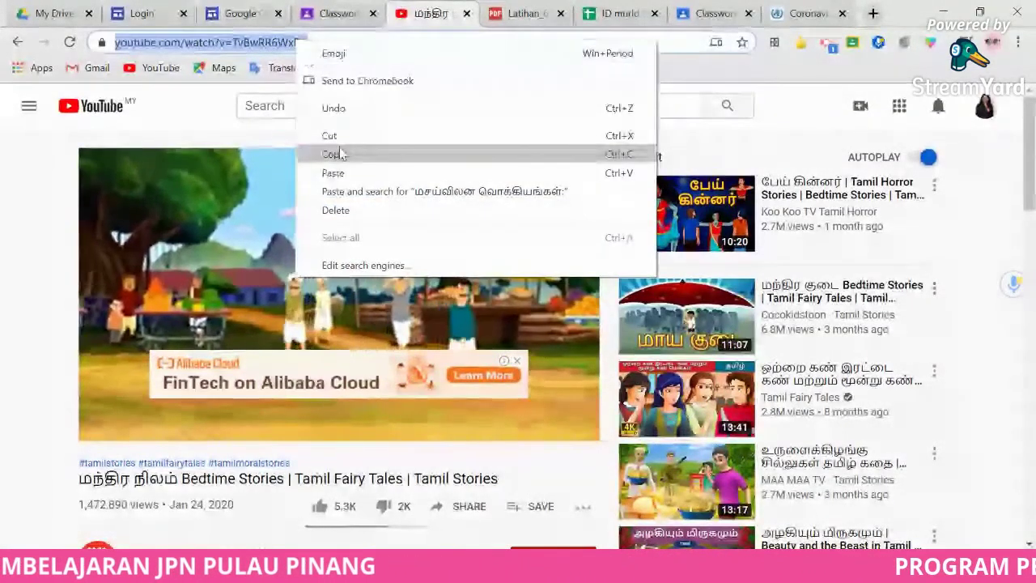
click(32, 201)
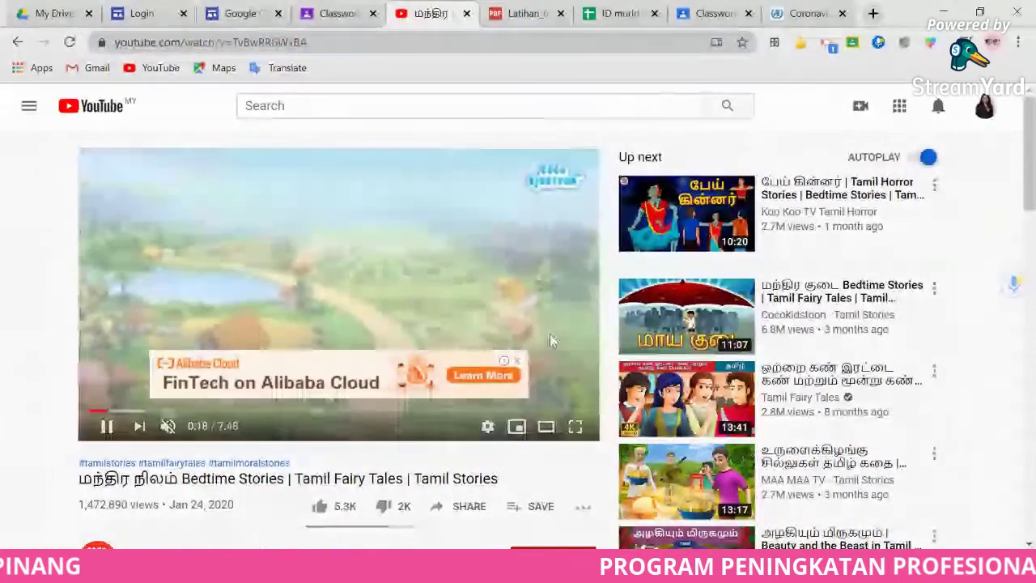
Step: Copy the மந்திர நிலம் video address again and go back to Classroom
scroll(550, 334, down, 3)
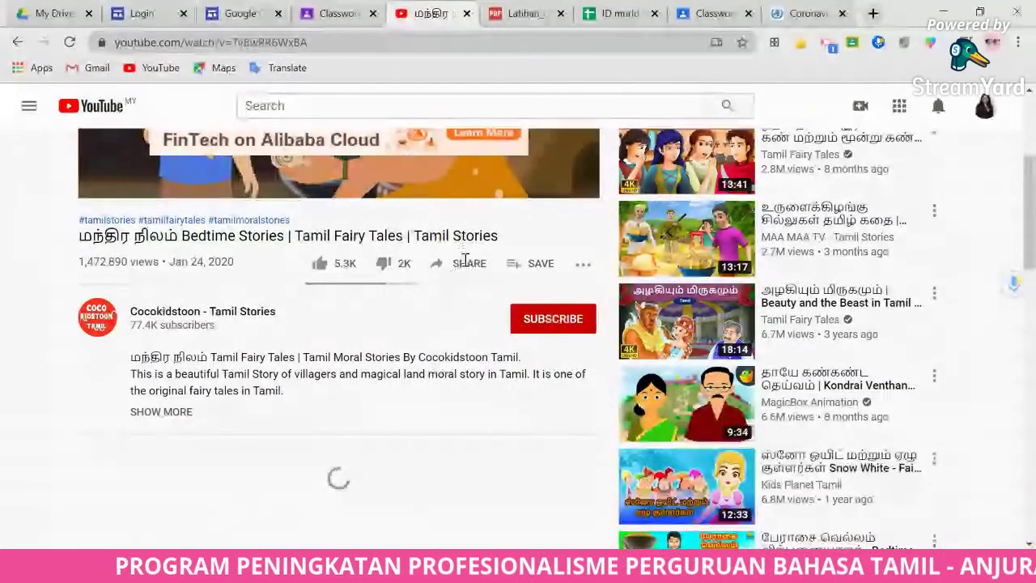
click(465, 260)
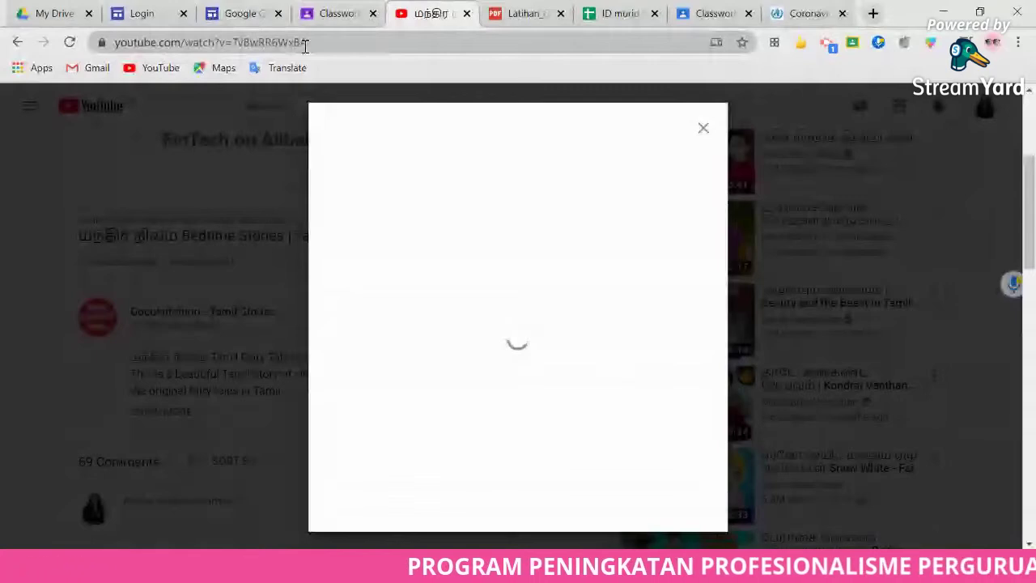
right_click(240, 43)
click(307, 154)
click(339, 13)
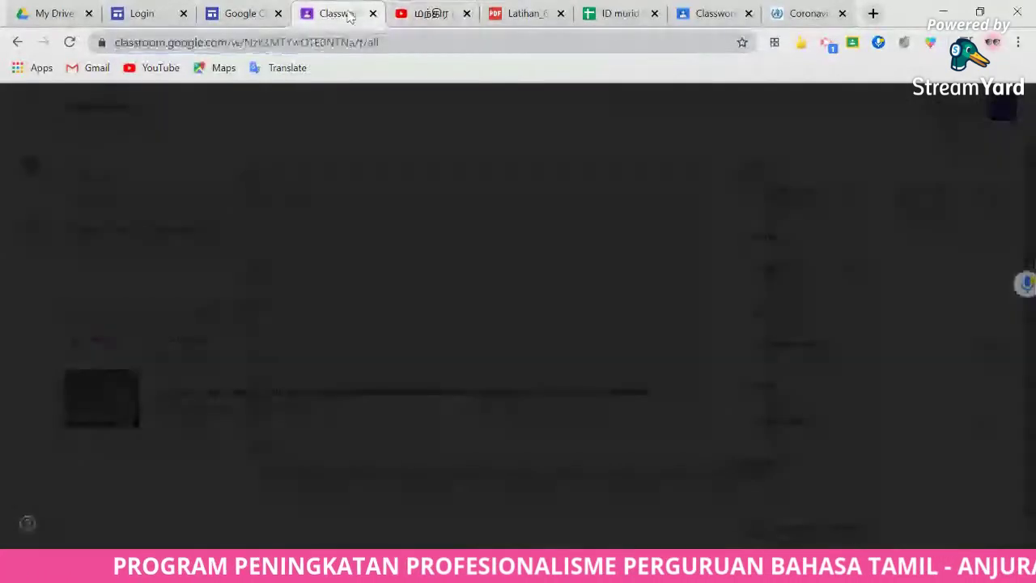
Step: Close the YouTube tab and preview, and remove the magic spoon video attachment
click(467, 14)
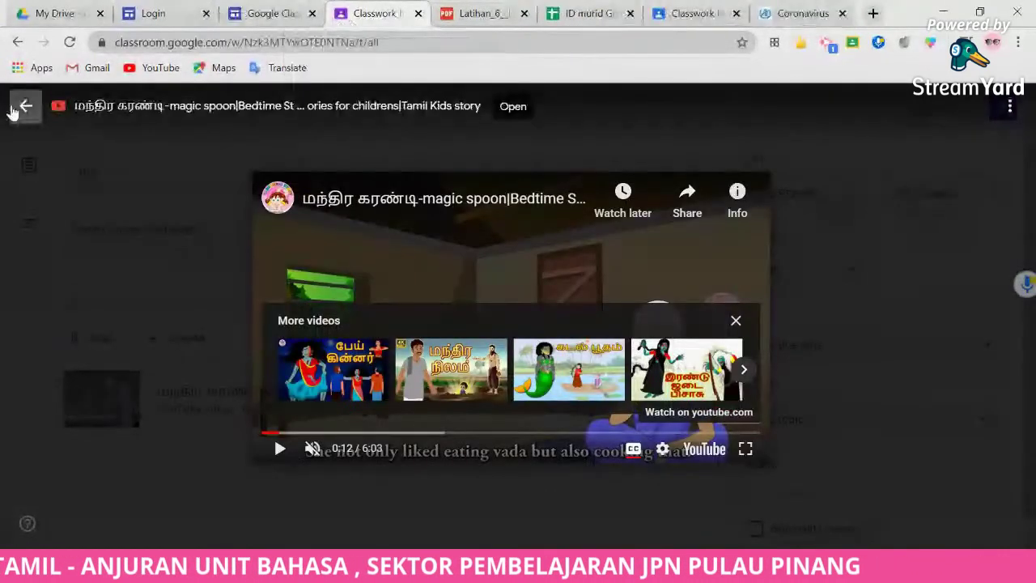
click(23, 106)
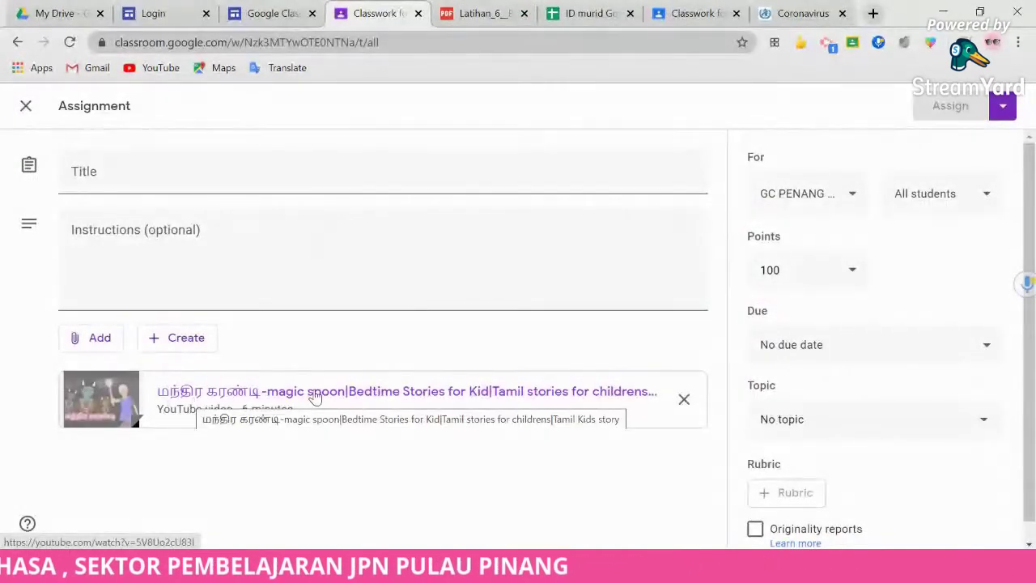
click(683, 402)
Step: Attach the மந்திர நிலம் Bedtime Stories video by pasting its YouTube URL
click(102, 339)
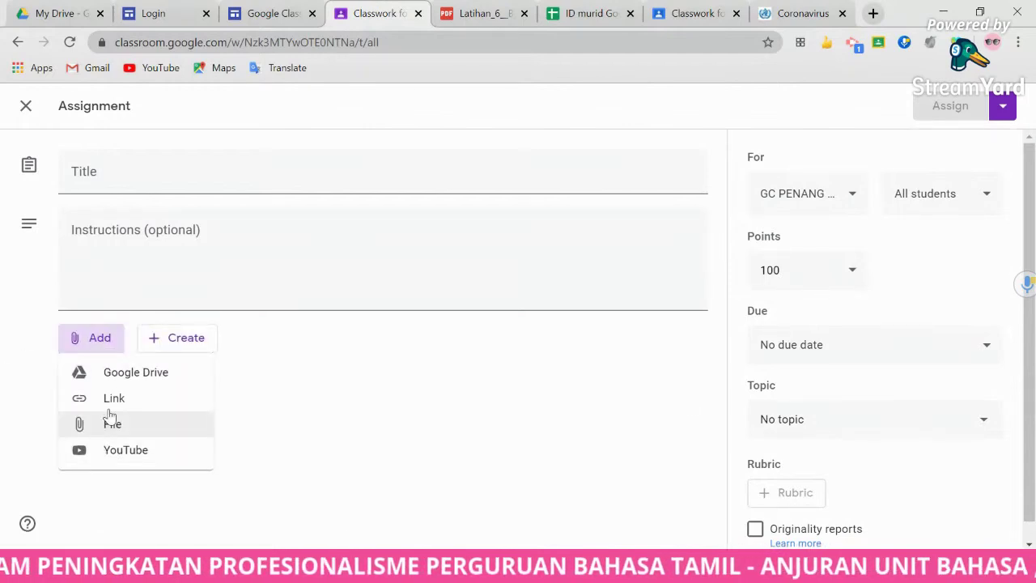
click(125, 451)
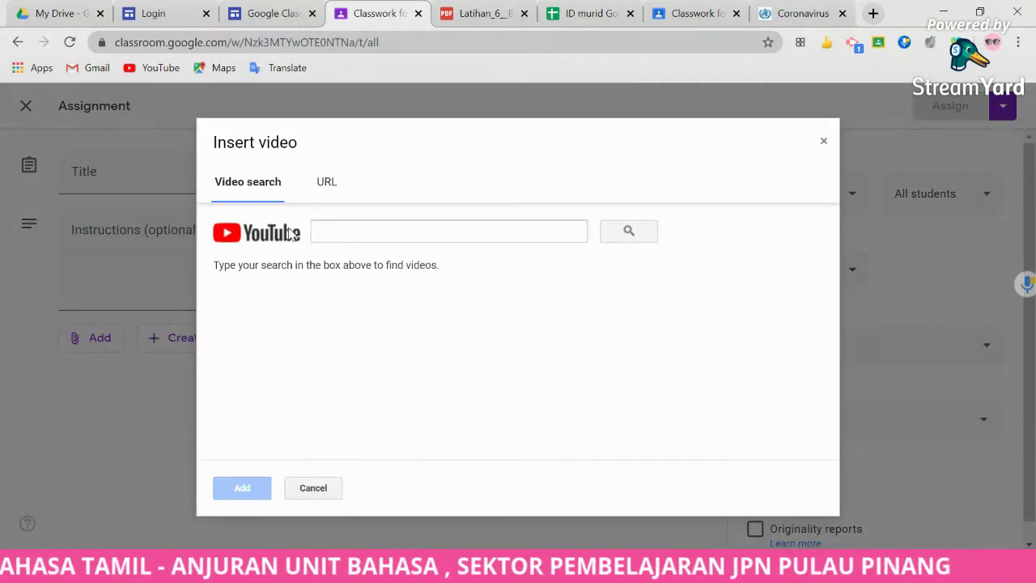
click(328, 183)
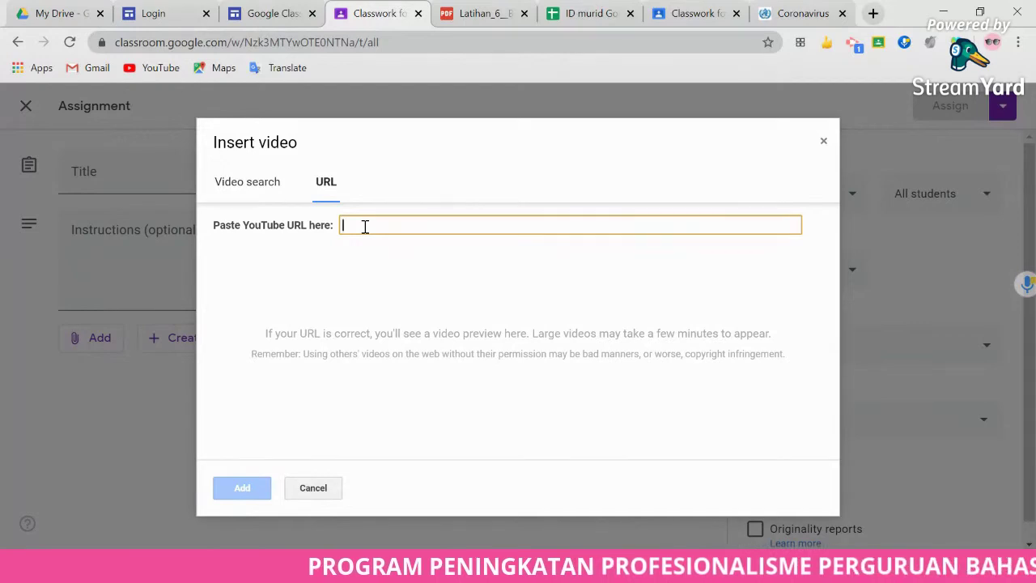
key(ctrl+v)
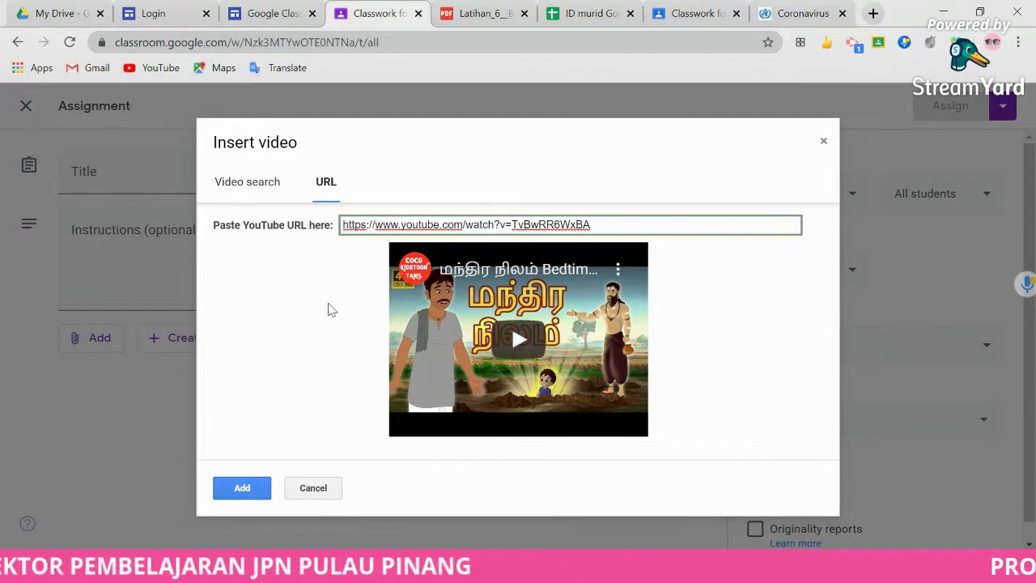
click(248, 491)
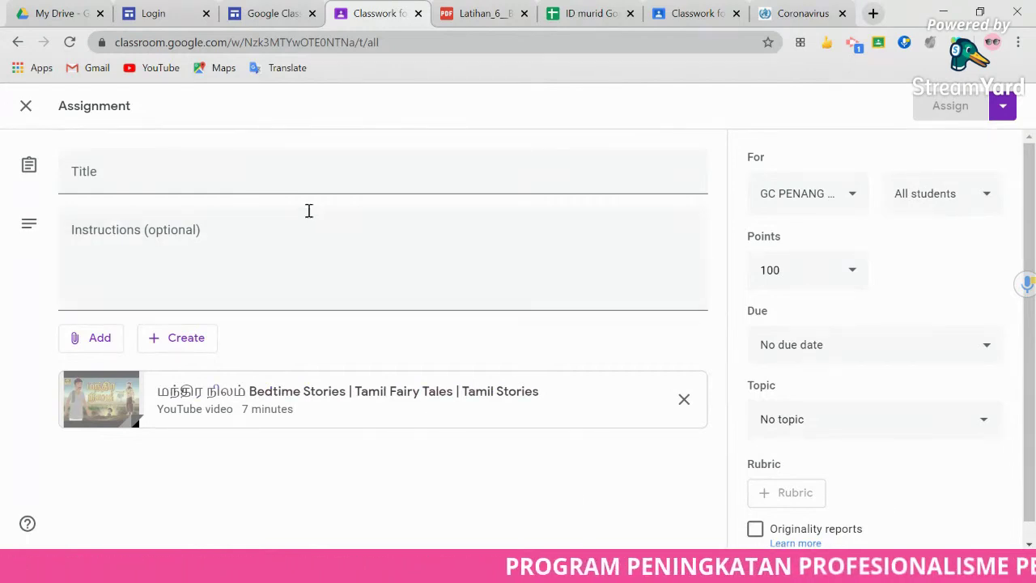
Step: Enter the title 'கதையை வாசித்து பண்புகளைப் பட்டியலிடுக' using Tamil transliteration
click(220, 179)
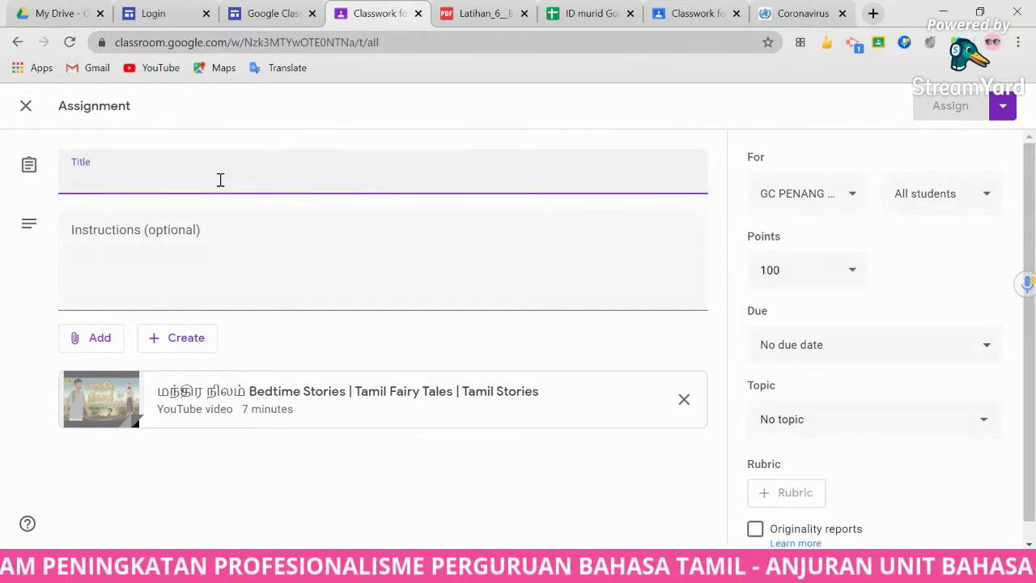
text(katahi)
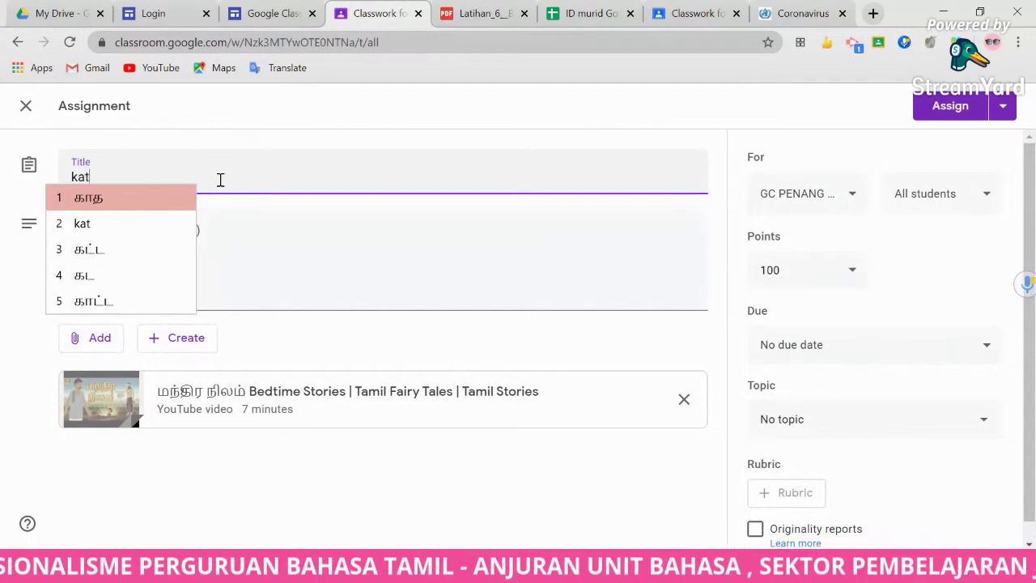
key(BackSpace)
key(BackSpace)
key(BackSpace)
key(BackSpace)
key(BackSpace)
key(BackSpace)
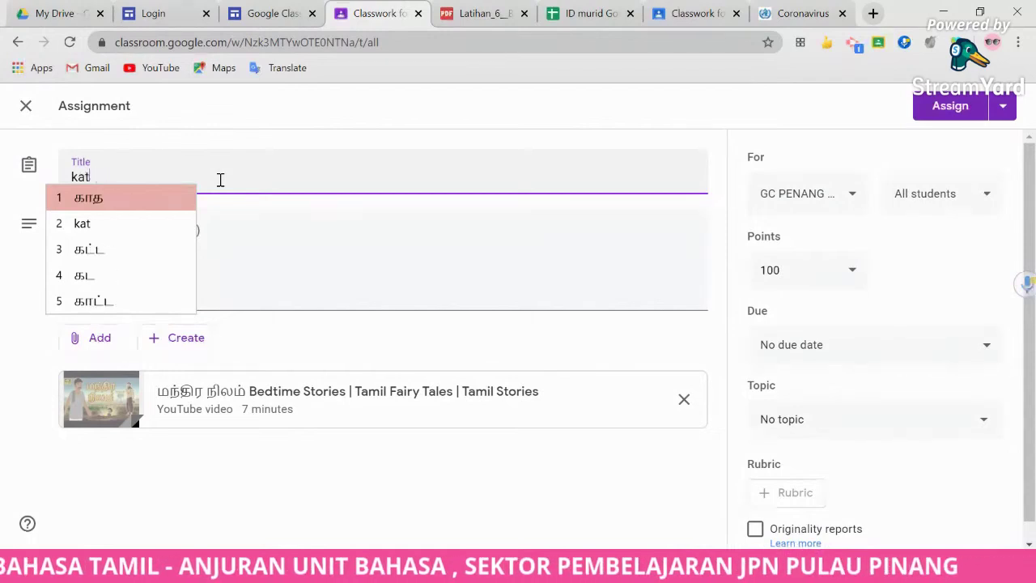
text(kathai)
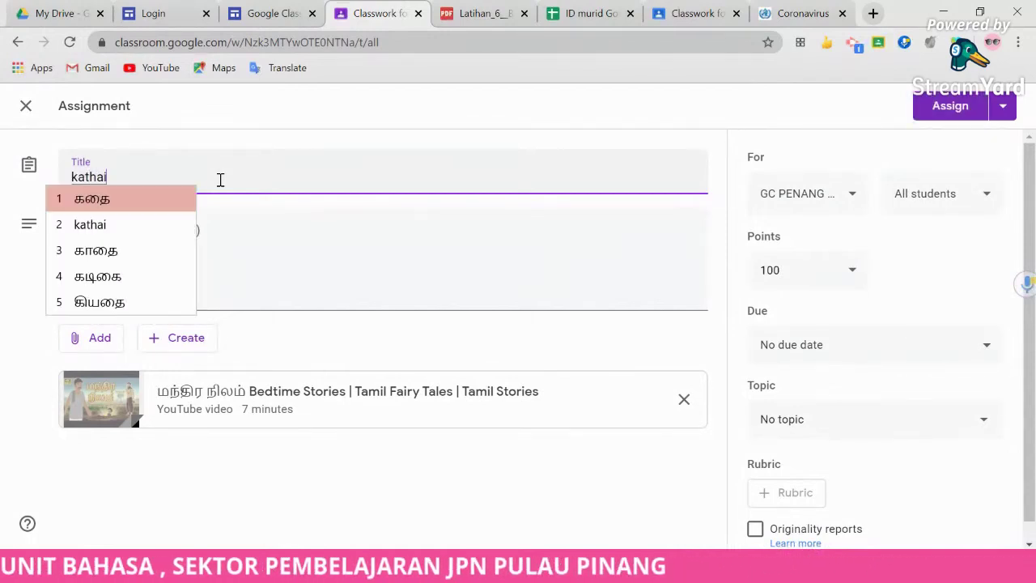
text(yai vaasithu )
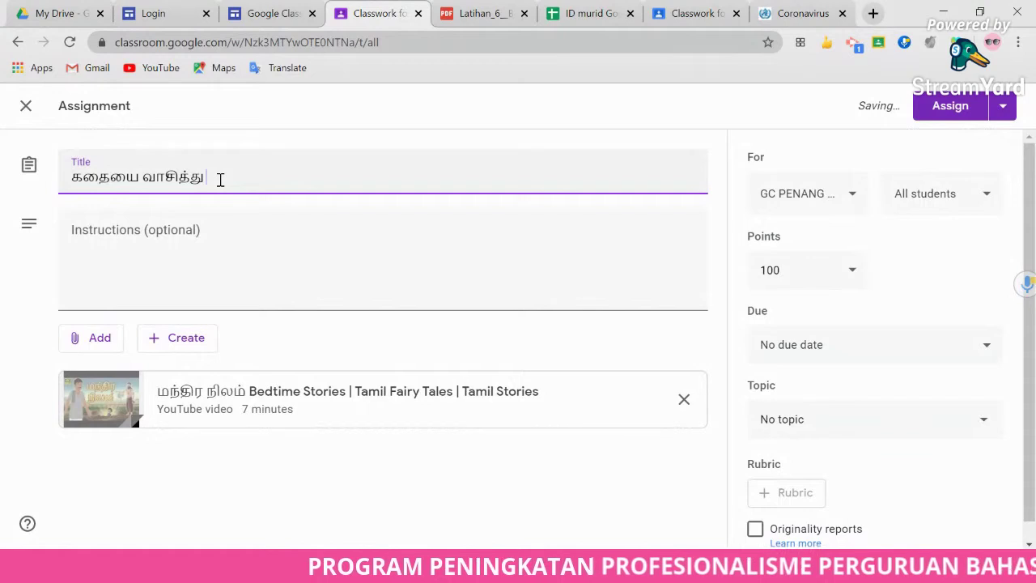
text(pad)
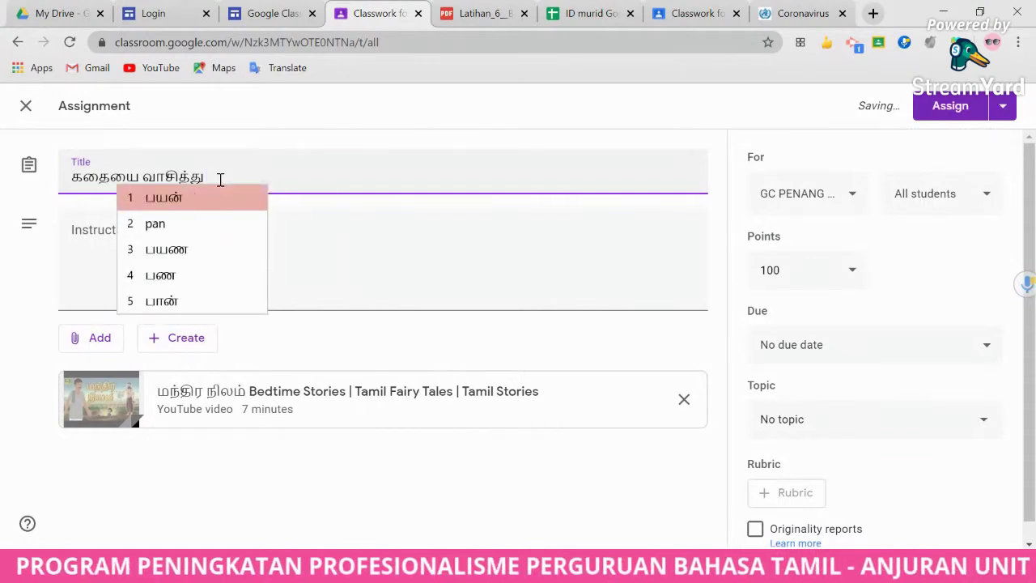
key(BackSpace)
key(BackSpace)
key(BackSpace)
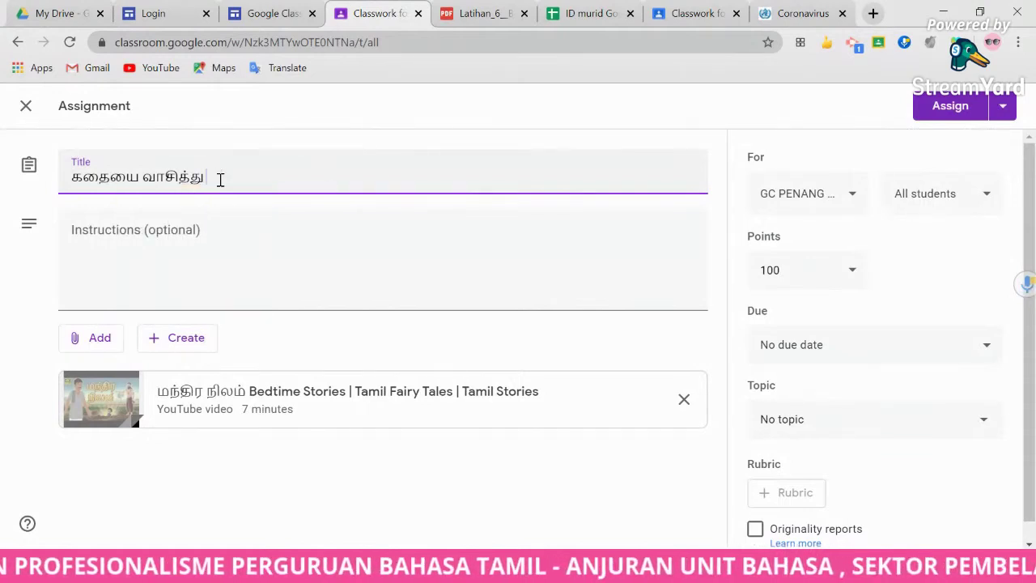
text(panpul)
key(BackSpace)
text(kalaip)
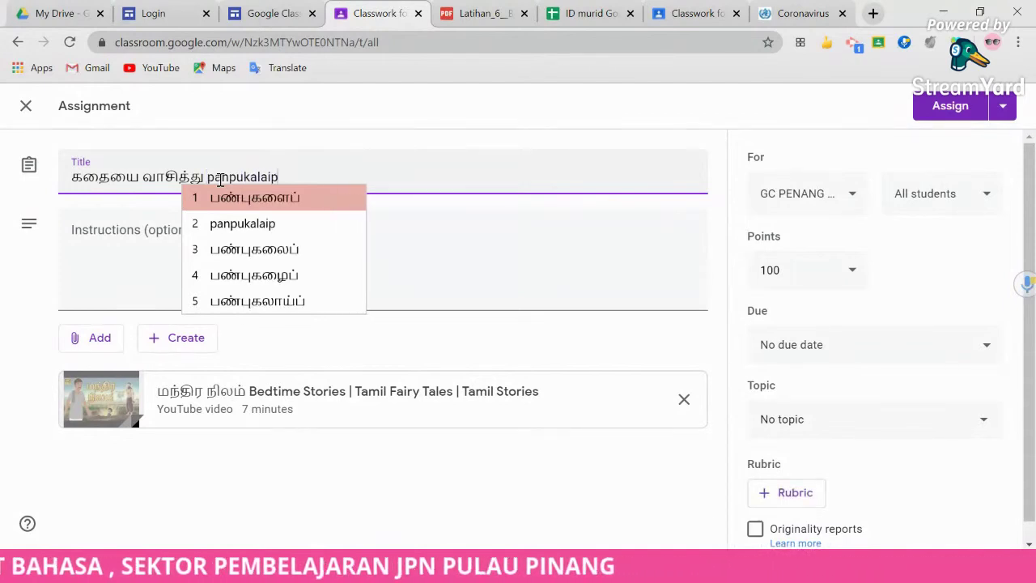
key(space)
text(pa)
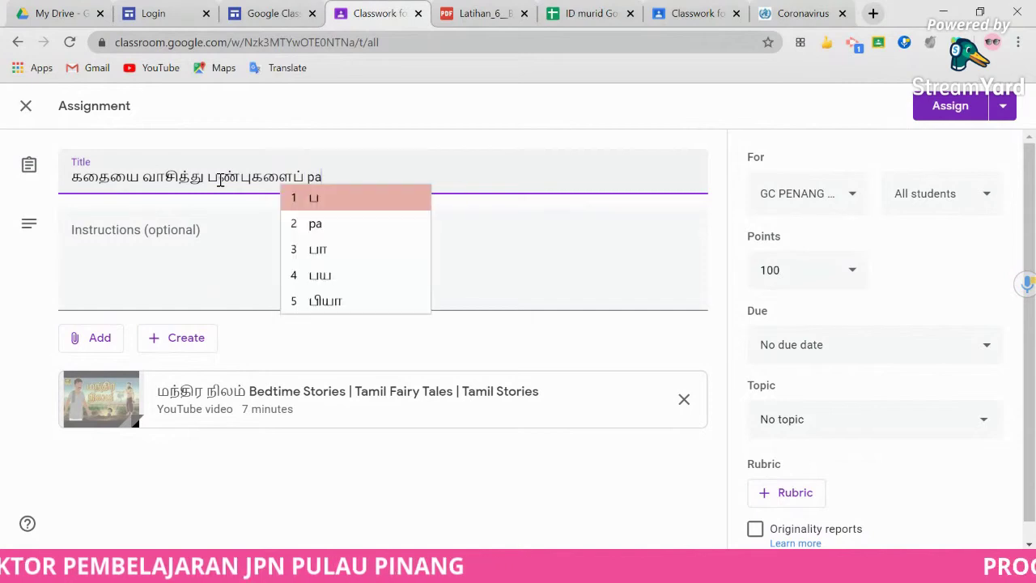
text(ddiyaliduka)
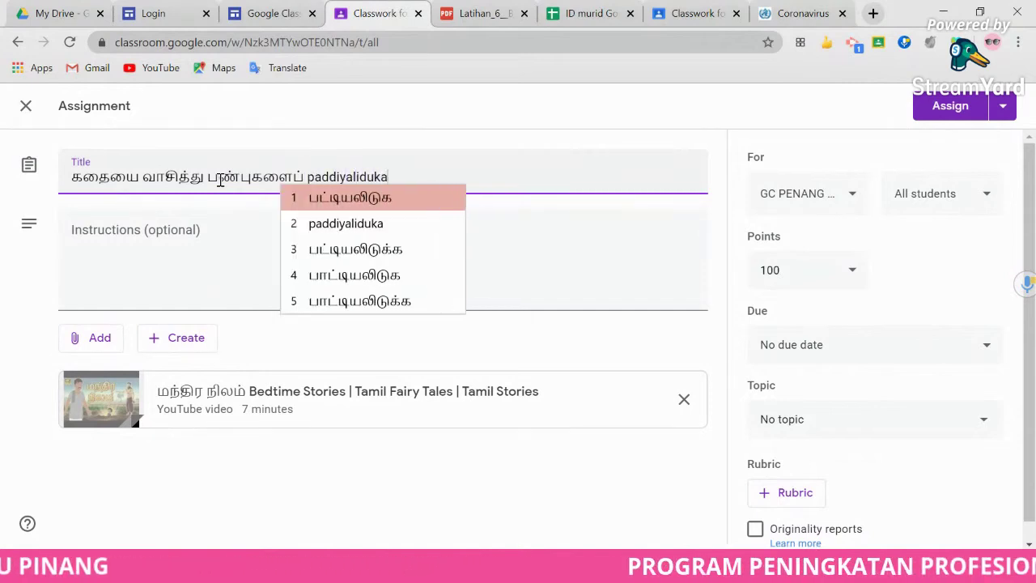
key(space)
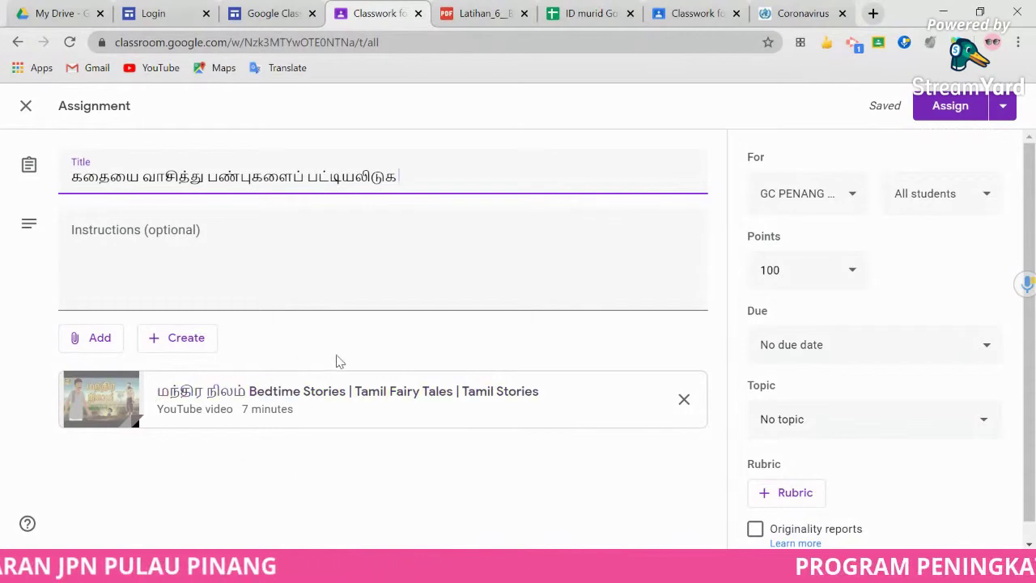
Step: Change the assignment's points from 100 to 30
click(194, 341)
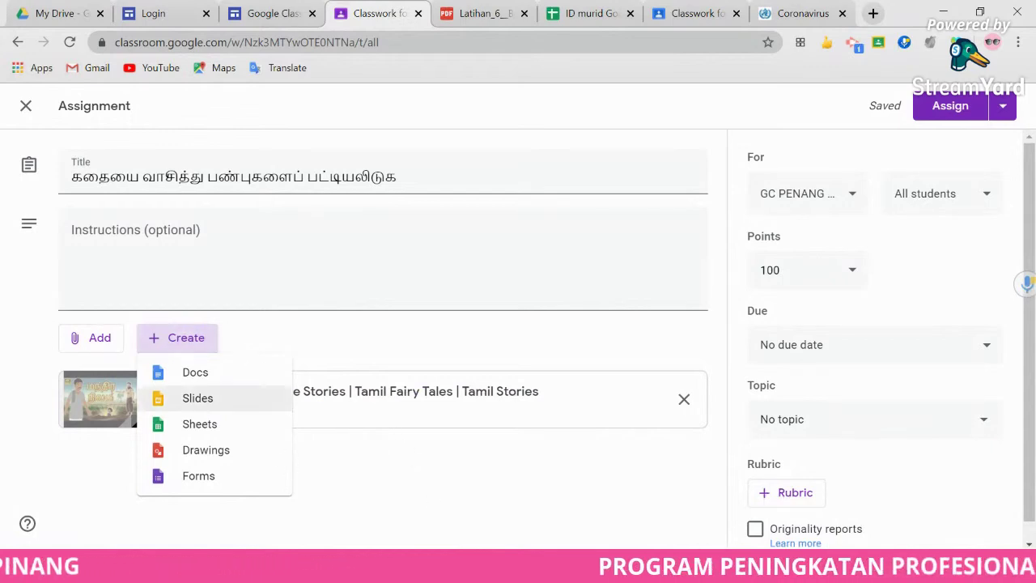
click(488, 511)
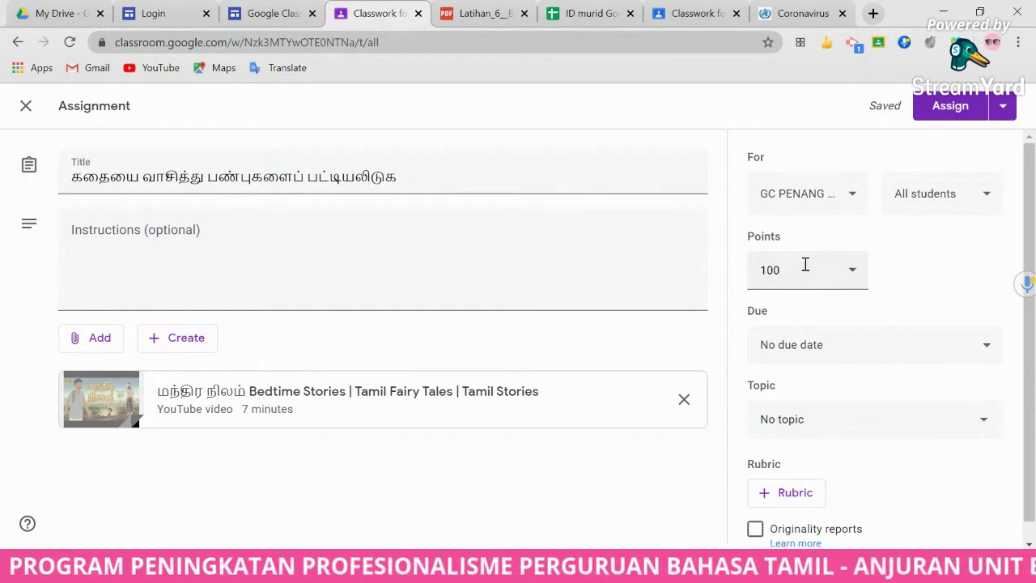
drag(805, 261, 769, 272)
key(BackSpace)
key(BackSpace)
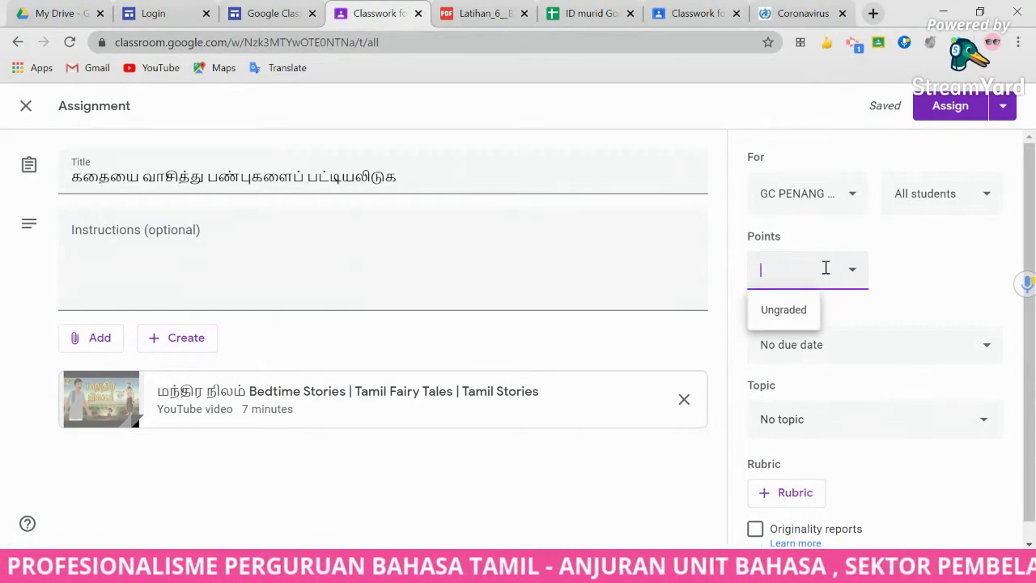
text(30)
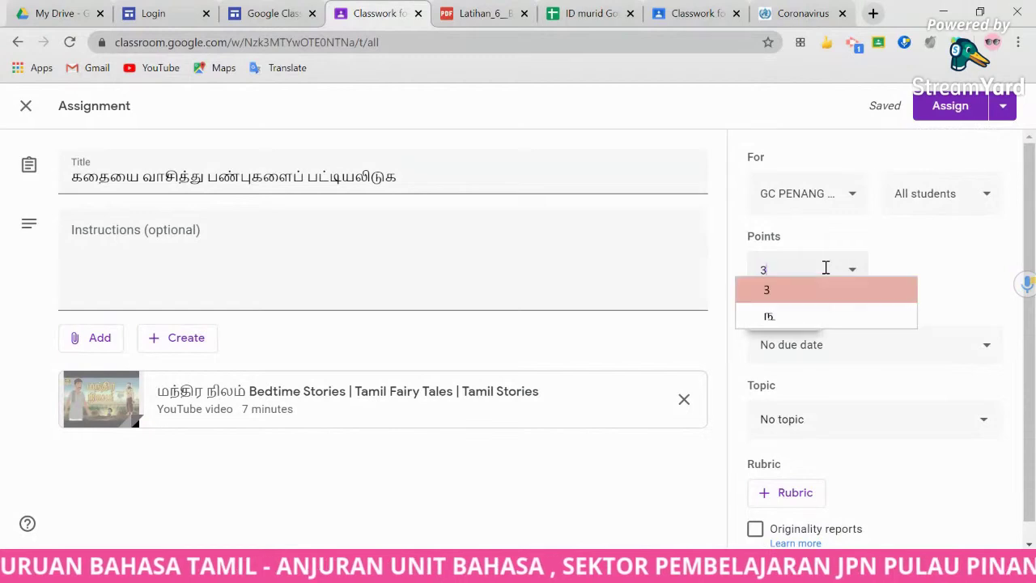
click(927, 294)
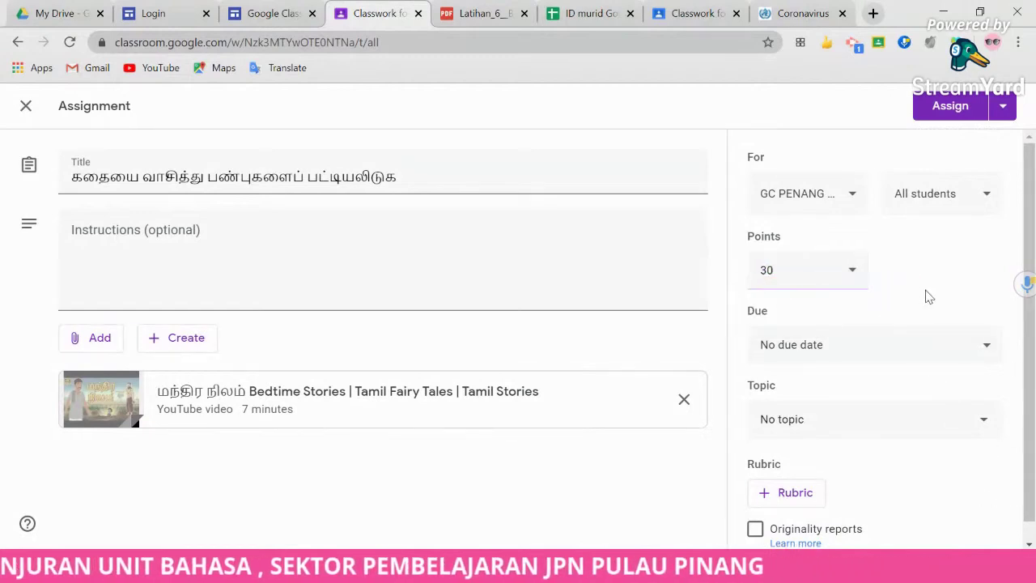
Step: Set the due date to Thu, Apr 30 and file the assignment under topic 1.2
click(986, 348)
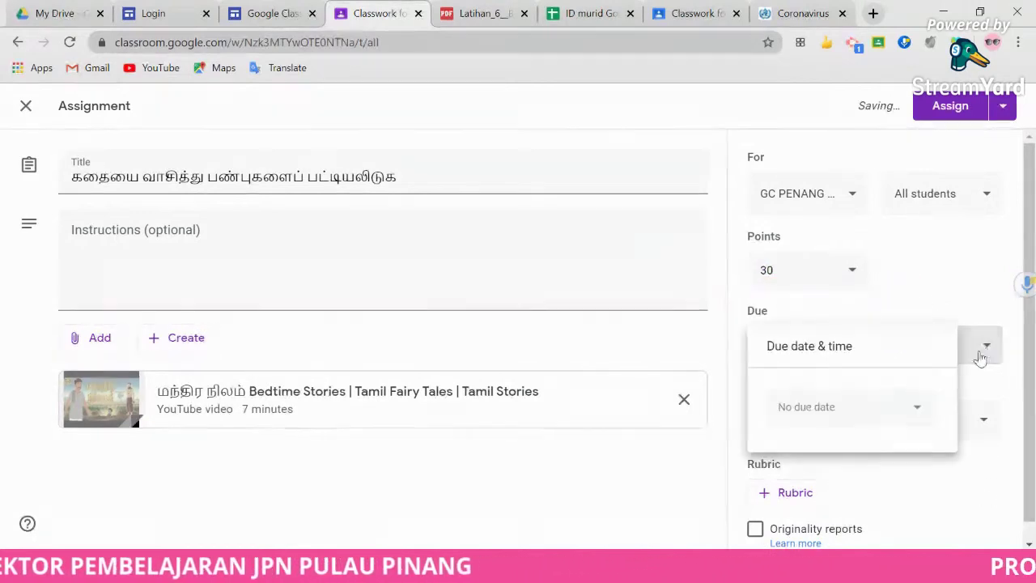
click(921, 419)
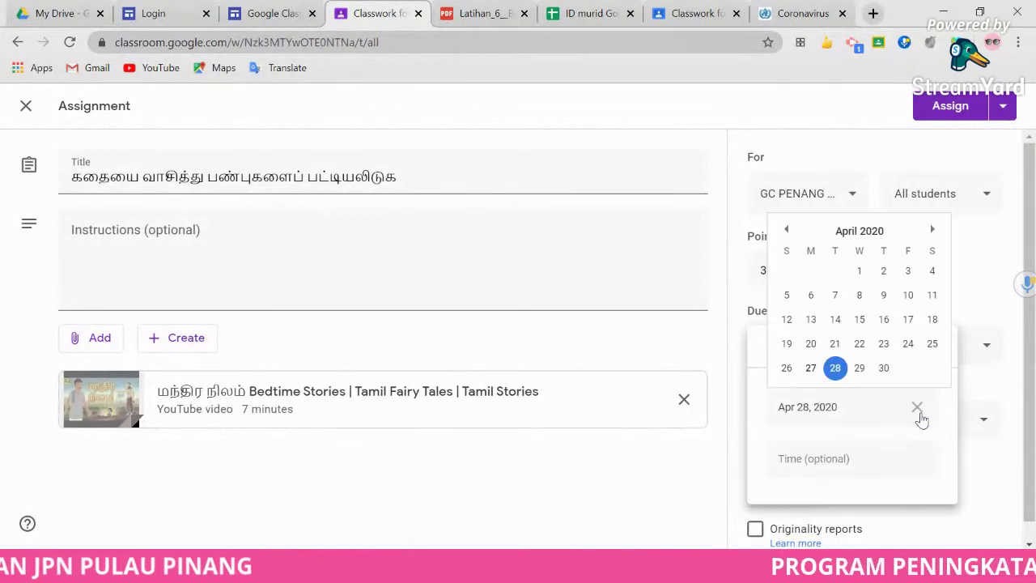
click(881, 367)
click(976, 236)
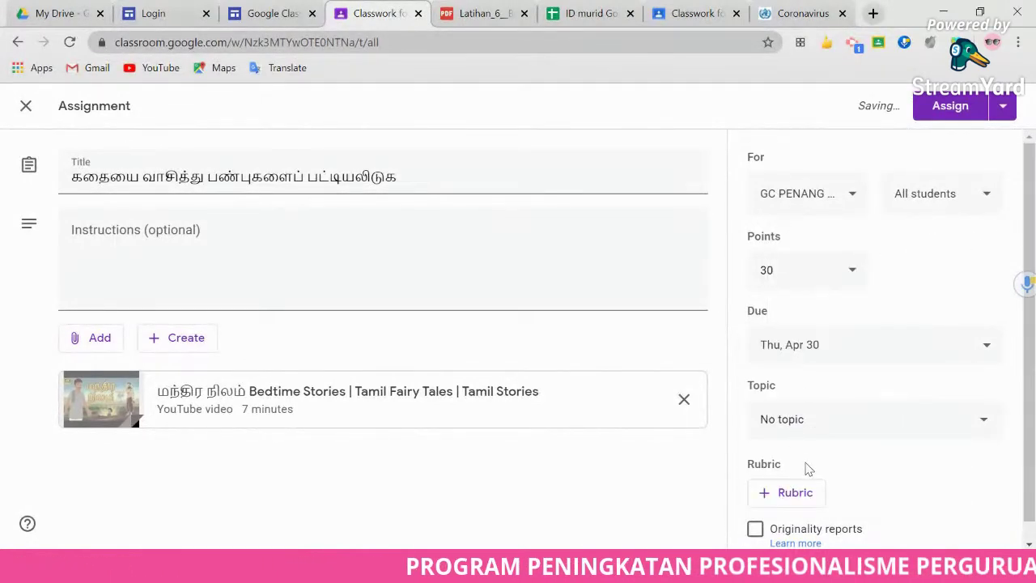
click(984, 426)
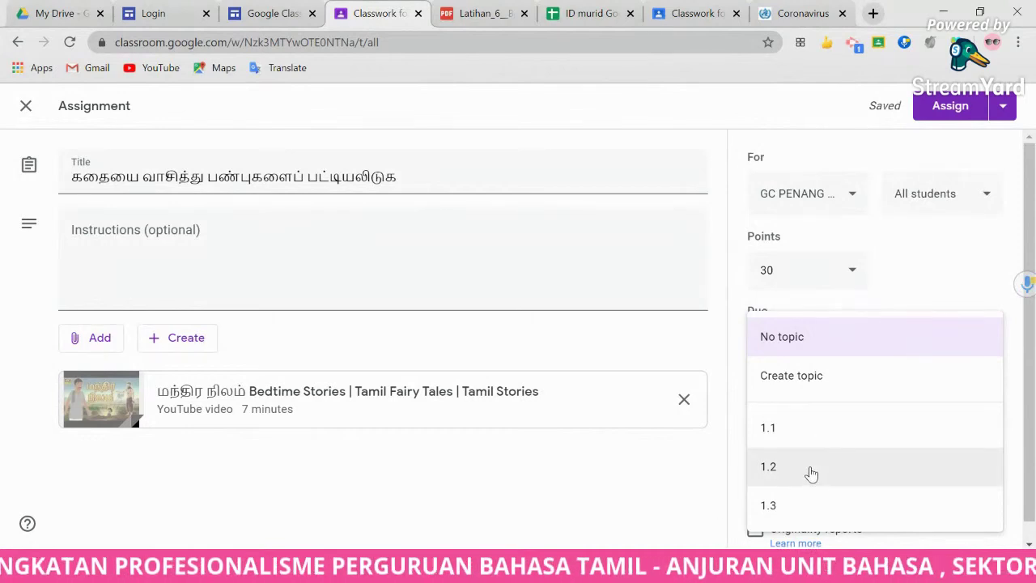
click(790, 480)
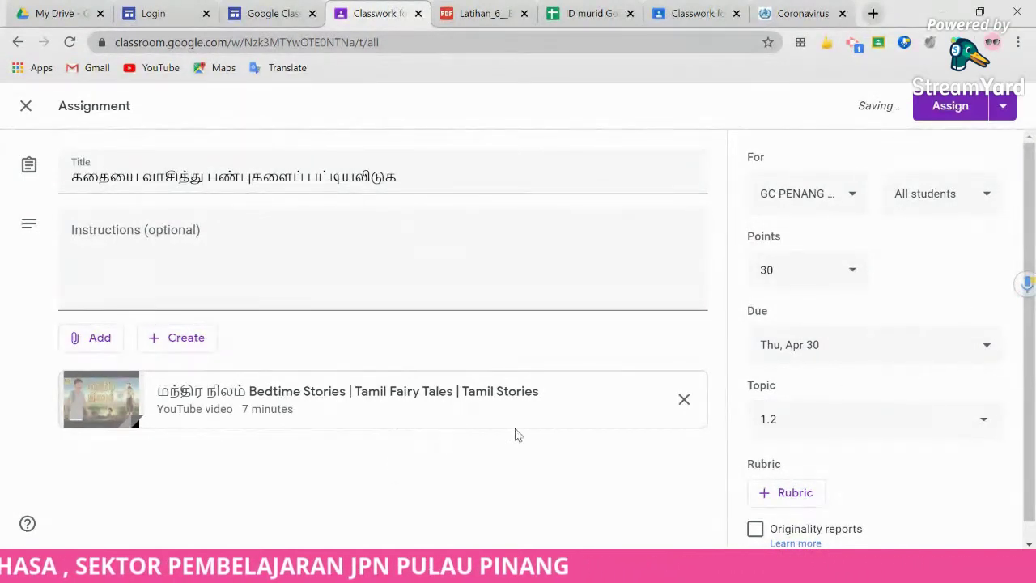
Step: Assign the Tamil story-reading assignment to all students
click(954, 108)
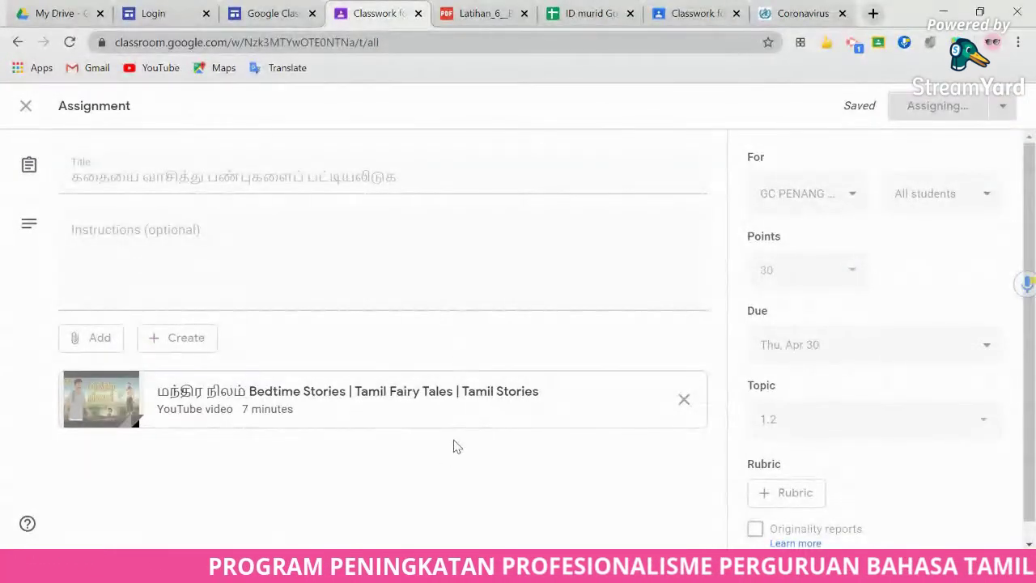
scroll(544, 307, down, 2)
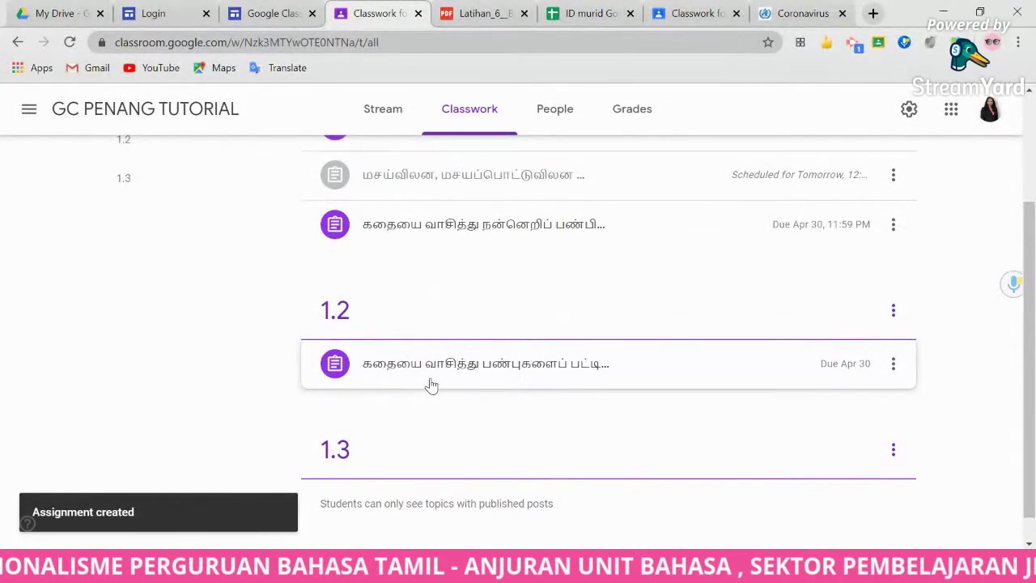
scroll(432, 384, up, 2)
Step: Start a new quiz assignment, discarding the first untitled draft and beginning a fresh one
click(342, 167)
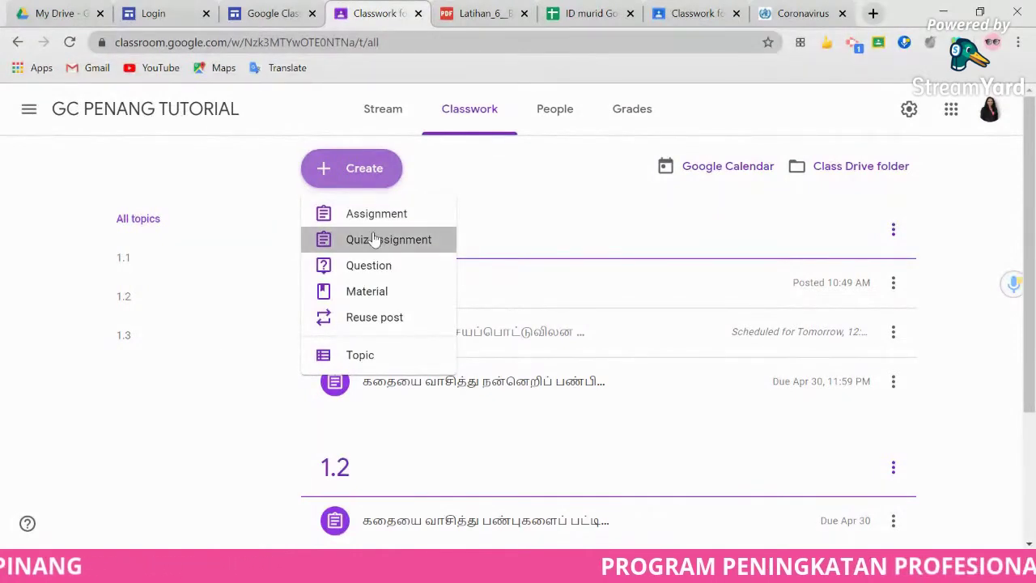
click(374, 238)
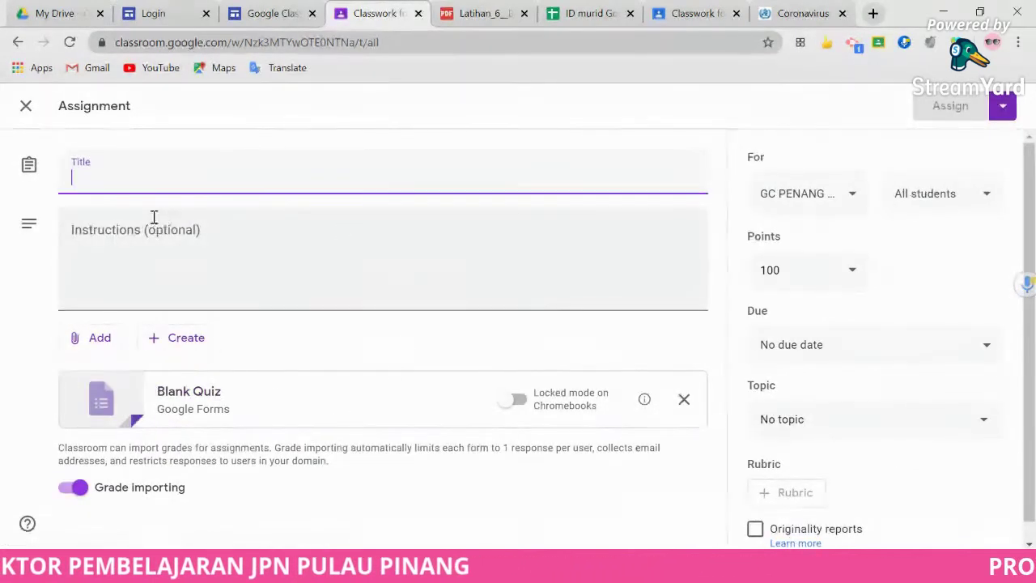
click(187, 342)
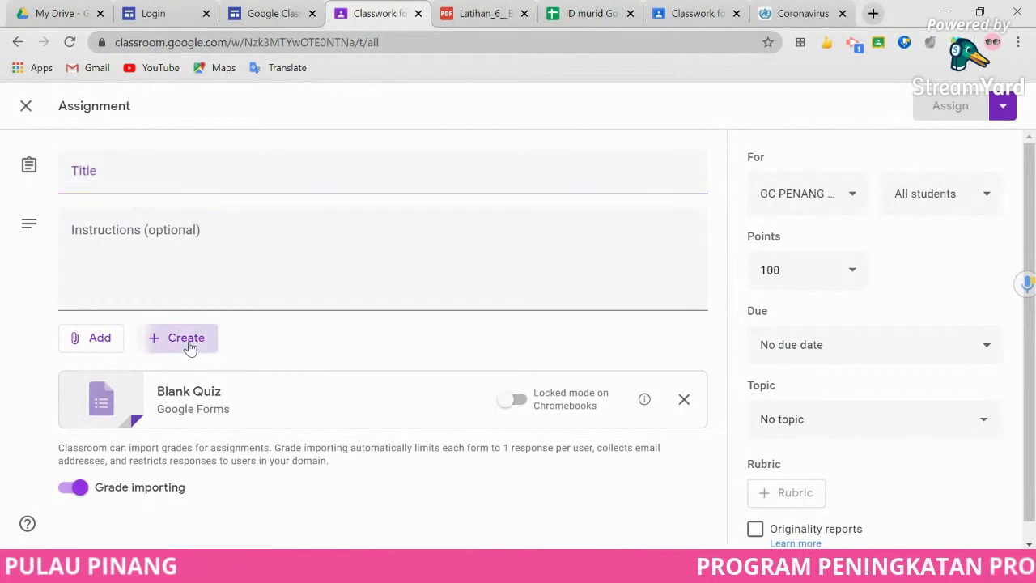
click(285, 347)
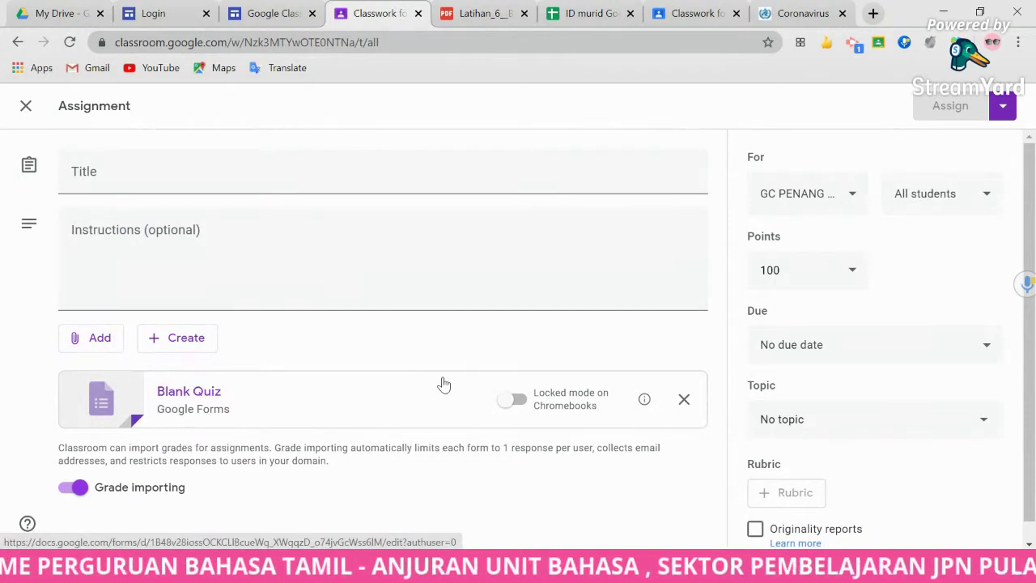
scroll(364, 379, down, 1)
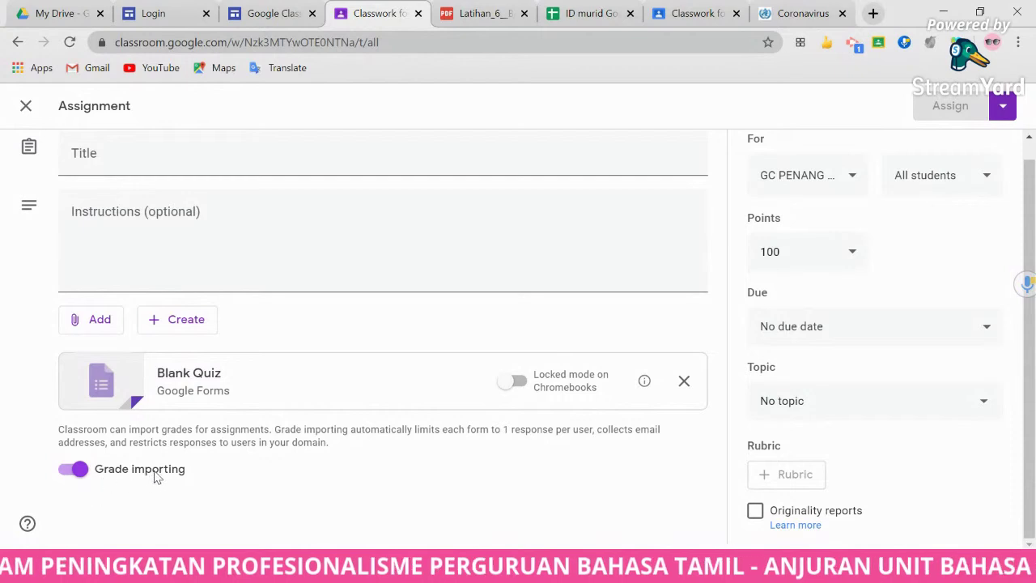
click(185, 319)
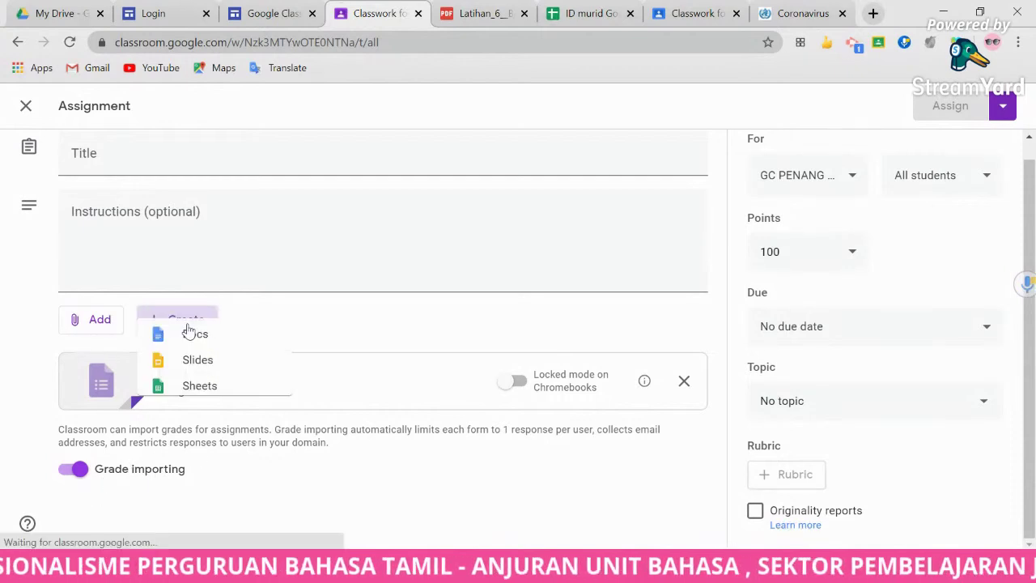
click(367, 493)
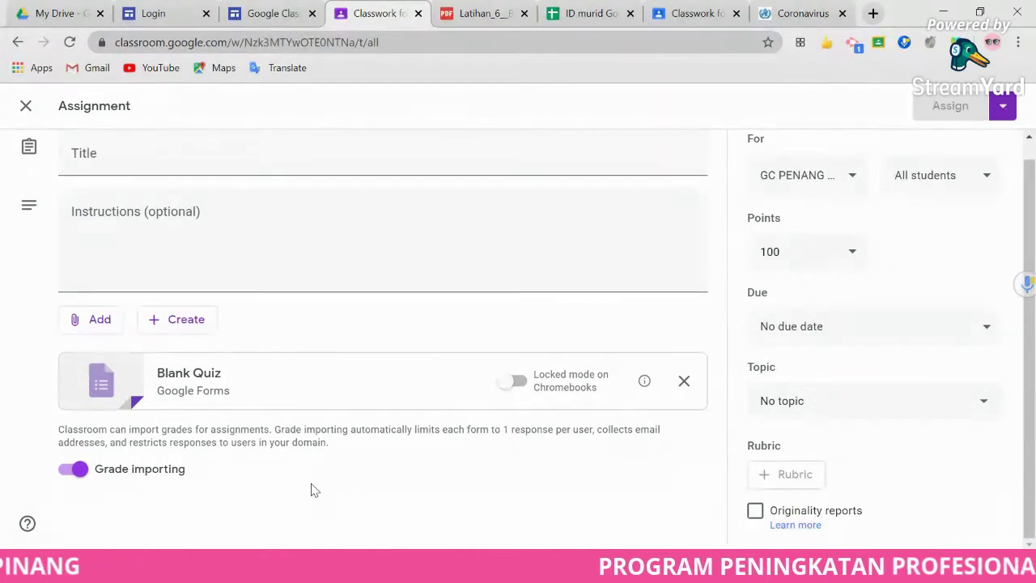
click(26, 105)
click(366, 172)
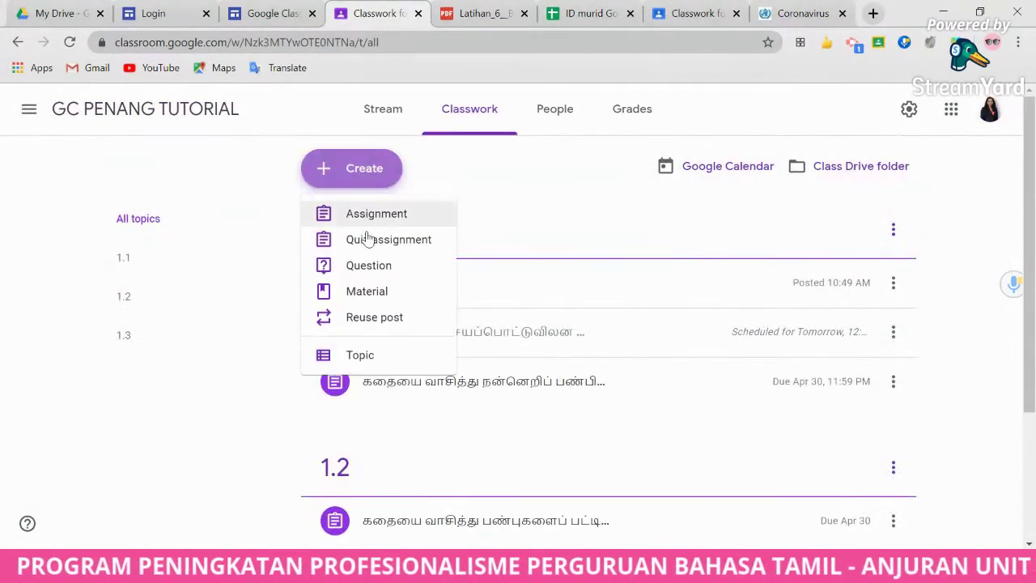
click(368, 240)
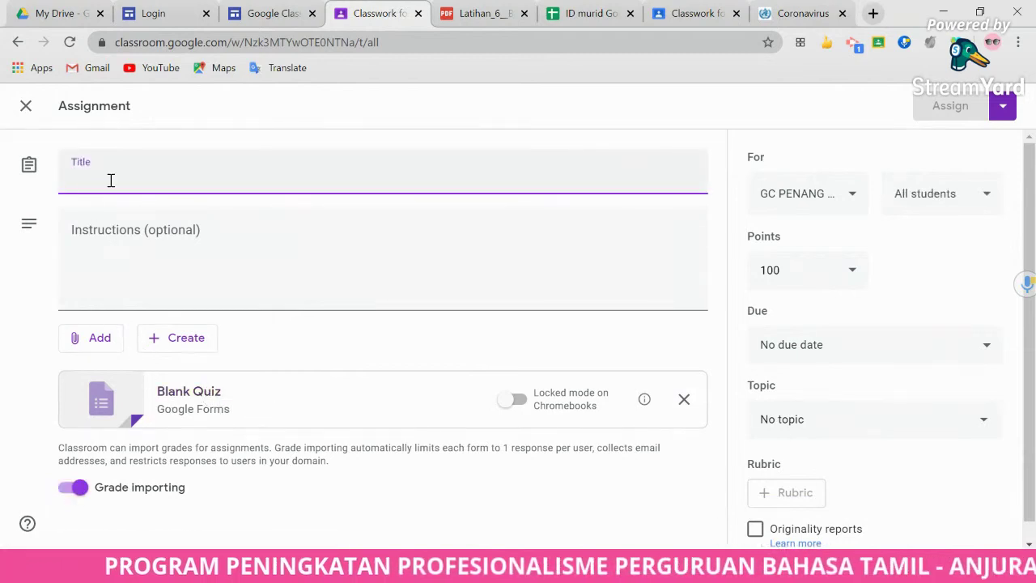
Step: Title the quiz assignment 'கணிதம் 1' using Tamil transliteration suggestions
text(kanitha)
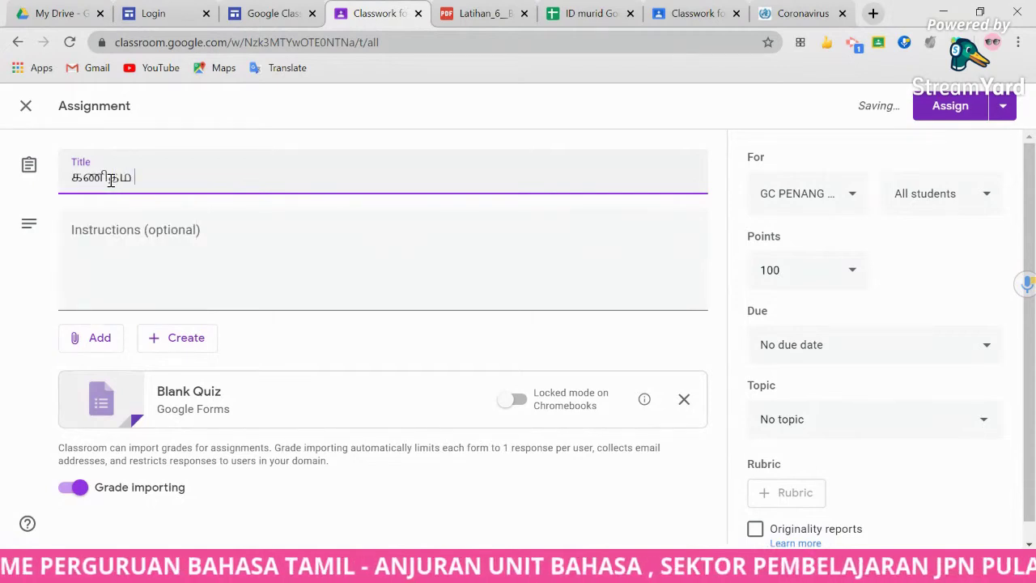
text( keelvi)
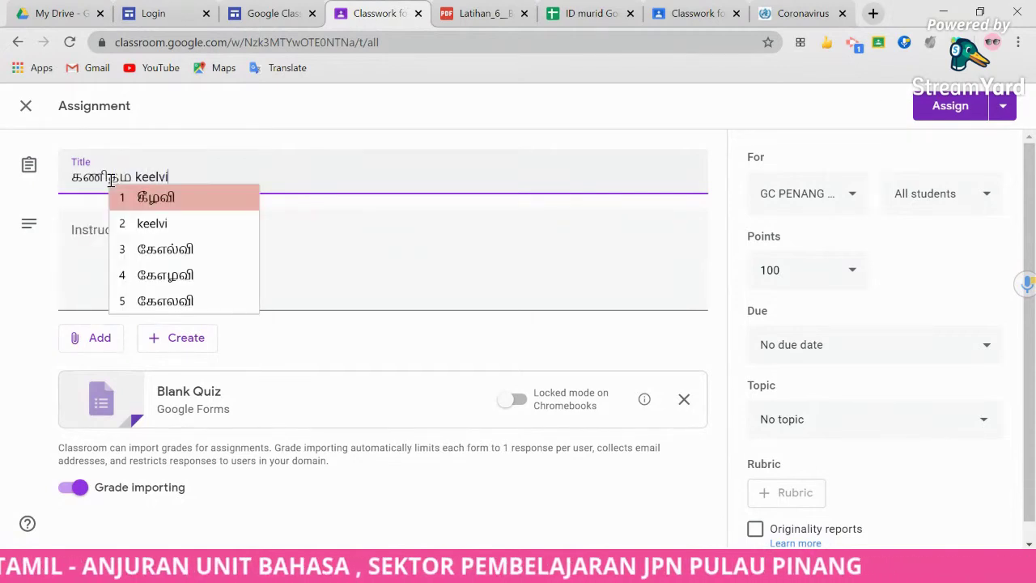
key(Escape)
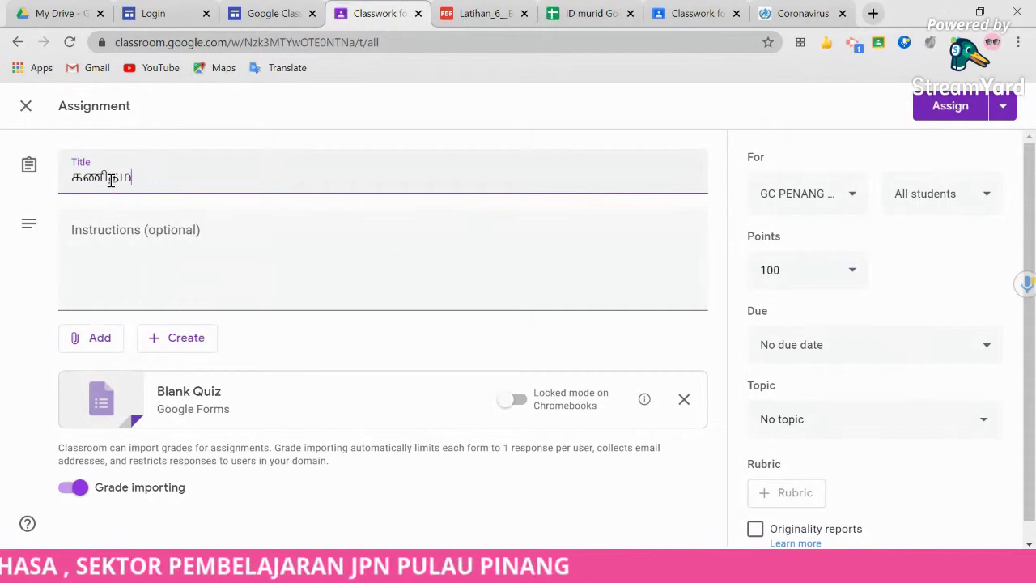
text(m)
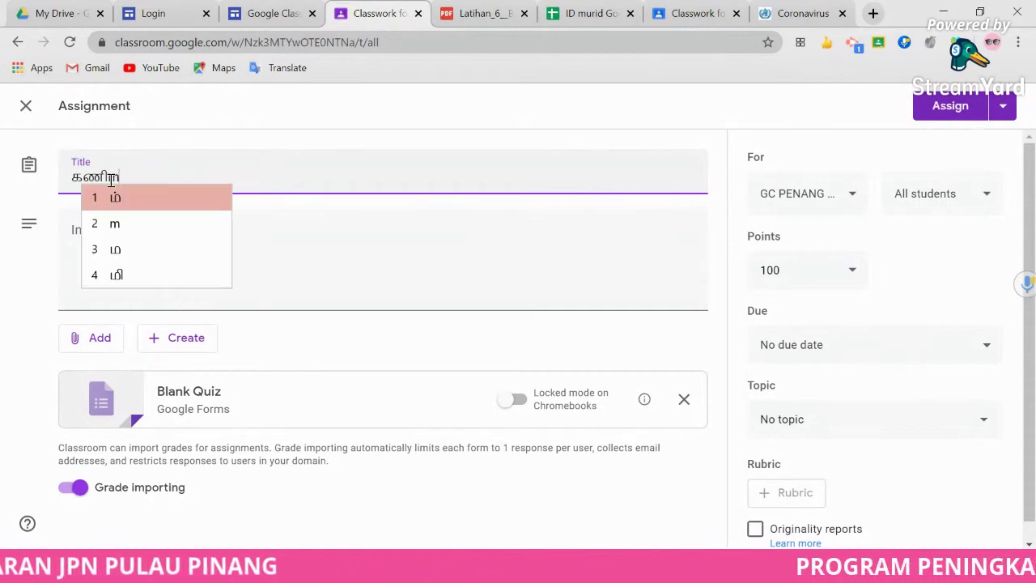
drag(187, 175, 73, 176)
text(kanitham)
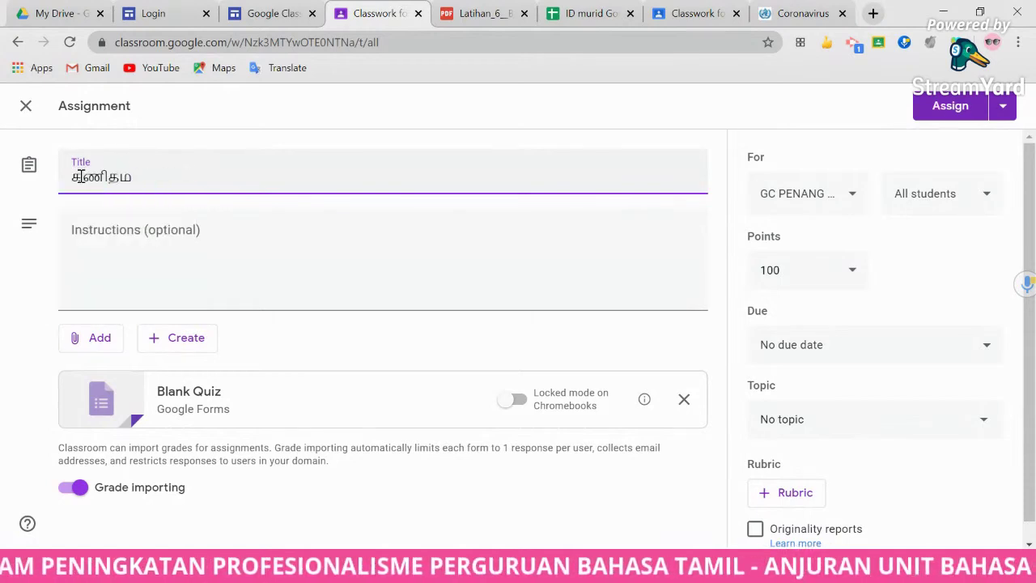
key(BackSpace)
text(m)
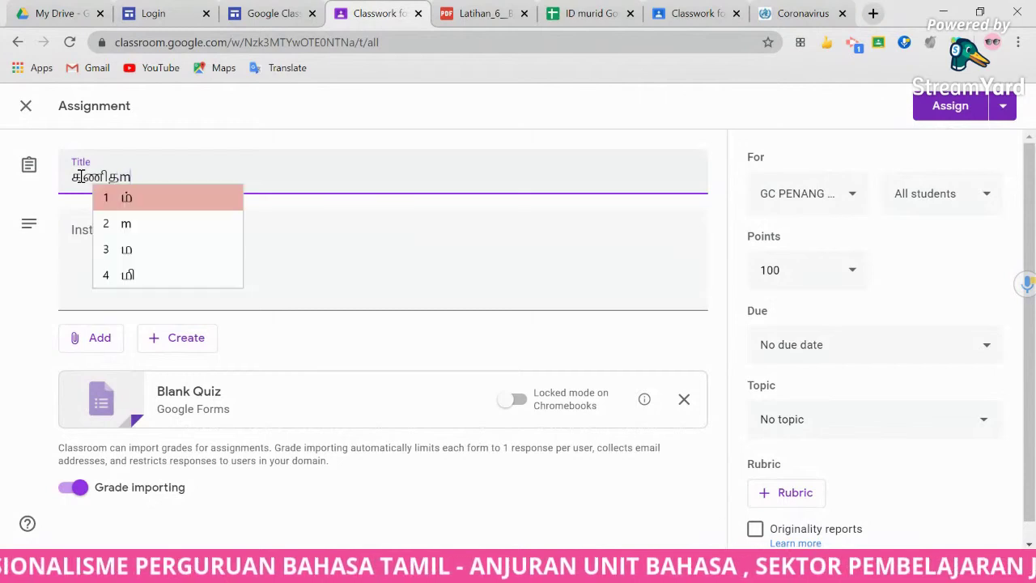
click(157, 203)
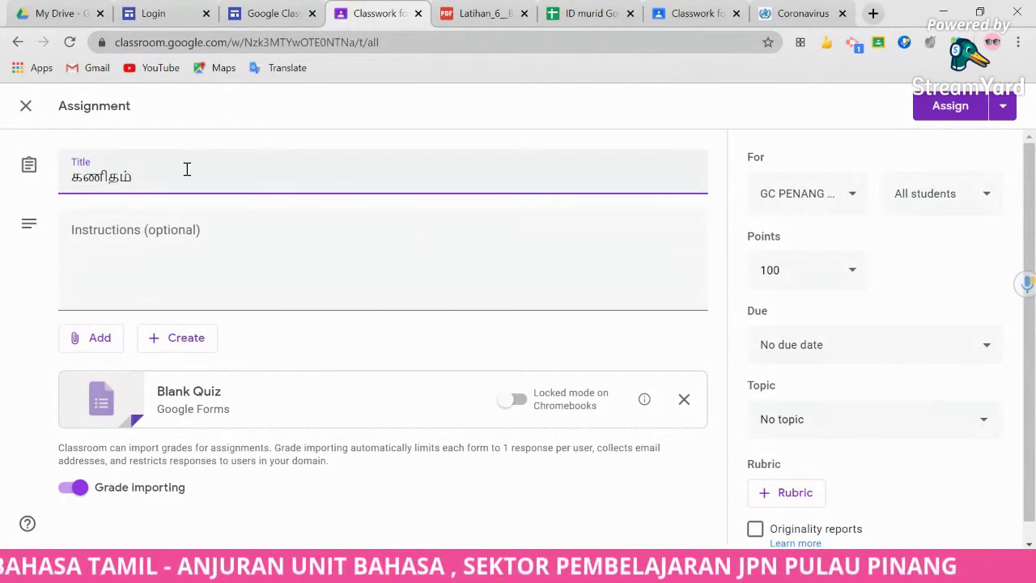
text(1)
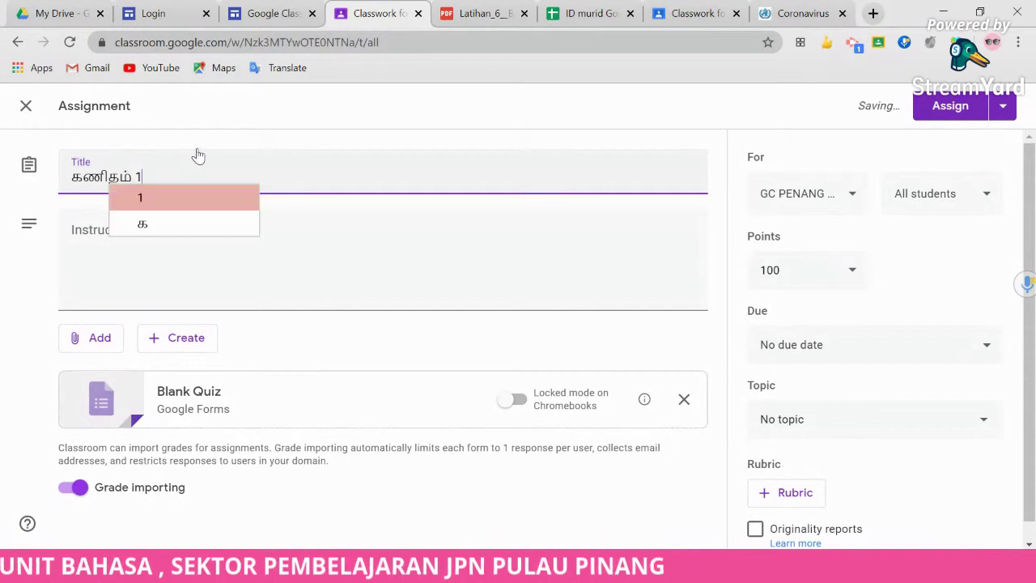
click(203, 199)
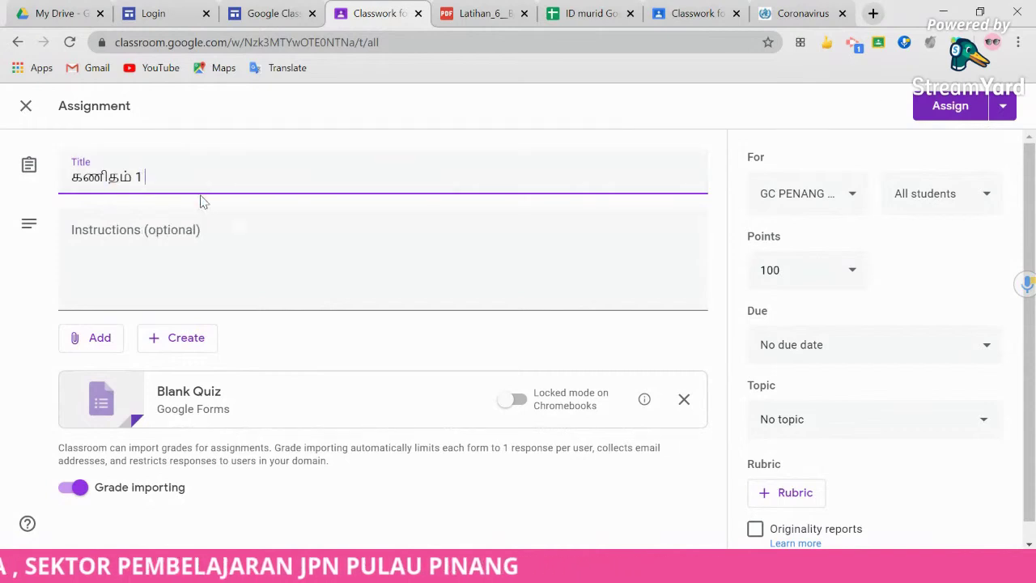
Step: Open the attached Blank Quiz in Forms and retitle it 'கேள்வி 1'
click(267, 414)
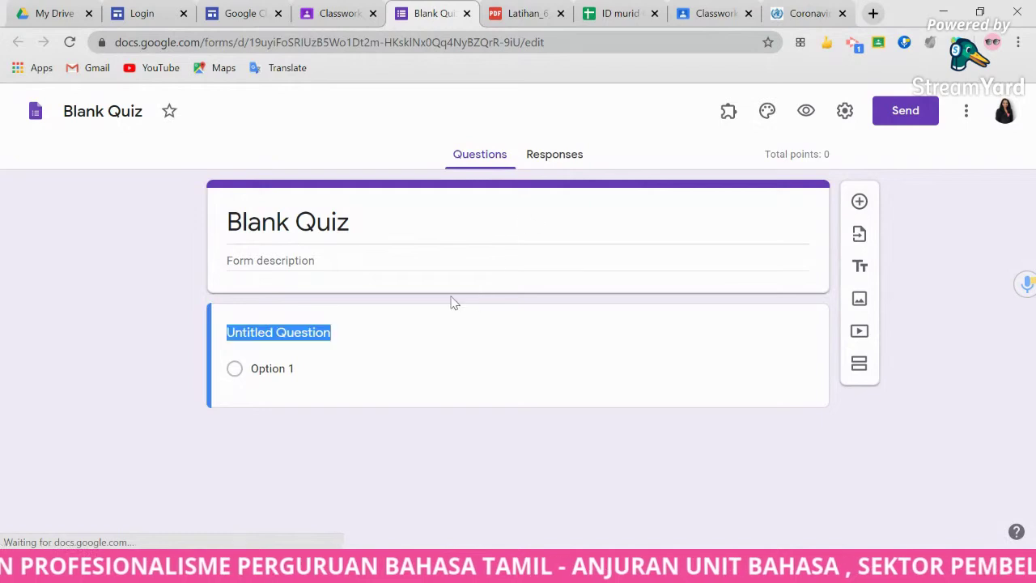
click(388, 209)
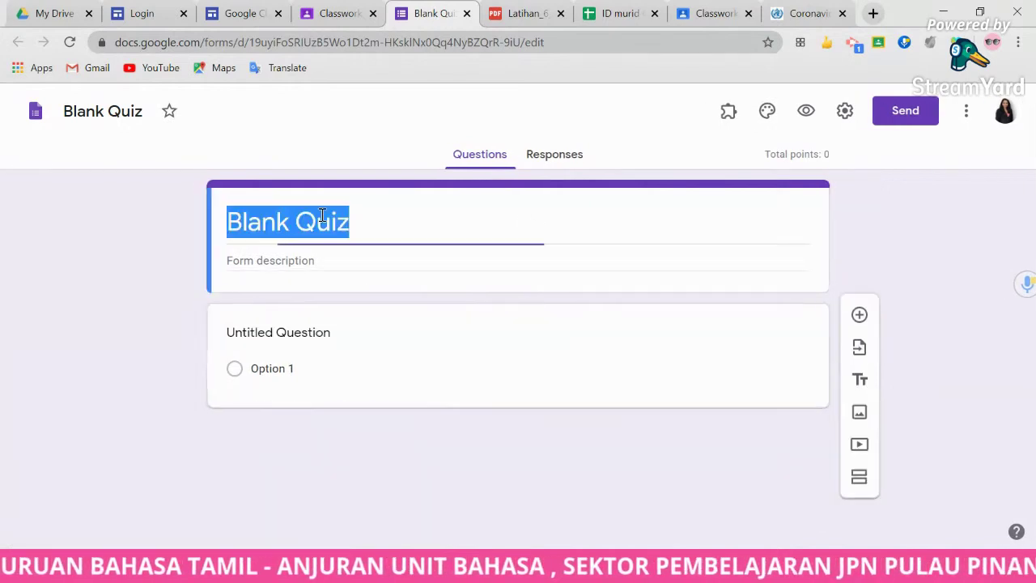
text(ke)
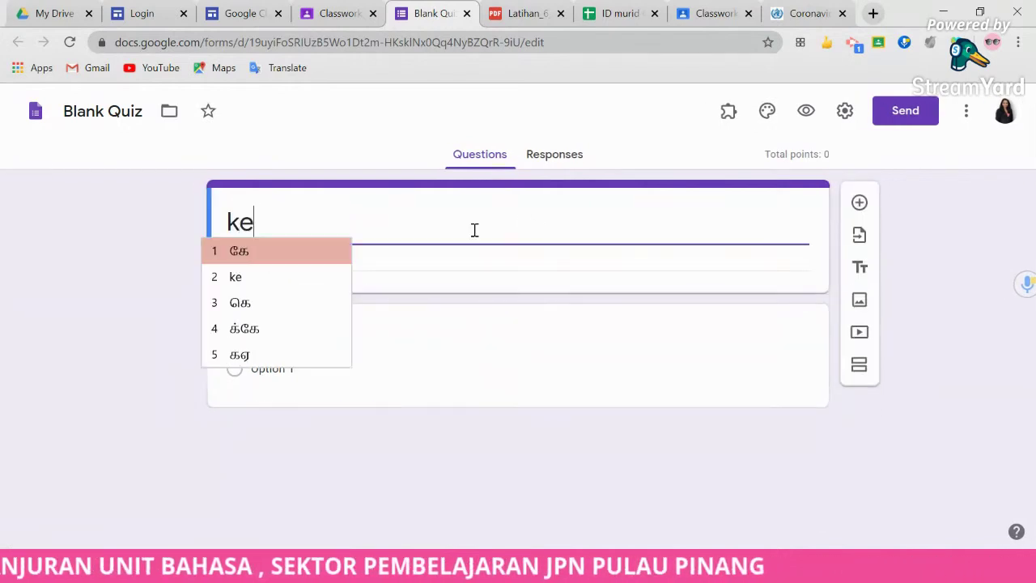
text(l 1)
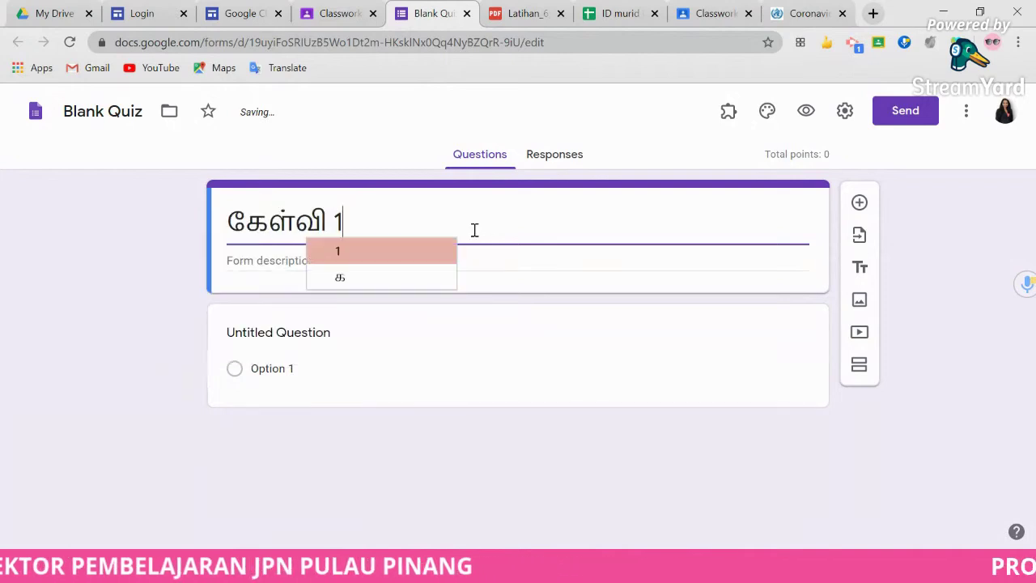
click(367, 245)
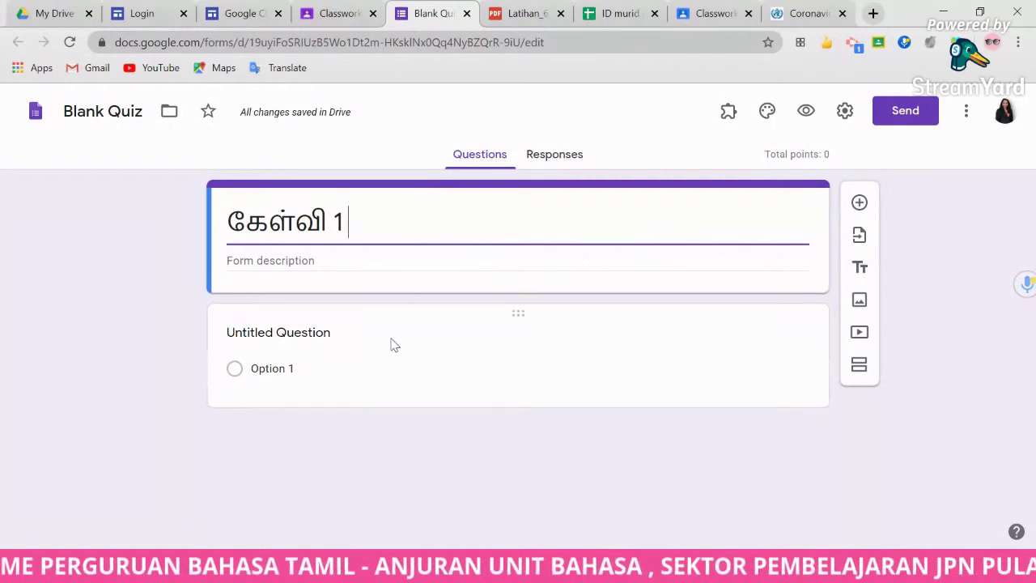
Step: Enter the first question as 30+20= with 50 as its first answer choice
click(519, 313)
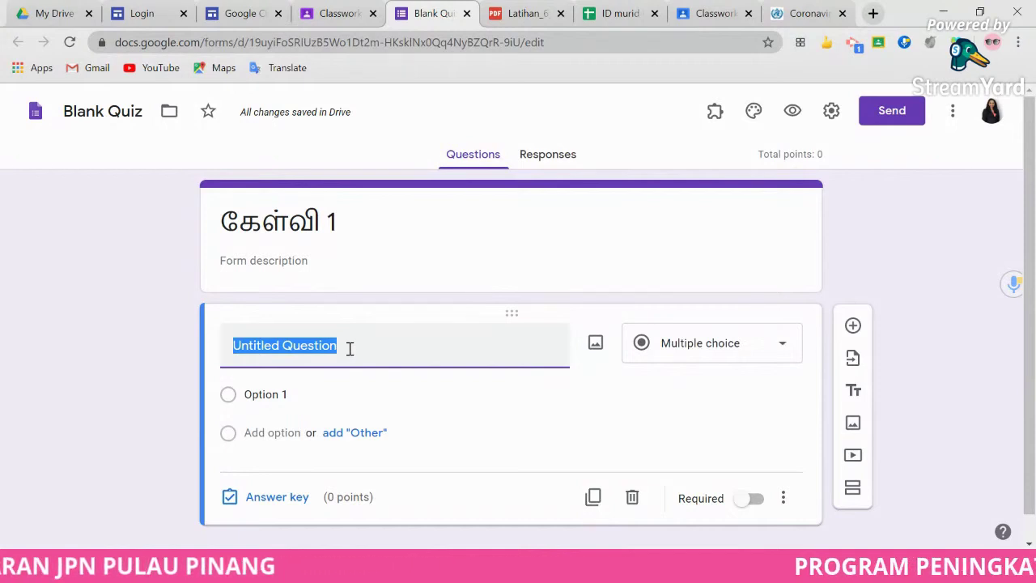
text(30)
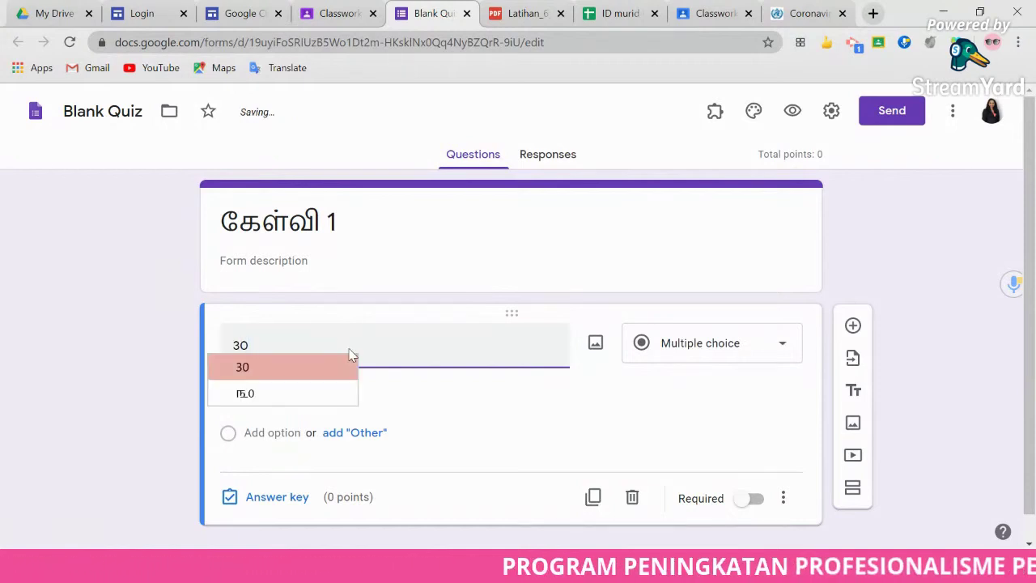
text(+20)
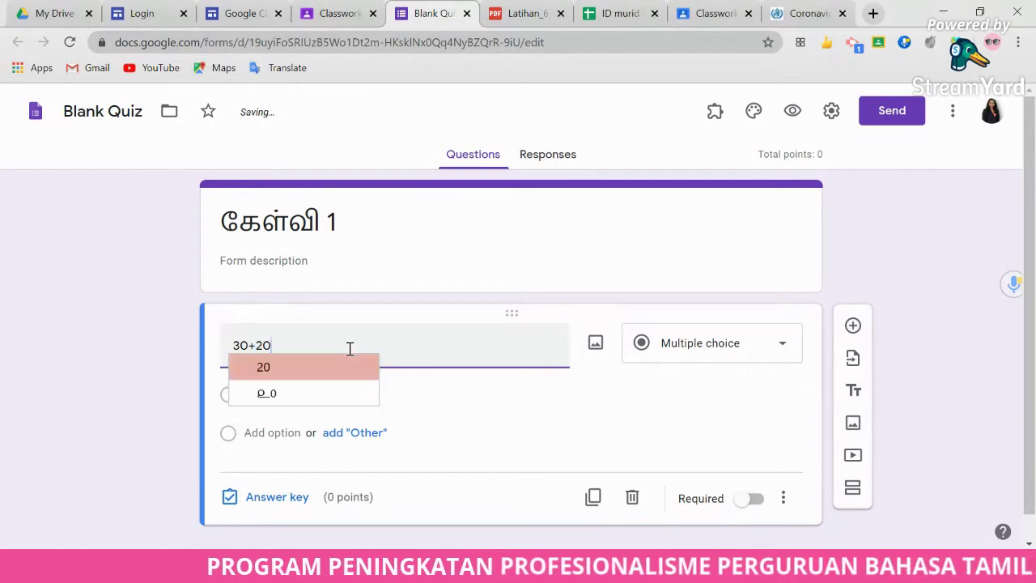
text(=)
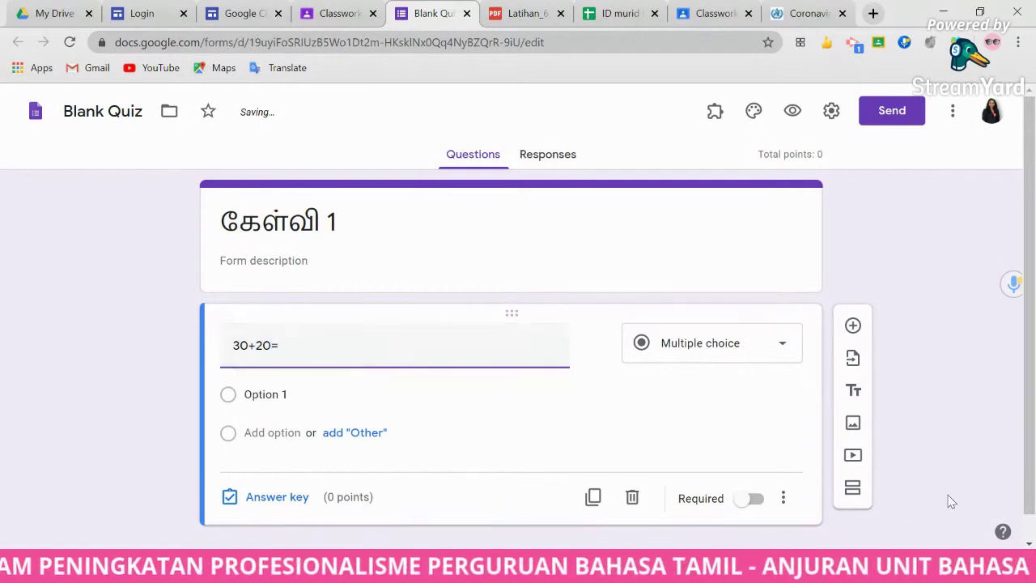
click(247, 393)
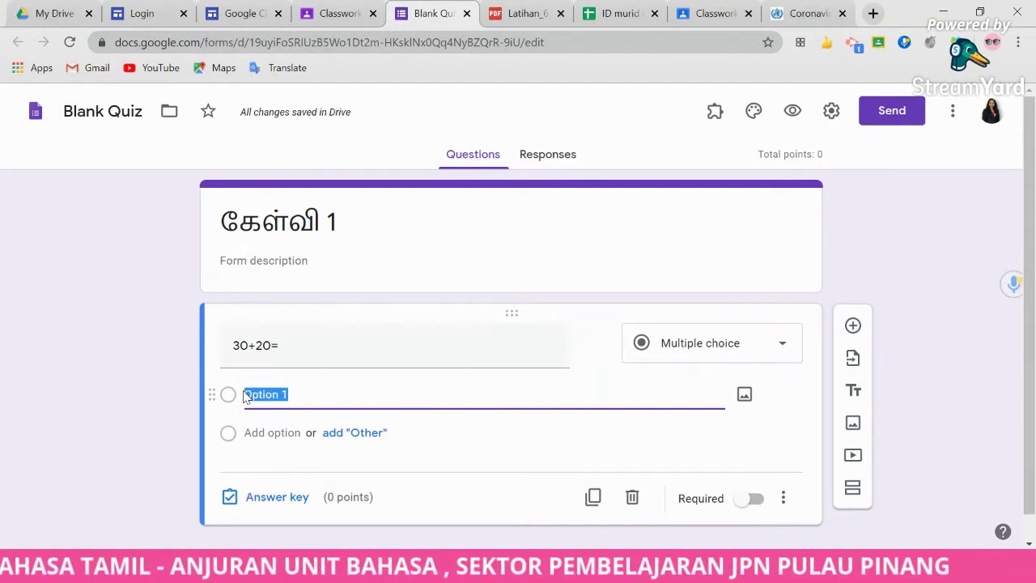
text(50)
click(461, 439)
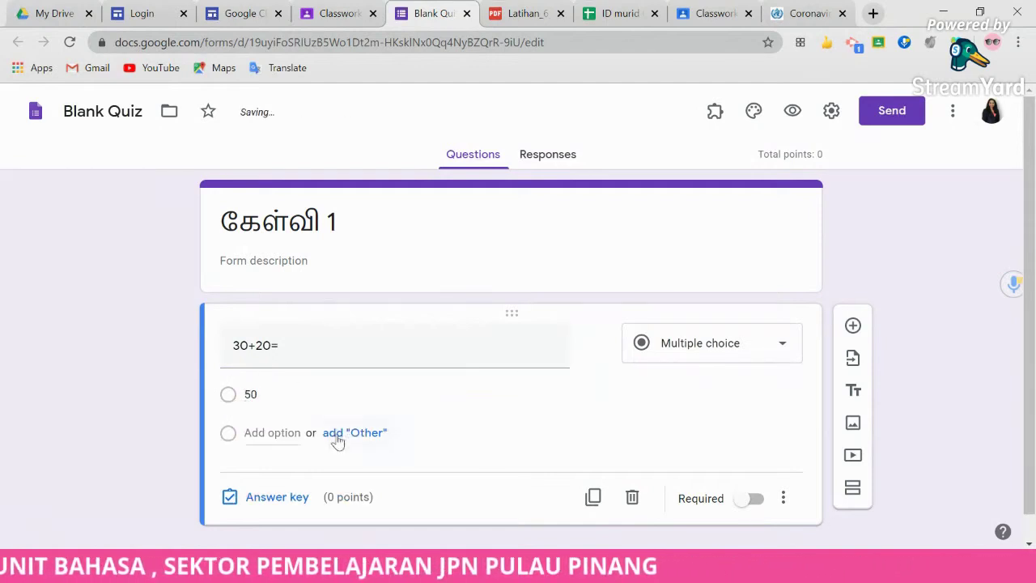
Step: Add 60, 70 and 80 as further answer choices
click(272, 433)
text(60)
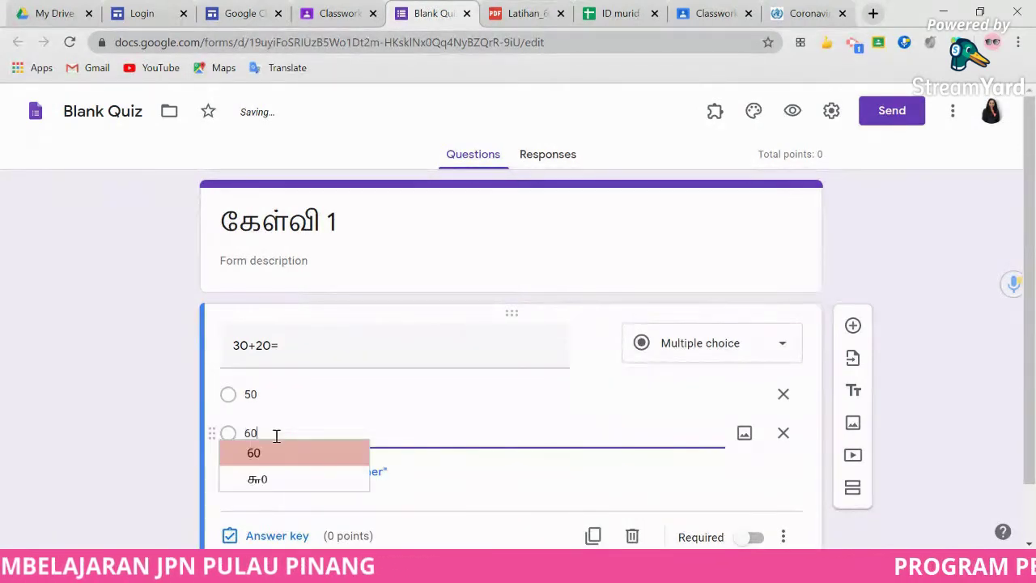
click(579, 434)
scroll(572, 437, down, 1)
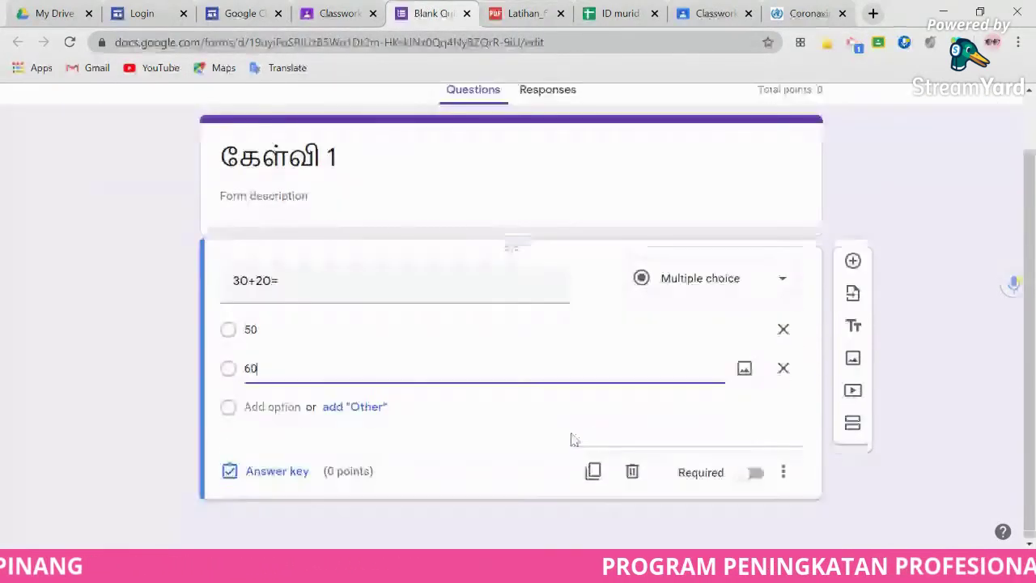
click(261, 414)
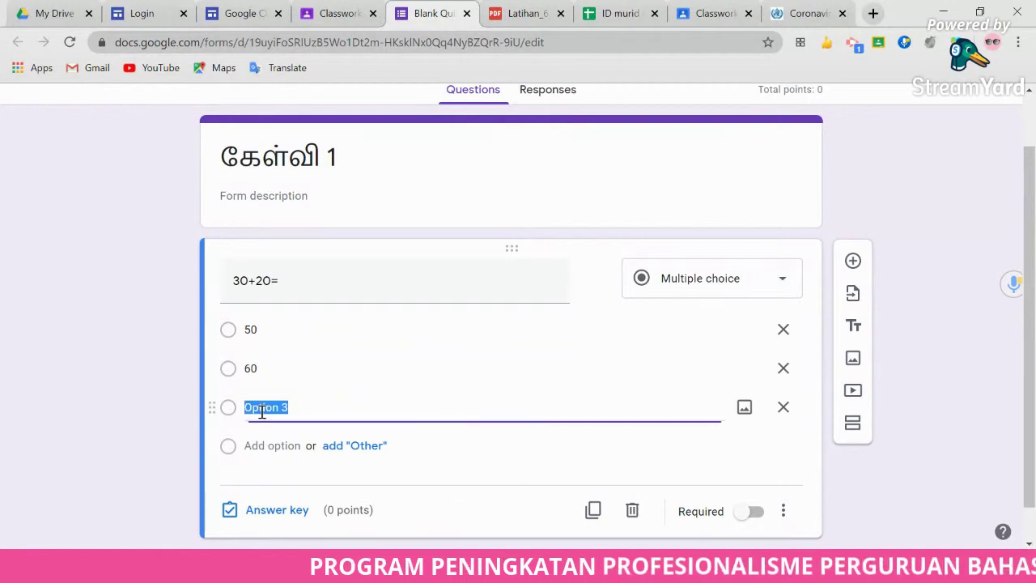
text(70)
key(Return)
key(Return)
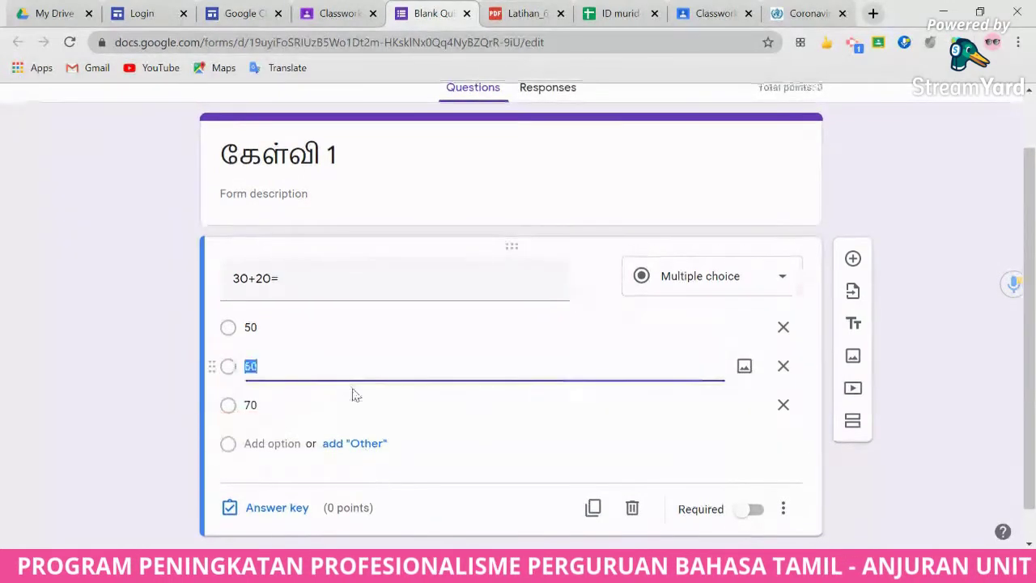
text(80)
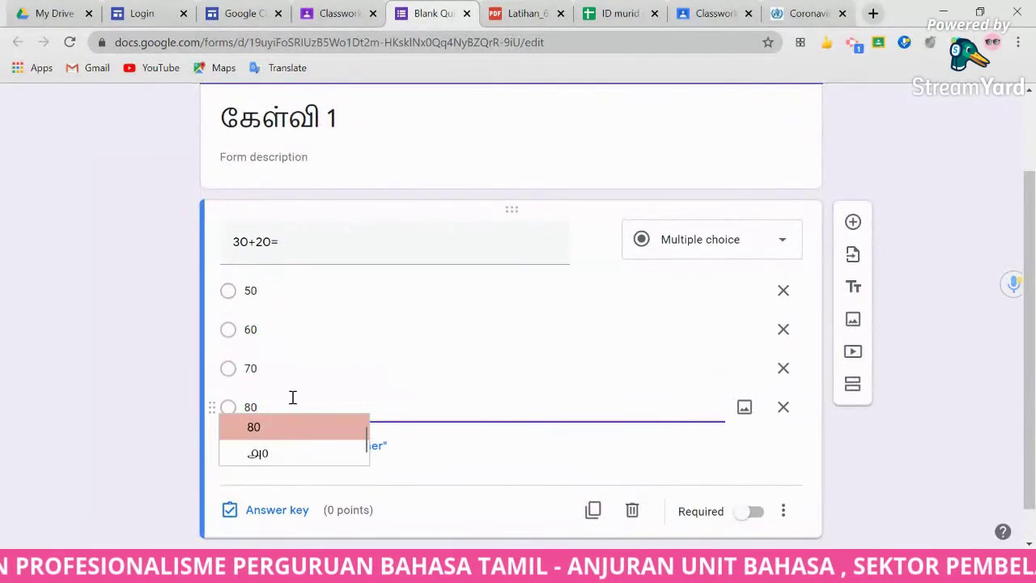
click(380, 368)
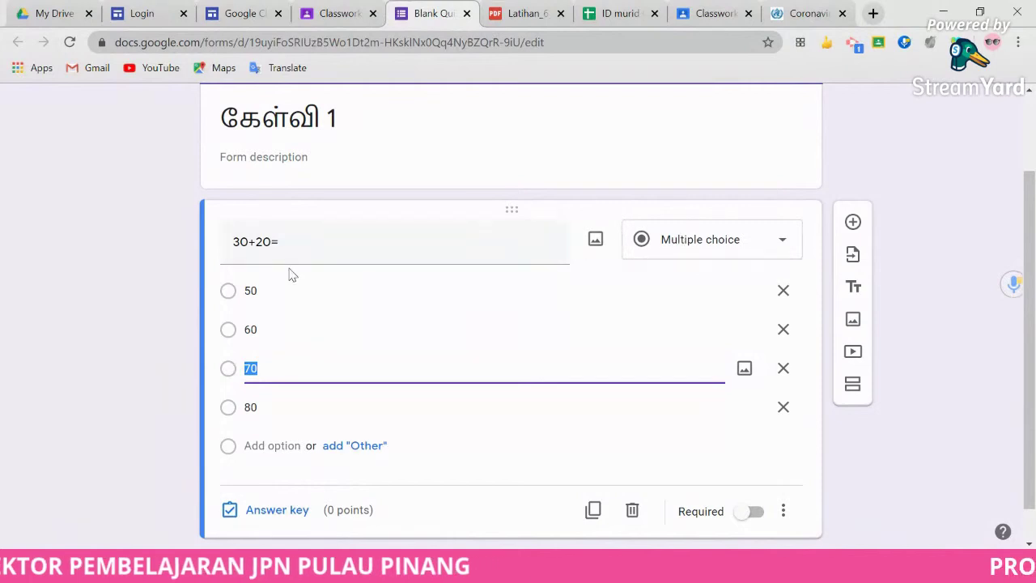
Step: Mark 50 as the correct answer worth 5 points and make 30+20= required
click(256, 512)
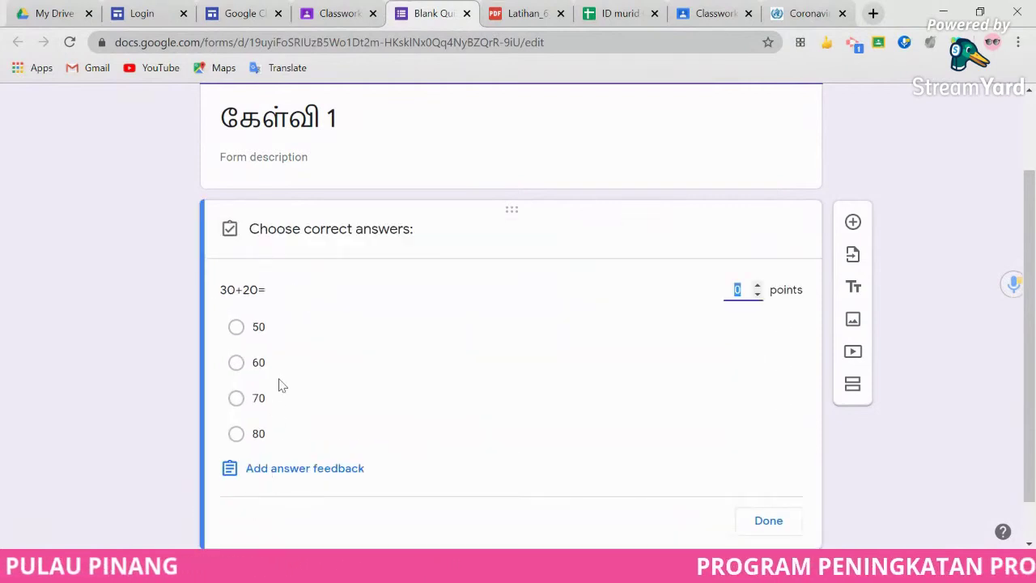
click(236, 328)
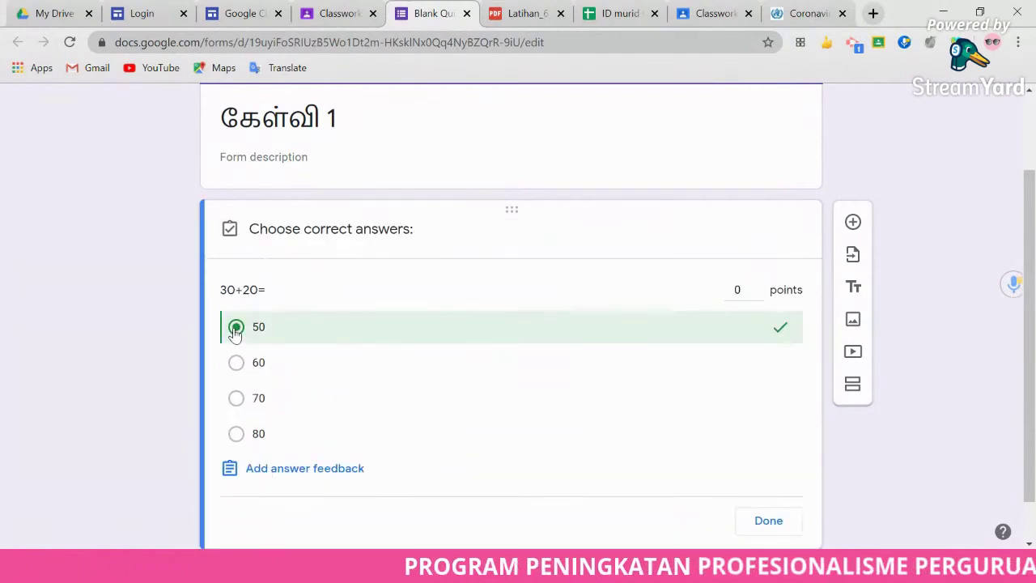
click(743, 289)
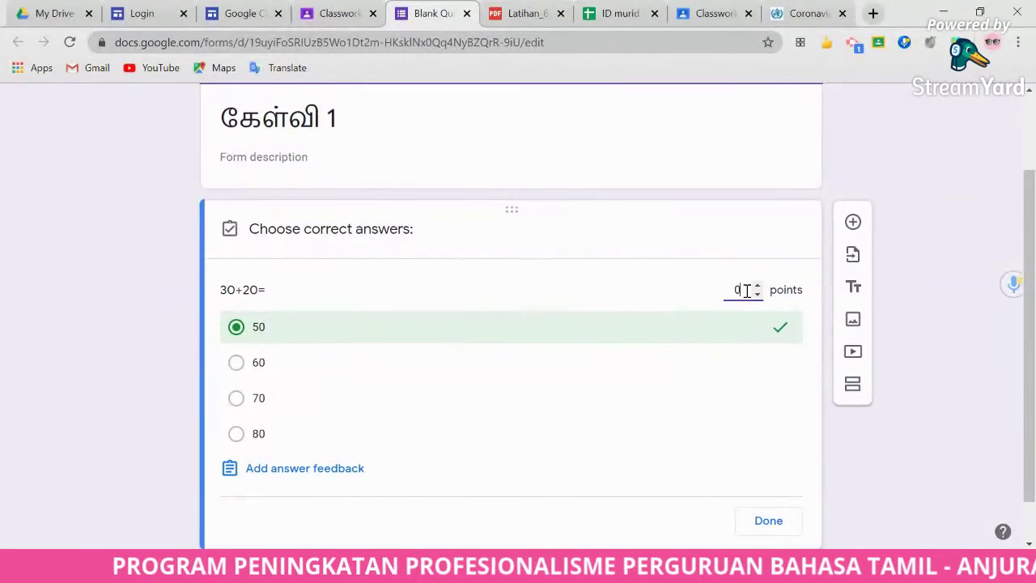
text(5)
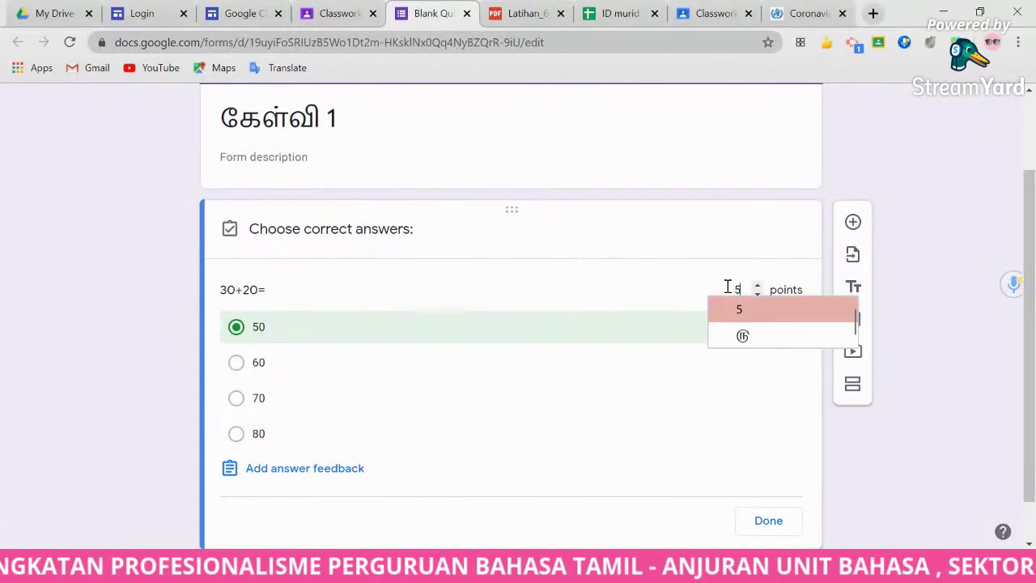
click(957, 354)
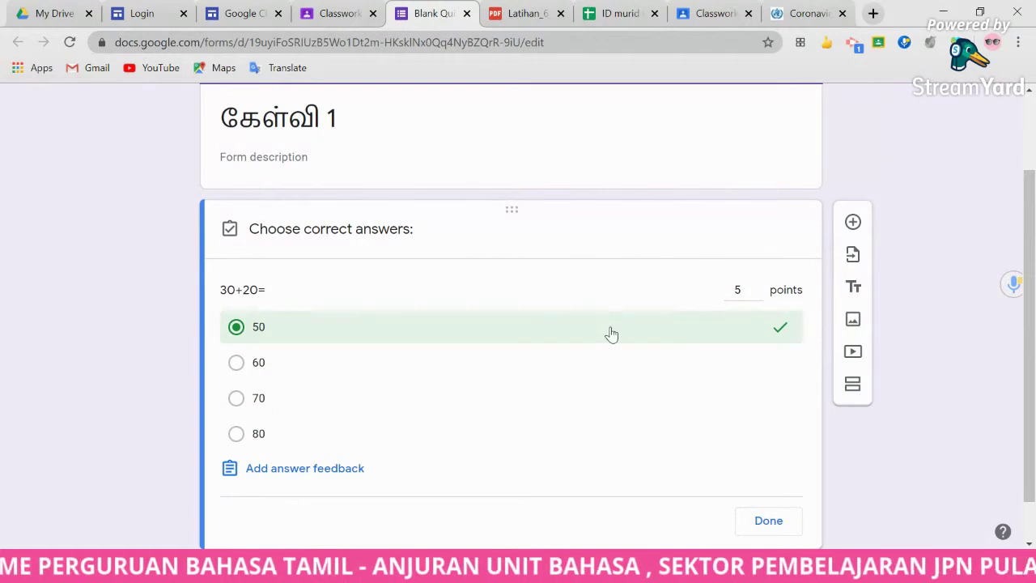
scroll(551, 348, down, 1)
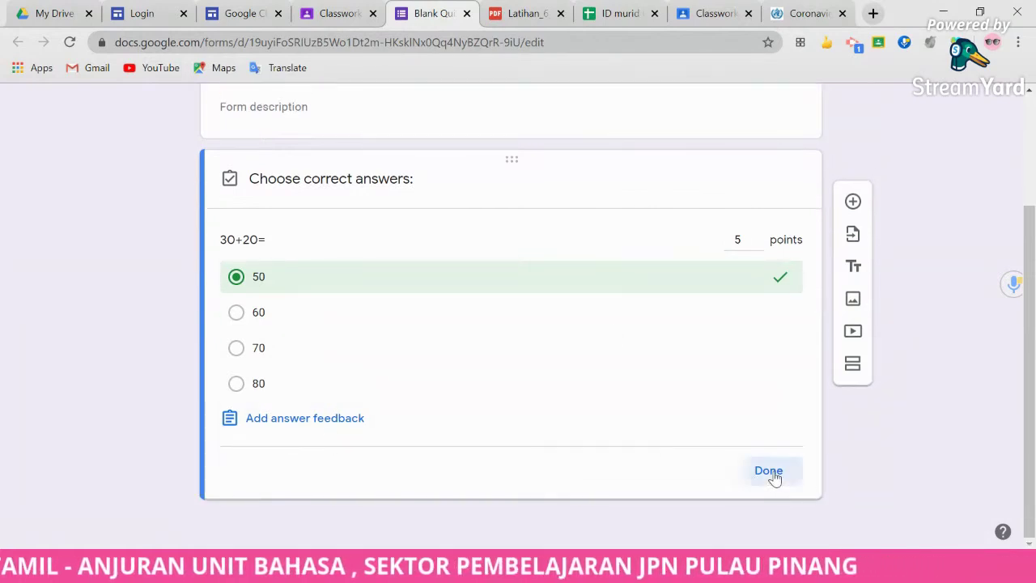
click(772, 476)
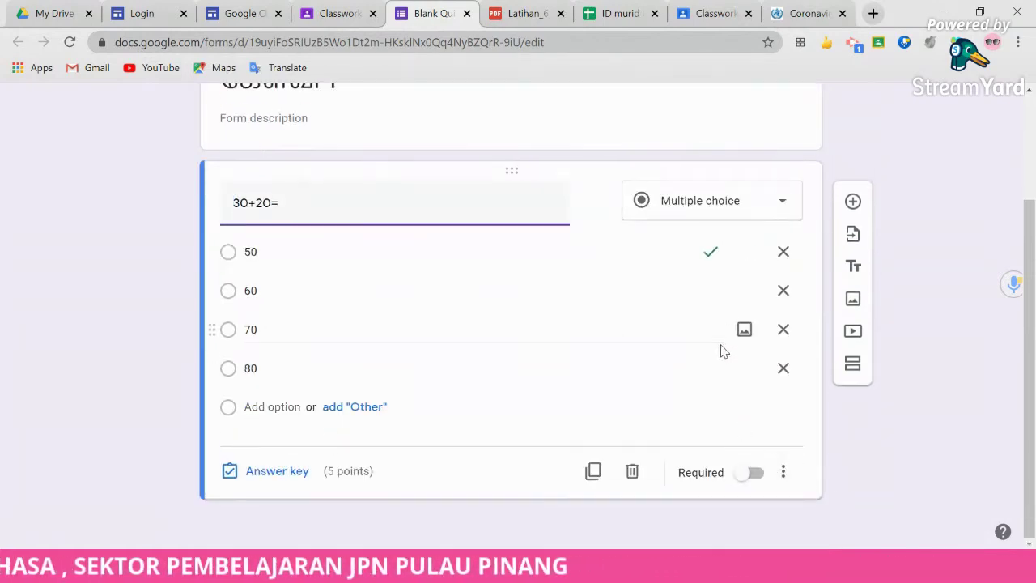
click(761, 475)
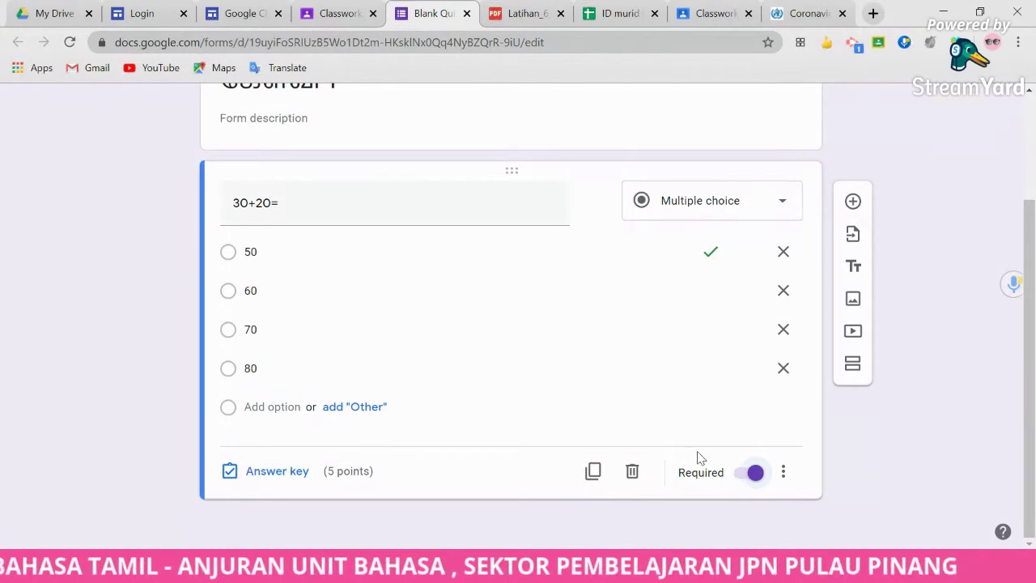
Step: Duplicate the 30+20= question and edit the copy to read 30+30=
click(593, 472)
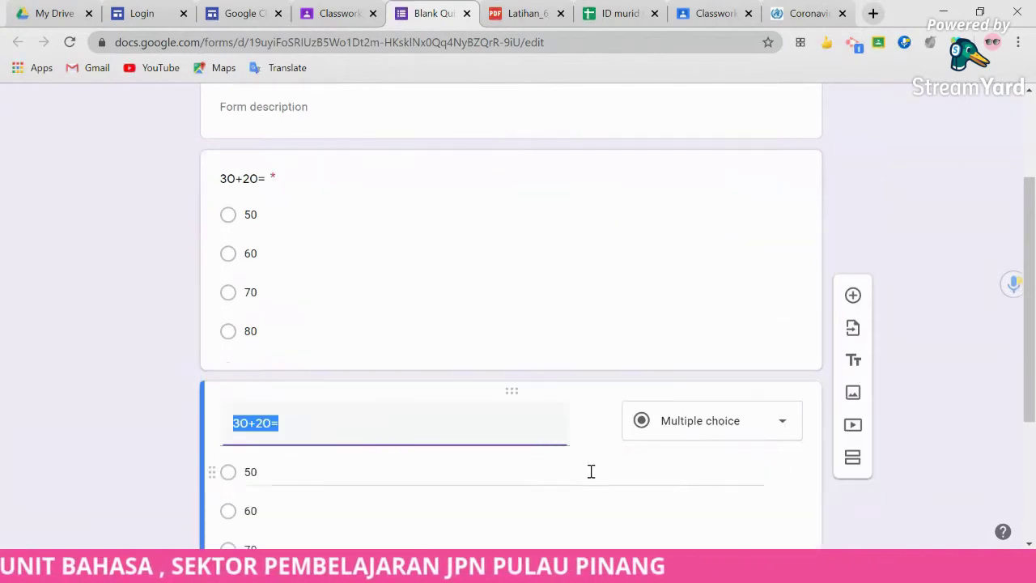
click(514, 162)
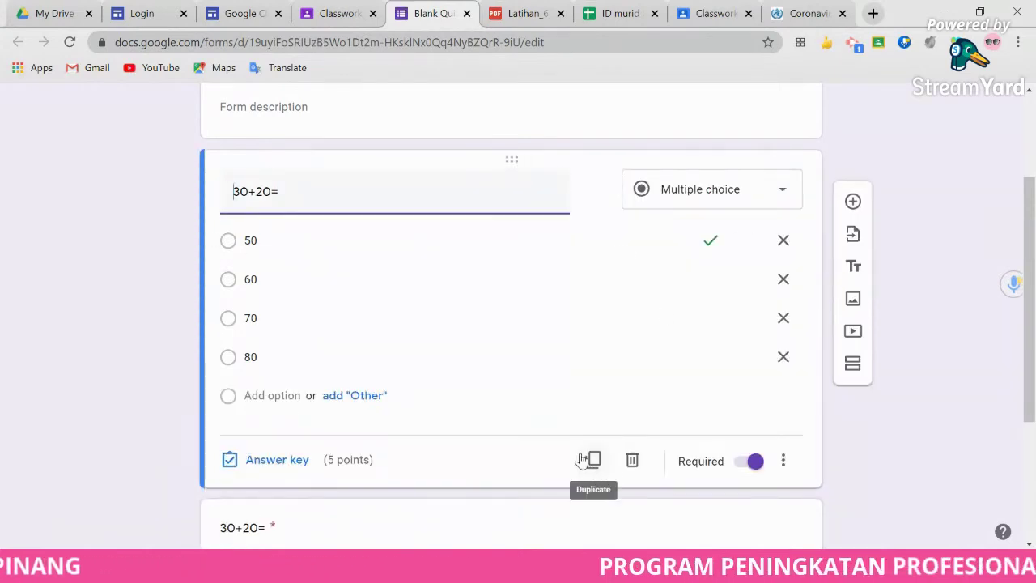
scroll(901, 428, down, 3)
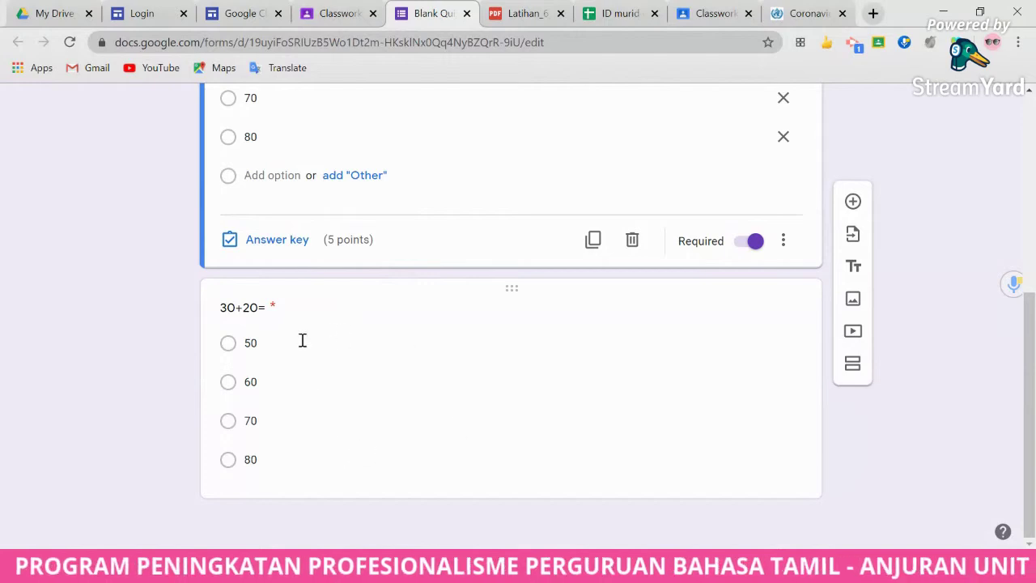
click(516, 289)
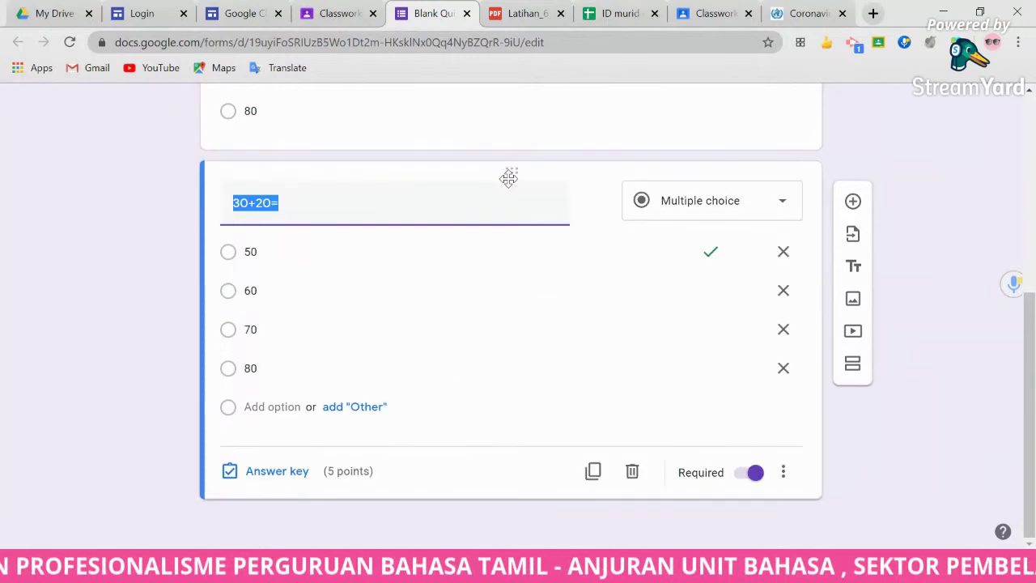
click(305, 215)
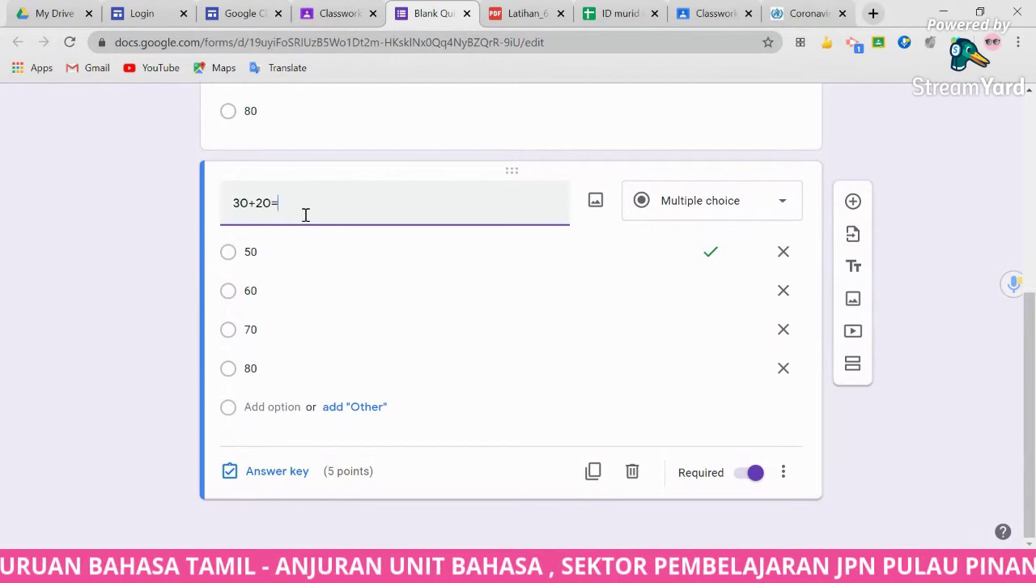
drag(256, 203, 263, 202)
text(3)
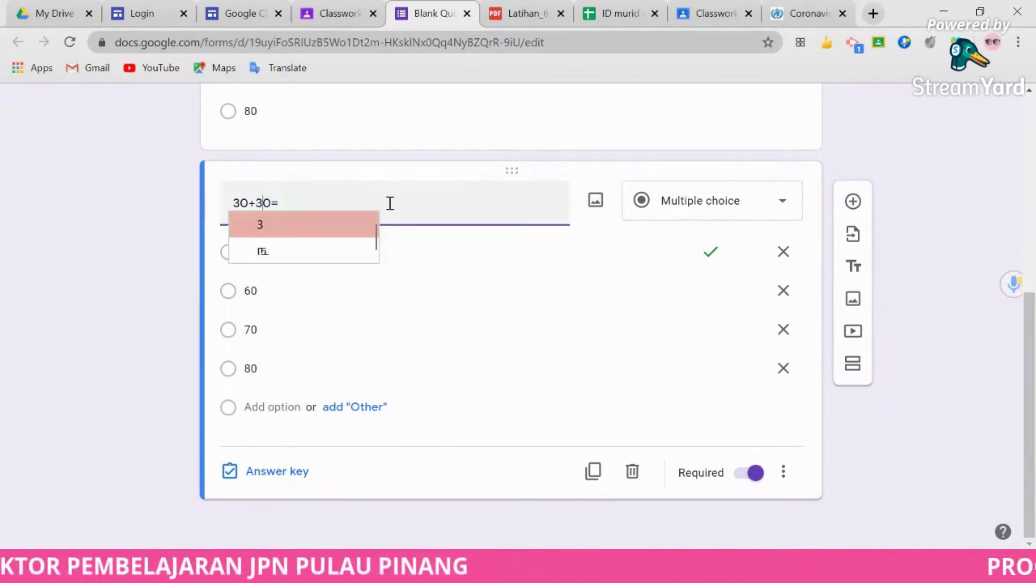
click(389, 203)
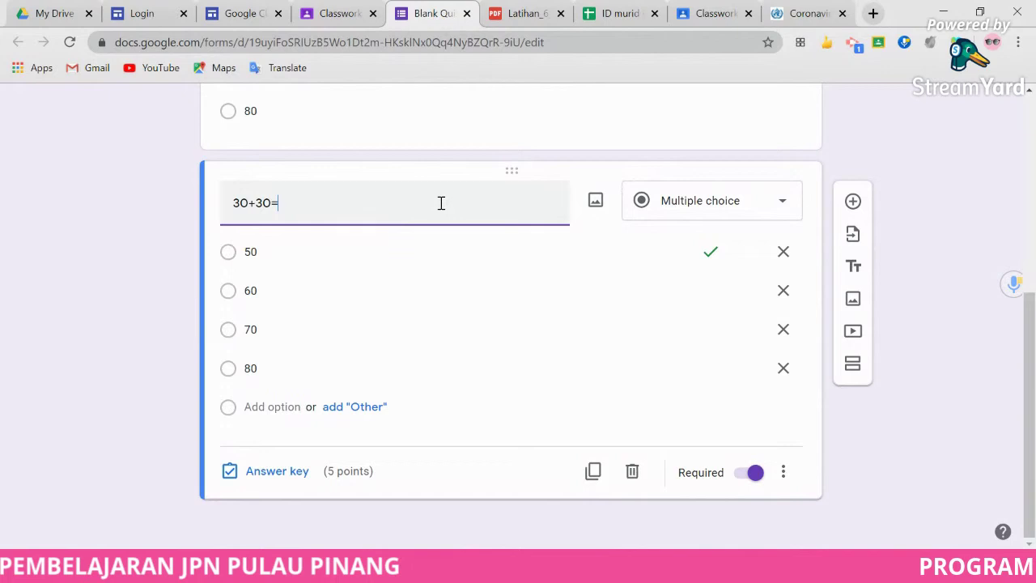
Step: Change the 30+30= answer key so 60 is the correct answer
click(273, 468)
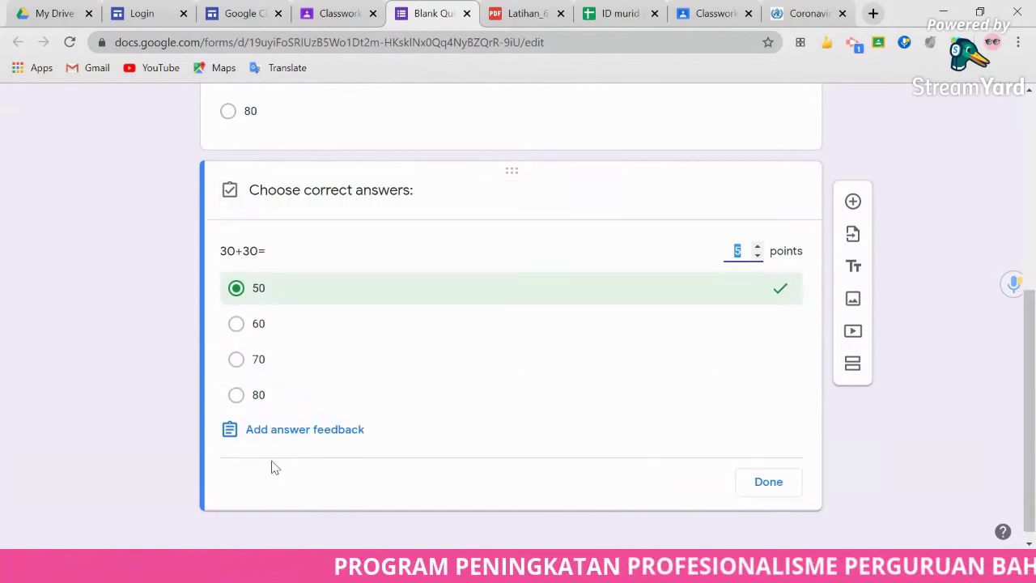
click(236, 292)
click(236, 326)
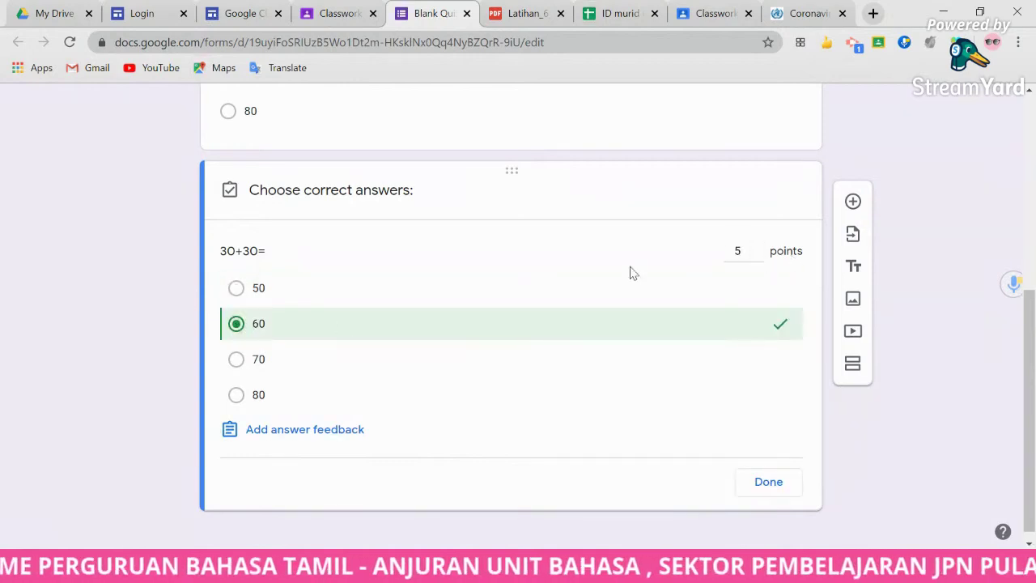
click(773, 489)
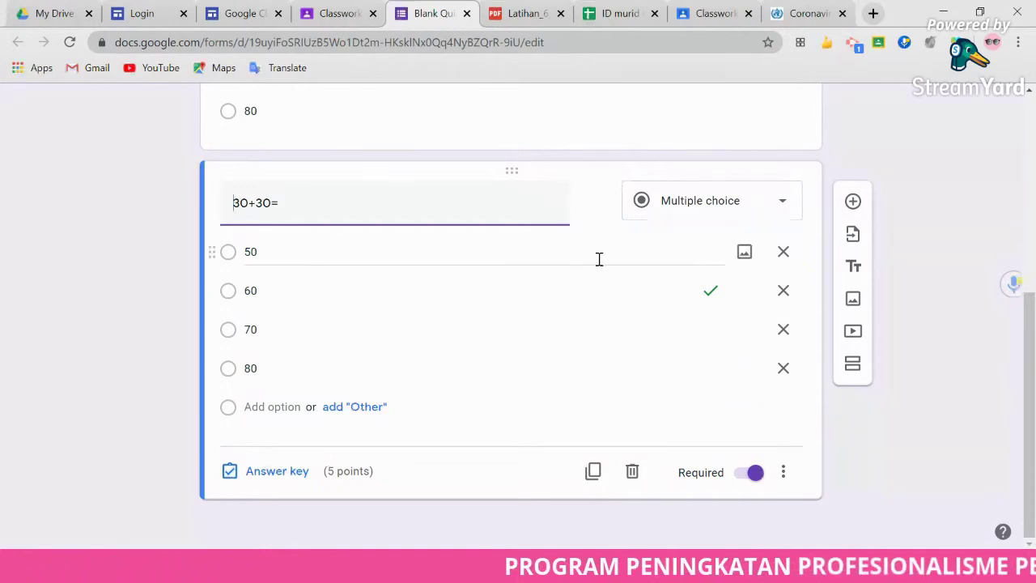
Step: Duplicate it as a 30+40= question with 70 as its 5-point correct answer
click(593, 471)
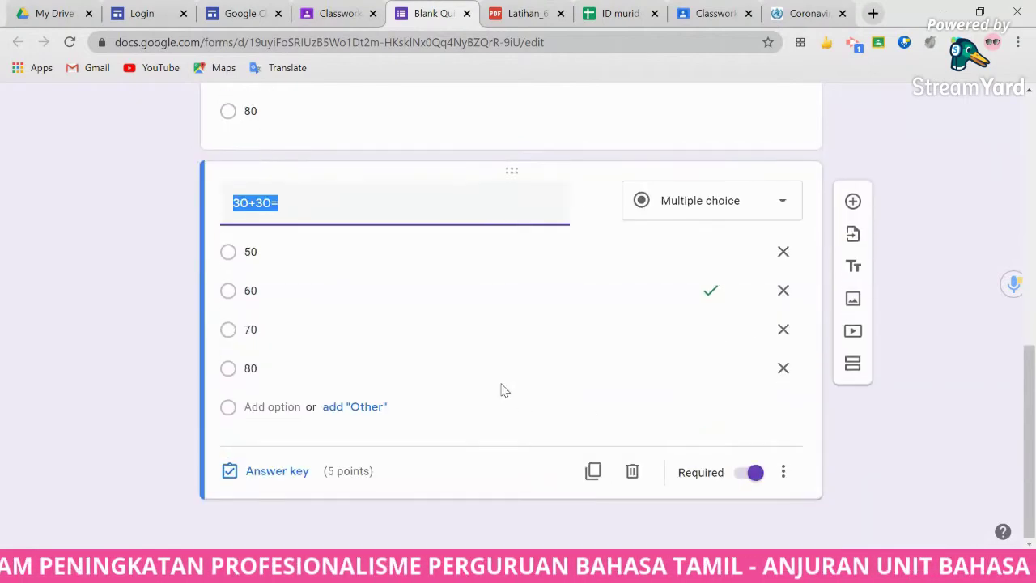
click(258, 203)
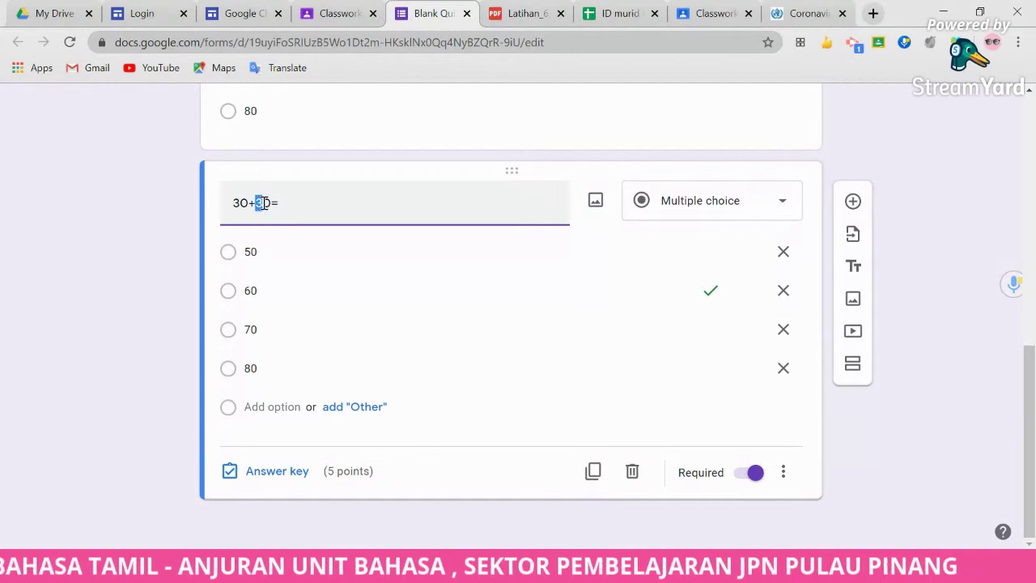
text(4)
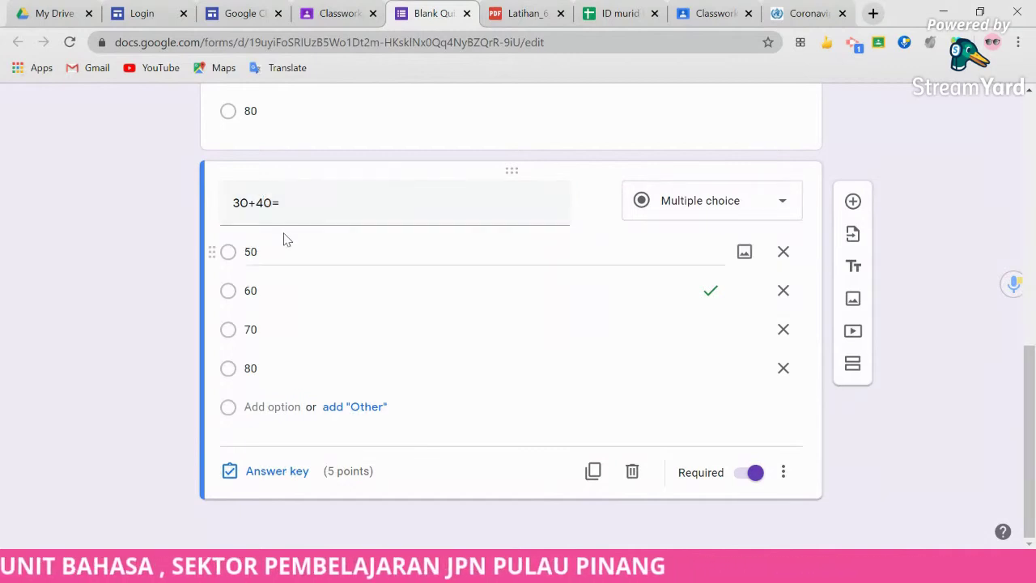
click(267, 470)
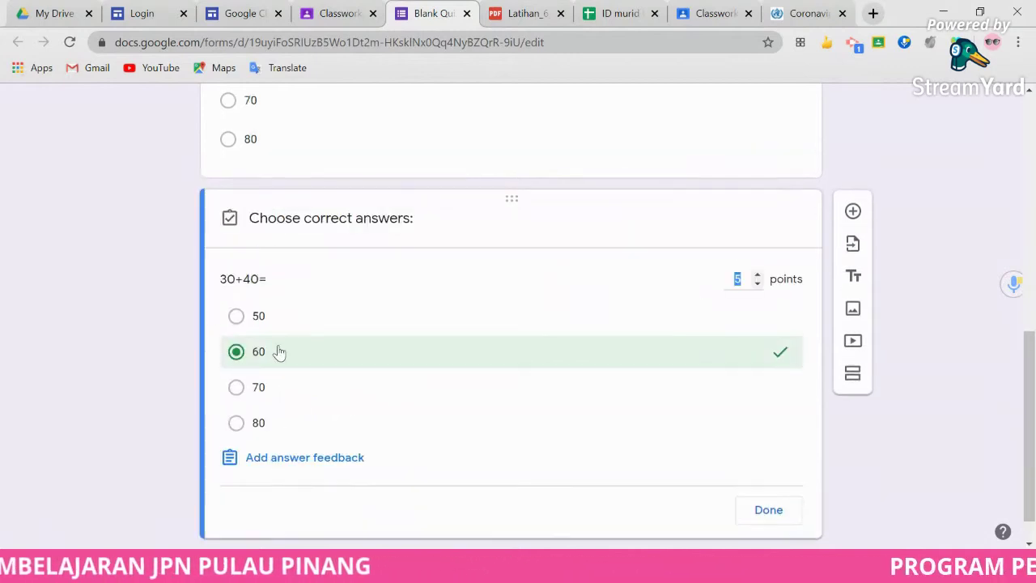
click(236, 352)
click(235, 389)
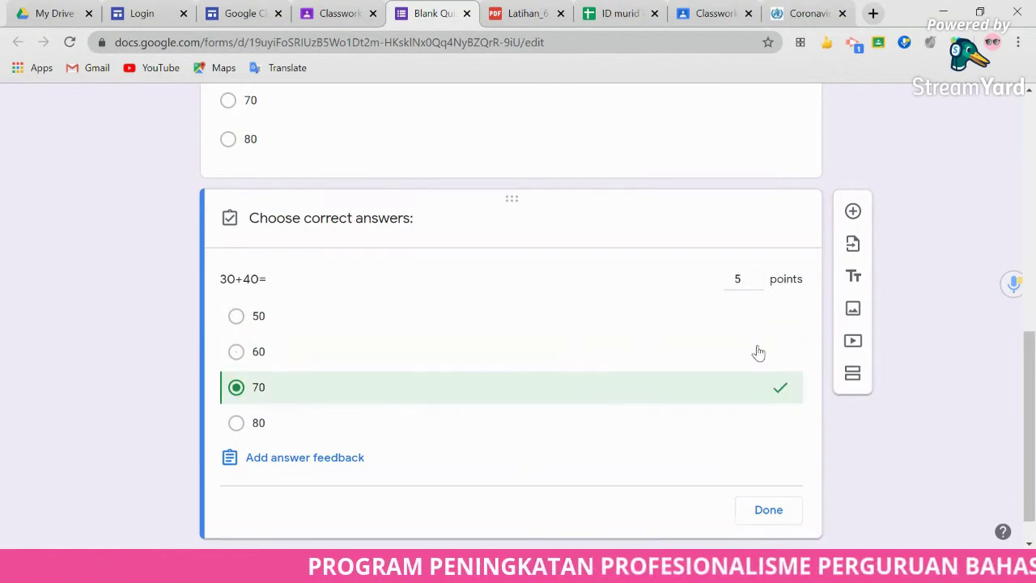
click(753, 509)
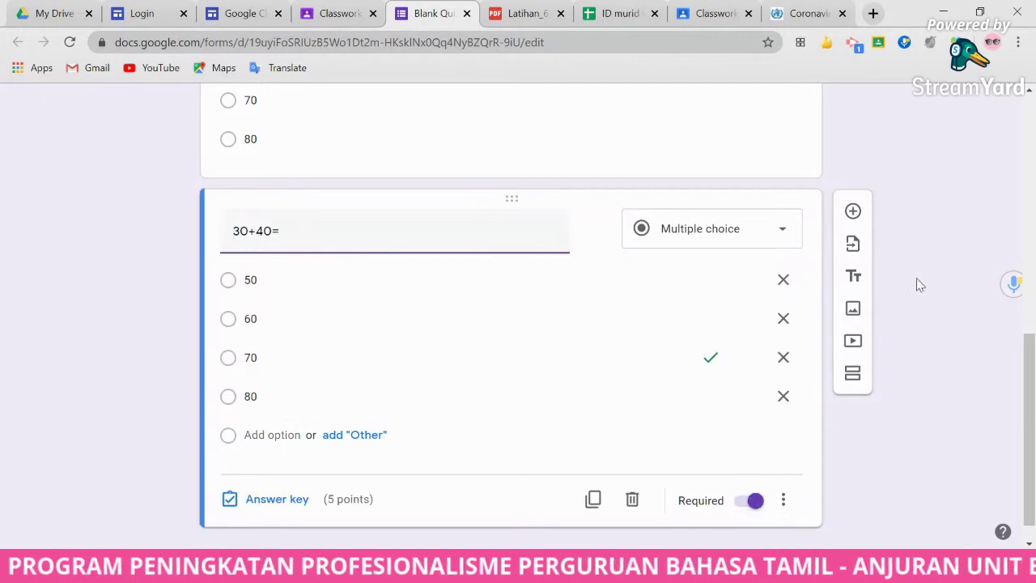
Step: Check the quiz totals 15 points and close the Forms tab to return to Classroom
scroll(937, 300, up, 8)
scroll(939, 304, up, 2)
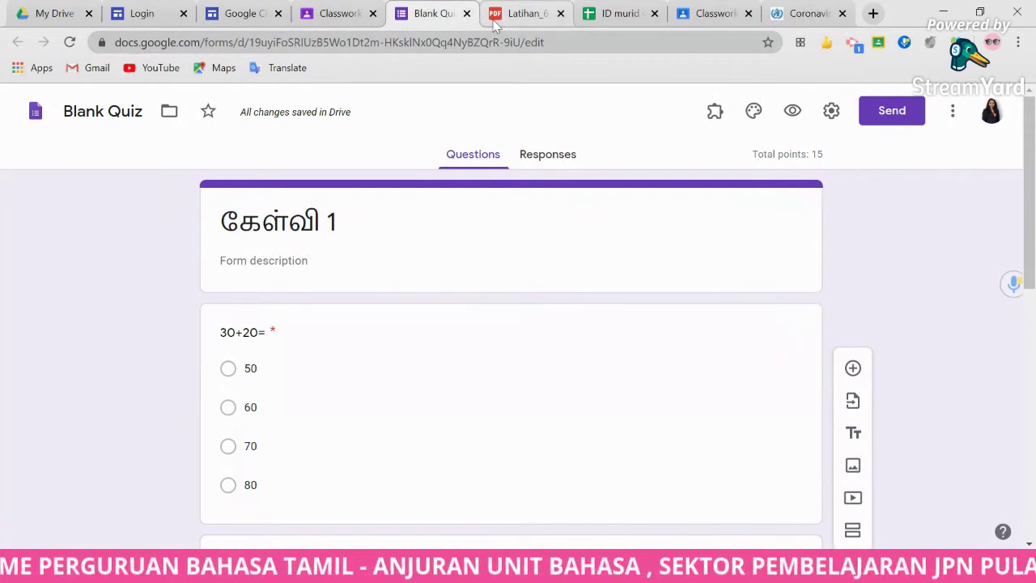
click(466, 14)
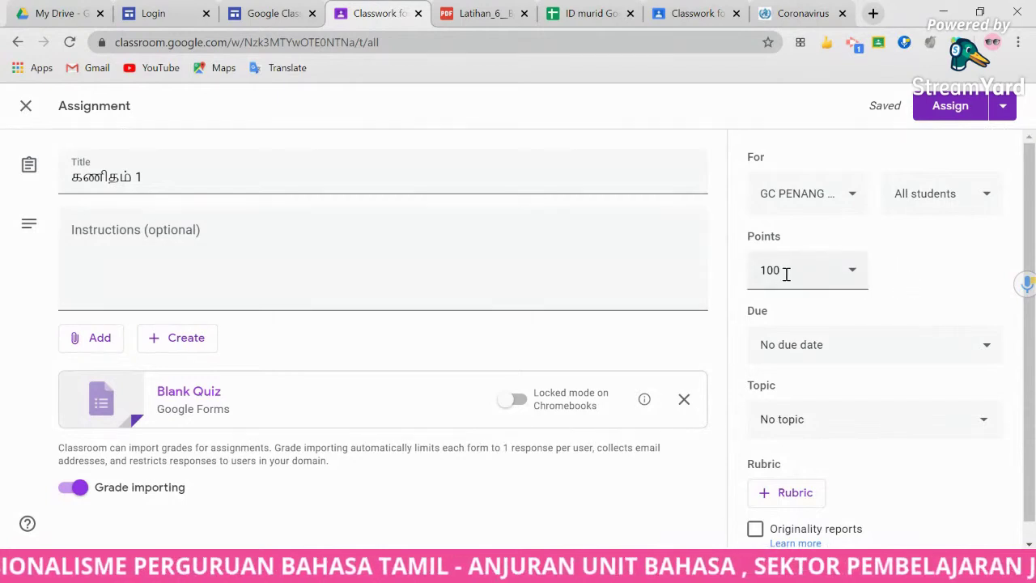
Step: Set the கணிதம் 1 quiz assignment to 15 points and post it
drag(786, 273, 763, 272)
text(15)
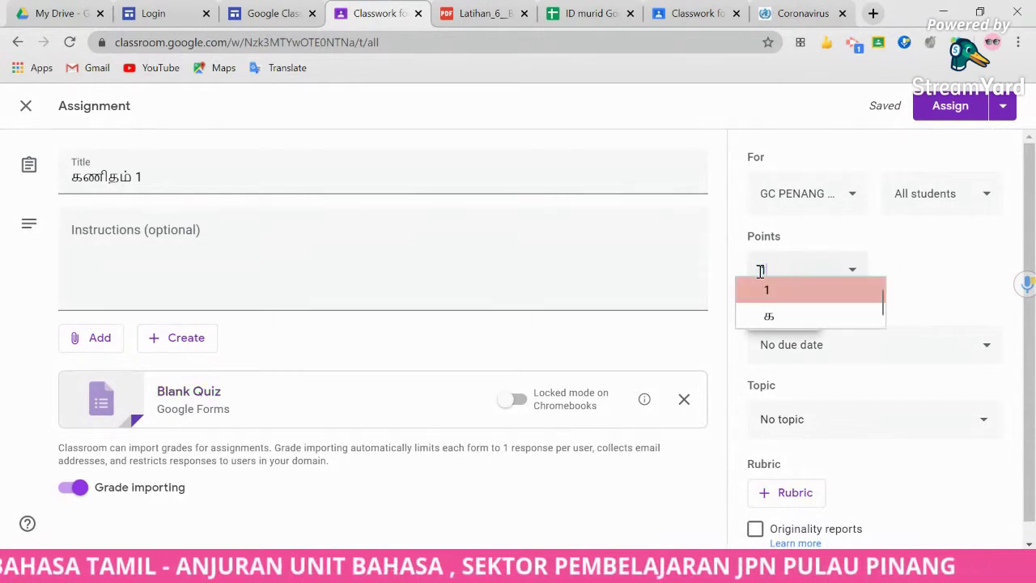
click(874, 301)
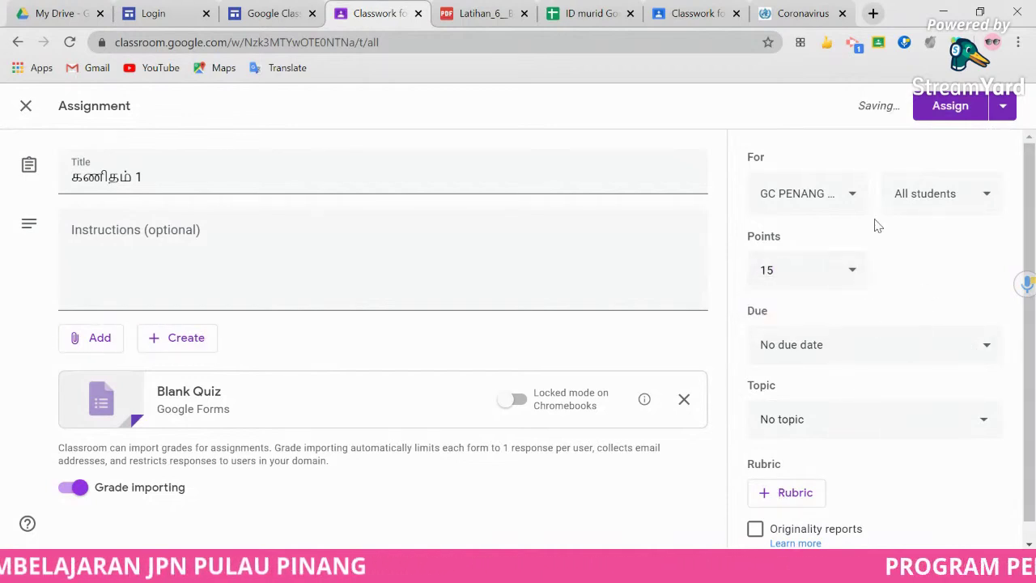
click(955, 110)
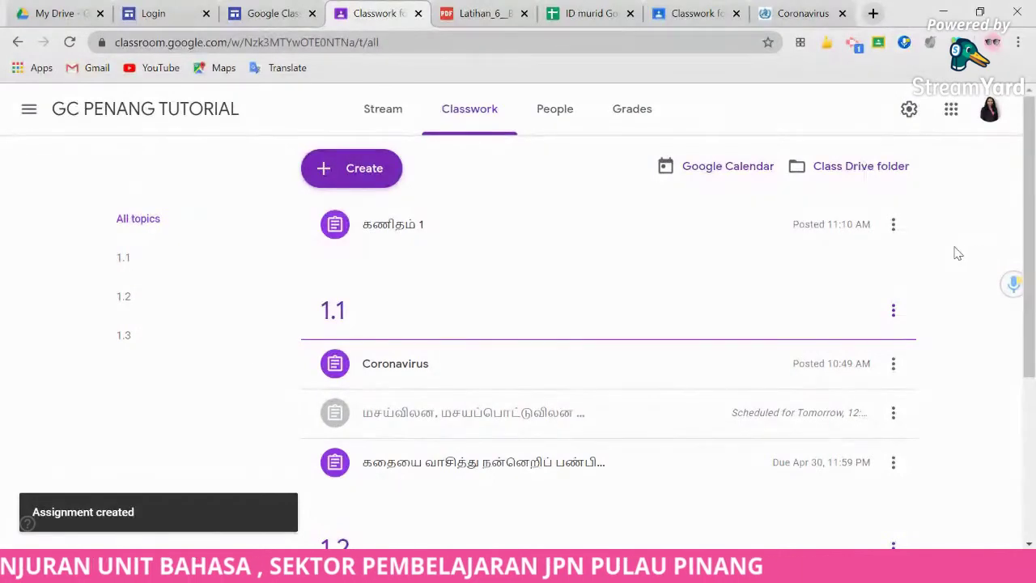
Step: Drag the கணிதம் 1 card into topic 1.2
drag(517, 226, 440, 462)
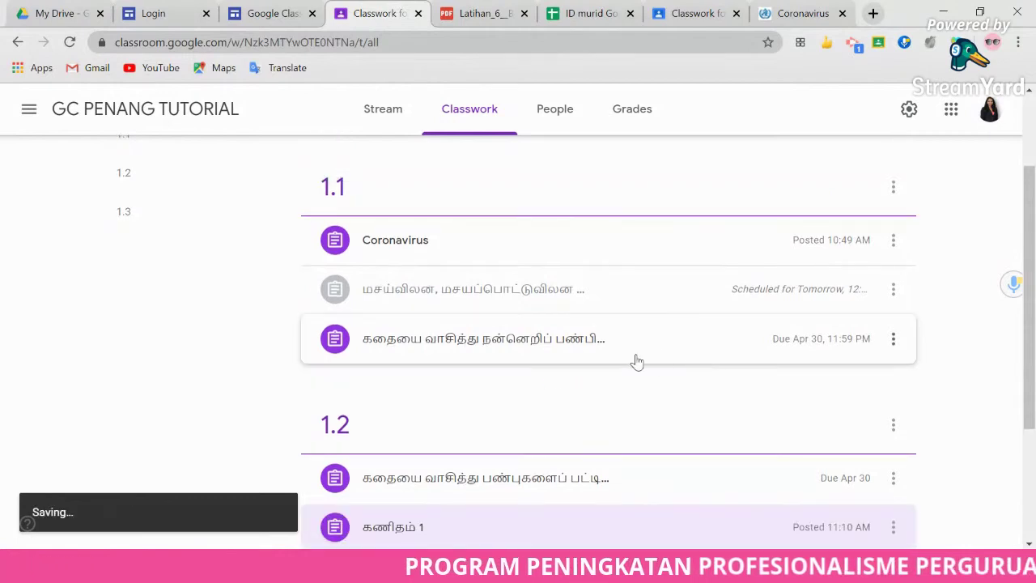
scroll(634, 375, down, 1)
scroll(634, 375, up, 2)
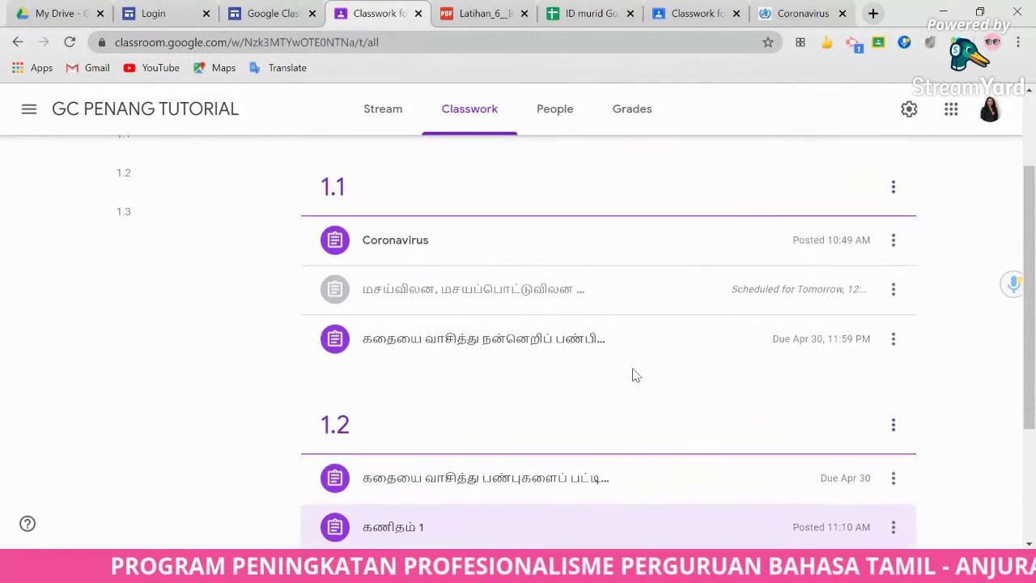
scroll(634, 375, down, 1)
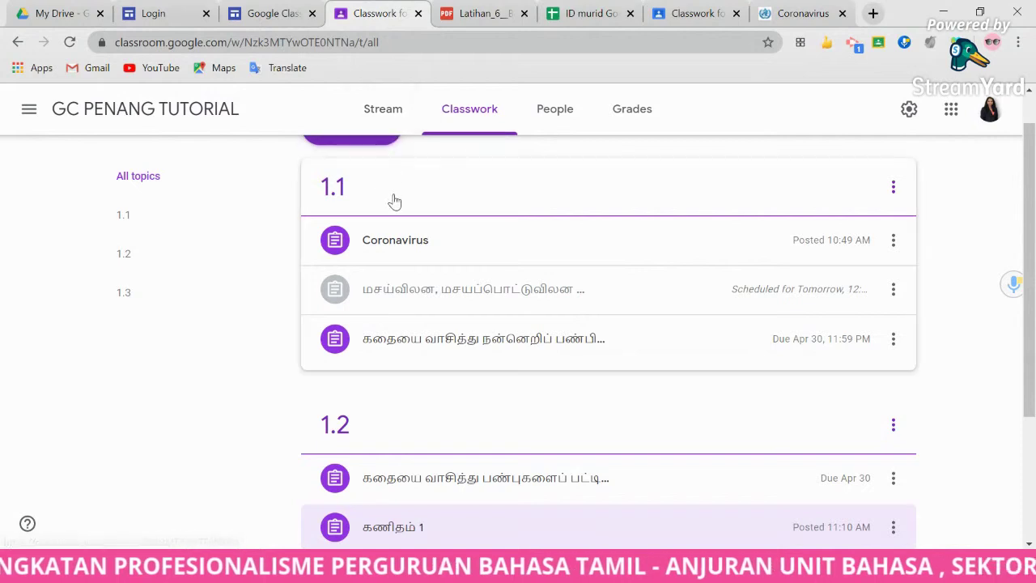
scroll(394, 202, up, 1)
click(365, 178)
Step: Create a question post and type 'இன்றைய காலை சிற்றுண்டி என்ன?' via Tamil transliteration
click(373, 267)
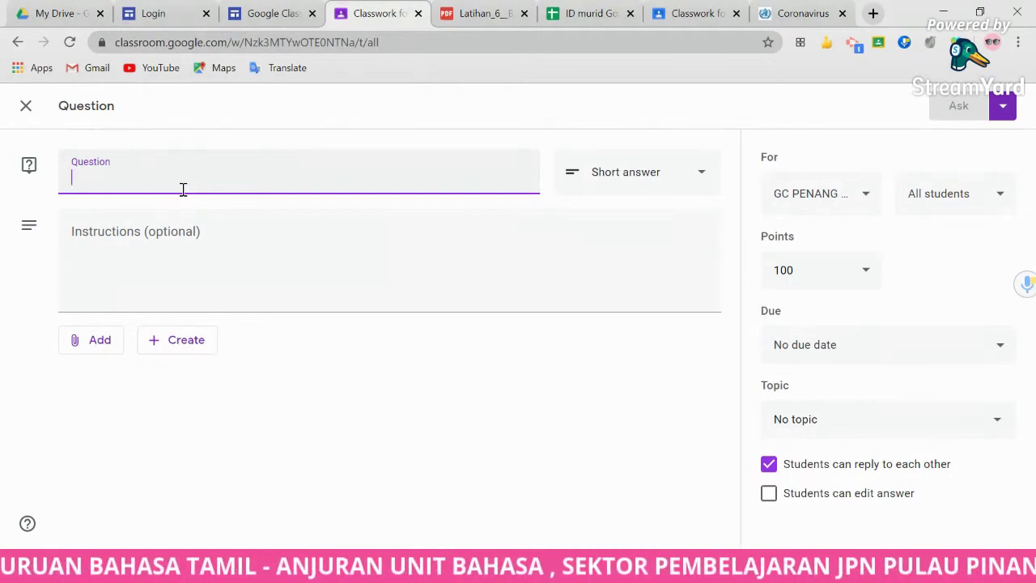
text(in)
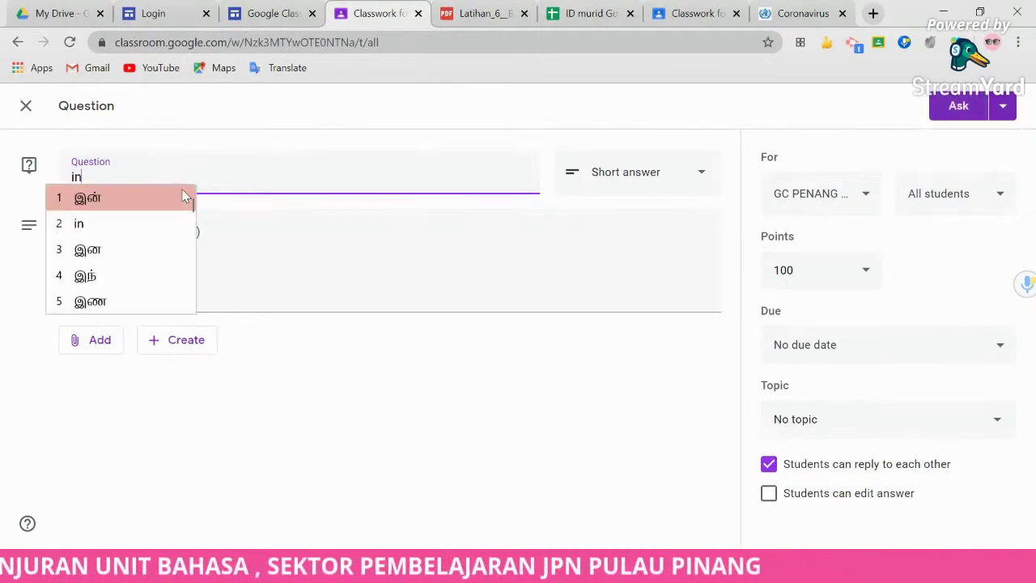
text(raiya kaala)
key(BackSpace)
key(BackSpace)
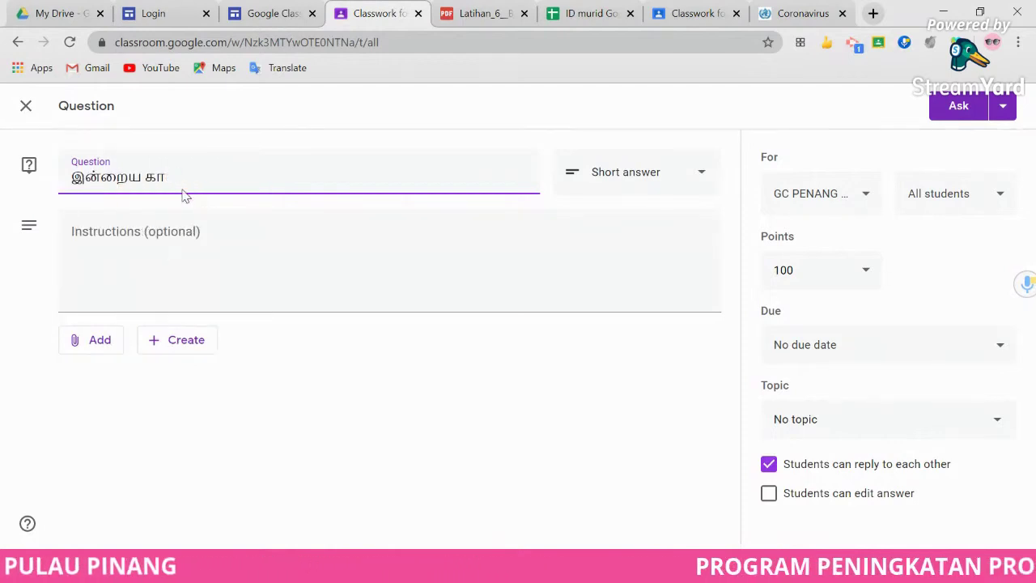
text(kaalai )
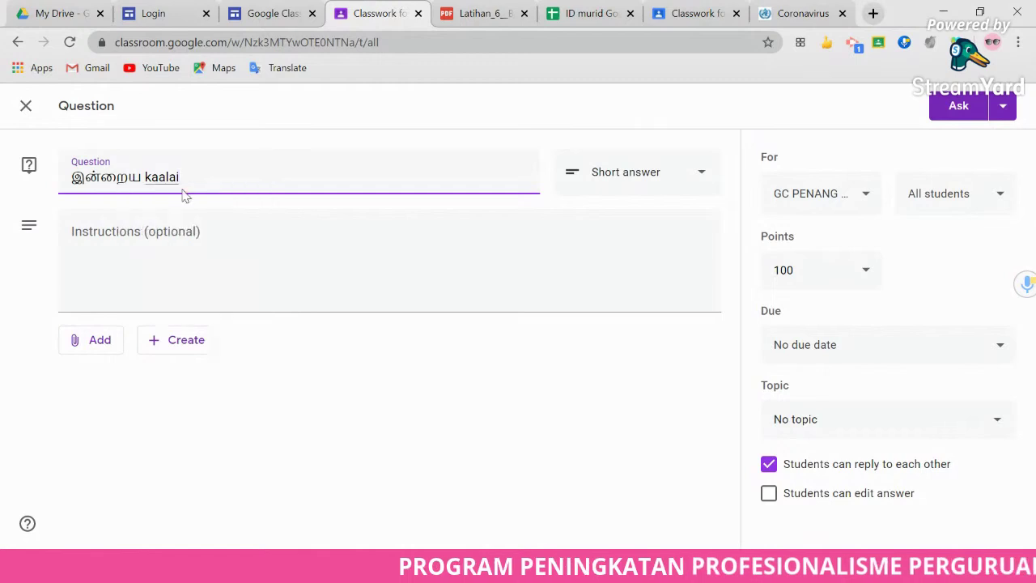
text(si)
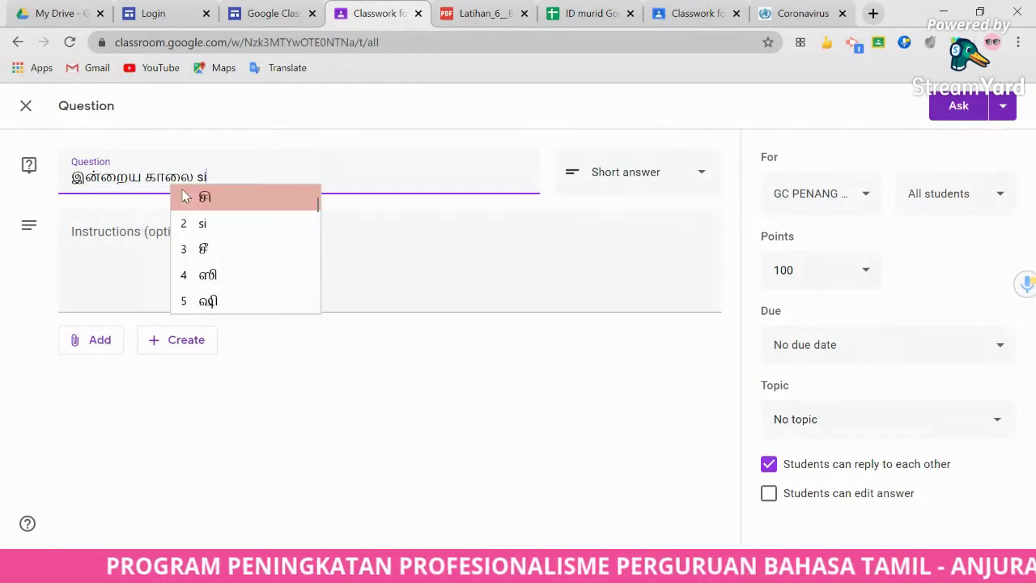
text(rrundi e)
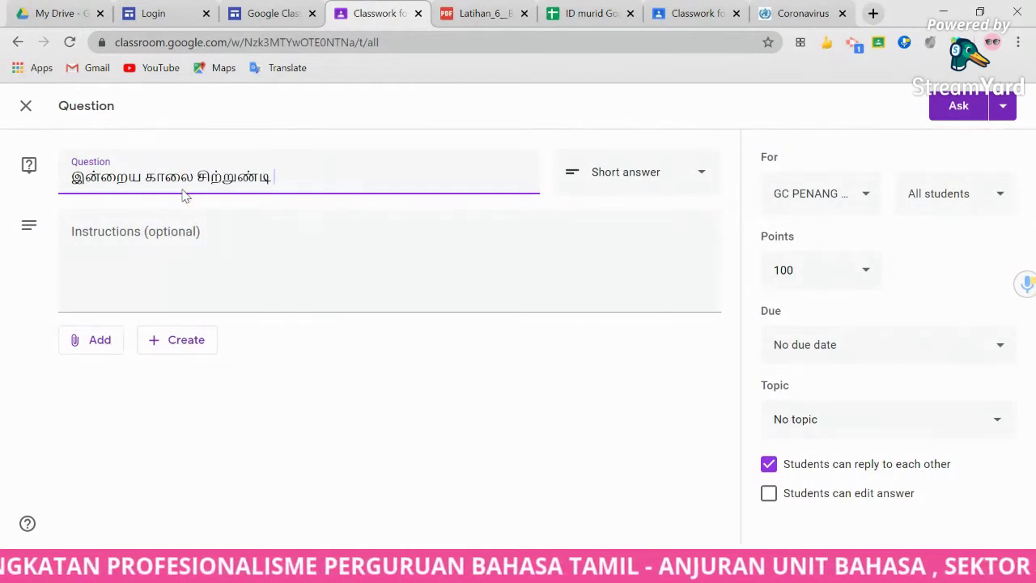
text(nna)
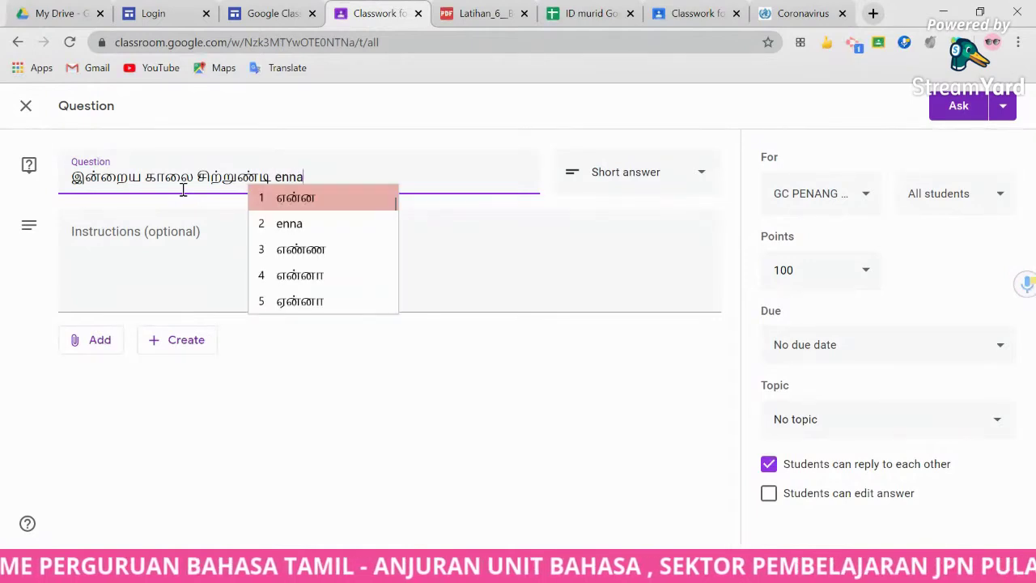
text(?)
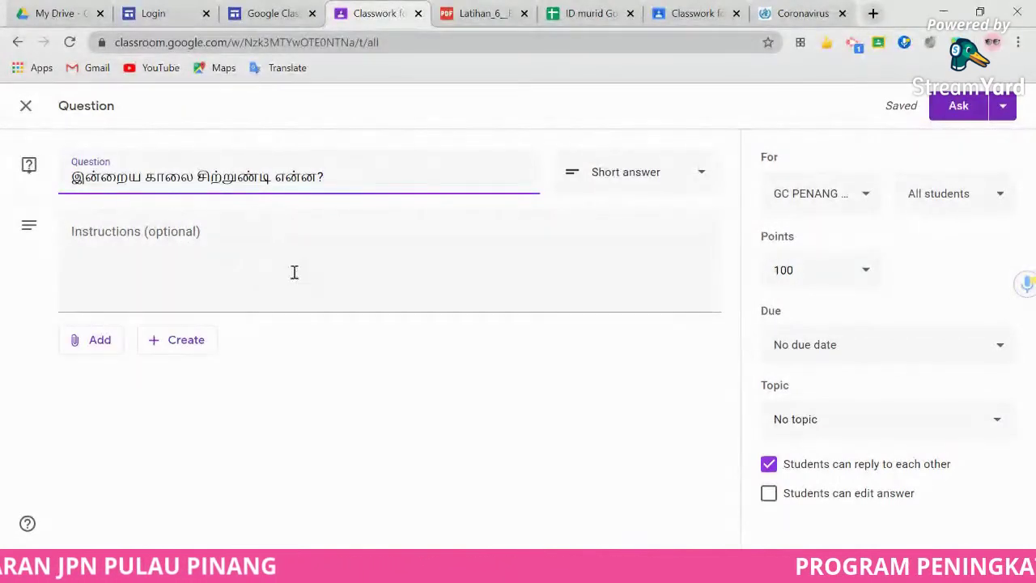
Step: Confirm Short answer as the question type and look over the Add attachment options
click(698, 178)
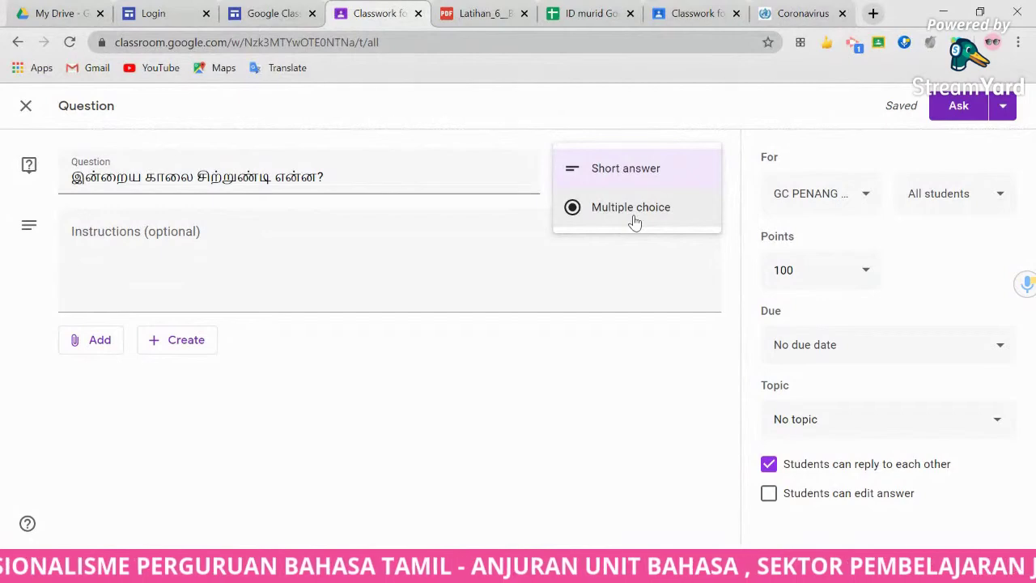
click(629, 264)
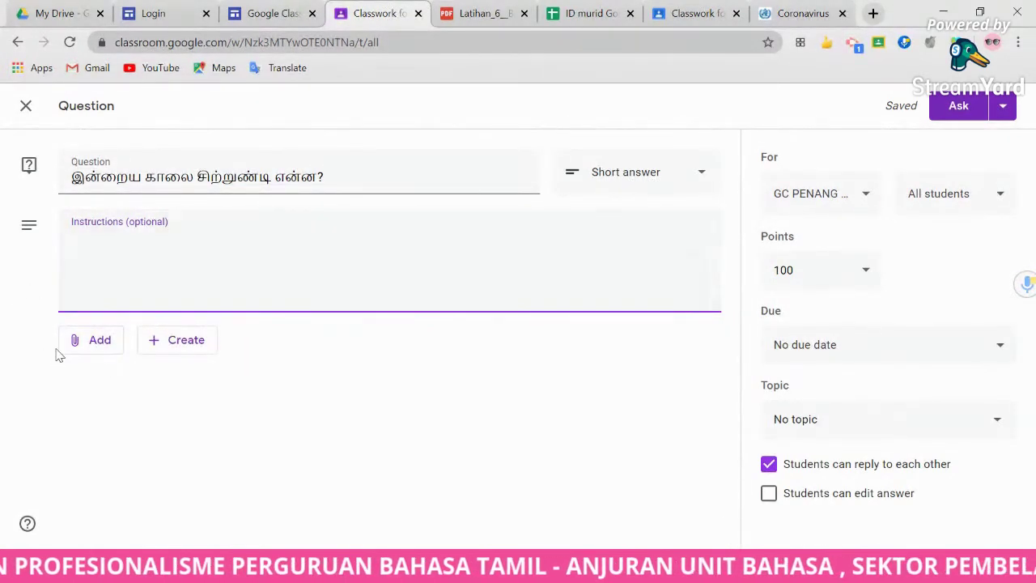
click(110, 348)
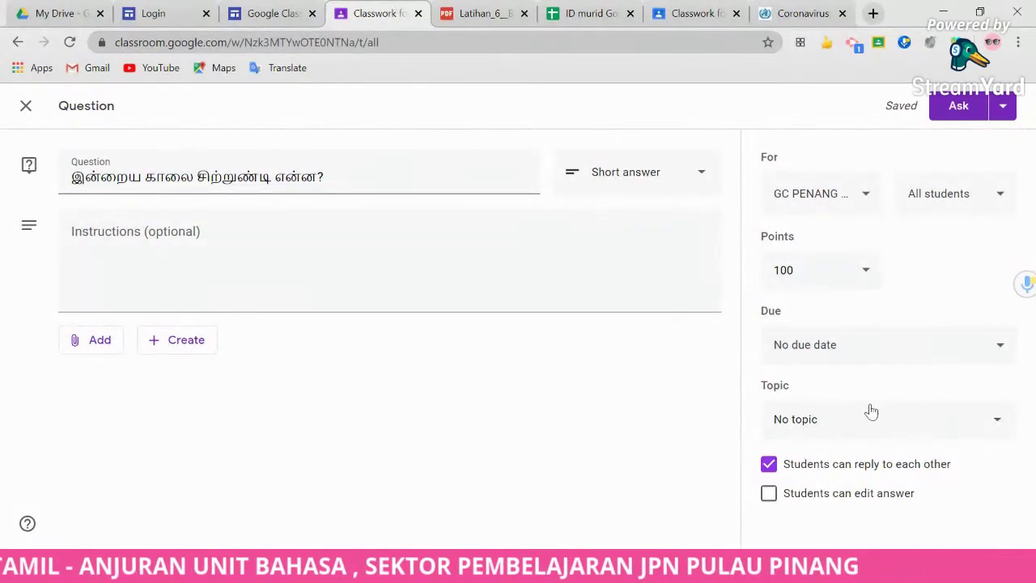
Step: File the breakfast question under topic 1.3 and tick 'Students can edit answer'
click(995, 422)
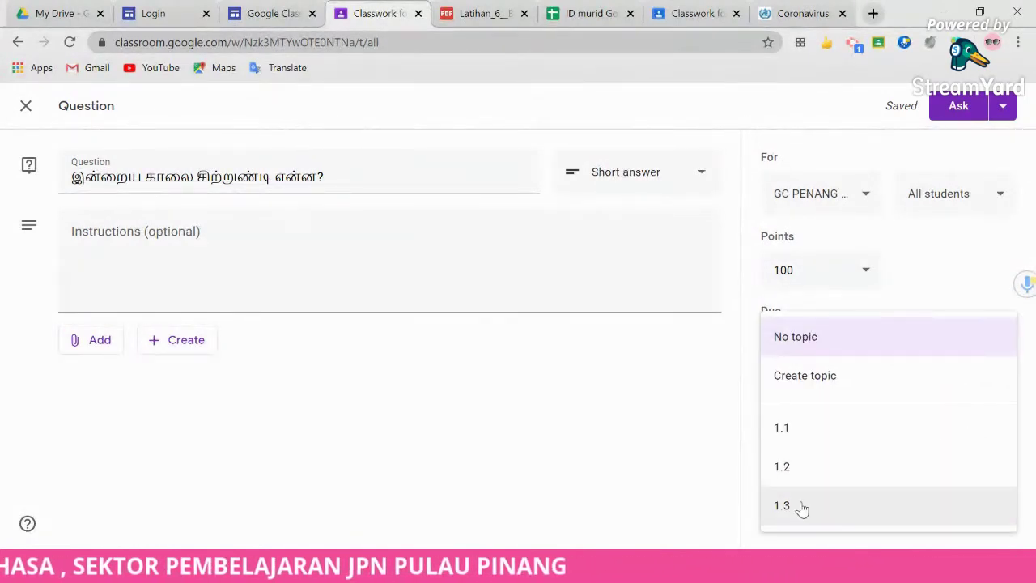
click(798, 504)
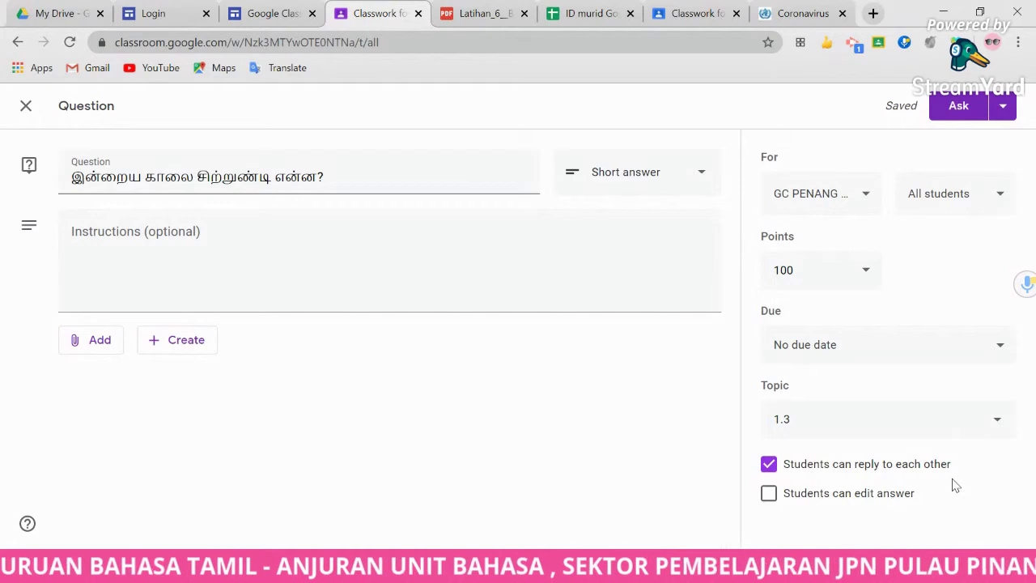
click(768, 496)
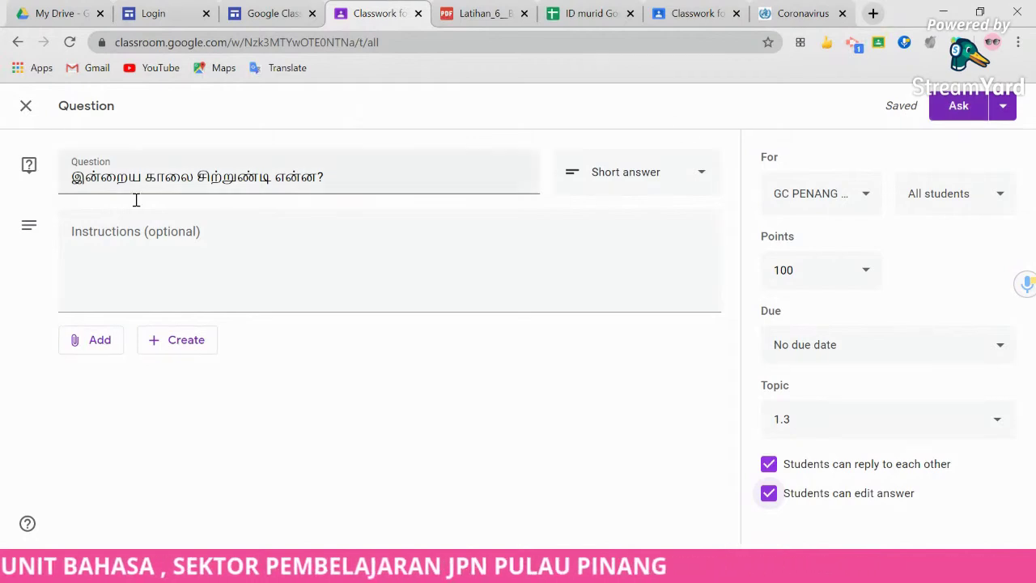
Step: Post the Tamil breakfast question with Ask and confirm it is listed under topic 1.3
click(949, 113)
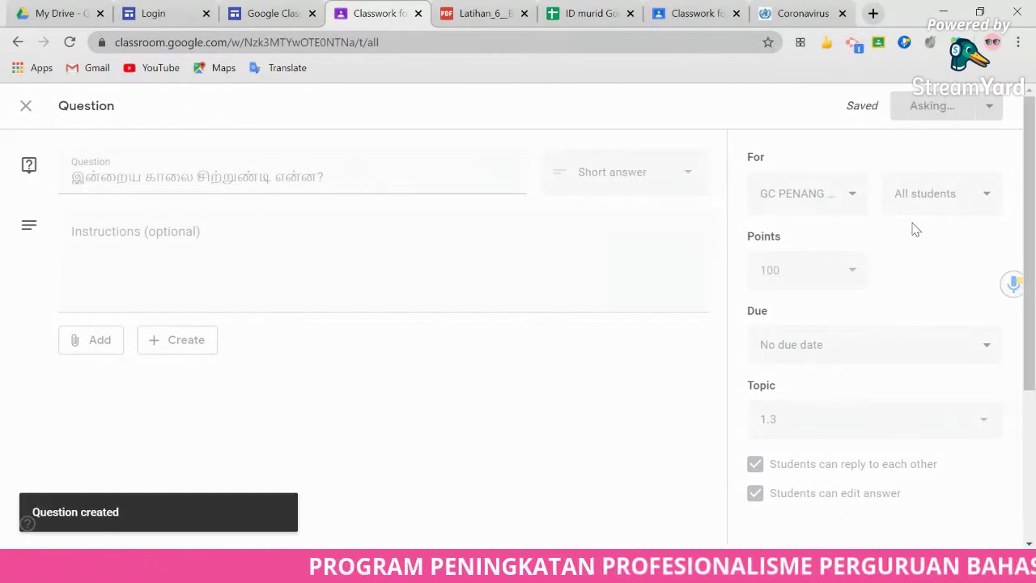
scroll(958, 353, down, 3)
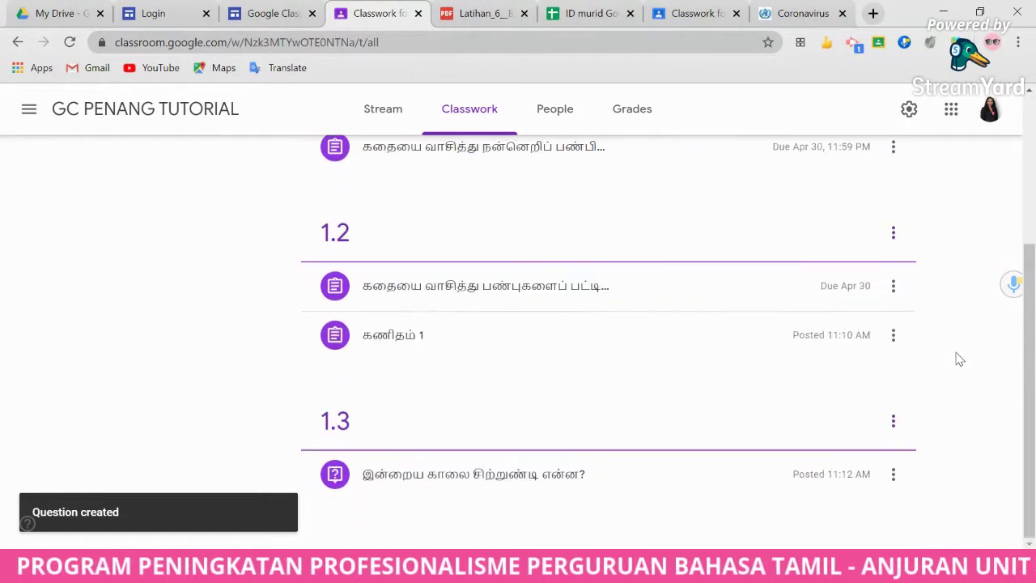
scroll(957, 361, up, 3)
scroll(958, 365, down, 3)
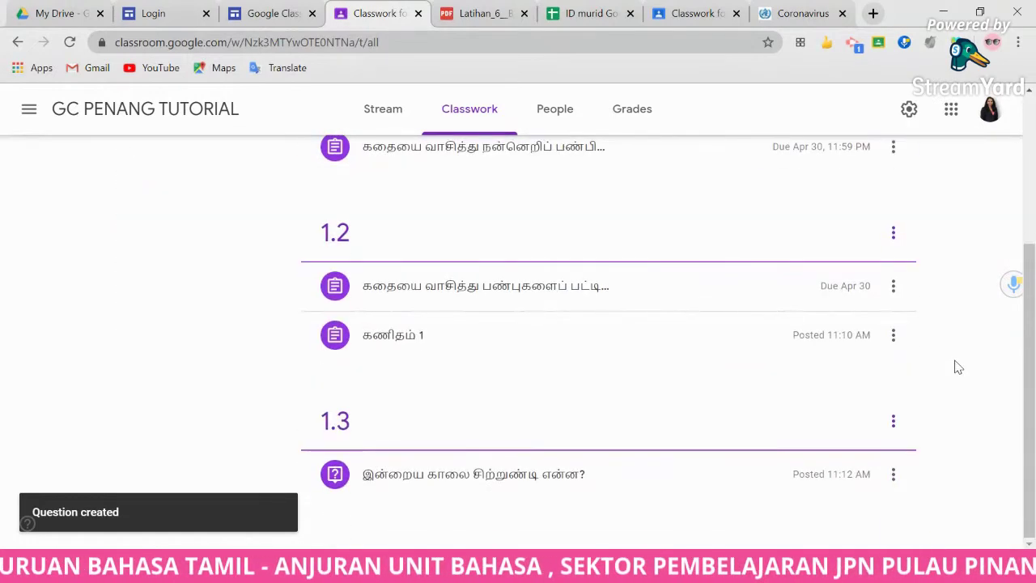
scroll(365, 197, up, 3)
scroll(465, 273, down, 3)
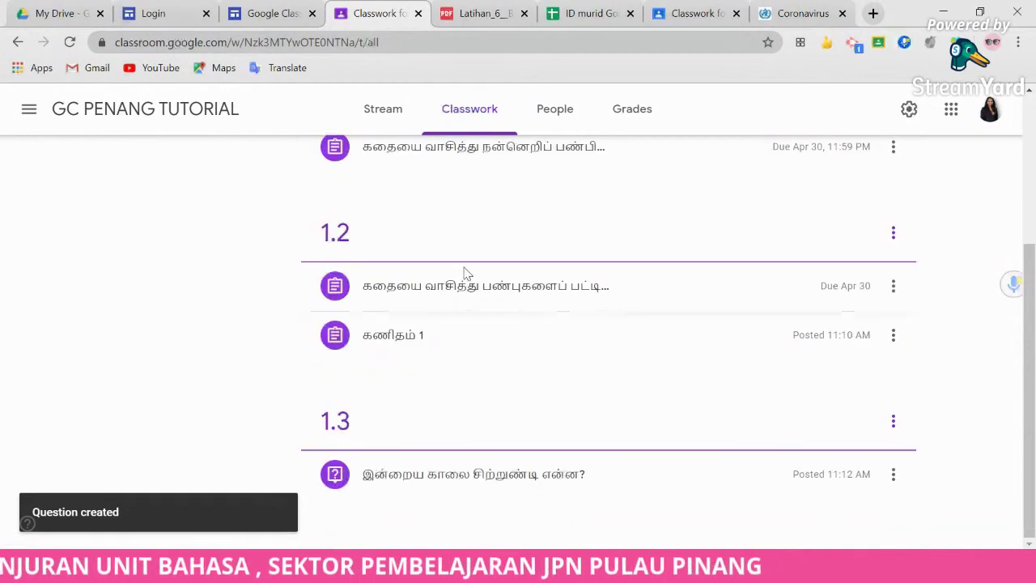
scroll(977, 349, up, 1)
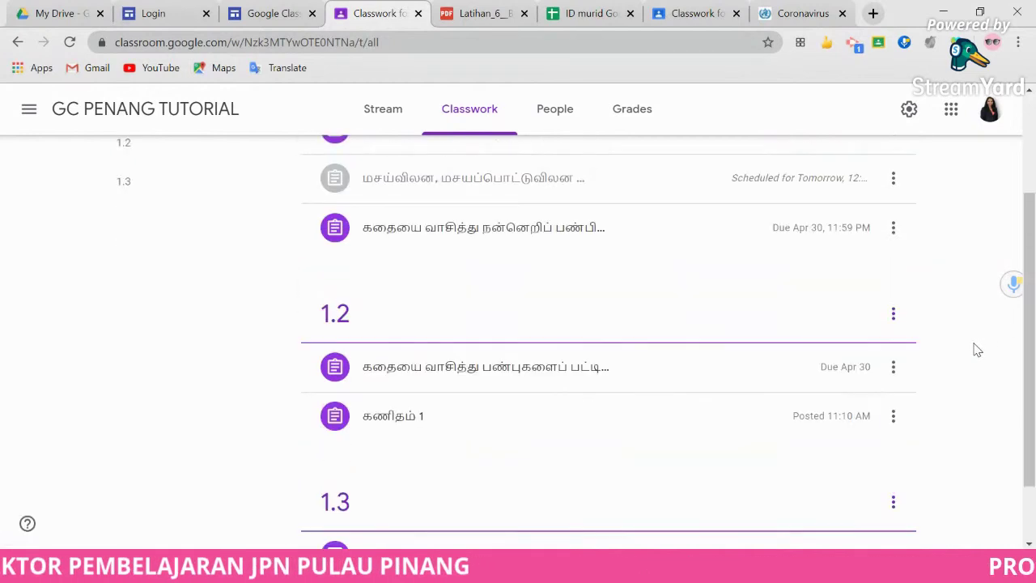
scroll(977, 350, up, 2)
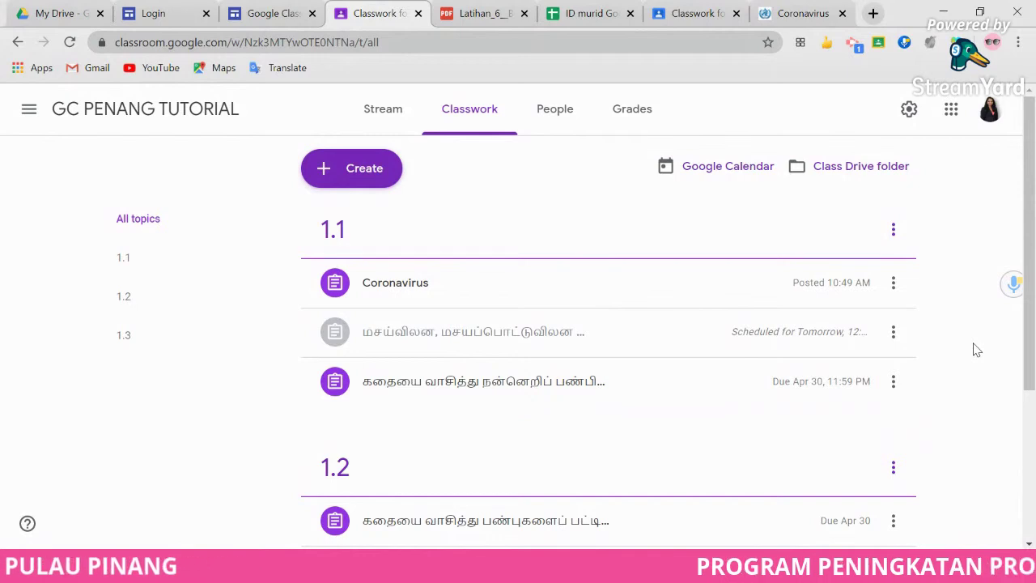
scroll(977, 349, down, 3)
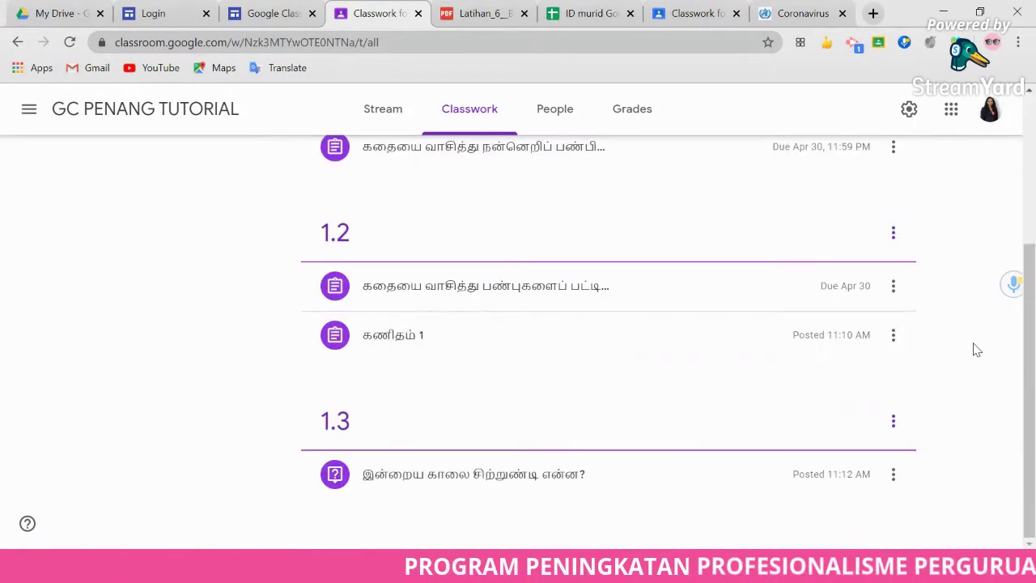
scroll(977, 349, up, 2)
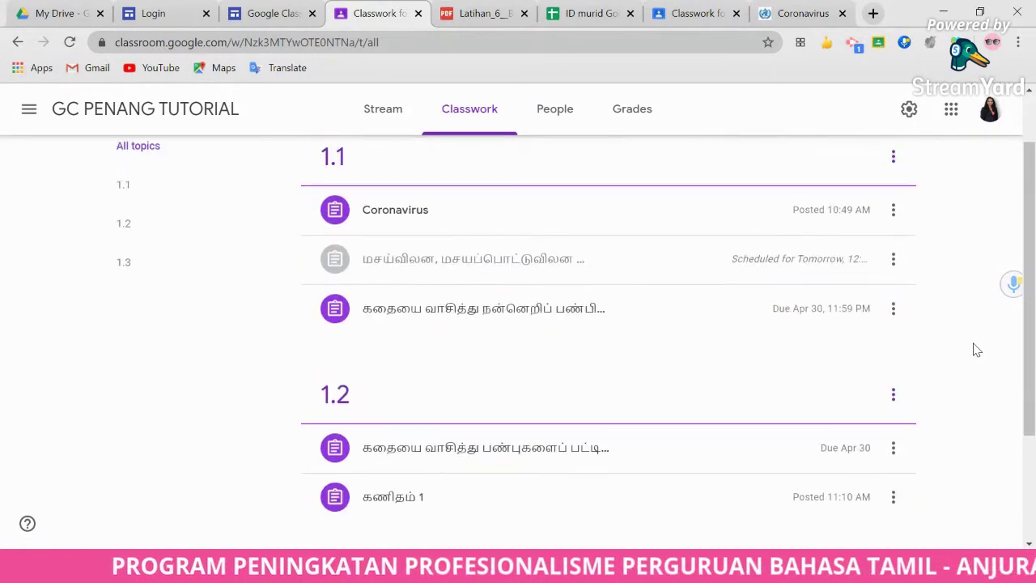
scroll(409, 186, up, 1)
click(341, 178)
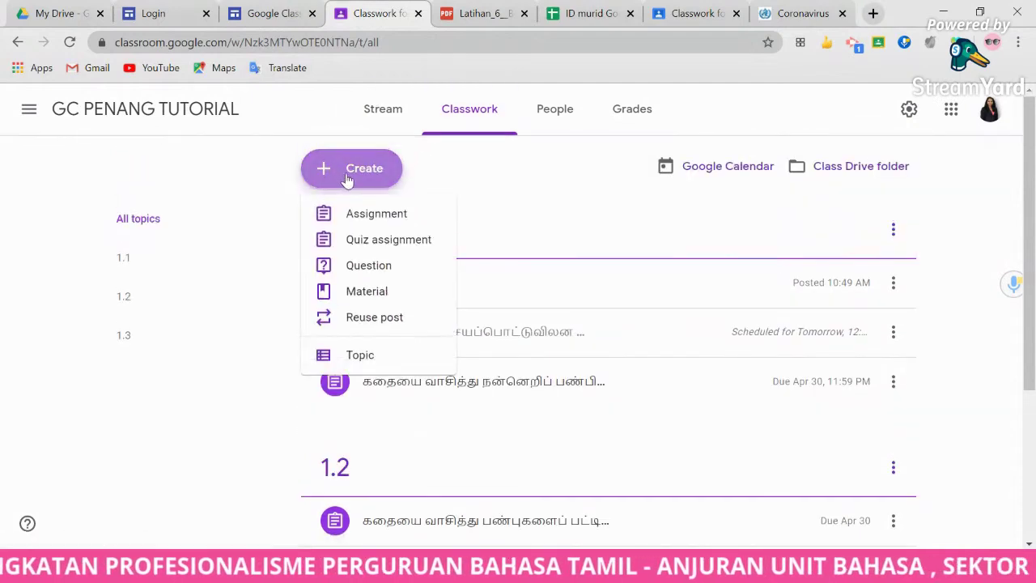
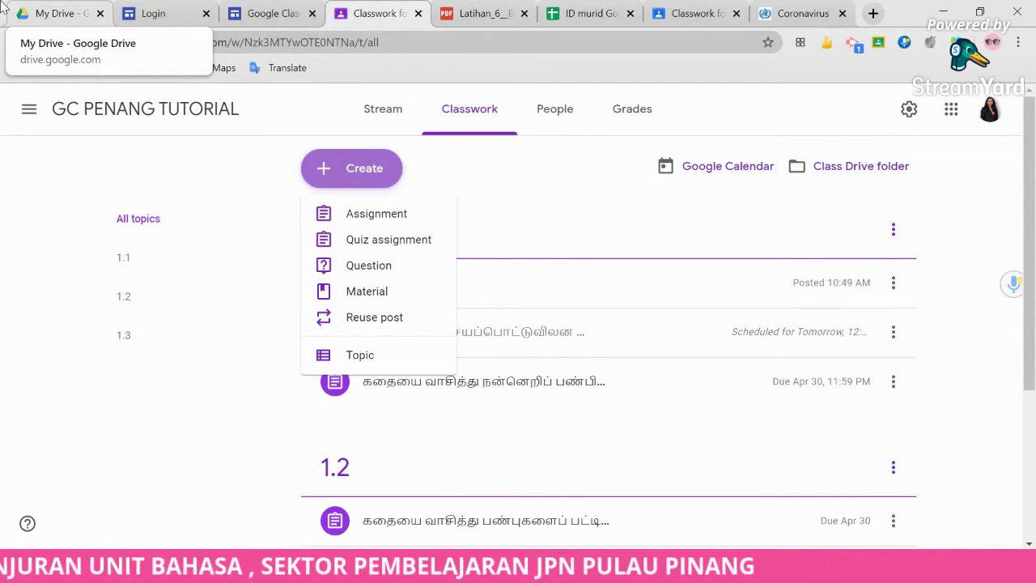
Step: Create a new Material titled வாசி, entered by transliterating 'vaasi' into Tamil
click(391, 296)
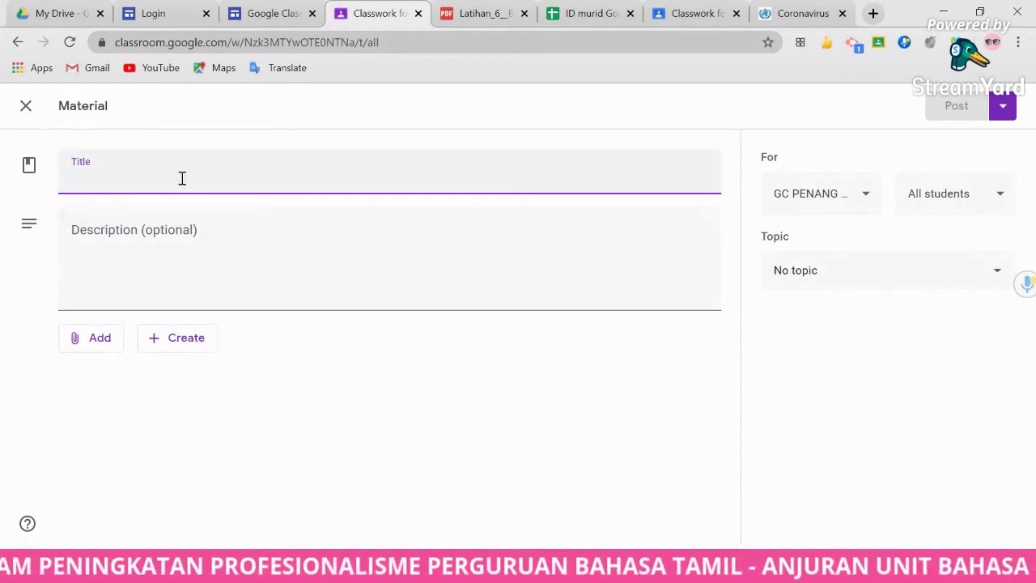
text(vaasi)
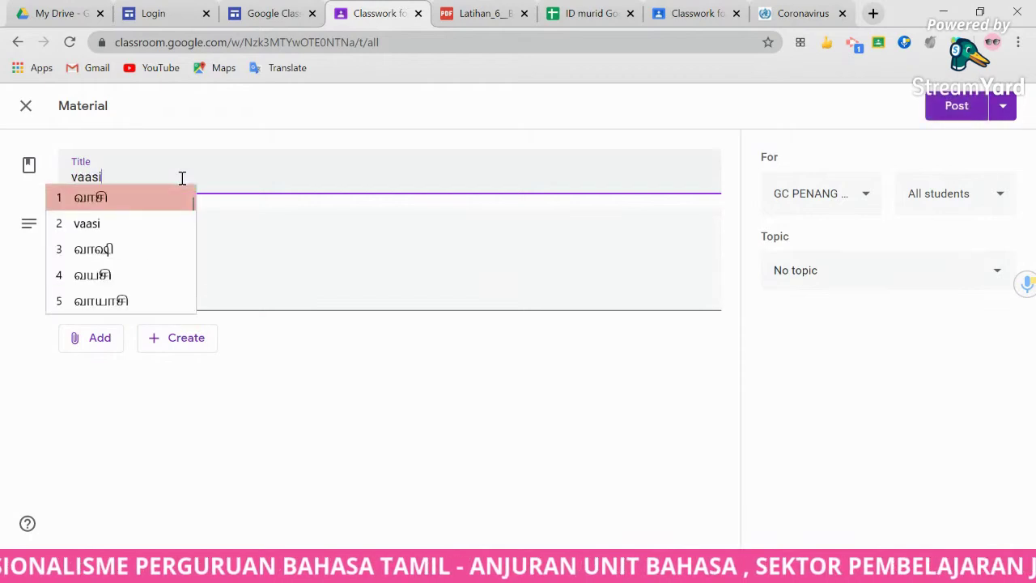
key(space)
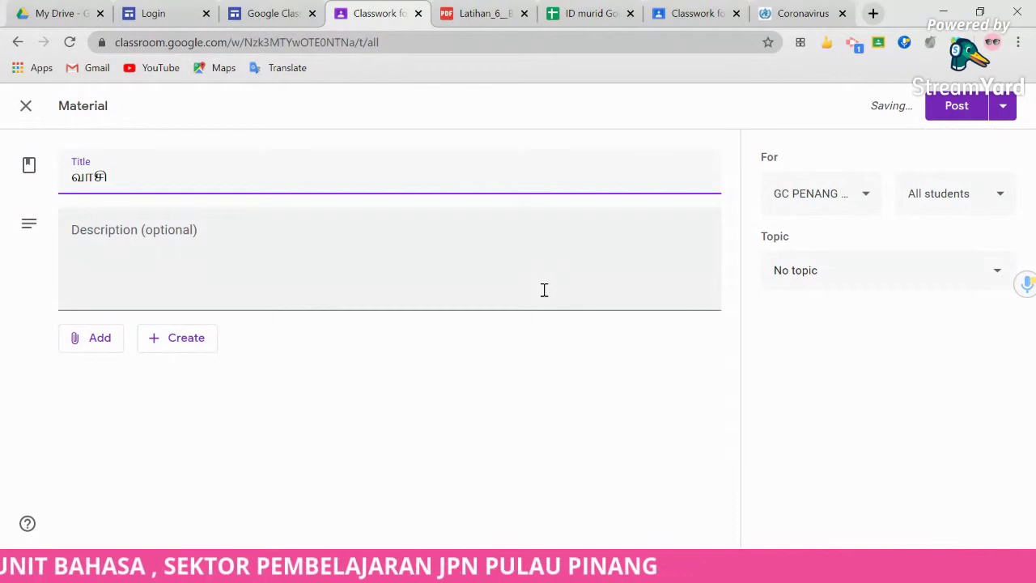
click(102, 345)
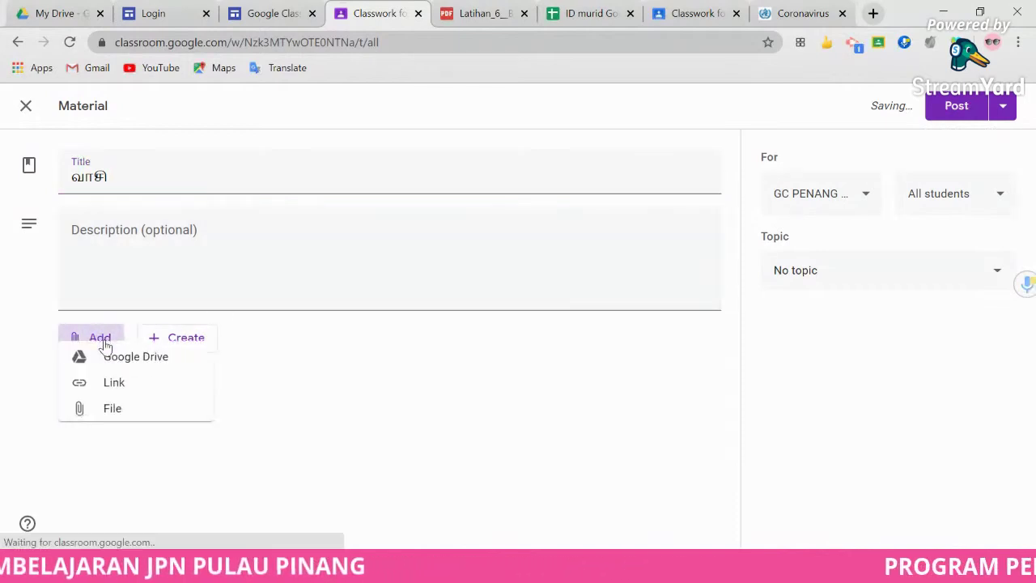
Step: Attach Latihan_6__Bahasa_Tamil_SJKT_Tahap_2_.pdf from the GC PENANG Drive folder and open its preview
click(108, 369)
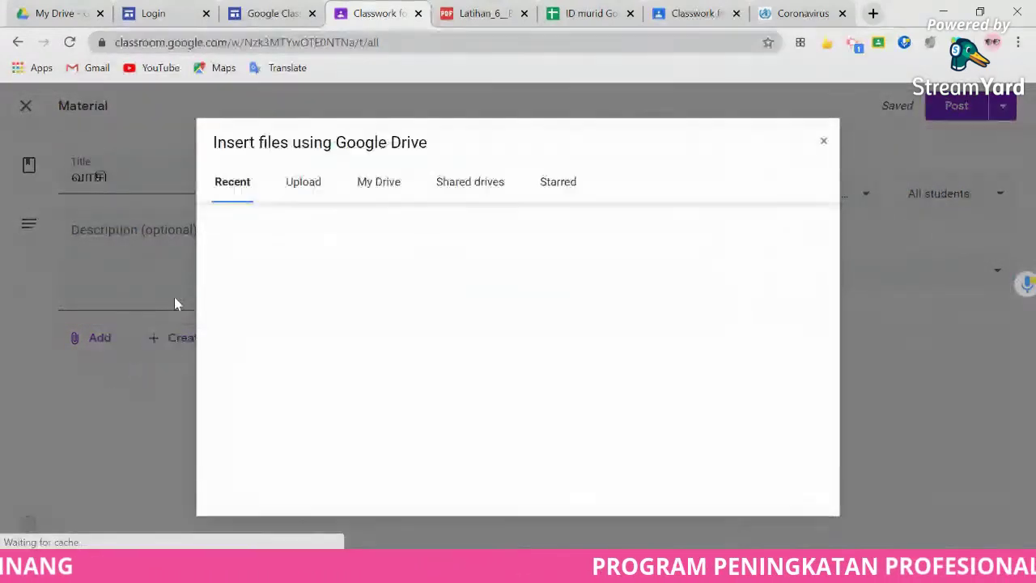
click(390, 192)
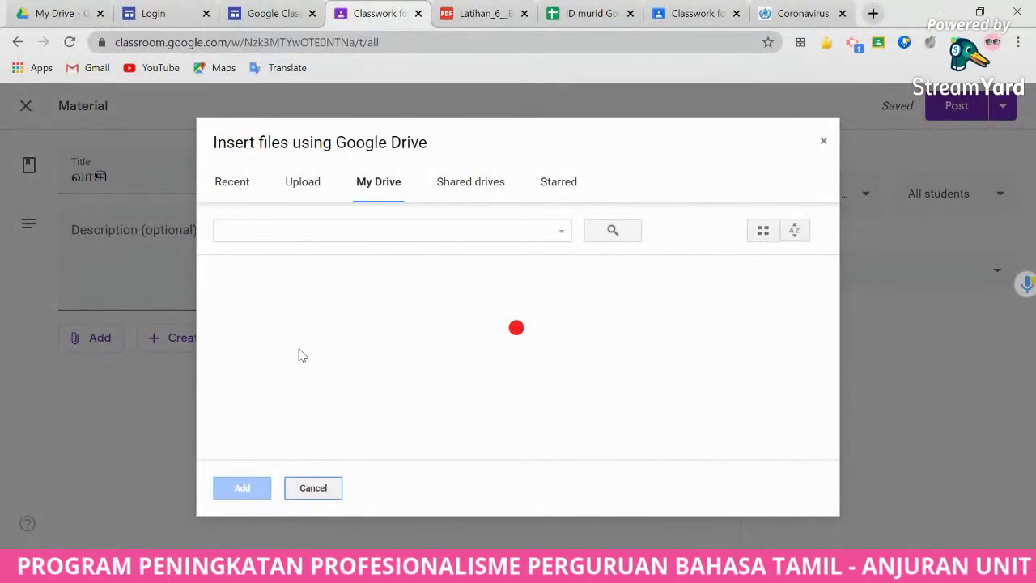
double_click(303, 314)
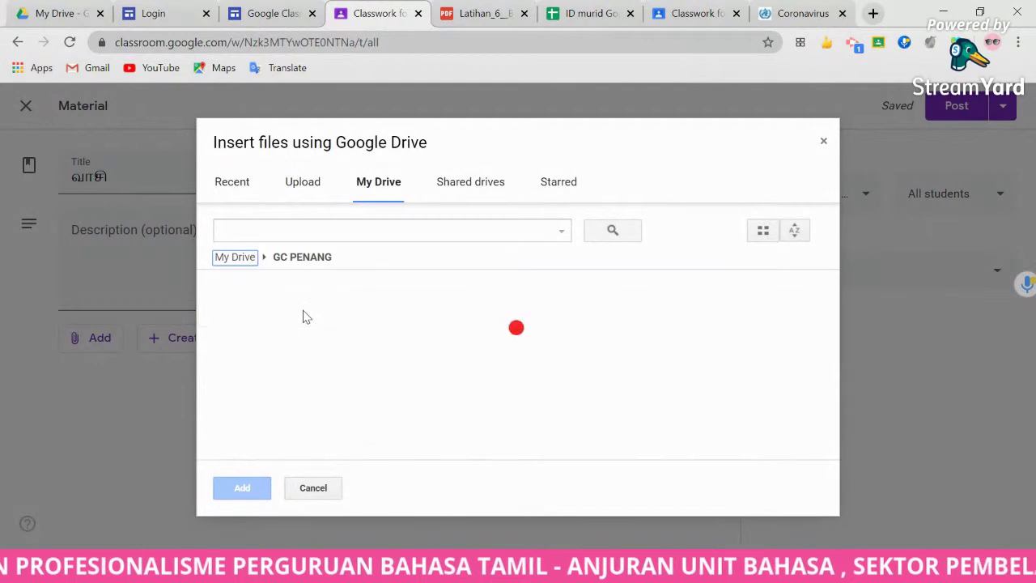
click(340, 368)
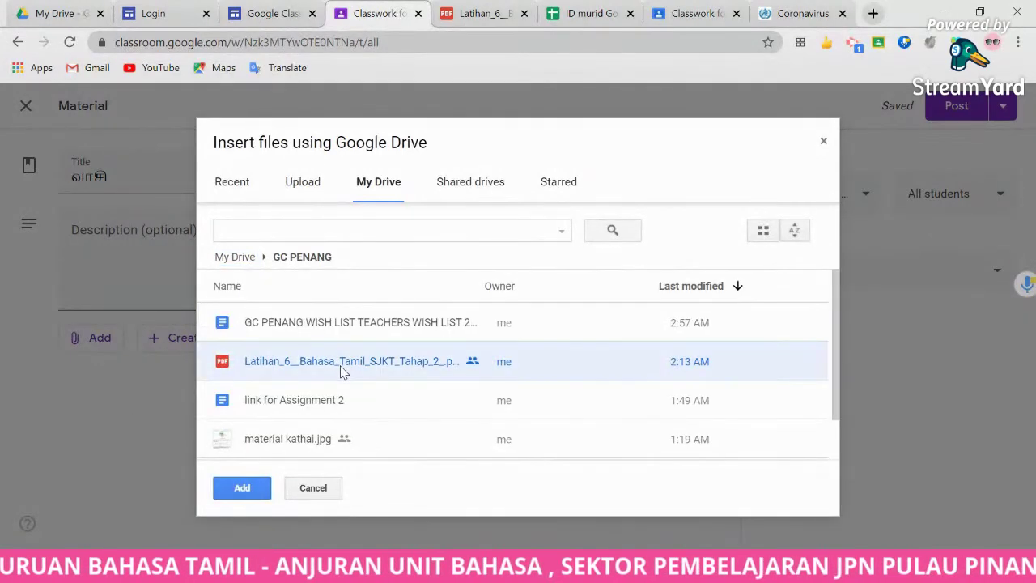
click(238, 488)
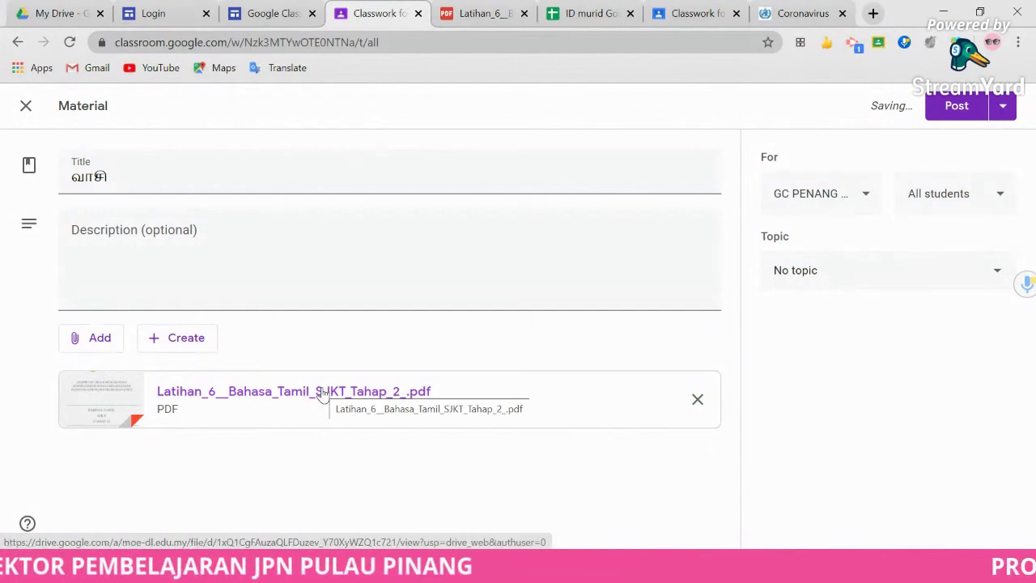
click(321, 393)
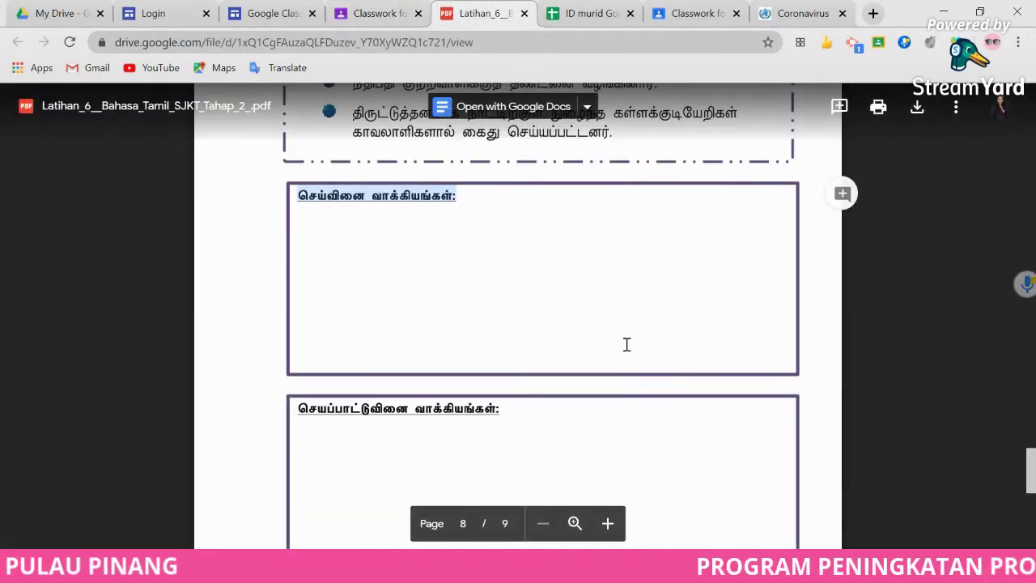
Step: Scroll through the pages of the 9-page Latihan_6 Tamil worksheet in the Drive viewer
scroll(626, 344, up, 5)
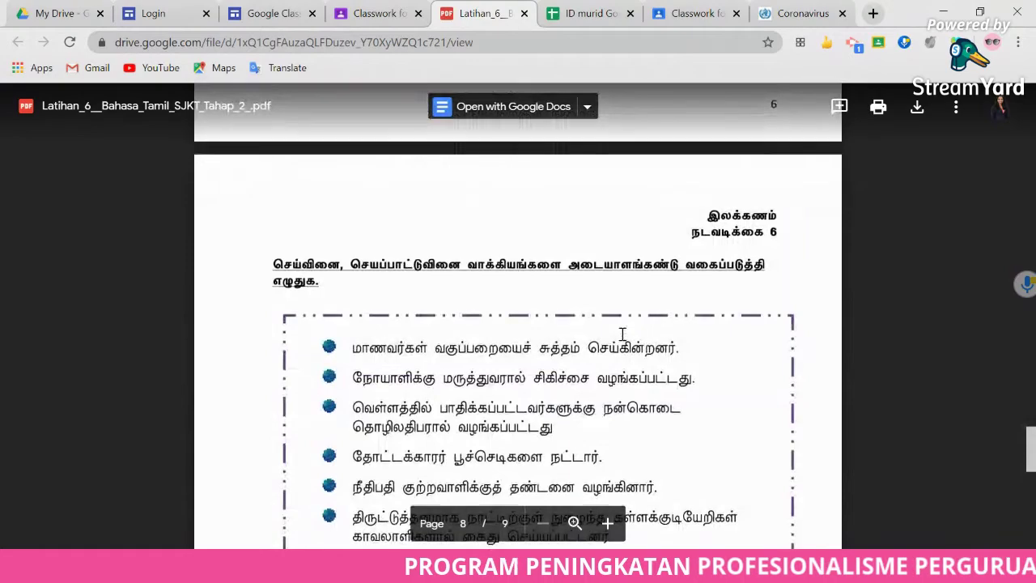
scroll(621, 334, down, 14)
scroll(621, 334, down, 3)
scroll(622, 332, up, 10)
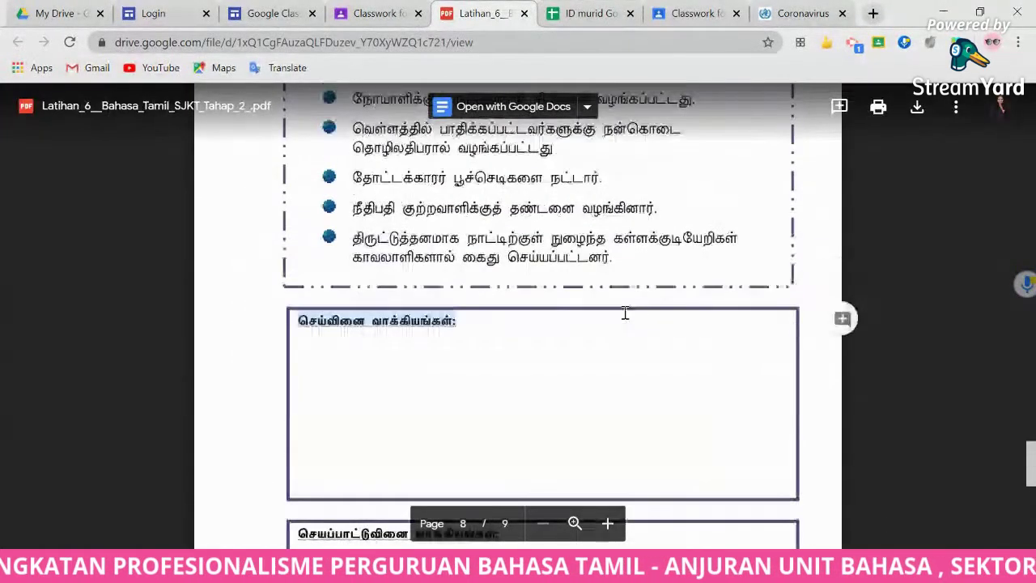
scroll(625, 312, up, 6)
scroll(625, 313, up, 5)
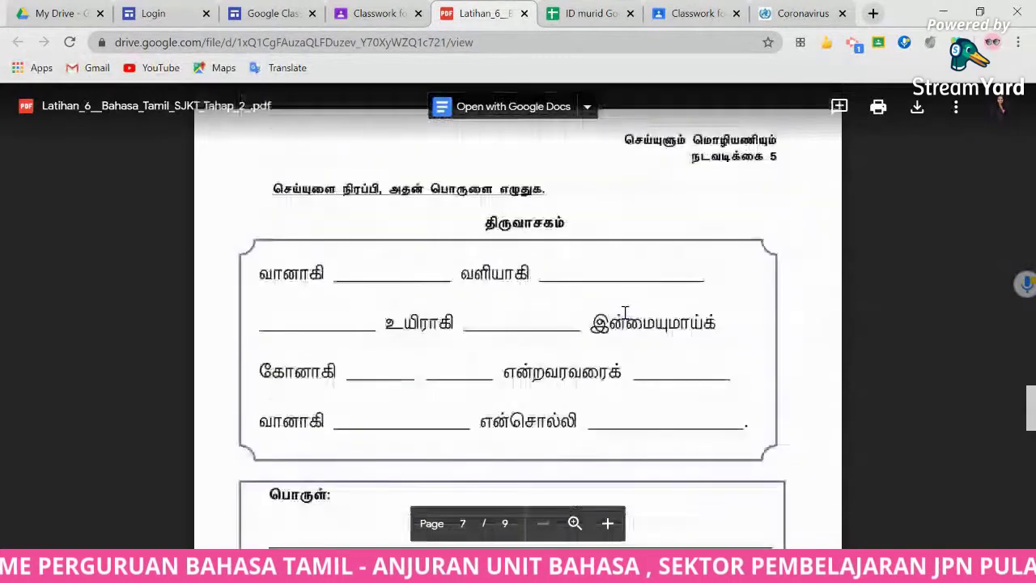
scroll(625, 312, up, 5)
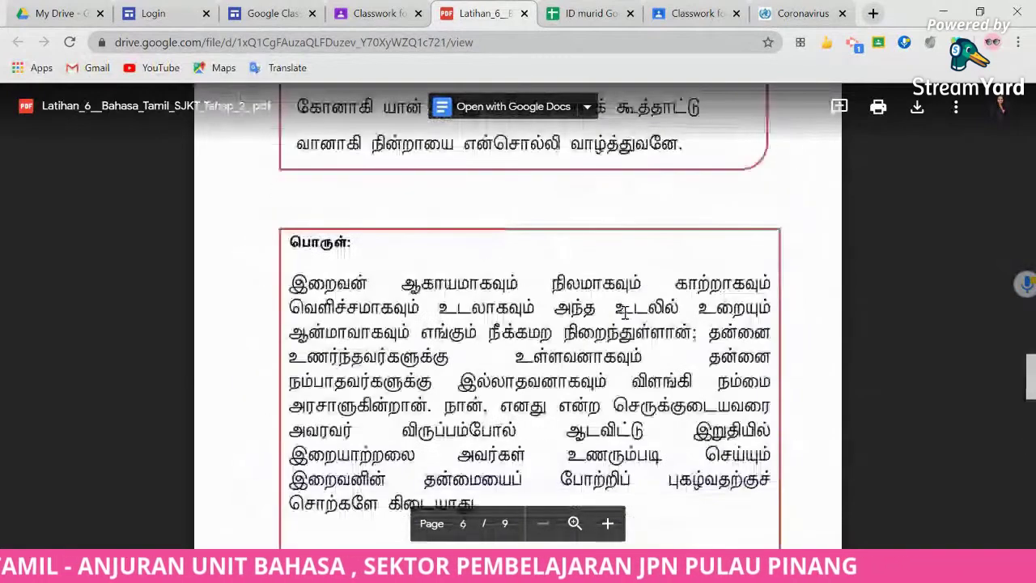
scroll(625, 312, up, 1)
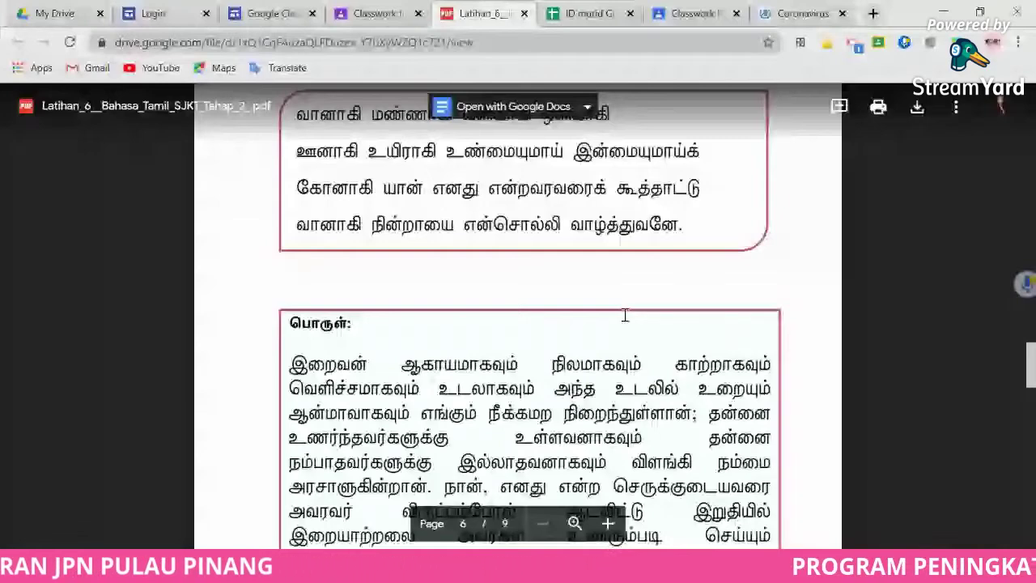
scroll(625, 315, up, 15)
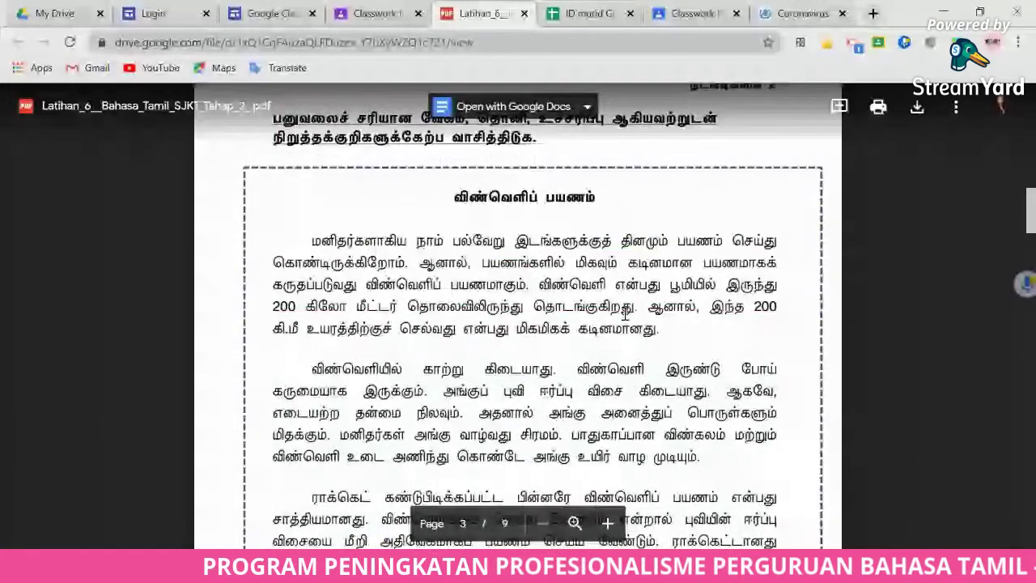
scroll(625, 314, up, 2)
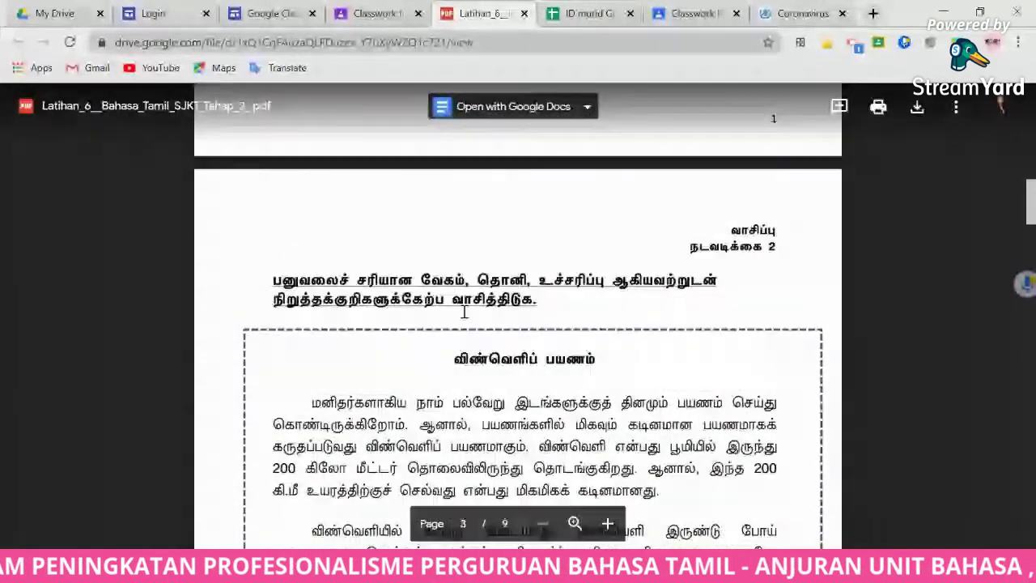
scroll(579, 316, down, 8)
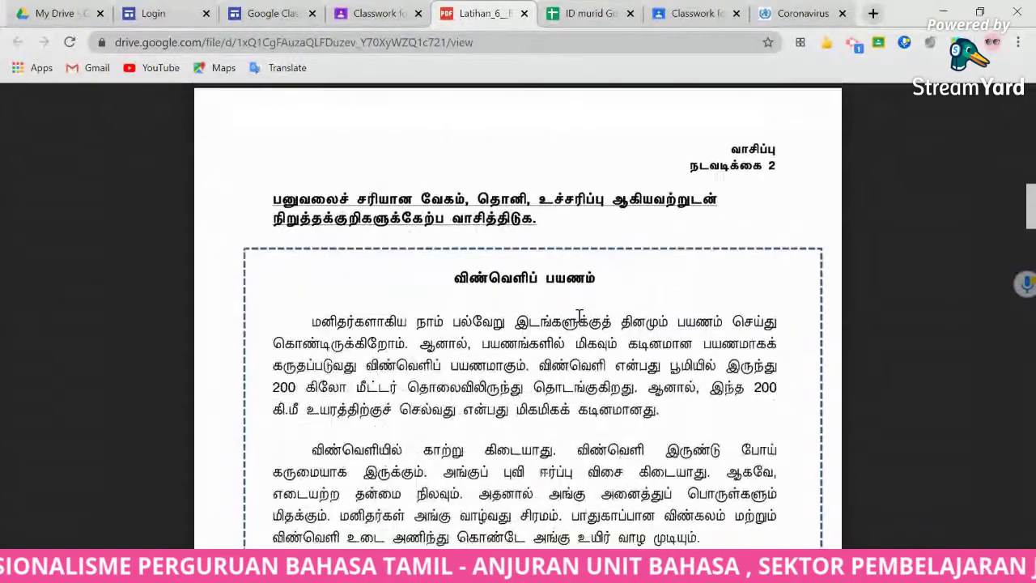
scroll(580, 315, down, 10)
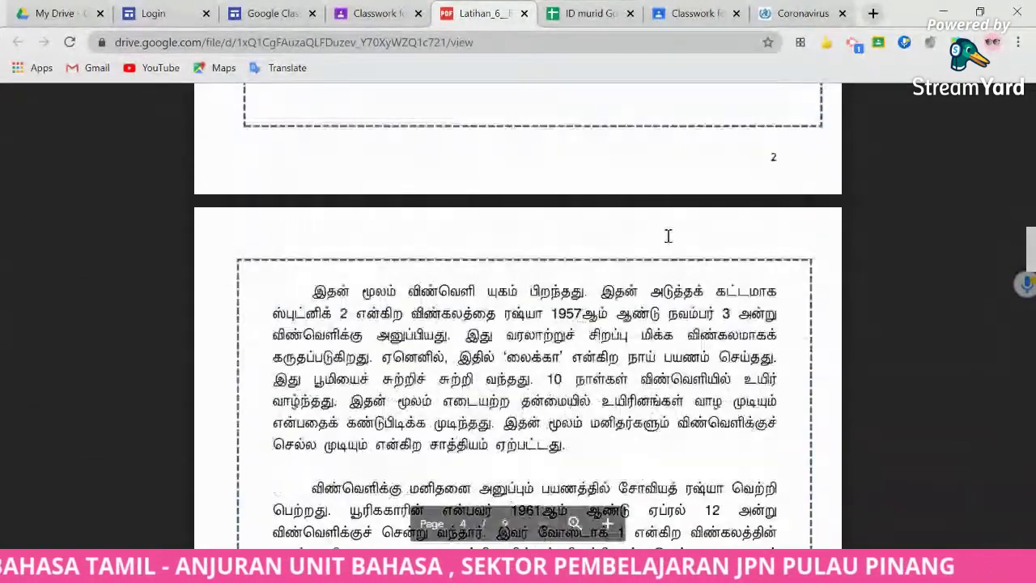
scroll(675, 338, down, 3)
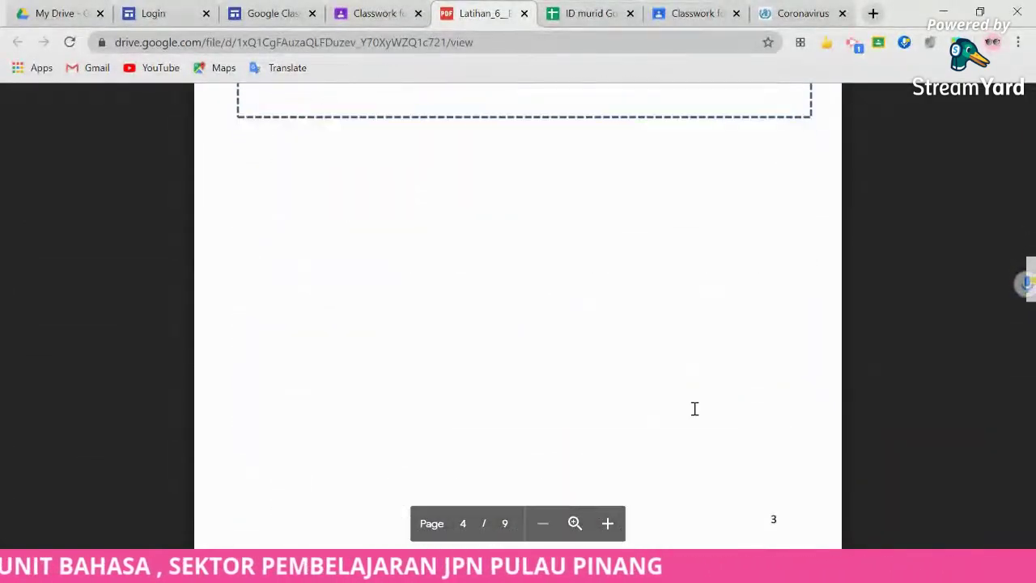
scroll(708, 459, up, 1)
scroll(691, 437, up, 6)
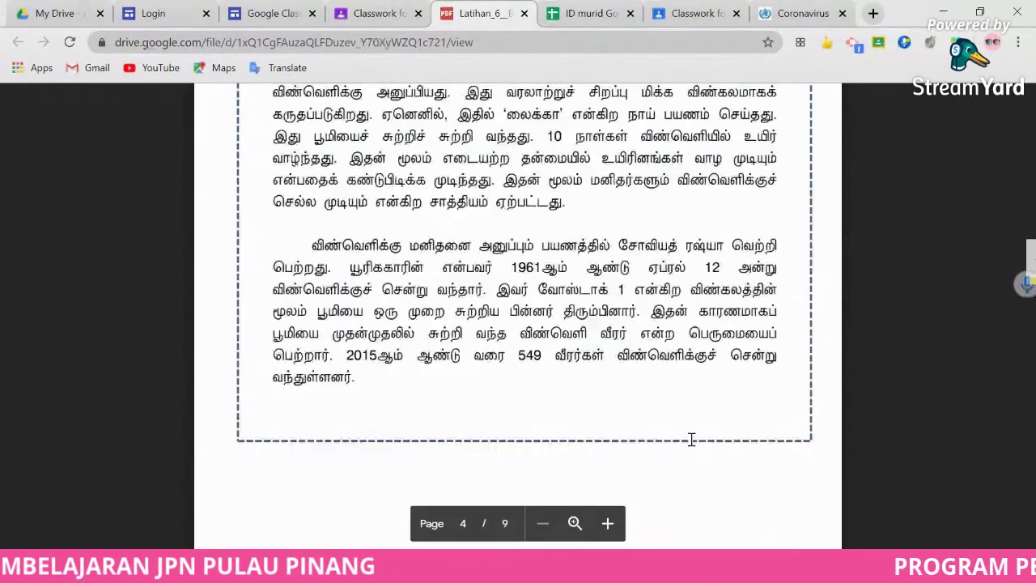
Step: Give the வாசி draft the description பக்கம் 2&3 and assign it to topic 1.3
click(365, 10)
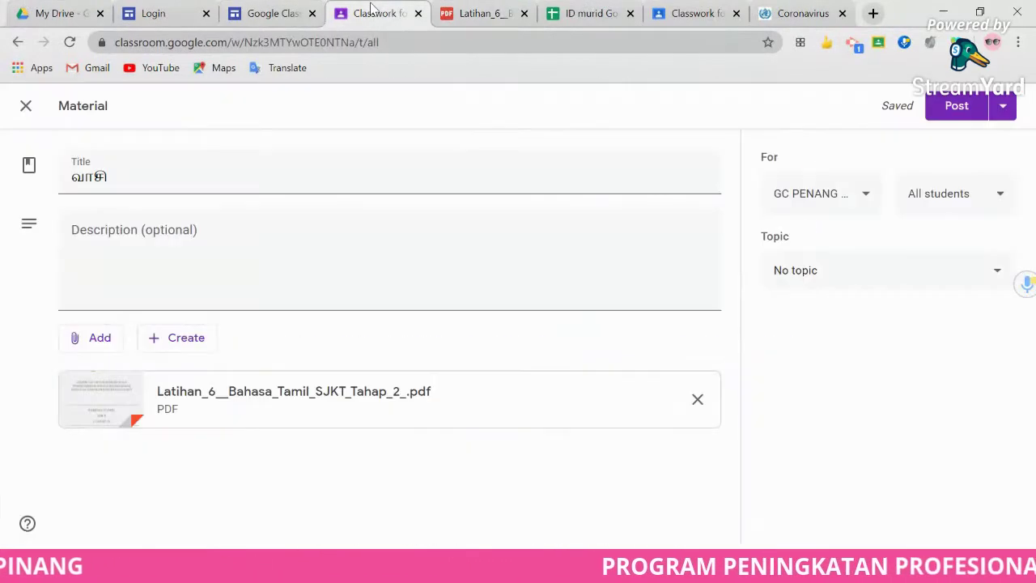
click(86, 224)
text(pa)
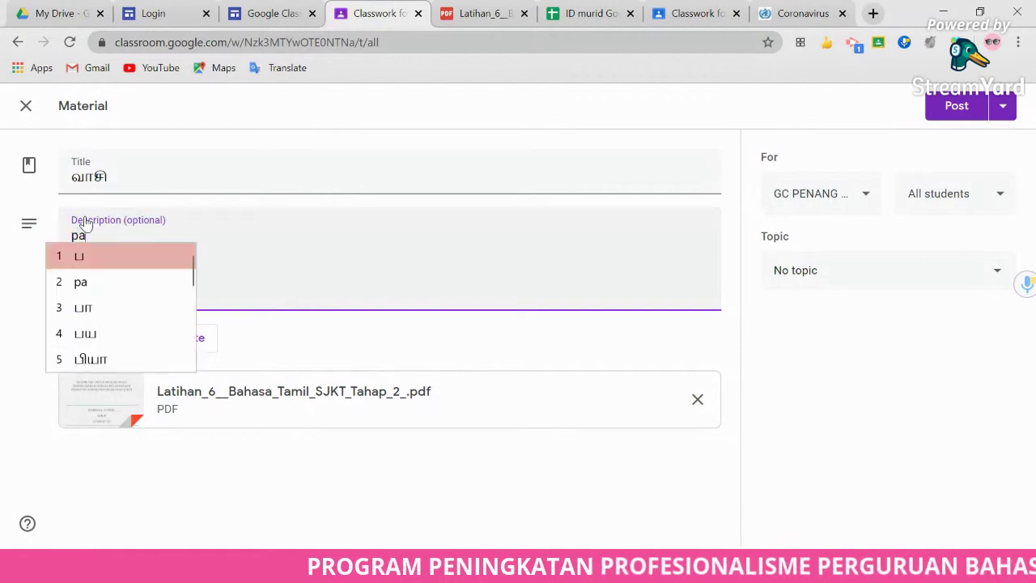
text(kkam 2)
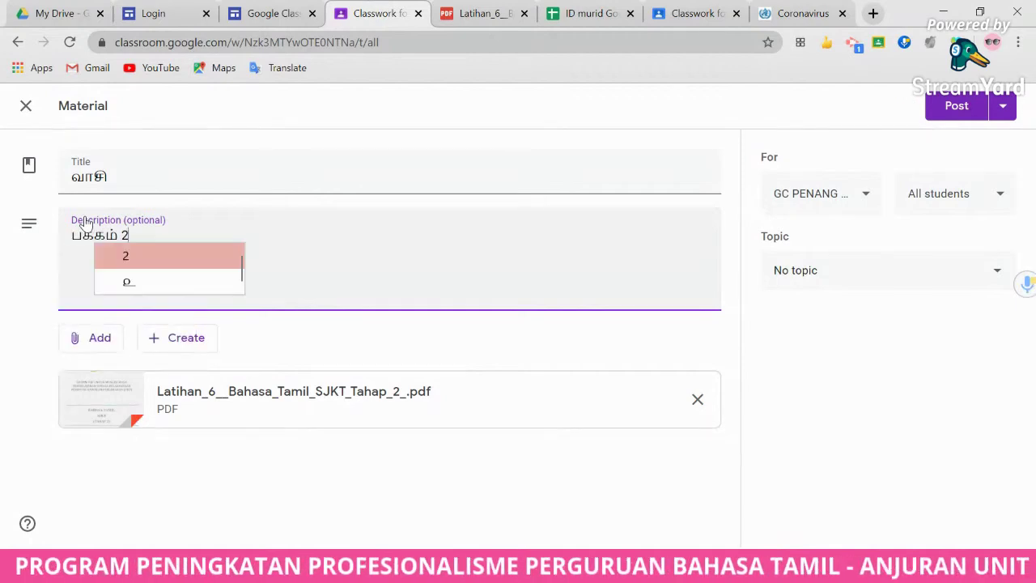
text(&3)
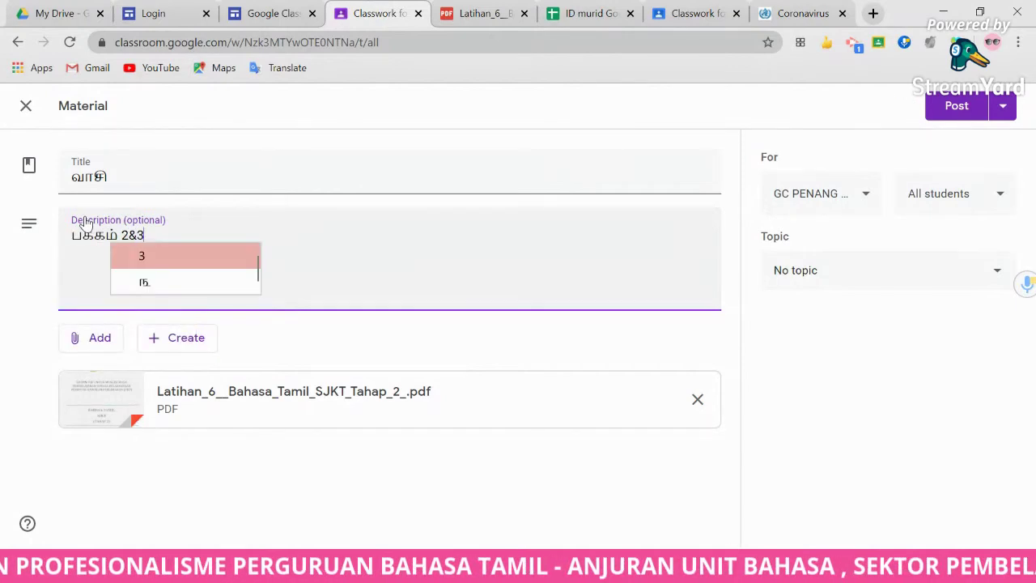
key(Escape)
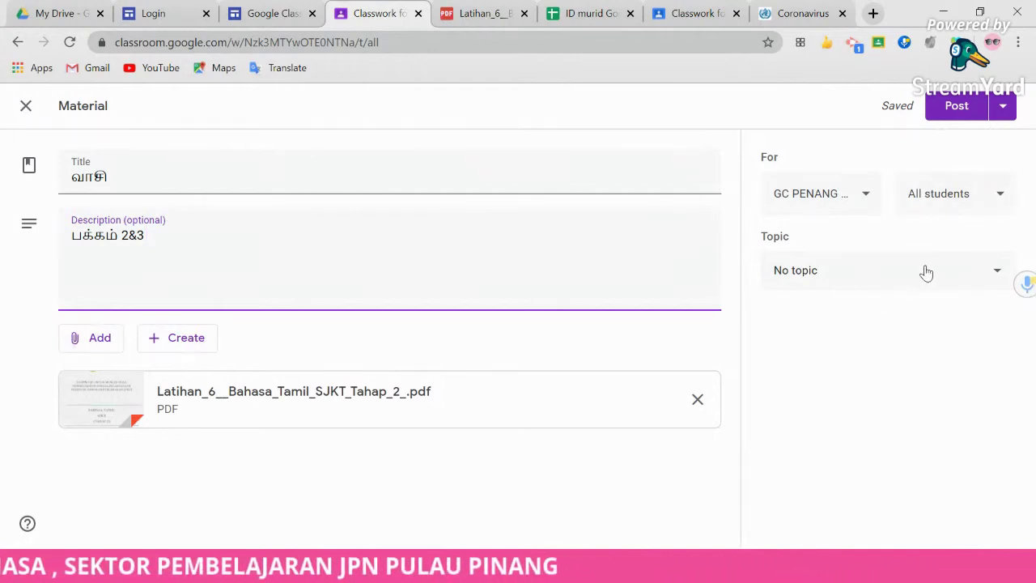
click(990, 272)
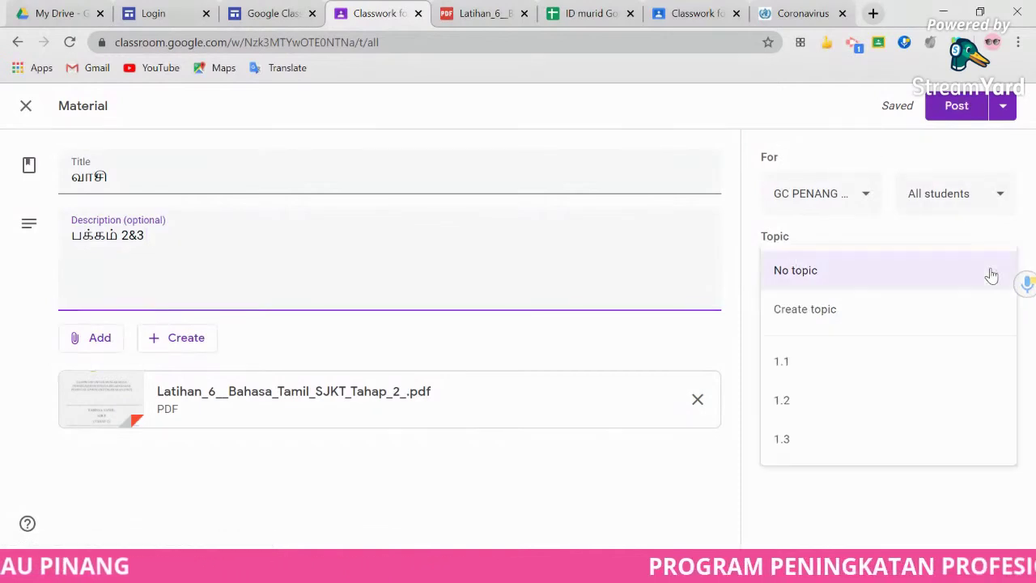
click(832, 439)
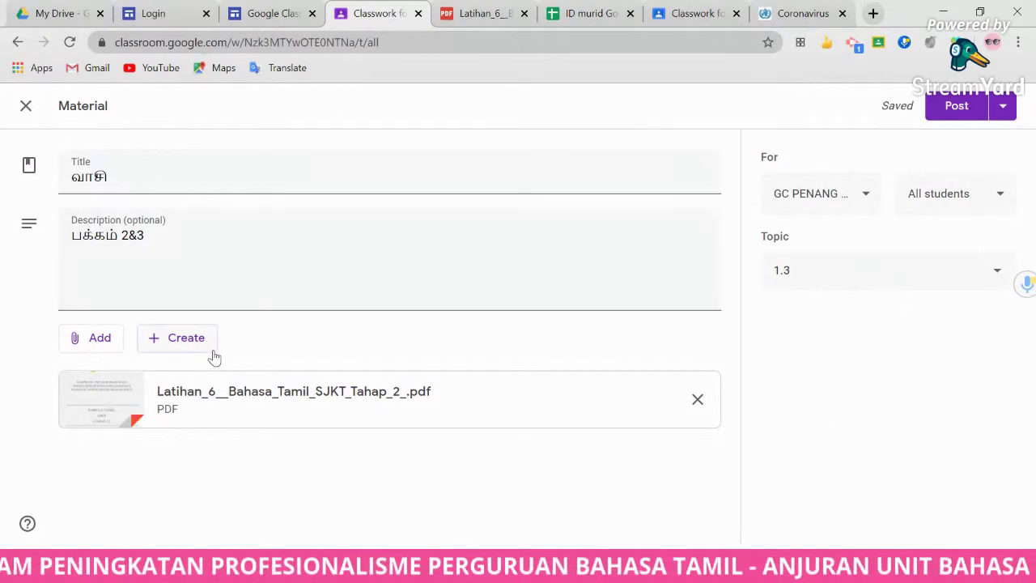
Step: Search YouTube for தமிழ் videos to attach to the material
click(97, 338)
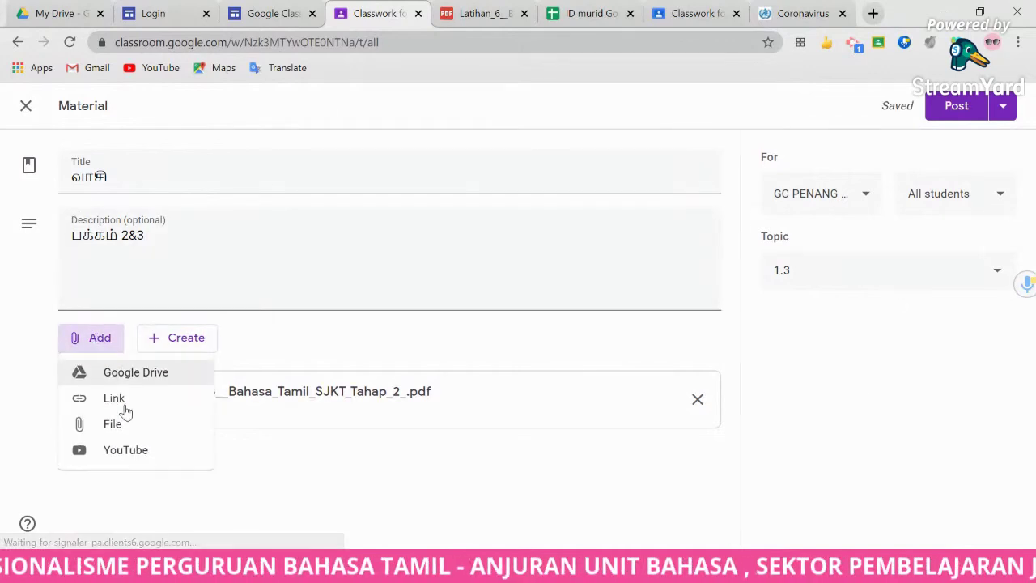
click(139, 458)
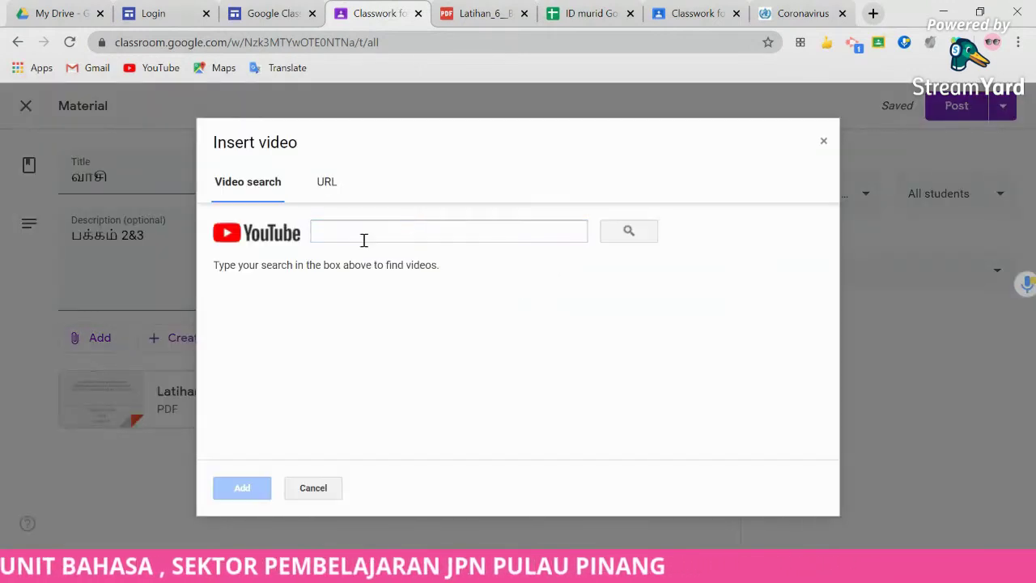
click(367, 234)
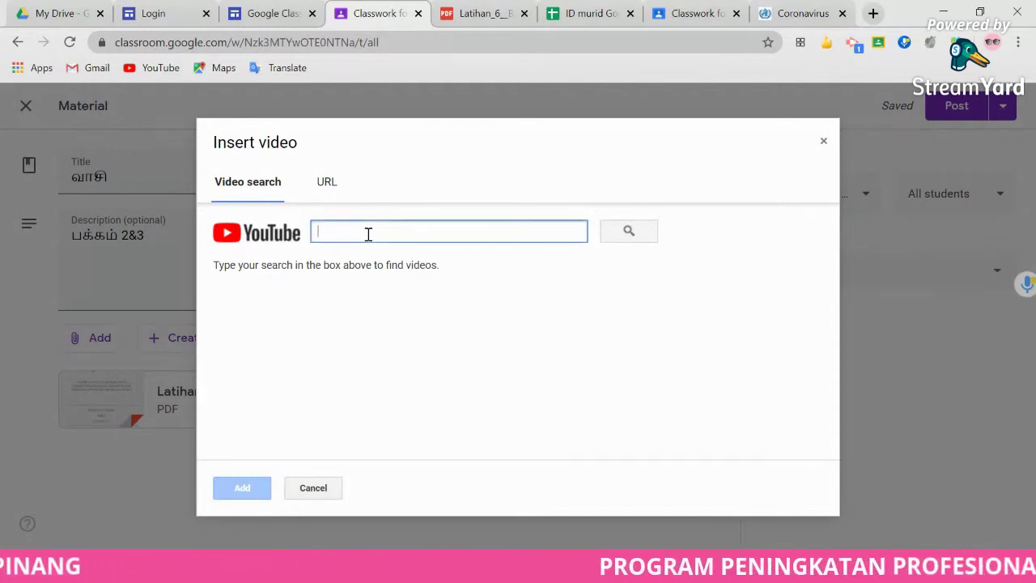
text(vaasip)
key(BackSpace)
key(BackSpace)
key(BackSpace)
key(BackSpace)
key(BackSpace)
key(BackSpace)
text(tami)
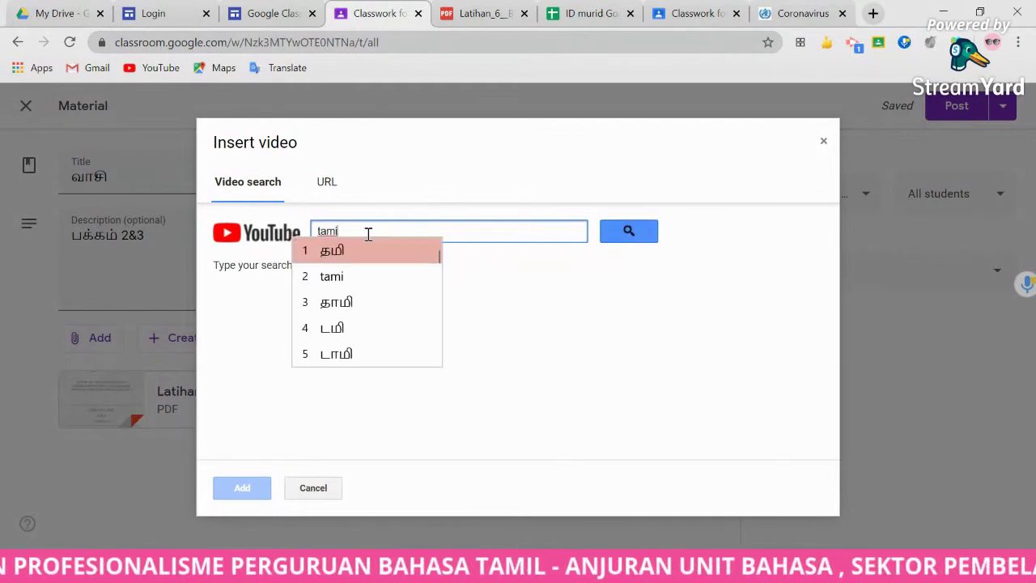
text(z)
key(space)
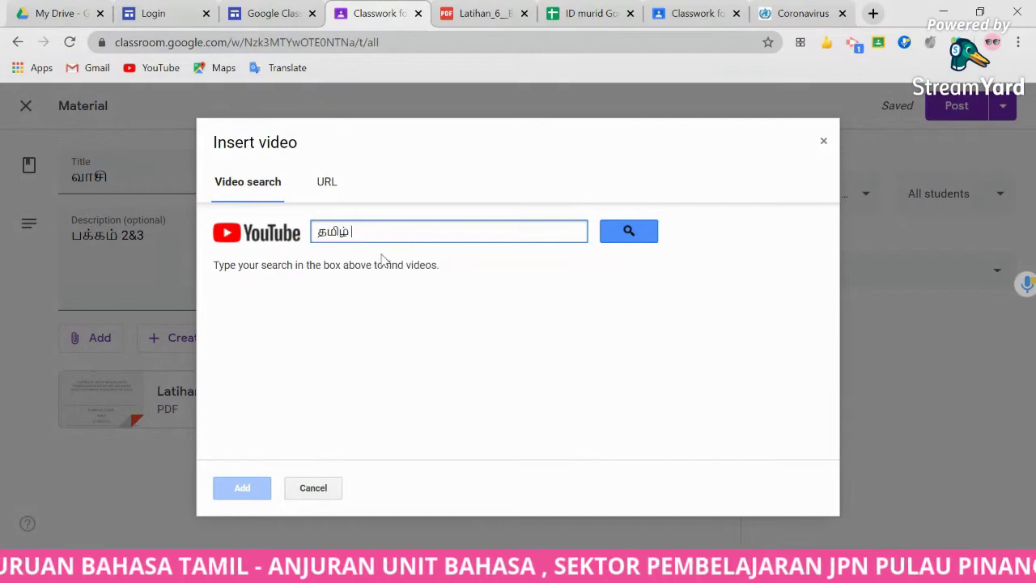
click(629, 231)
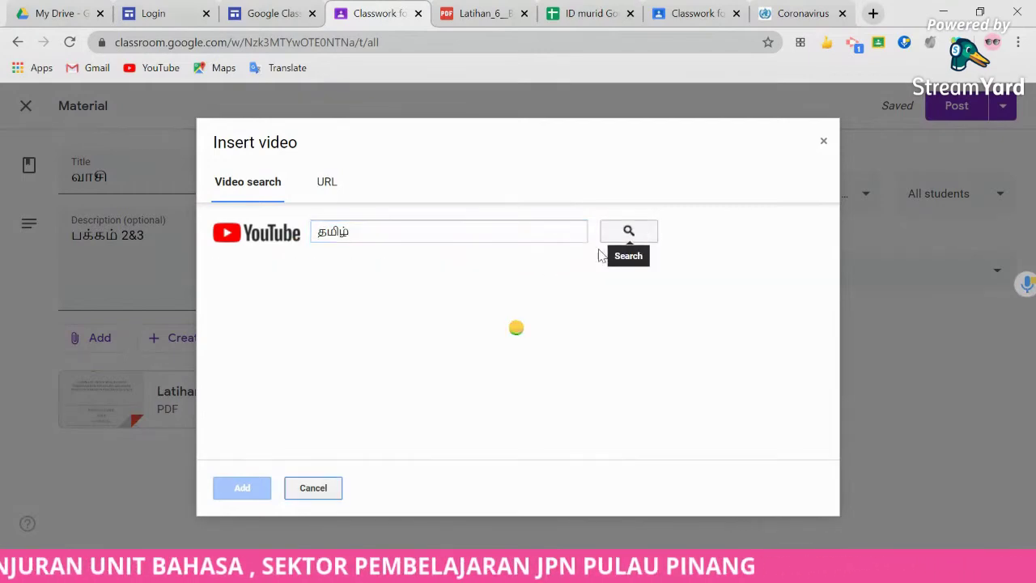
Step: Attach the Vir The Robot Boy video, then remove it and post the material
scroll(385, 328, down, 1)
scroll(384, 328, down, 1)
scroll(384, 328, down, 1)
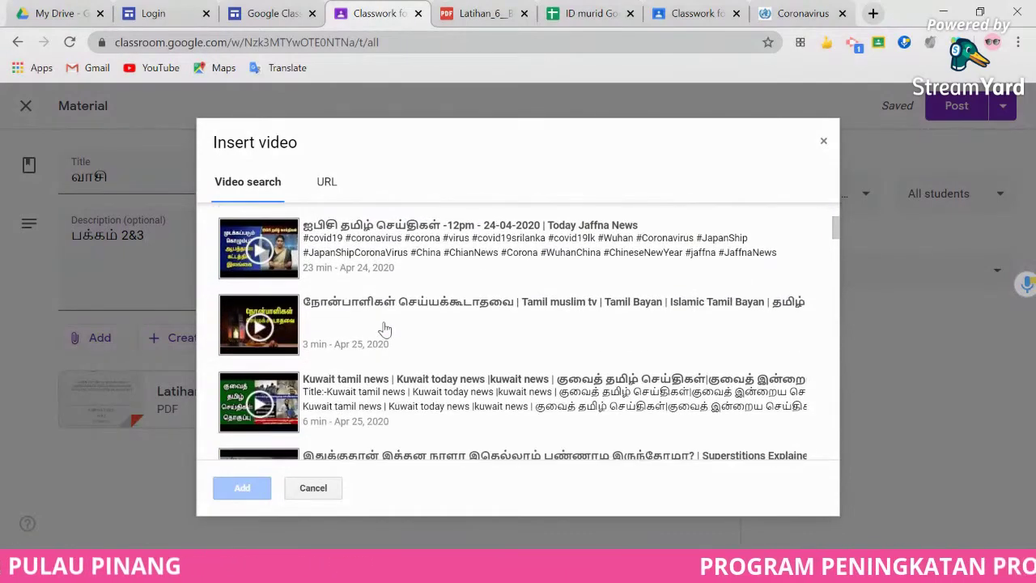
scroll(386, 327, down, 2)
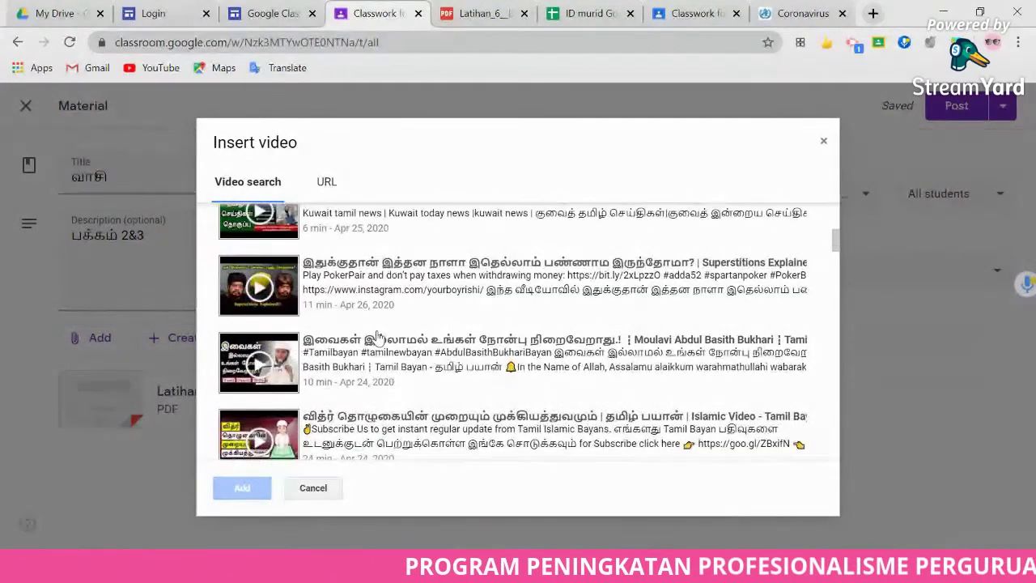
scroll(376, 337, down, 1)
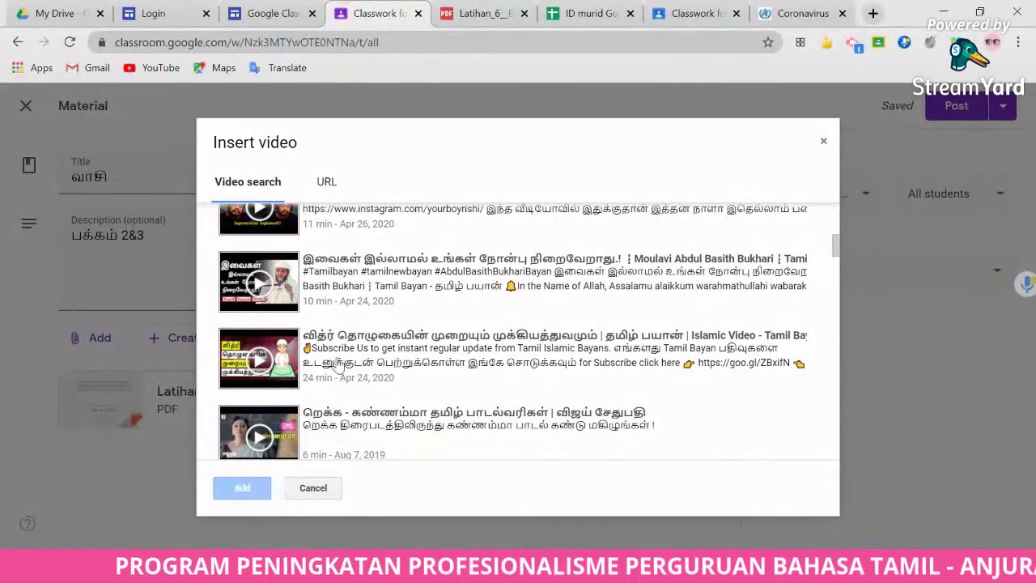
scroll(341, 362, up, 1)
scroll(342, 363, up, 2)
scroll(342, 363, down, 4)
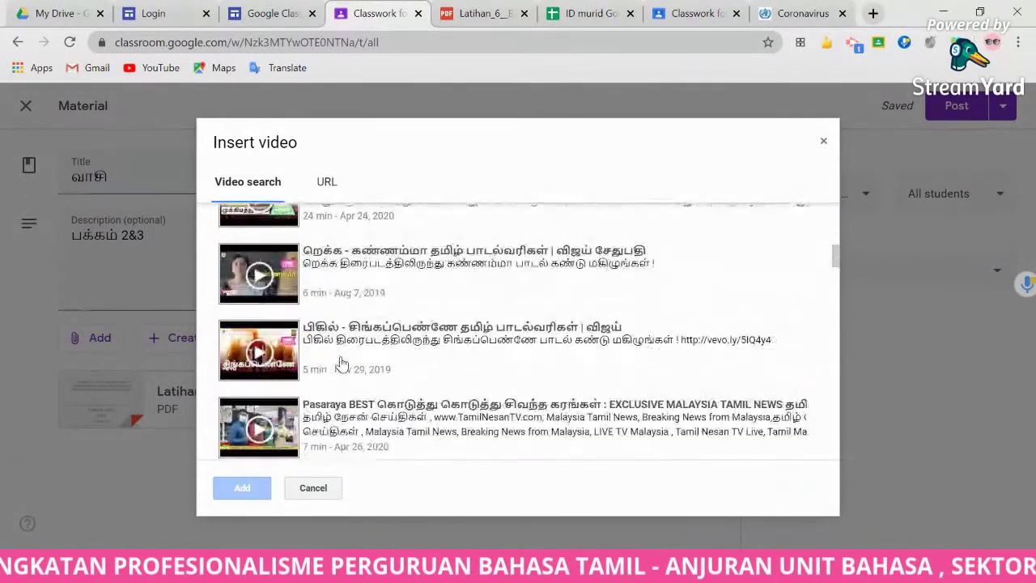
scroll(342, 363, up, 10)
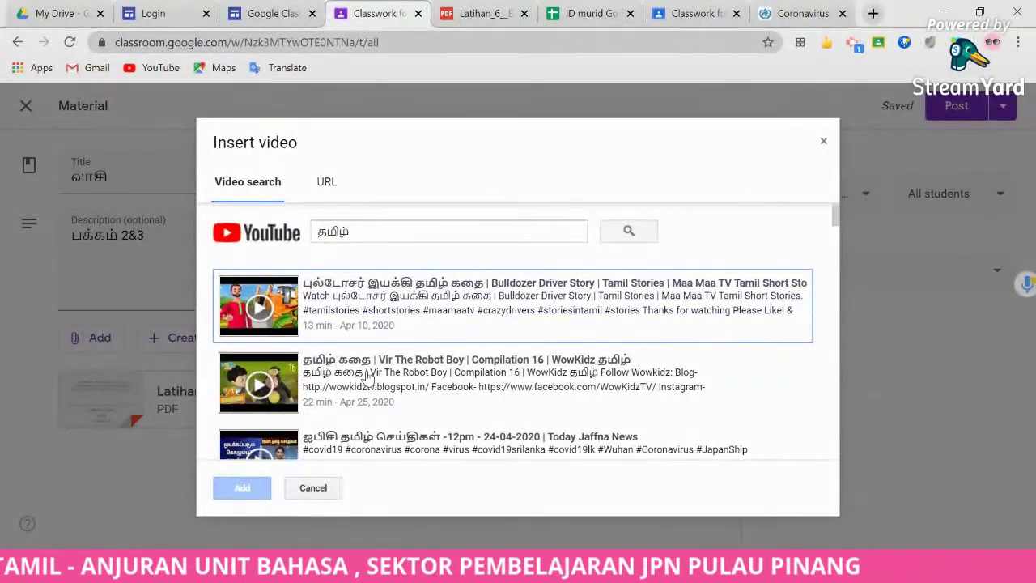
click(369, 379)
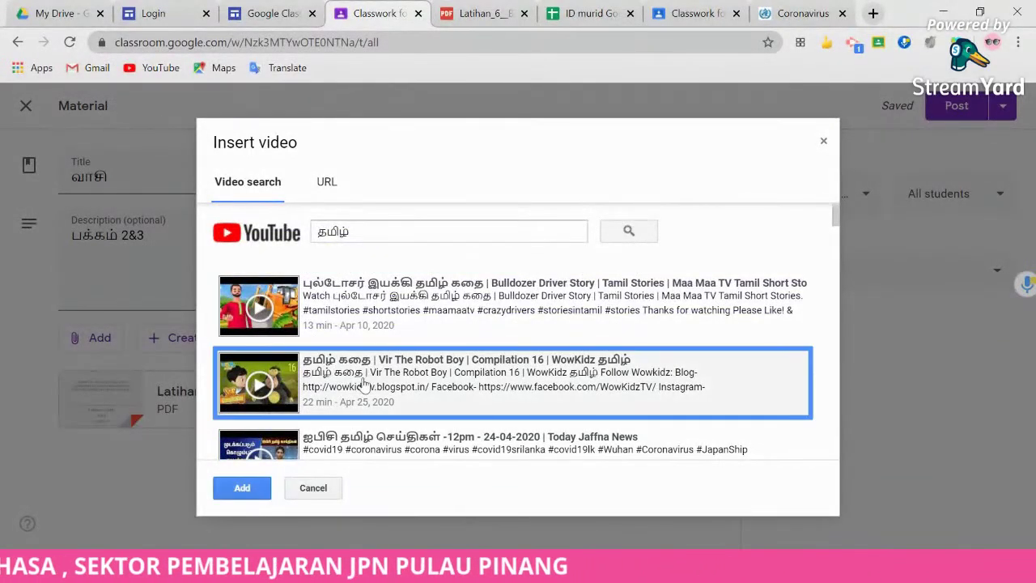
click(242, 489)
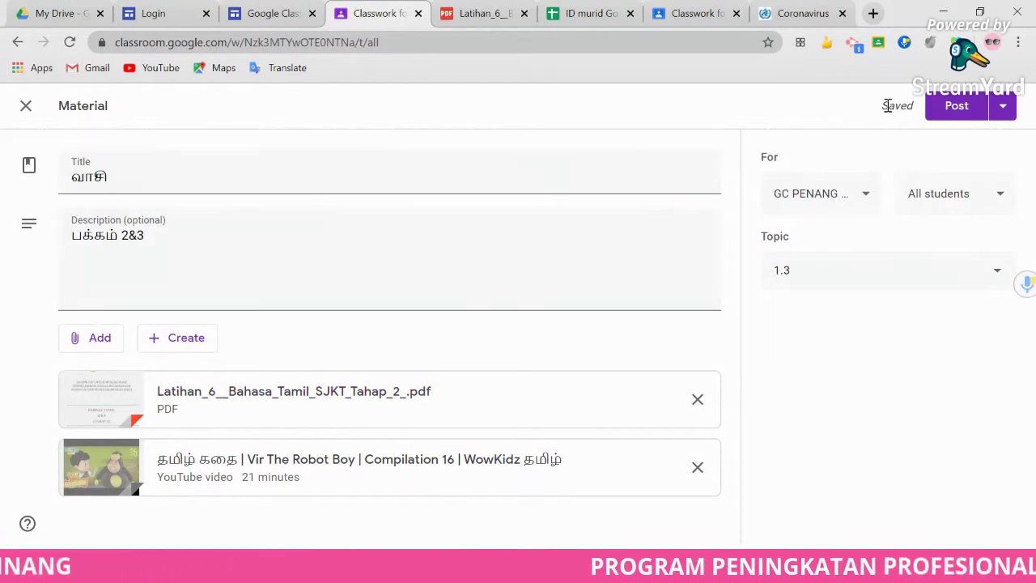
click(695, 469)
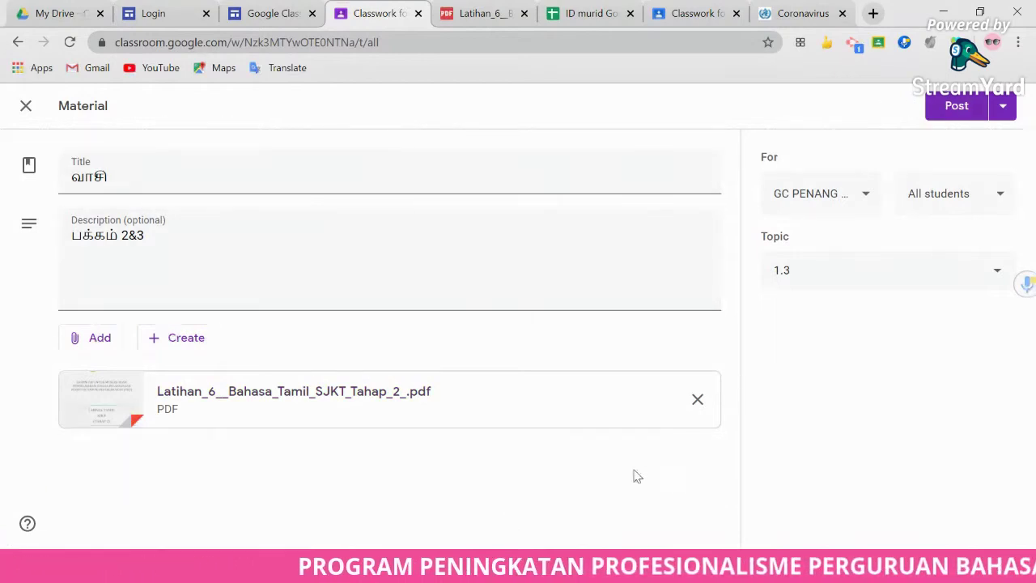
click(945, 120)
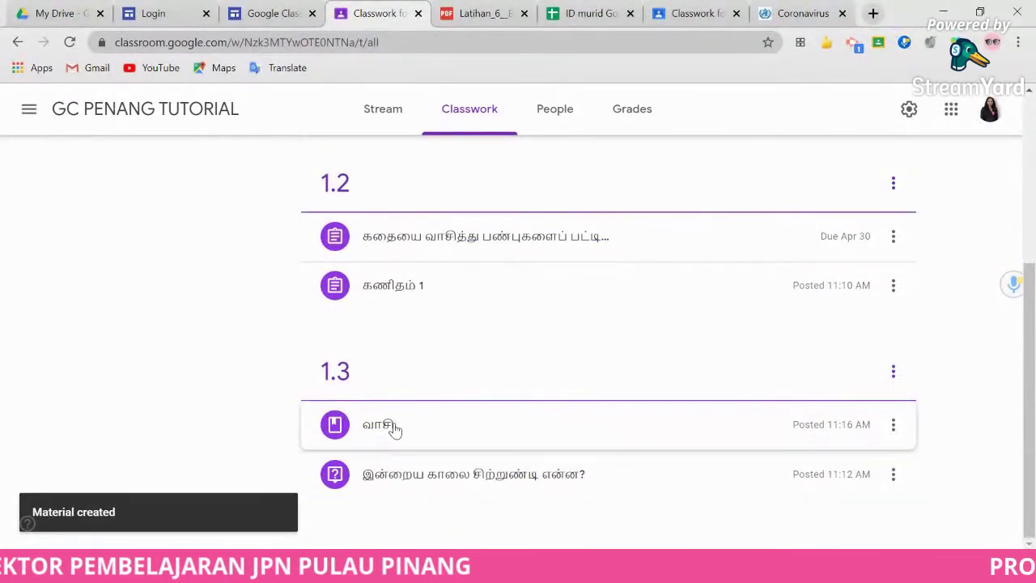
Step: Scroll to the top of Classwork and open the Create menu
scroll(395, 429, up, 4)
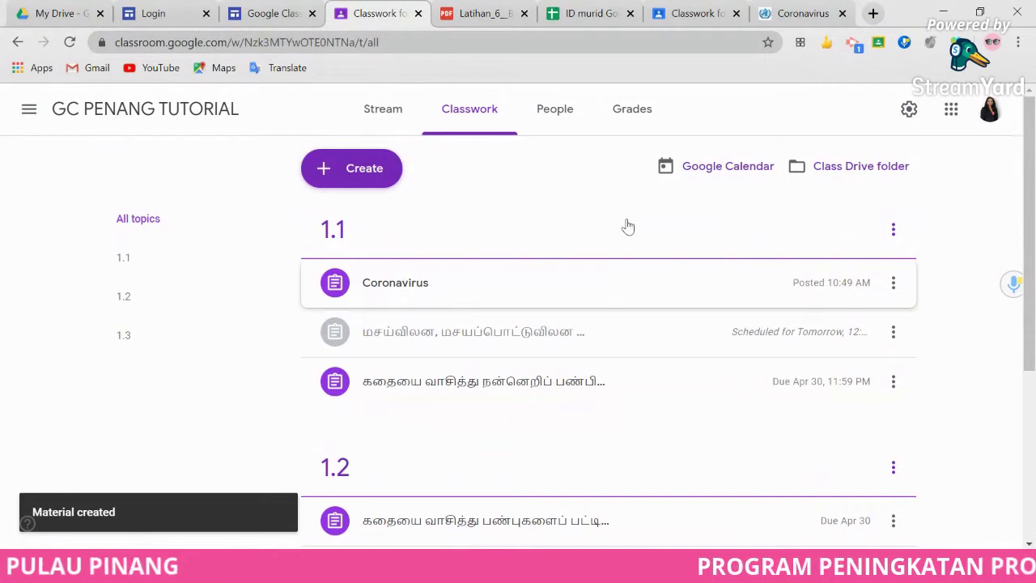
click(355, 170)
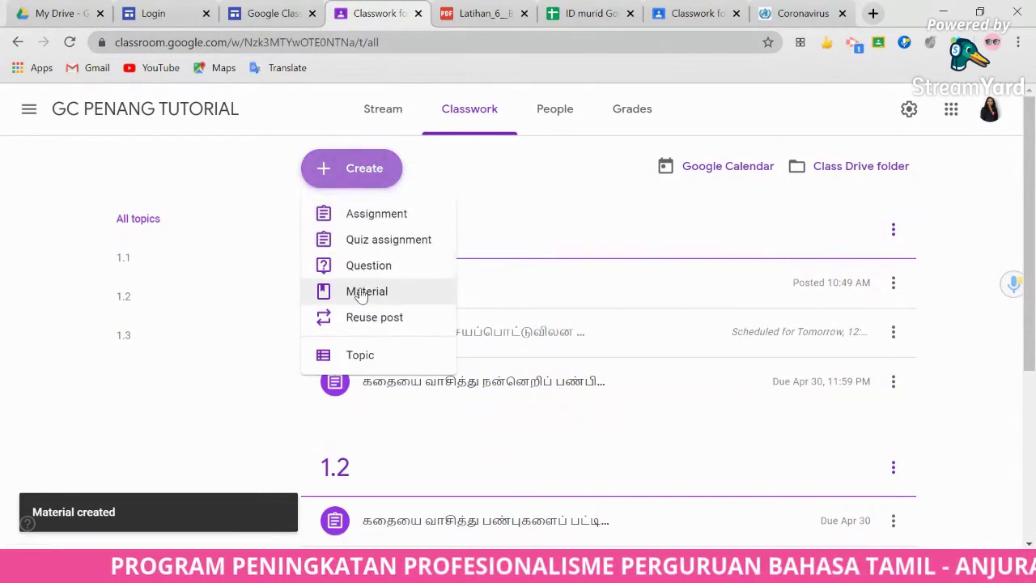
Step: Reuse the 8:04 AM fractions material post from the TAHAP 2 class
click(387, 319)
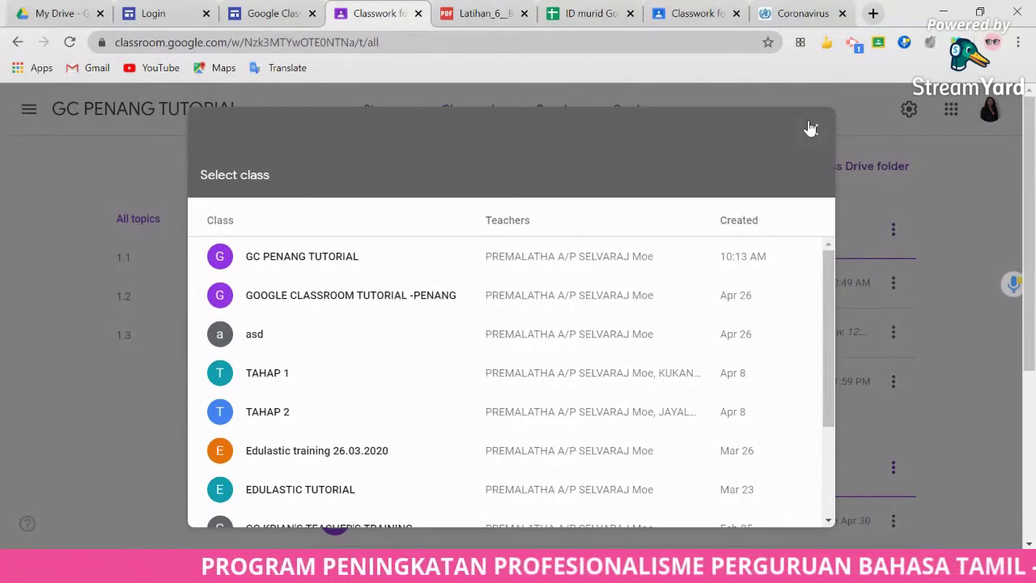
key(Escape)
click(348, 167)
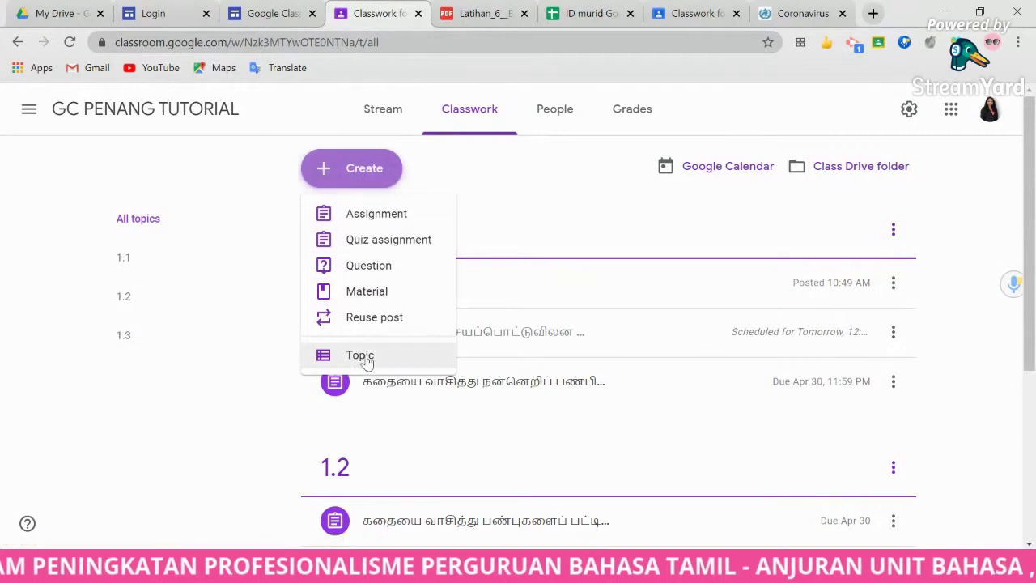
click(365, 320)
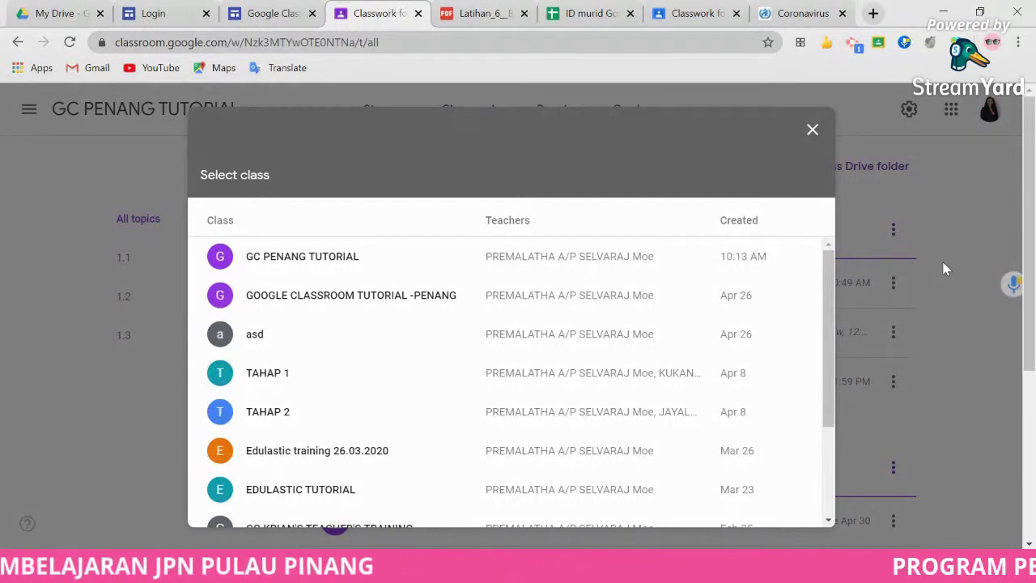
scroll(945, 269, down, 1)
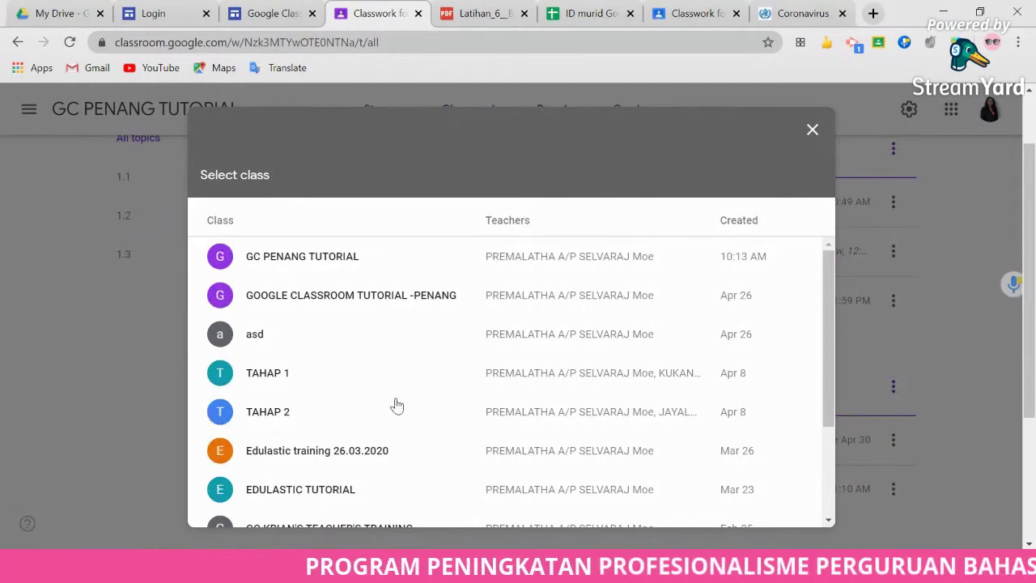
click(292, 417)
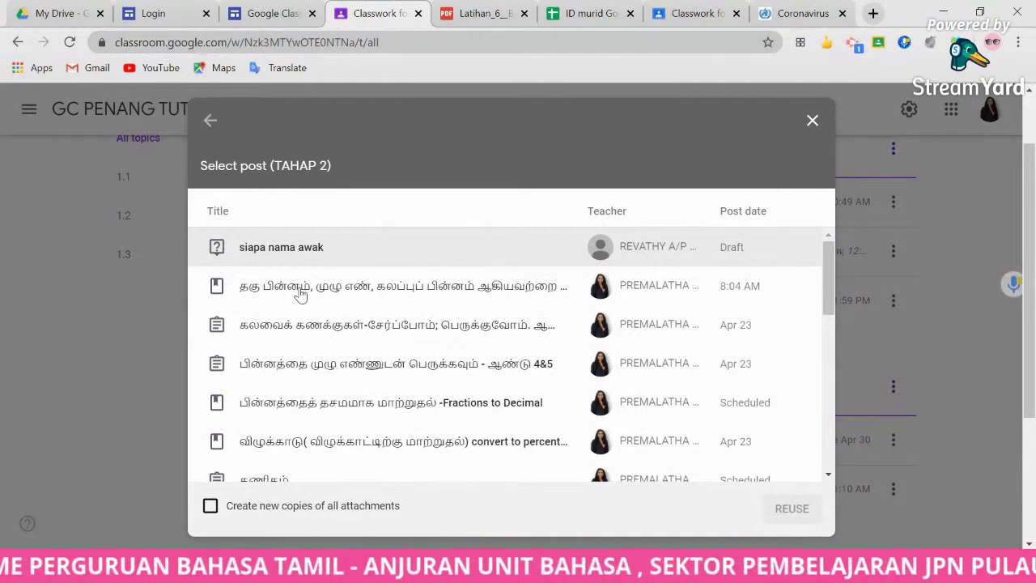
click(299, 294)
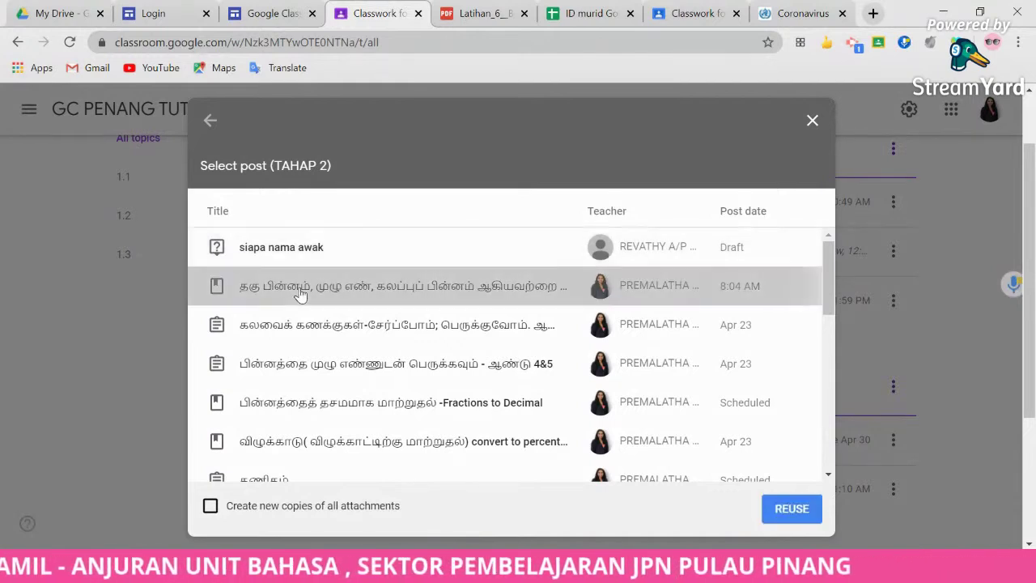
click(781, 509)
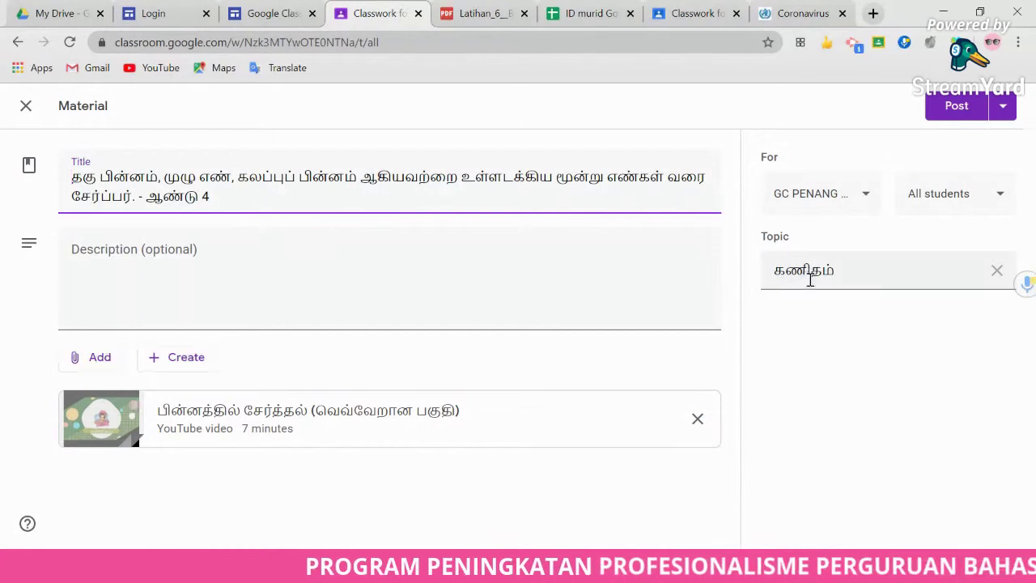
Step: Replace the கணிதம் topic with 1.3 and post the reused Year 4 fractions material
click(996, 272)
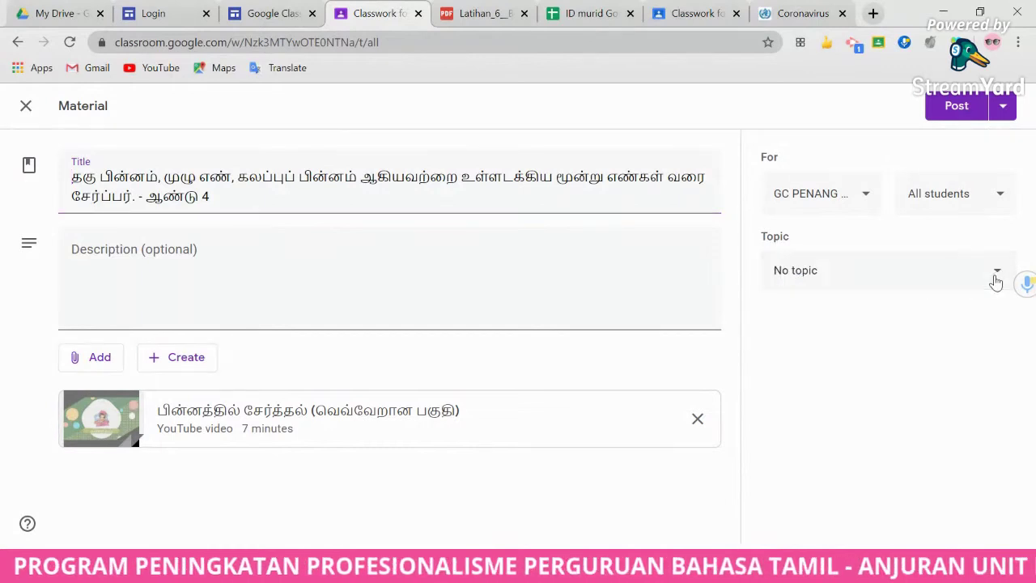
click(998, 277)
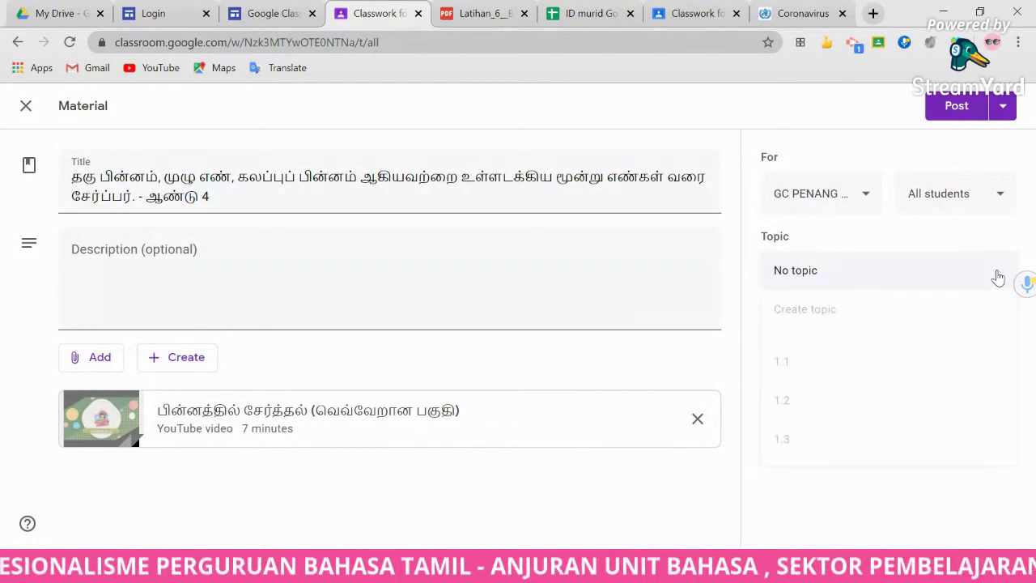
click(802, 441)
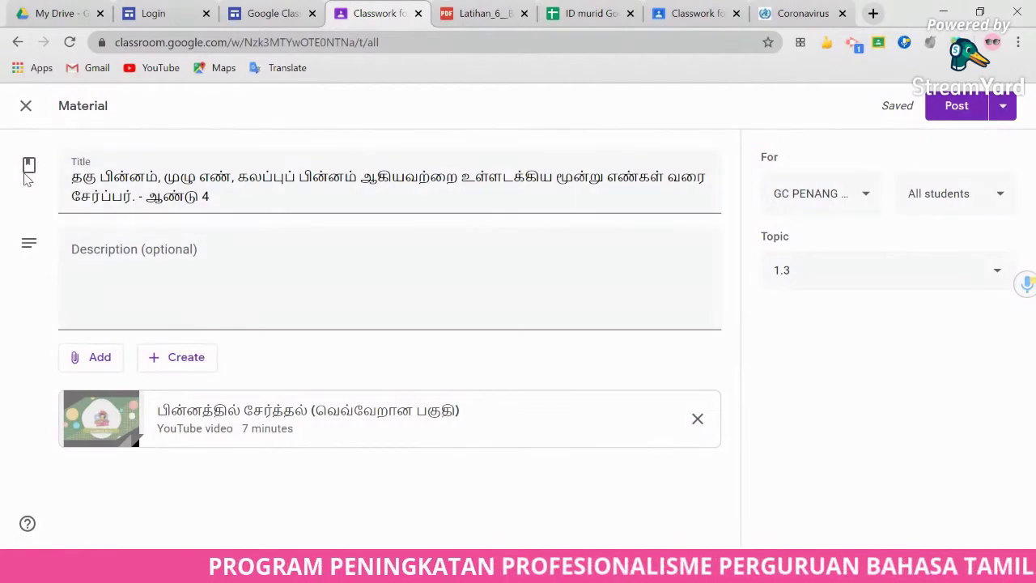
click(955, 106)
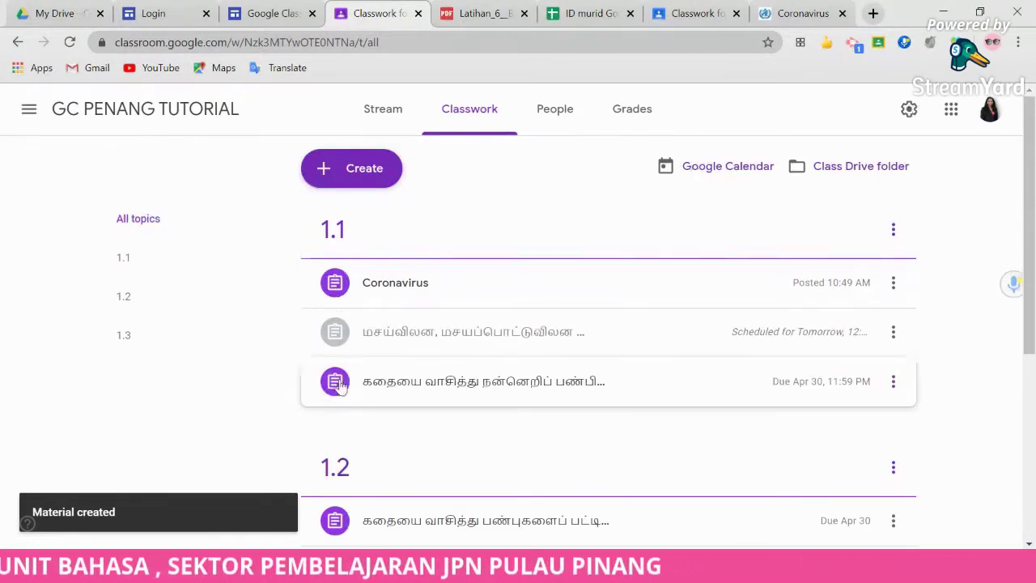
Step: Confirm the new material appears under topic 1.3, then open the Grades page
scroll(348, 301, down, 3)
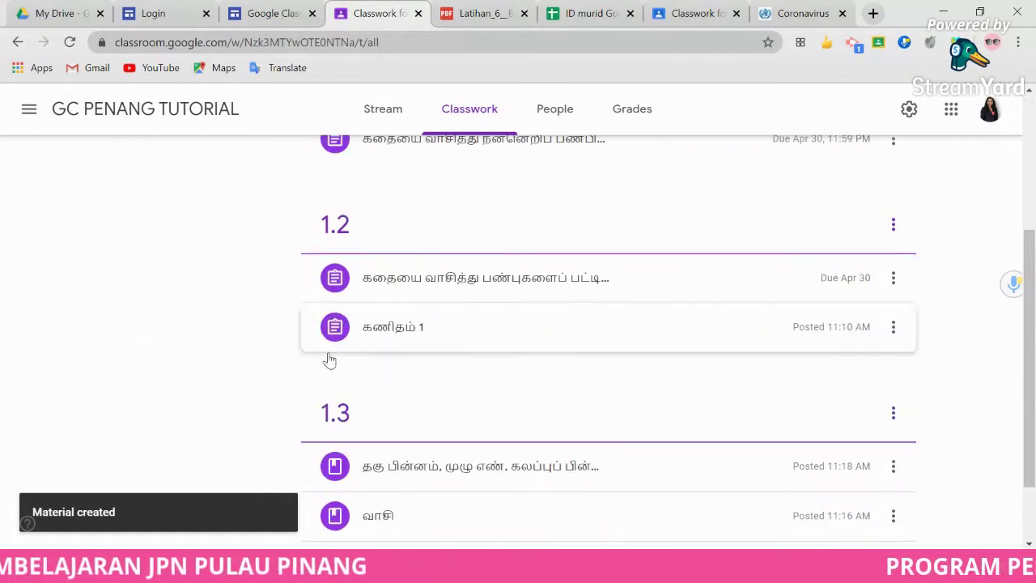
scroll(404, 381, down, 1)
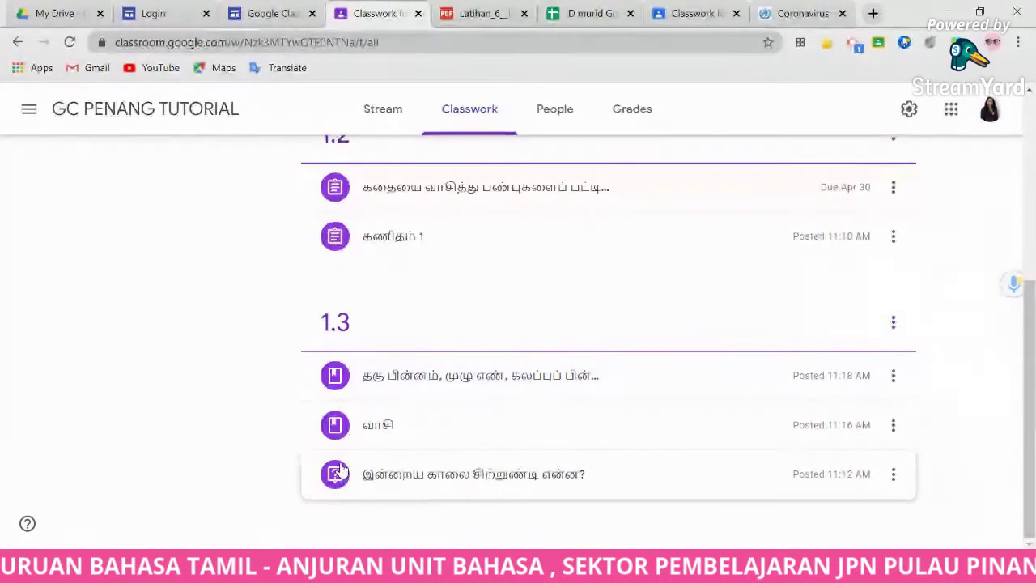
scroll(615, 454, up, 4)
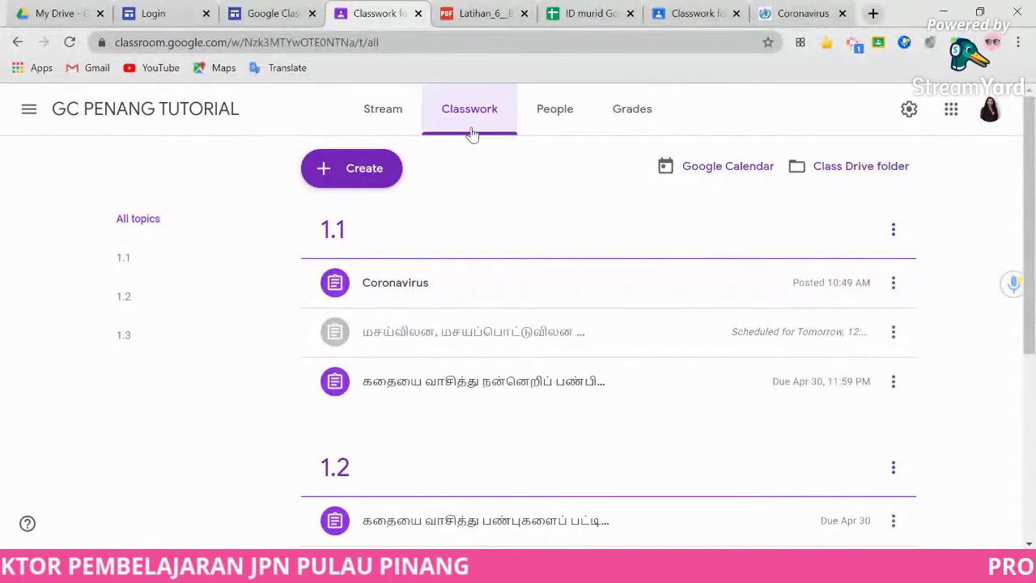
scroll(1033, 247, down, 1)
scroll(1033, 246, up, 1)
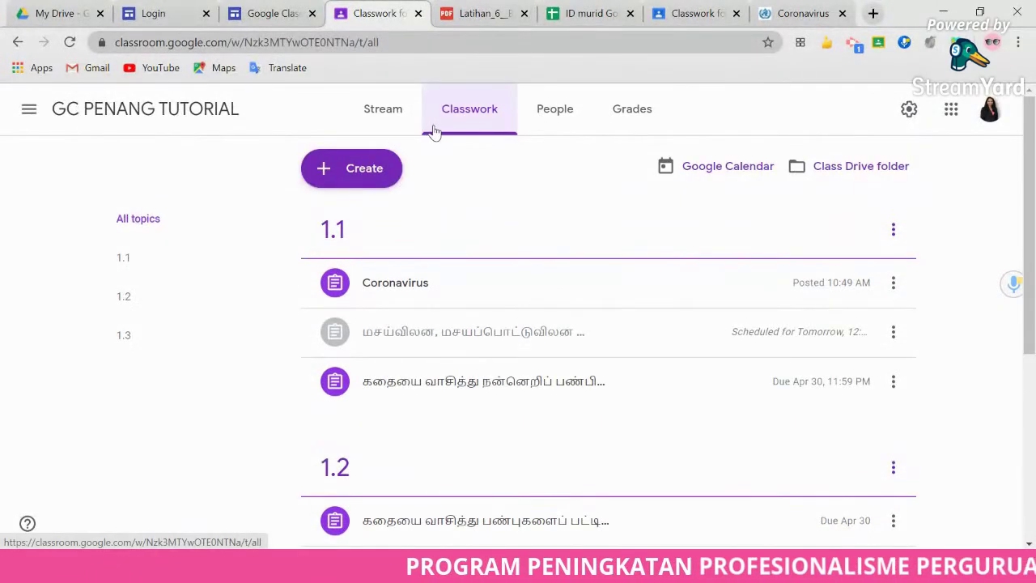
scroll(1033, 289, down, 1)
scroll(1033, 289, up, 1)
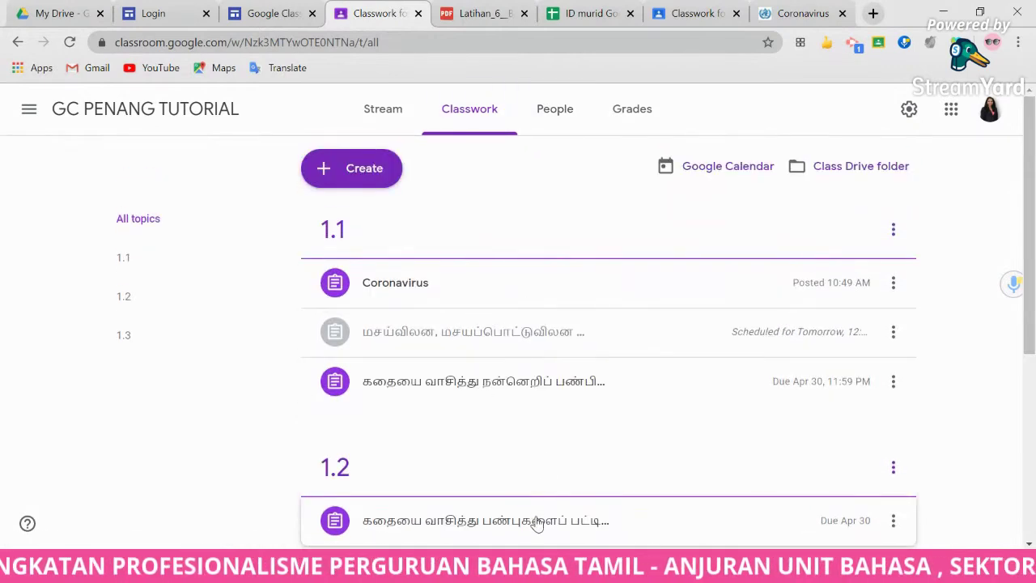
scroll(561, 365, down, 2)
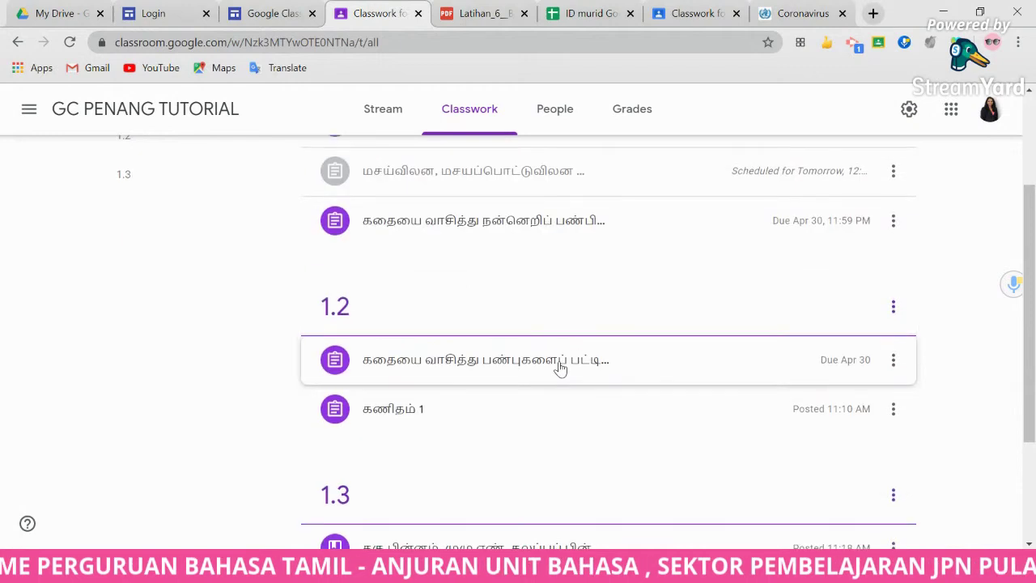
scroll(561, 366, up, 1)
click(643, 109)
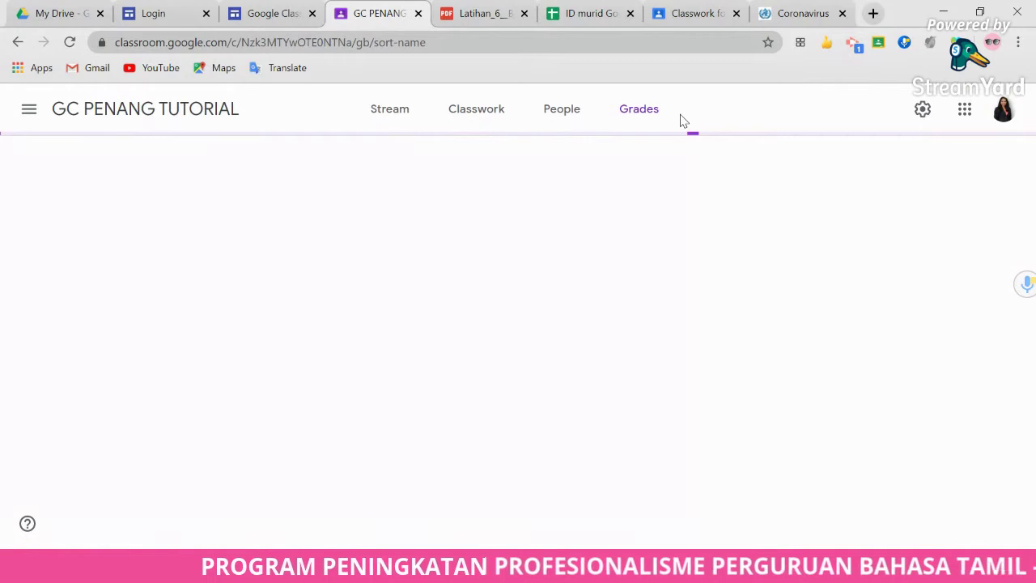
Step: Open a guest browser window, then switch to the ID murid Google Classroom spreadsheet
click(999, 49)
click(849, 432)
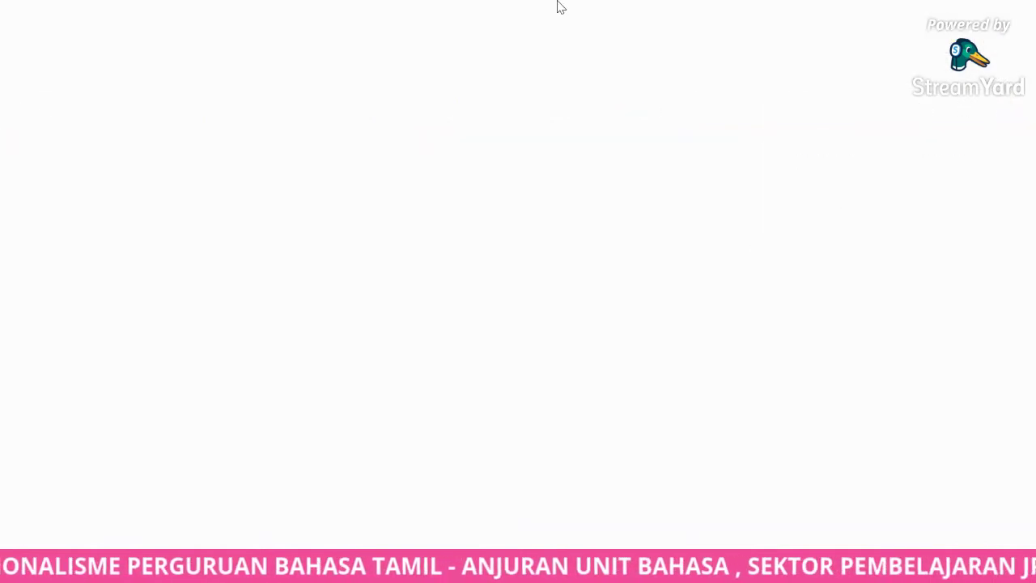
mouse_move(341, 570)
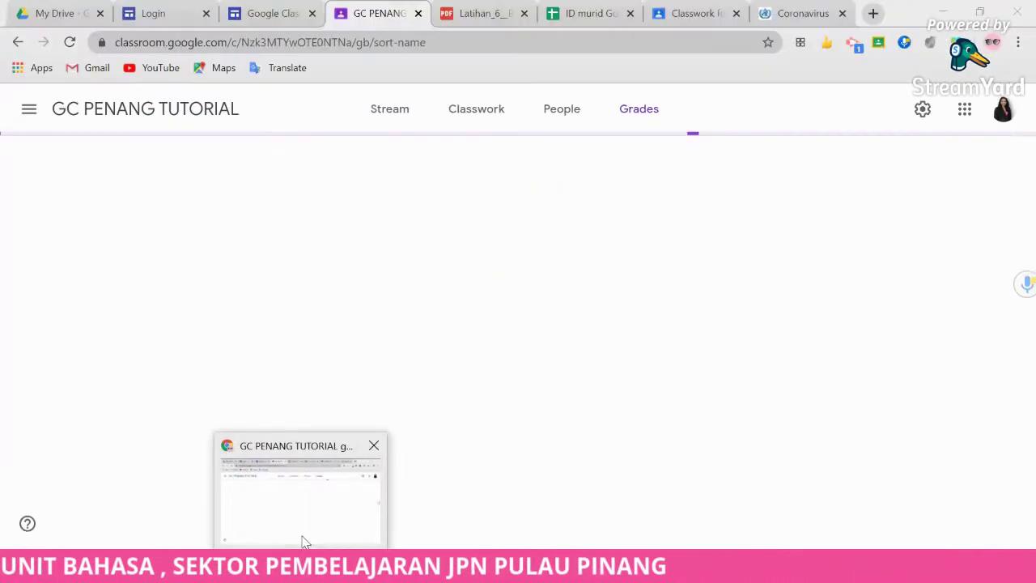
click(303, 518)
click(589, 14)
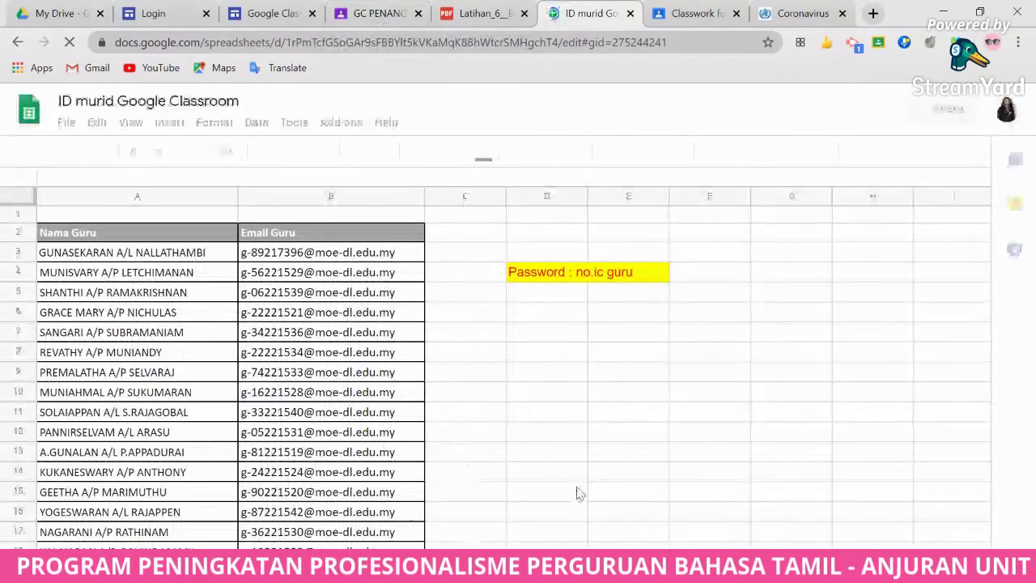
Step: Scroll down the ID GURU sheet listing teacher login accounts
scroll(578, 490, down, 5)
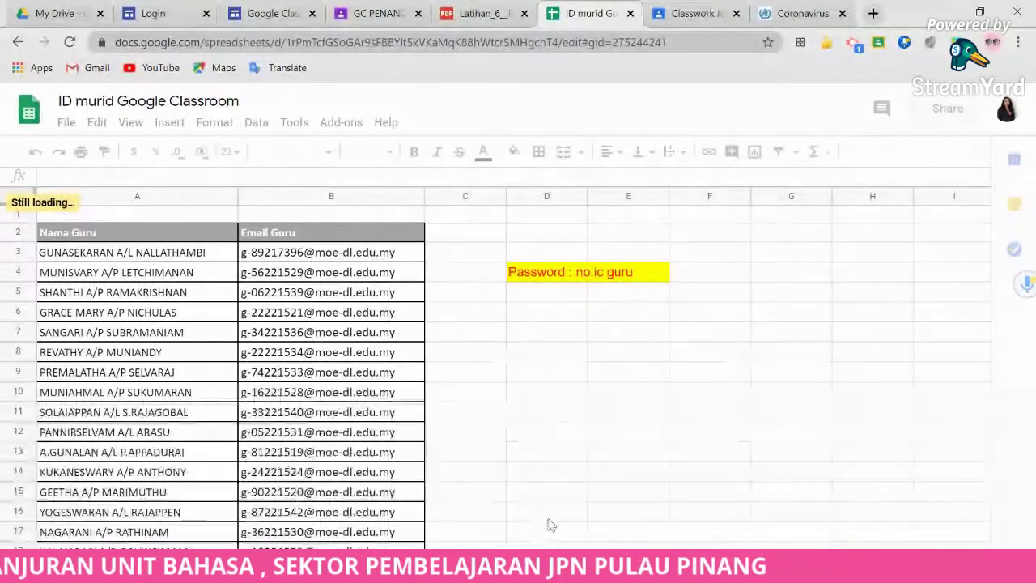
scroll(527, 492, down, 1)
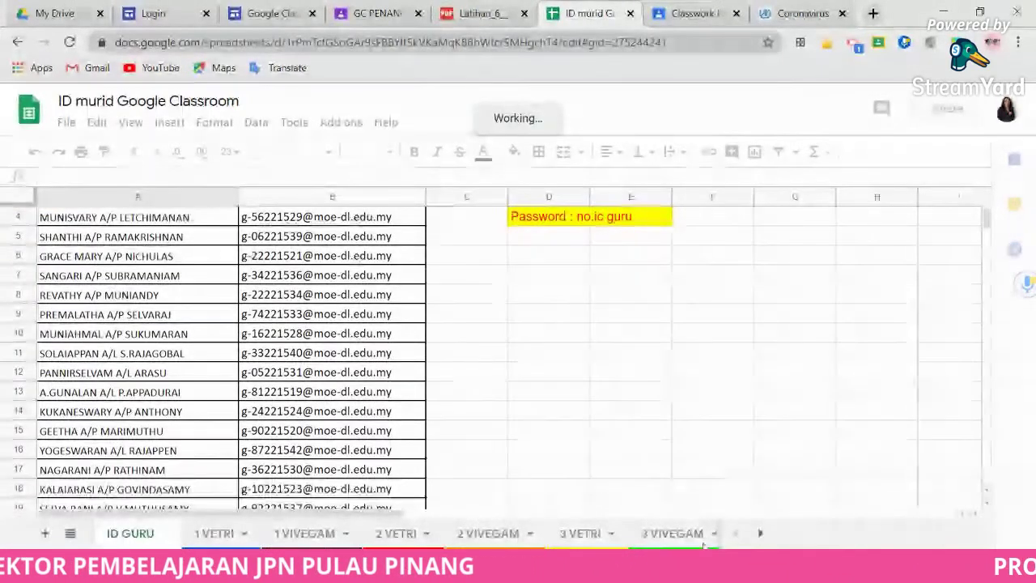
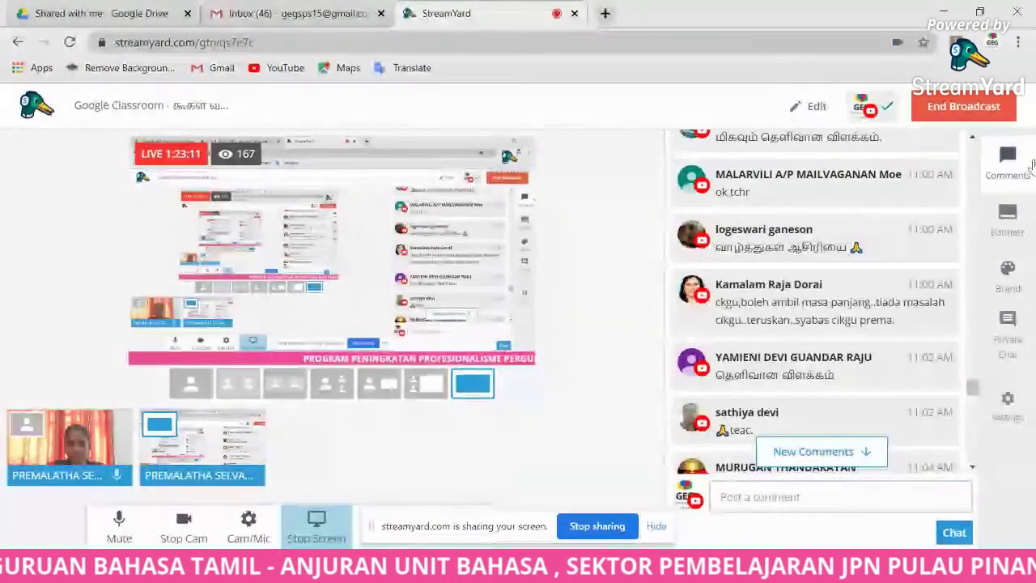
Step: Select the class code text in StreamYard's class-code banner
click(1007, 217)
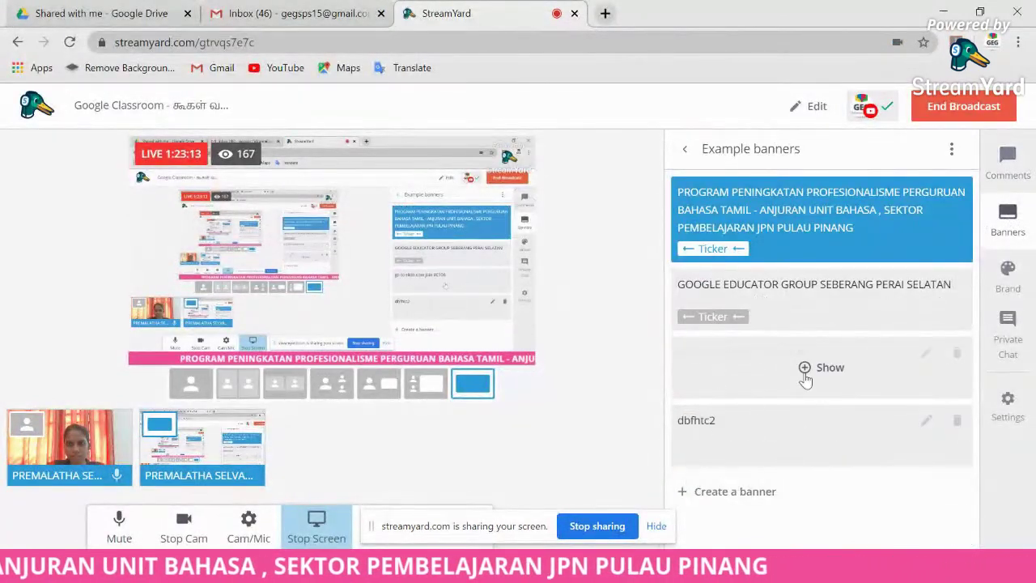
click(923, 420)
drag(914, 422, 677, 421)
key(ctrl+c)
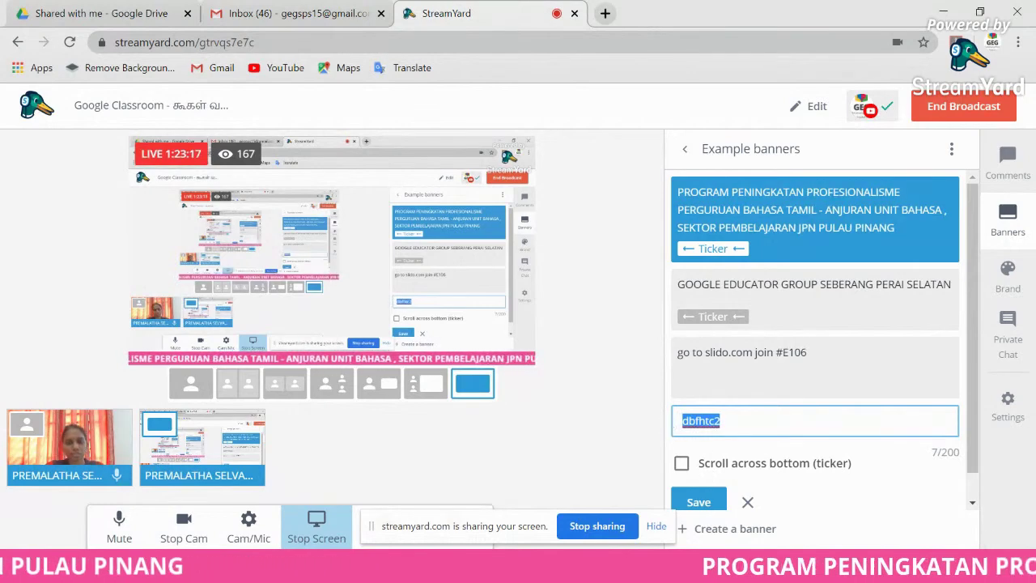
Step: Open Google Classroom in a new tab from the student site's Aktiviti page
key(alt+Tab)
click(437, 306)
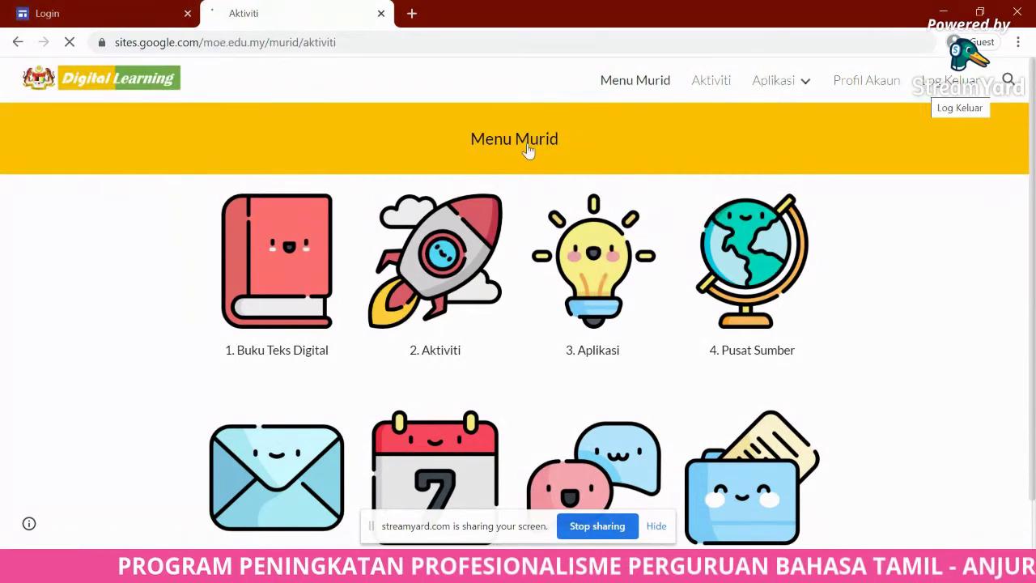
click(91, 312)
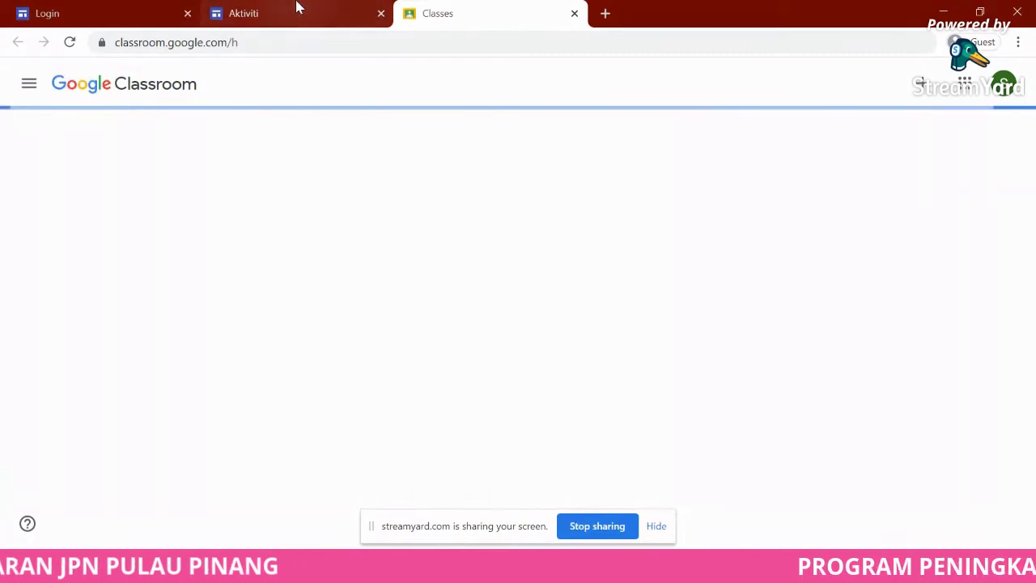
mouse_move(340, 570)
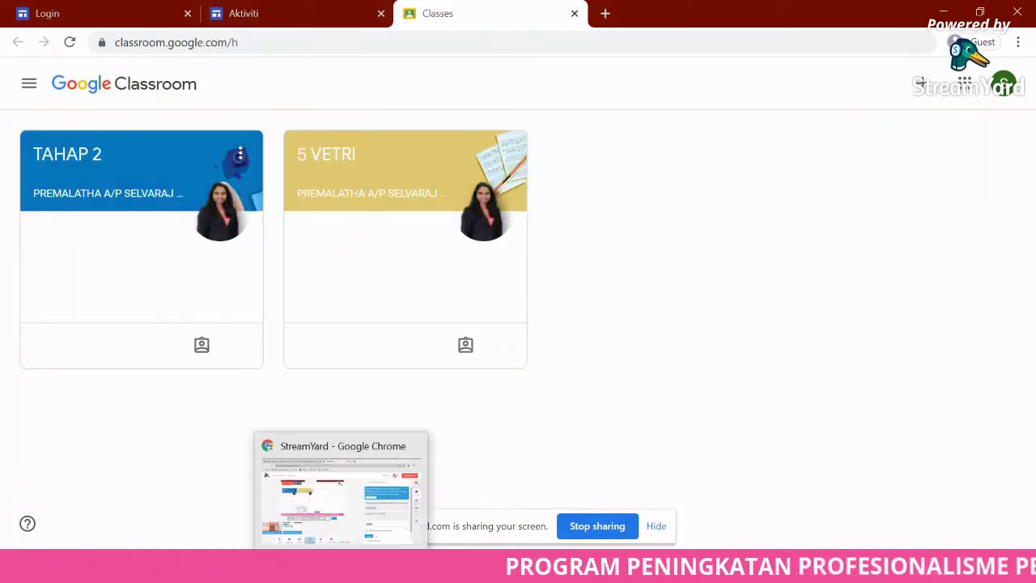
click(328, 492)
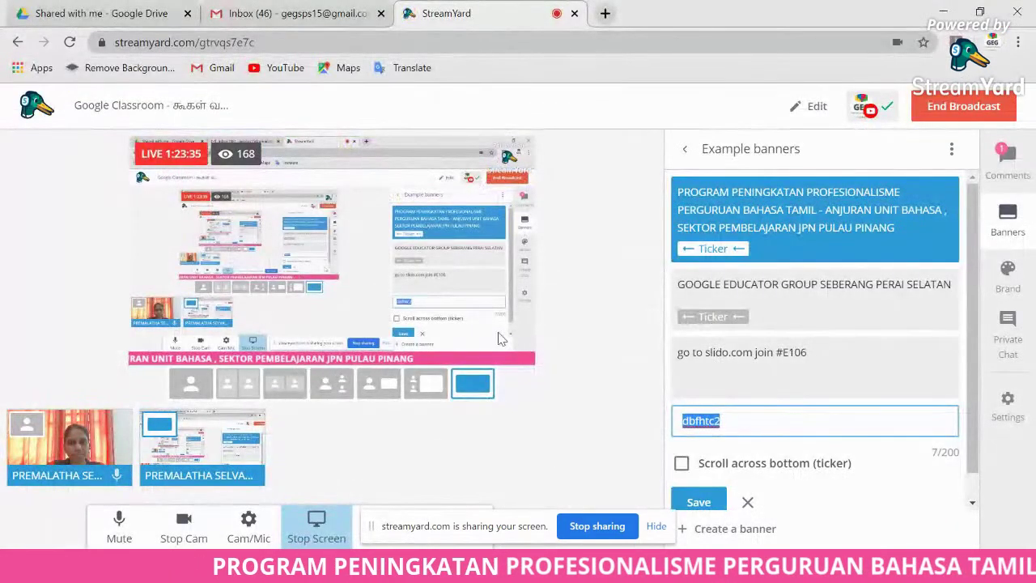
key(alt+Tab)
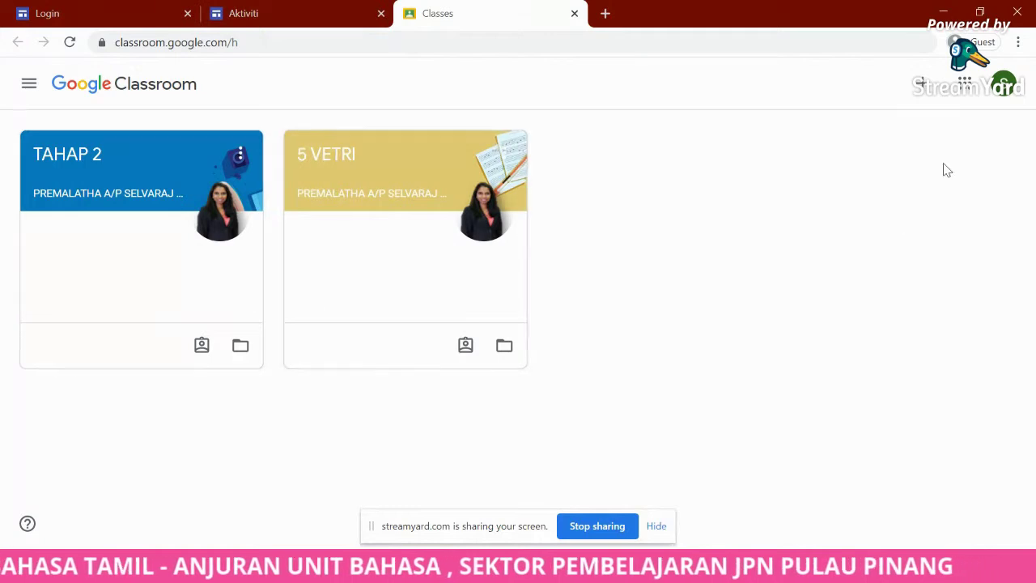
Step: Paste the copied class code into the Join class form and submit it
click(920, 84)
click(922, 115)
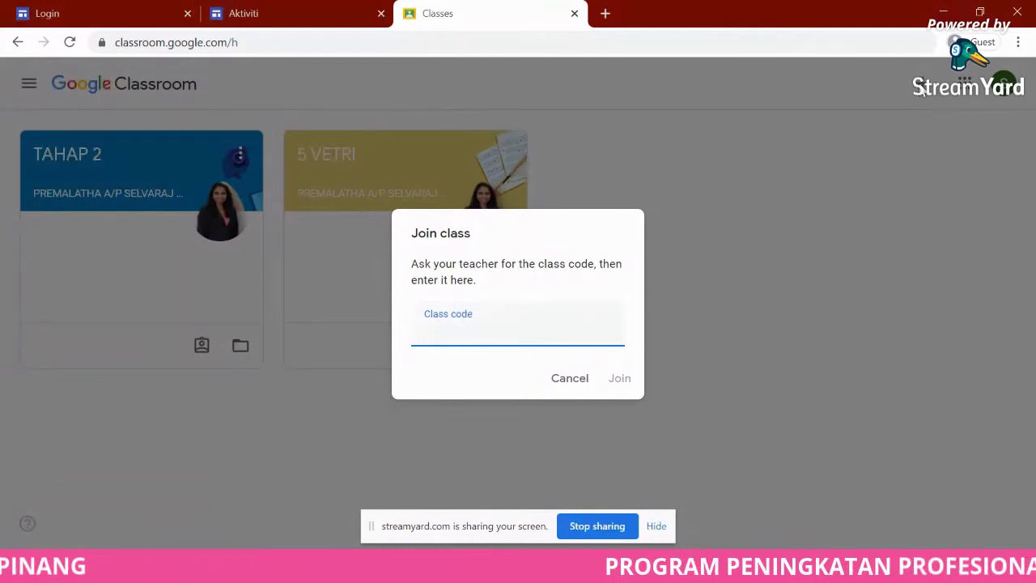
click(885, 177)
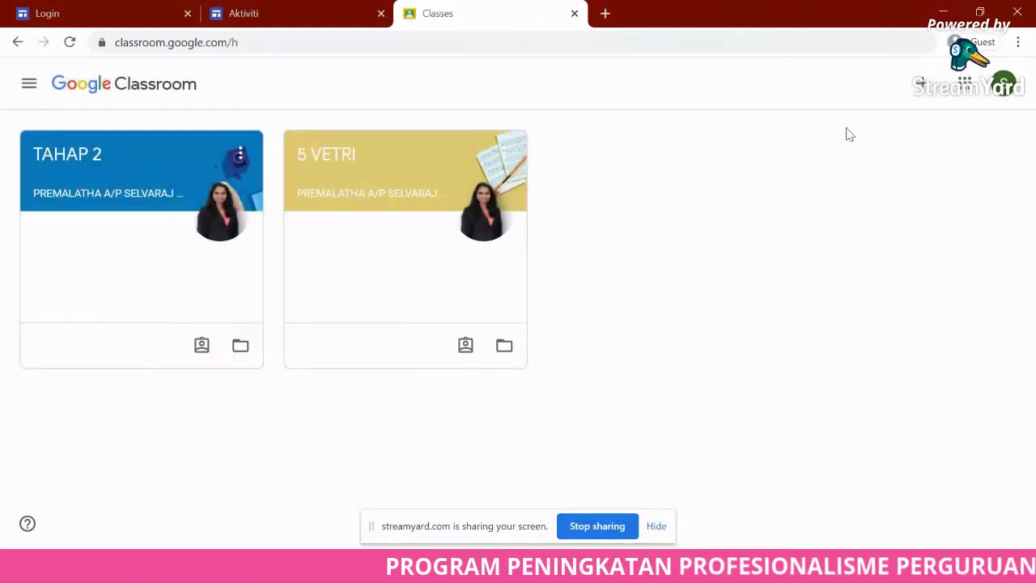
click(920, 86)
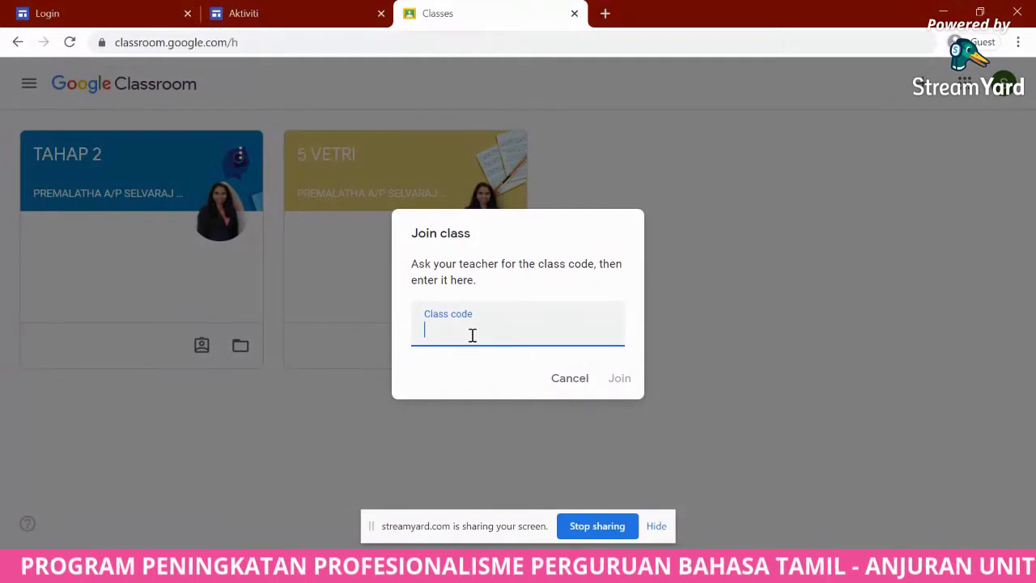
key(ctrl+v)
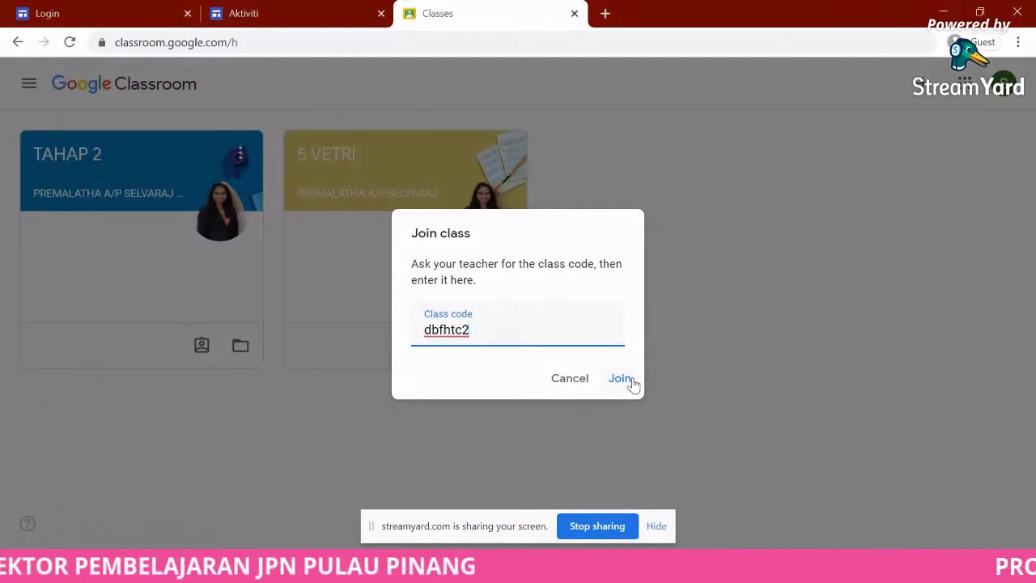
click(619, 379)
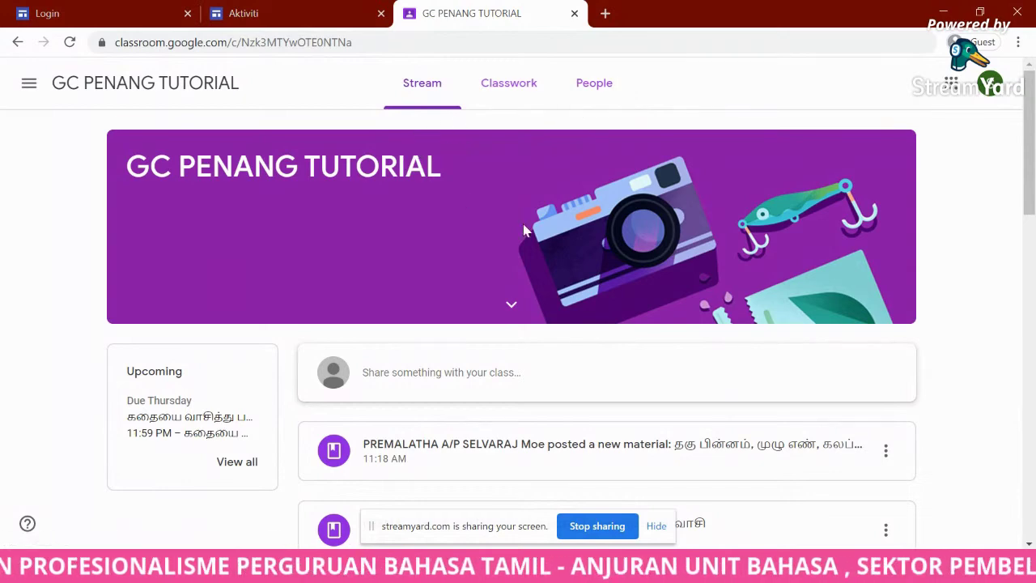
scroll(510, 223, down, 1)
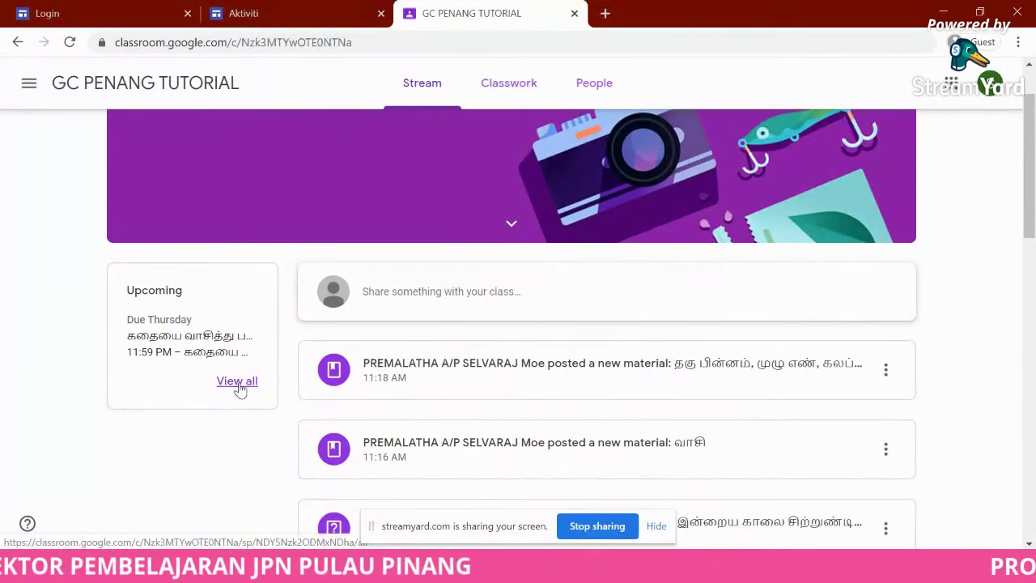
click(230, 386)
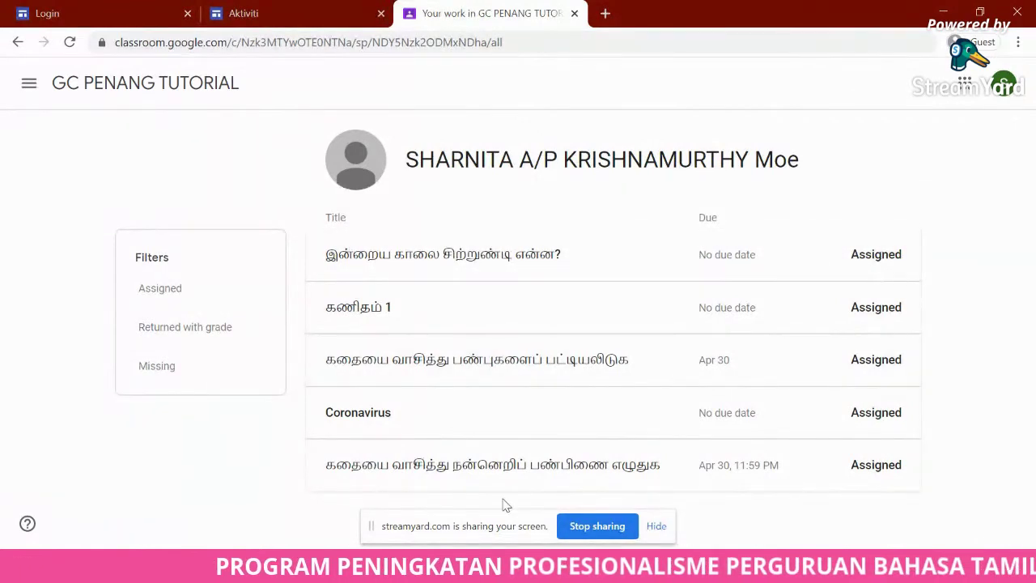
click(657, 527)
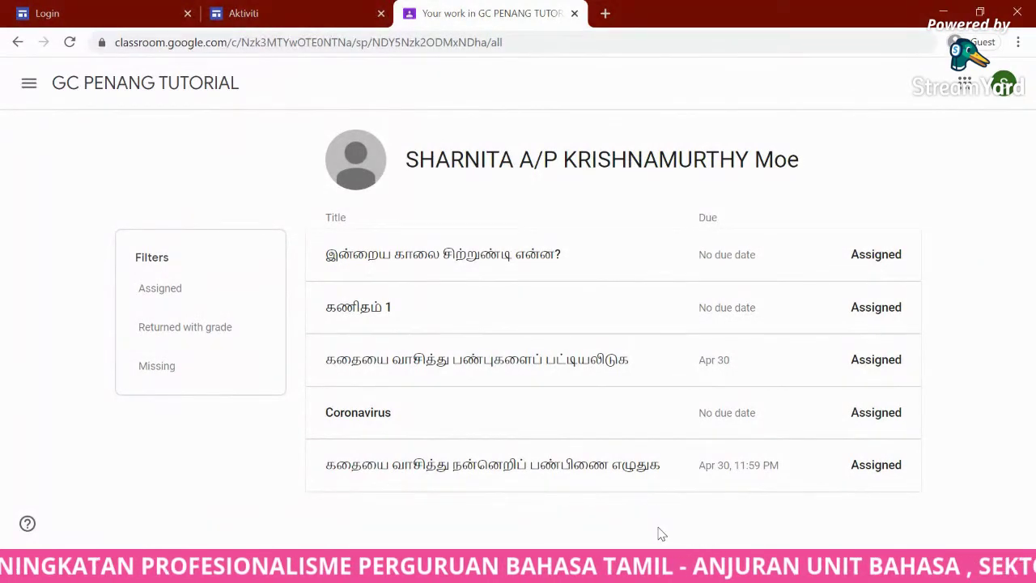
click(189, 334)
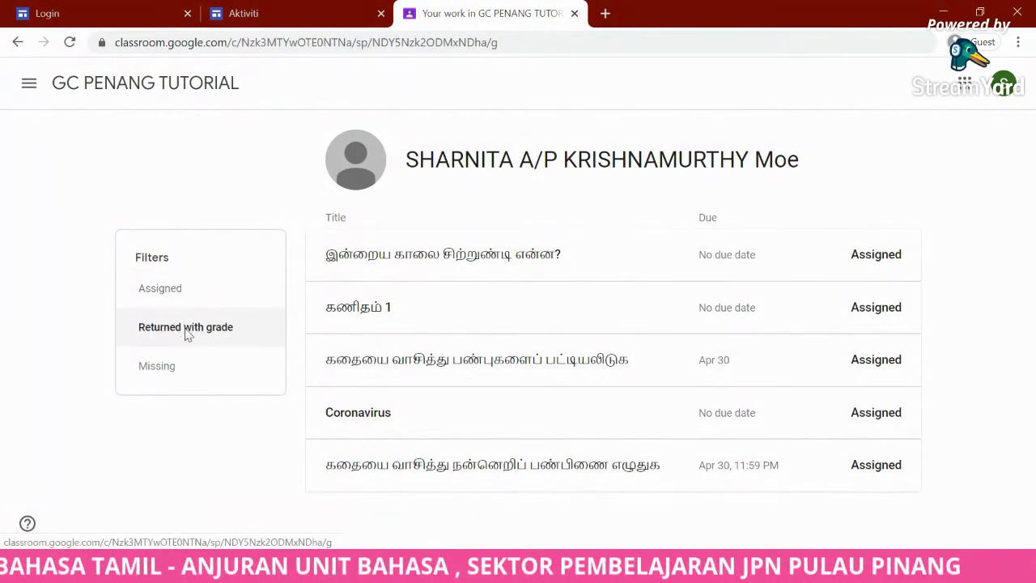
click(180, 322)
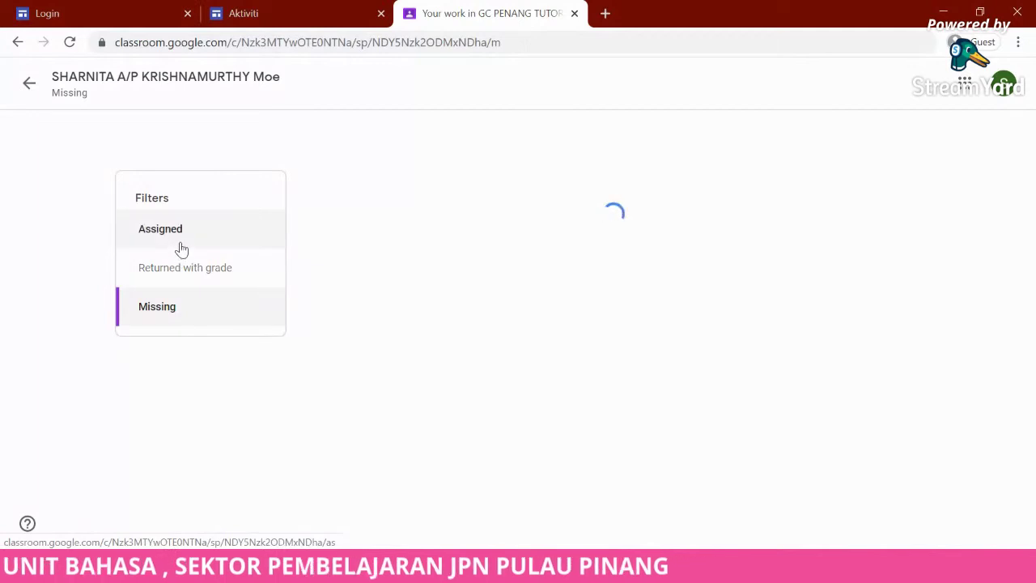
click(175, 229)
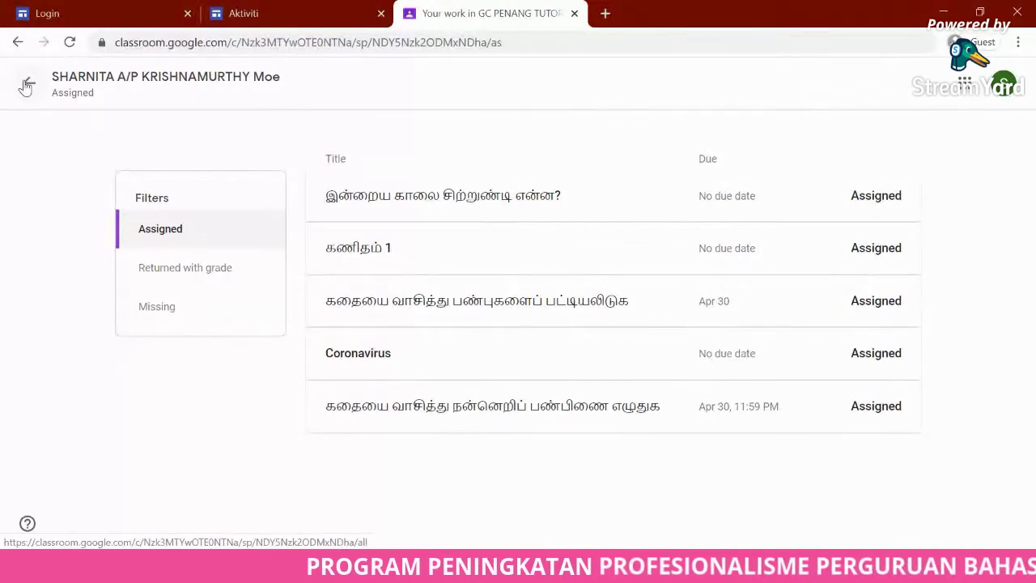
click(152, 278)
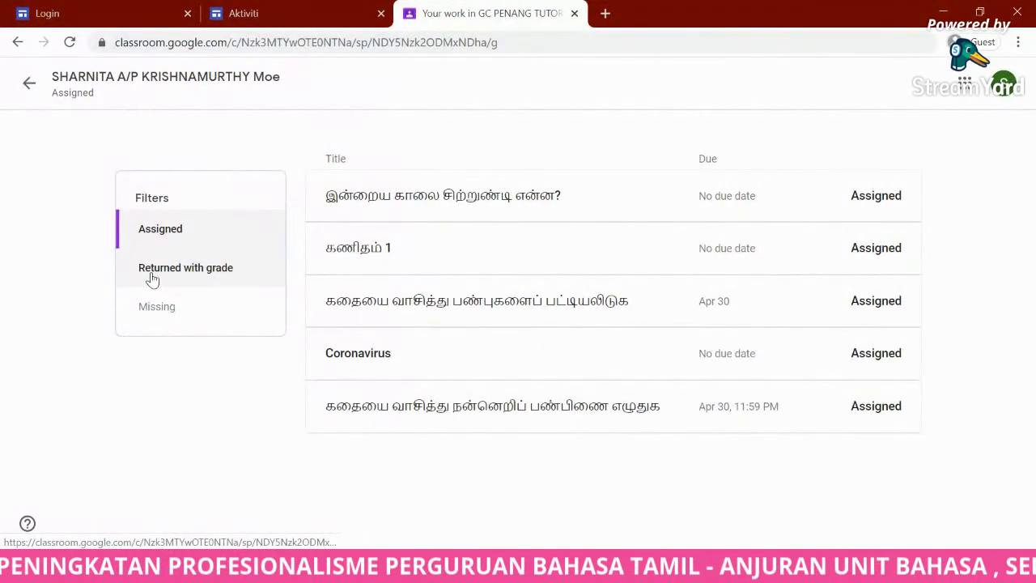
click(162, 315)
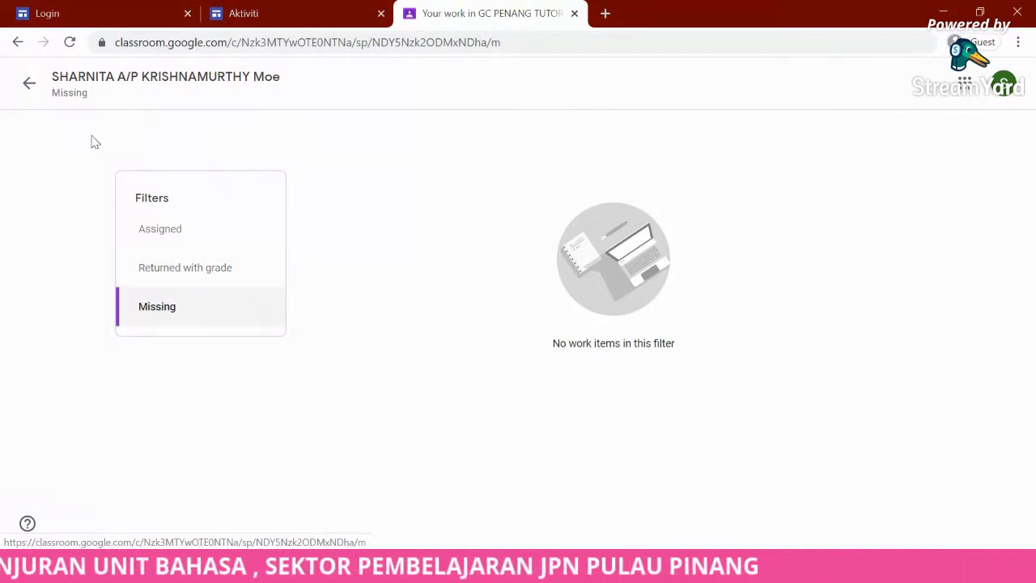
click(28, 82)
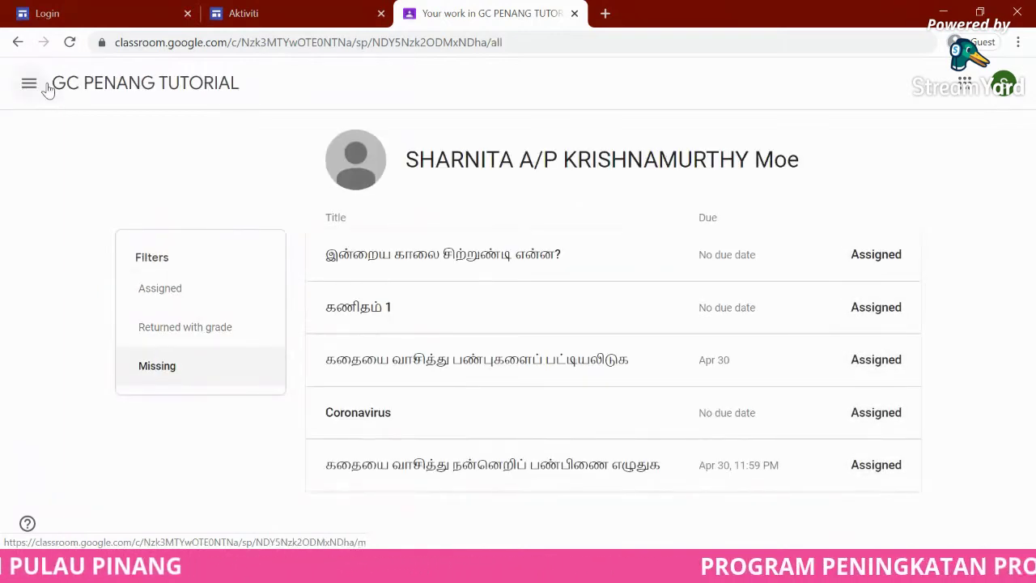
click(81, 85)
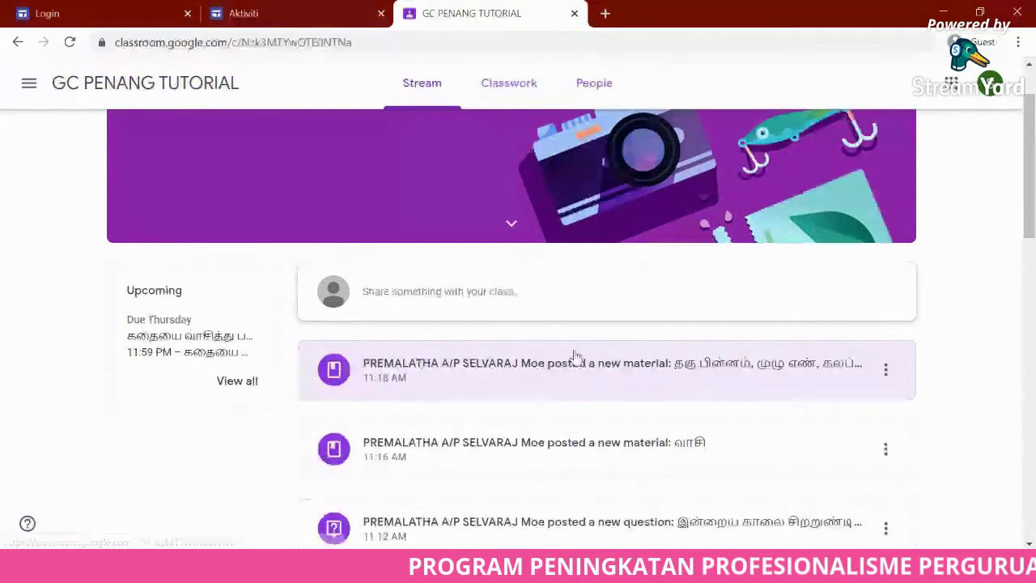
Step: Open the Classwork list and read the second assignment's 2 class comments
scroll(996, 318, down, 1)
scroll(995, 318, down, 2)
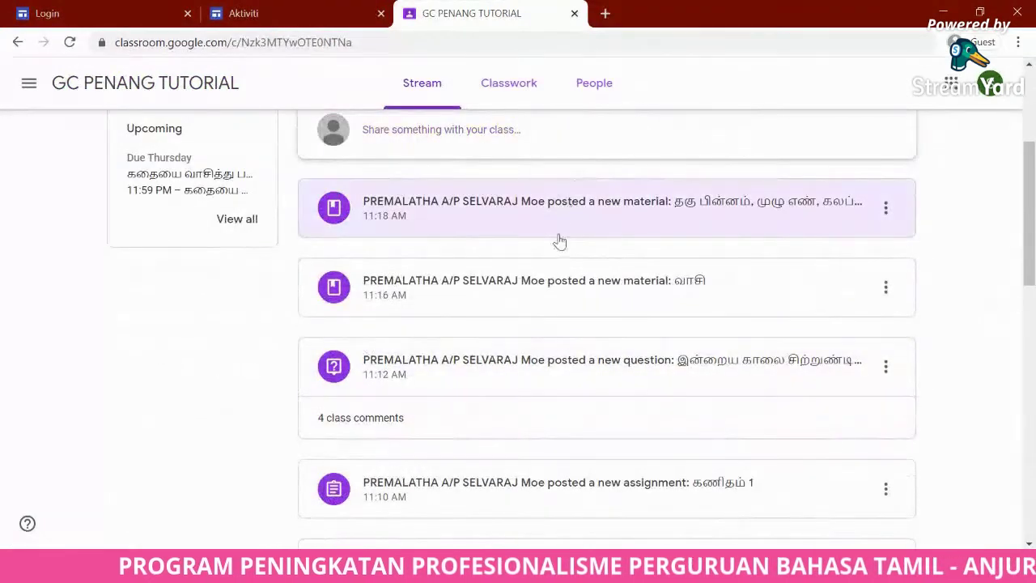
scroll(578, 291, down, 2)
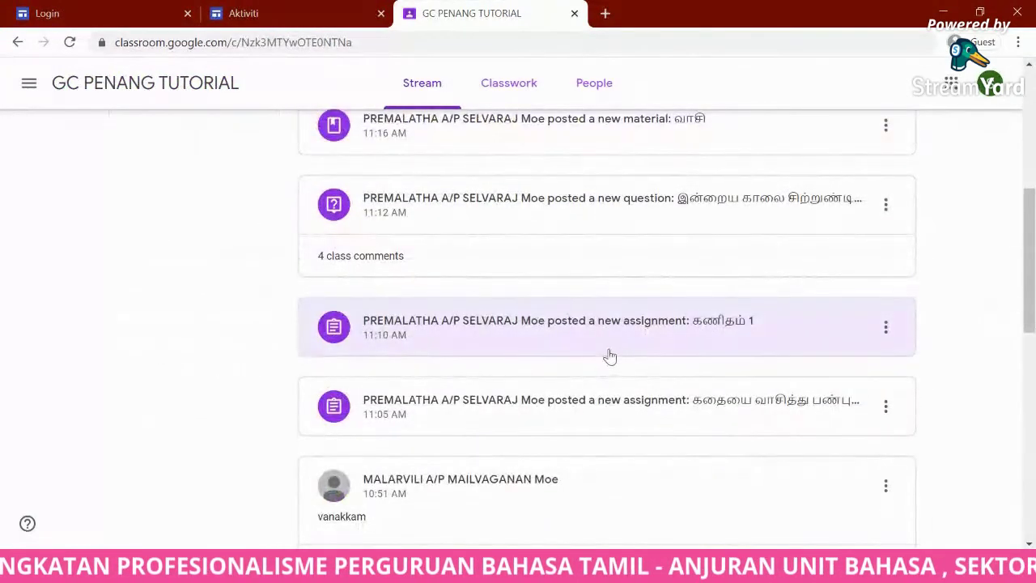
scroll(608, 338, down, 3)
scroll(607, 331, up, 2)
scroll(608, 331, down, 3)
scroll(607, 335, down, 2)
scroll(608, 335, up, 15)
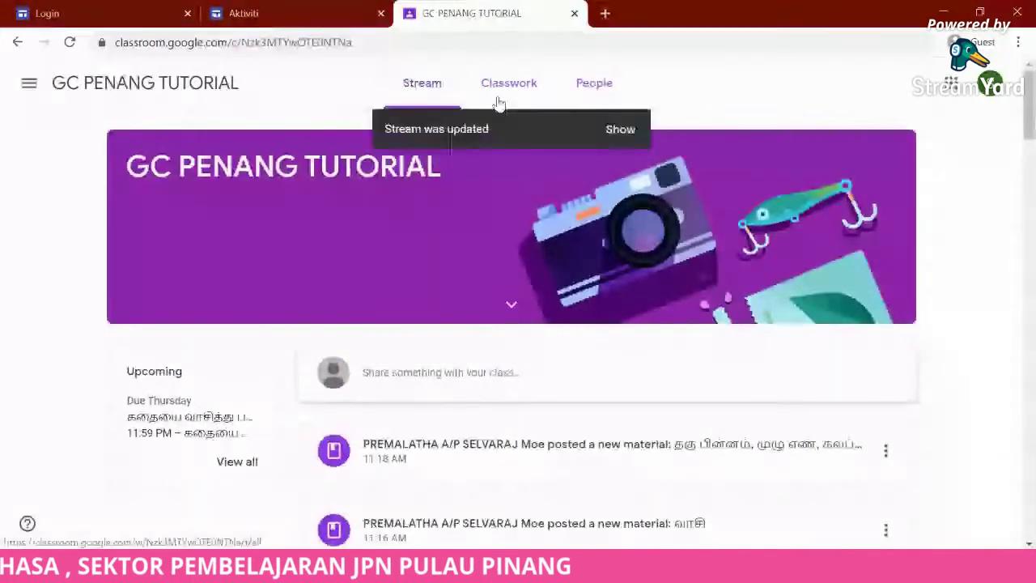
click(523, 97)
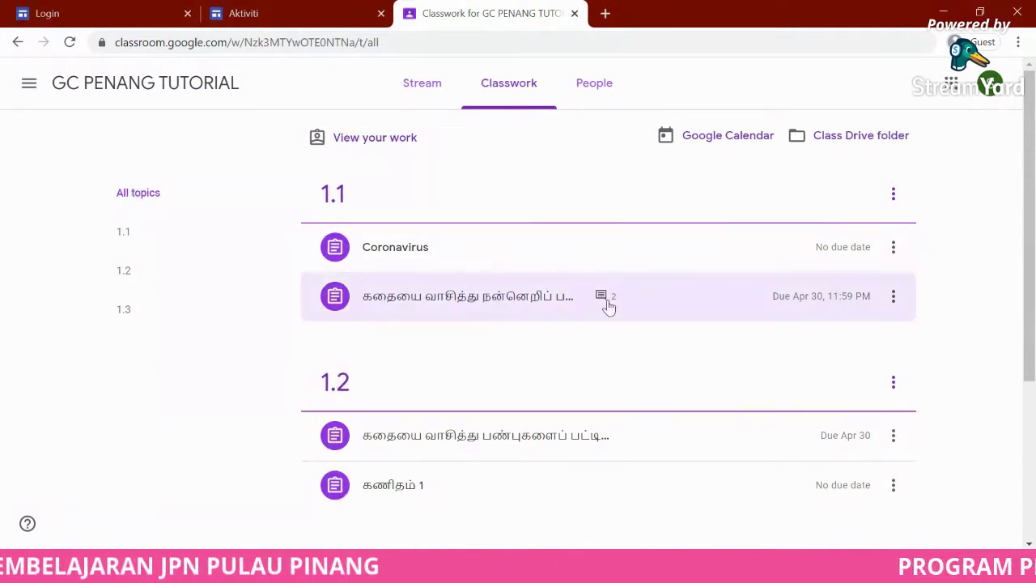
click(551, 306)
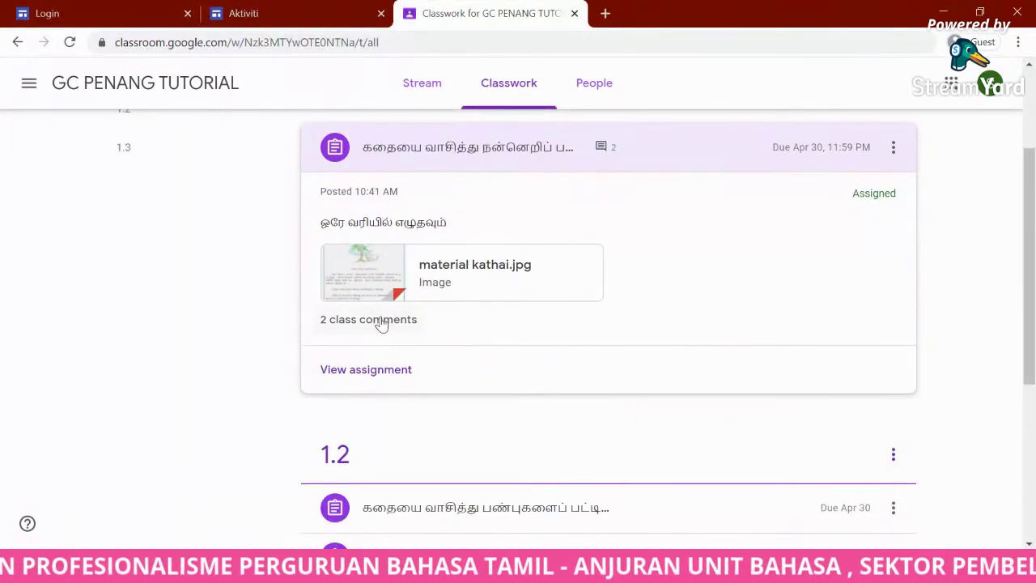
click(382, 321)
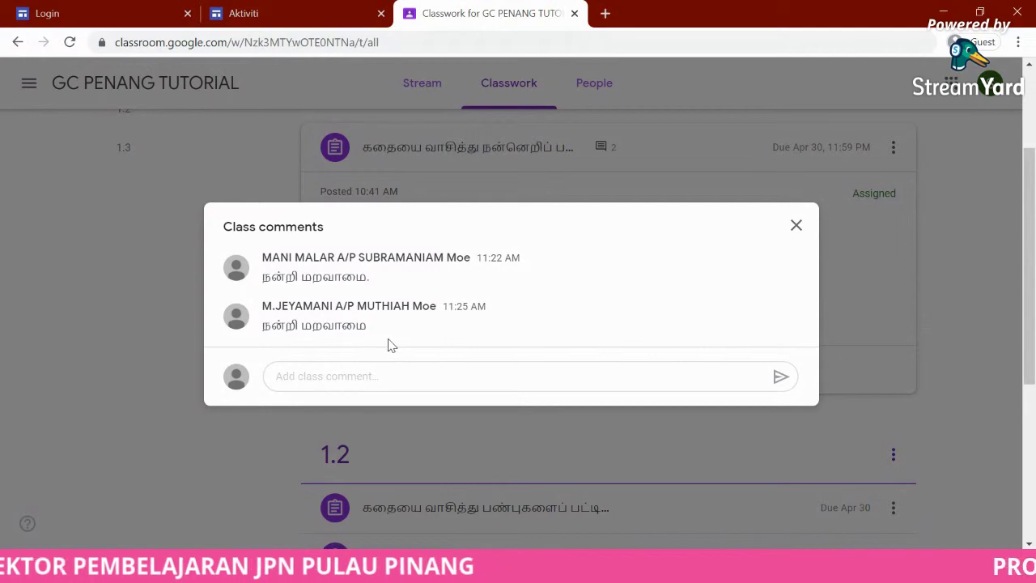
click(796, 227)
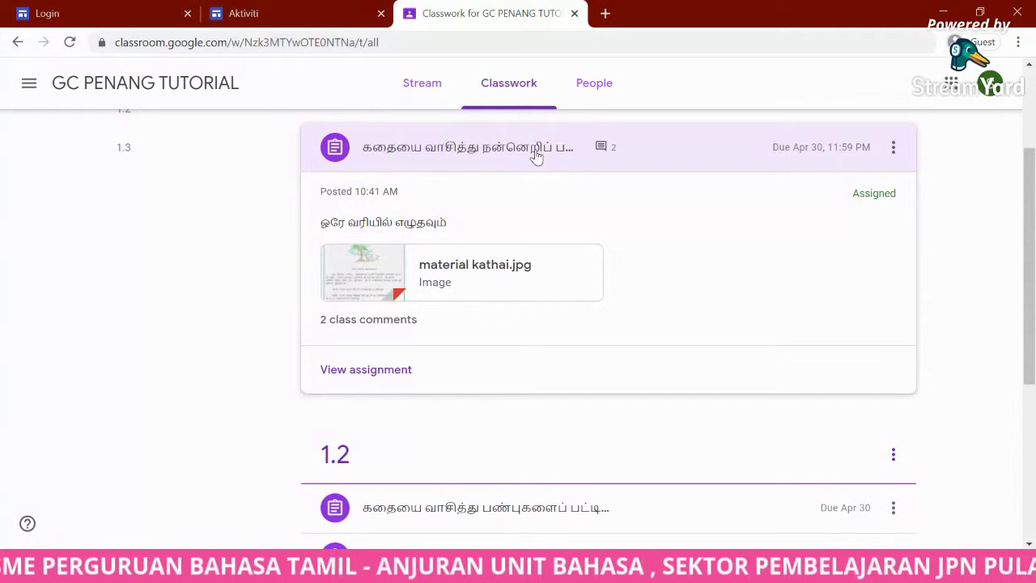
Step: Open the full details page of the 10-point assignment
click(535, 156)
click(539, 139)
click(544, 145)
click(511, 162)
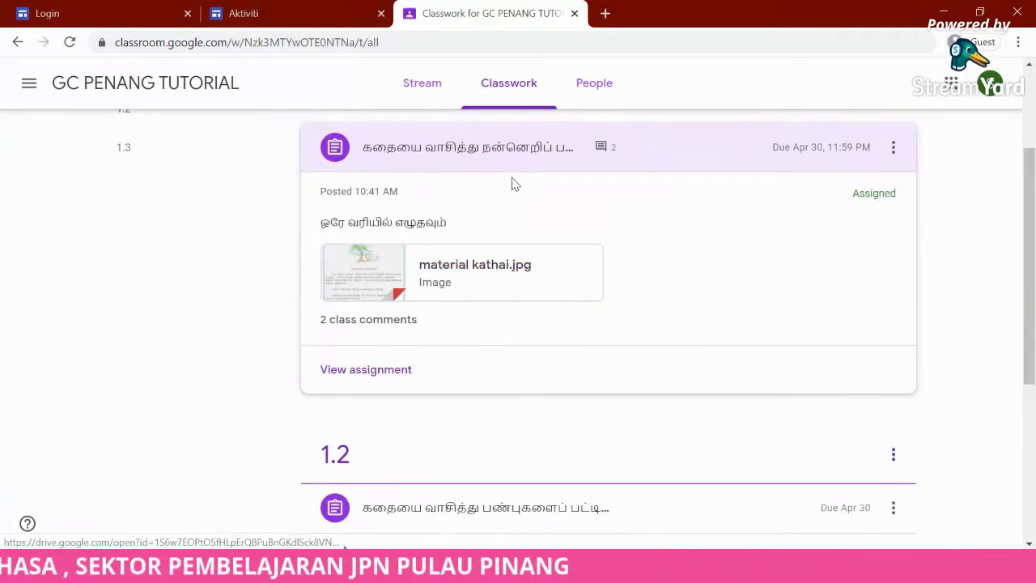
click(359, 377)
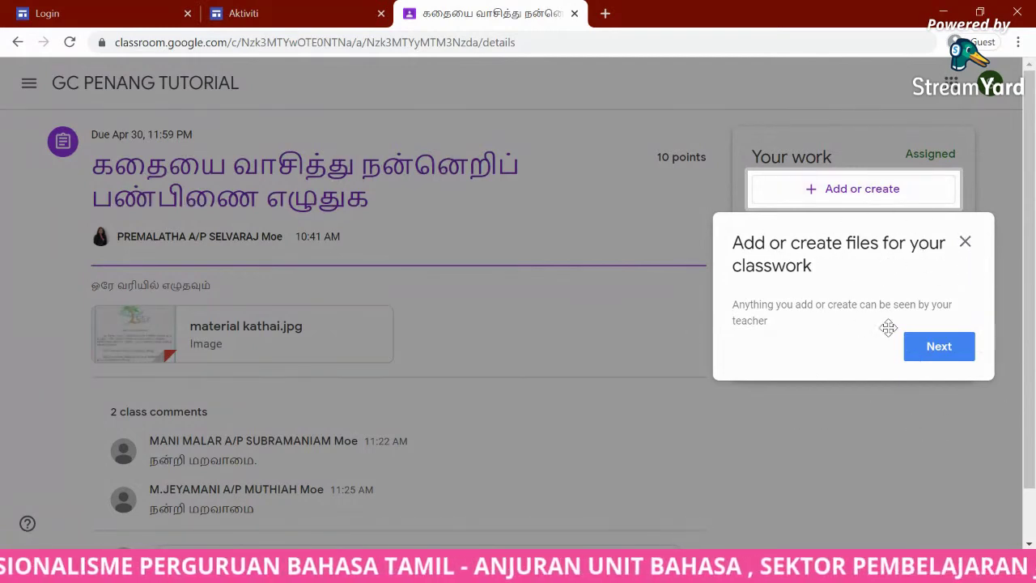
Step: Attach a new blank Google Docs file as your work on the assignment
click(964, 243)
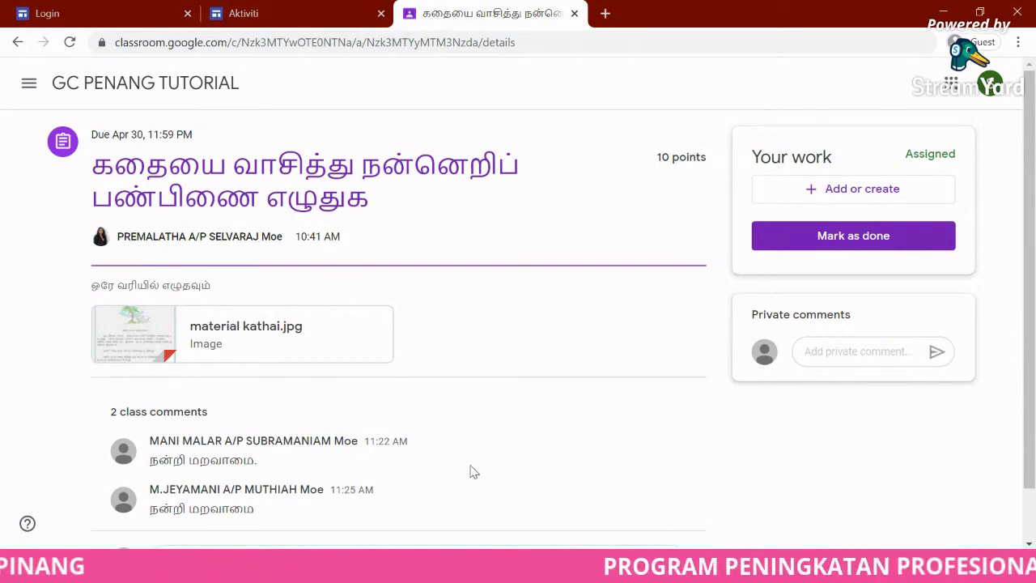
scroll(473, 471, down, 1)
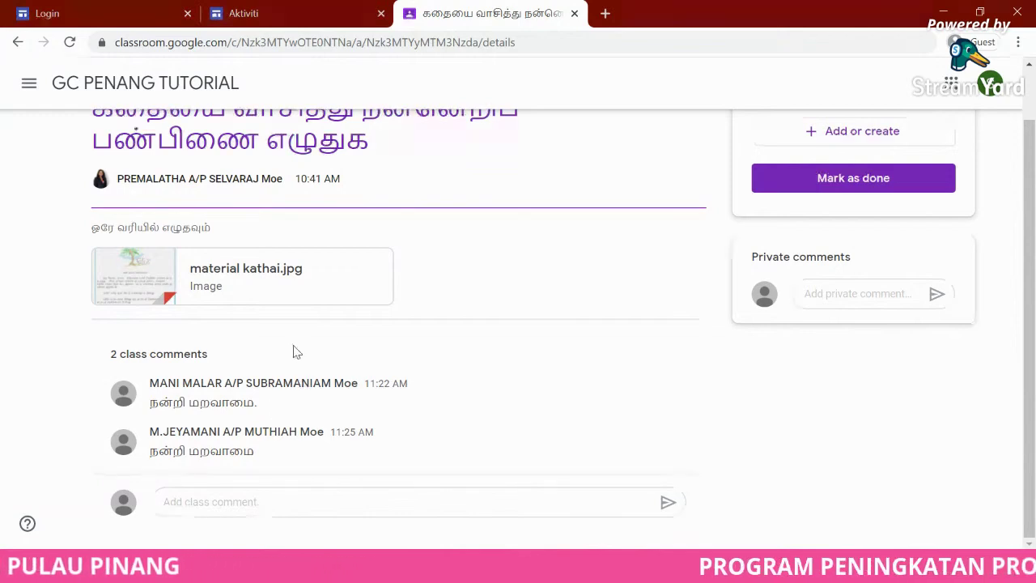
scroll(522, 409, up, 1)
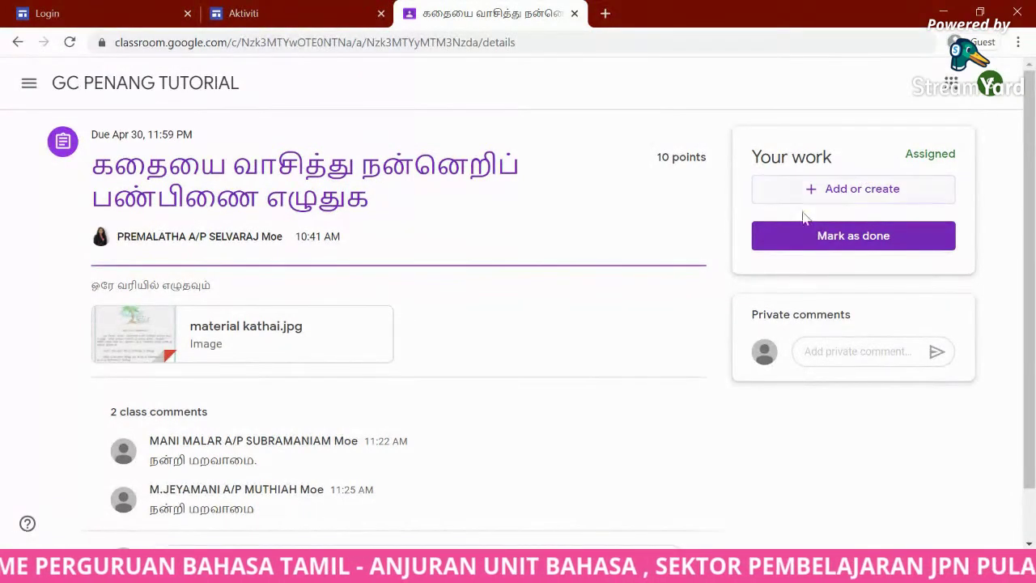
click(866, 201)
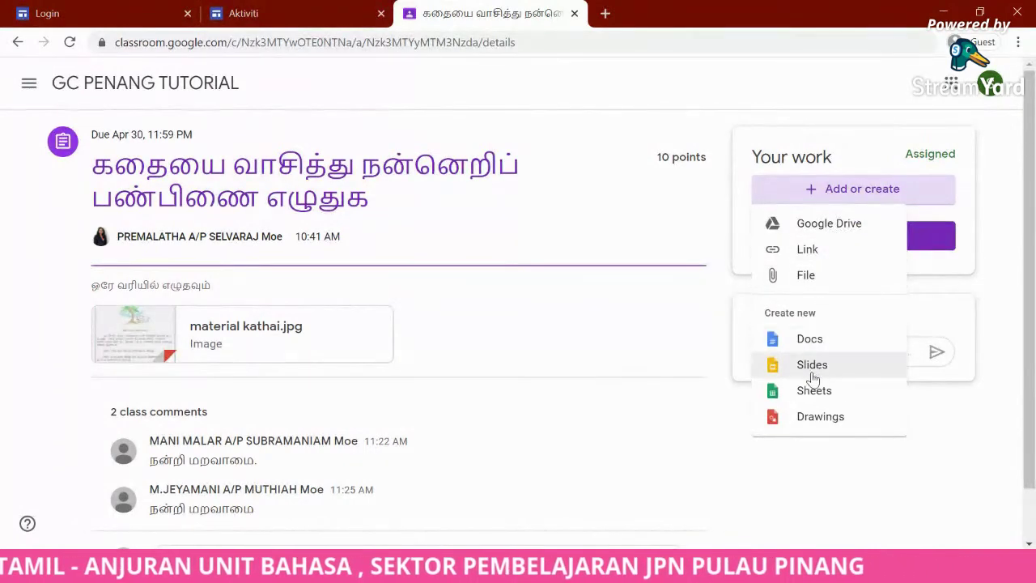
click(811, 339)
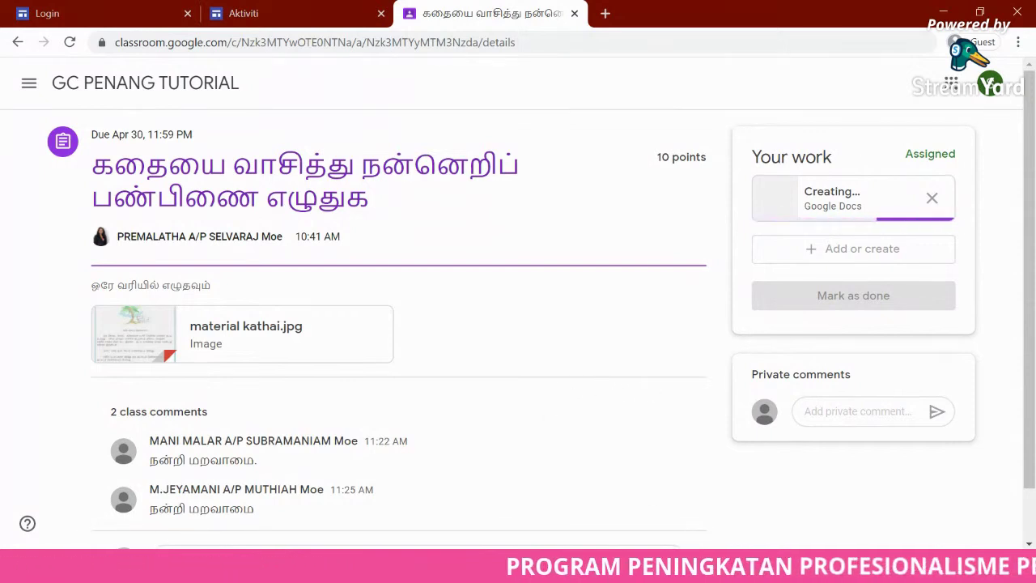
Step: Copy the first class comment's text and open the new Docs attachment
key(super+space)
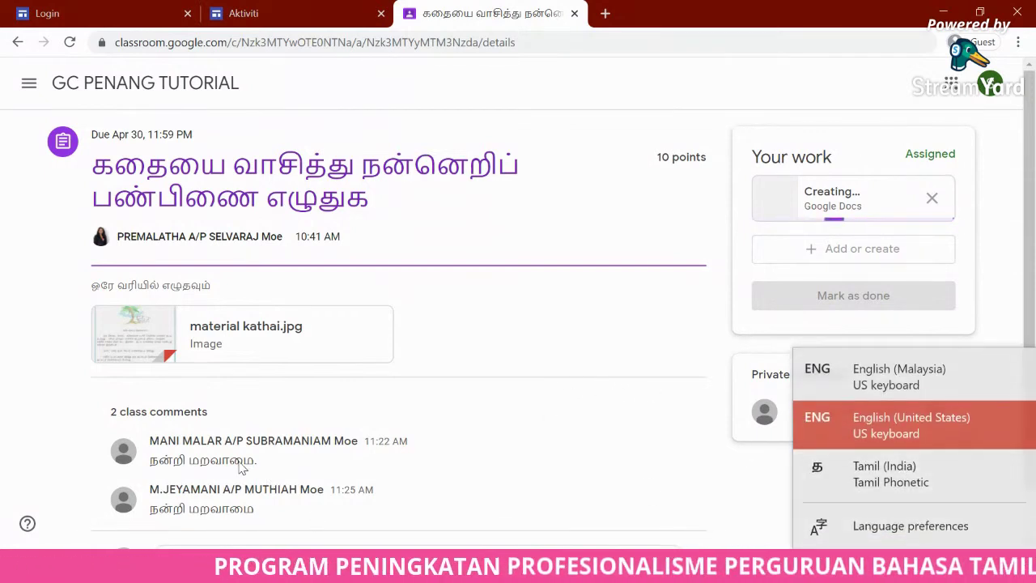
drag(261, 461, 148, 472)
right_click(166, 458)
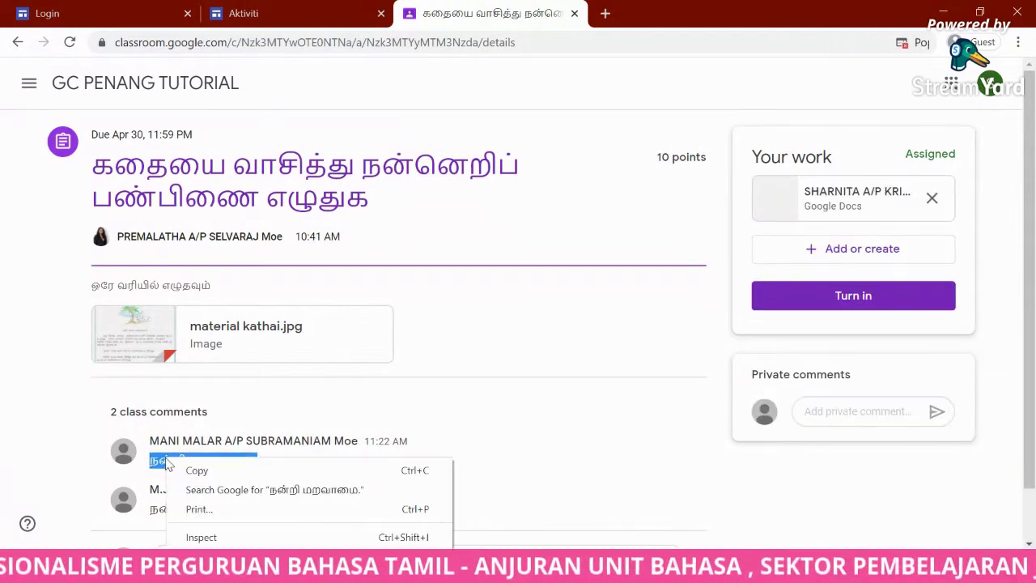
click(186, 470)
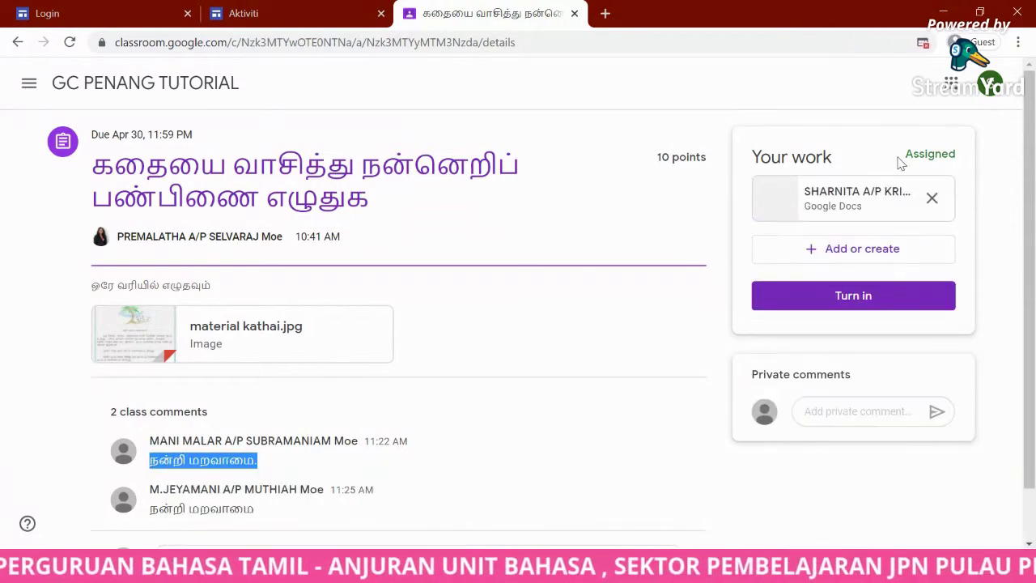
click(858, 202)
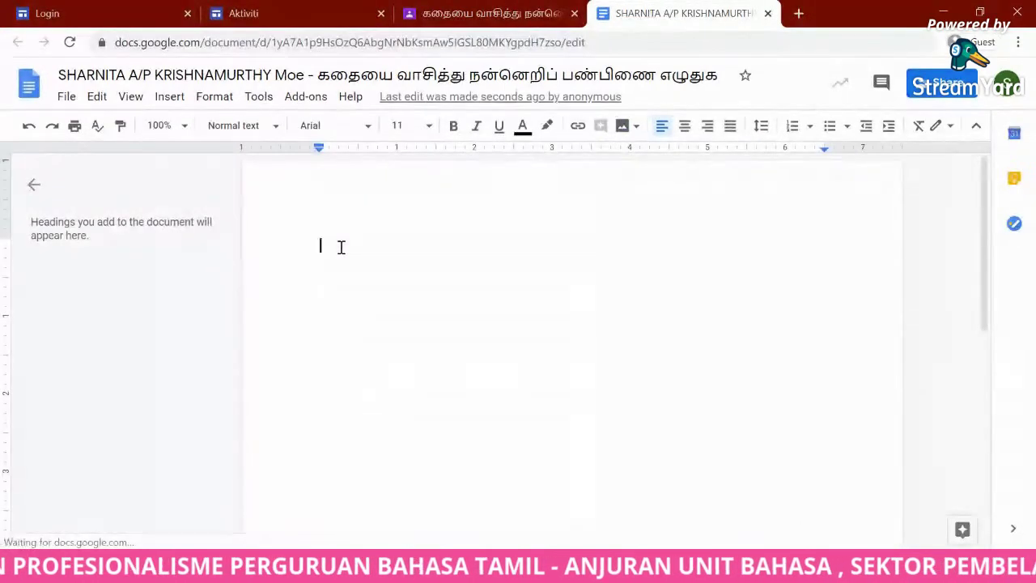
Step: Start a '1.' numbered list and paste the copied line நன்றி மறவாமை as item 1
text(1.)
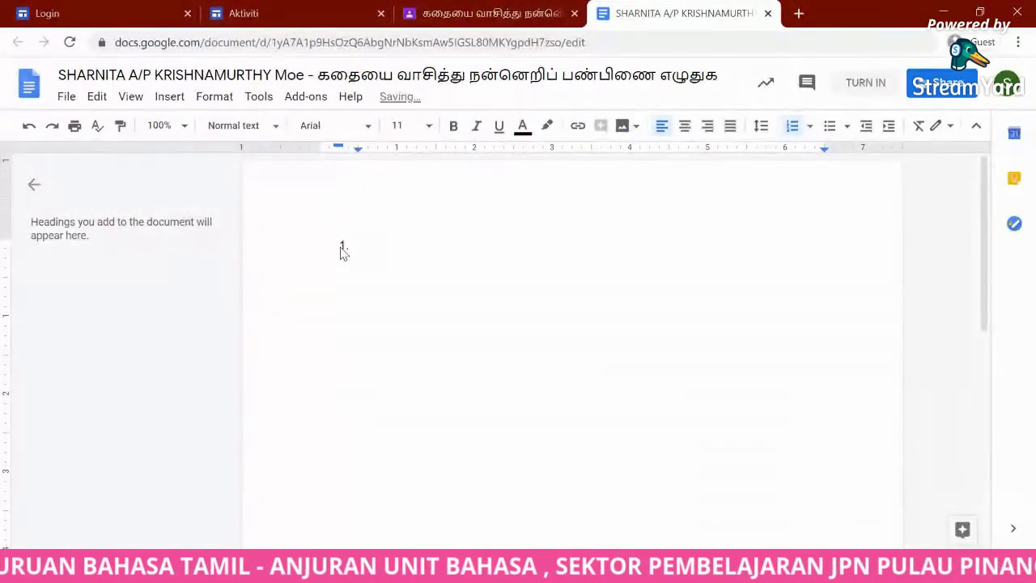
key(ctrl+v)
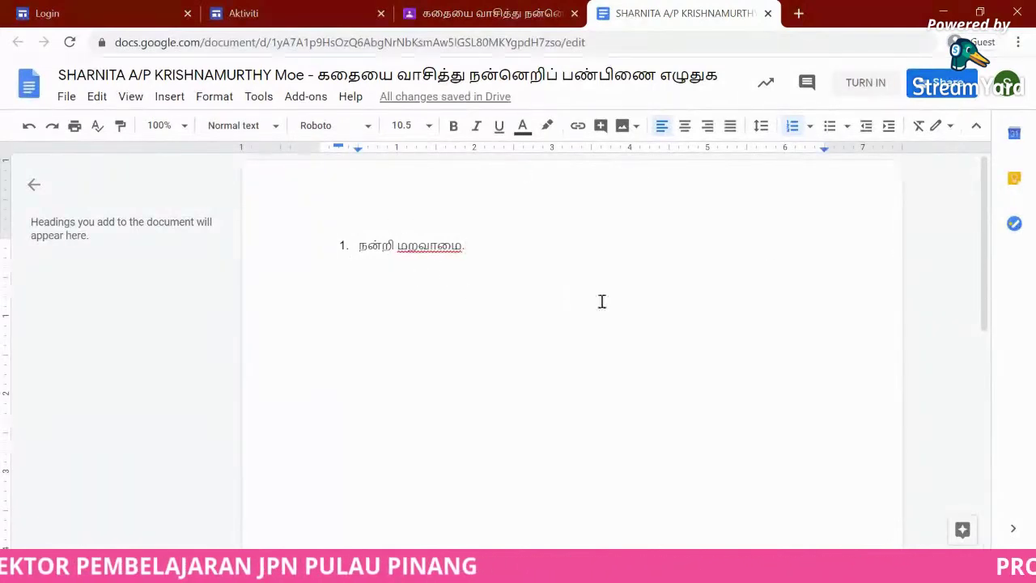
Step: Close the doc and turn in the assignment with its one Google Docs attachment
click(768, 13)
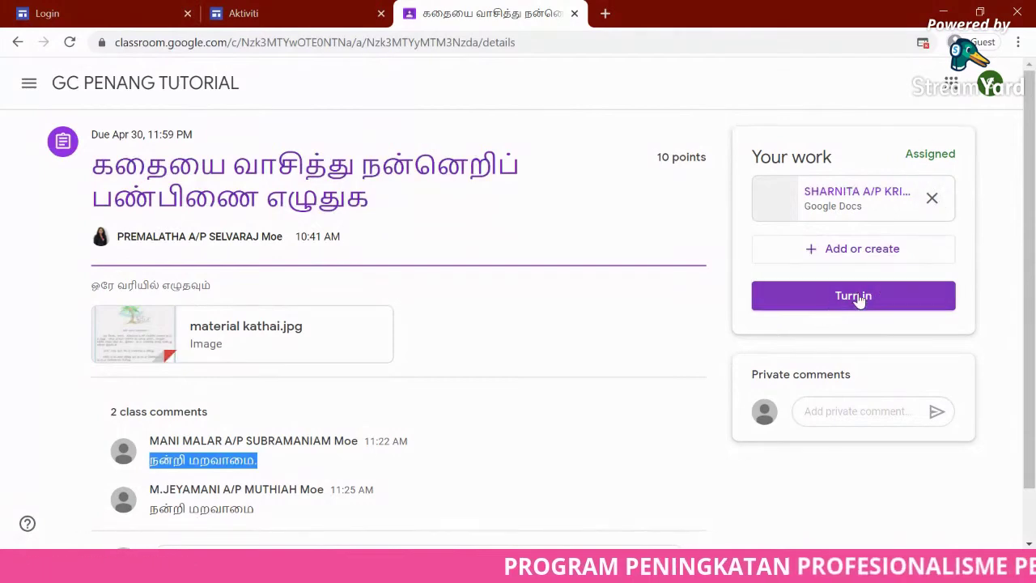
click(859, 297)
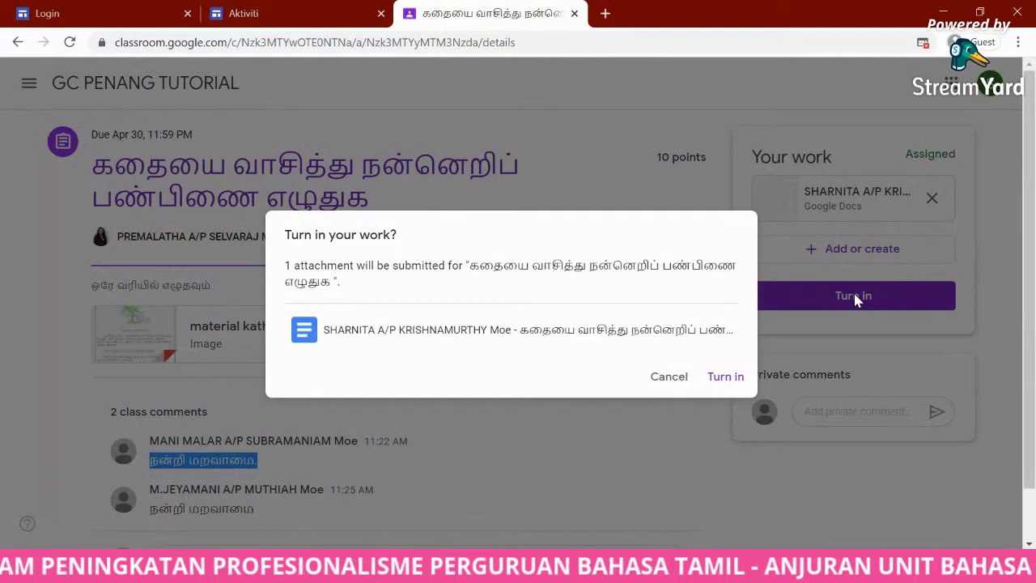
click(725, 376)
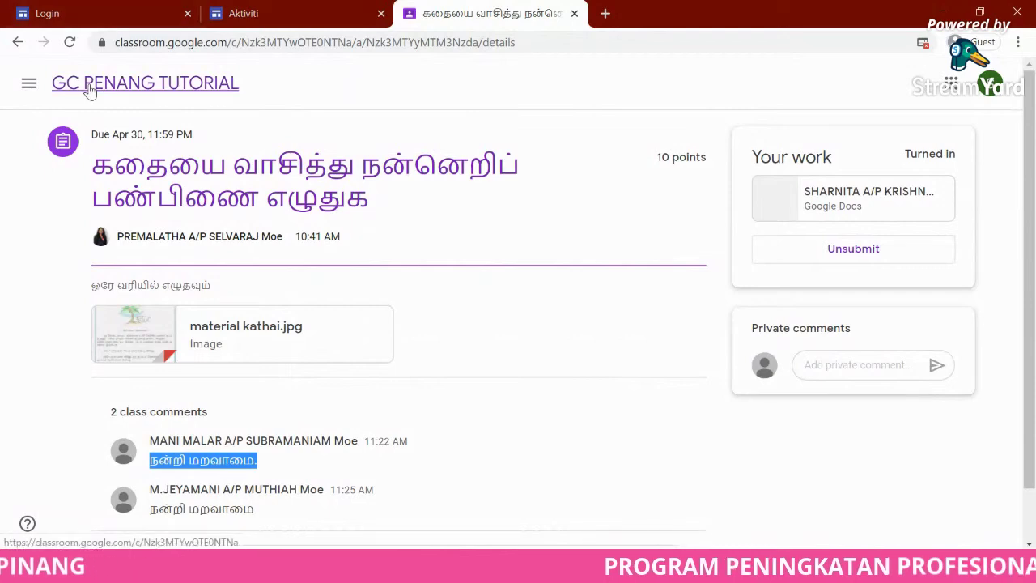
Step: Open the breakfast question page from GC PENANG TUTORIAL's Classwork
click(28, 82)
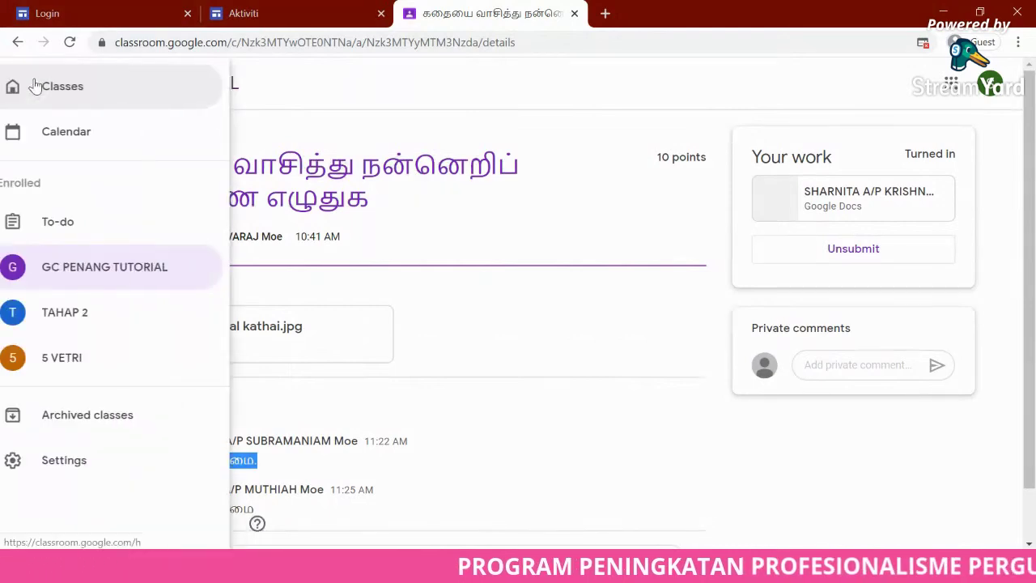
click(118, 268)
scroll(601, 413, down, 1)
scroll(608, 407, up, 1)
click(509, 83)
scroll(623, 320, down, 3)
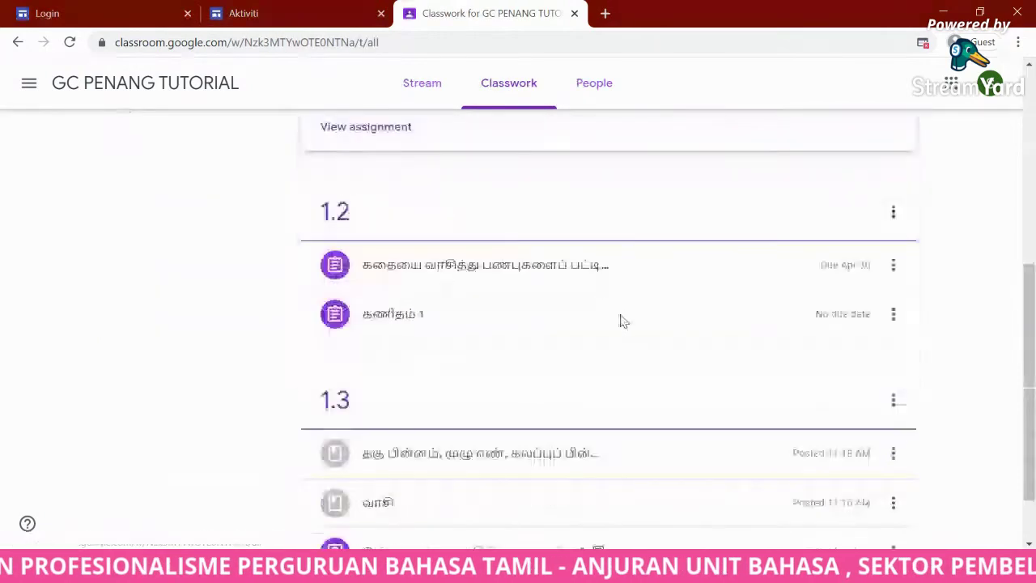
scroll(615, 323, down, 1)
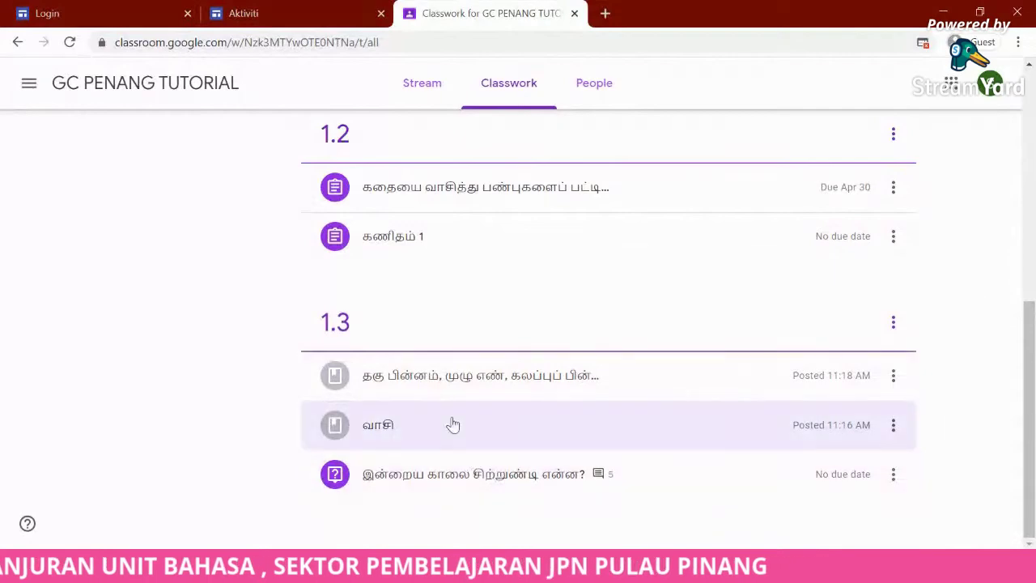
click(530, 477)
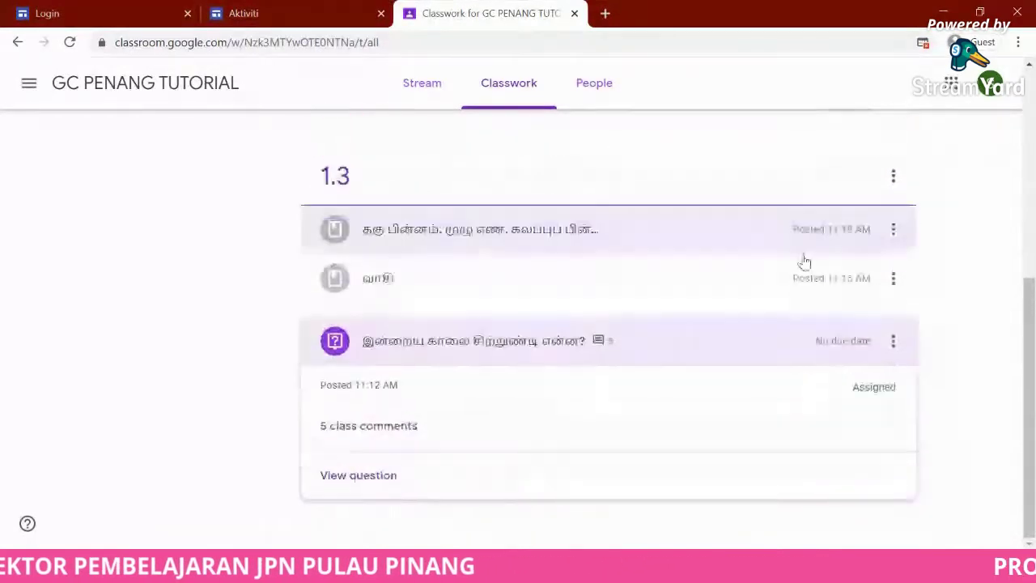
click(371, 475)
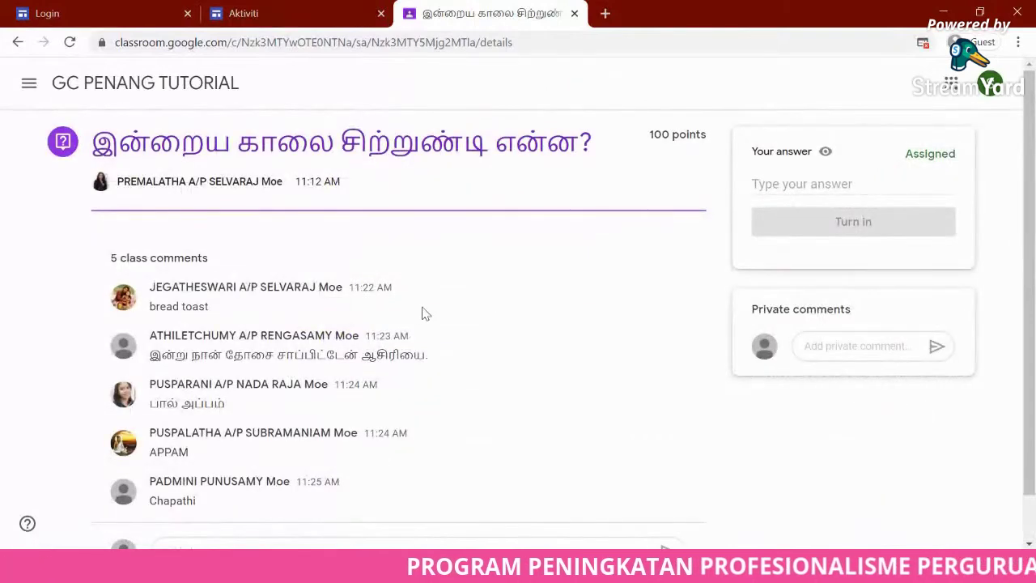
Step: Answer the breakfast question with 'roti' and turn it in
scroll(254, 354, down, 1)
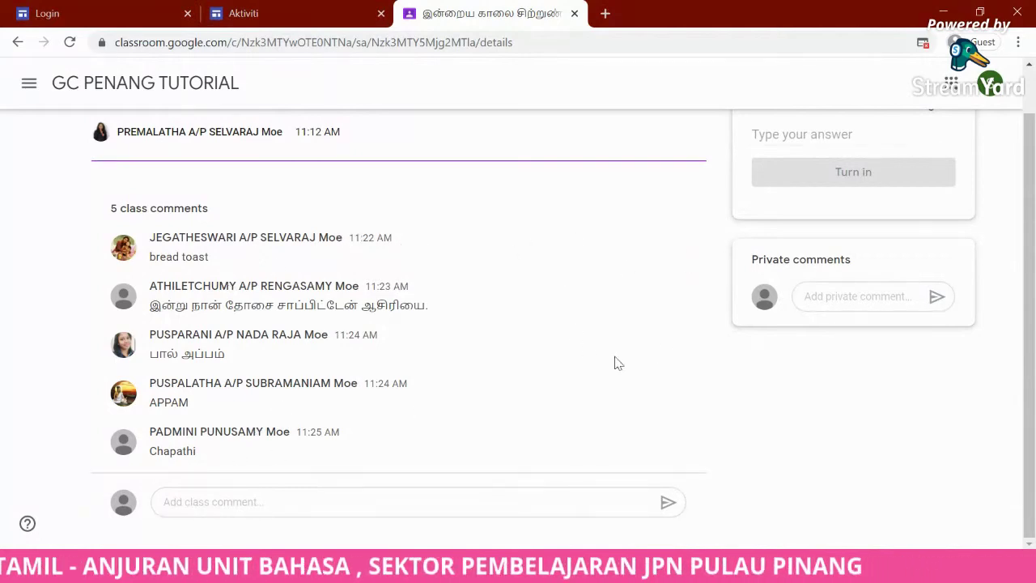
scroll(616, 362, up, 1)
click(769, 180)
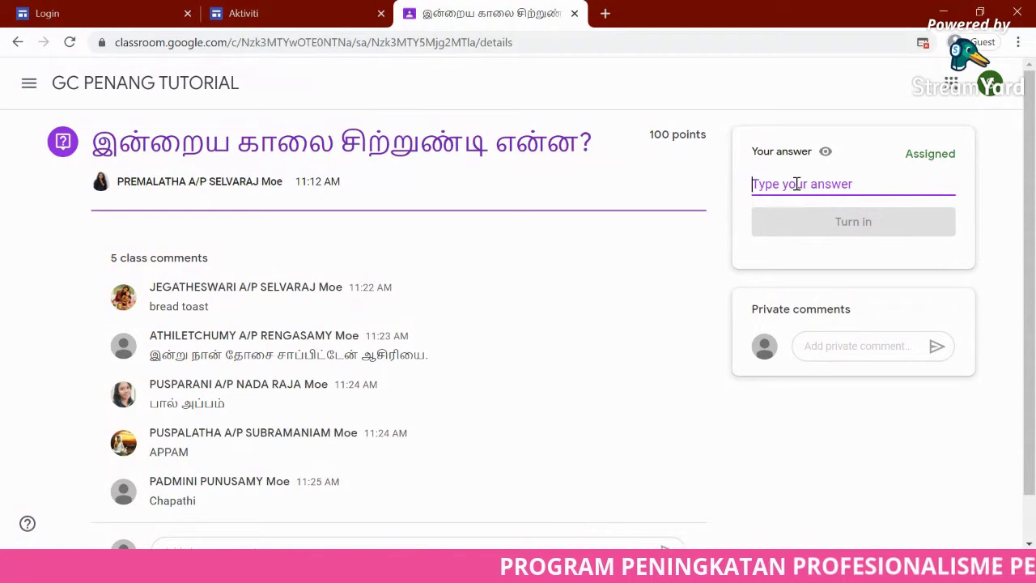
text(roti)
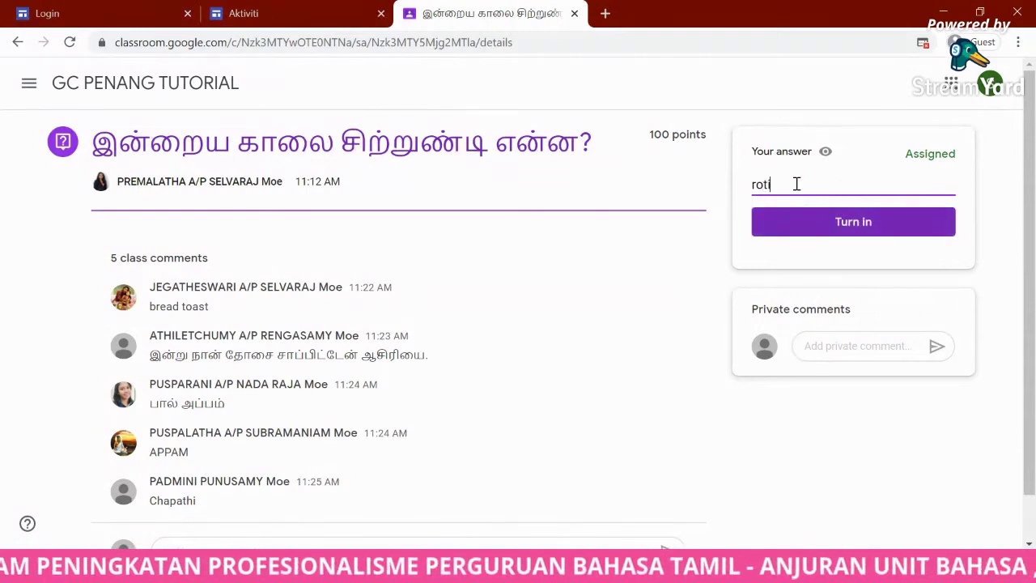
click(865, 235)
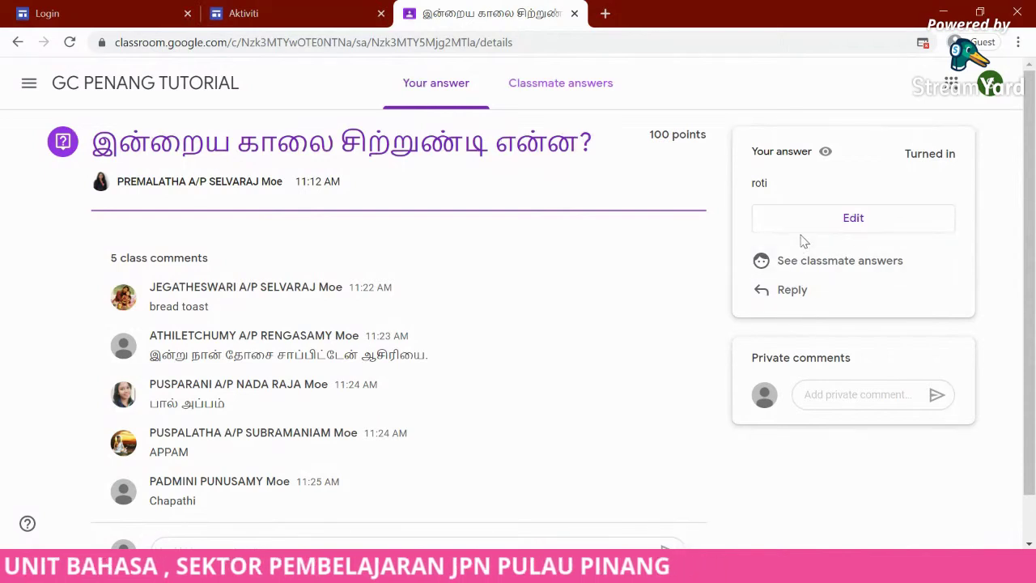
Step: Edit the submitted answer, replacing 'roti' with 'bread loaf'
click(853, 224)
drag(809, 187, 727, 193)
text(brea)
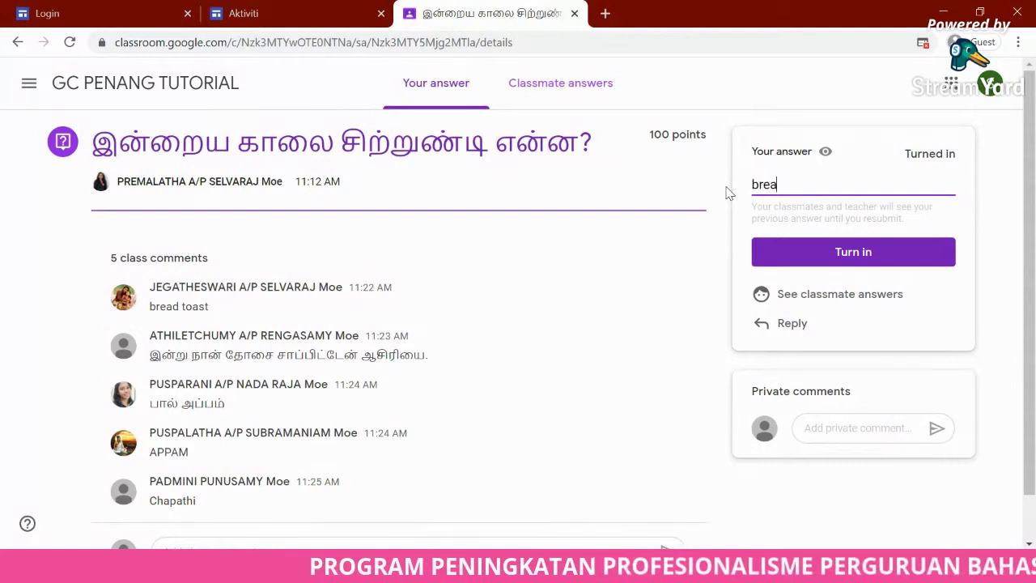
text(d loaf)
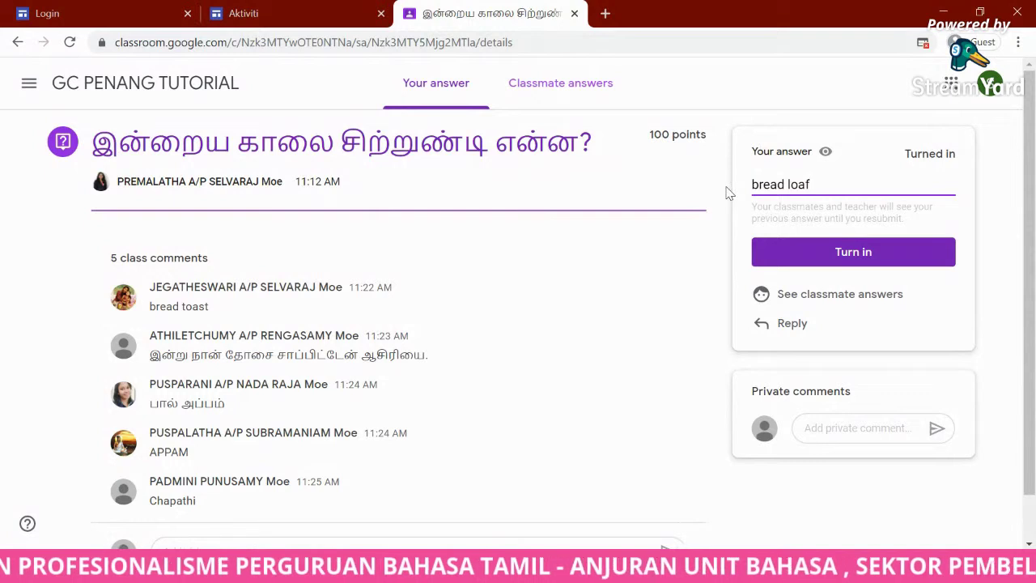
click(957, 237)
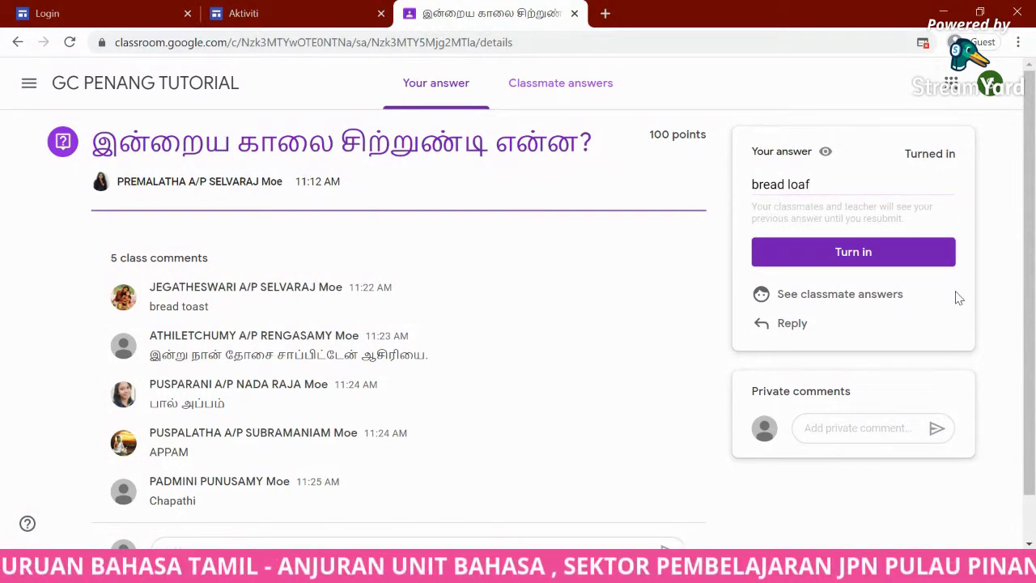
Step: Discard the pending answer edit and view classmates' answers to the breakfast question
click(782, 326)
click(830, 296)
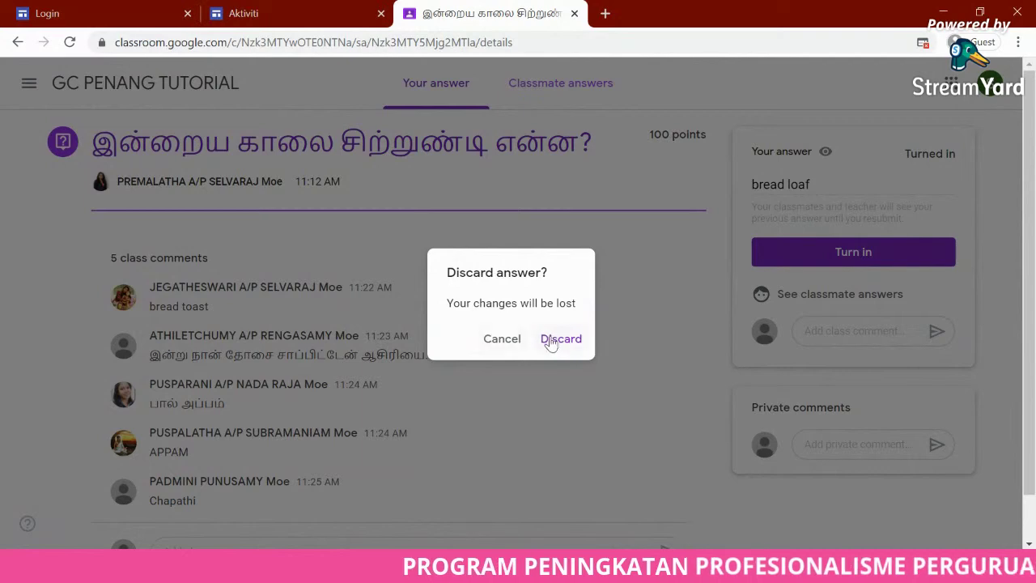
click(510, 341)
click(864, 302)
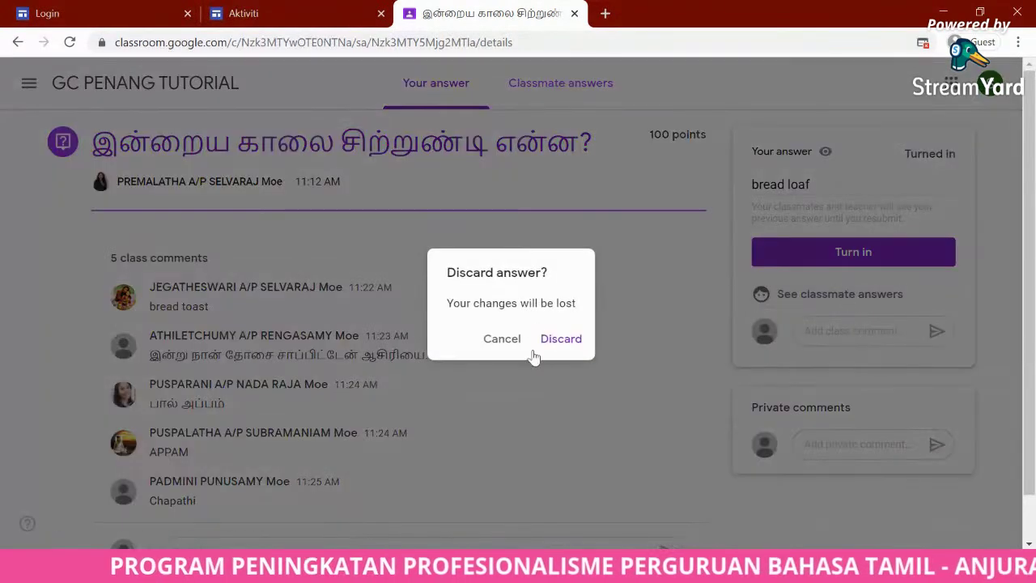
click(551, 344)
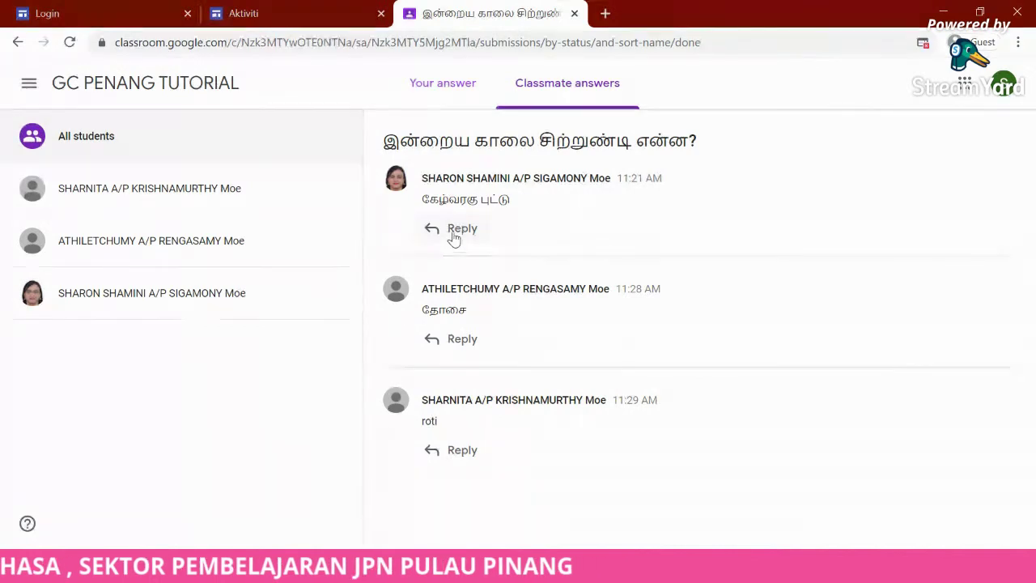
Step: Reply to the first classmate answer in Tamil: 'எனக்கு மிகவும் பிடித்த உணவு'
click(457, 234)
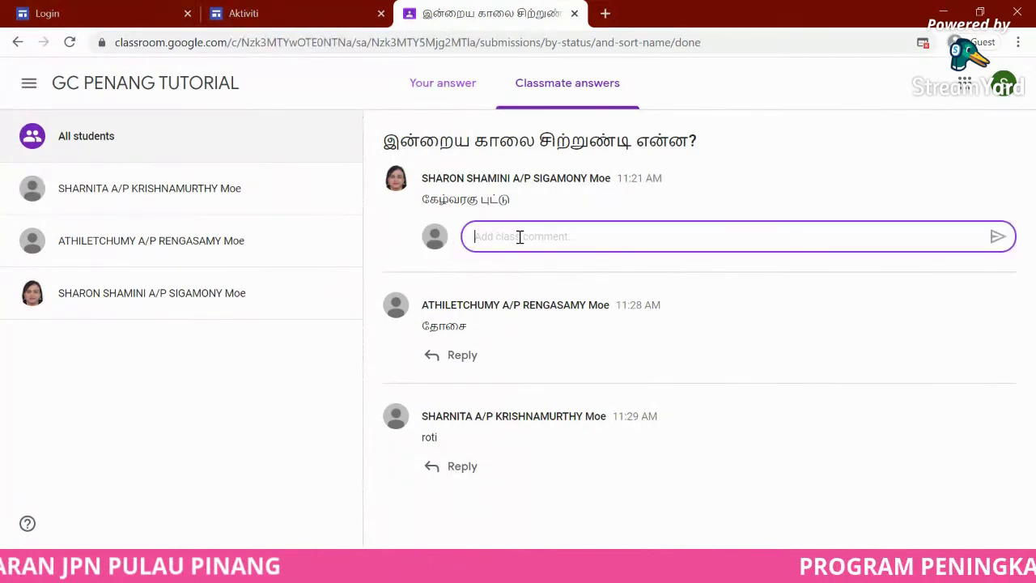
key(super+space)
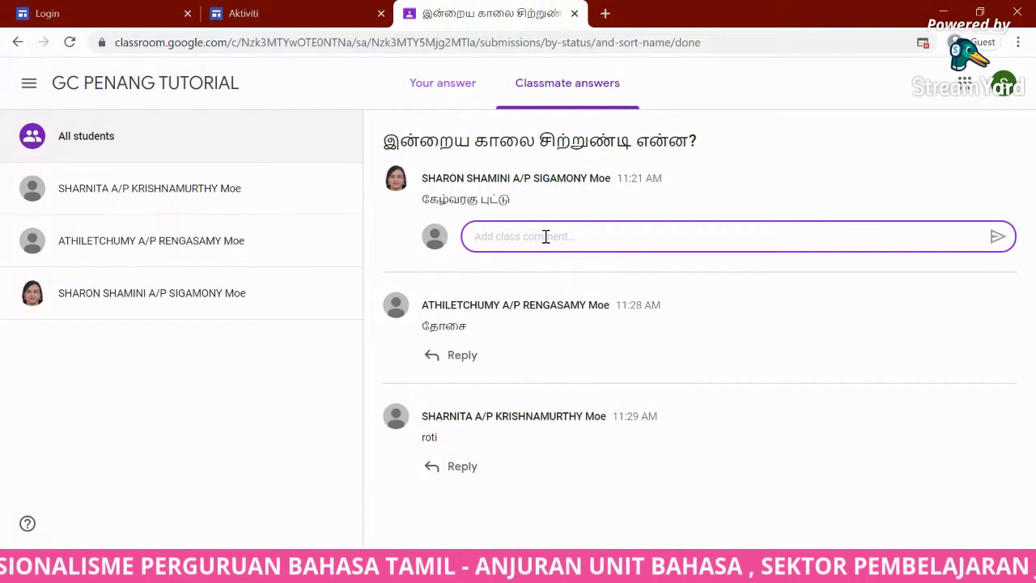
text(enakk)
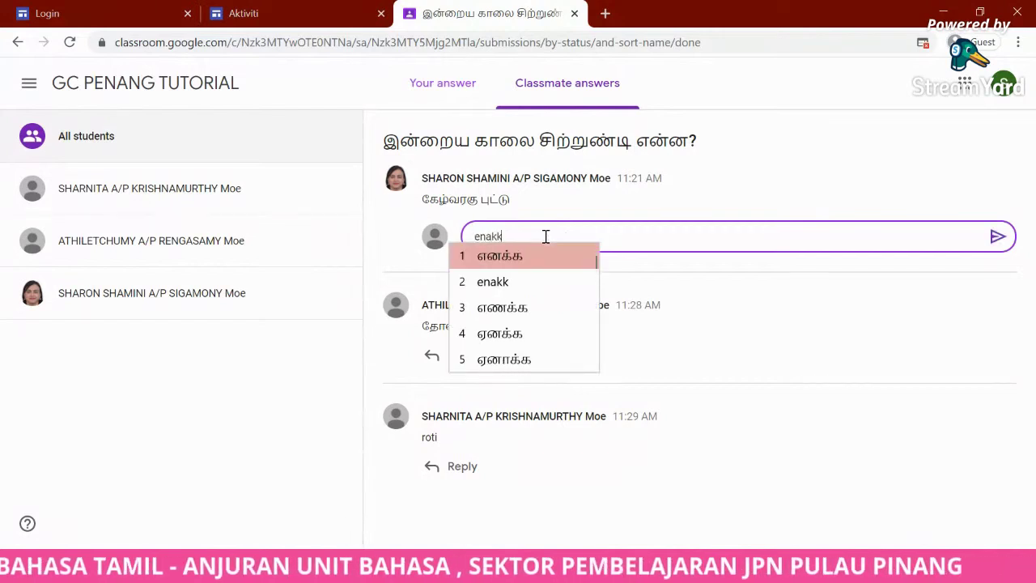
text(u mu)
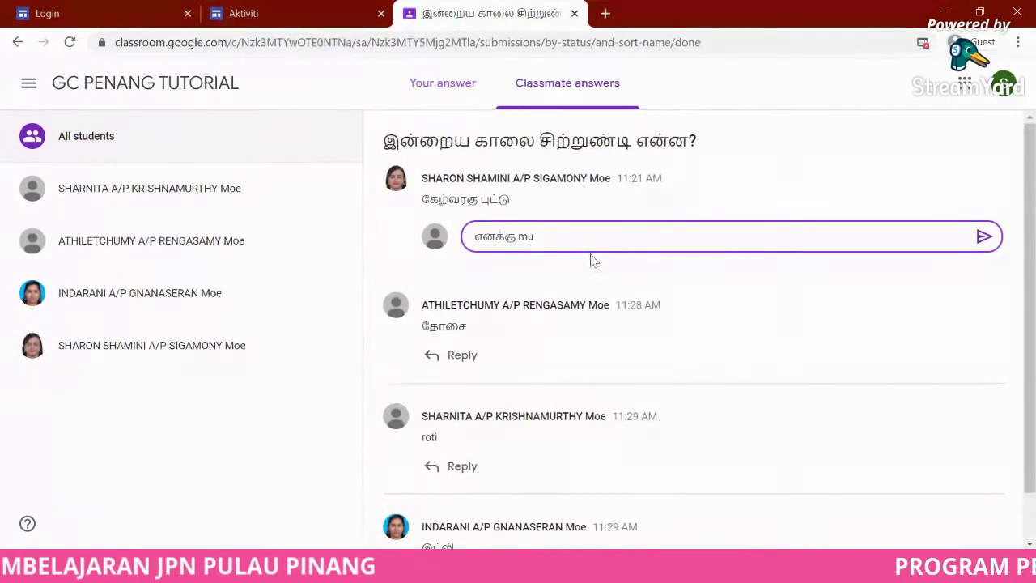
text(mikavum )
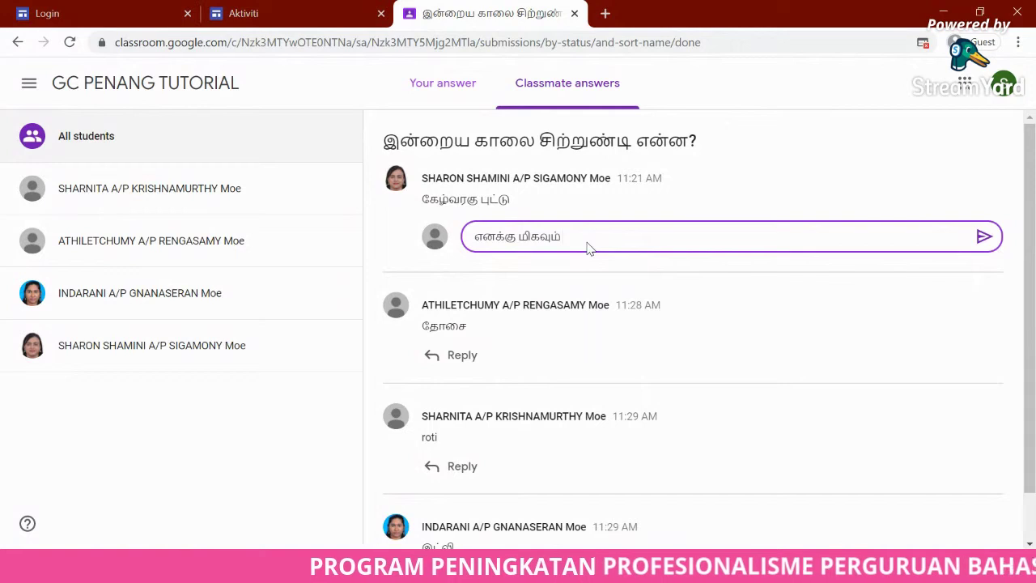
text(piddtha)
text( una)
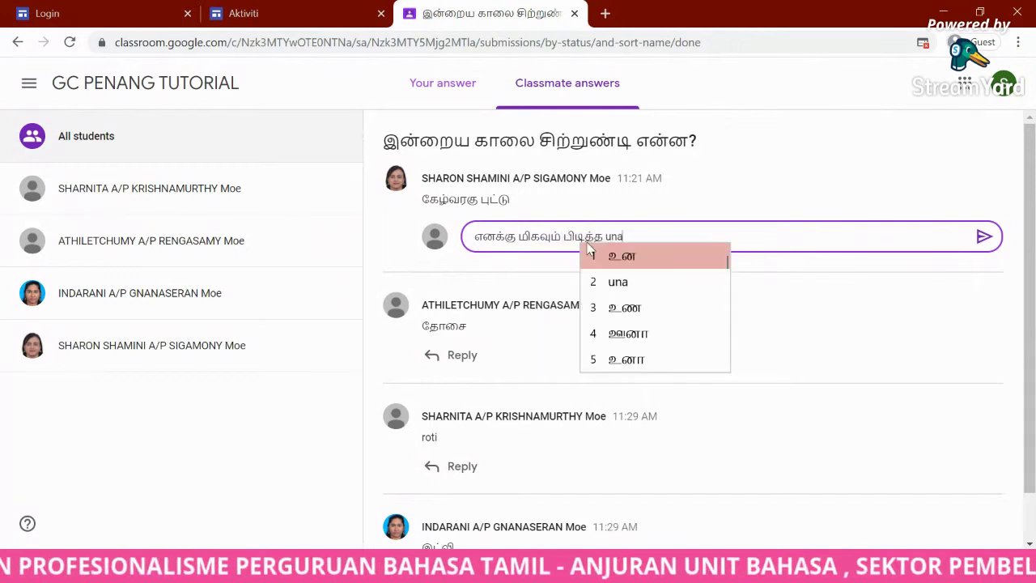
text(vu)
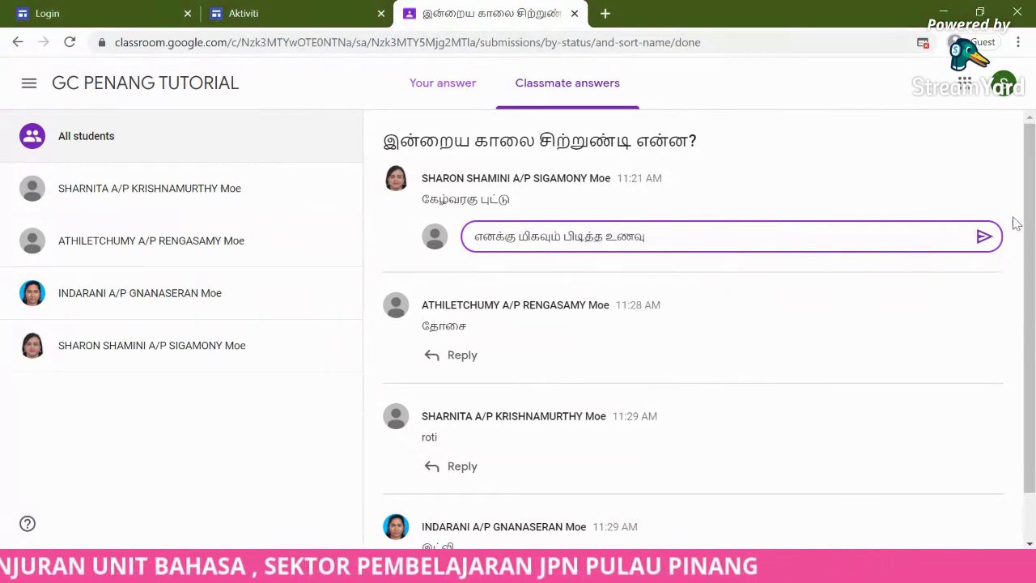
click(986, 238)
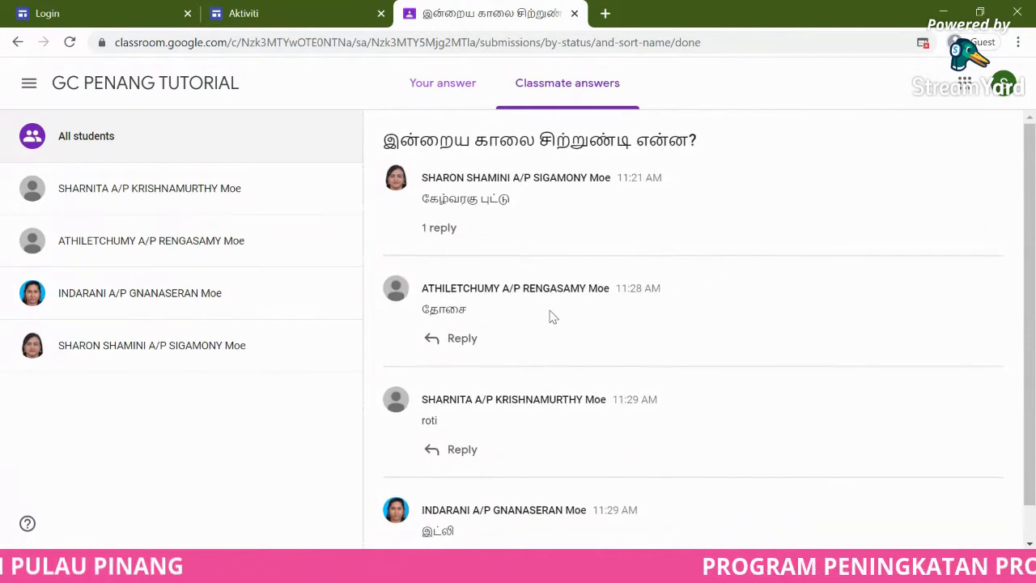
scroll(518, 320, down, 1)
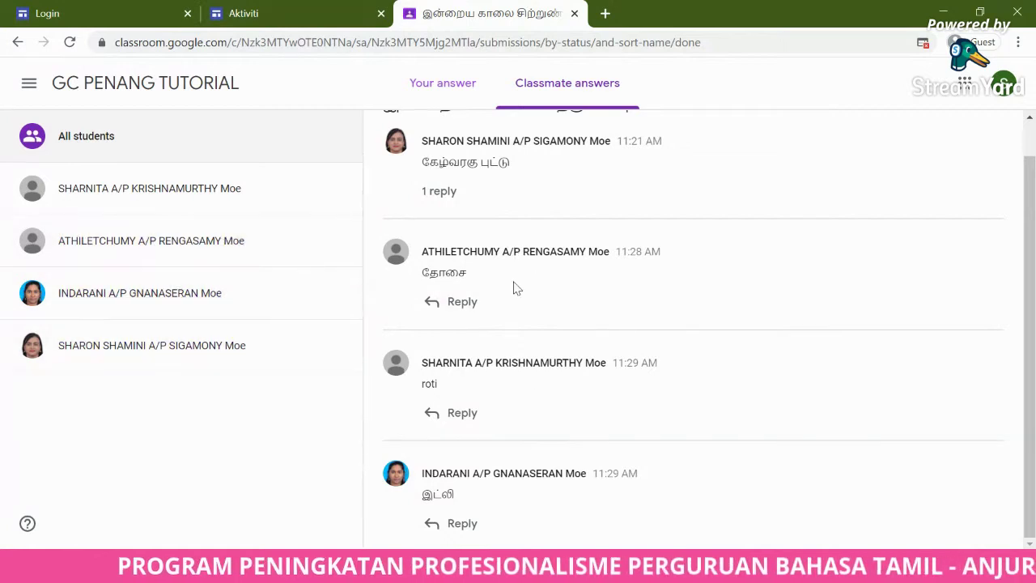
scroll(581, 243, up, 1)
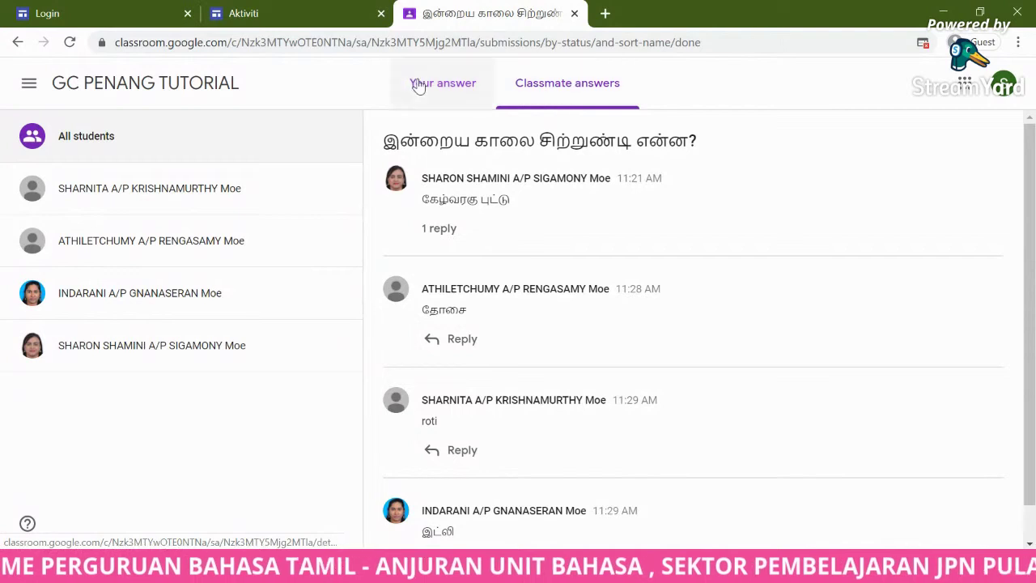
Step: Turn in the 'bread loaf' answer, then return to the teacher's GC PENANG TUTORIAL Grades window
click(421, 83)
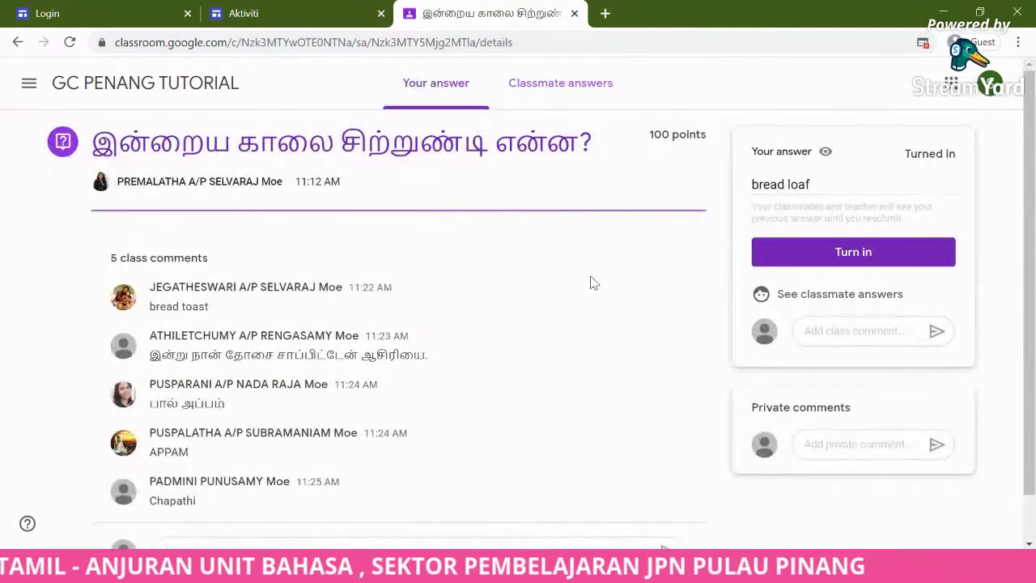
click(852, 252)
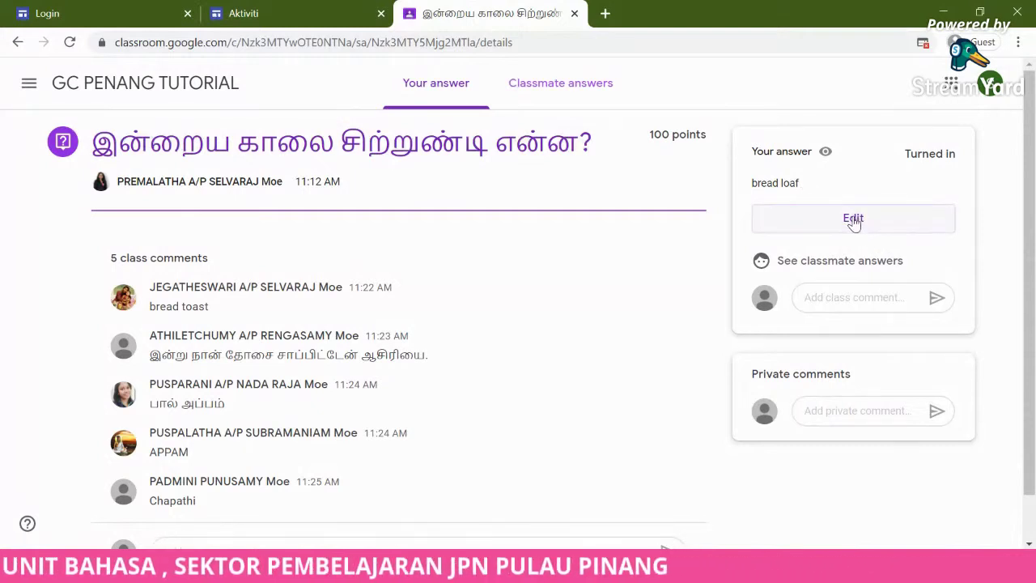
scroll(696, 289, down, 1)
scroll(809, 283, up, 1)
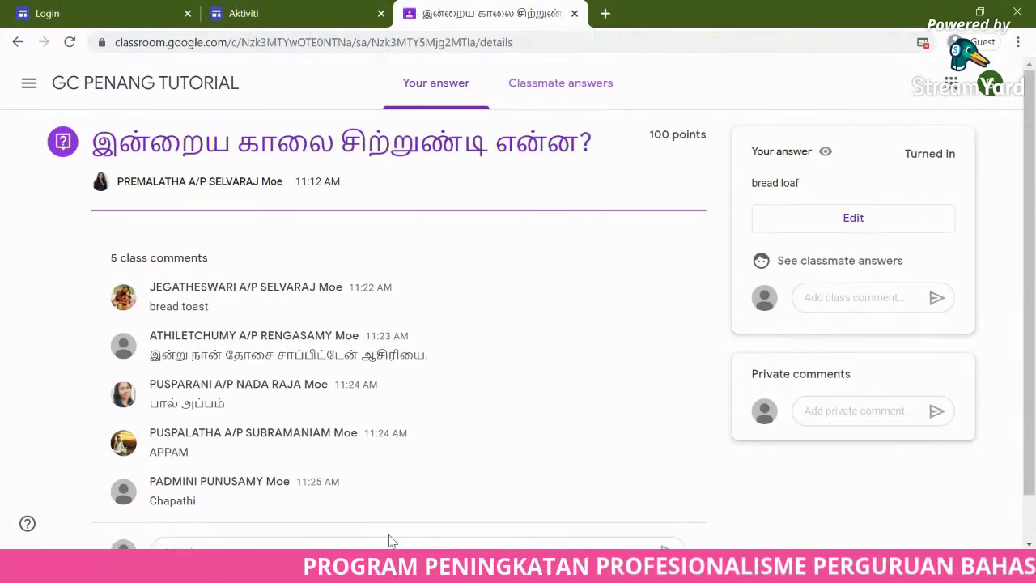
click(348, 486)
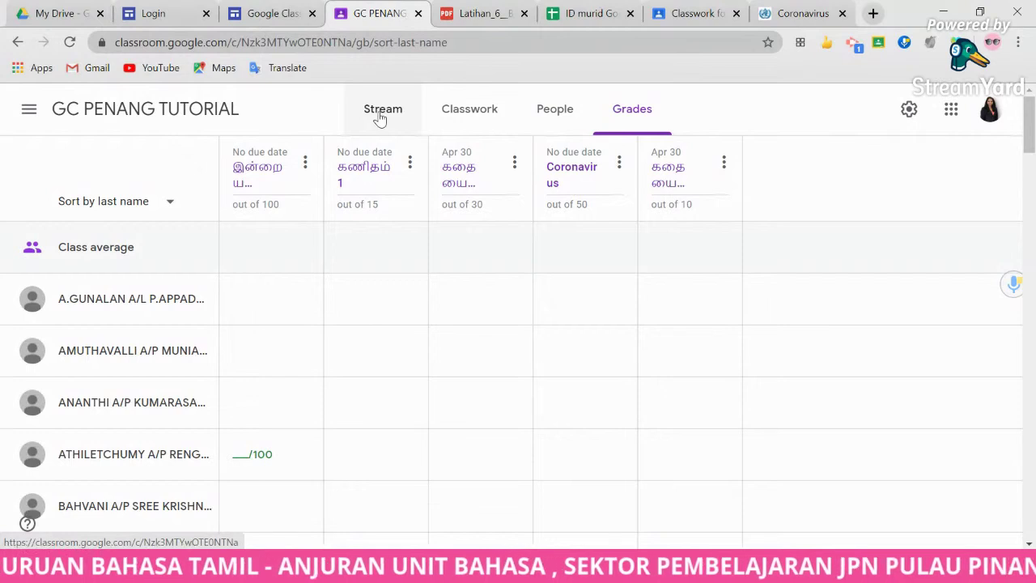
Step: Open the GC PENANG TUTORIAL Stream and browse its posts without sharing anything
click(378, 118)
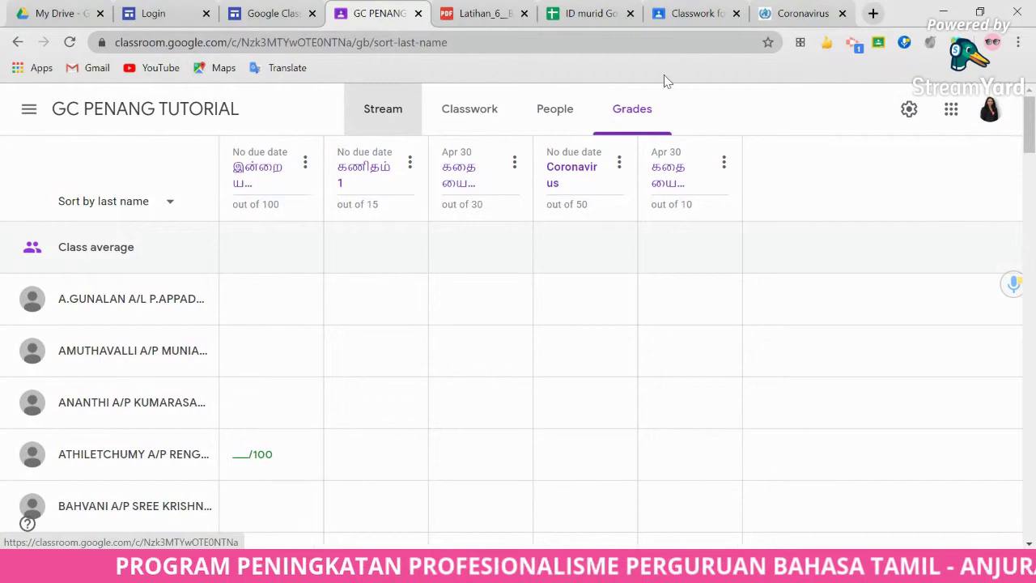
mouse_move(421, 571)
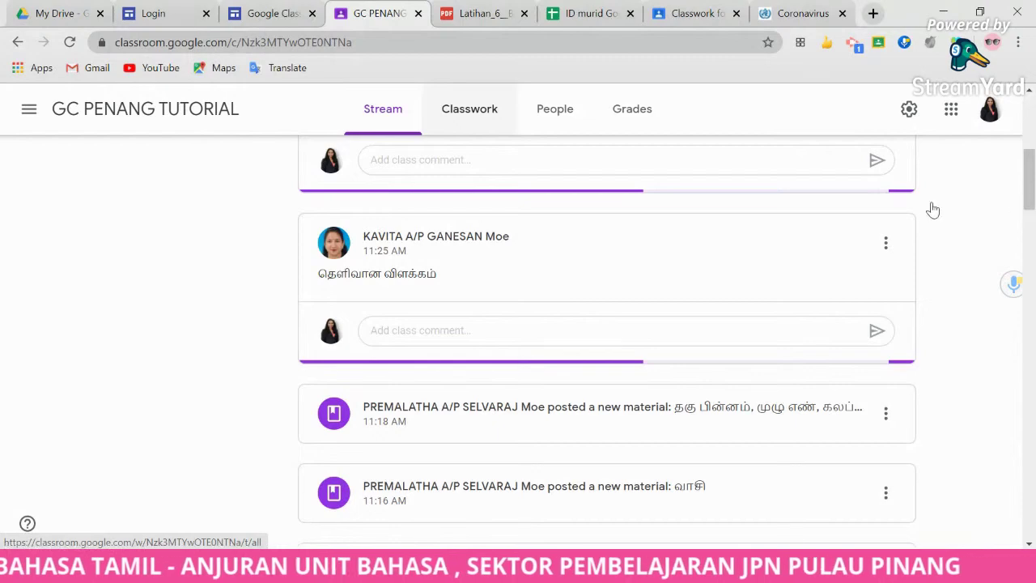
click(740, 348)
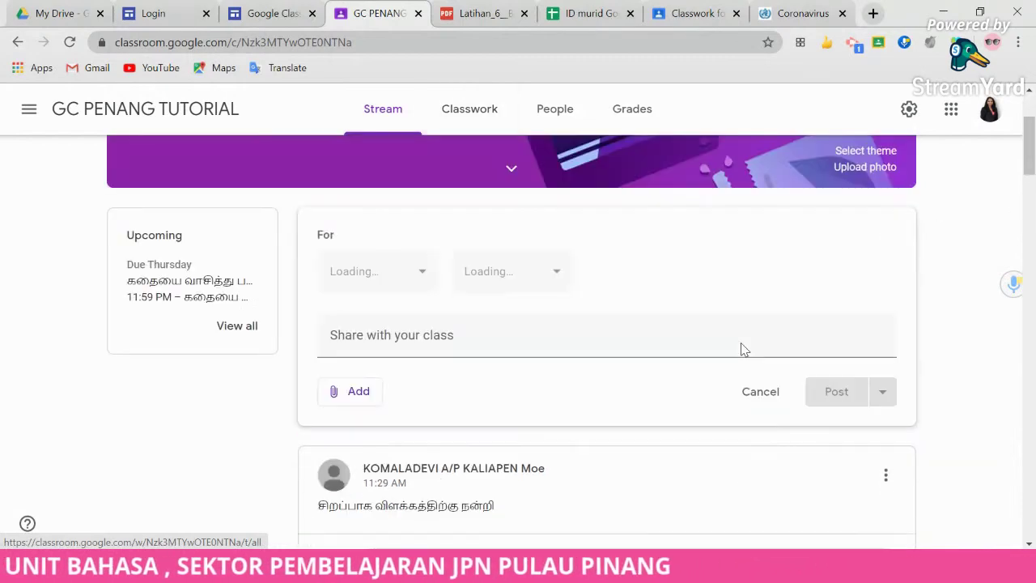
click(974, 319)
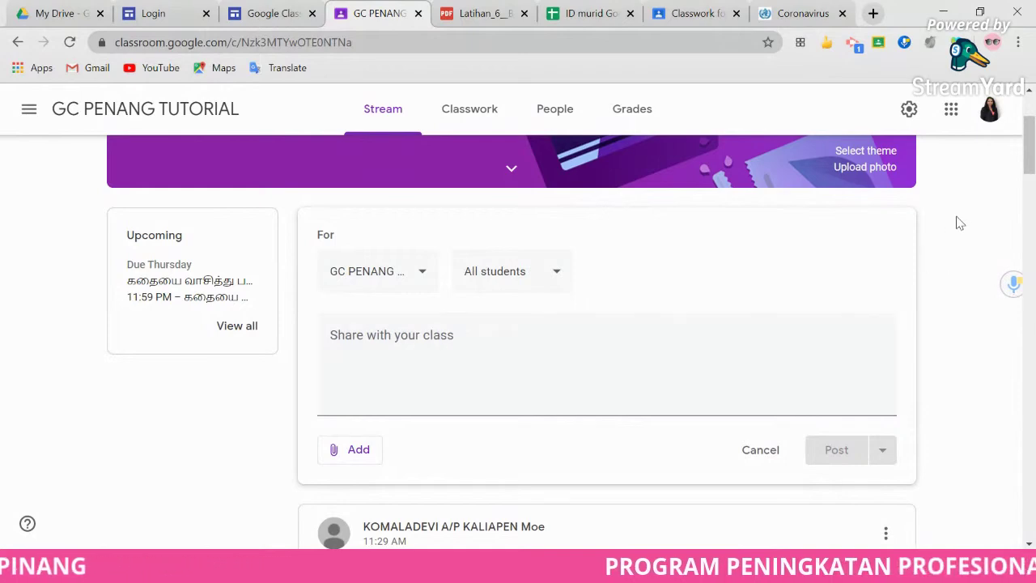
scroll(629, 278, up, 2)
scroll(628, 273, down, 10)
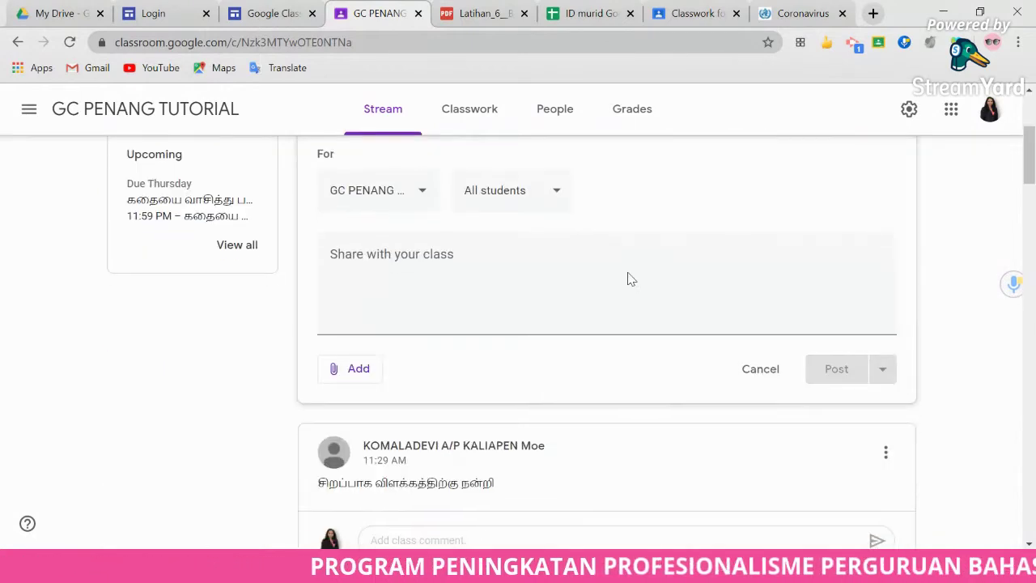
scroll(628, 280, up, 5)
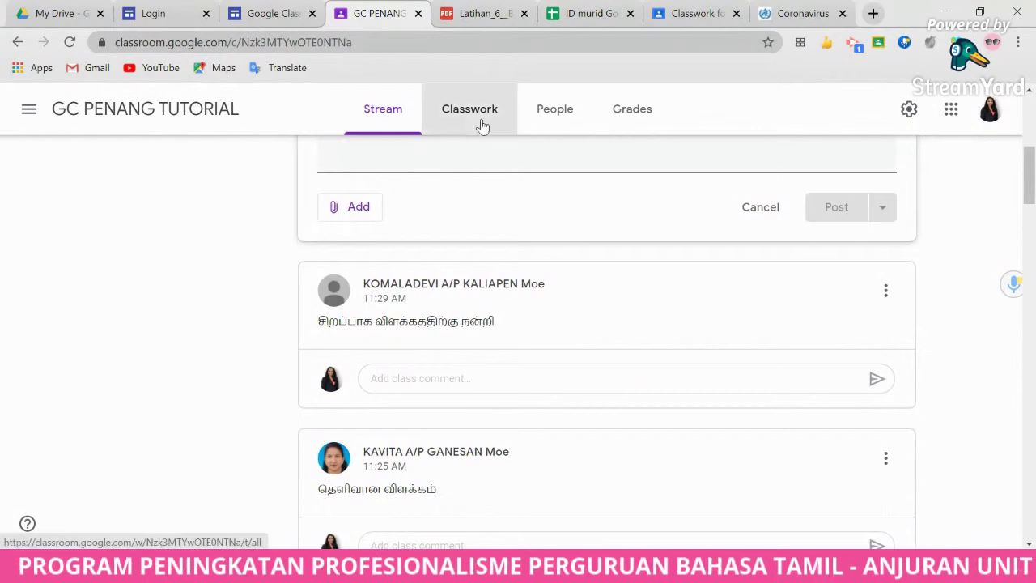
Step: In Classwork, expand the third topic 1.1 assignment, showing 3 turned in and 64 assigned
click(478, 122)
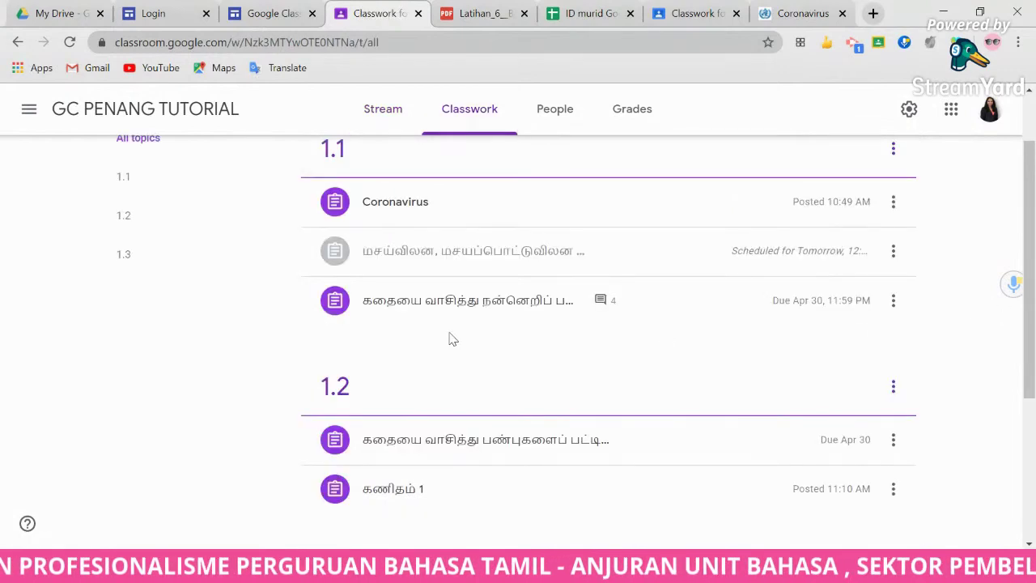
click(428, 210)
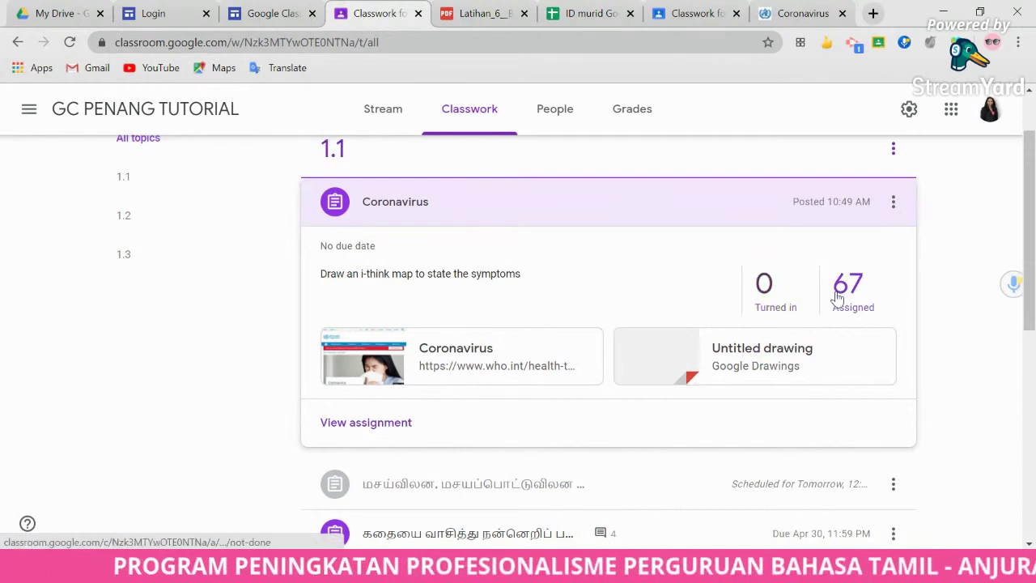
click(583, 209)
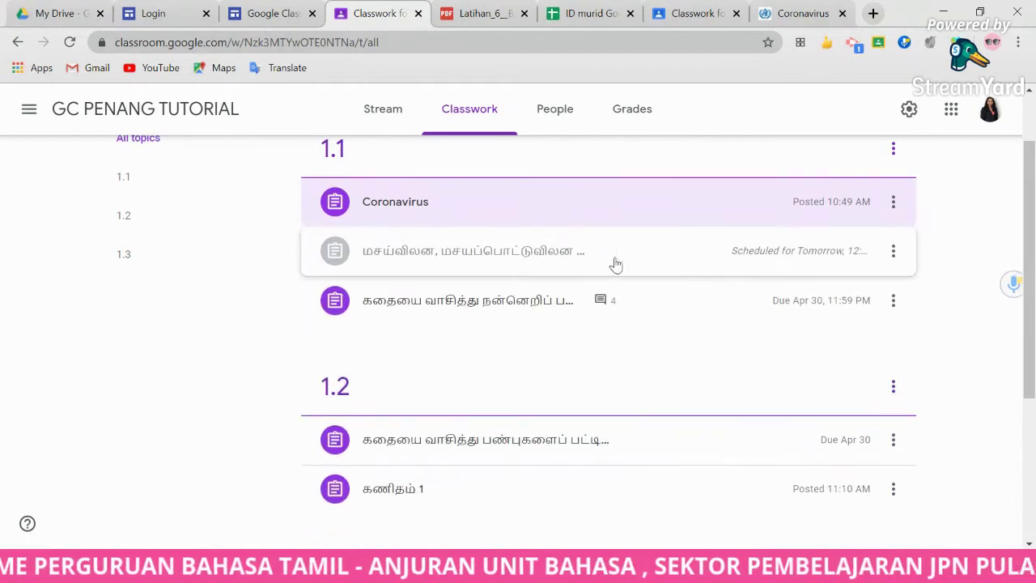
click(536, 305)
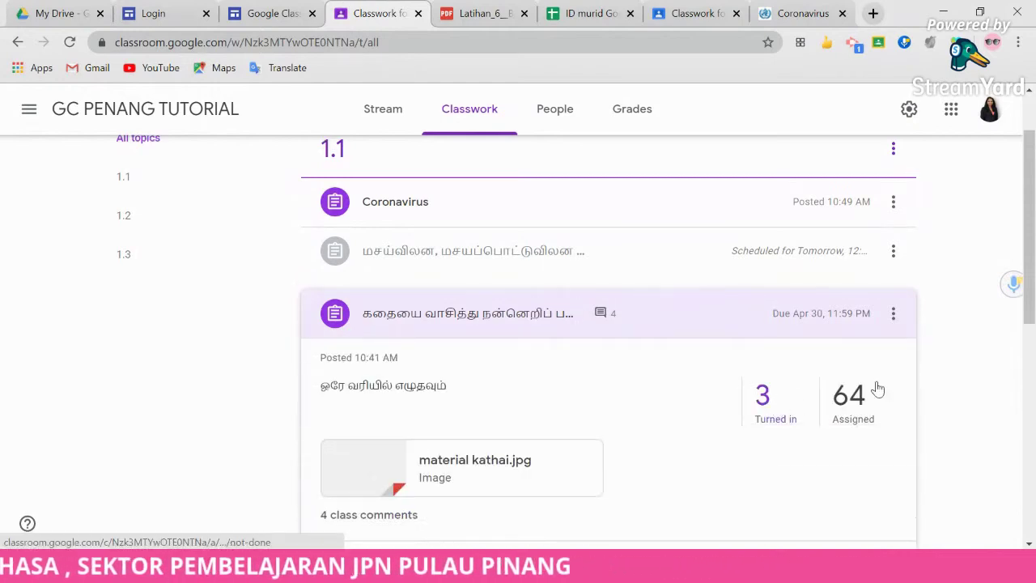
drag(1032, 243, 872, 273)
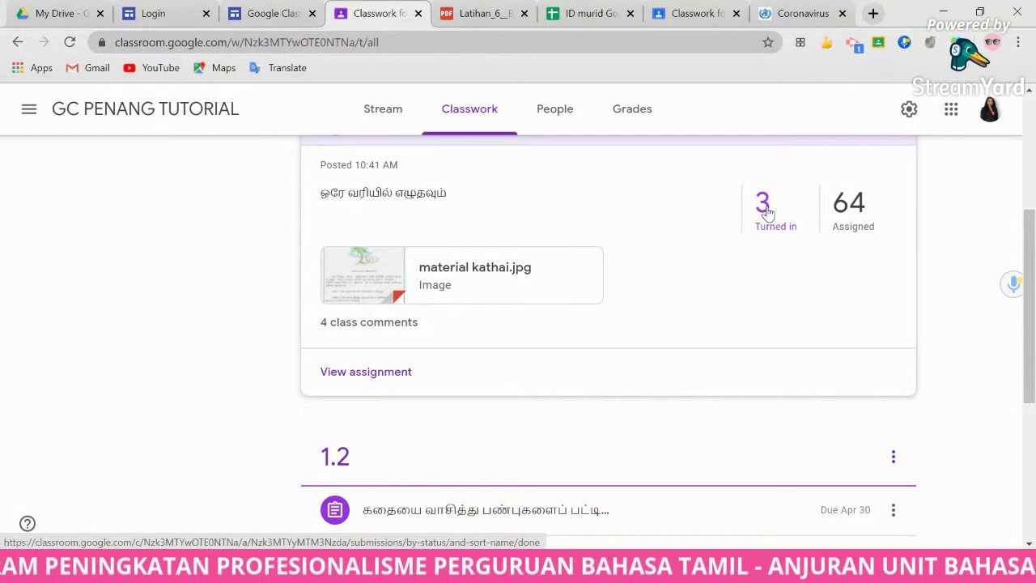
Step: Open the story assignment's 3 turned-in submissions, waiting out the Pages Unresponsive prompt
click(767, 210)
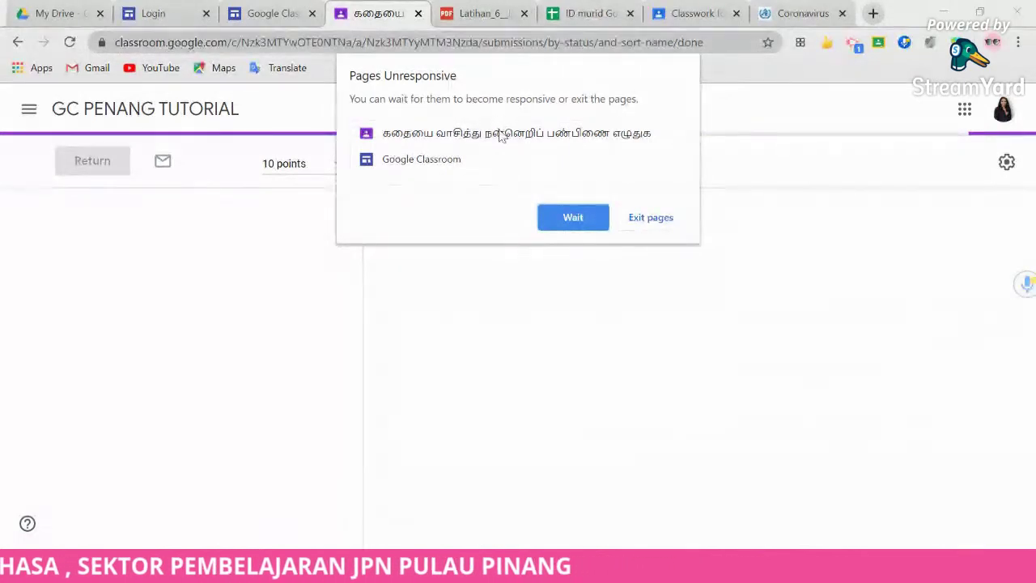
click(572, 217)
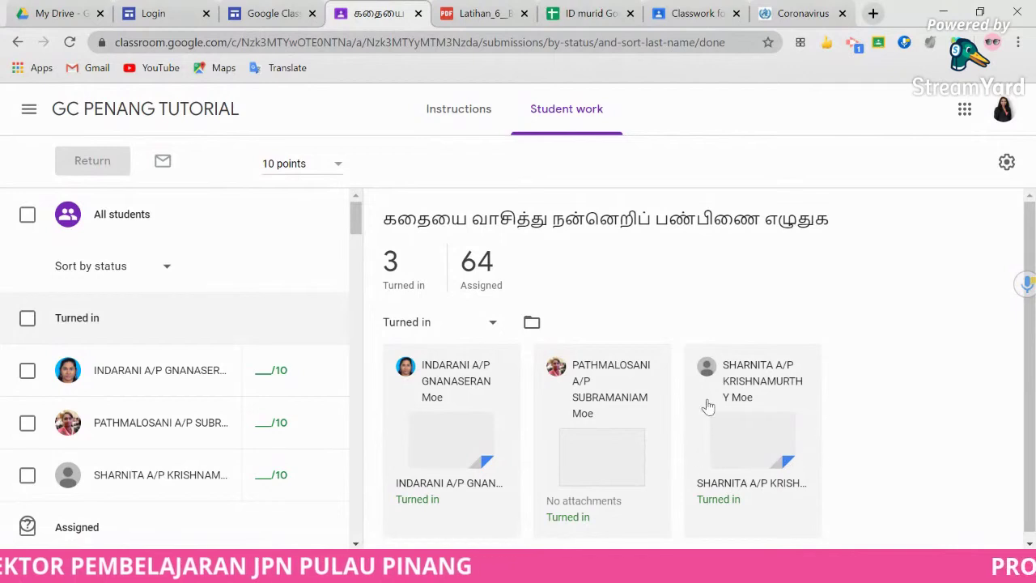
scroll(737, 425, down, 1)
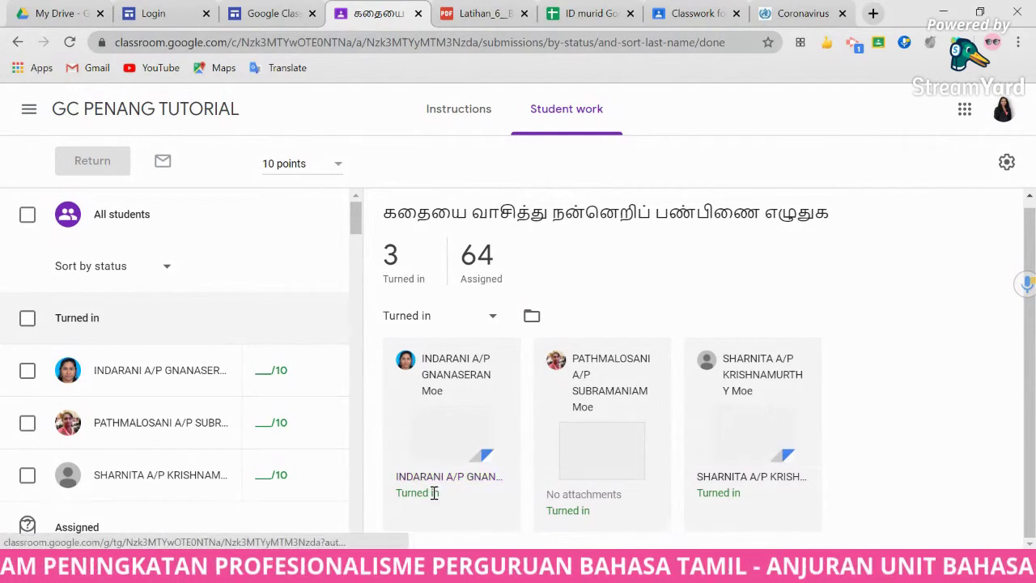
click(443, 447)
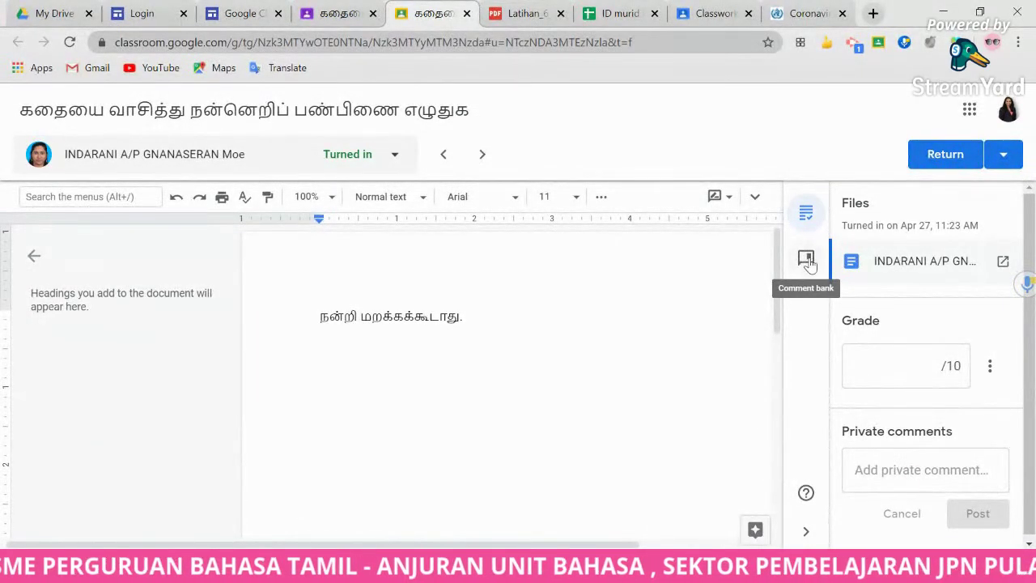
click(805, 259)
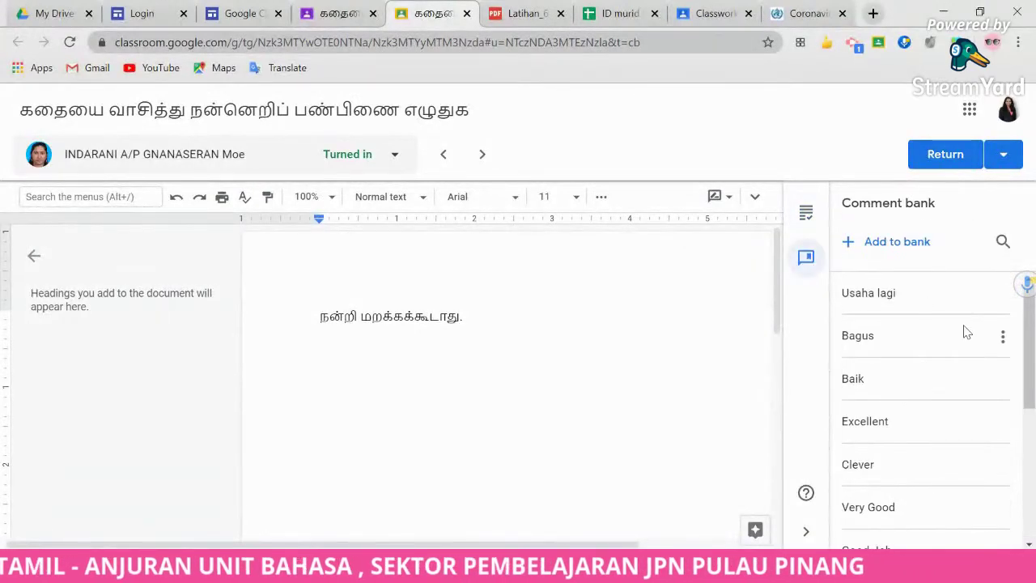
scroll(879, 342, down, 4)
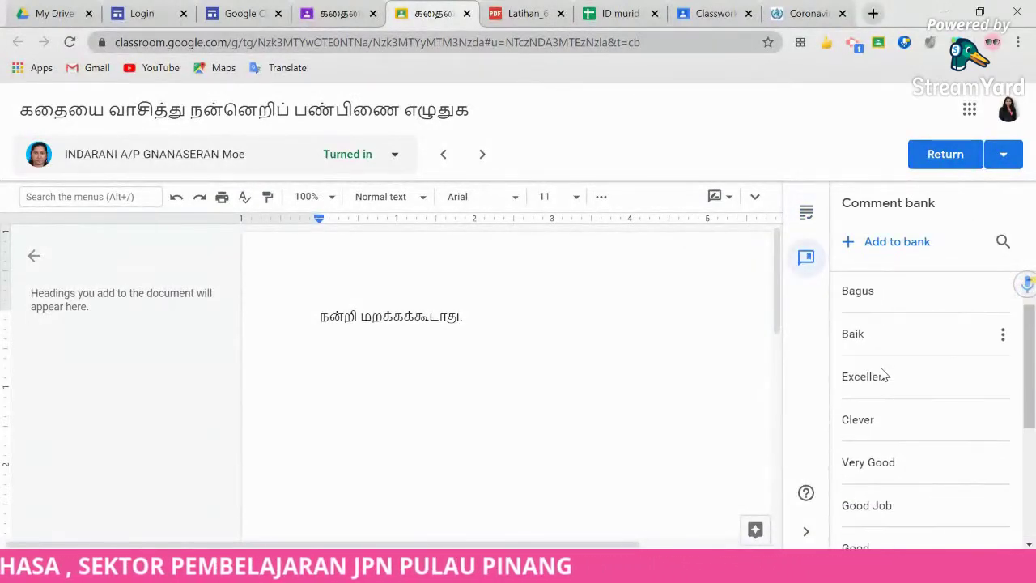
scroll(885, 389, down, 1)
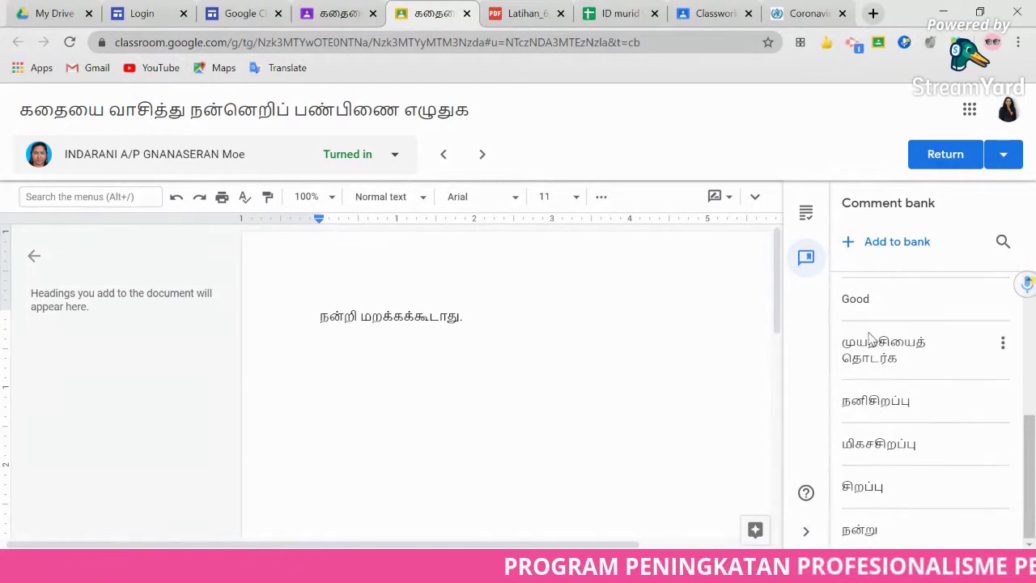
scroll(888, 397, up, 5)
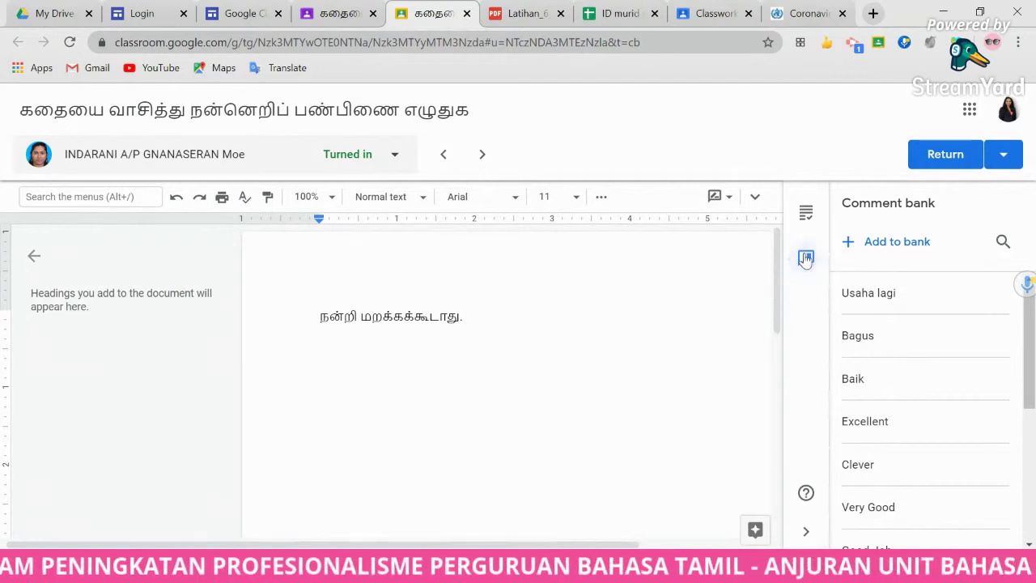
Step: Add the Tamil remark சிறப்பு, typed as 'sirappu', to the comment bank
click(891, 243)
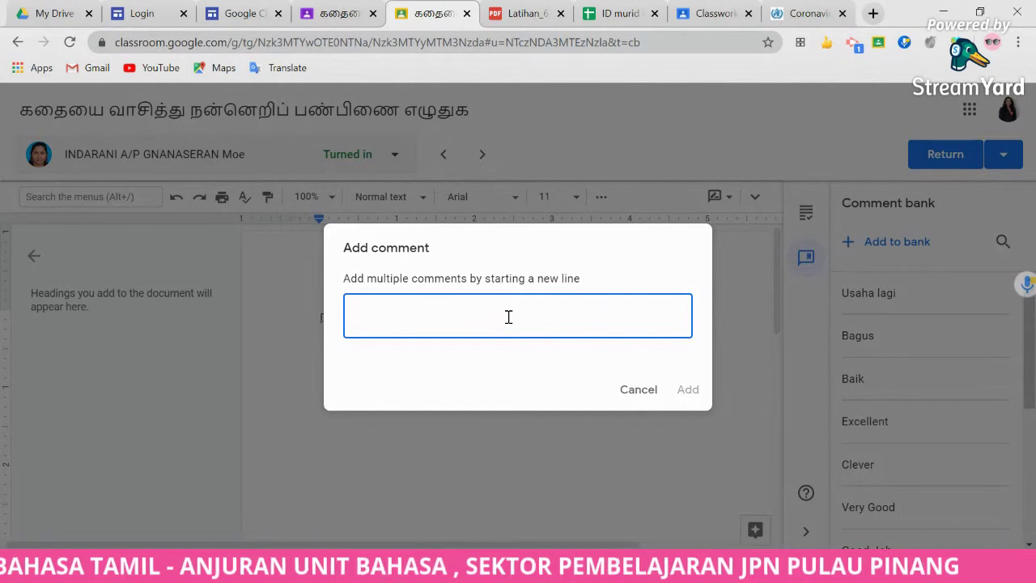
text(VE)
key(BackSpace)
key(BackSpace)
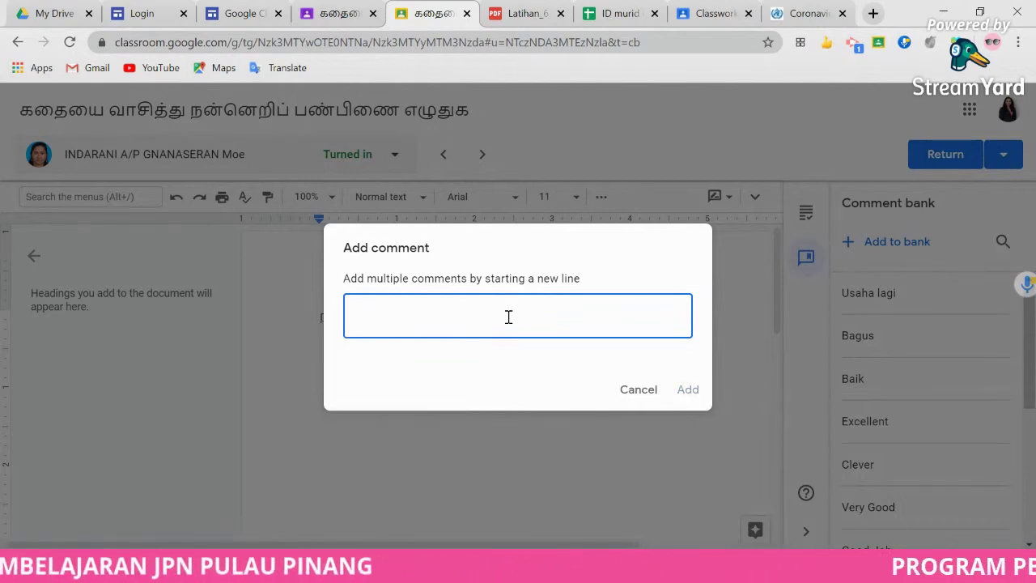
text(s)
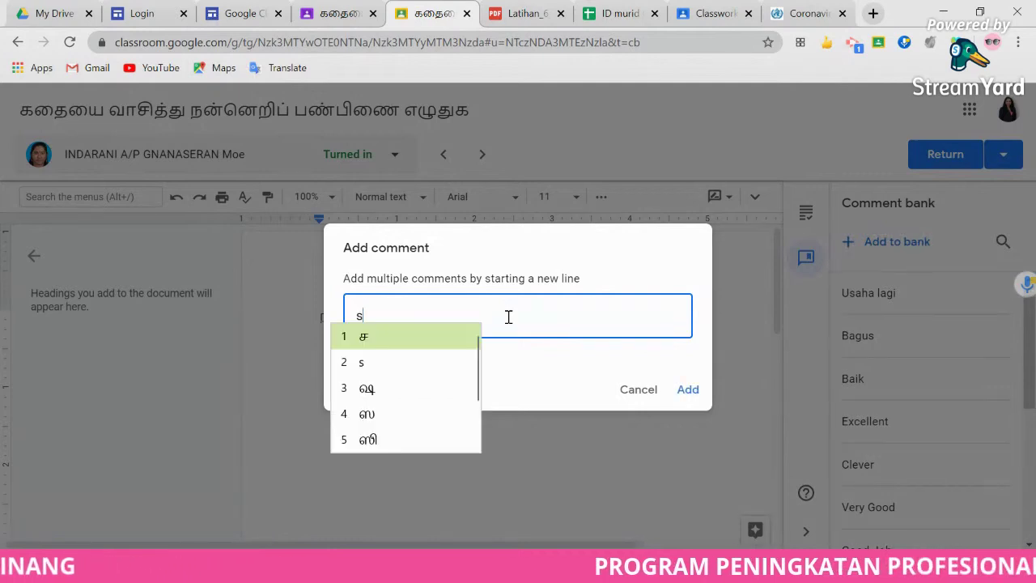
text(irappy)
key(BackSpace)
key(BackSpace)
text(pu)
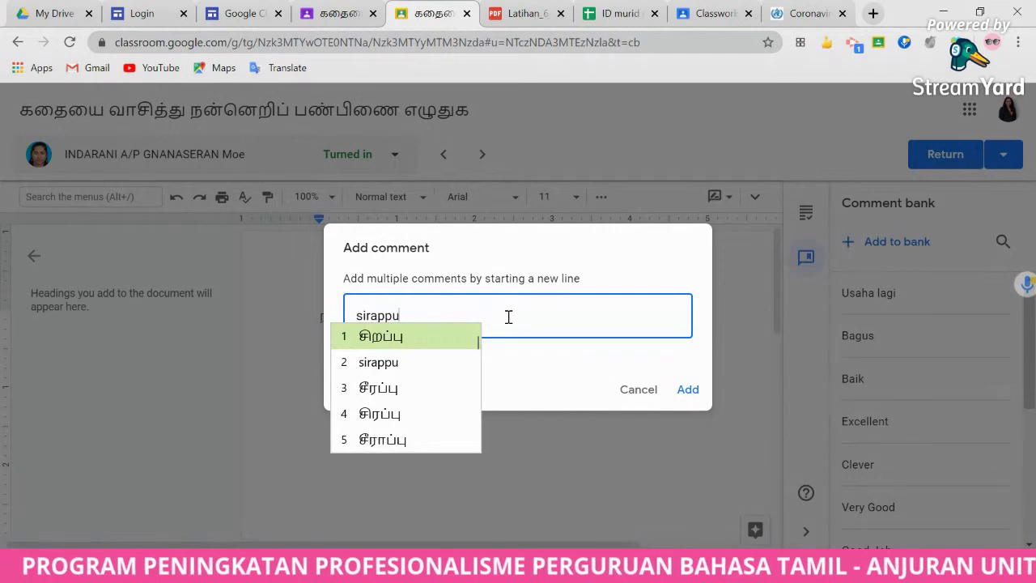
key(Return)
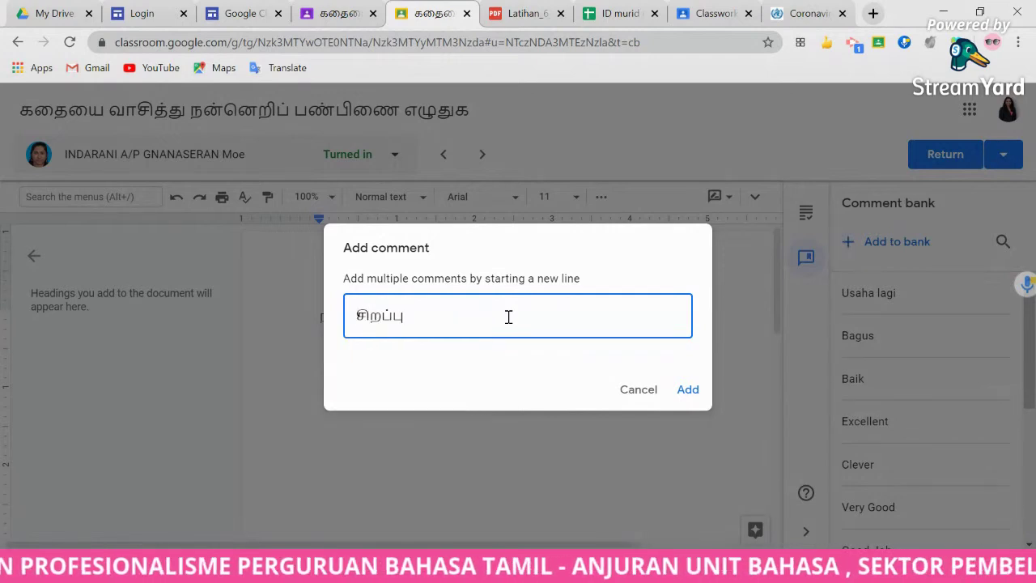
click(684, 389)
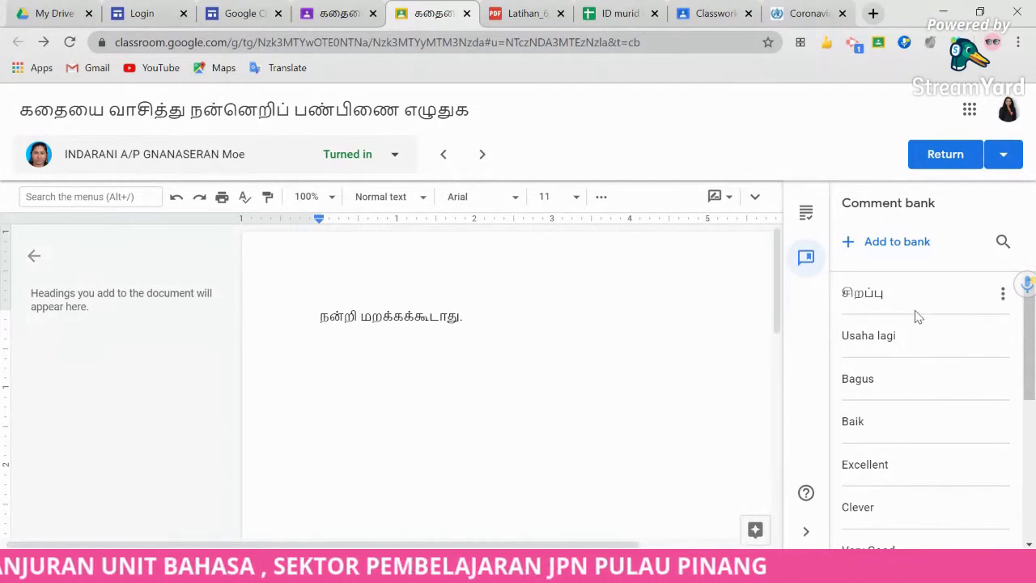
scroll(911, 331, down, 4)
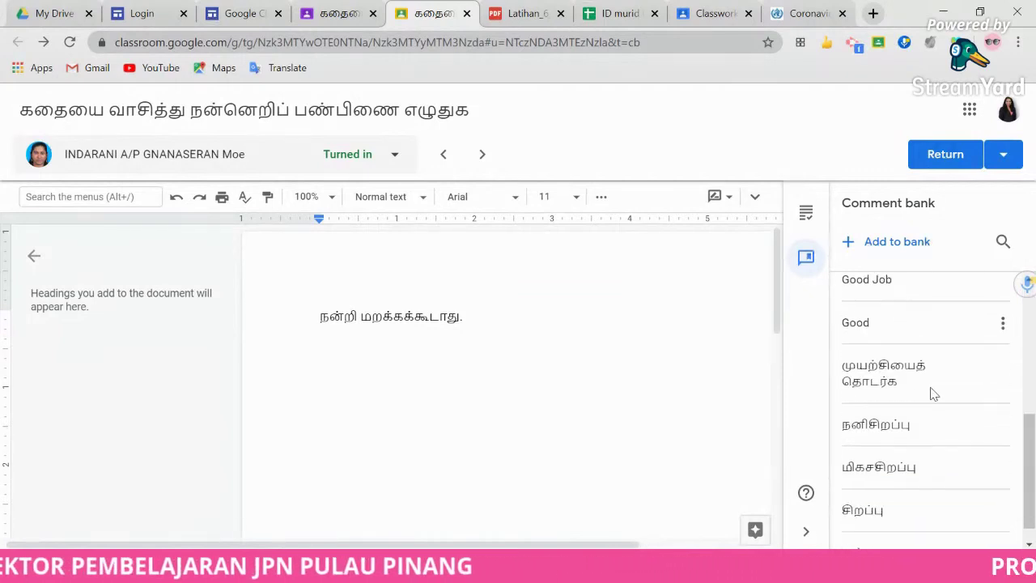
scroll(913, 304, up, 3)
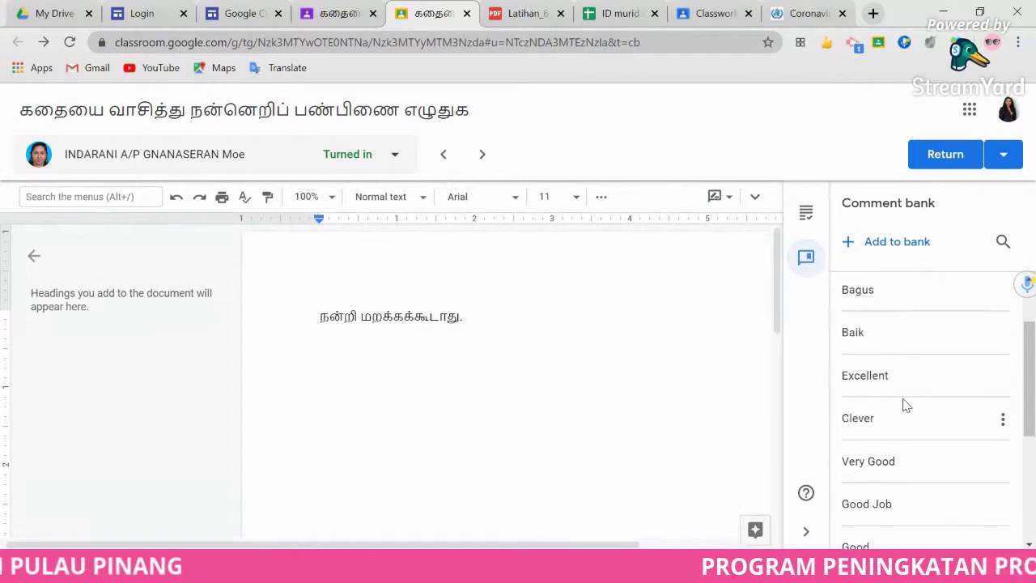
scroll(906, 405, up, 2)
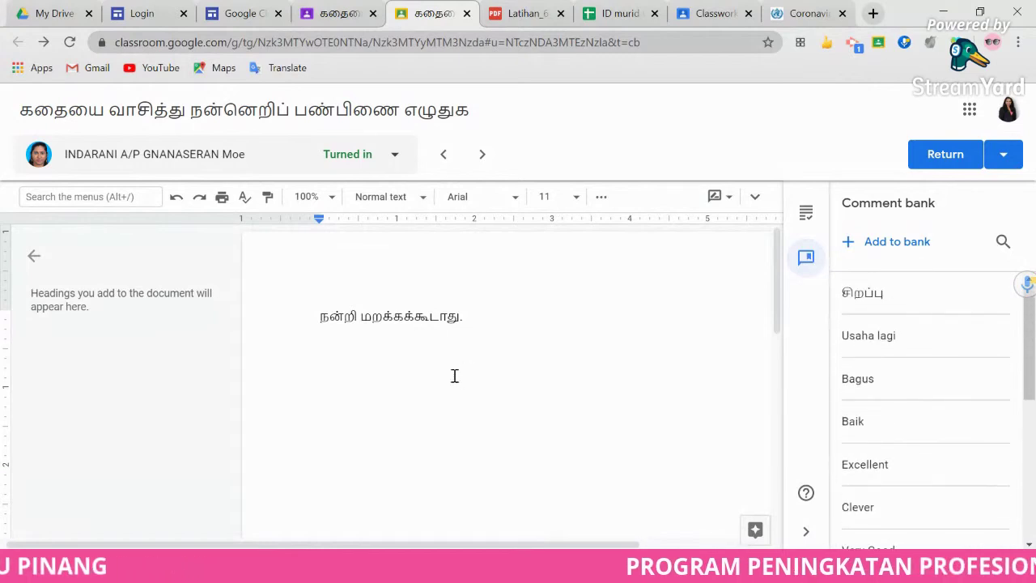
Step: Add a full stop after the Tamil sentence and reveal the document's title and menus
click(720, 197)
click(718, 447)
text(.)
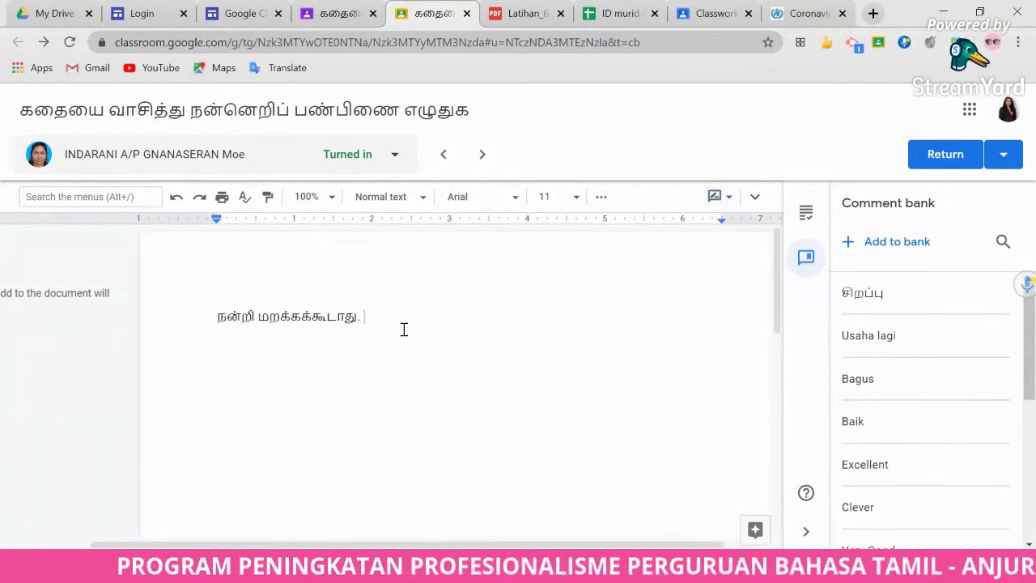
double_click(308, 316)
click(354, 326)
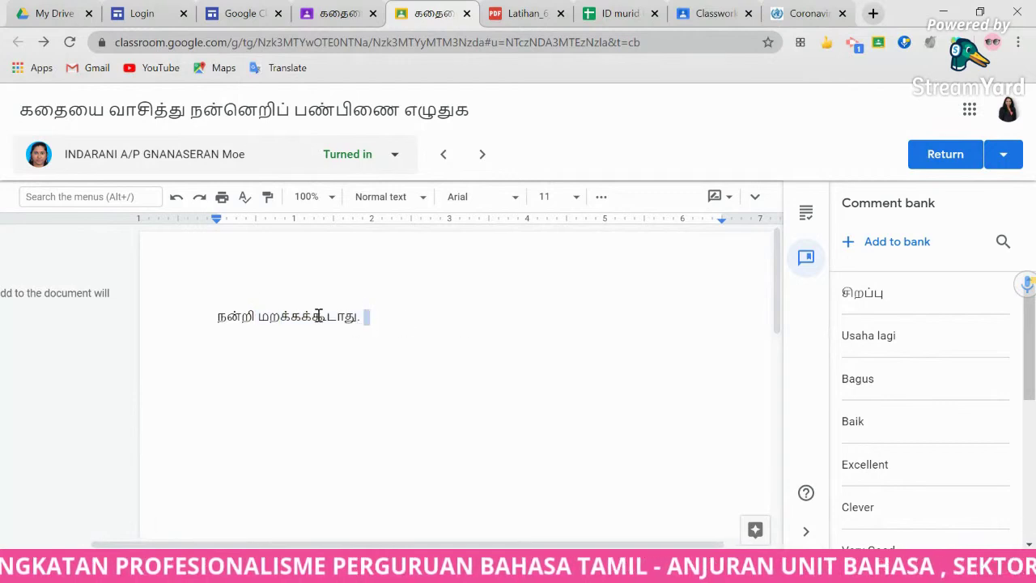
drag(365, 316, 194, 313)
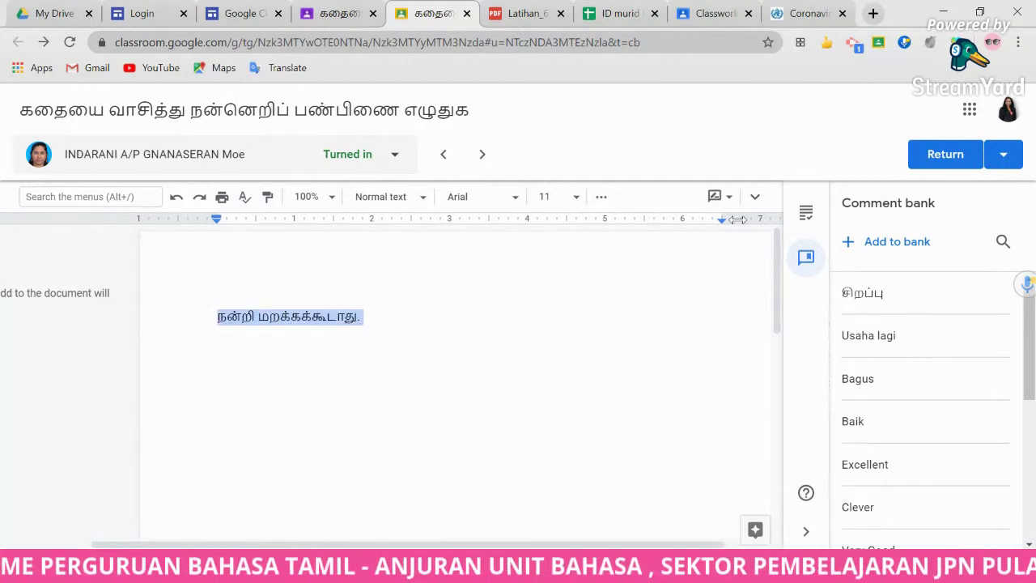
click(755, 197)
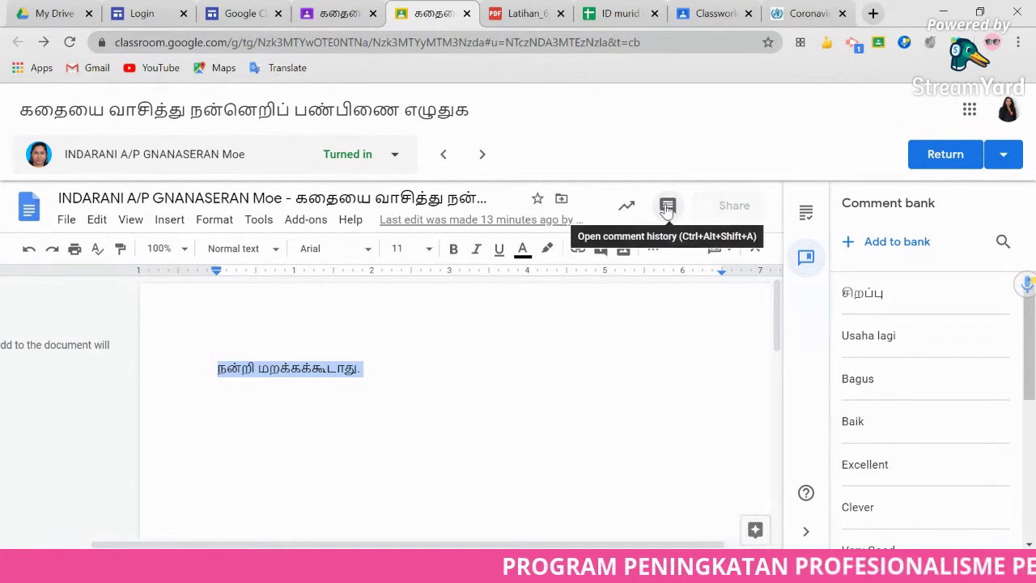
click(500, 396)
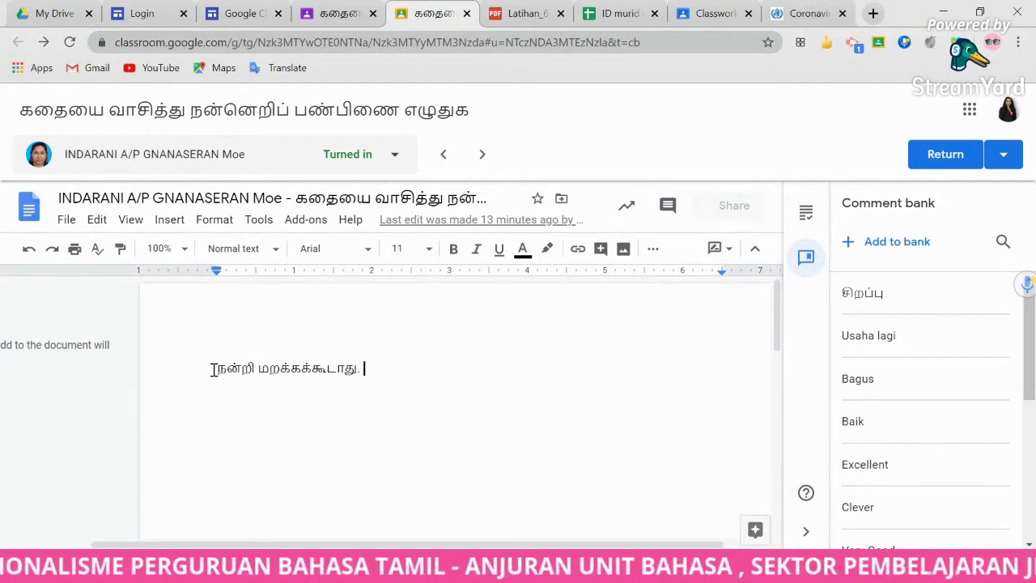
Step: Try a red highlight on நன்றி மறக்கக்கூடாது., undo it, and open comment history
drag(215, 369, 364, 372)
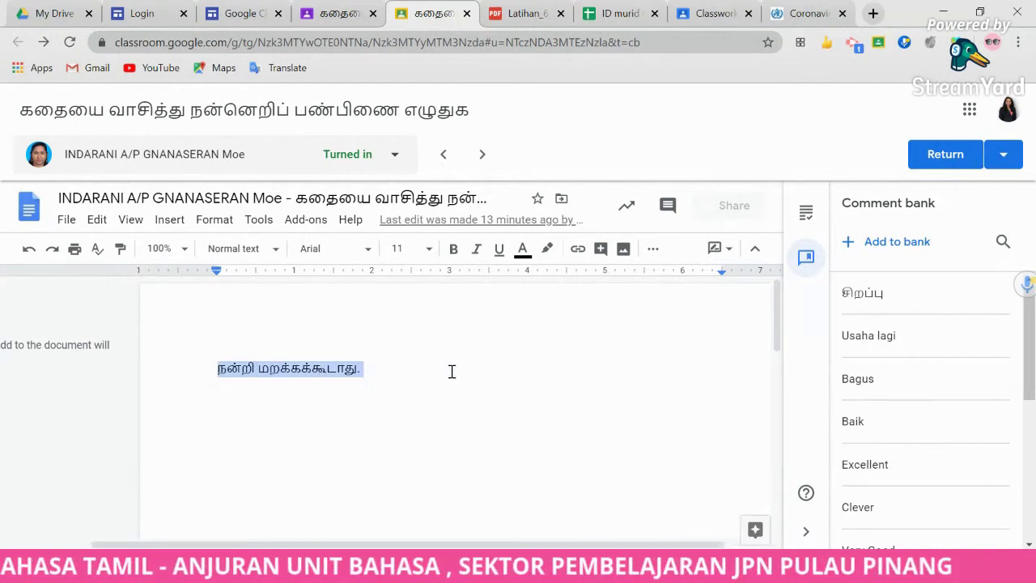
click(546, 251)
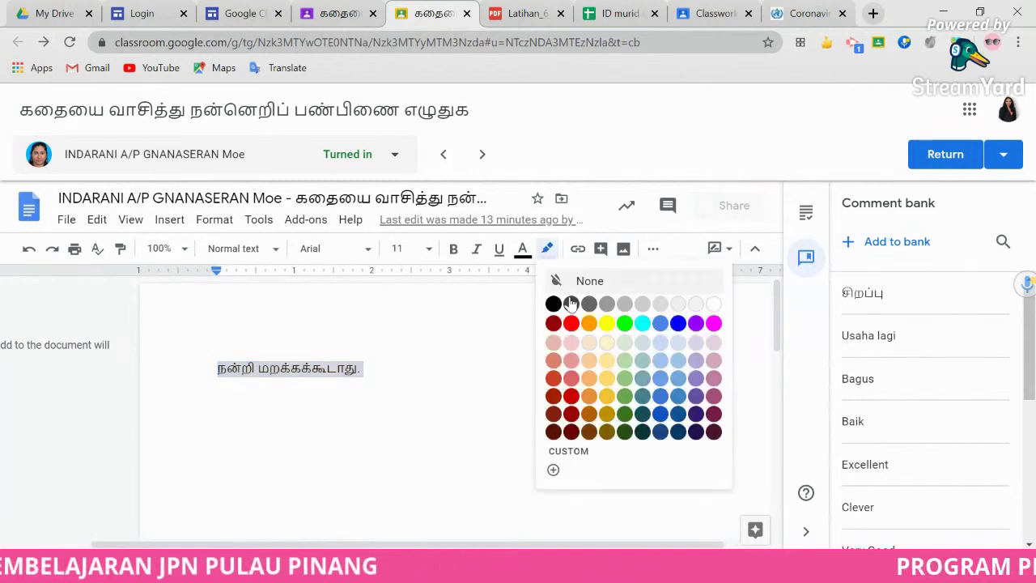
click(569, 324)
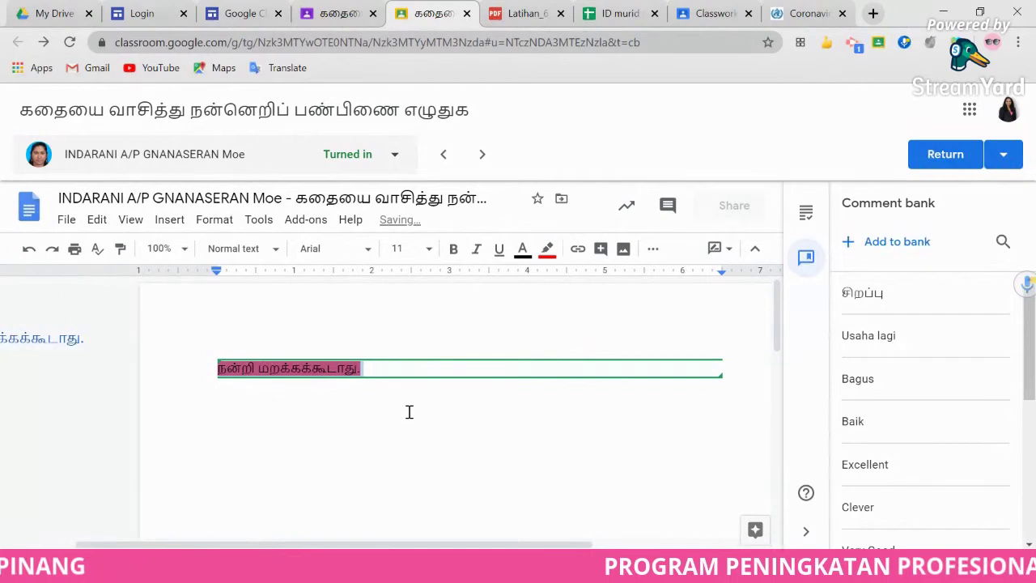
click(36, 255)
click(501, 431)
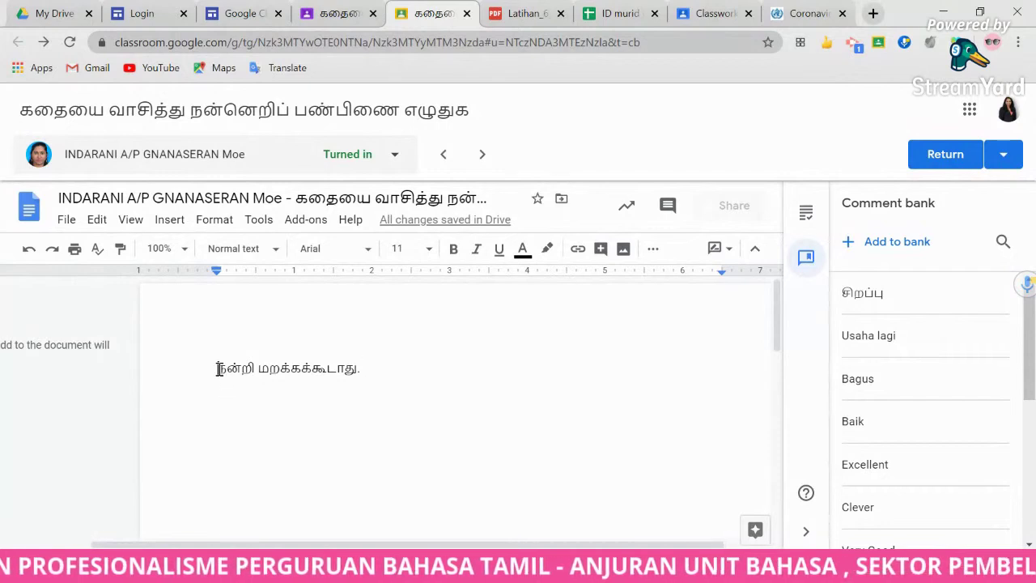
drag(219, 369, 361, 370)
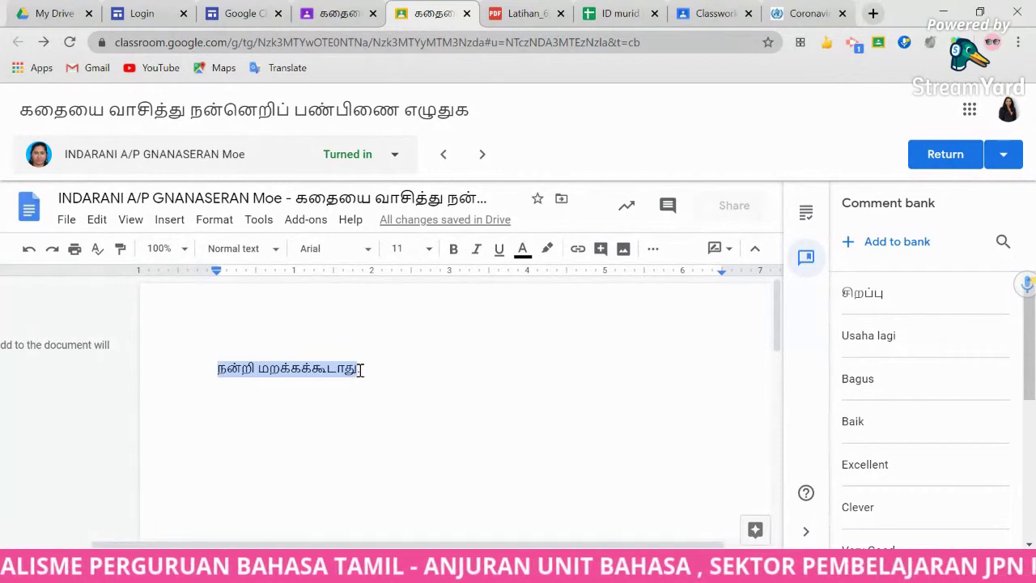
click(667, 209)
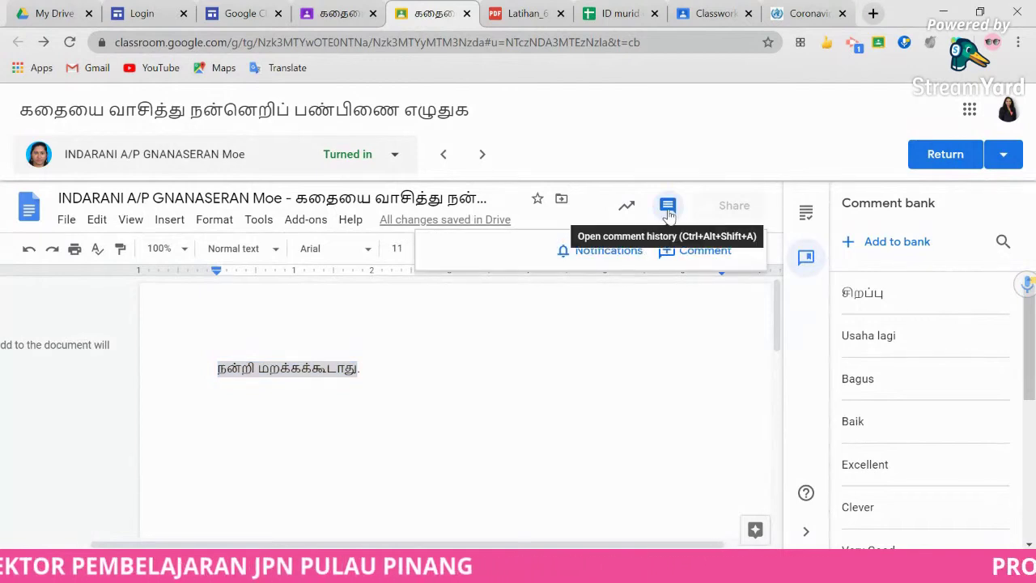
Step: Start a comment on the sentence and bring up comment bank suggestions with #
click(690, 250)
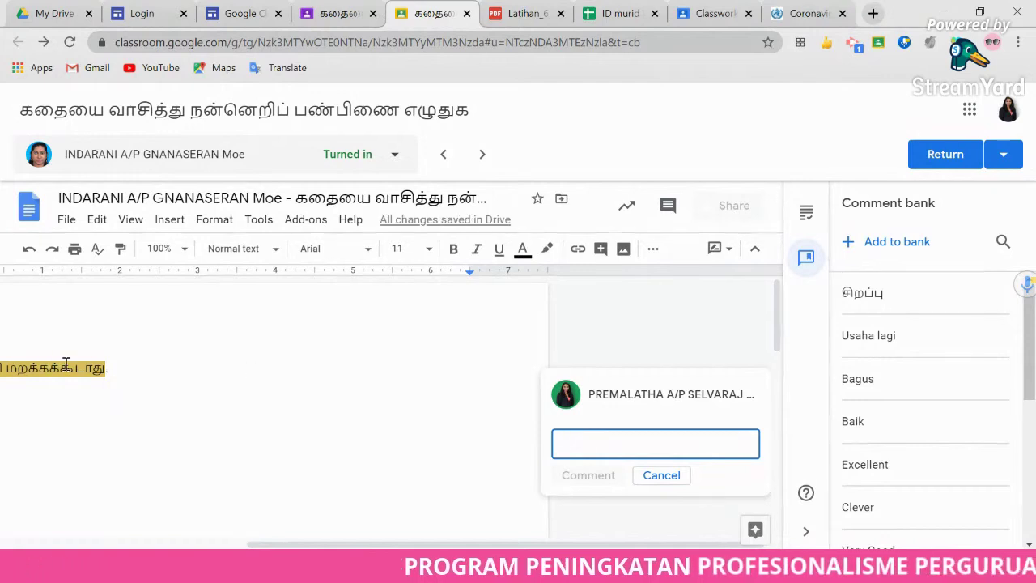
drag(299, 544, 383, 544)
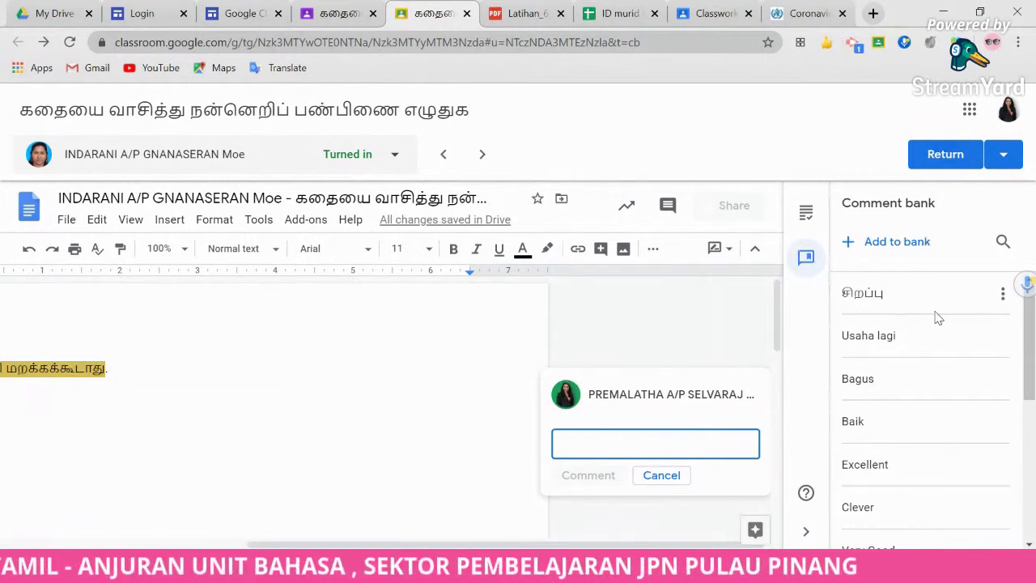
scroll(920, 450, down, 4)
scroll(915, 449, up, 3)
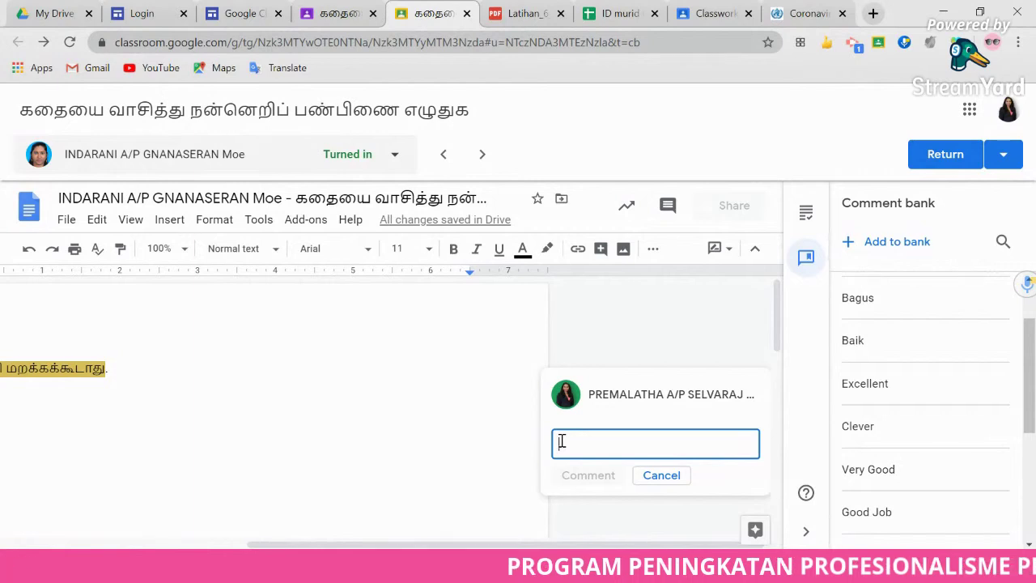
text(#)
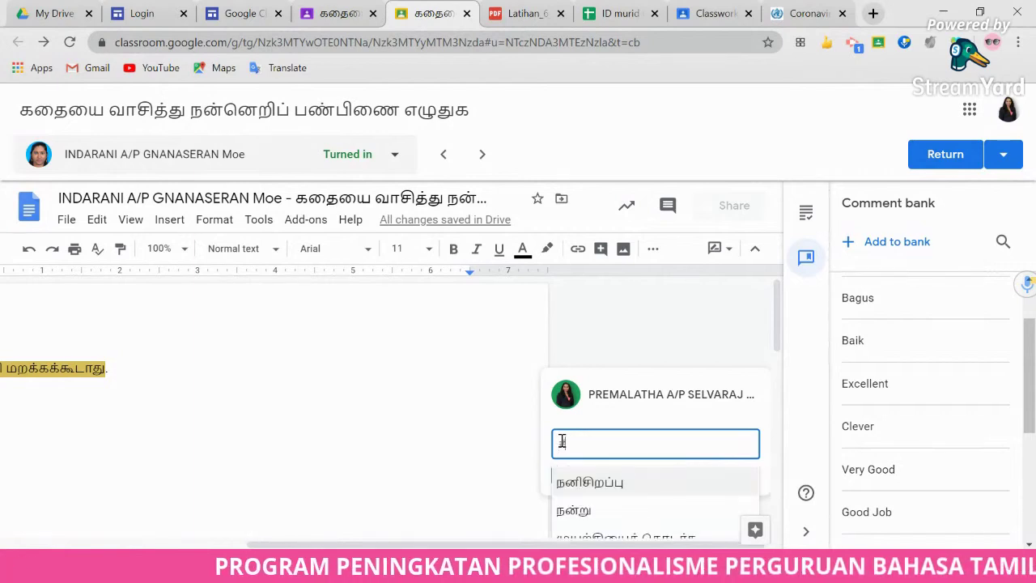
scroll(735, 430, down, 2)
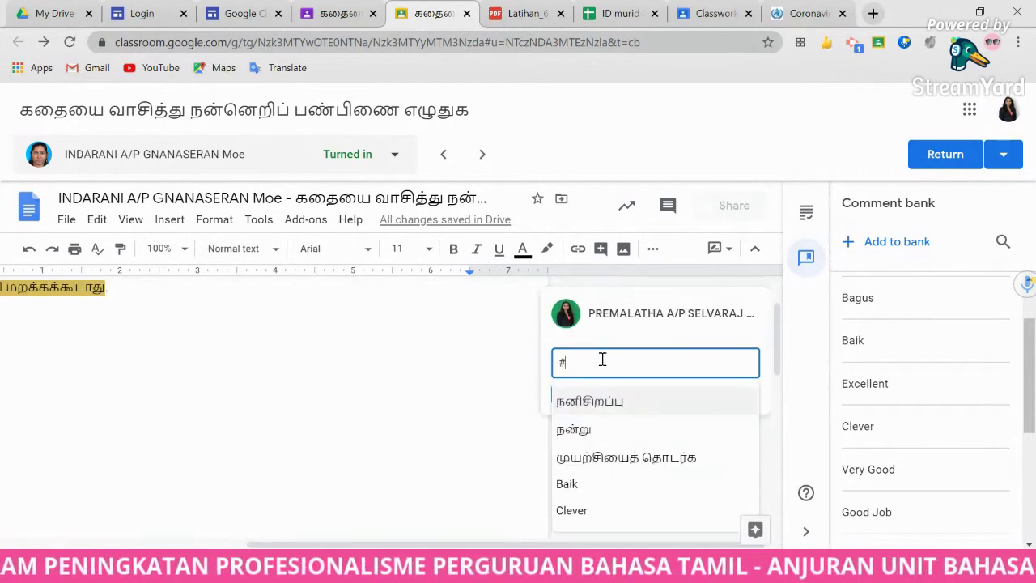
scroll(658, 434, down, 2)
scroll(654, 400, up, 1)
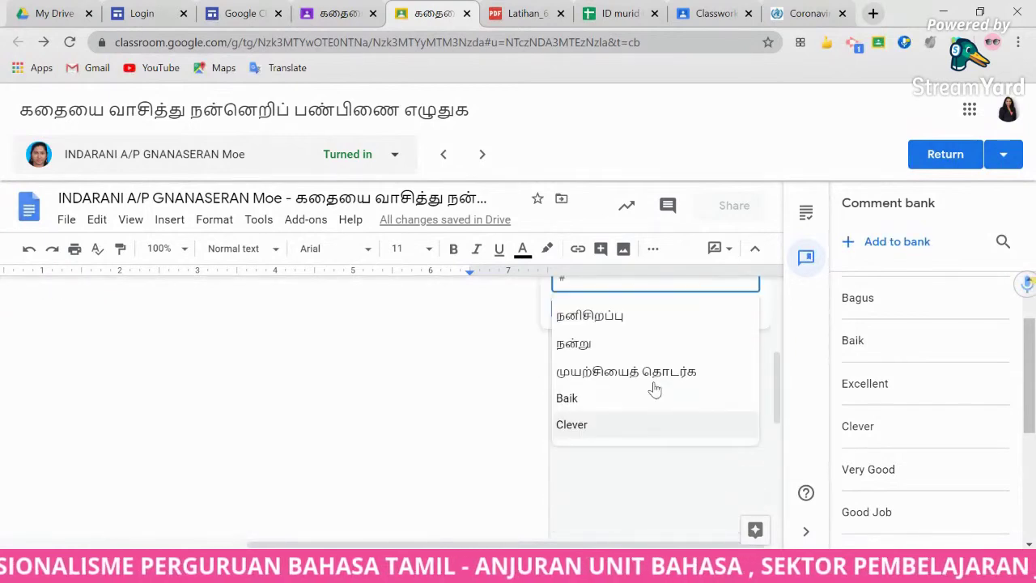
scroll(653, 393, up, 2)
scroll(666, 386, down, 2)
scroll(637, 342, down, 1)
scroll(637, 362, up, 1)
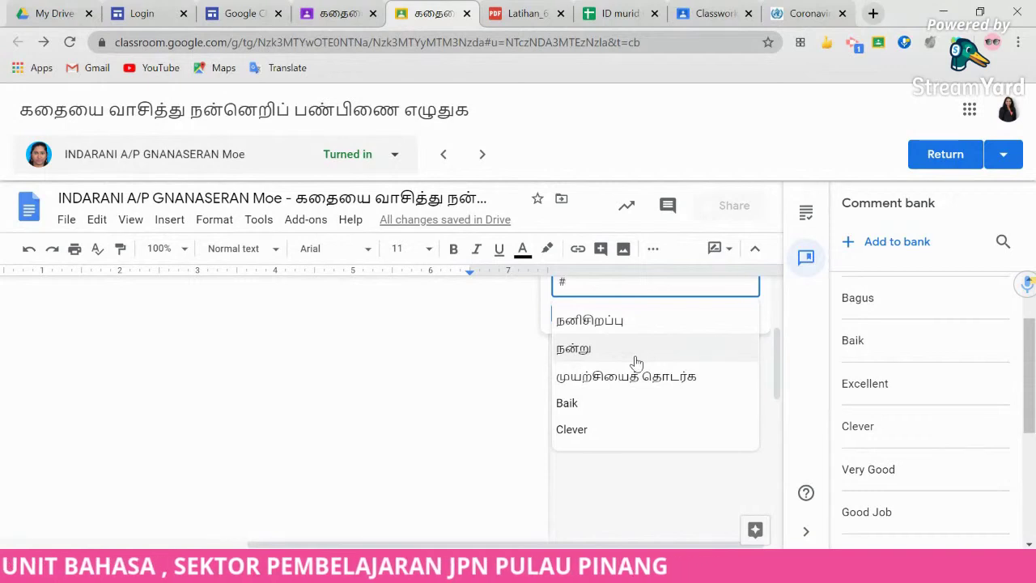
scroll(637, 362, up, 1)
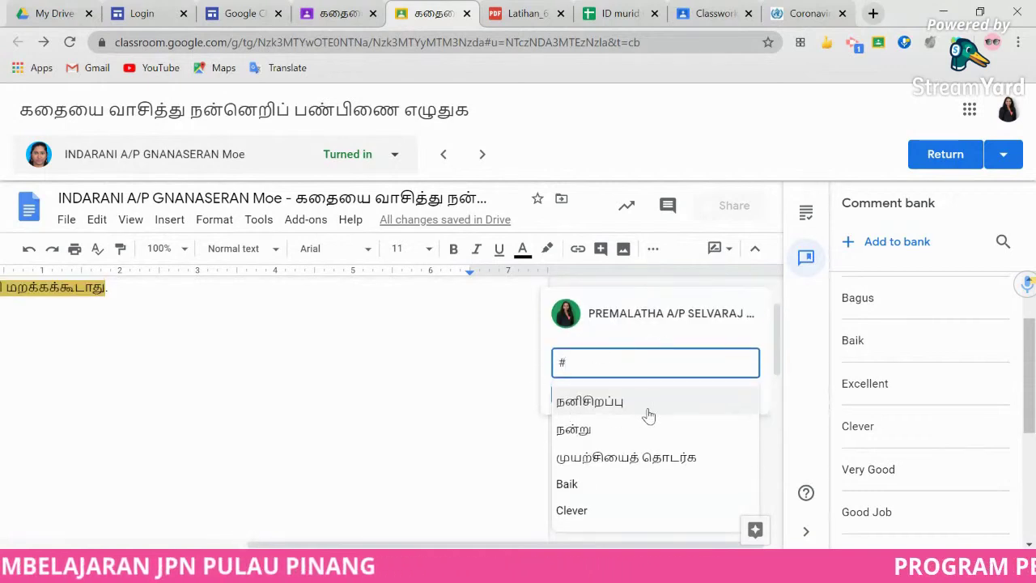
Step: Insert the bank remark நனிசிறப்பு and post the comment
click(605, 402)
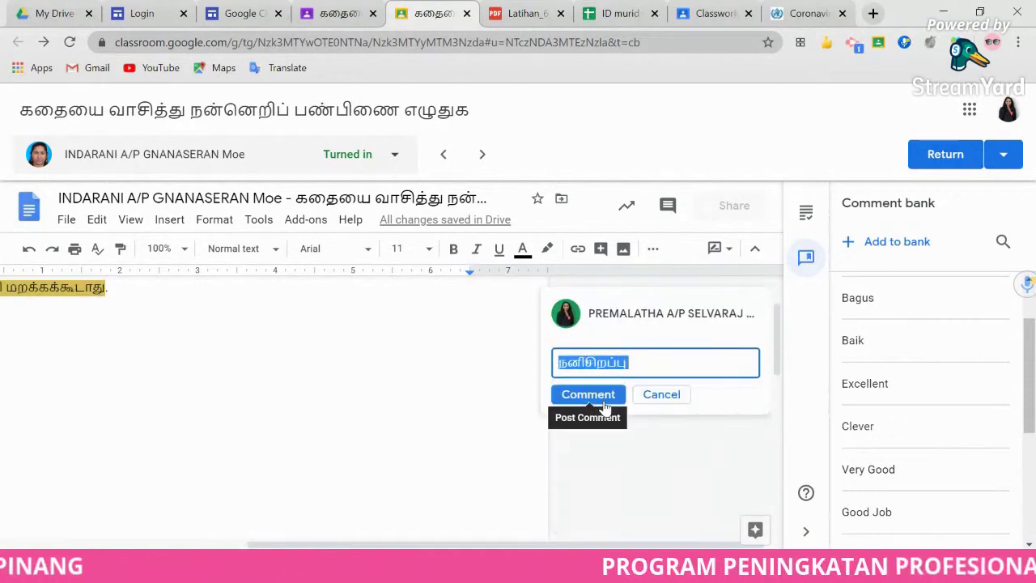
click(648, 355)
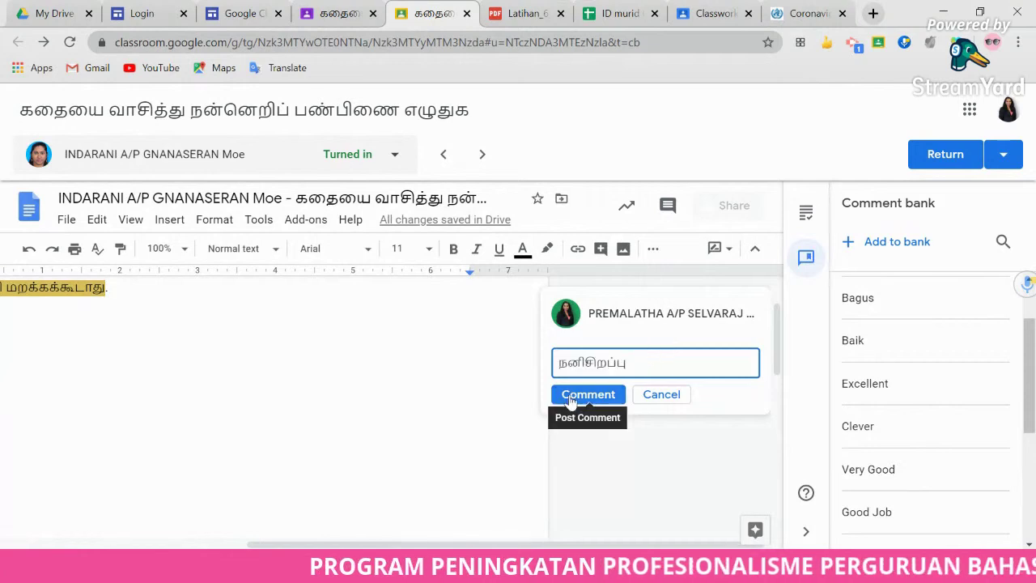
click(588, 394)
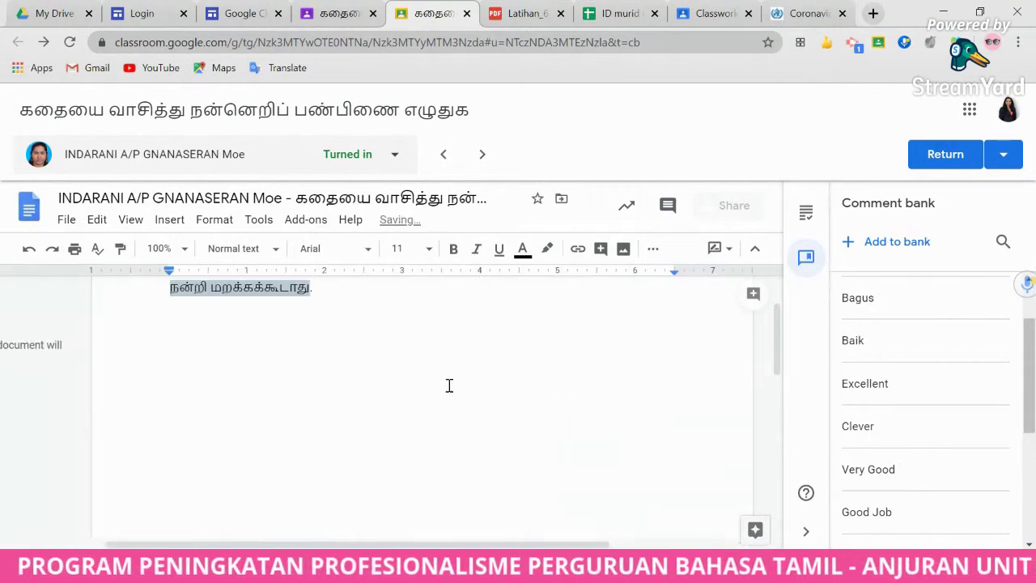
scroll(620, 461, up, 1)
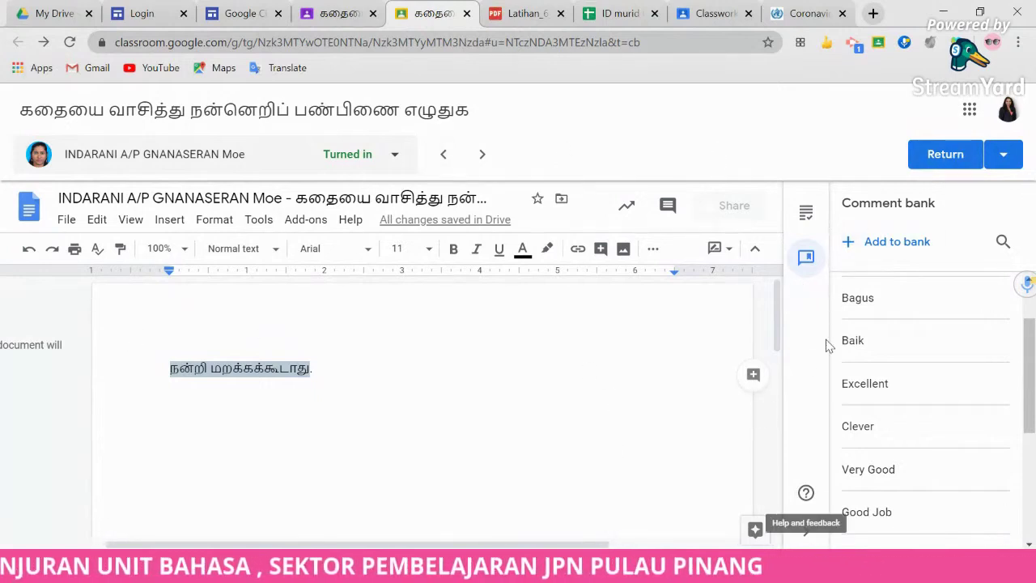
Step: Move to the next student's submission, which has no files, without returning any work
click(1003, 155)
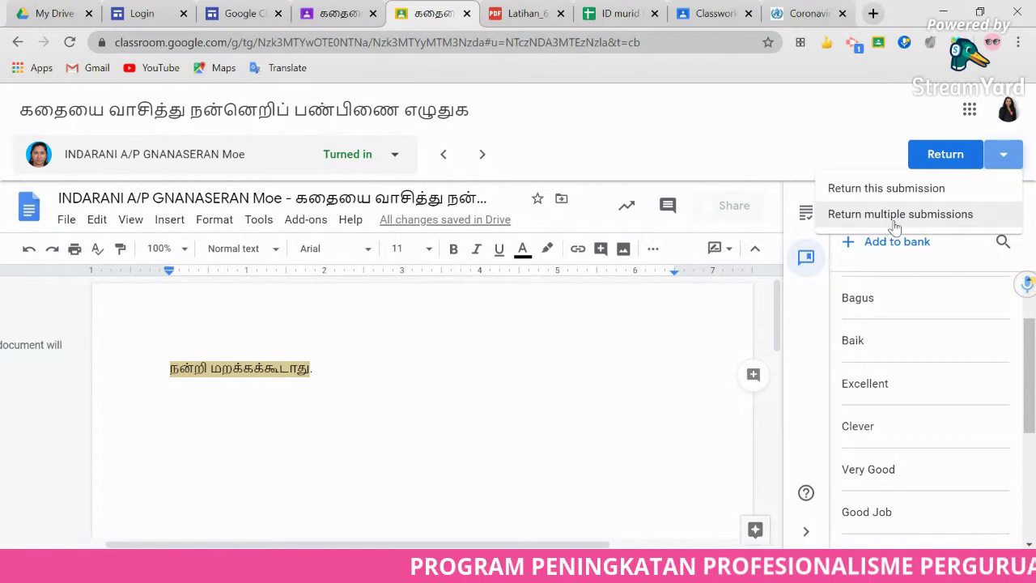
click(846, 141)
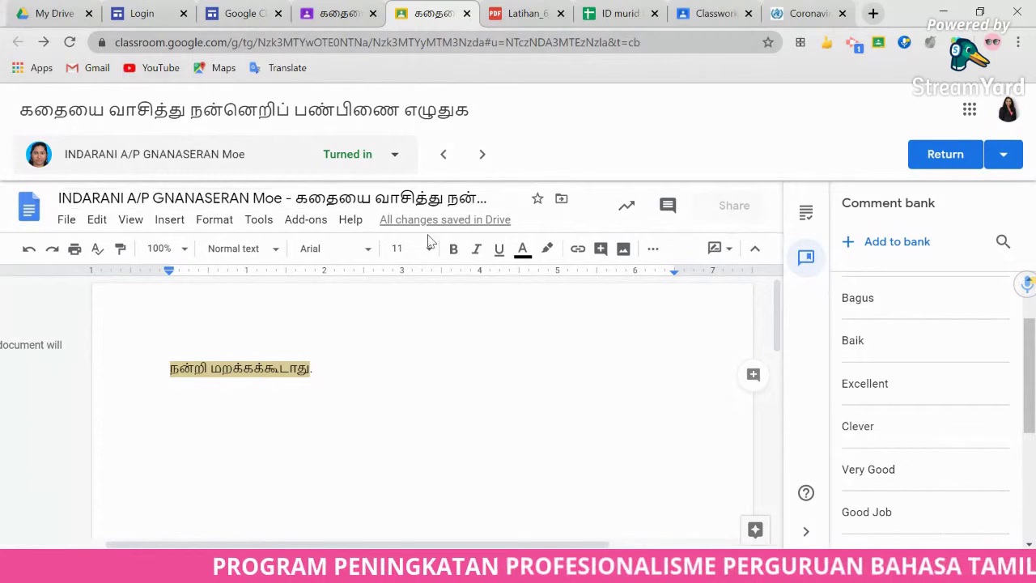
click(482, 157)
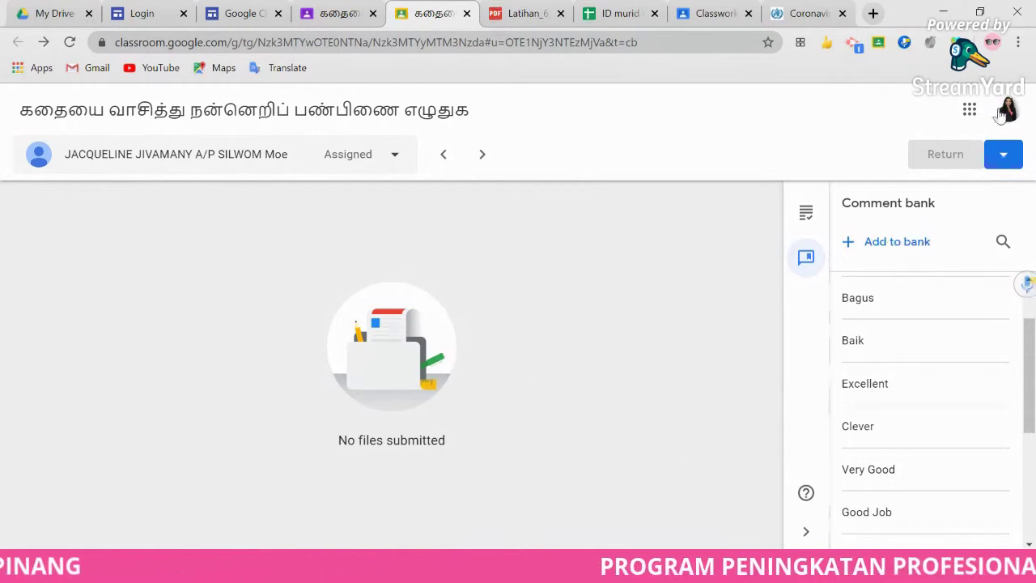
click(1002, 155)
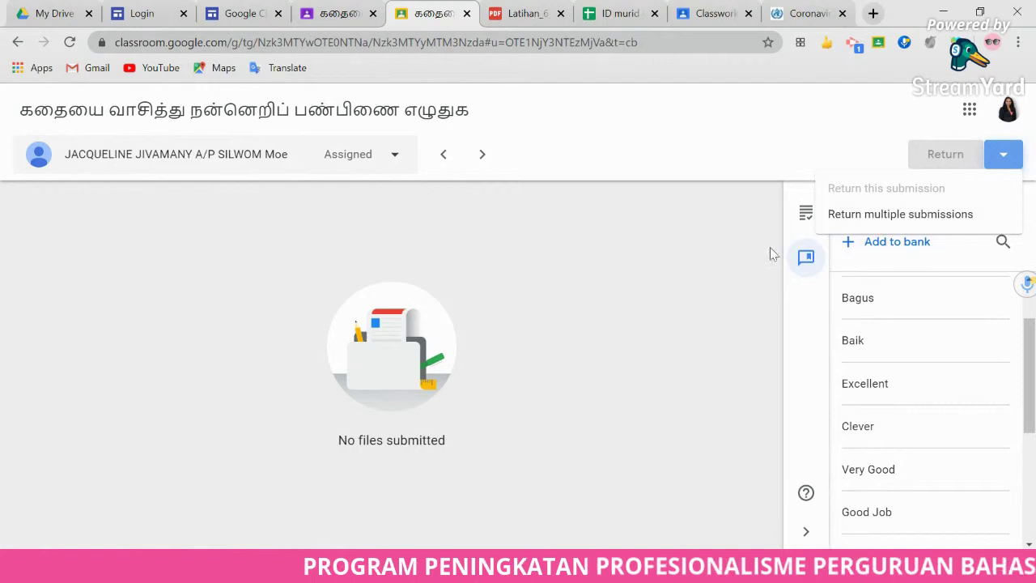
click(494, 303)
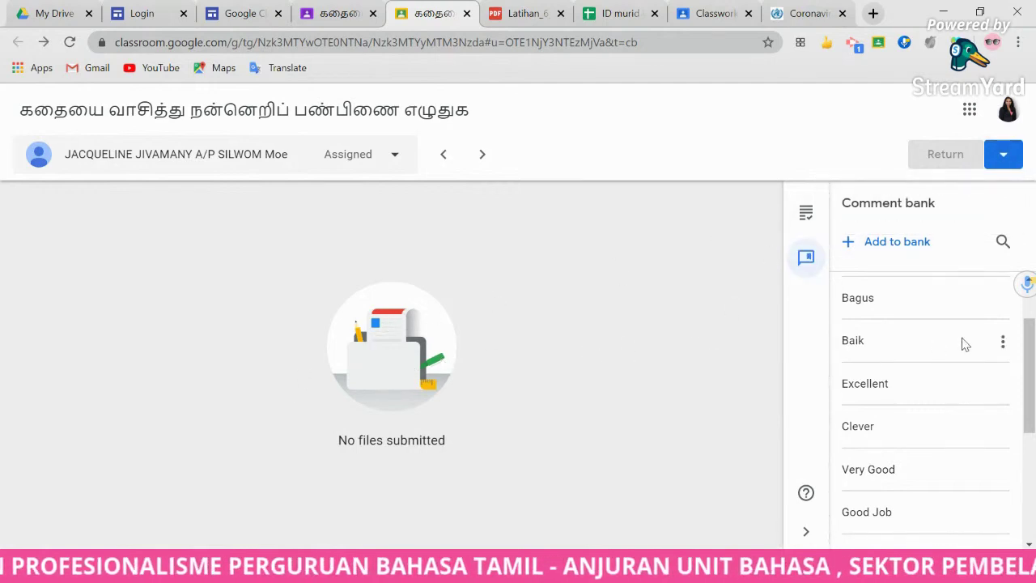
Step: Give the student with no files a draft grade of 0/10
click(811, 218)
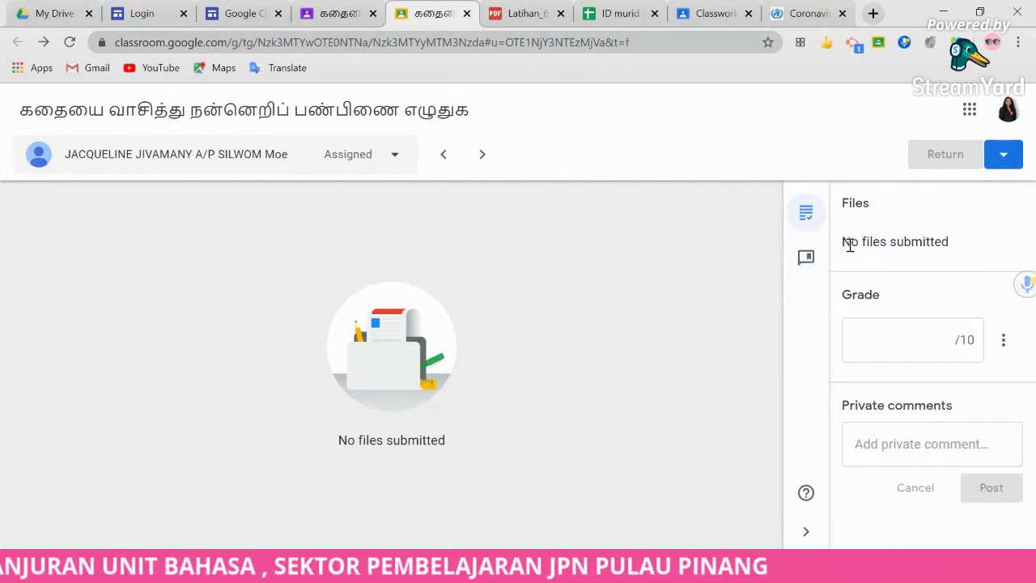
click(910, 336)
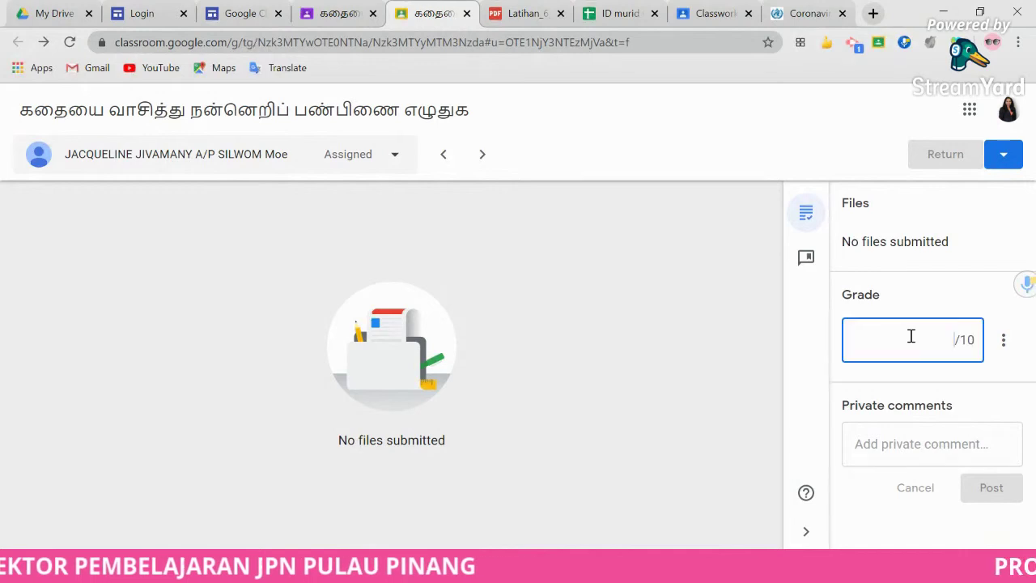
click(889, 334)
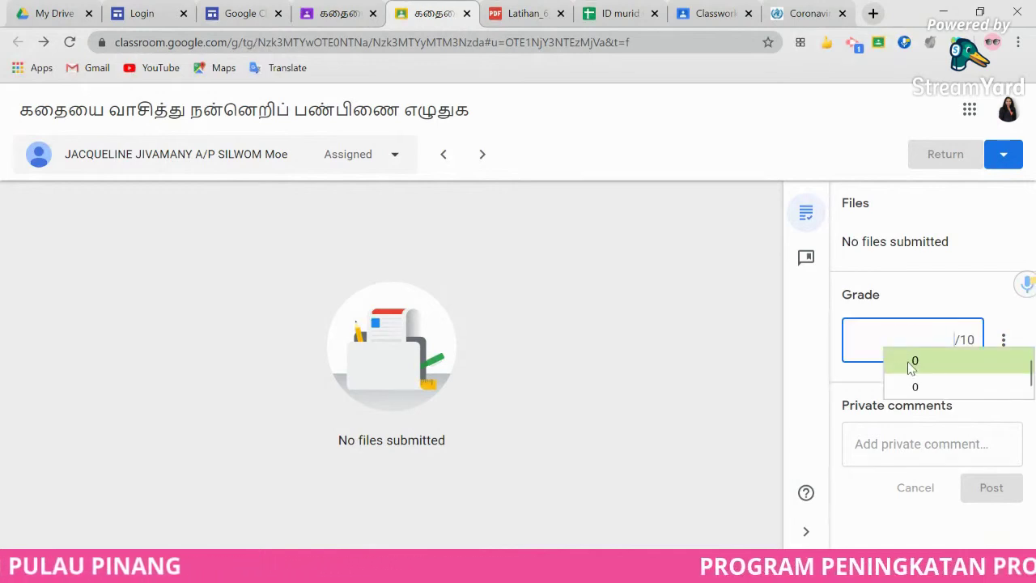
click(910, 362)
Step: Give the previous, turned-in student 10/10, then return to the no-files student
click(449, 161)
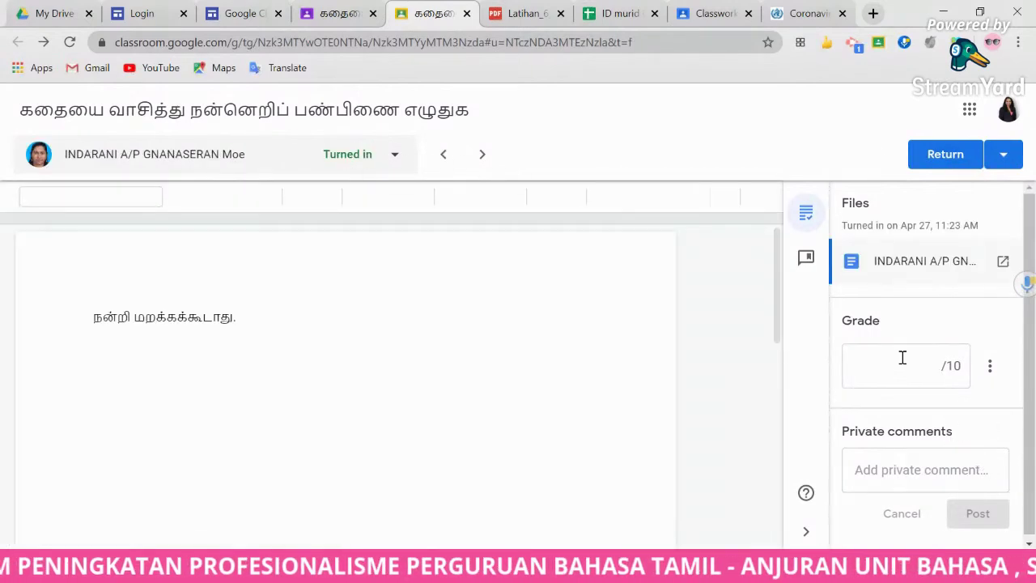
click(896, 356)
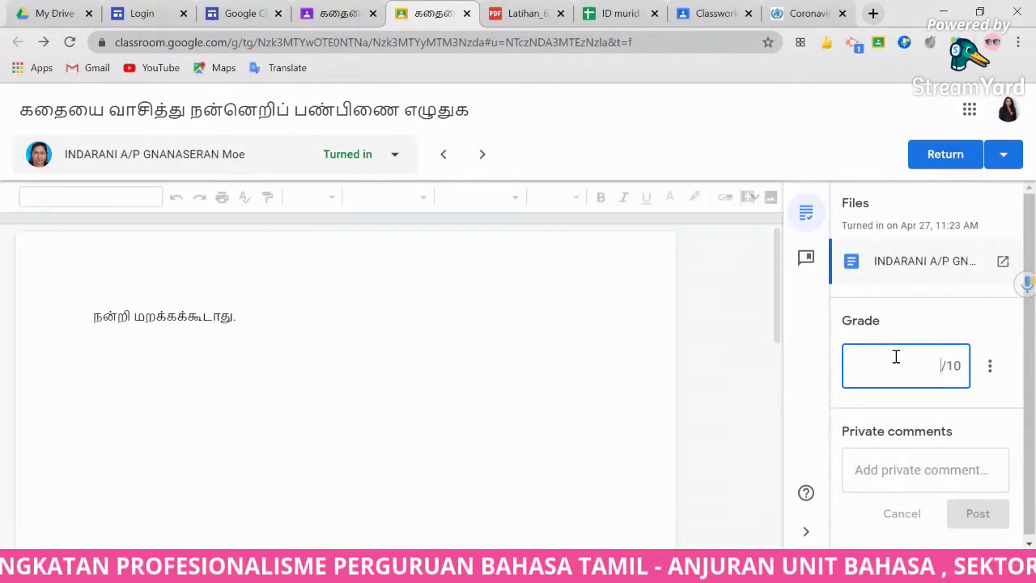
click(895, 357)
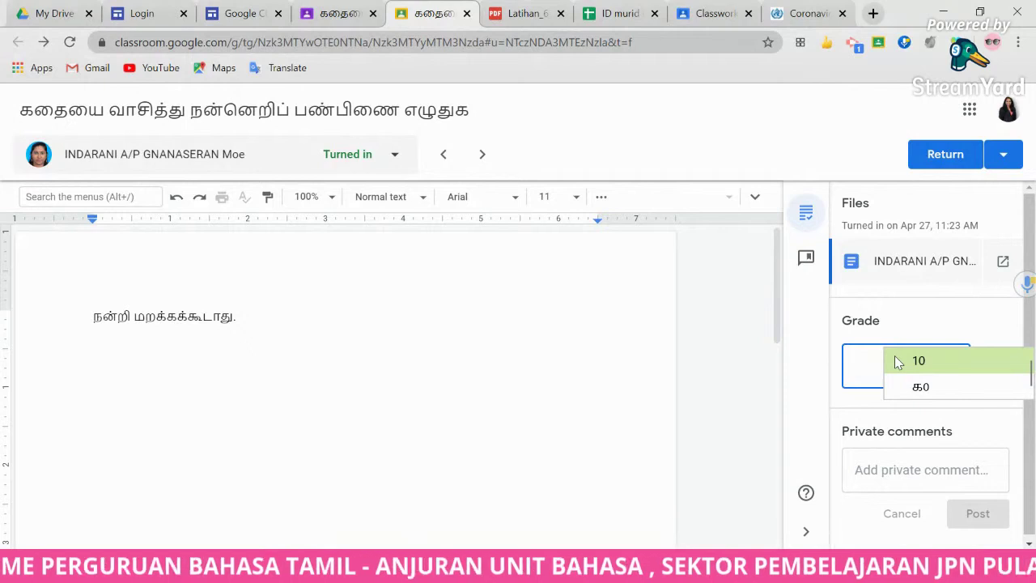
click(929, 361)
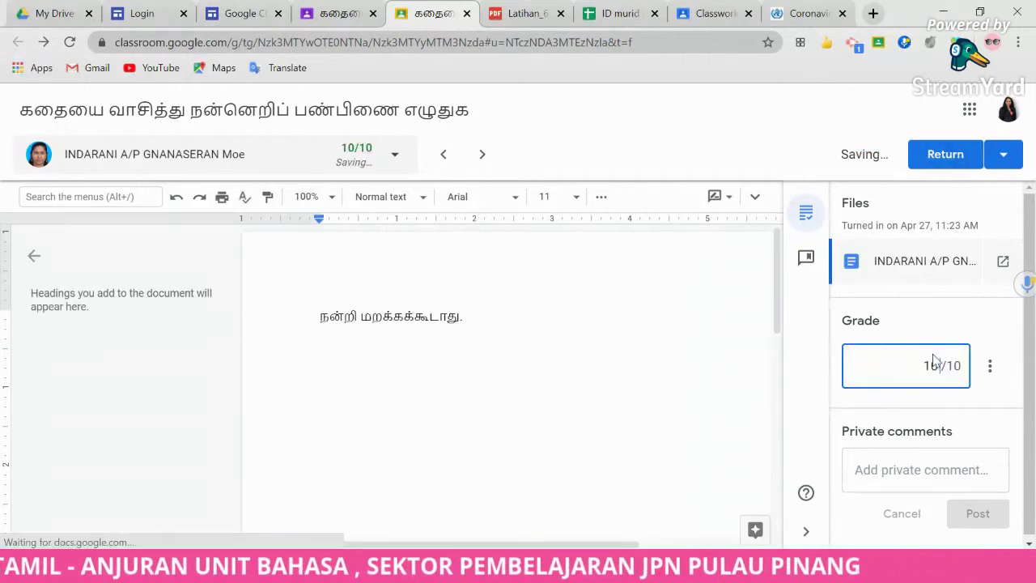
click(482, 159)
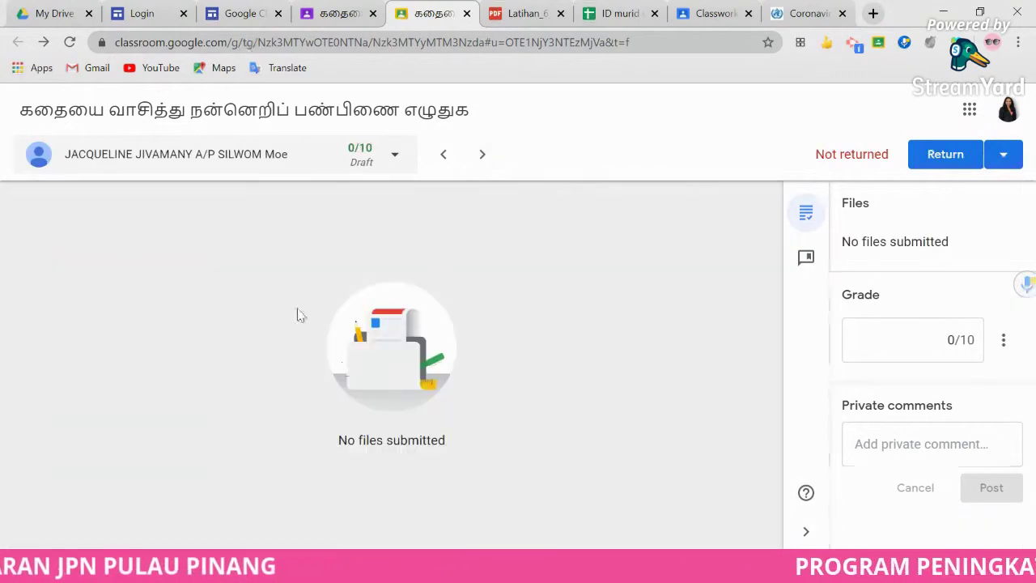
Step: Post the private comment 'missing' for the 0/10 student and advance to the next student
click(886, 447)
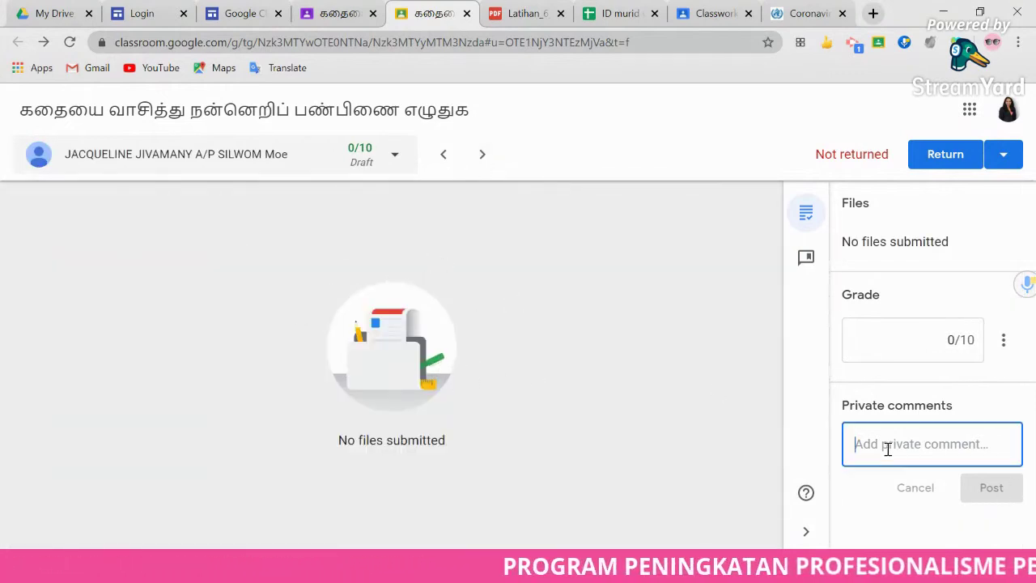
text(missing)
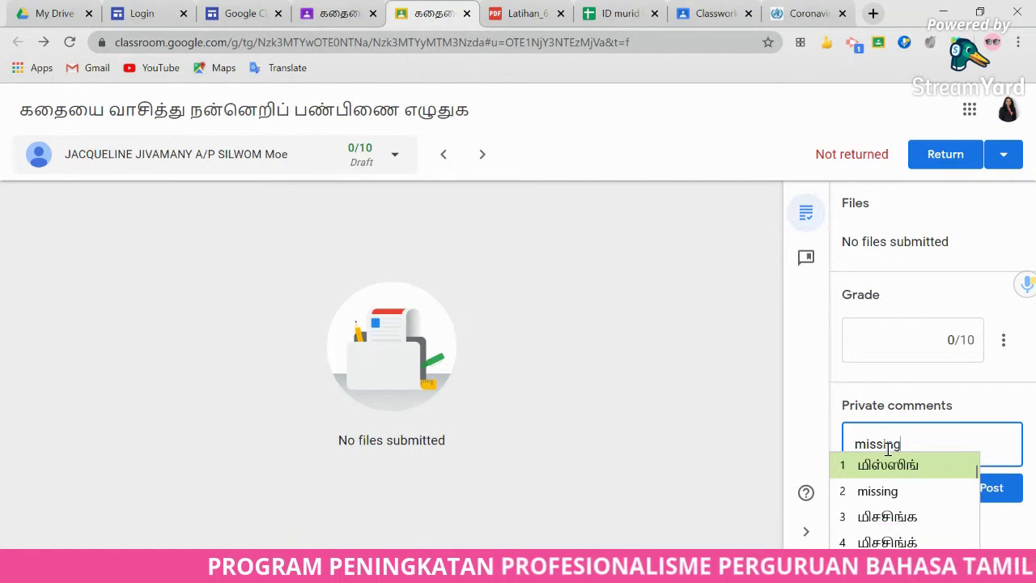
key(Escape)
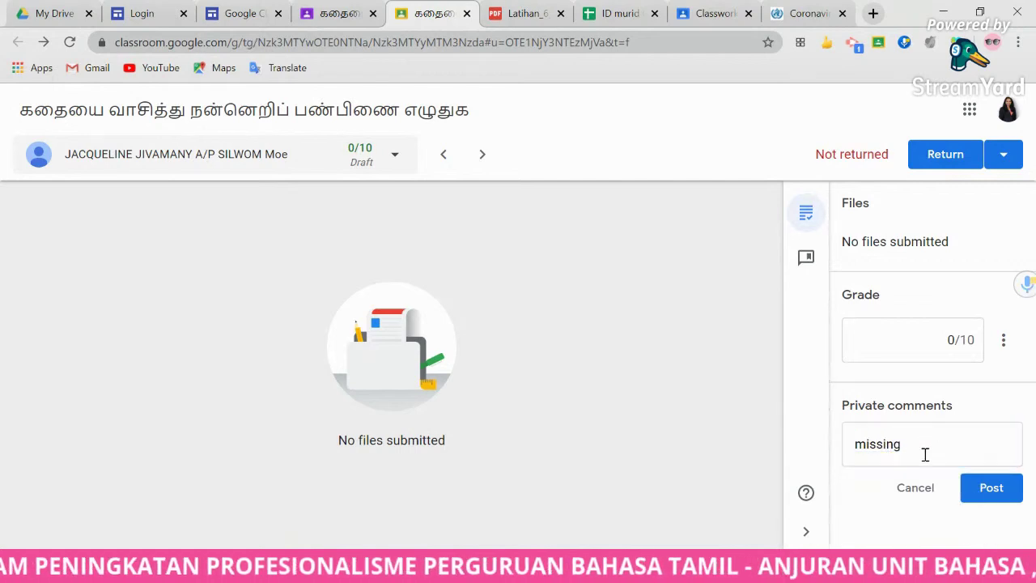
click(992, 487)
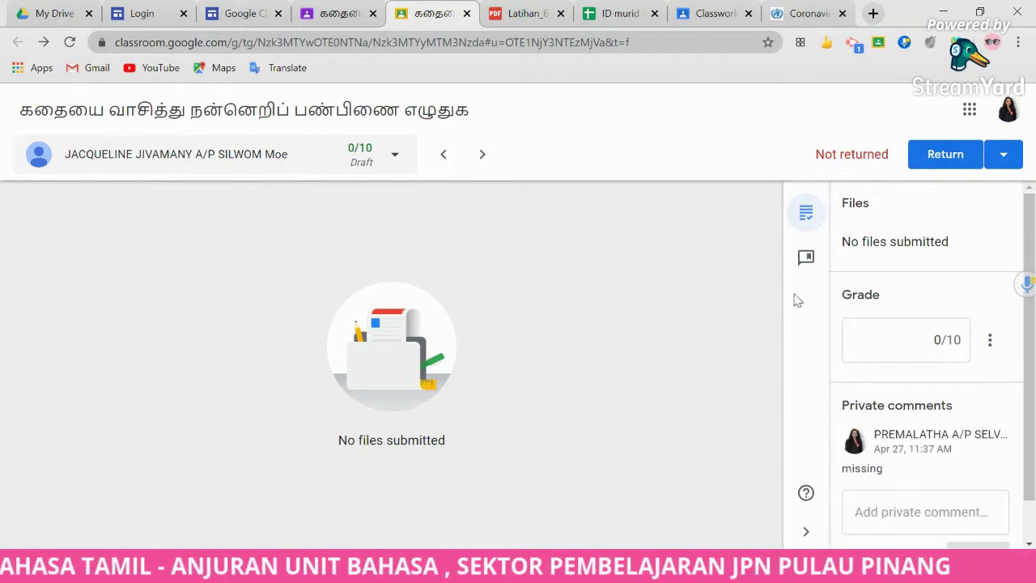
click(877, 516)
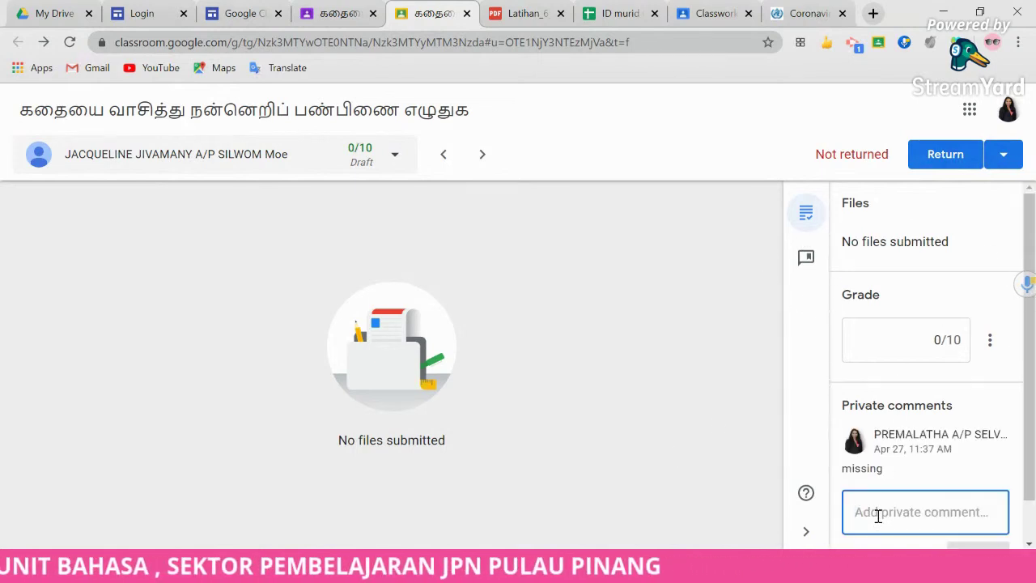
click(482, 155)
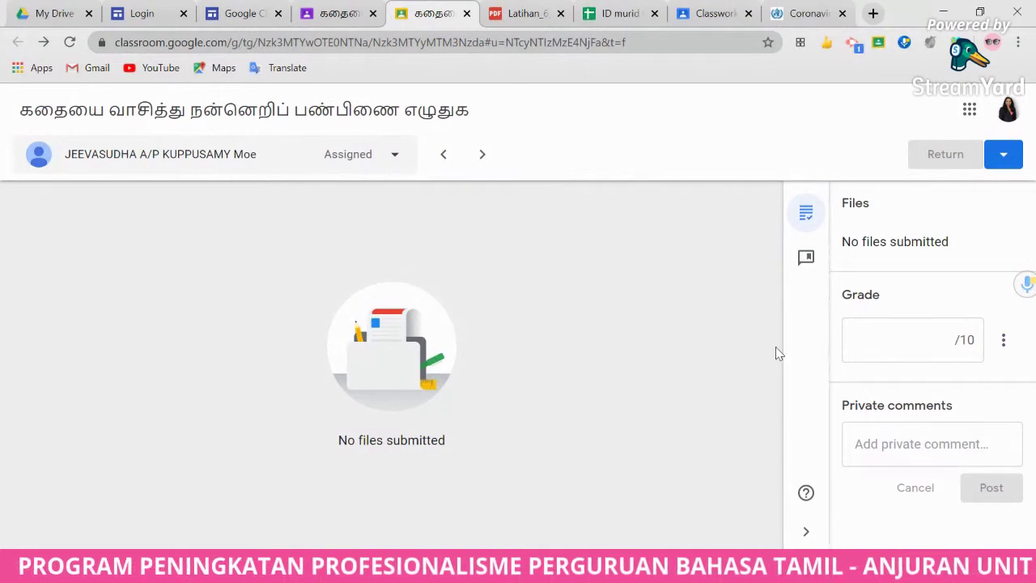
Step: Advance eight students forward through the submissions
click(483, 155)
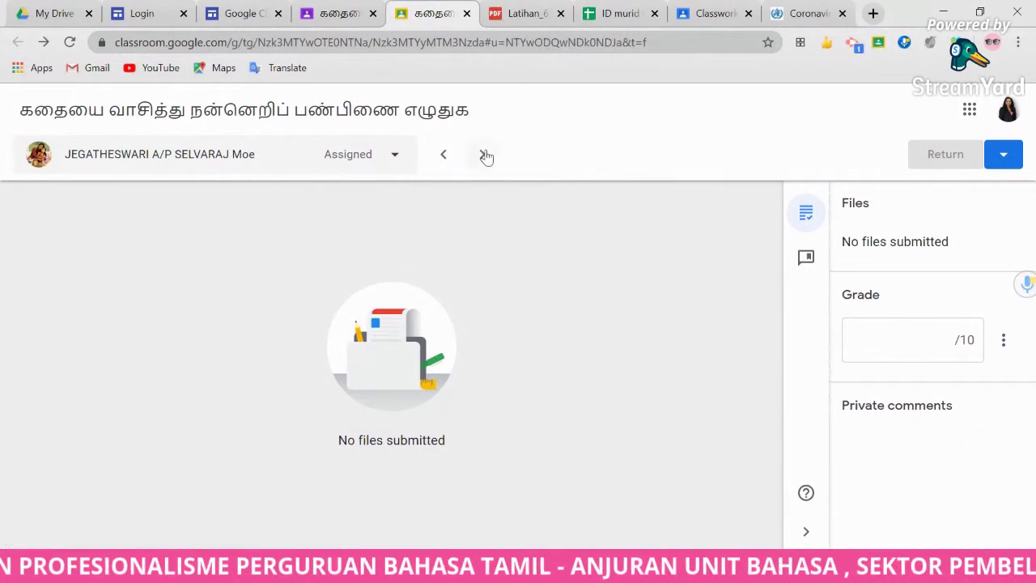
click(484, 155)
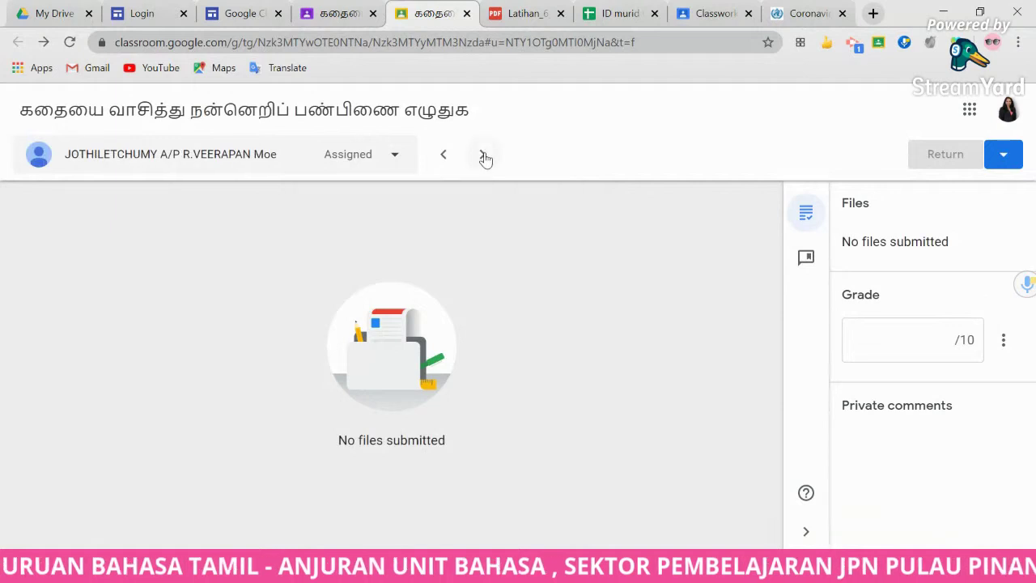
click(484, 155)
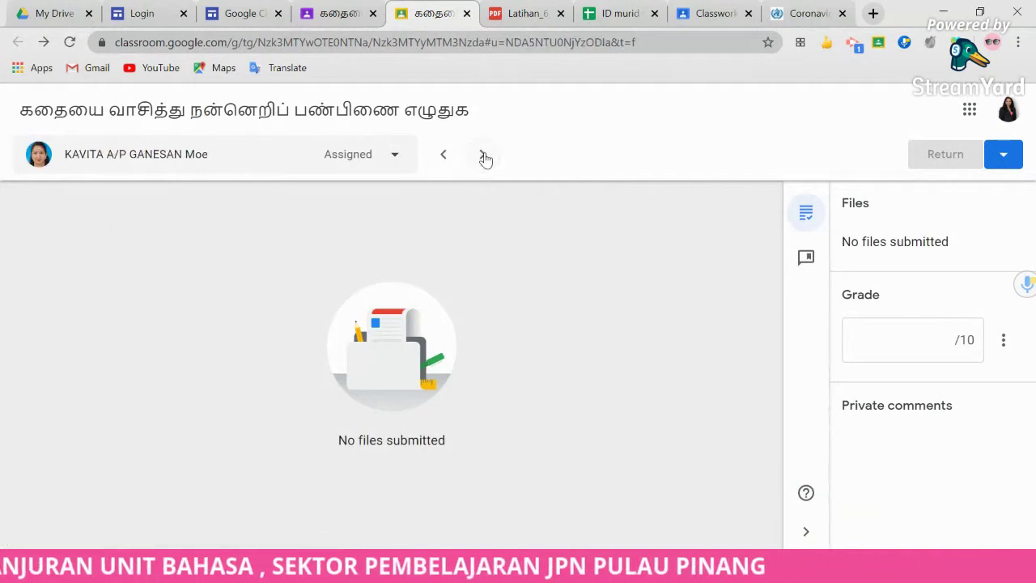
click(484, 157)
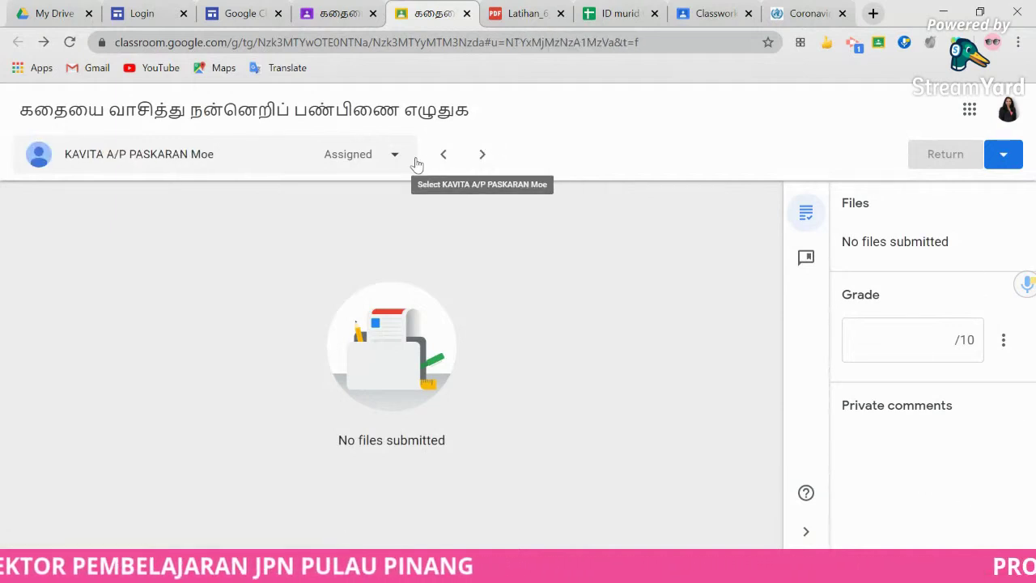
click(482, 155)
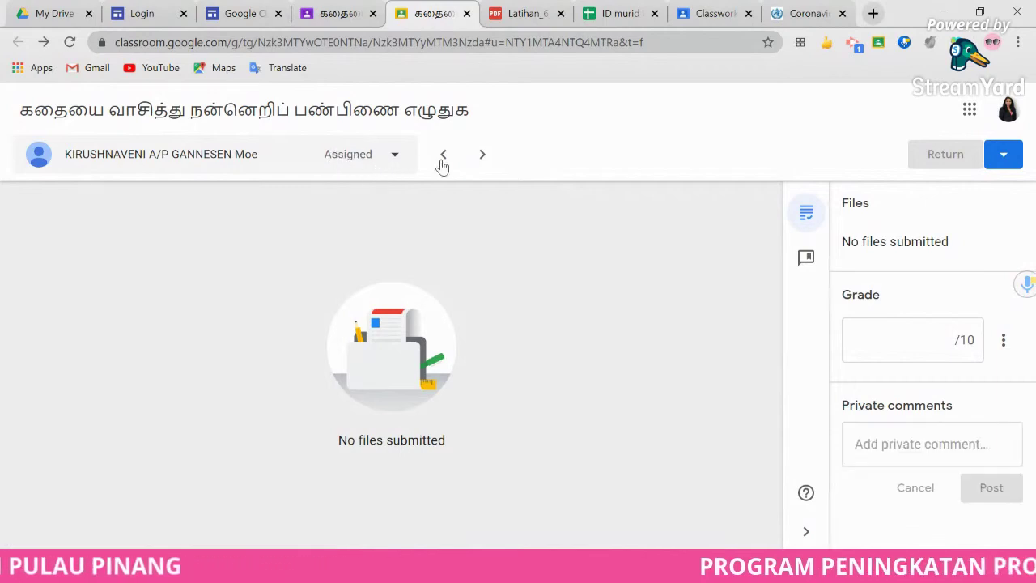
click(483, 157)
click(483, 156)
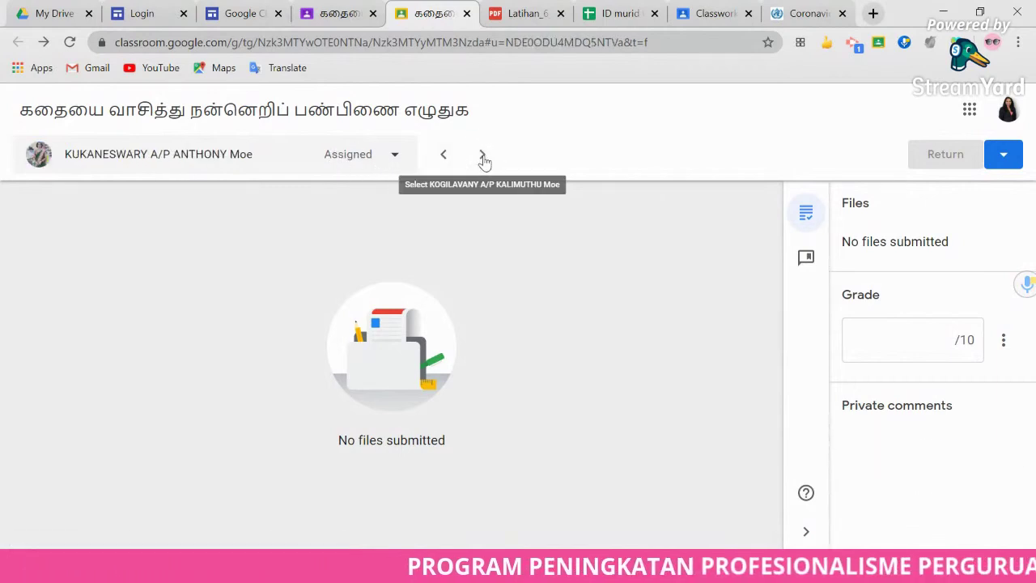
click(482, 155)
click(482, 155)
Step: Step back ten students to another Assigned student with no files or grade
click(444, 155)
click(444, 155)
click(445, 155)
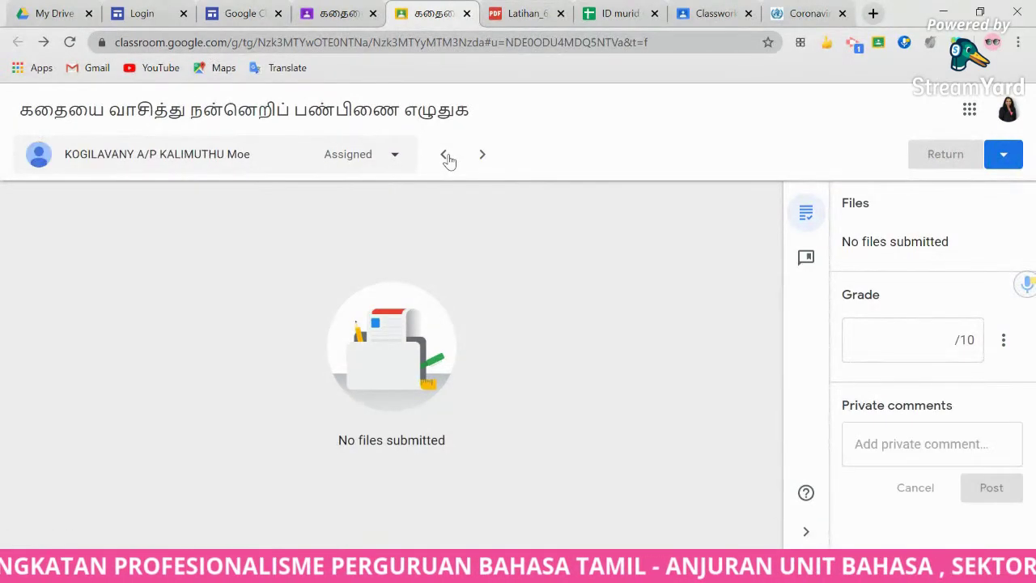
click(445, 156)
click(446, 156)
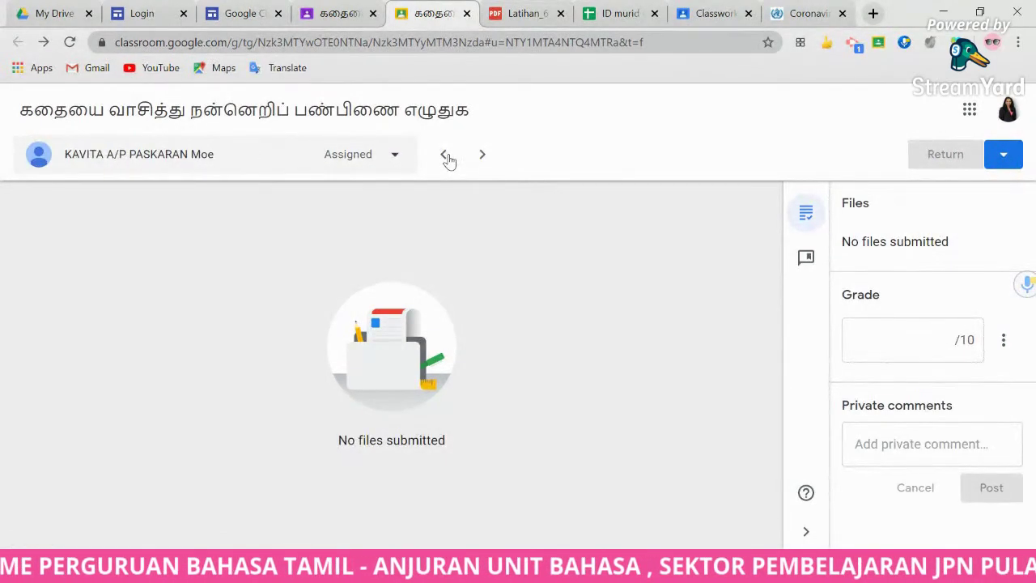
click(445, 156)
click(445, 156)
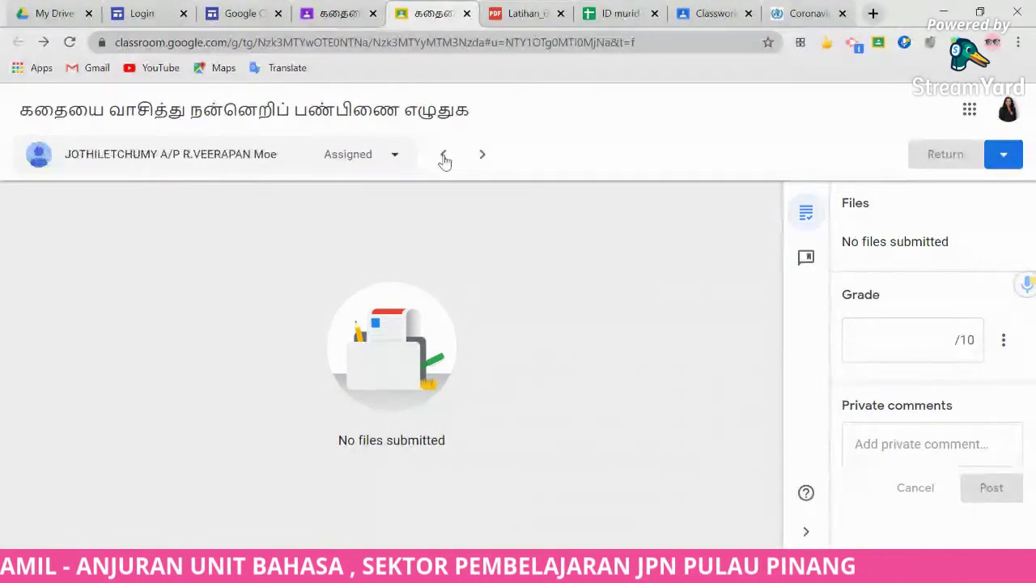
click(444, 157)
click(444, 156)
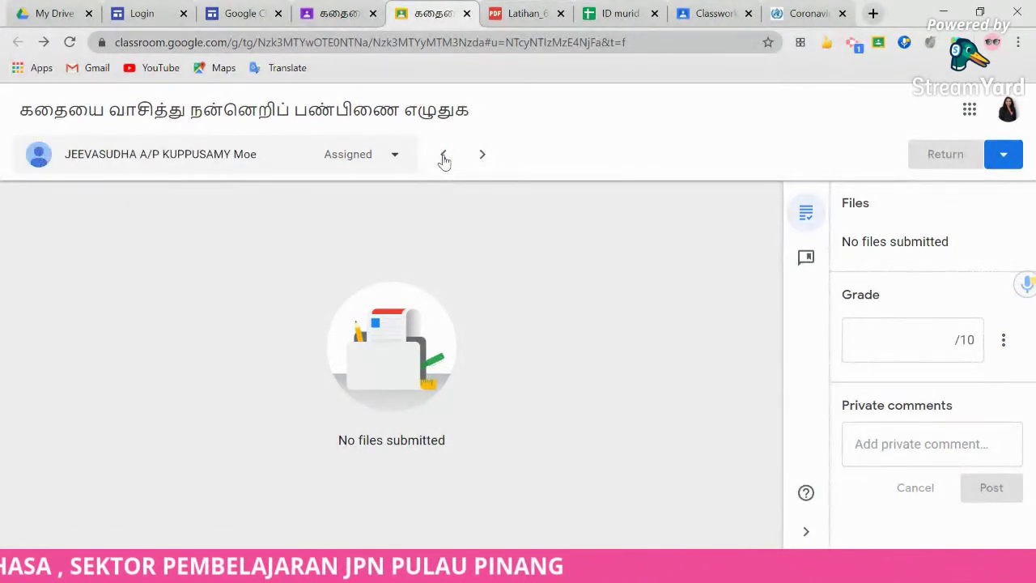
click(444, 157)
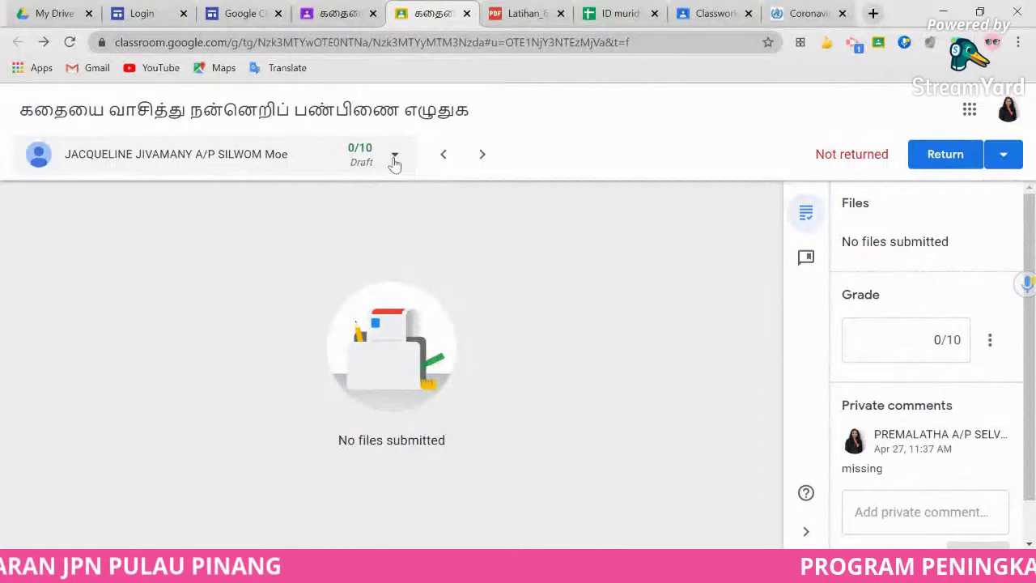
Step: Pick a Turned in student from the student list and give a 0/10 draft grade
click(394, 157)
scroll(411, 258, up, 2)
scroll(411, 257, up, 1)
scroll(408, 263, down, 3)
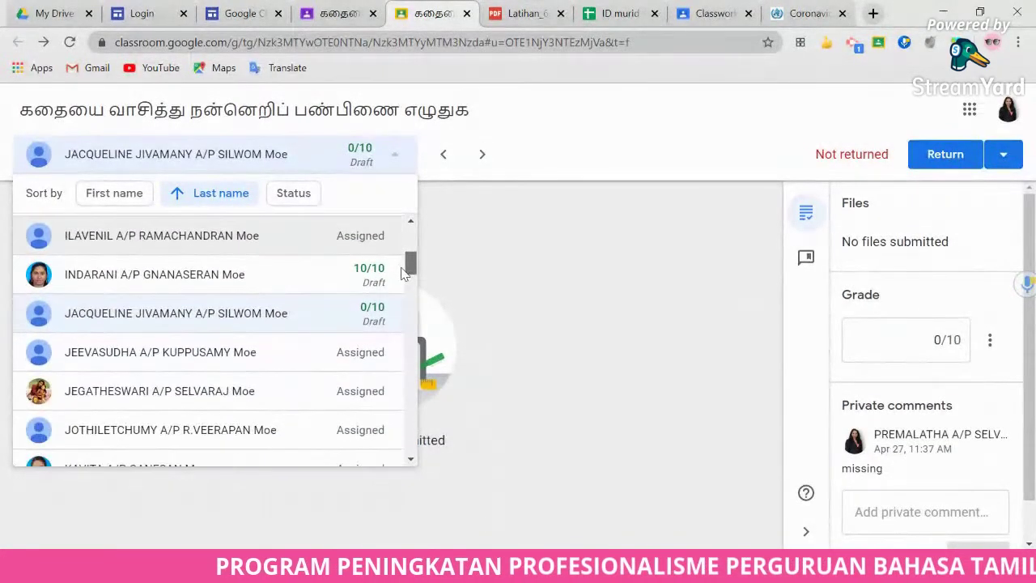
scroll(405, 275, down, 1)
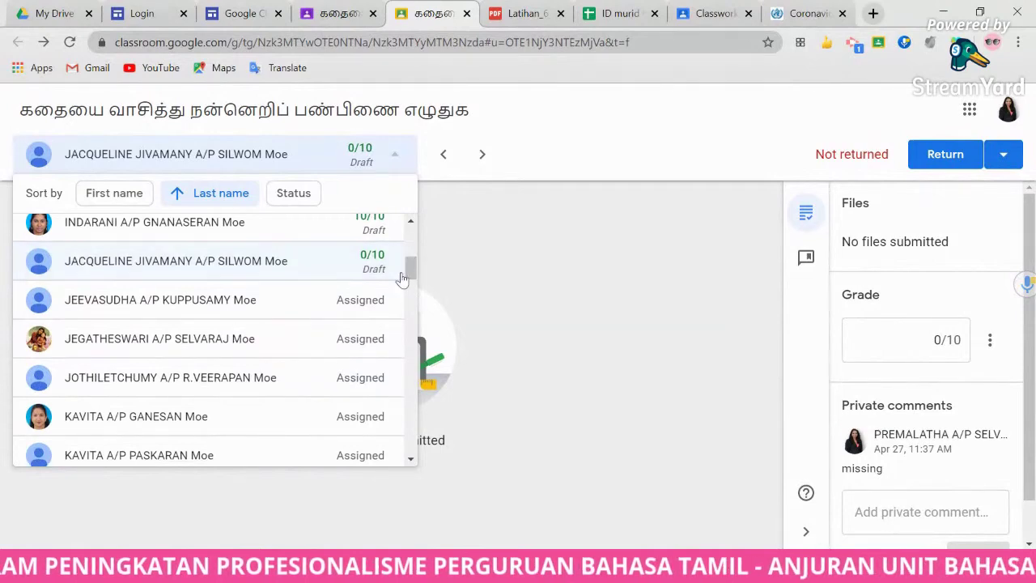
drag(413, 271, 411, 356)
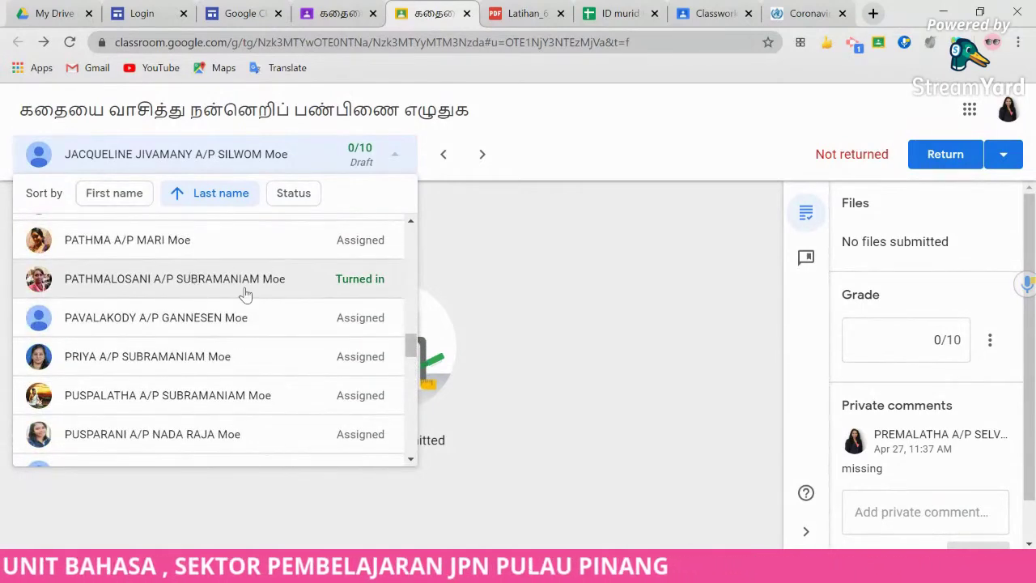
click(344, 280)
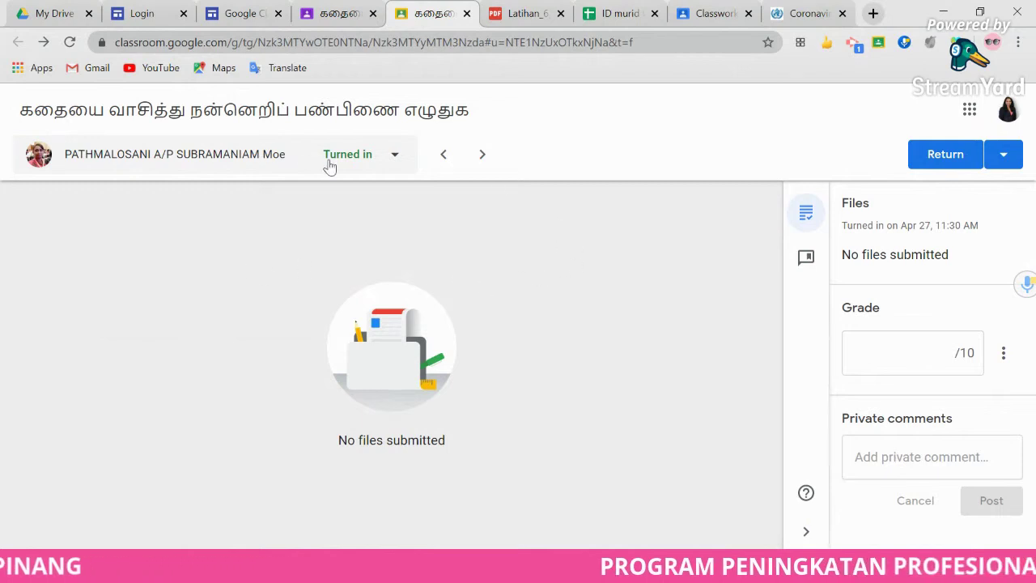
click(908, 355)
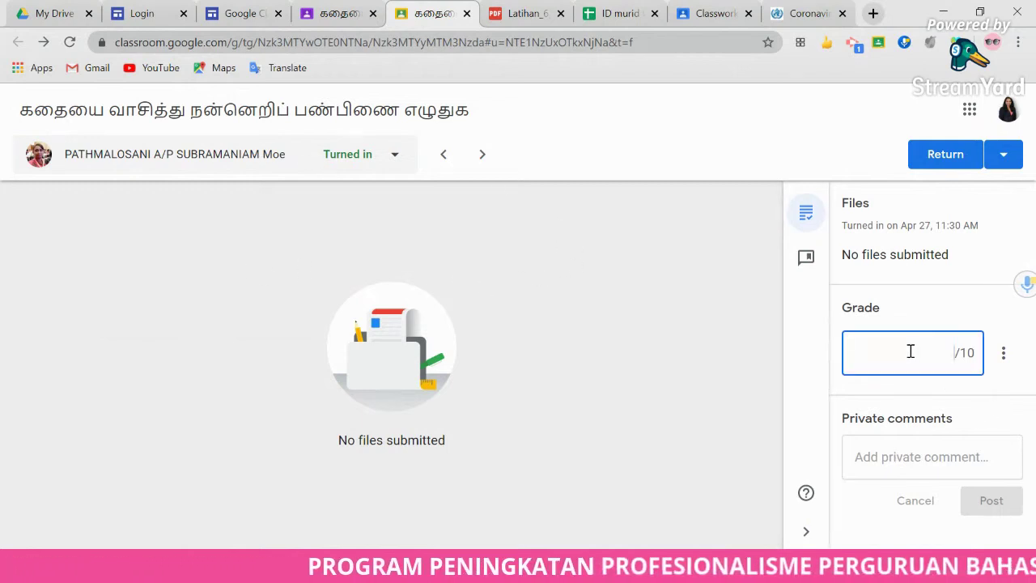
text(0)
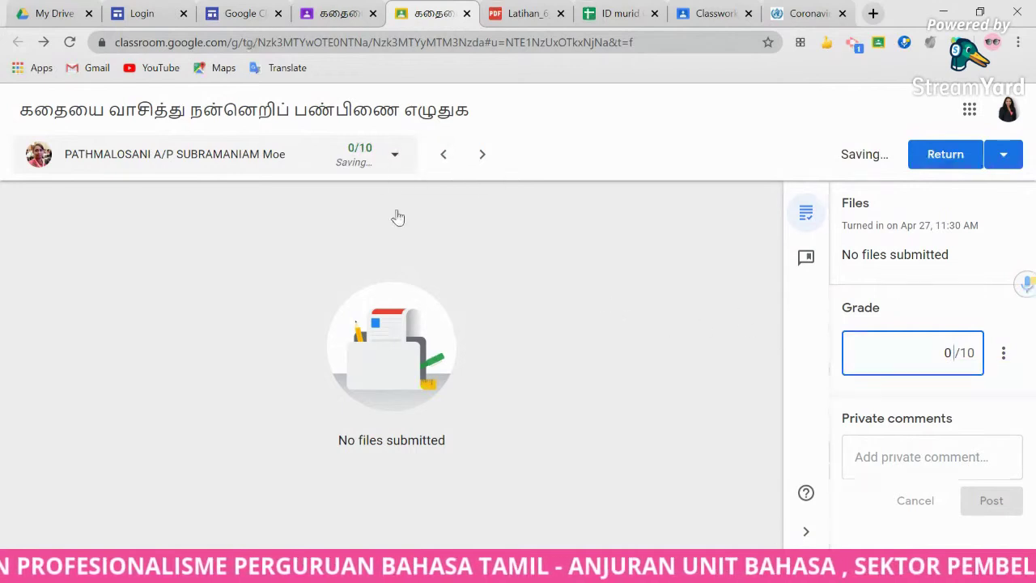
Step: Open another turned-in student's submission, whose doc reads '1. நன்றி மறவாமை.'
click(396, 162)
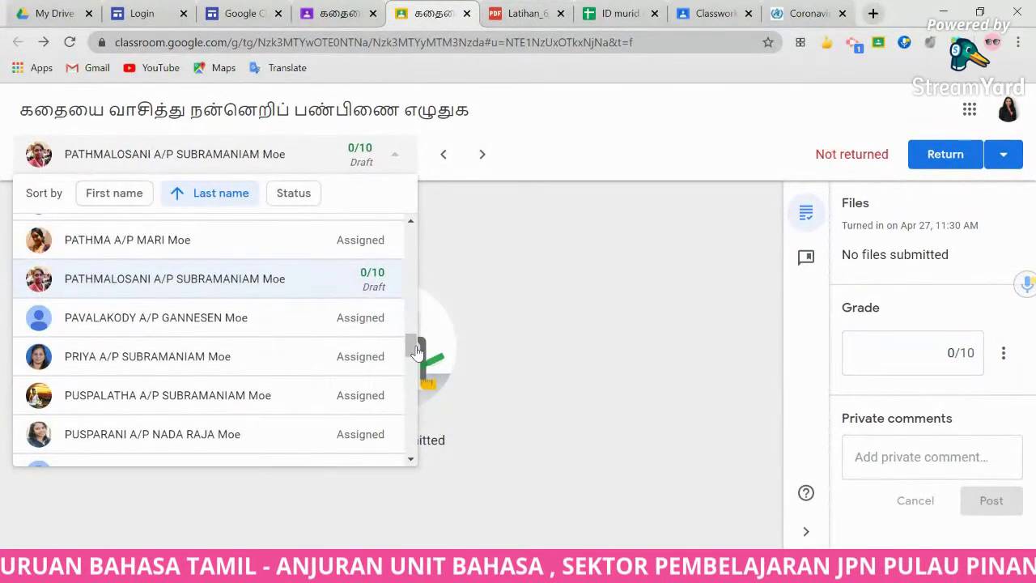
drag(416, 350, 413, 419)
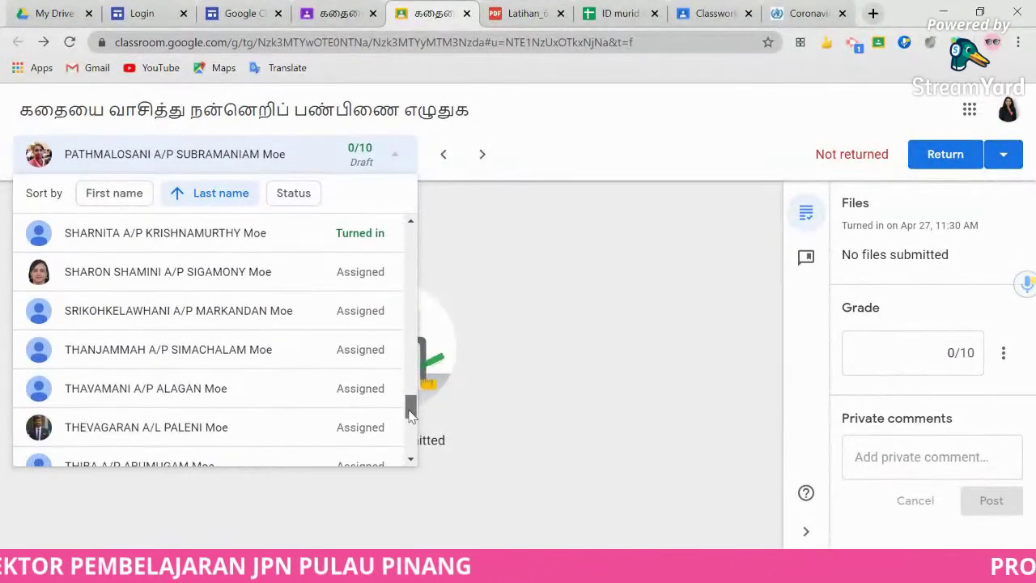
click(340, 234)
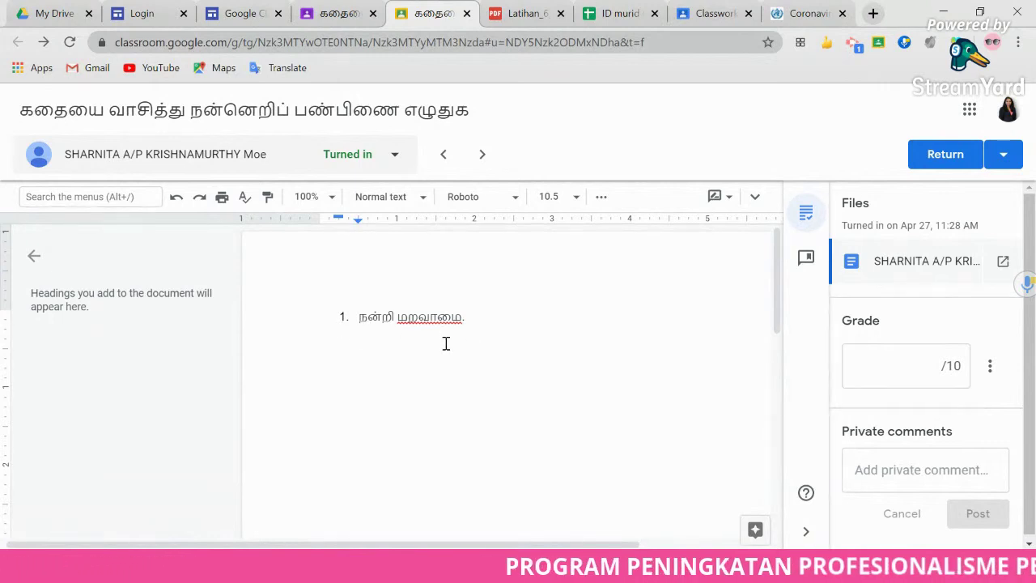
Step: Post the comment நன்று on the student's document
click(755, 198)
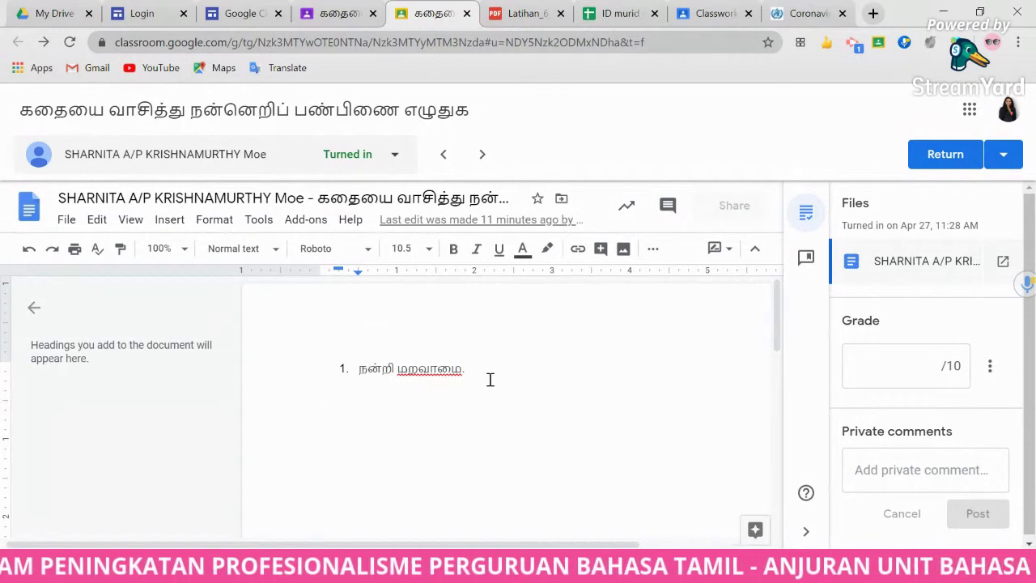
click(668, 205)
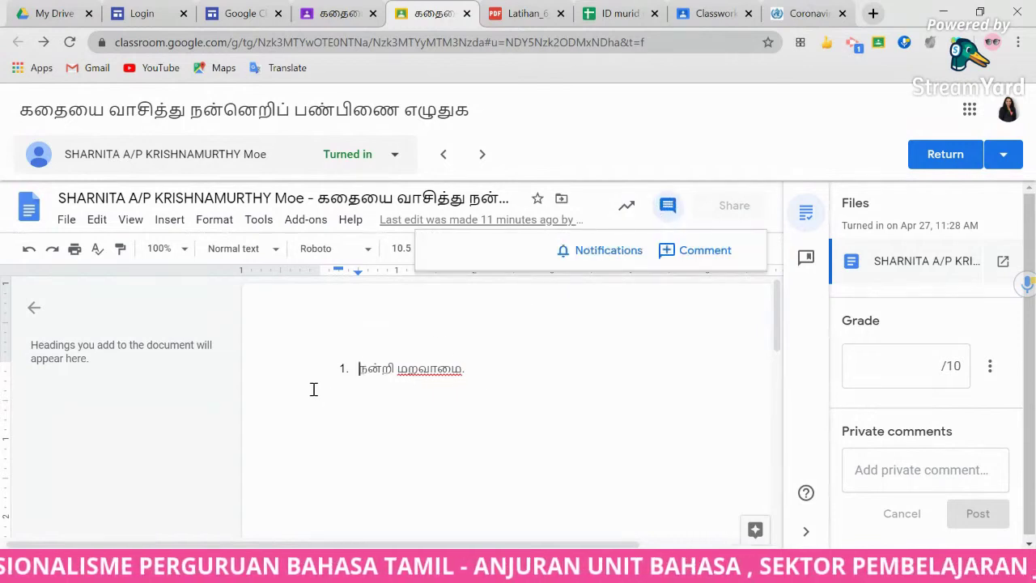
click(696, 253)
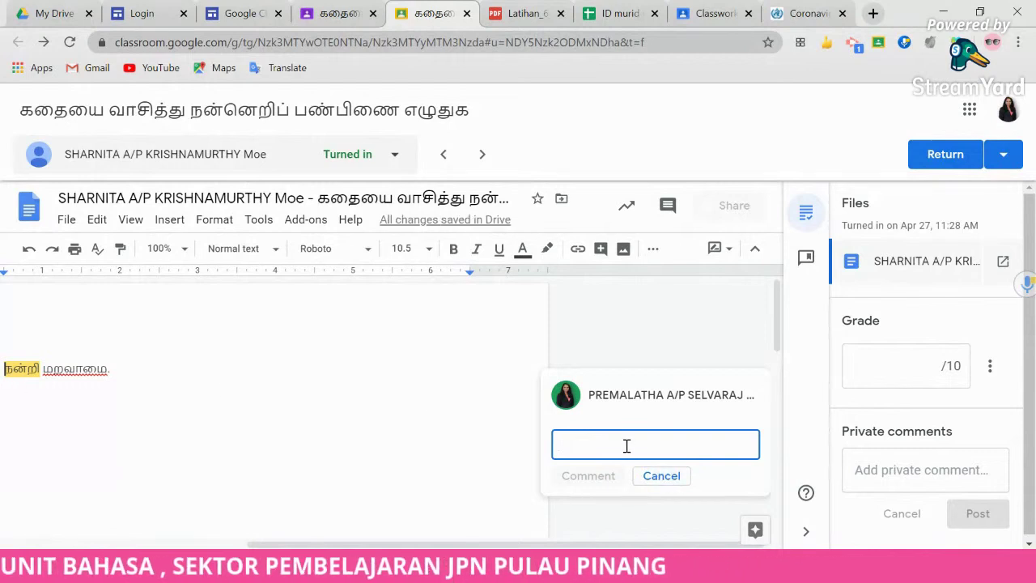
text(#)
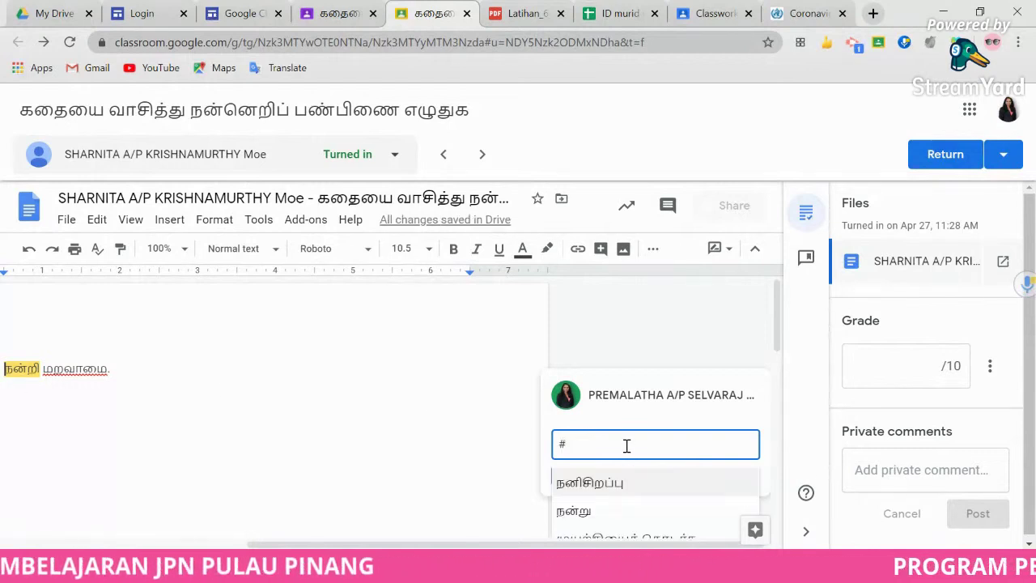
scroll(672, 458, down, 2)
click(619, 349)
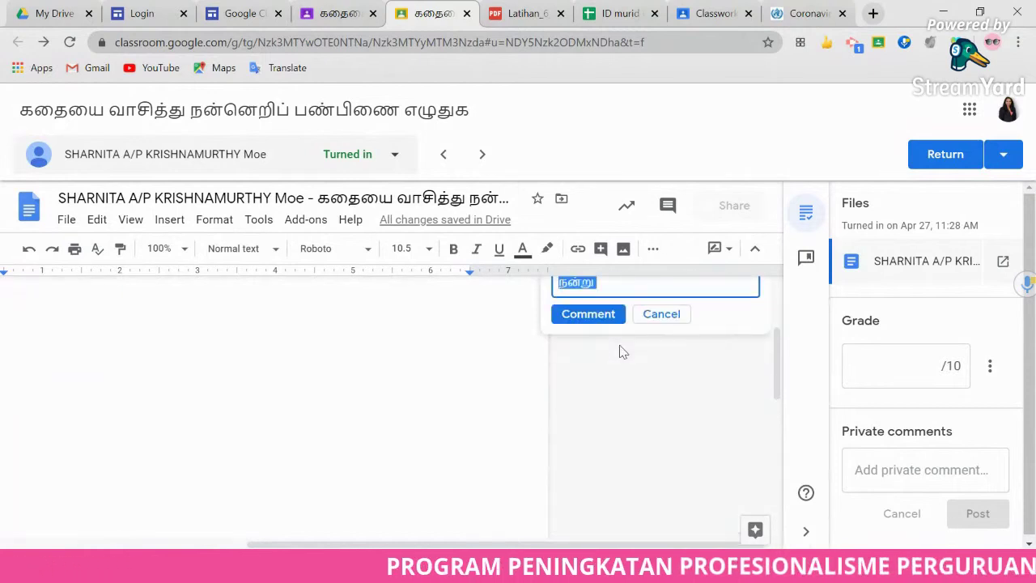
click(590, 316)
Step: Give the submission a draft grade of 10 out of 10
click(911, 361)
text(10)
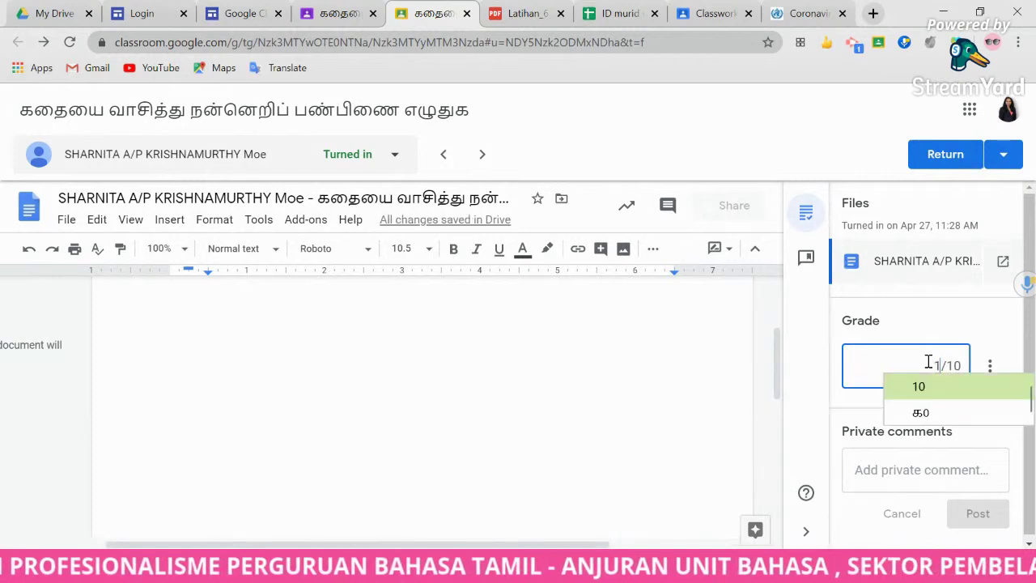
click(920, 391)
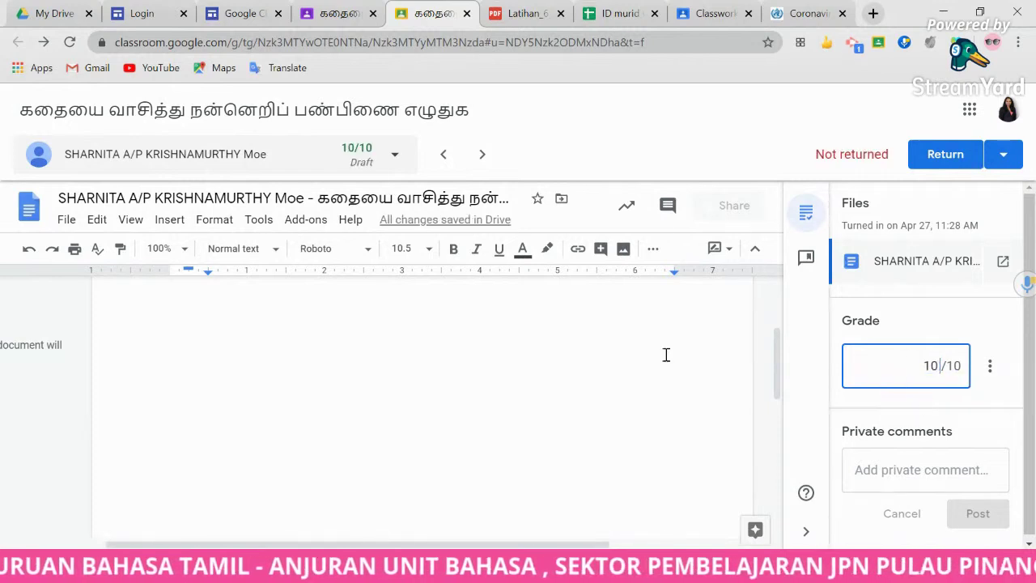
scroll(583, 400, up, 1)
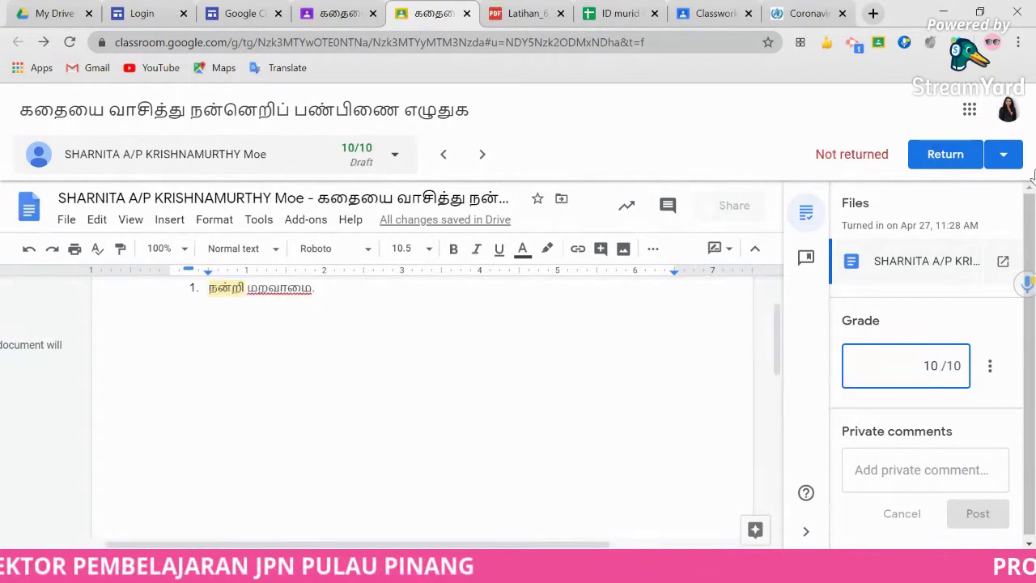
Step: Return the four draft-graded submissions (10/10, 0/10, 0/10, 10/10) in one batch
click(1003, 155)
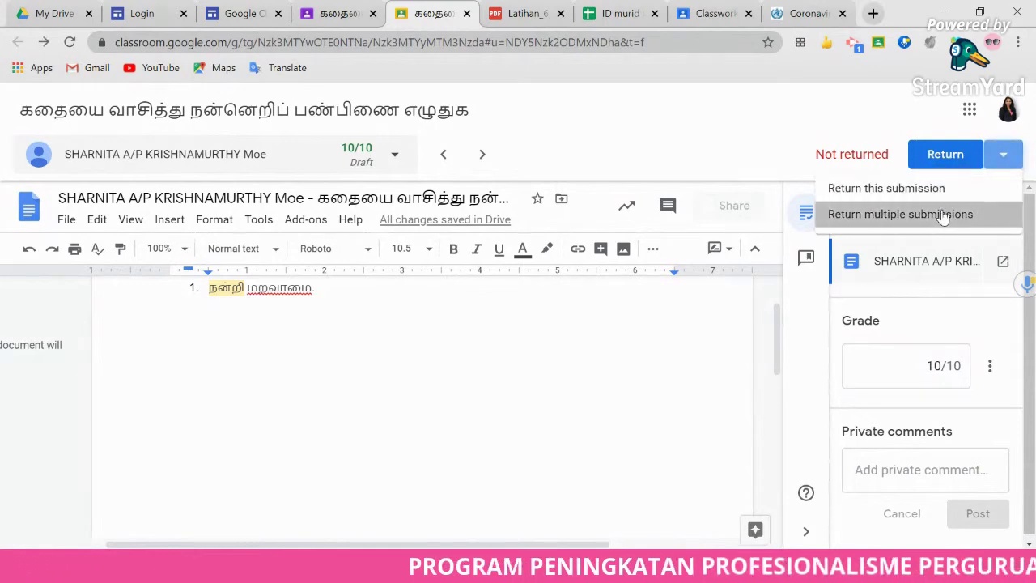
click(943, 216)
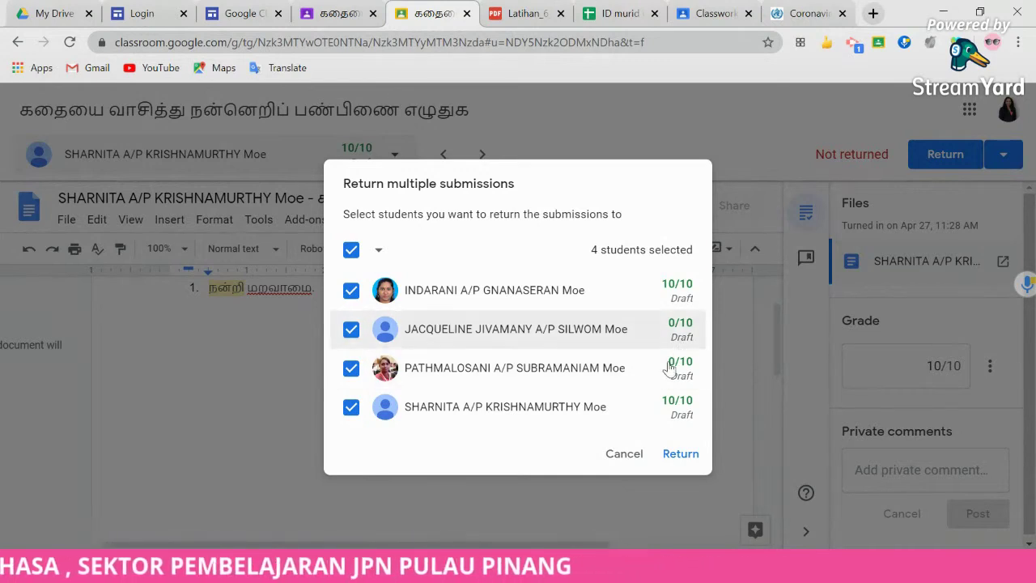
click(681, 454)
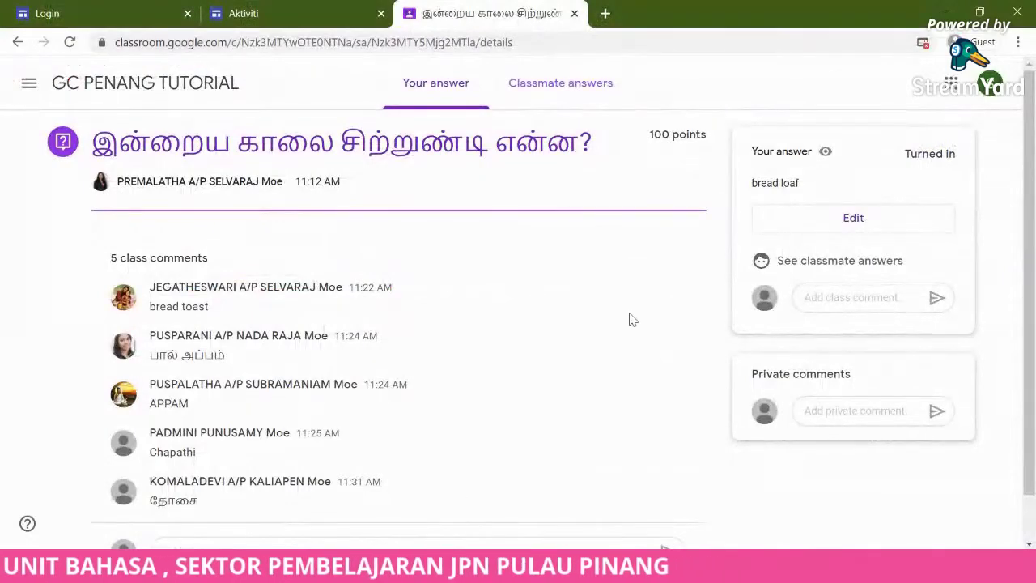
Step: From the class stream, view all work and open details of the 10/10 story assignment
click(78, 88)
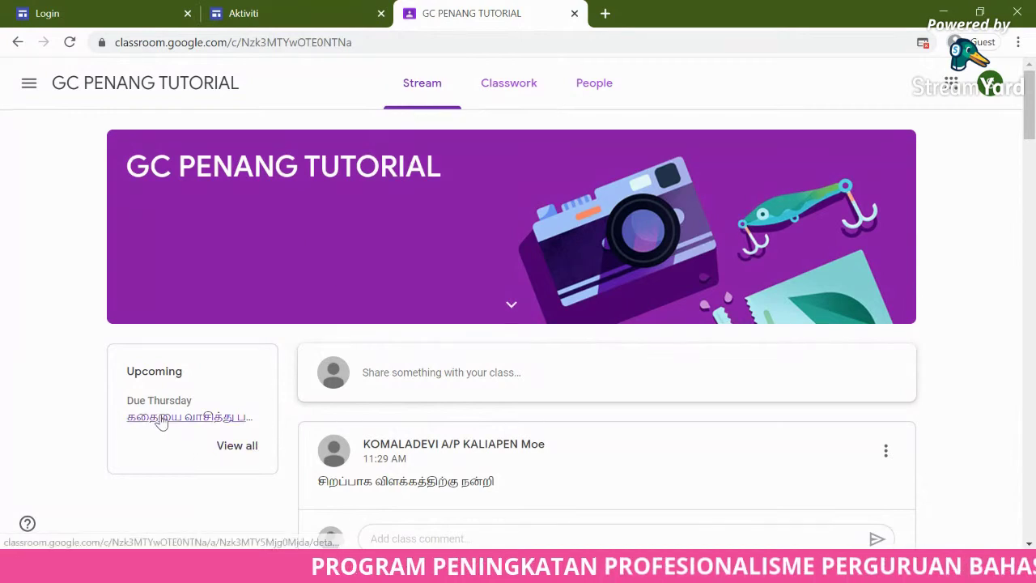
click(233, 444)
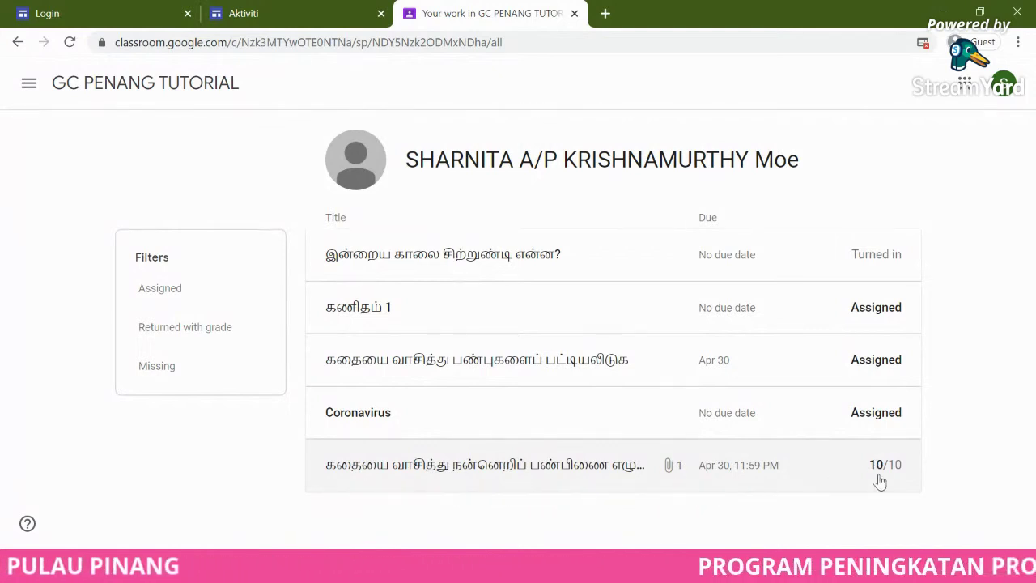
click(579, 478)
scroll(860, 437, down, 2)
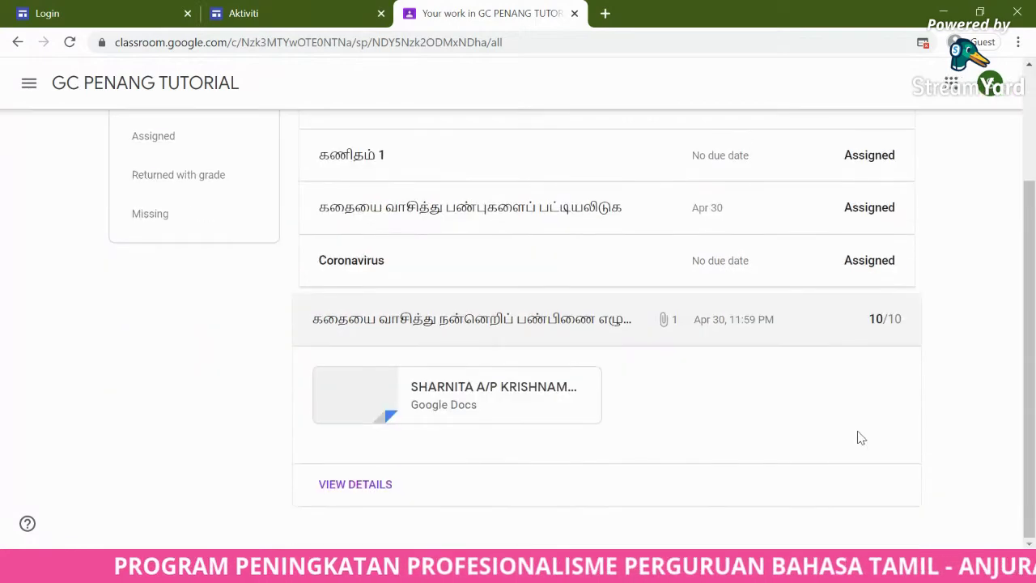
click(355, 484)
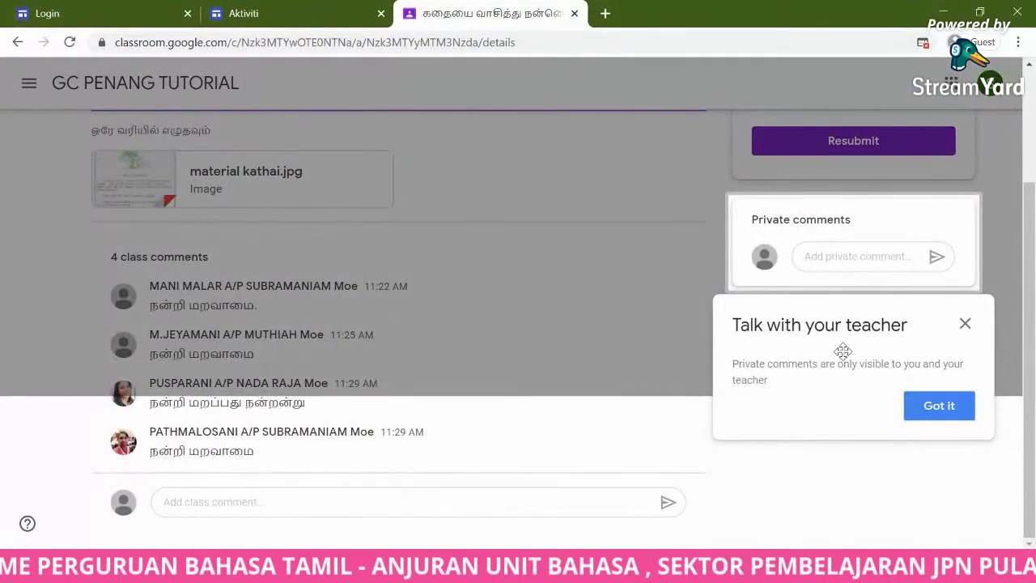
Step: Post the private comment நன்றி, entered as nanri, on the story assignment
click(943, 412)
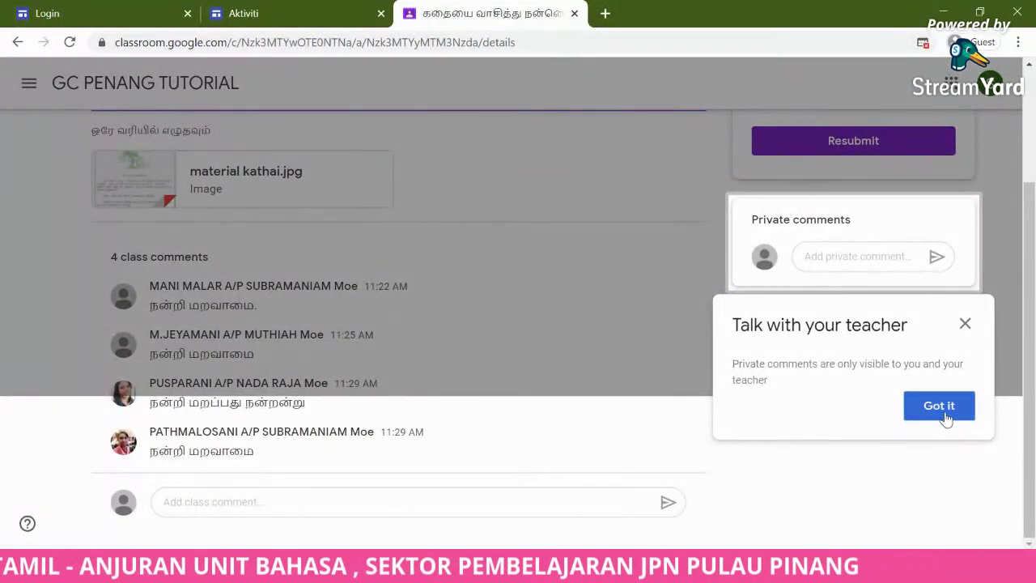
click(841, 264)
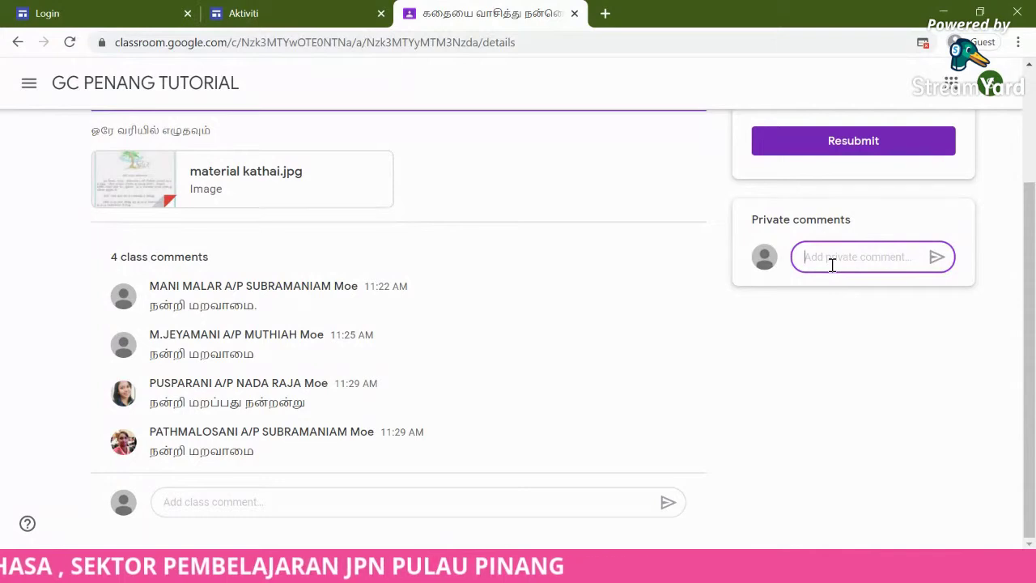
text(wanri)
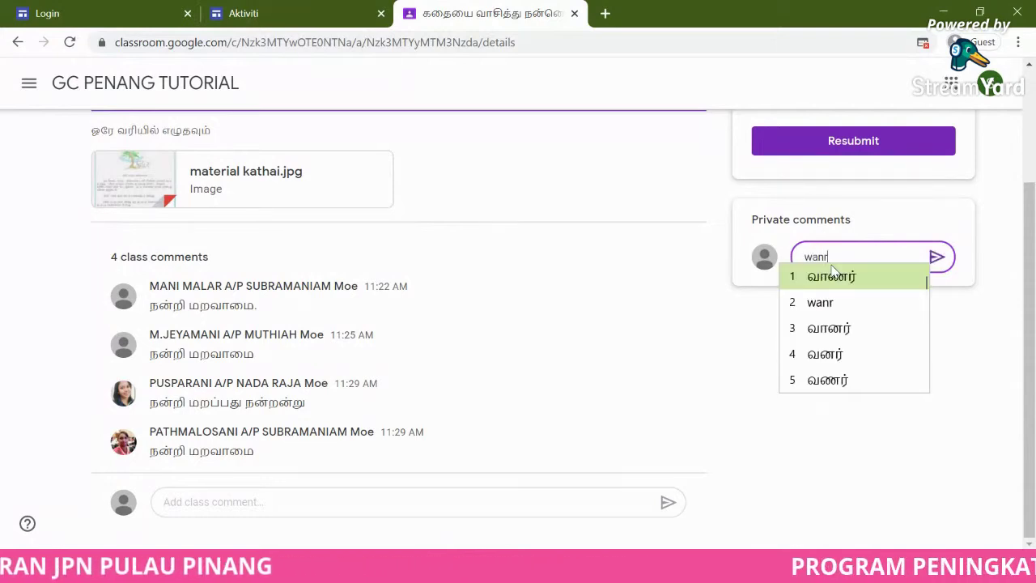
key(BackSpace)
key(BackSpace)
key(BackSpace)
key(BackSpace)
key(BackSpace)
text(nanri)
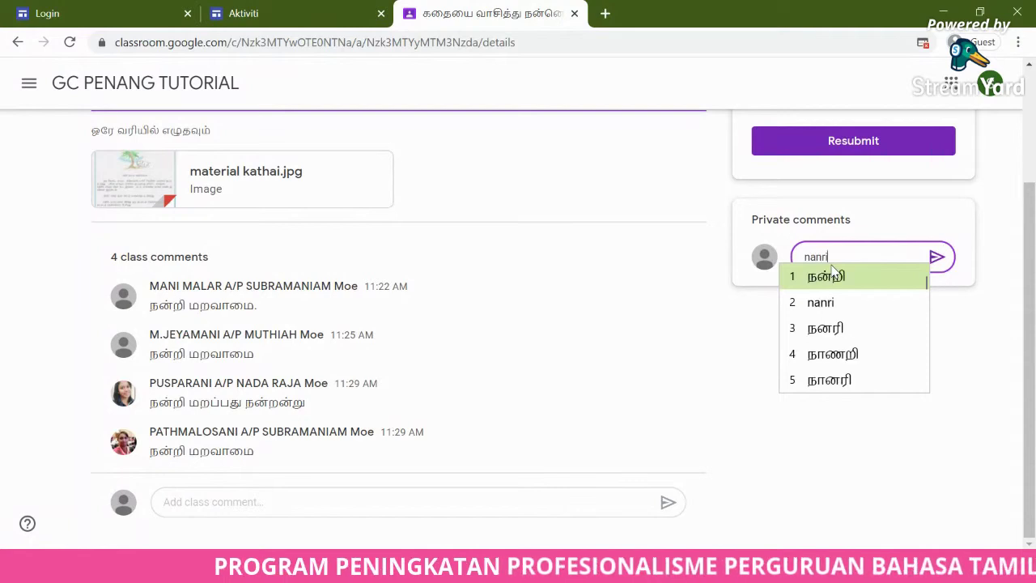
key(space)
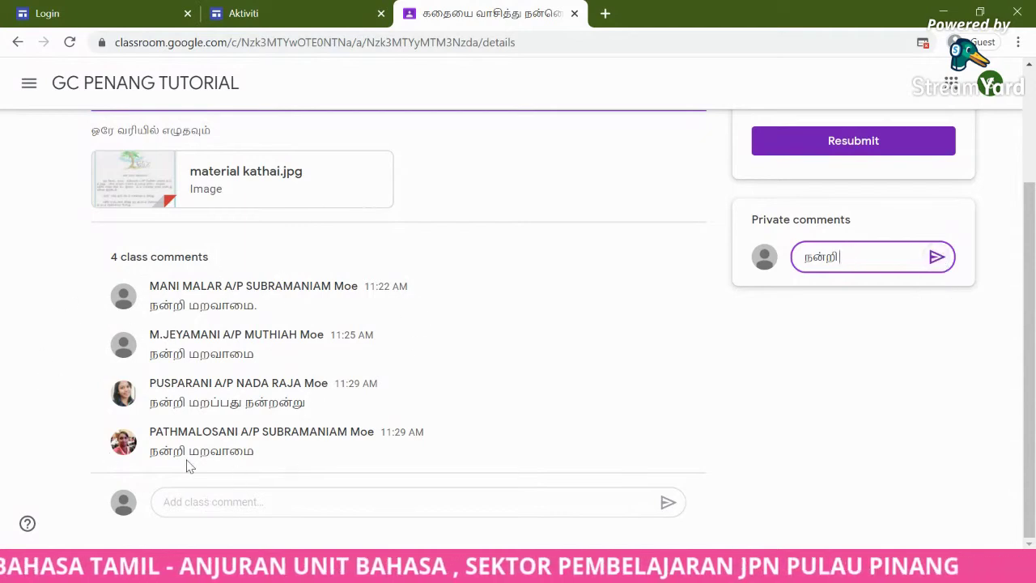
click(936, 260)
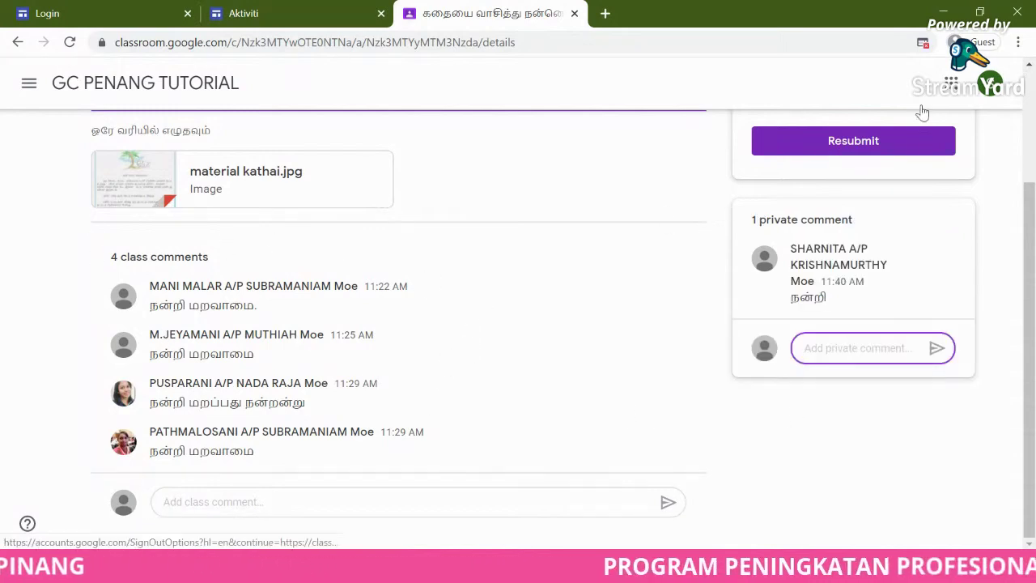
scroll(1004, 271, up, 1)
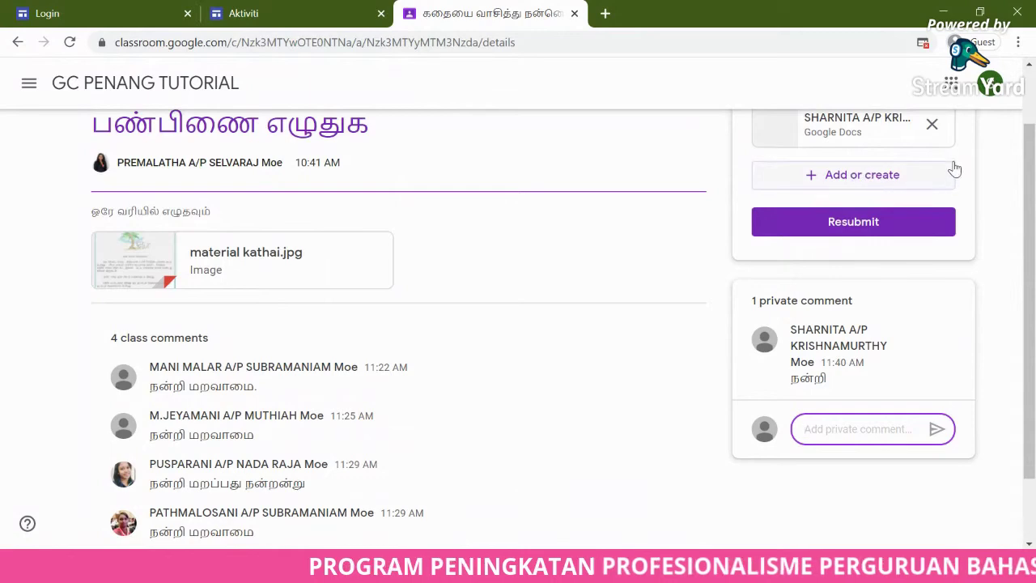
scroll(955, 168, up, 1)
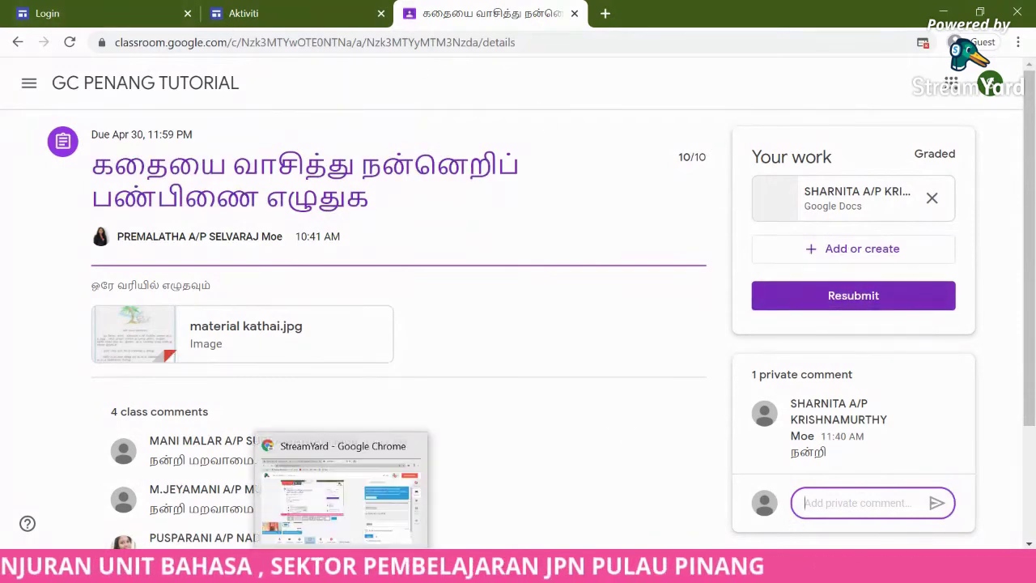
Step: As teacher, review the first turned-in submission under Student work, then return to the summary
click(301, 486)
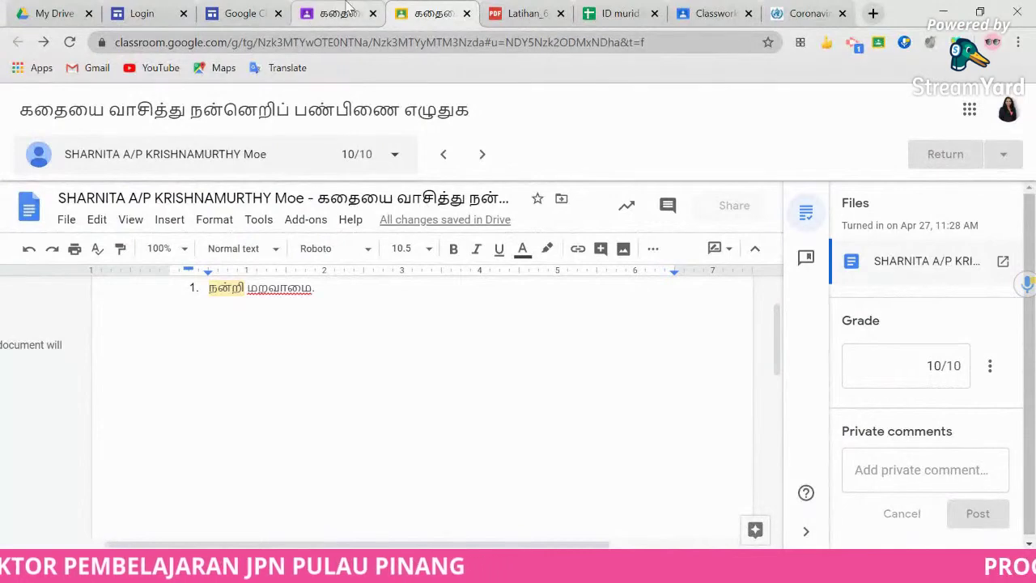
click(336, 13)
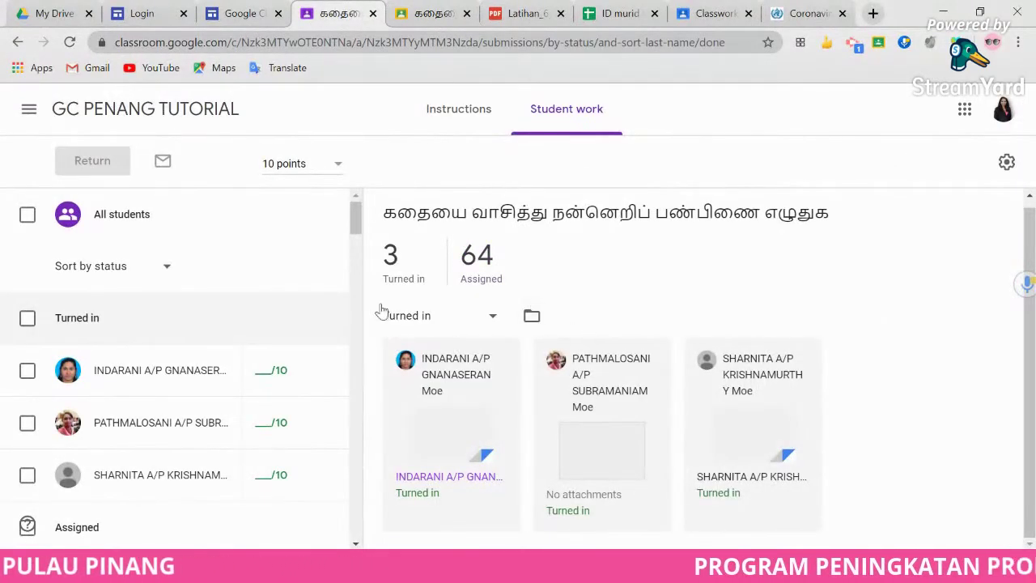
click(254, 371)
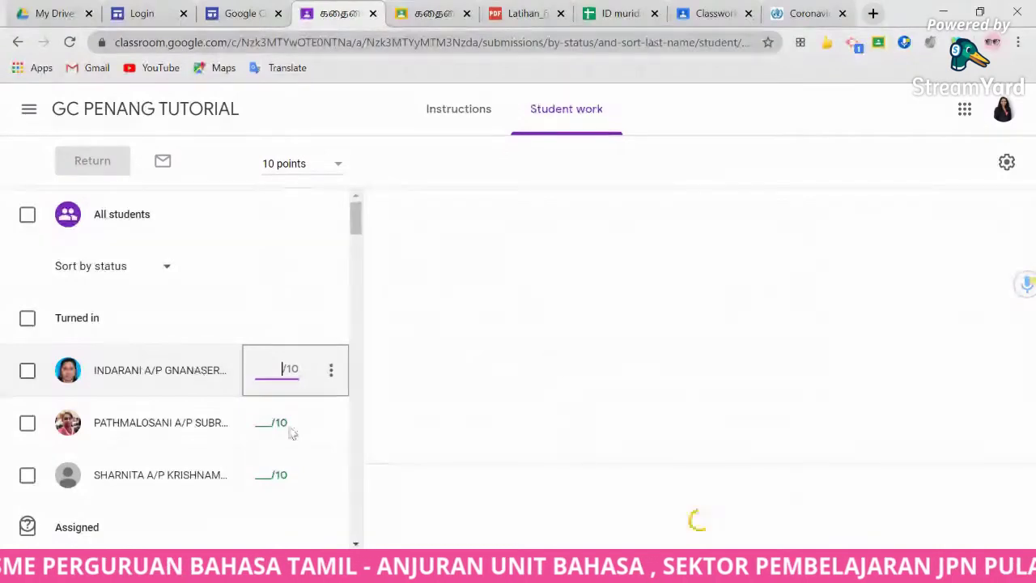
scroll(256, 436, down, 2)
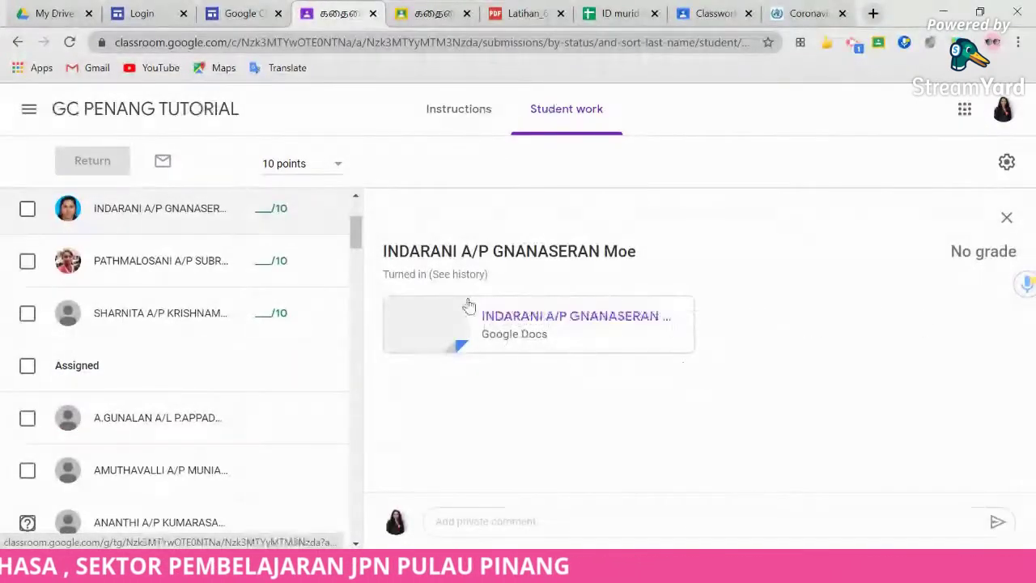
click(1006, 217)
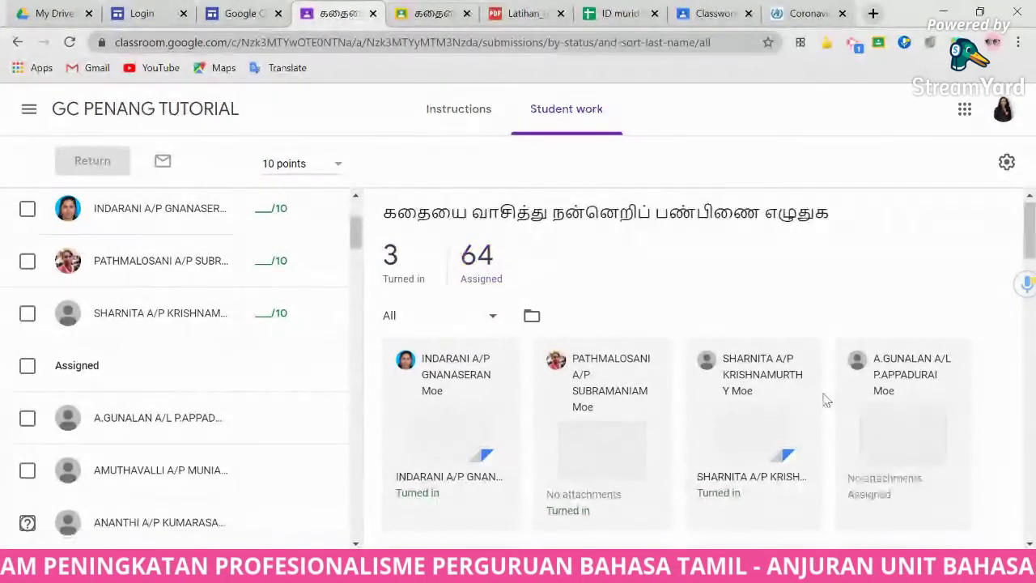
scroll(819, 399, down, 3)
scroll(816, 402, up, 4)
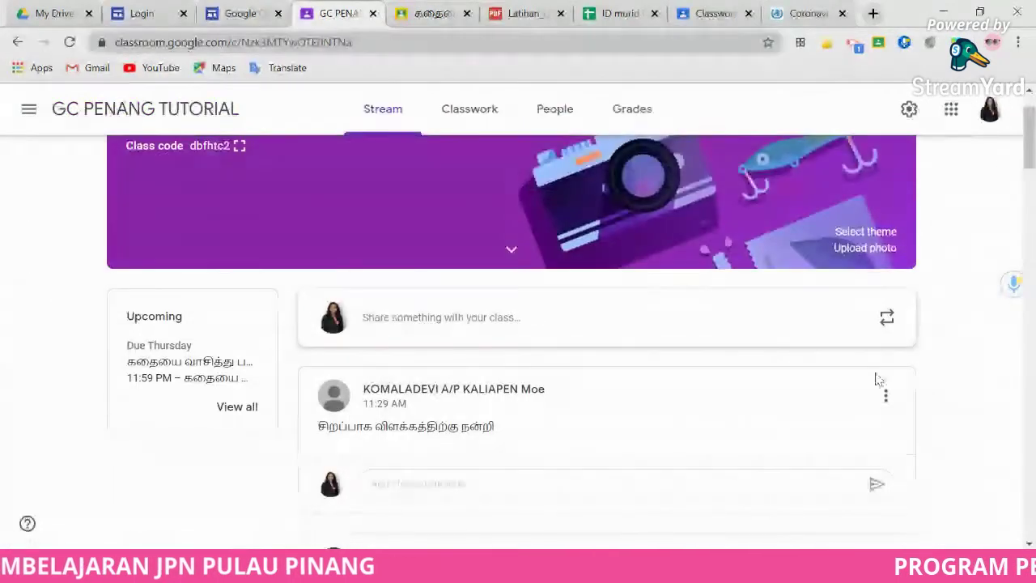
Step: Open the Classwork page and expand the கணிதம் 1 assignment under topic 1.2
click(484, 119)
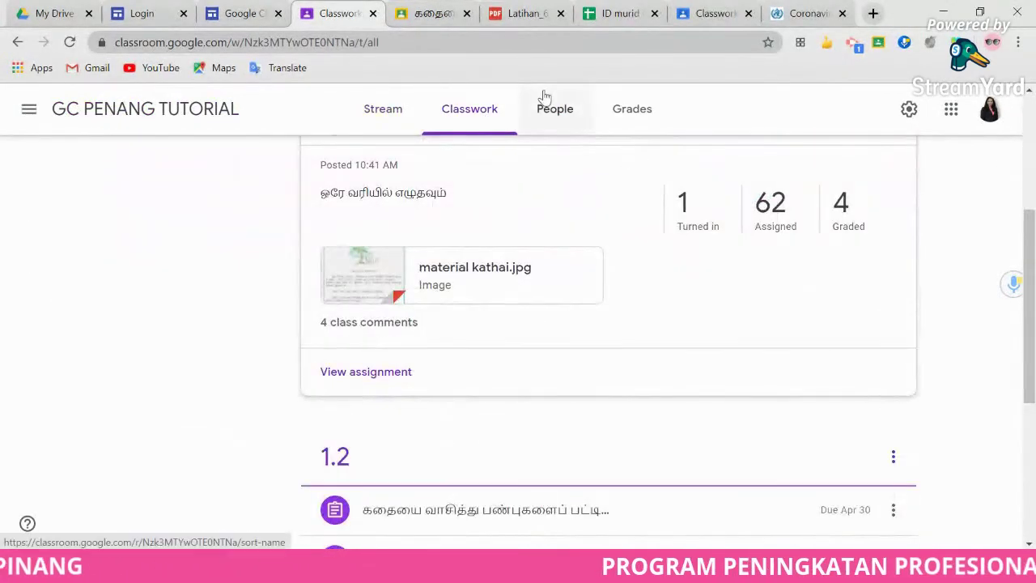
scroll(752, 331, down, 4)
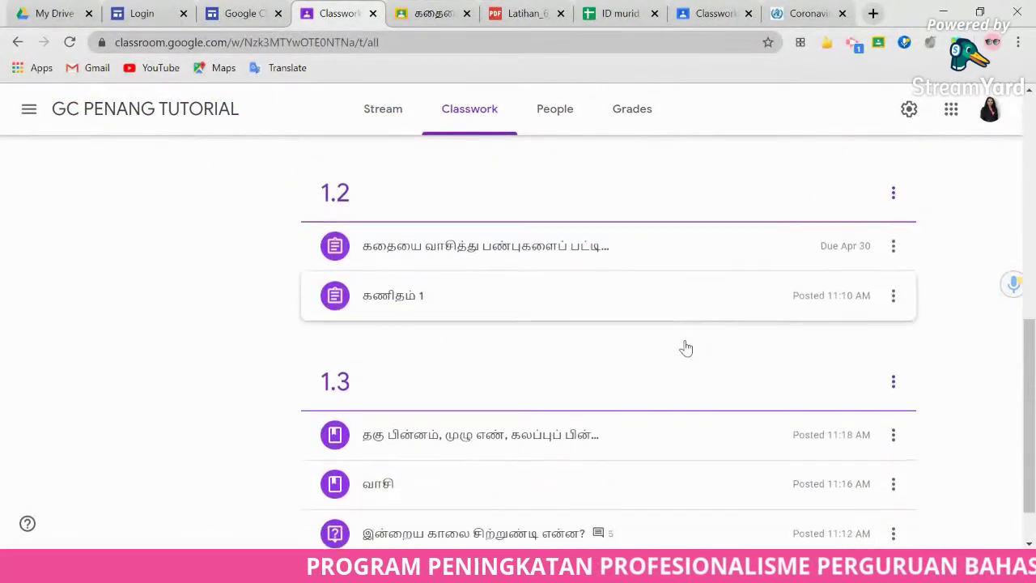
scroll(677, 346, up, 1)
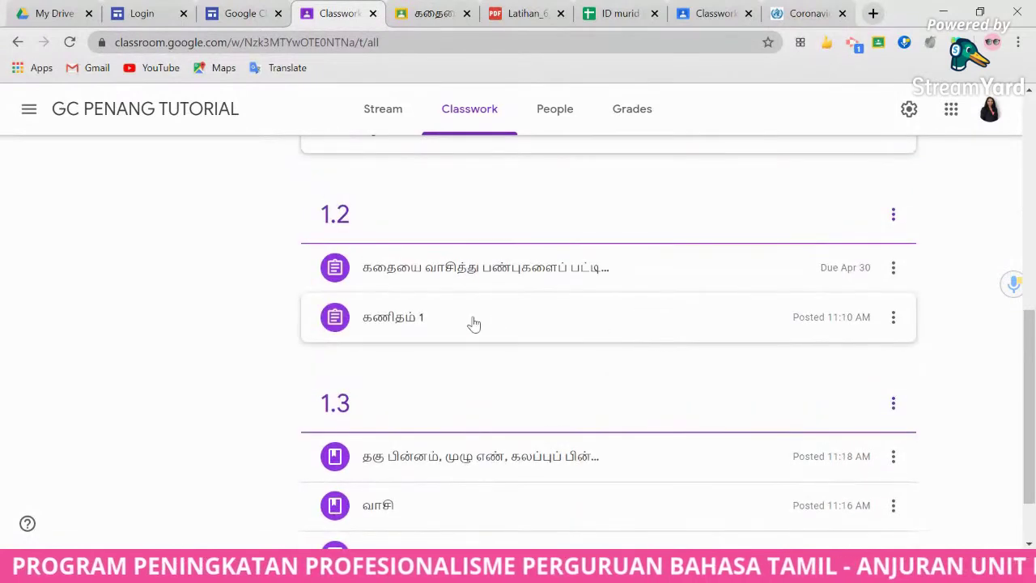
click(474, 324)
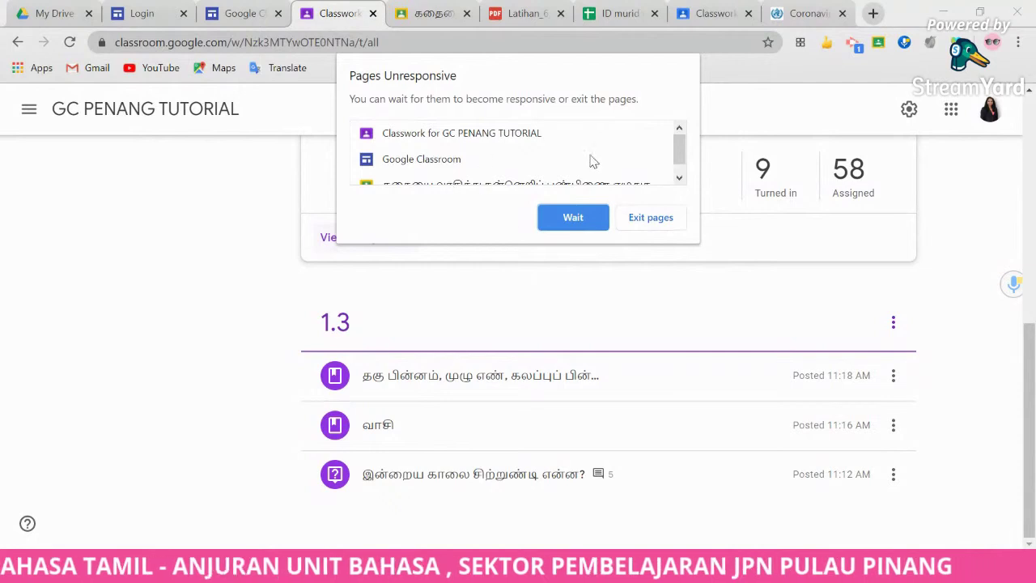
Step: Choose Wait on the Pages Unresponsive warning and switch back to the Classwork tab
click(573, 217)
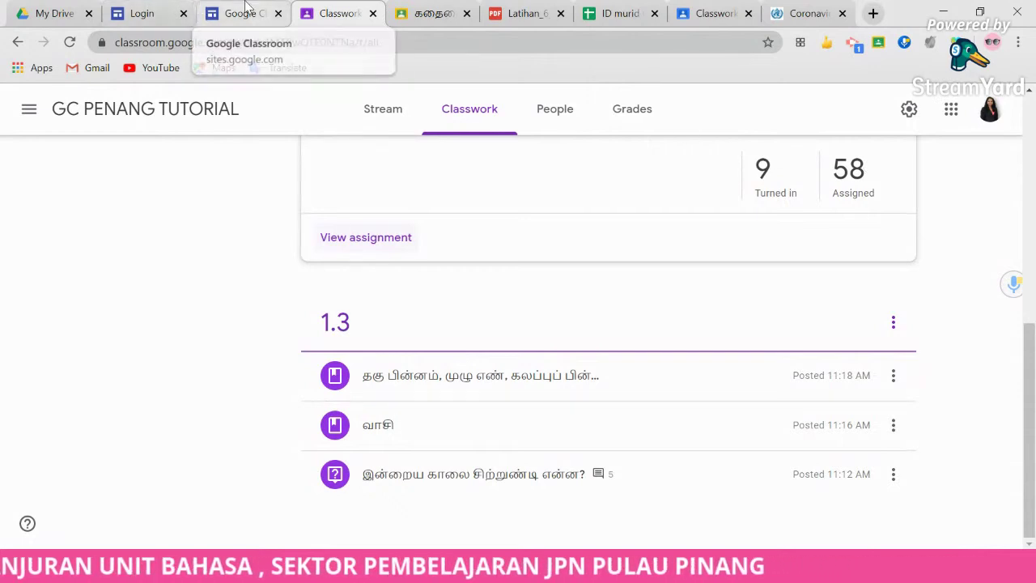
click(246, 13)
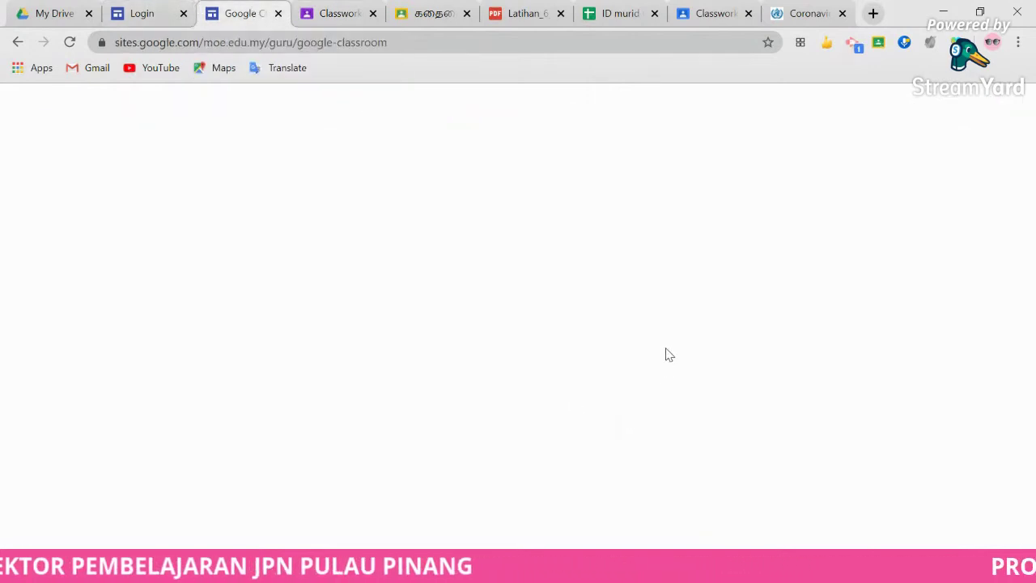
click(312, 18)
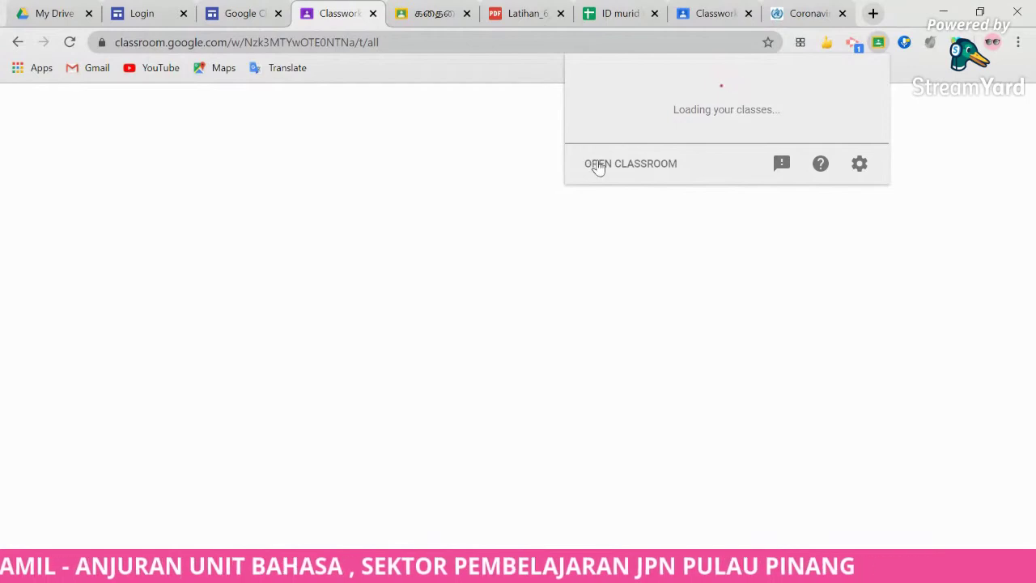
Step: Choose OPEN CLASSROOM in the extension panel to load the classes home page
click(598, 165)
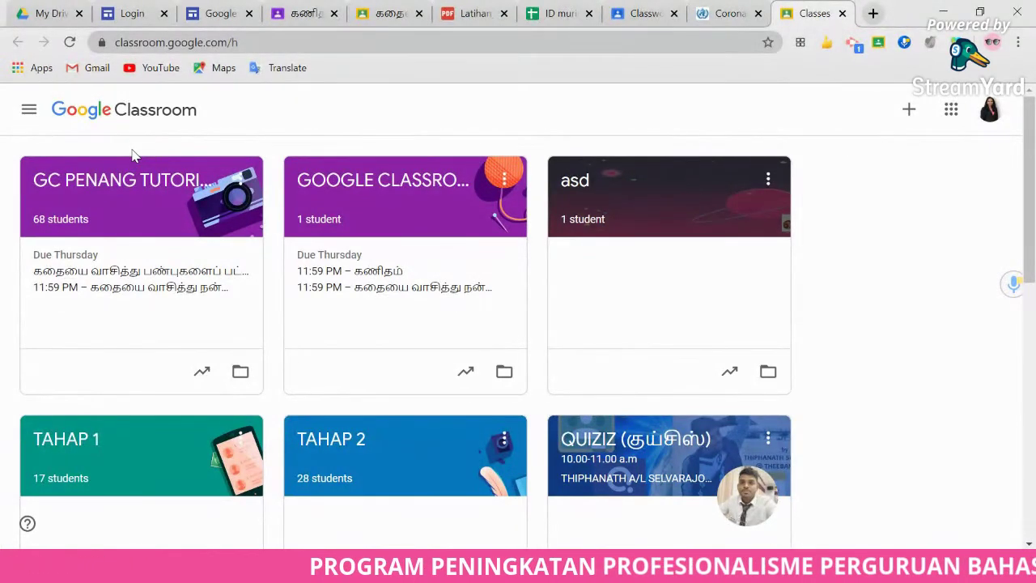
Step: Show the options menu for the asd class card
scroll(266, 213, down, 1)
scroll(95, 300, up, 1)
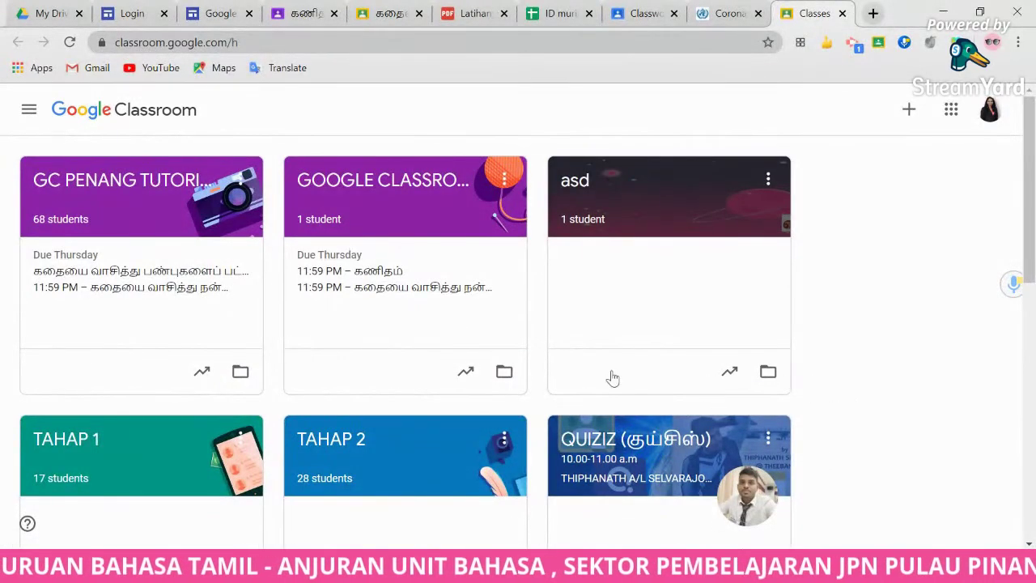
scroll(905, 348, down, 1)
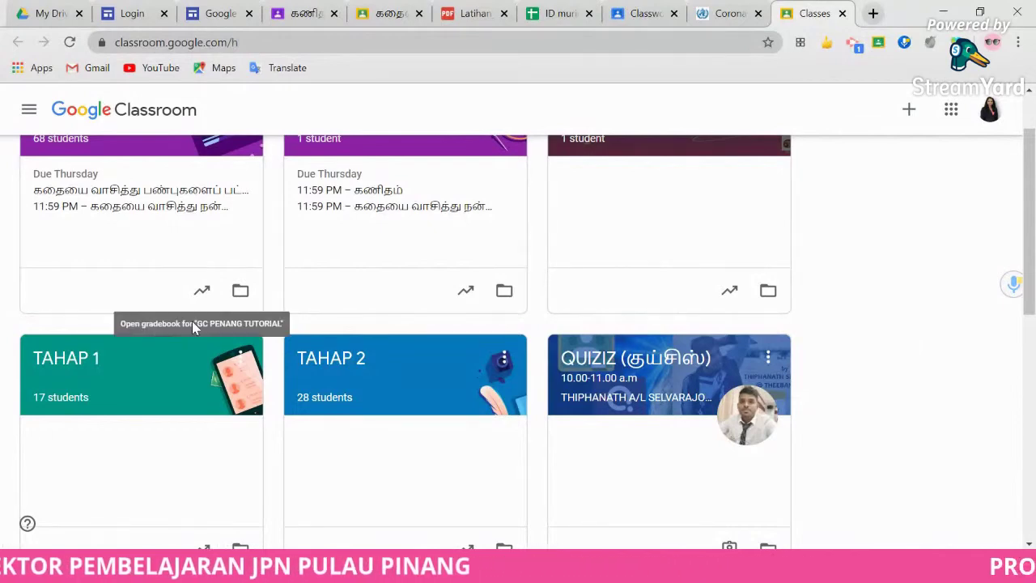
scroll(191, 342, up, 1)
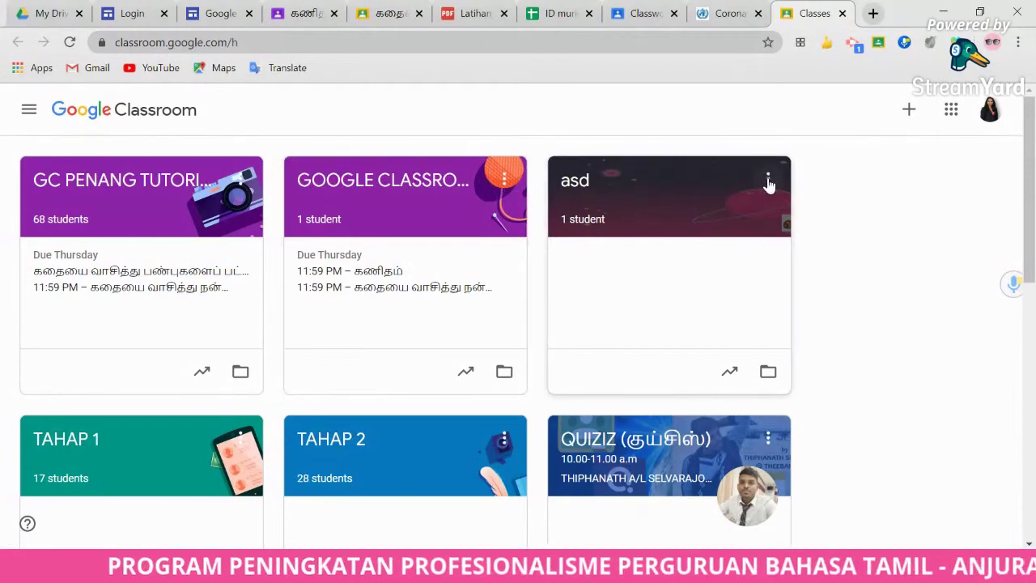
click(768, 179)
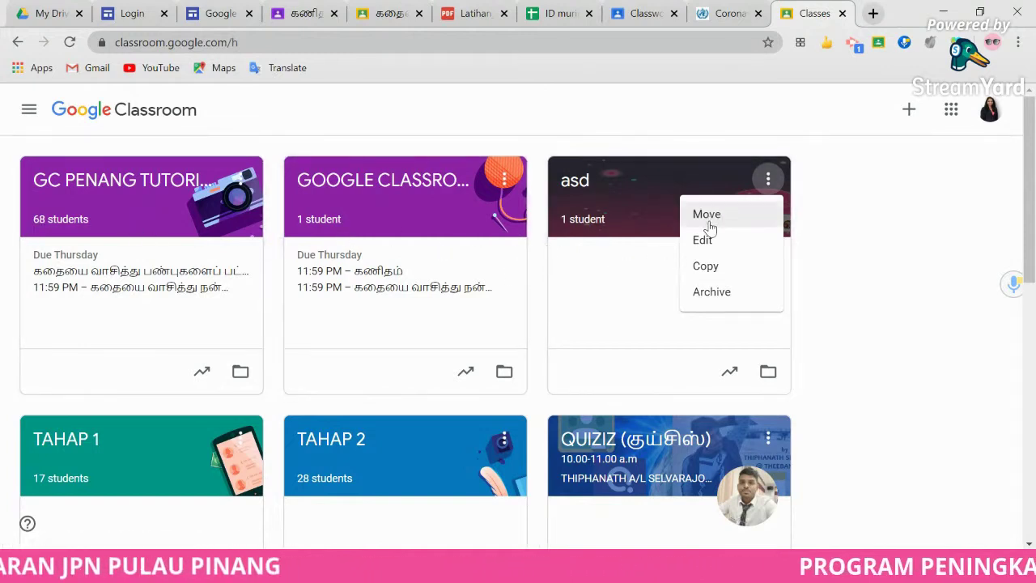
Step: Rename the asd class to xyz in Edit class and save it
click(703, 242)
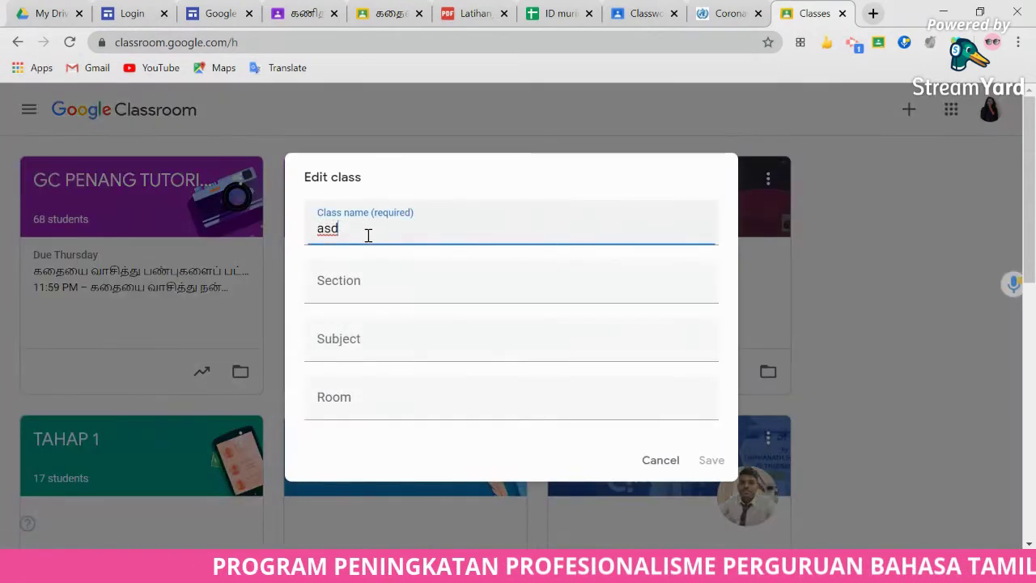
key(BackSpace)
key(BackSpace)
key(BackSpace)
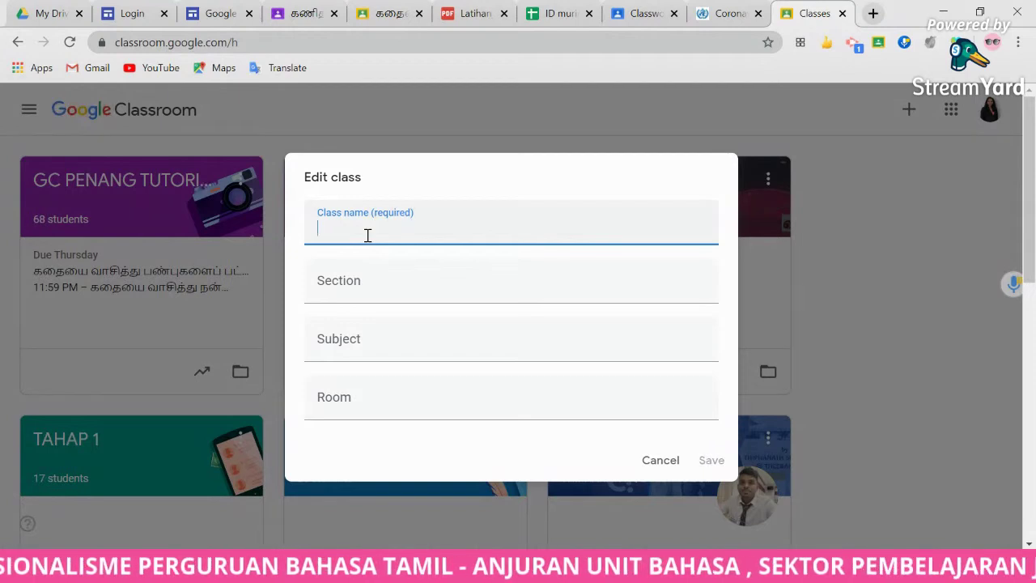
text(xyz)
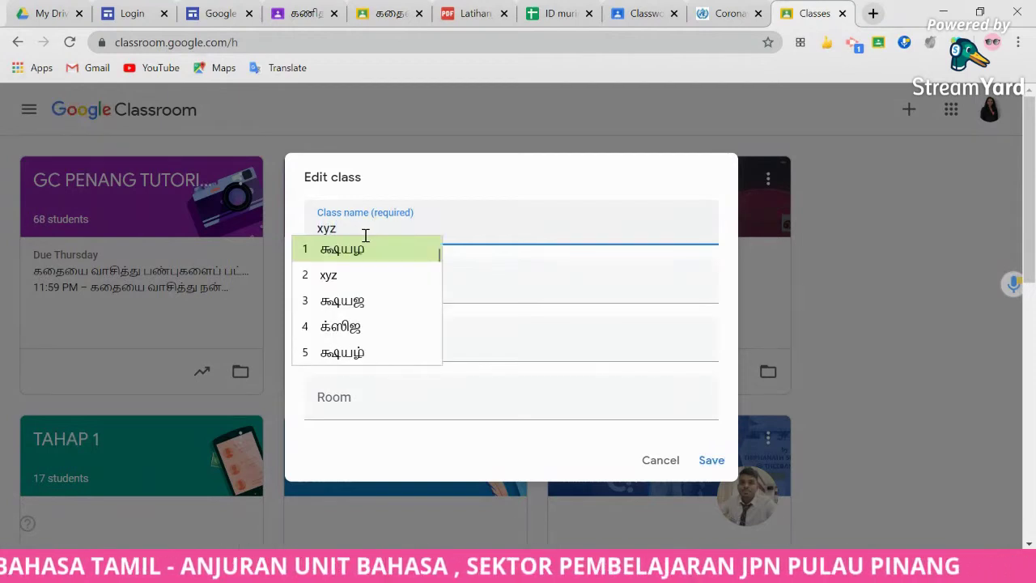
click(504, 234)
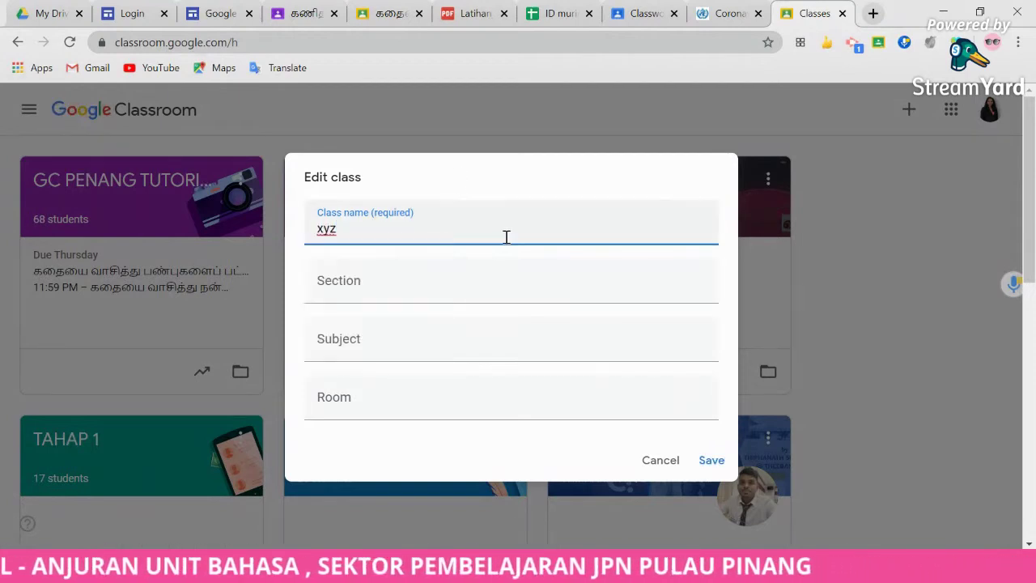
click(716, 468)
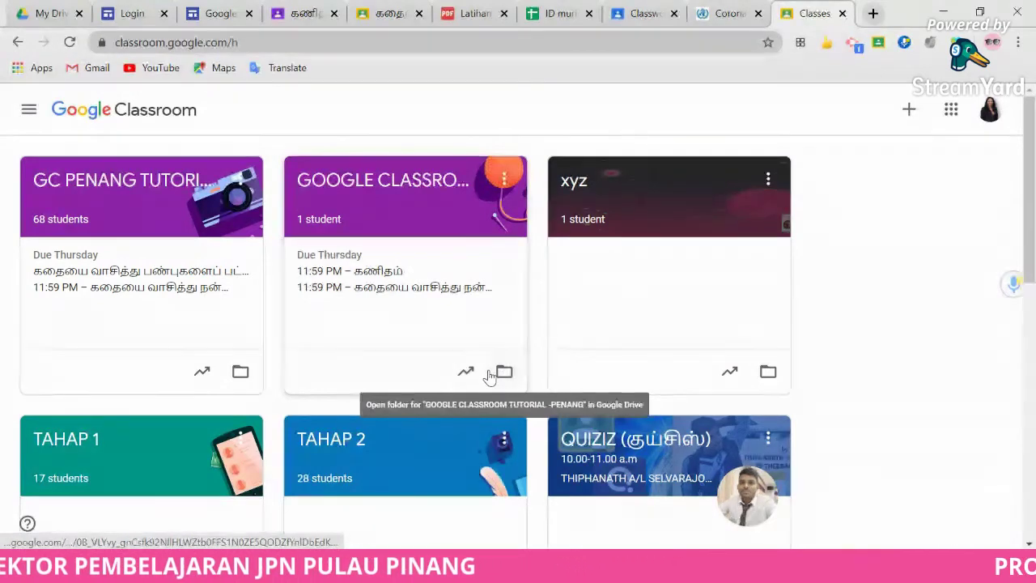
Step: Show the Student work page for the 15-point கணிதம் 1 assignment, with 9 turned in and 58 assigned
click(645, 13)
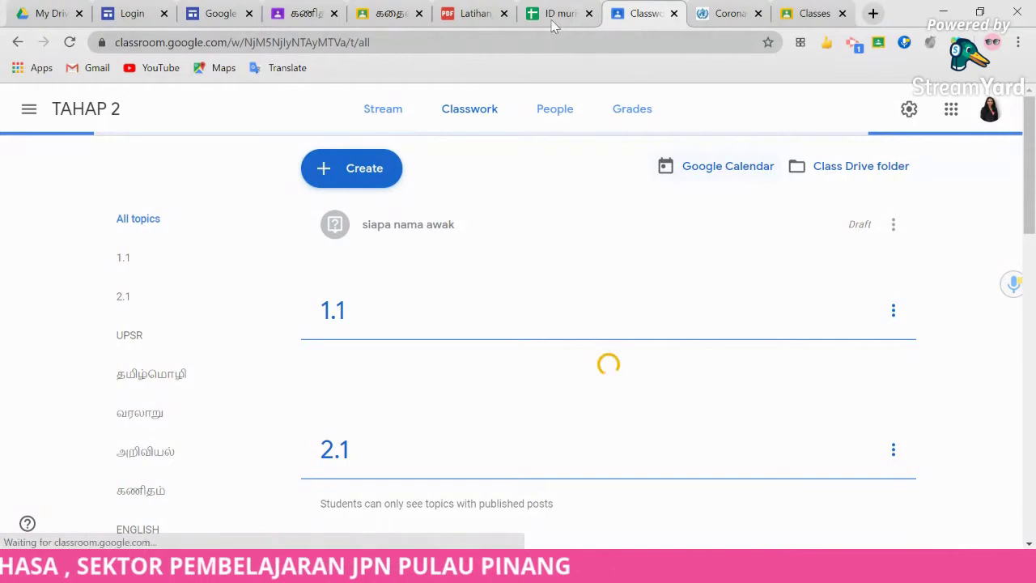
click(312, 14)
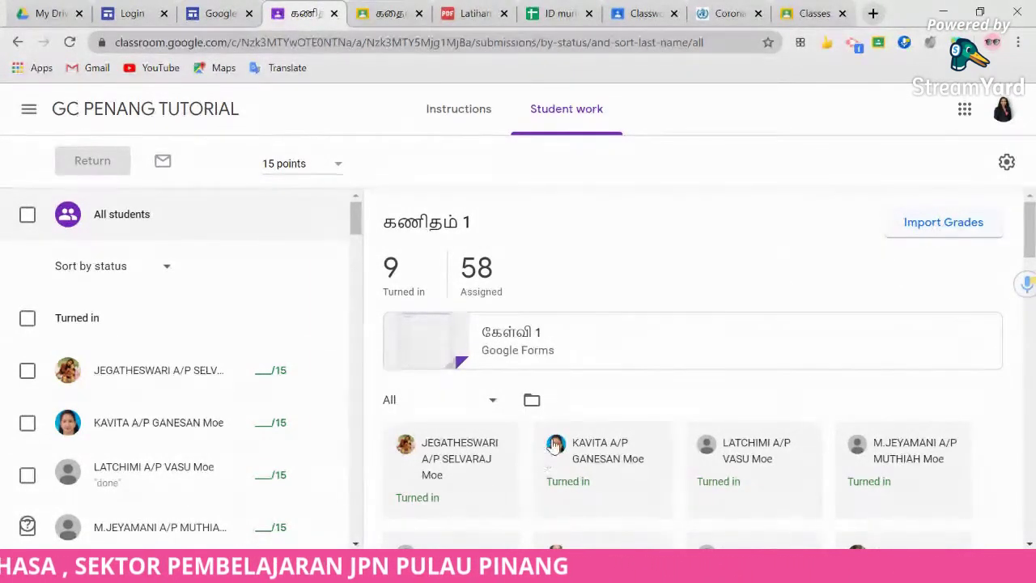
Step: Import the கணிதம் 1 Forms quiz grades into the assignment and confirm the import
scroll(565, 449, down, 2)
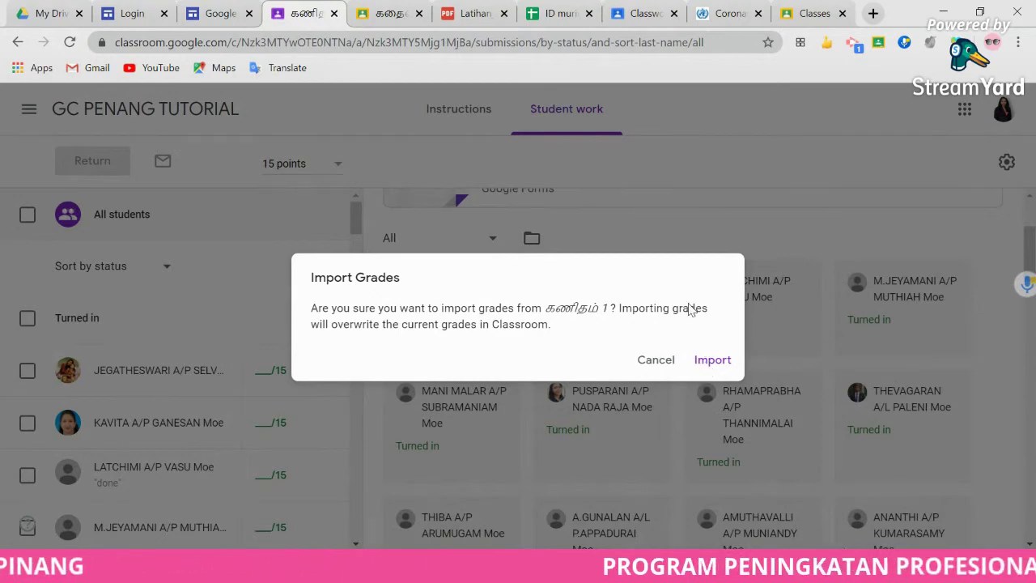
click(825, 283)
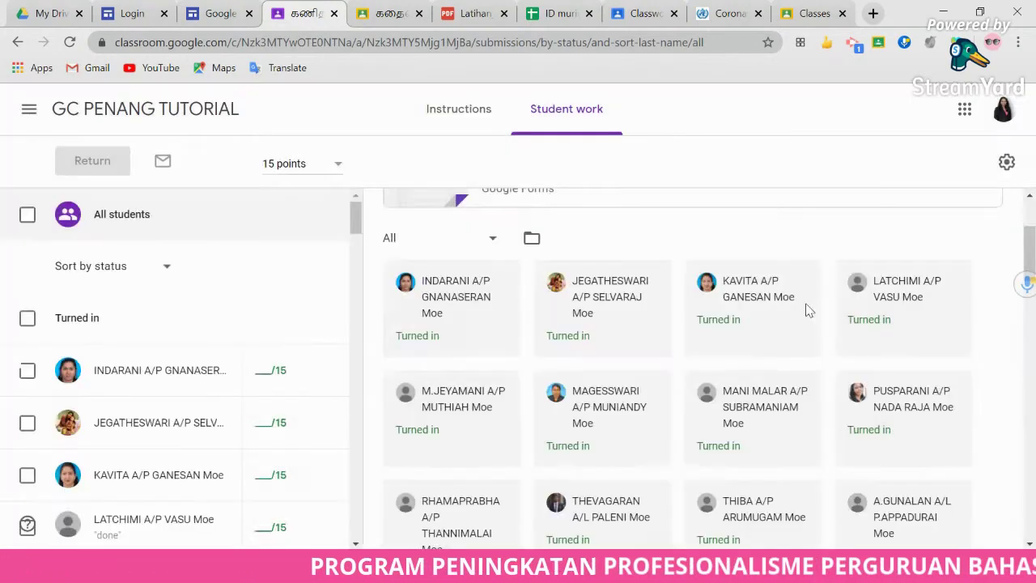
scroll(636, 312, up, 2)
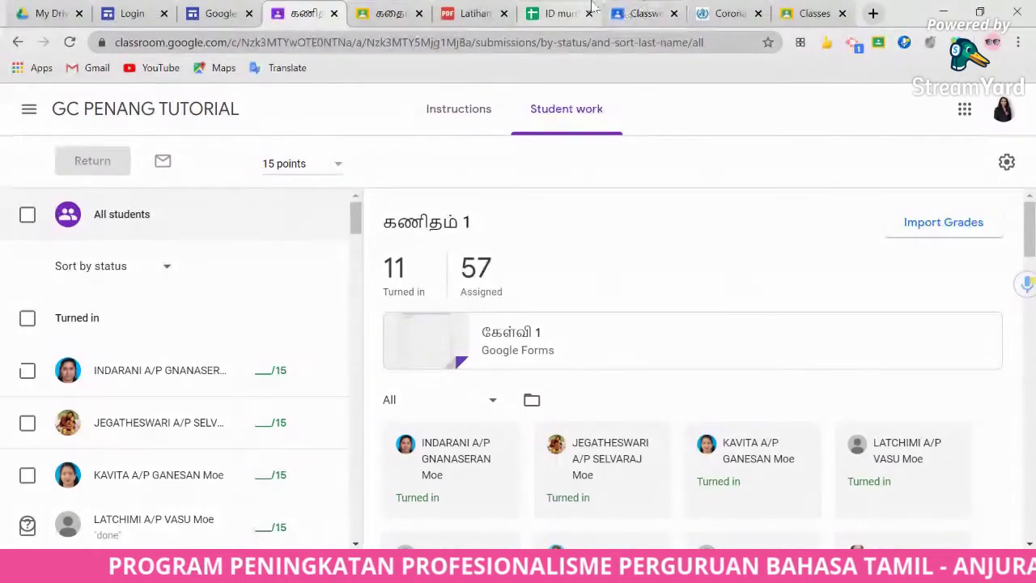
Step: Return to the Classes home page listing GC PENANG TUTORIAL, xyz, TAHAP 1, TAHAP 2 and QUIZIZ
click(617, 13)
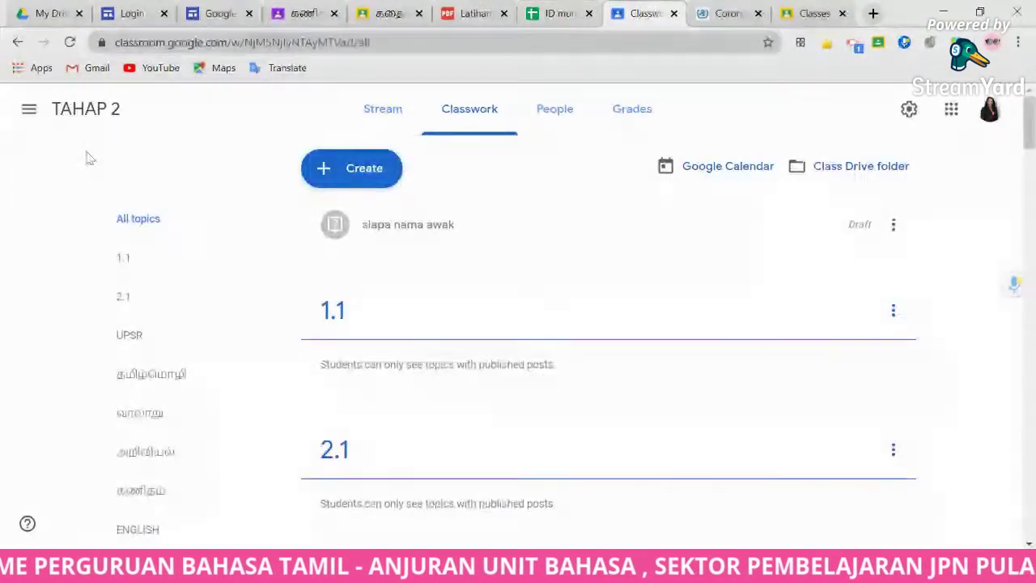
click(29, 110)
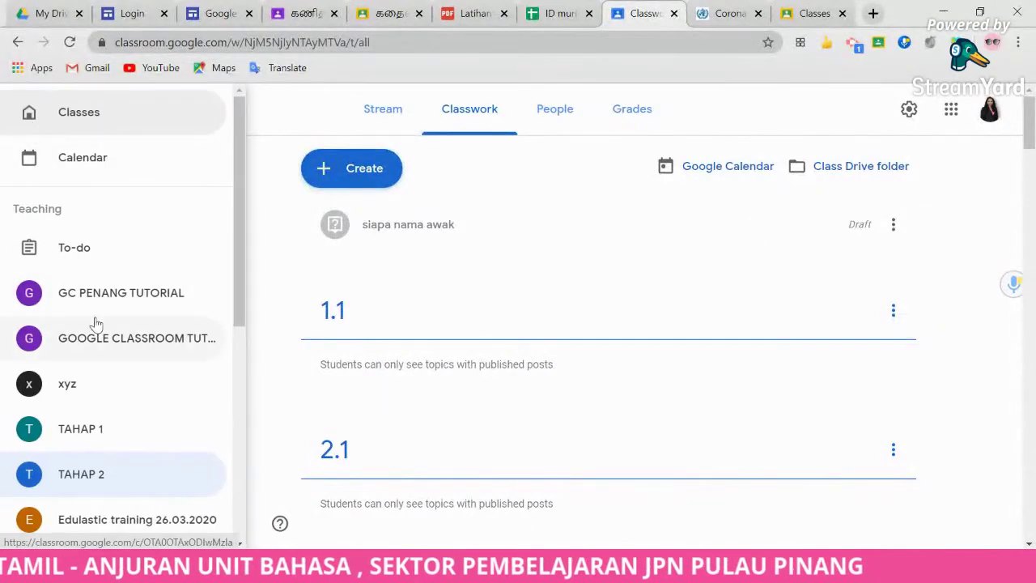
click(81, 112)
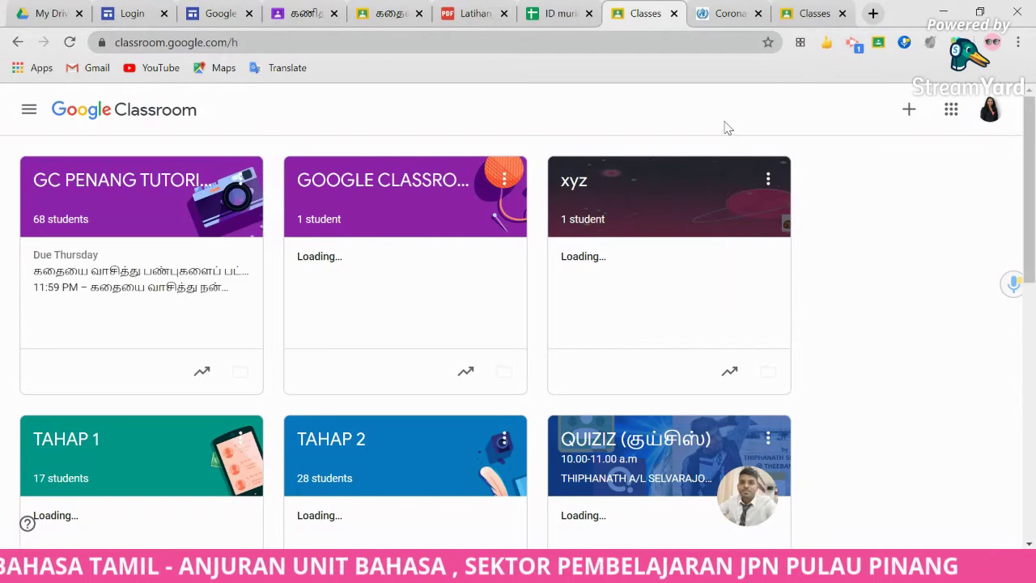
Step: Archive the xyz class from its card's options menu and confirm the archive
click(768, 178)
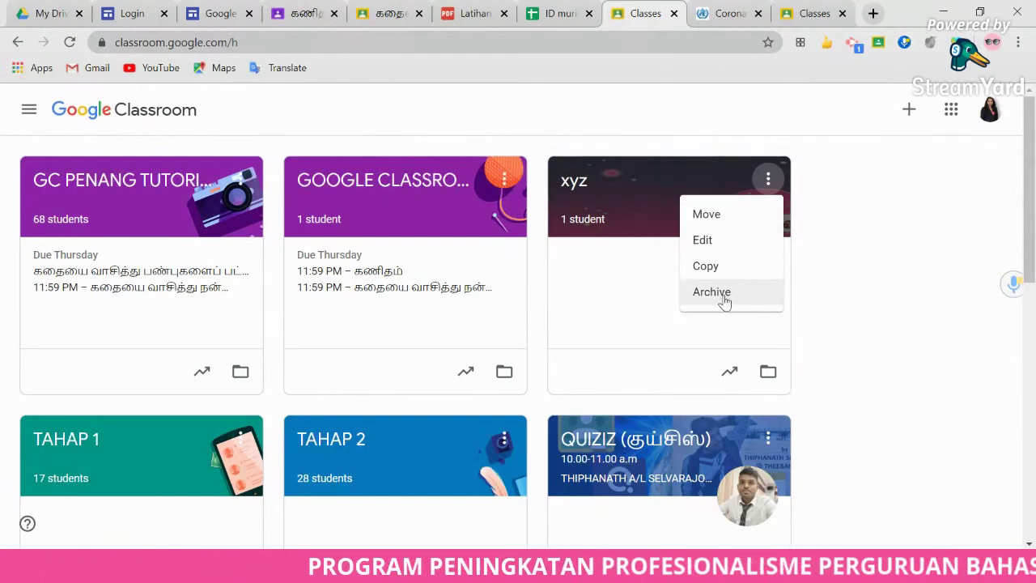
click(713, 292)
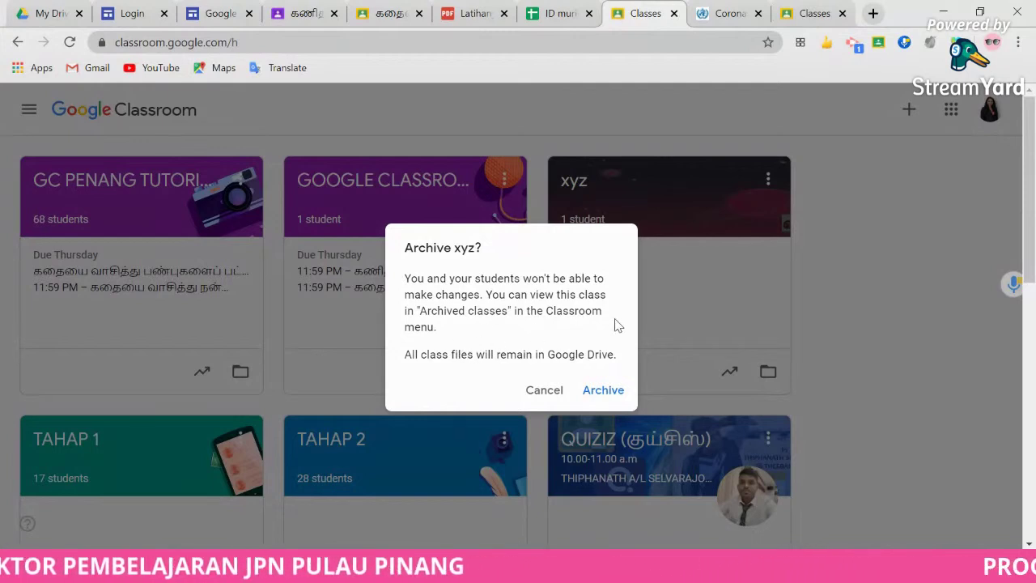
click(603, 390)
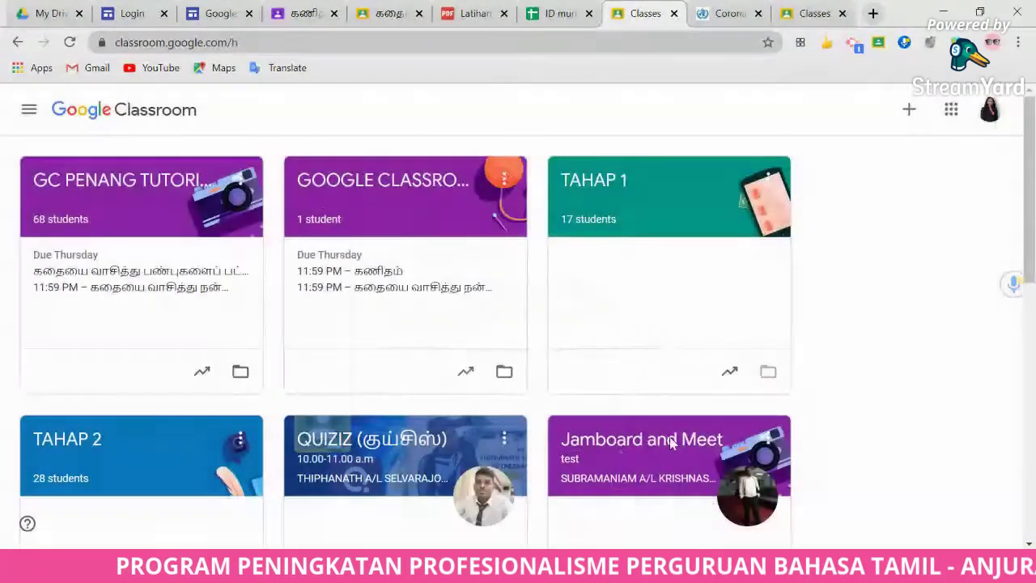
scroll(913, 330, down, 8)
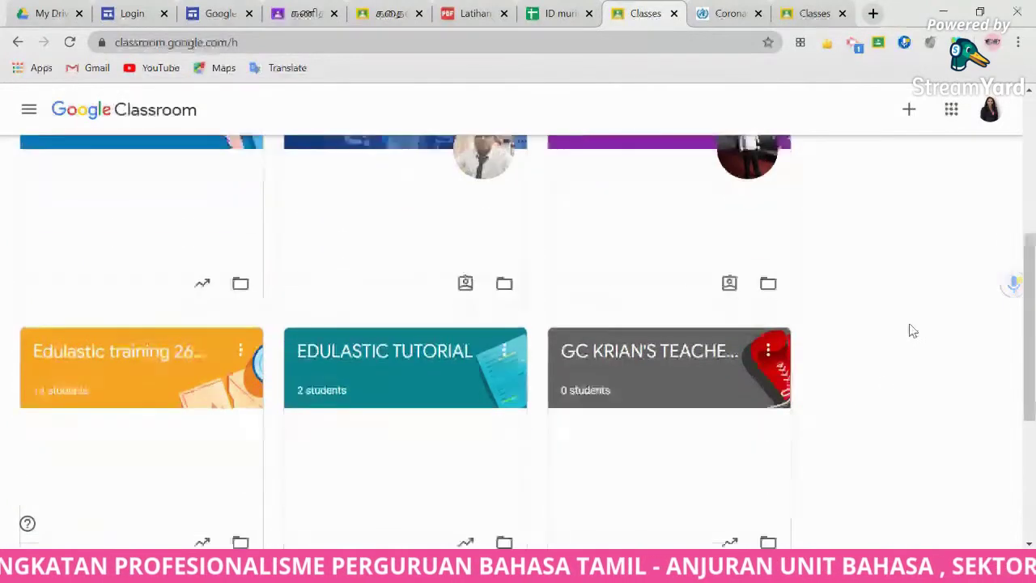
scroll(913, 330, up, 4)
scroll(912, 330, up, 4)
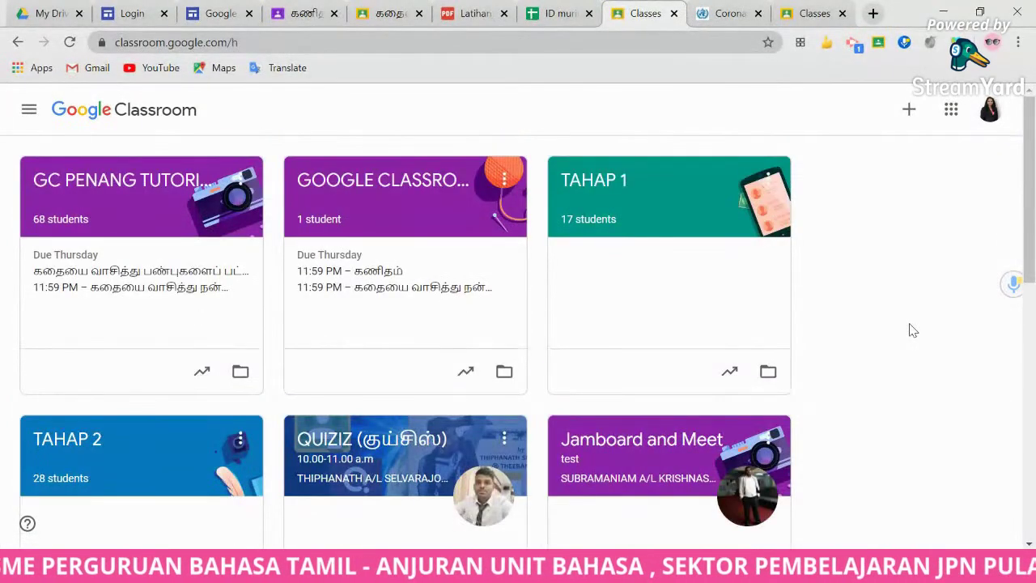
Step: Show the Archived classes page listing xyz (1 student) and 4 VETRI (0 students)
click(36, 113)
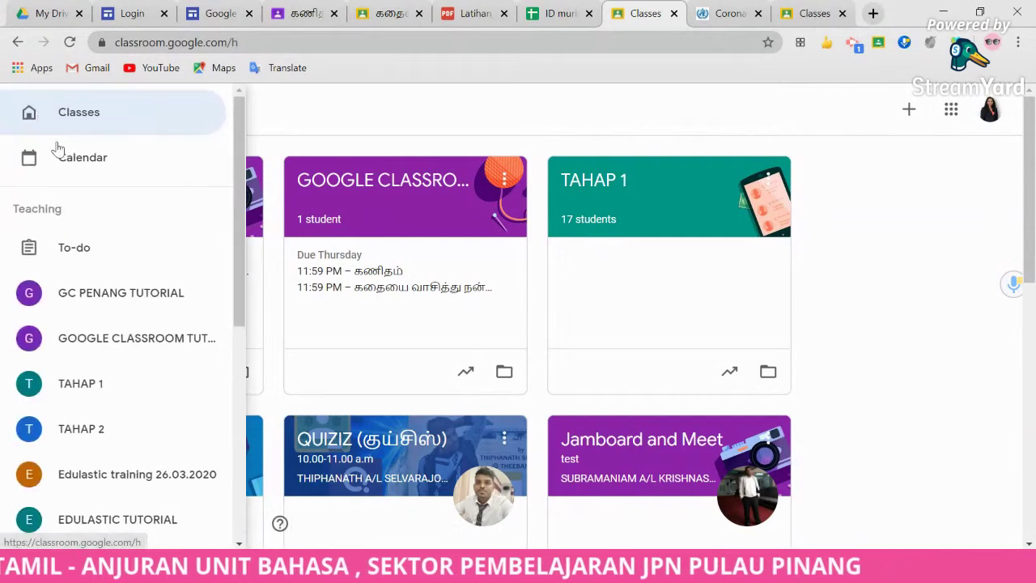
scroll(106, 425, down, 4)
scroll(104, 409, down, 3)
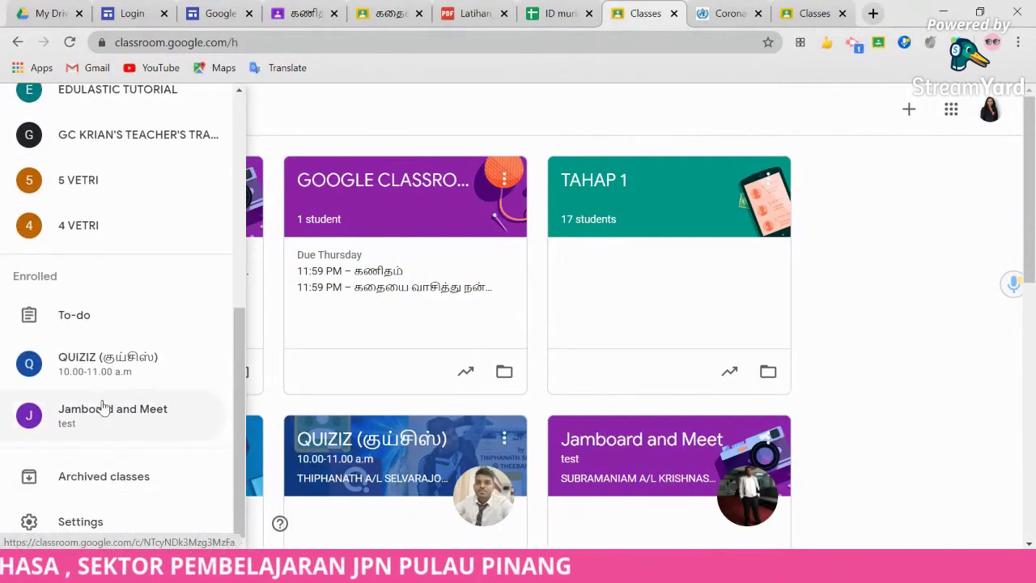
click(105, 484)
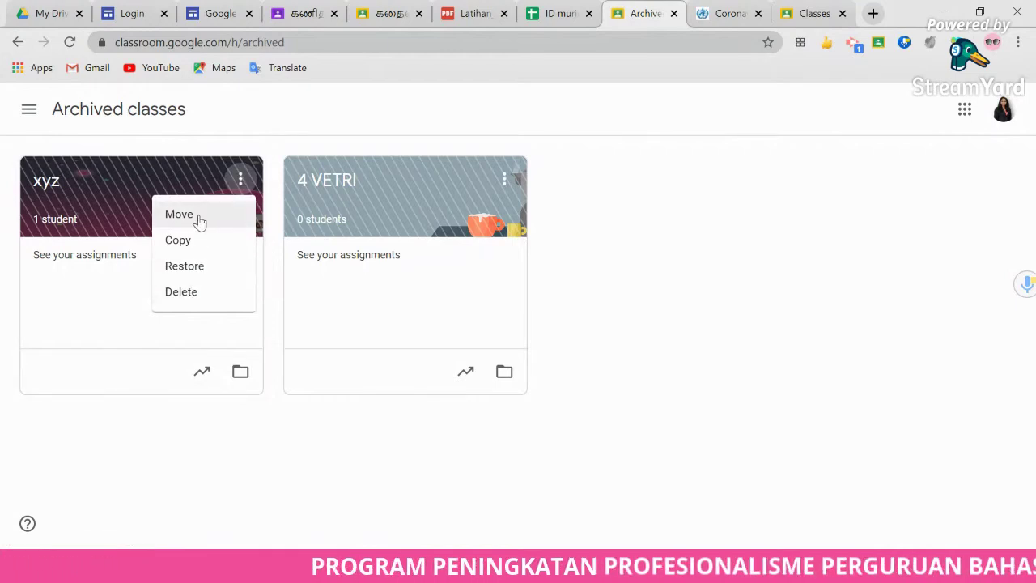
Step: Permanently delete the archived xyz class, confirming the deletion
click(195, 301)
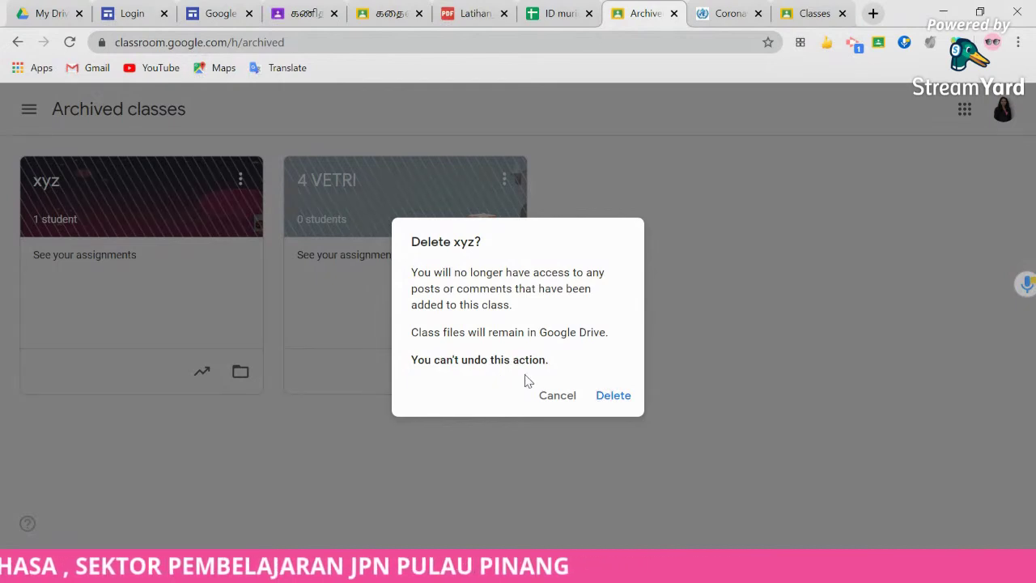
click(612, 396)
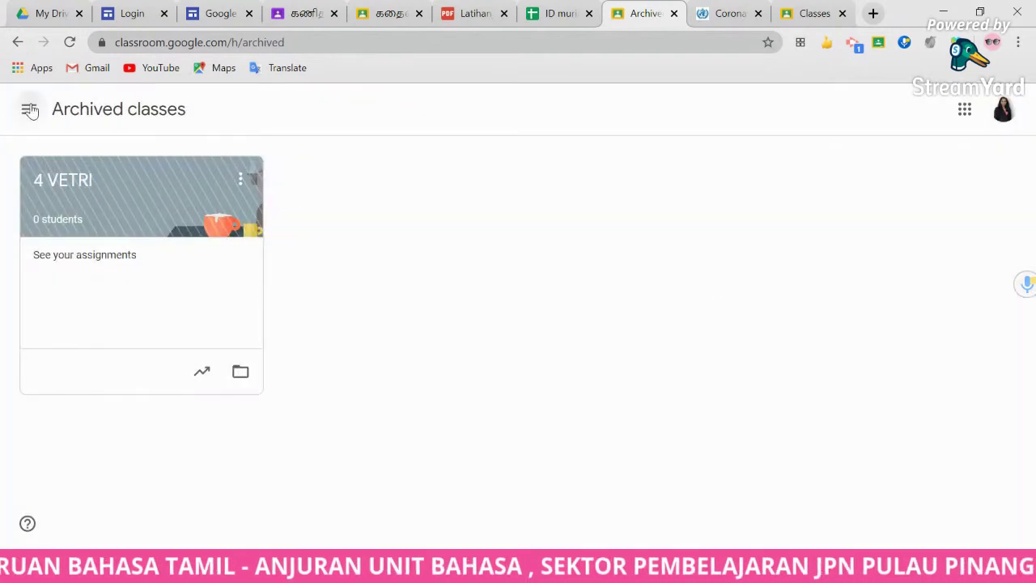
click(29, 109)
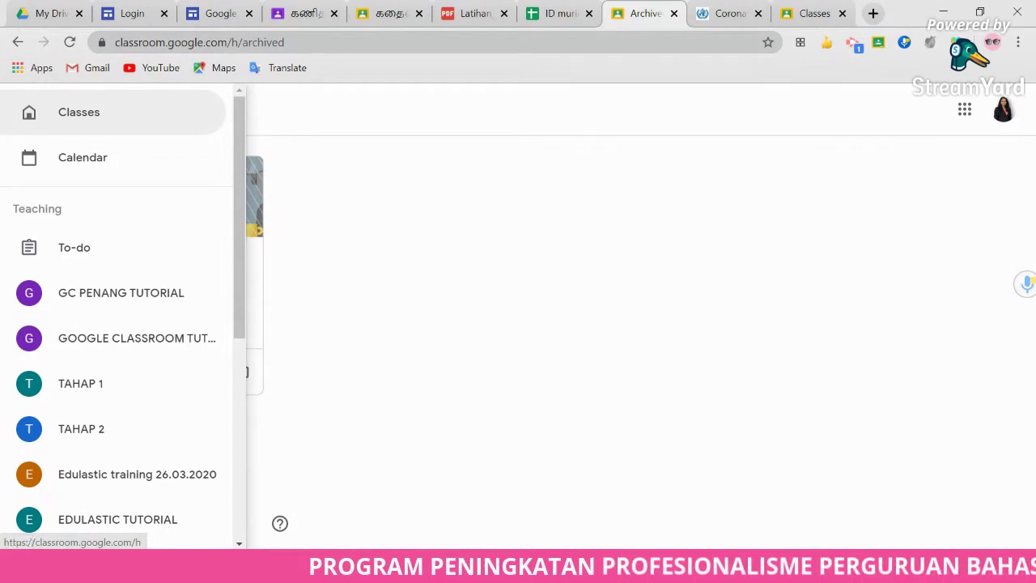
key(alt+Tab)
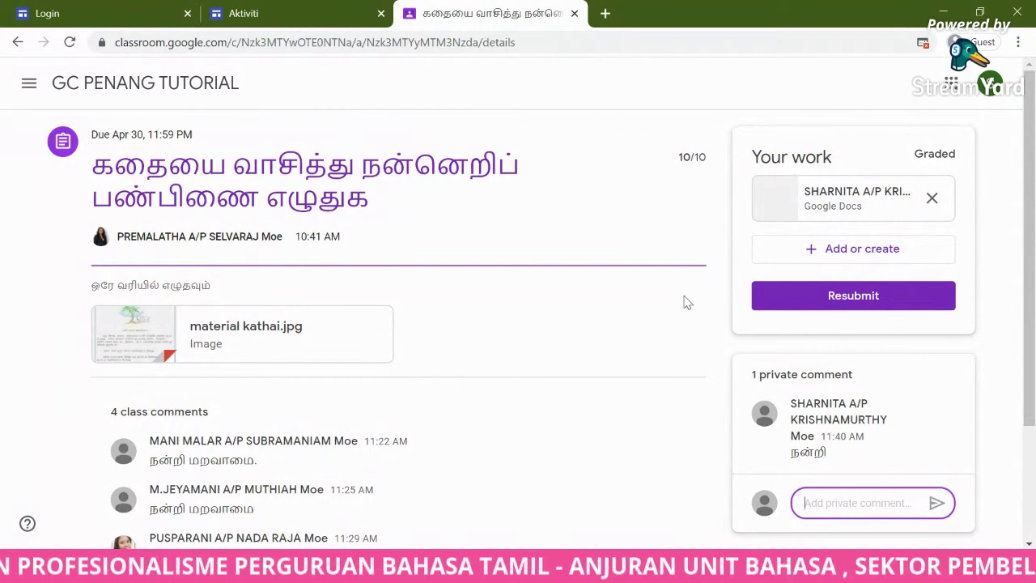
click(859, 260)
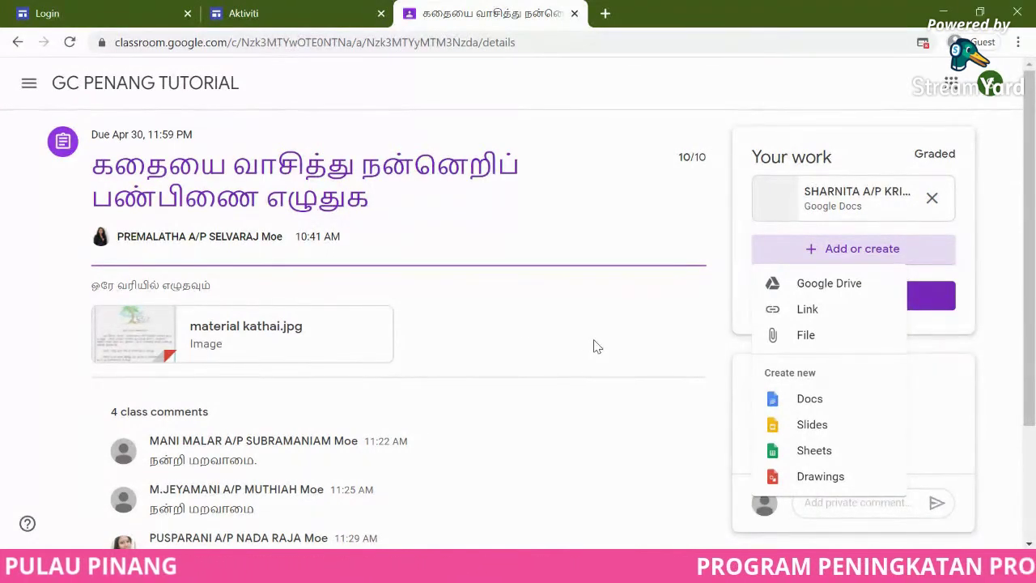
click(811, 346)
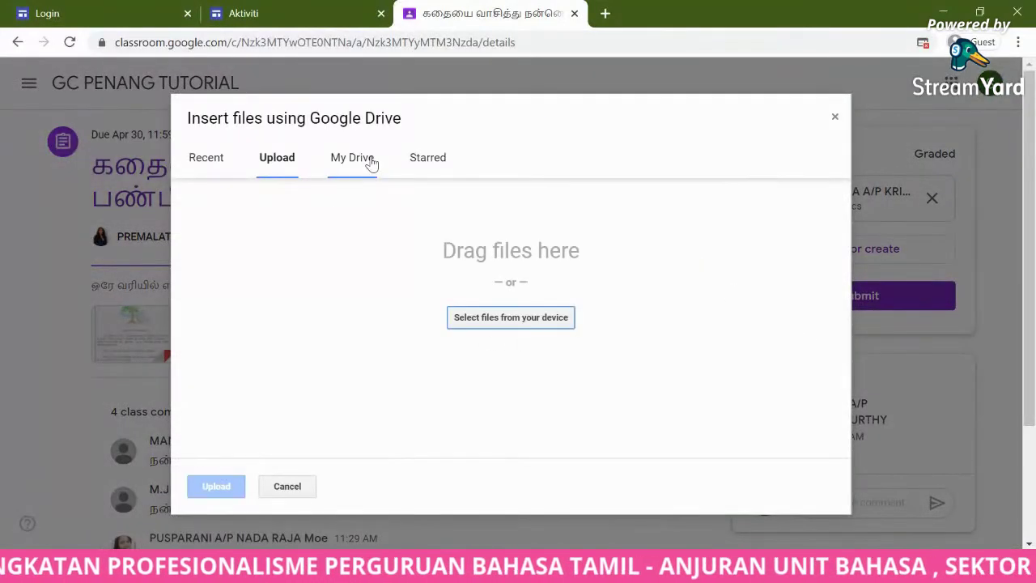
click(371, 164)
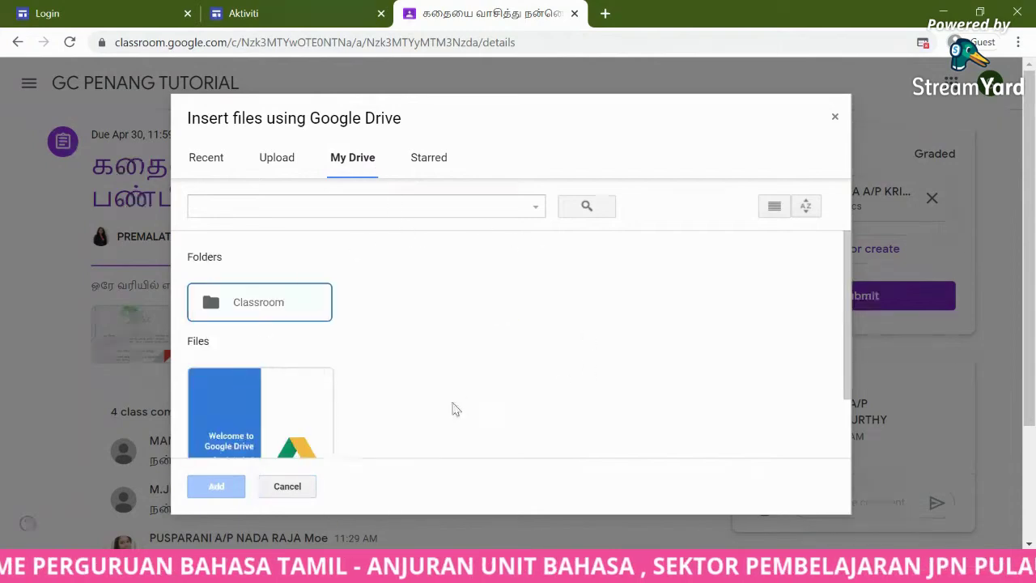
click(835, 117)
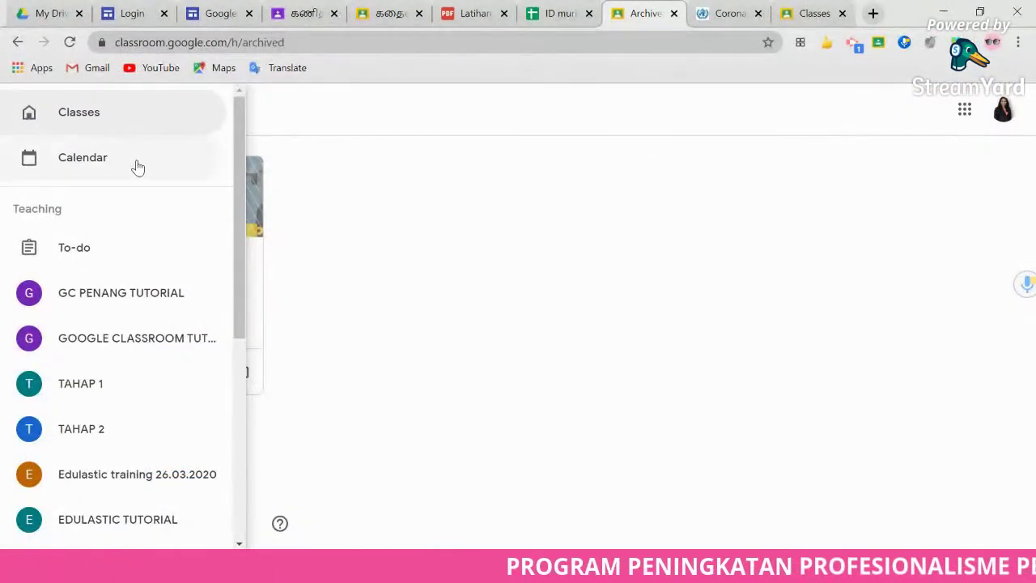
Step: Load the GC PENANG TUTORIAL Grades page, then switch to the StreamYard broadcast studio
click(135, 301)
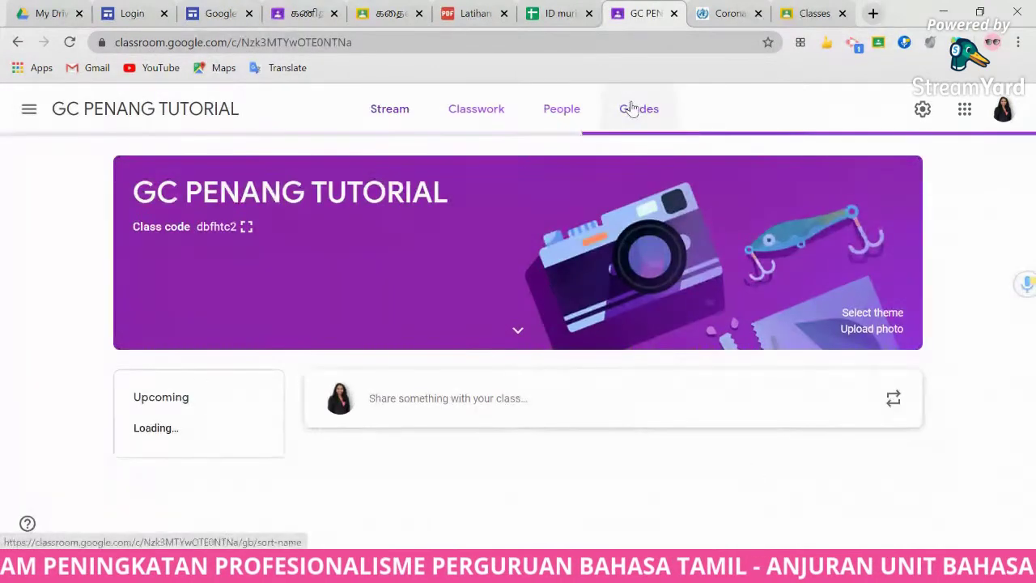
click(632, 109)
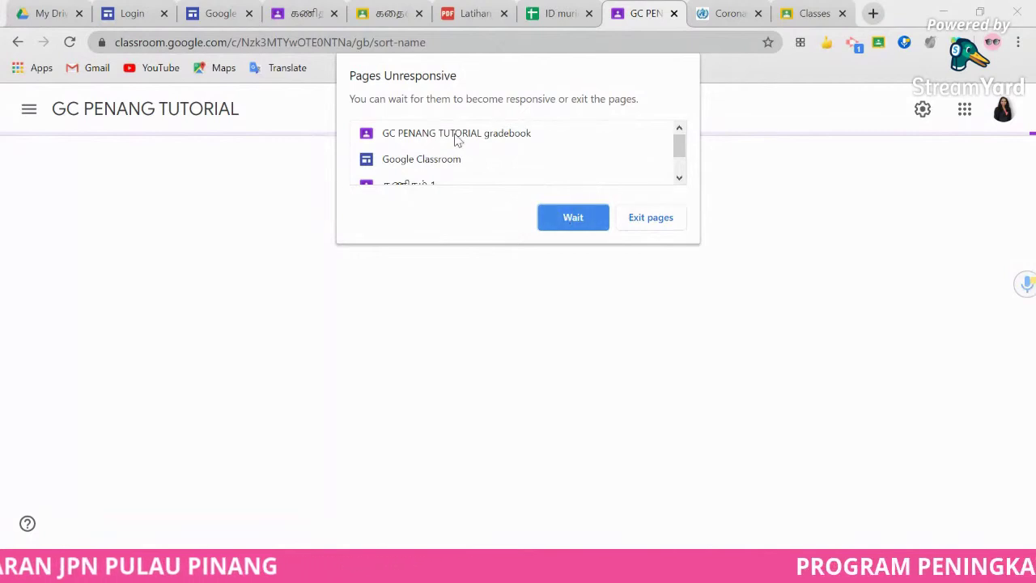
click(547, 216)
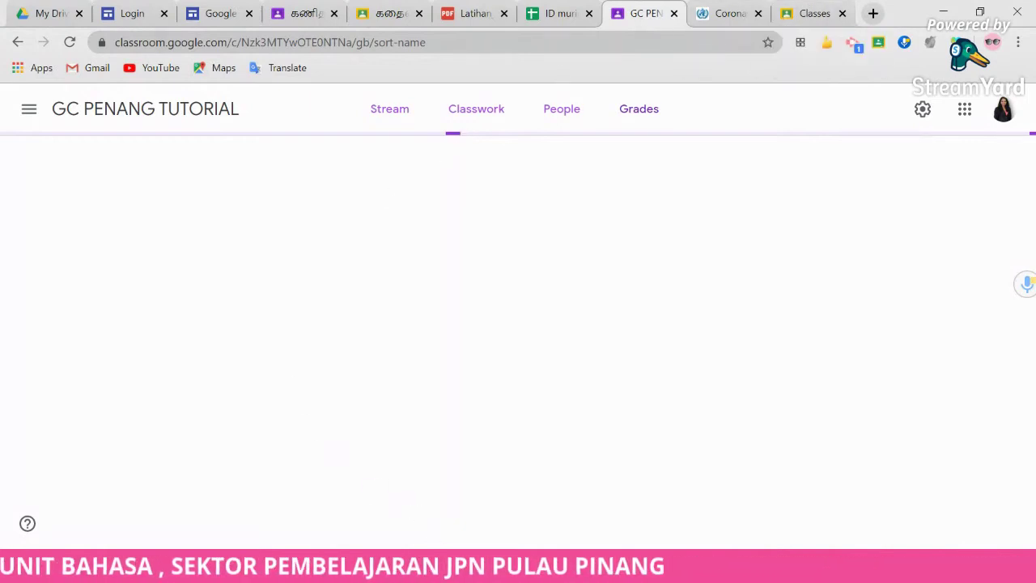
mouse_move(300, 566)
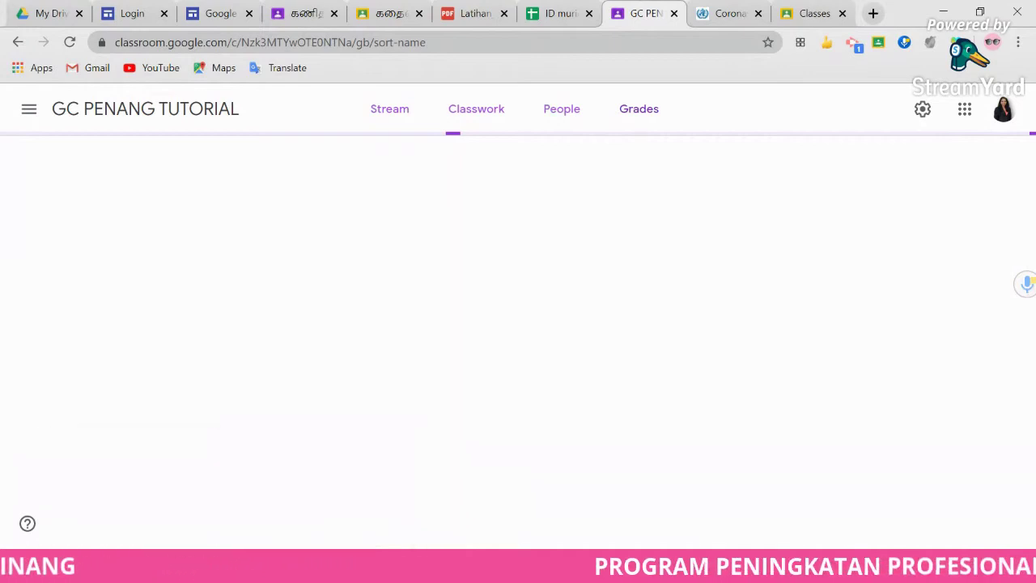
click(342, 486)
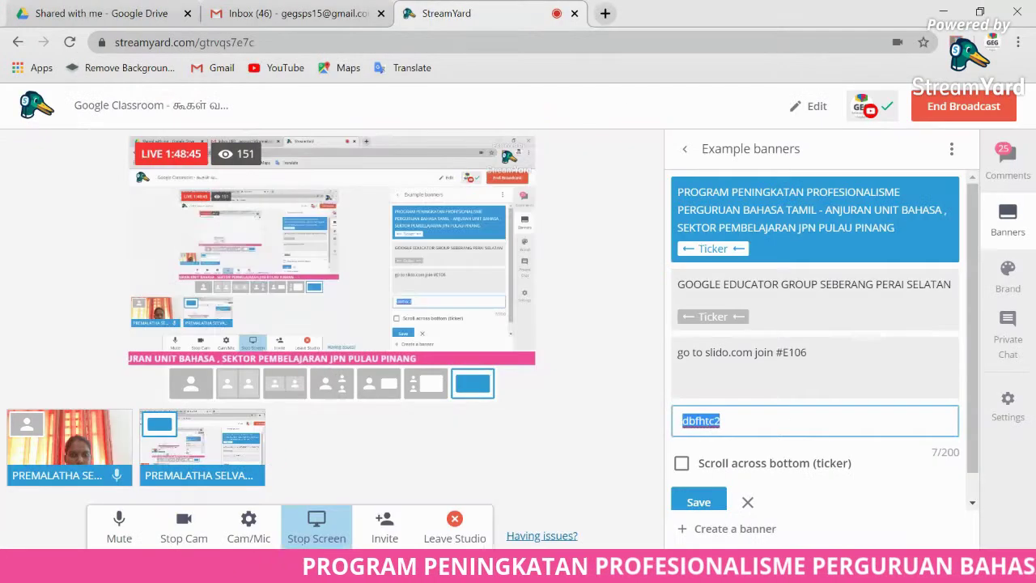